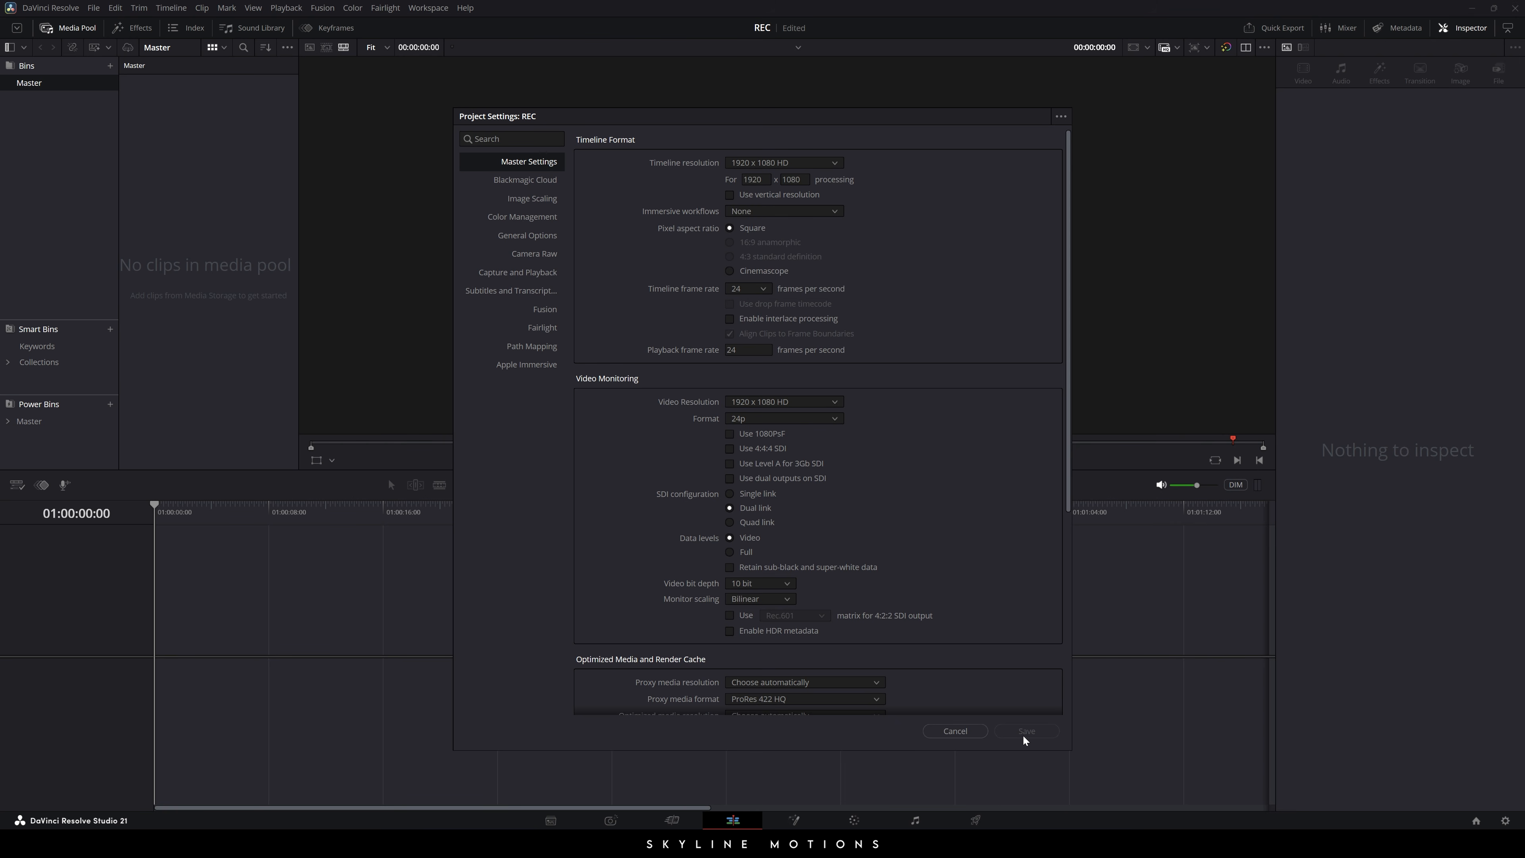
- Cancel the Project Settings dialog so no settings change
{"action": "left_click", "coordinate": [956, 731]}
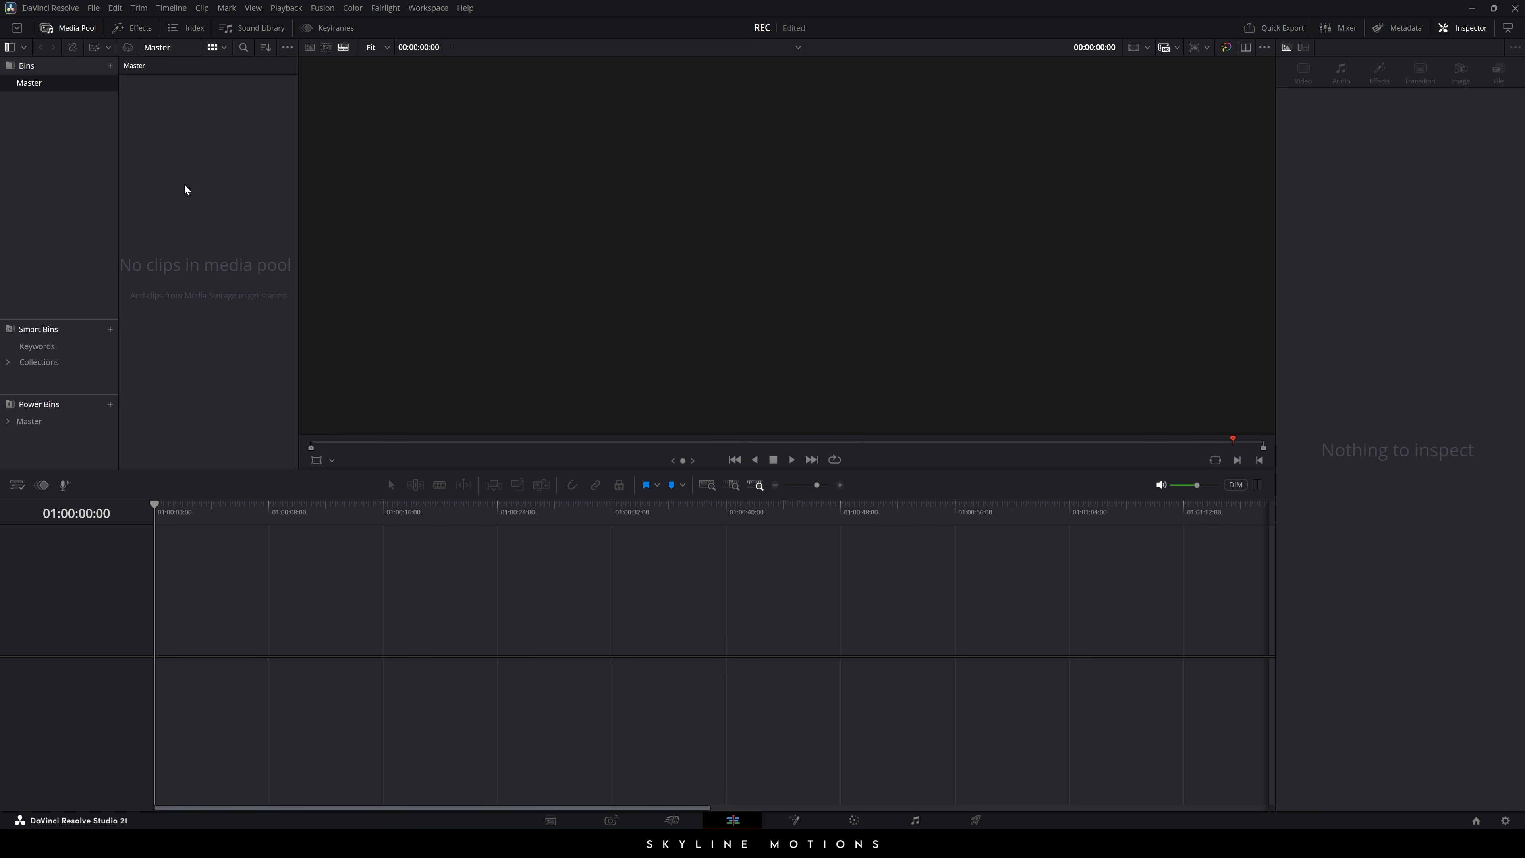
- Create a new Fusion composition clip named 'TEXT 01' in the media pool
{"action": "right_click", "coordinate": [178, 218]}
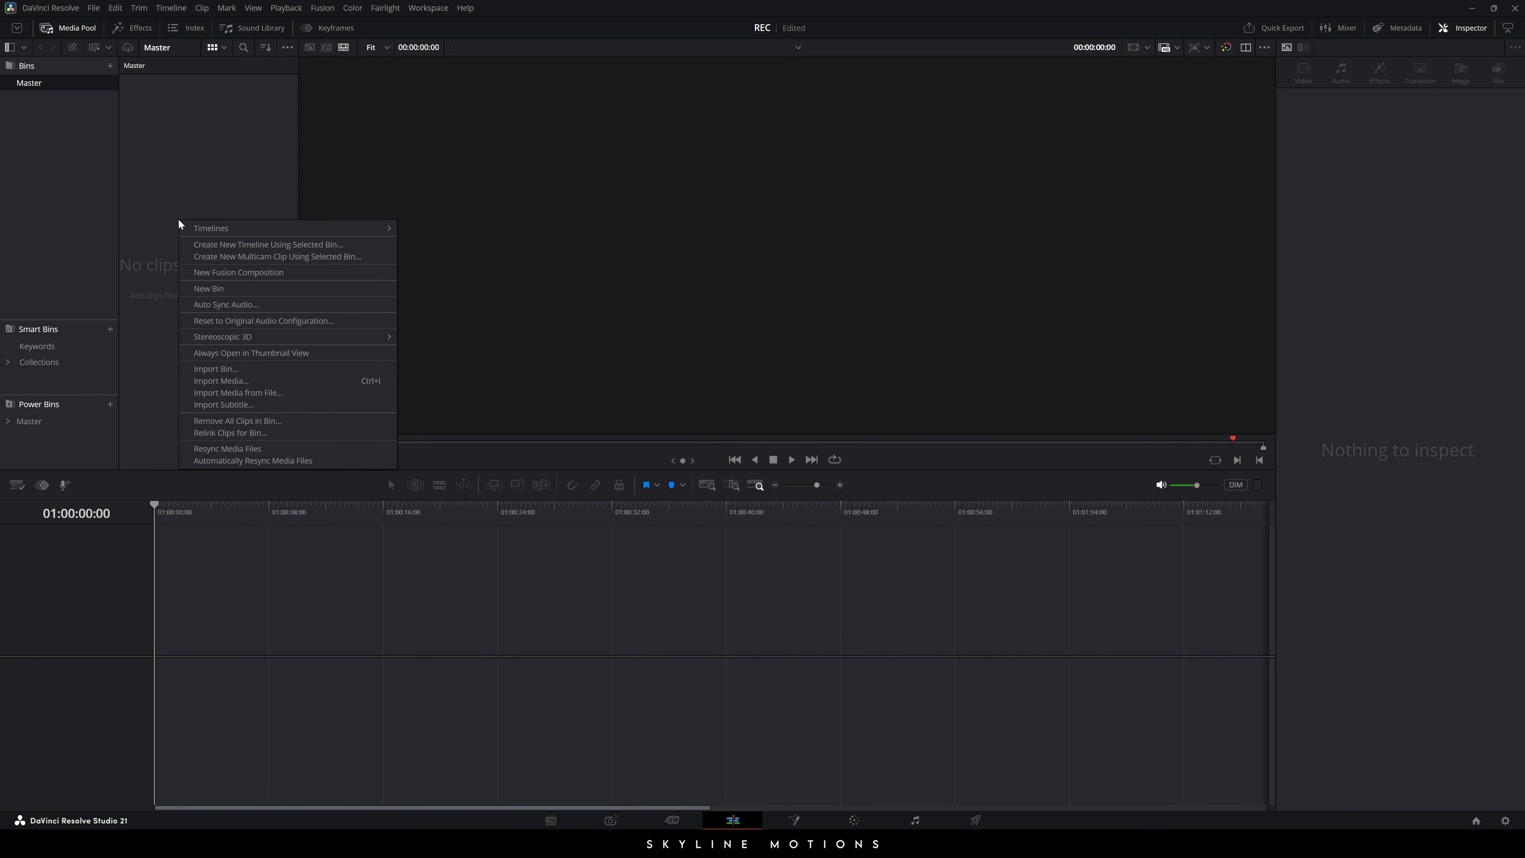
{"action": "left_click", "coordinate": [251, 273]}
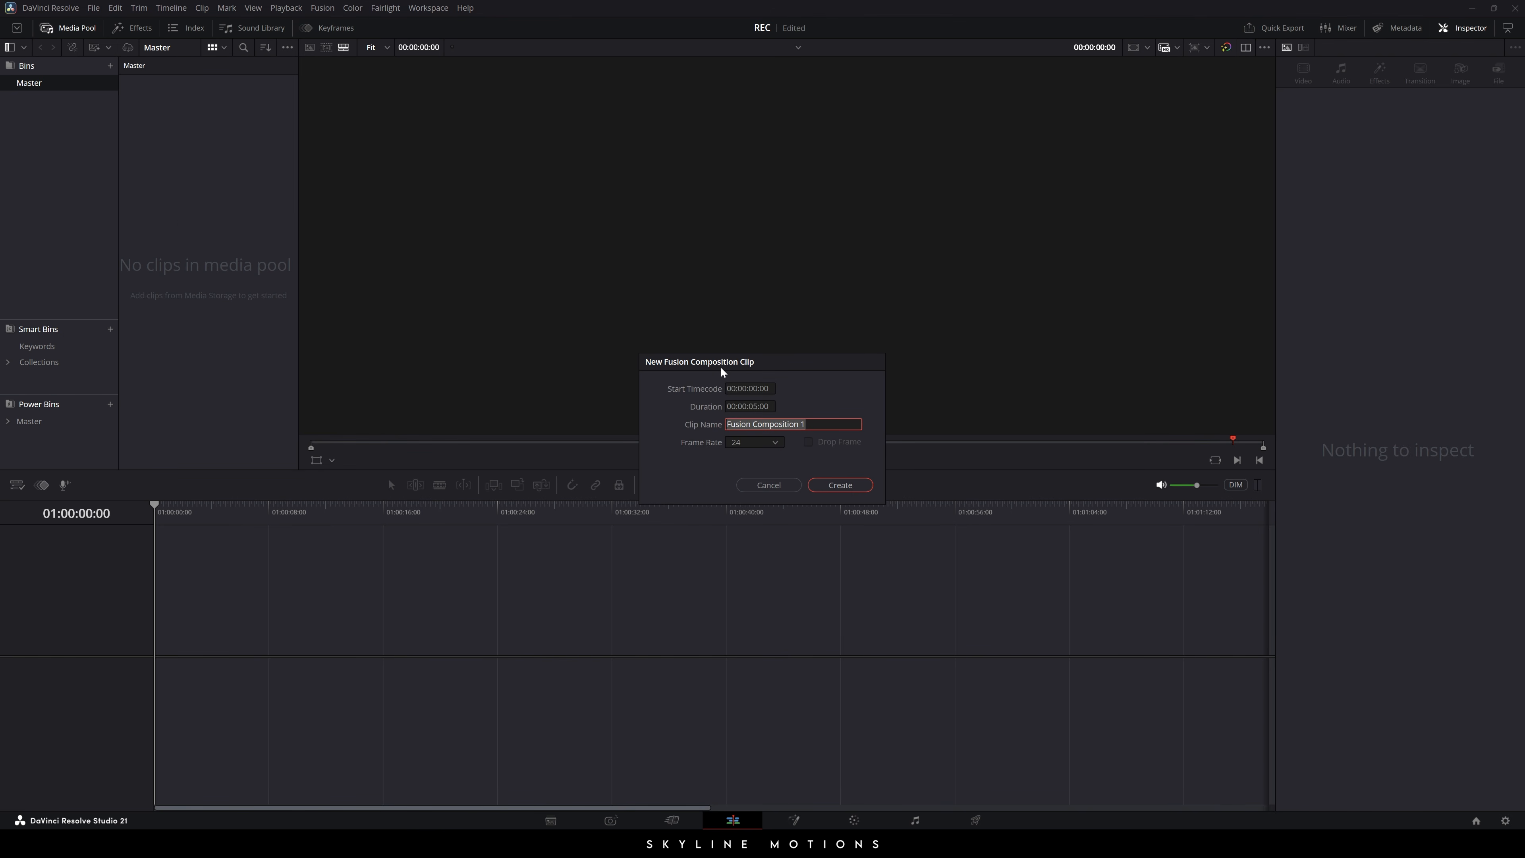
{"action": "key", "text": "BackSpace"}
{"action": "type", "text": "TEXT 01"}
{"action": "left_click", "coordinate": [853, 484]}
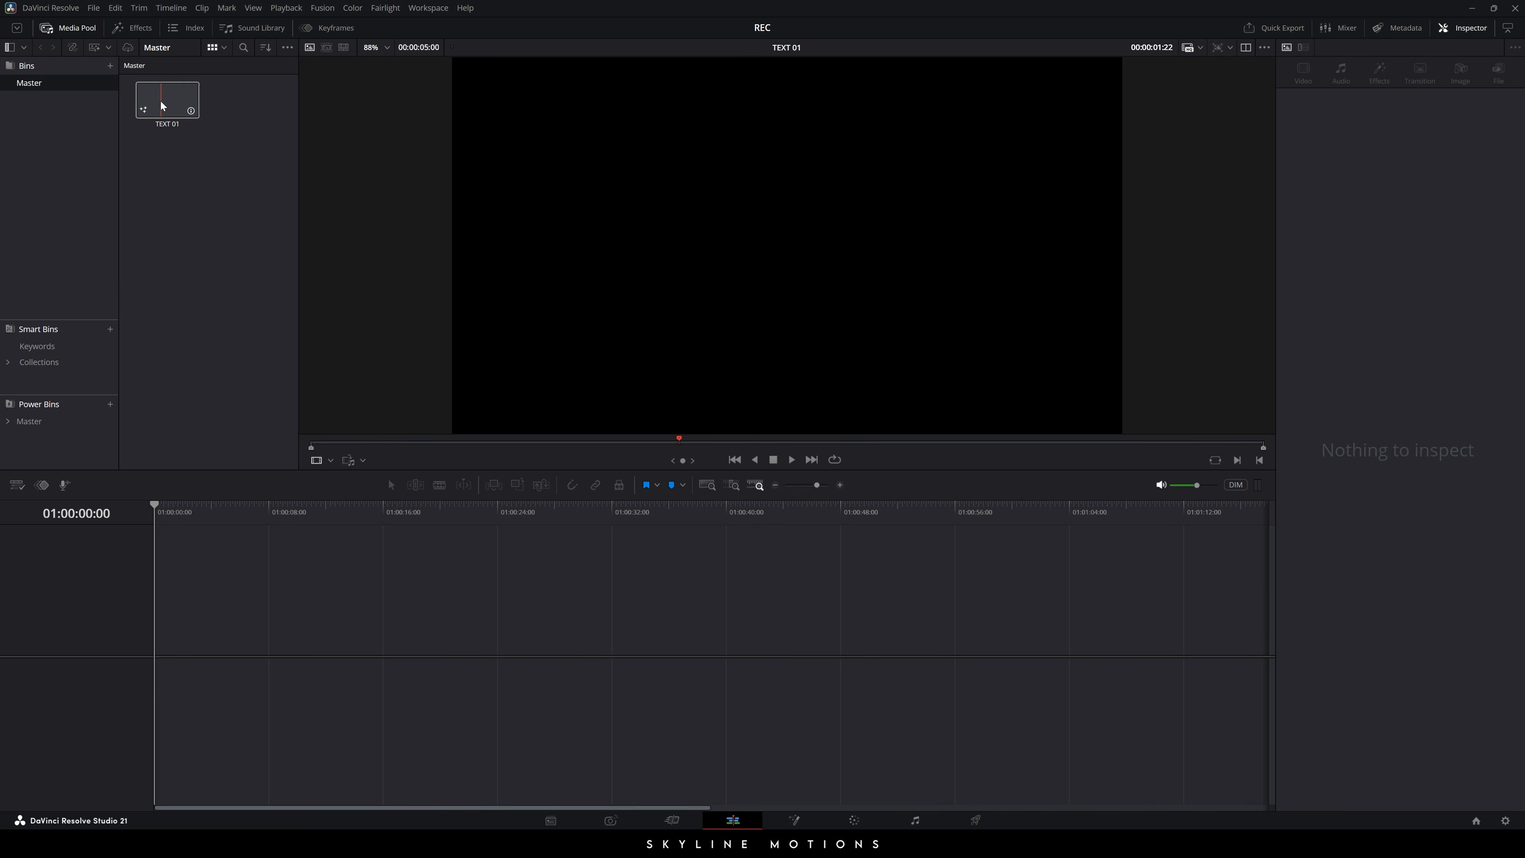
- Put TEXT 01 on a new timeline, make its clip colour yellow, and move the playhead to 01:00:02:12
{"action": "left_click_drag", "start_coordinate": [162, 100], "coordinate": [174, 646]}
{"action": "scroll", "coordinate": [242, 659], "scroll_direction": "up", "scroll_amount": 5}
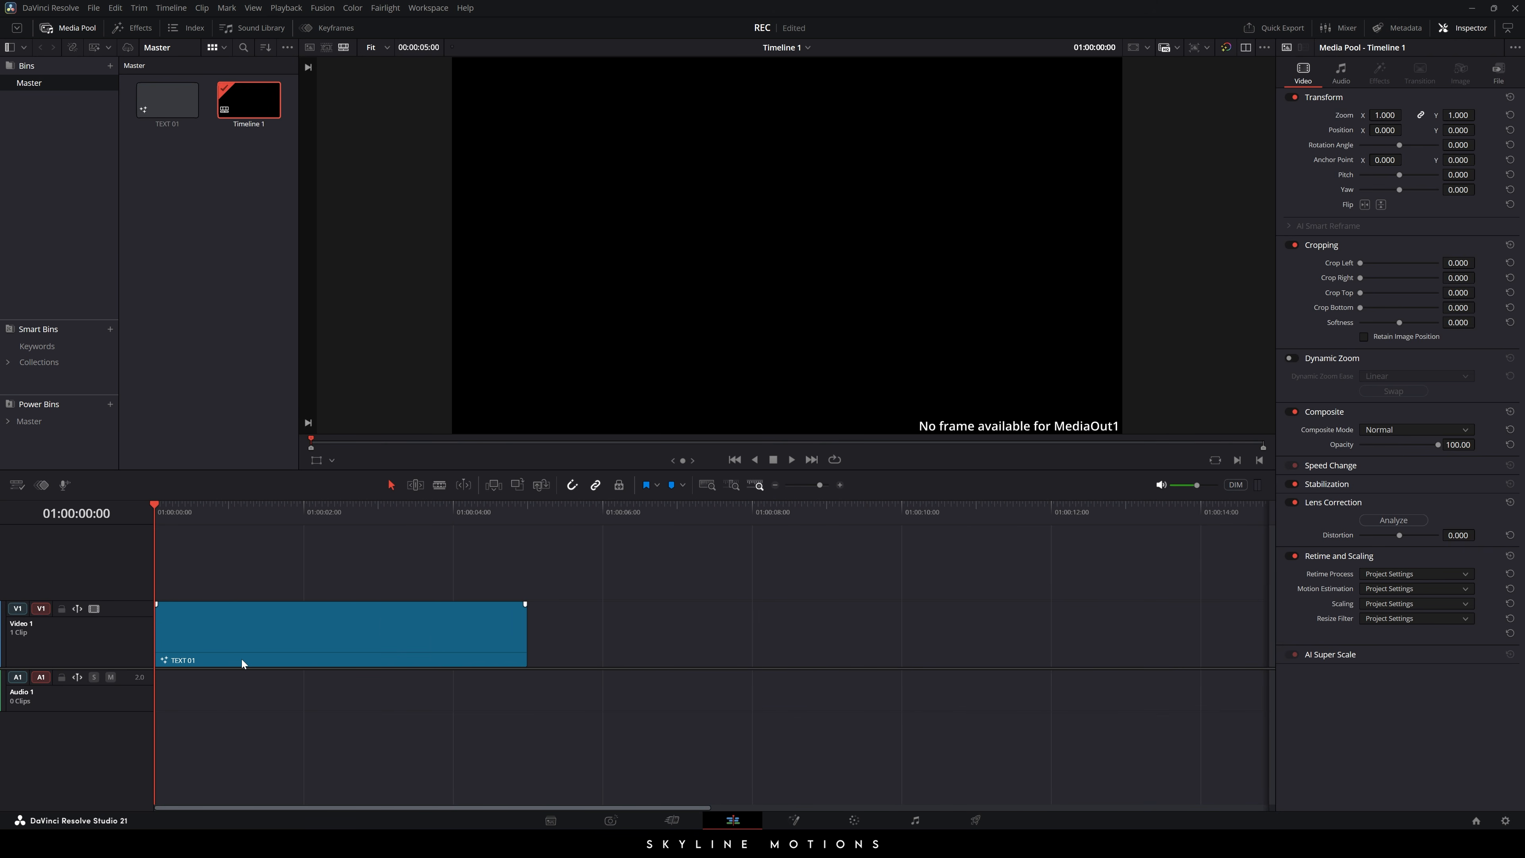
{"action": "right_click", "coordinate": [359, 638]}
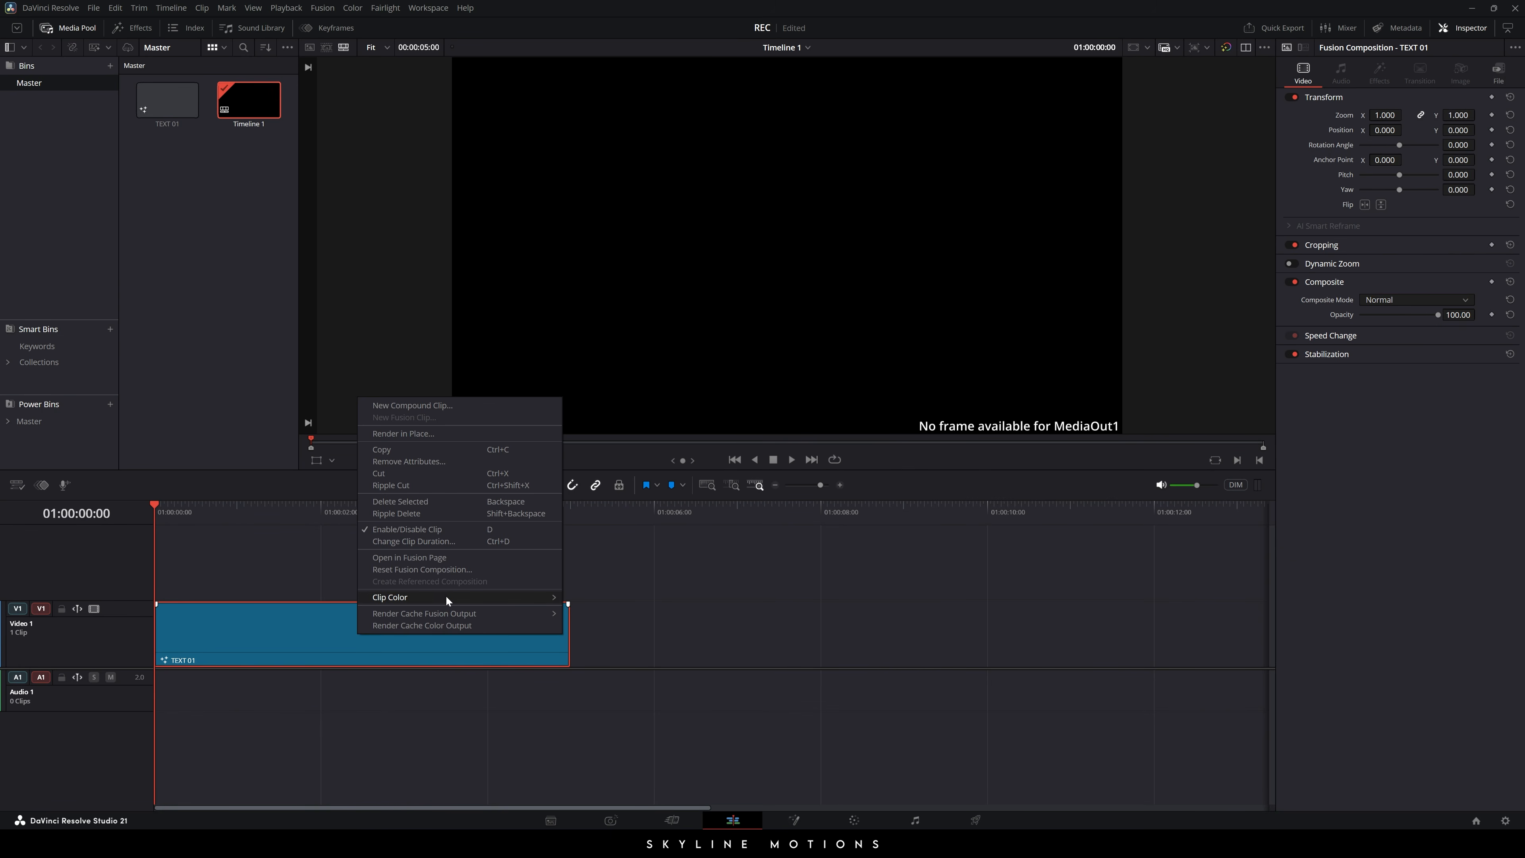
{"action": "mouse_move", "coordinate": [384, 598]}
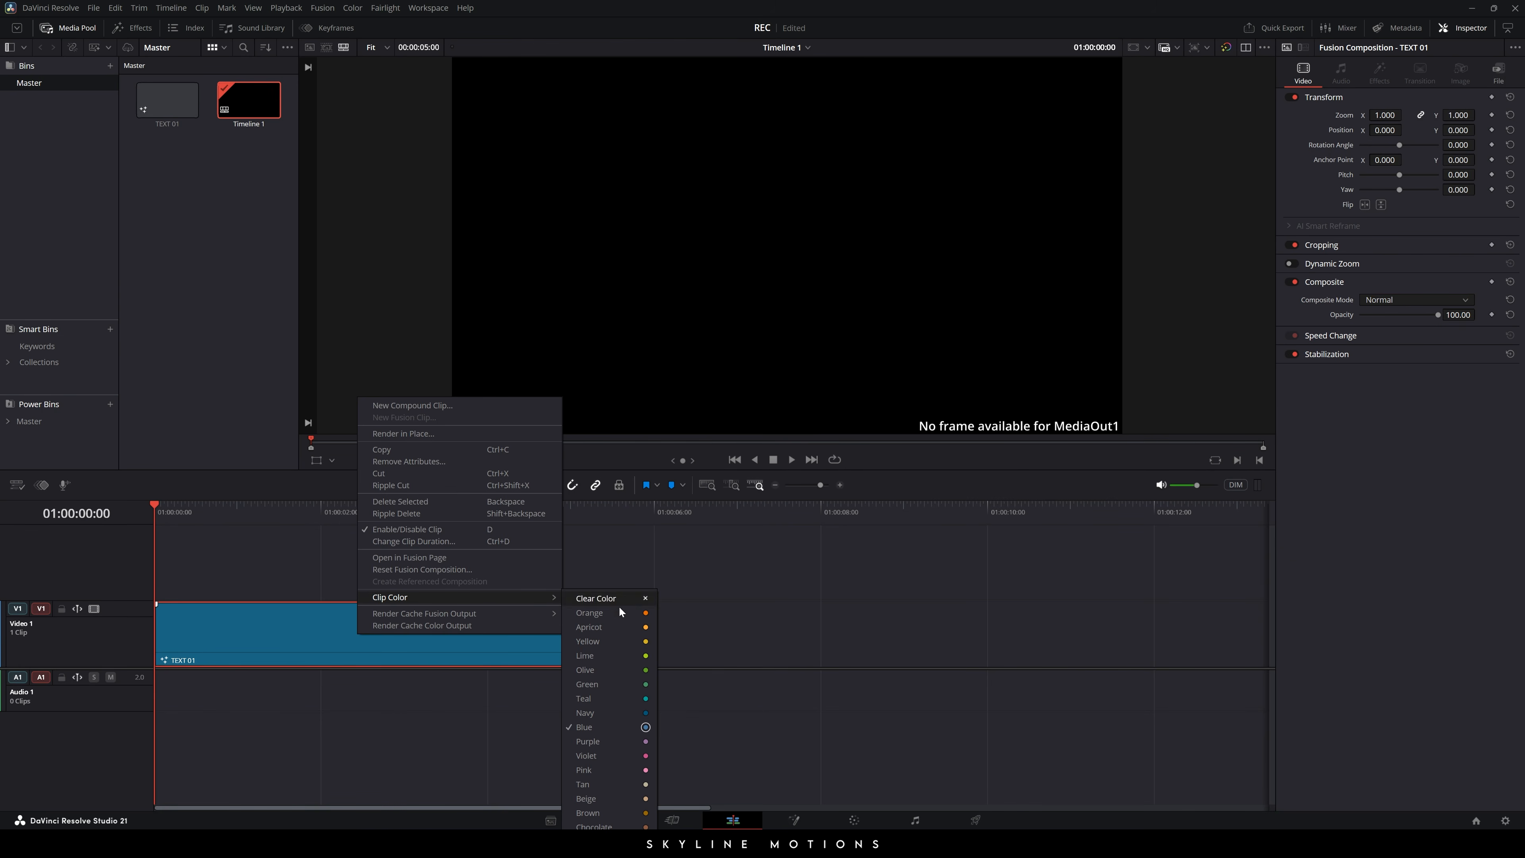
{"action": "left_click", "coordinate": [615, 640]}
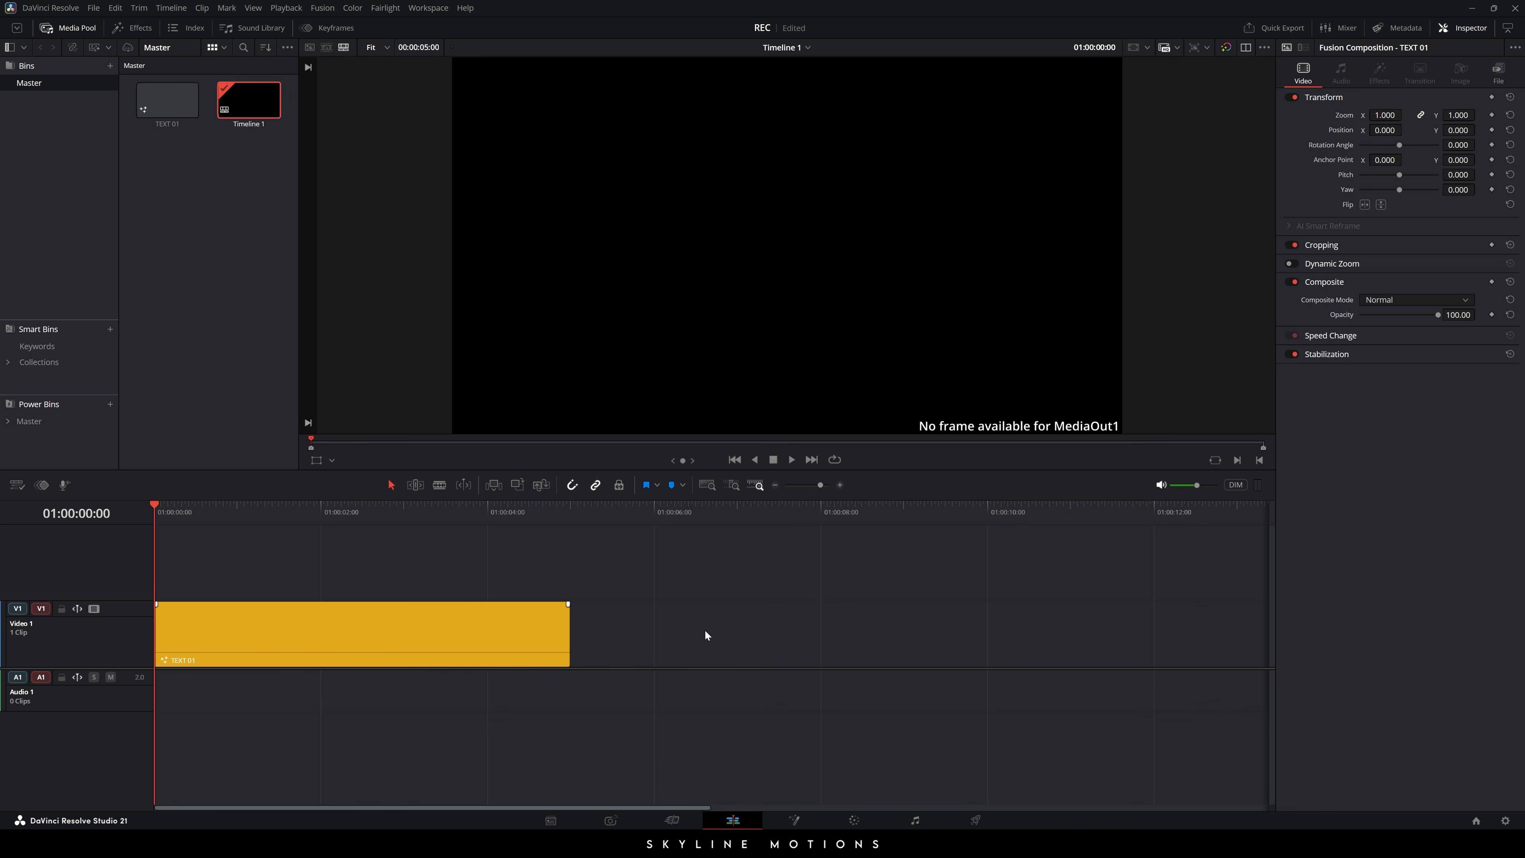
{"action": "left_click_drag", "start_coordinate": [206, 514], "coordinate": [361, 511]}
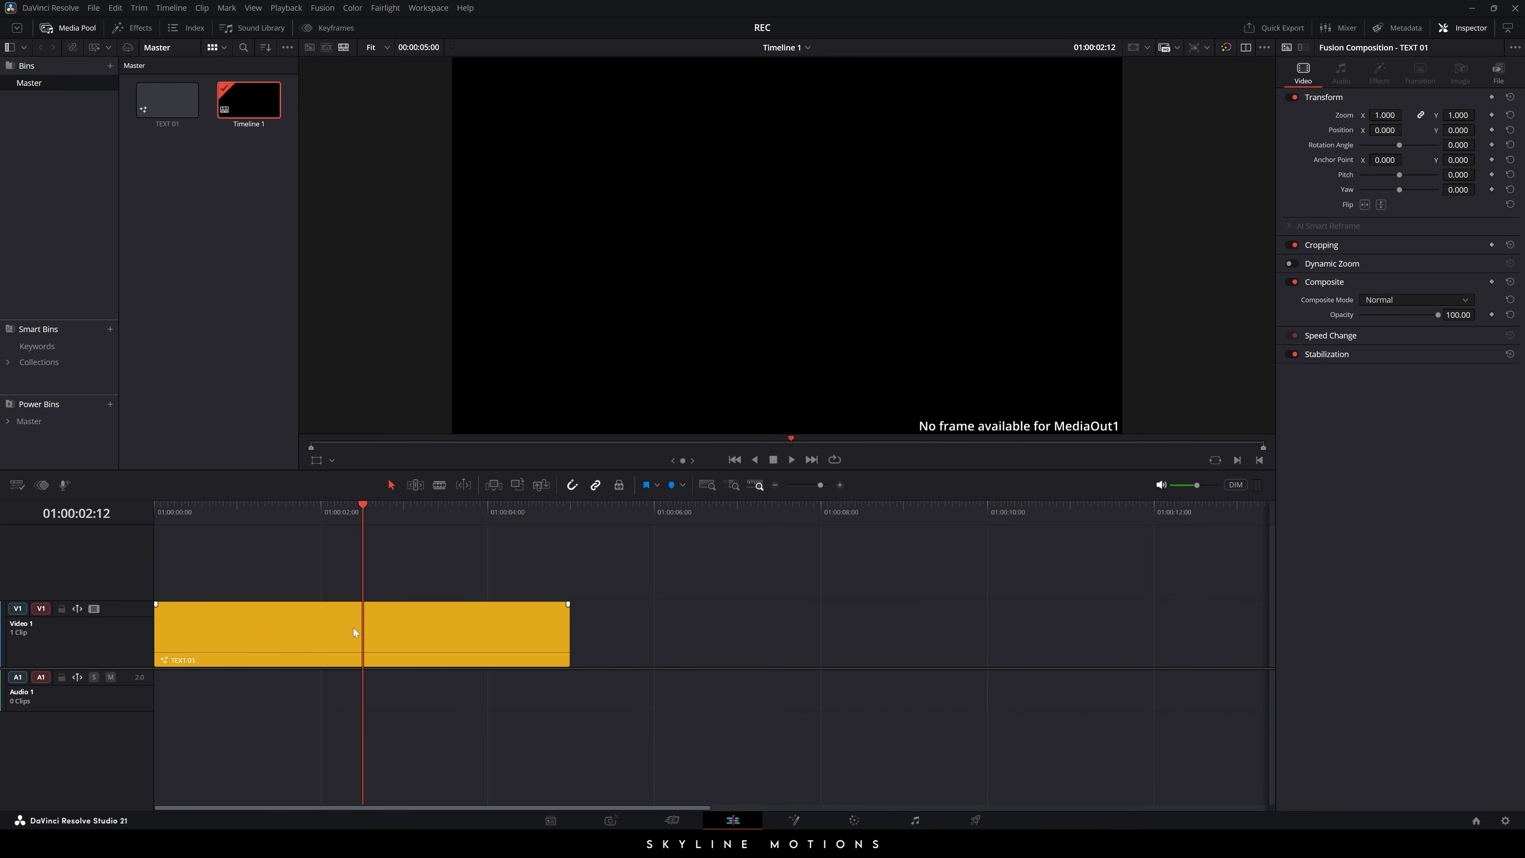
- Open TEXT 01 in Fusion, shift MediaOut1 right, use a single viewer, and add a Background node
{"action": "left_click", "coordinate": [793, 822]}
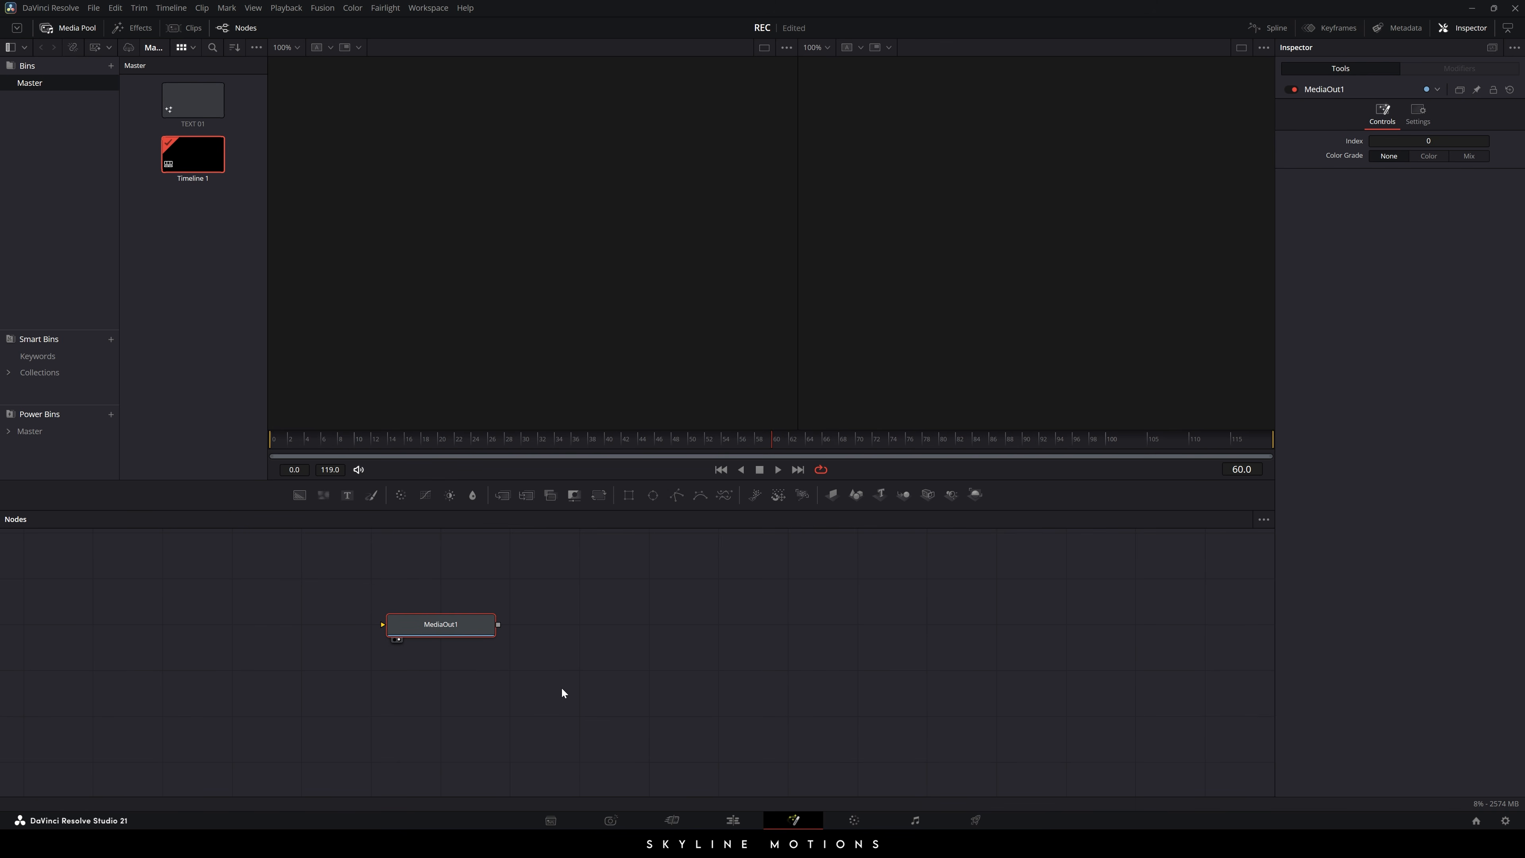
{"action": "left_click_drag", "start_coordinate": [442, 623], "coordinate": [1131, 683]}
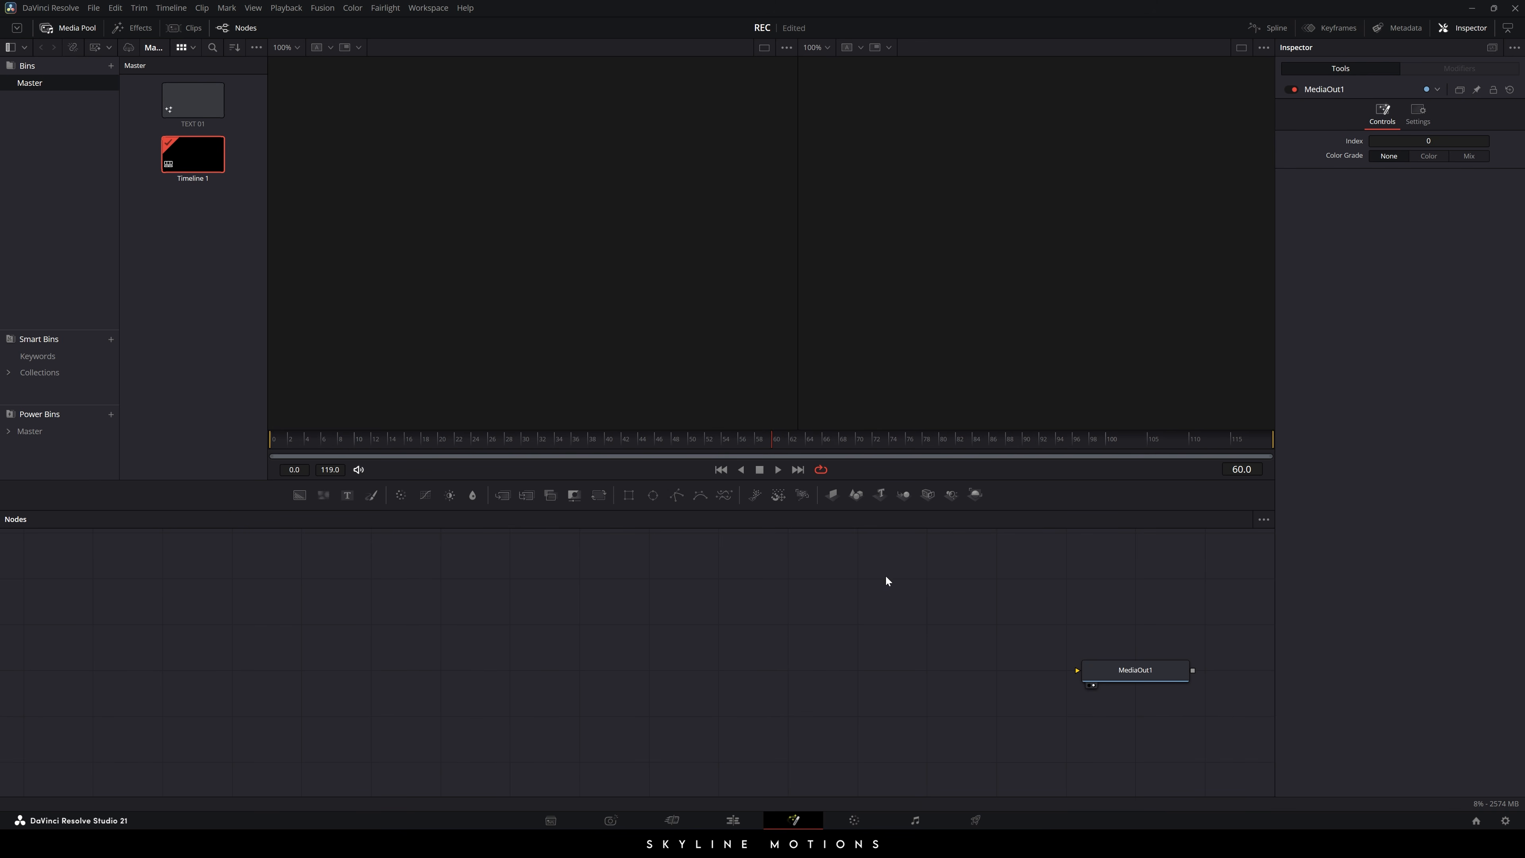
{"action": "left_click", "coordinate": [1240, 47]}
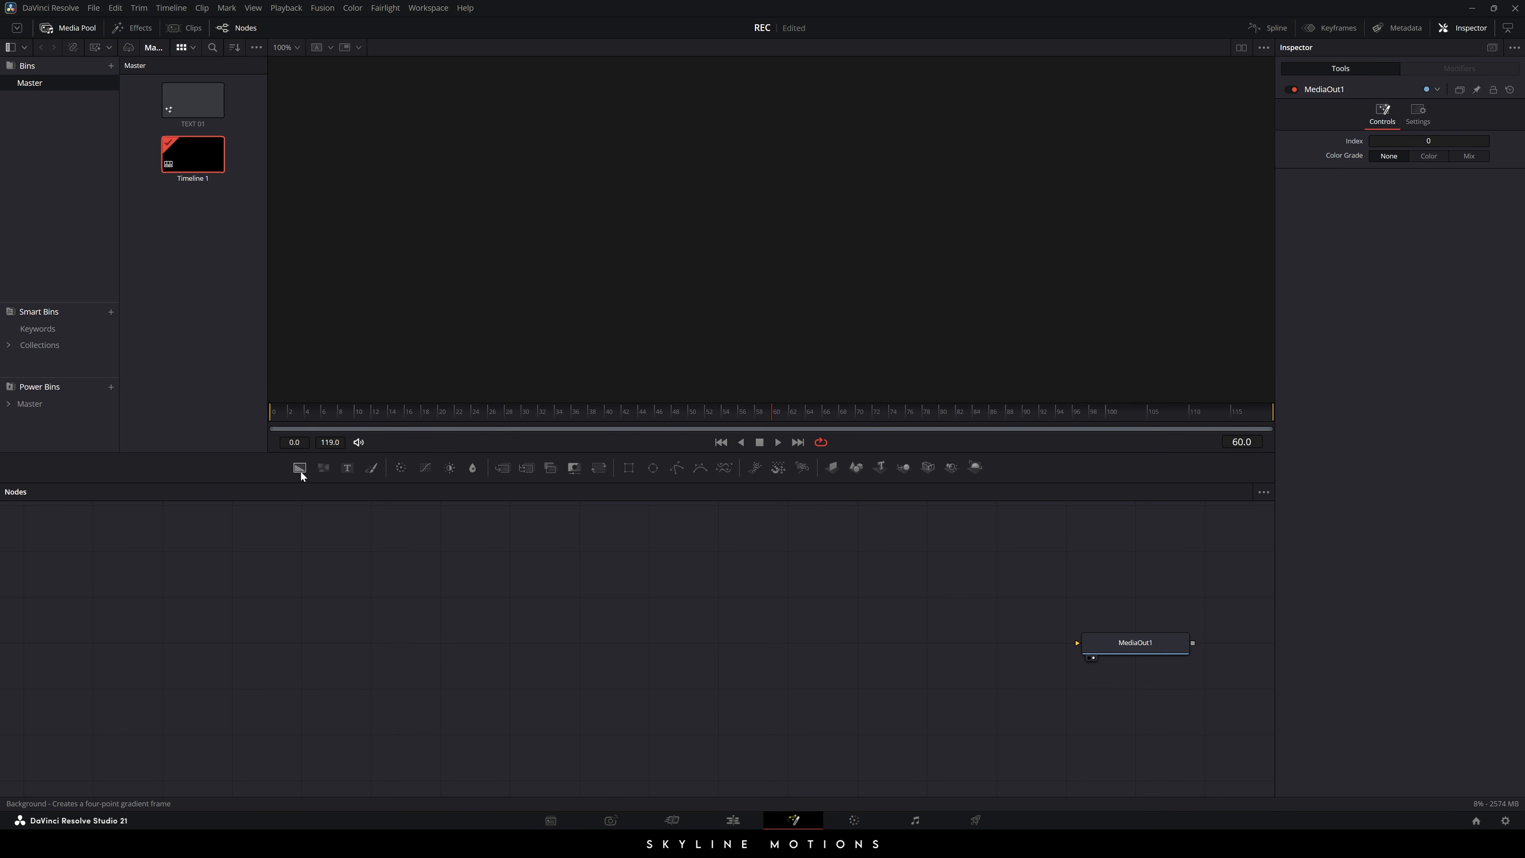
{"action": "left_click_drag", "start_coordinate": [299, 468], "coordinate": [600, 639]}
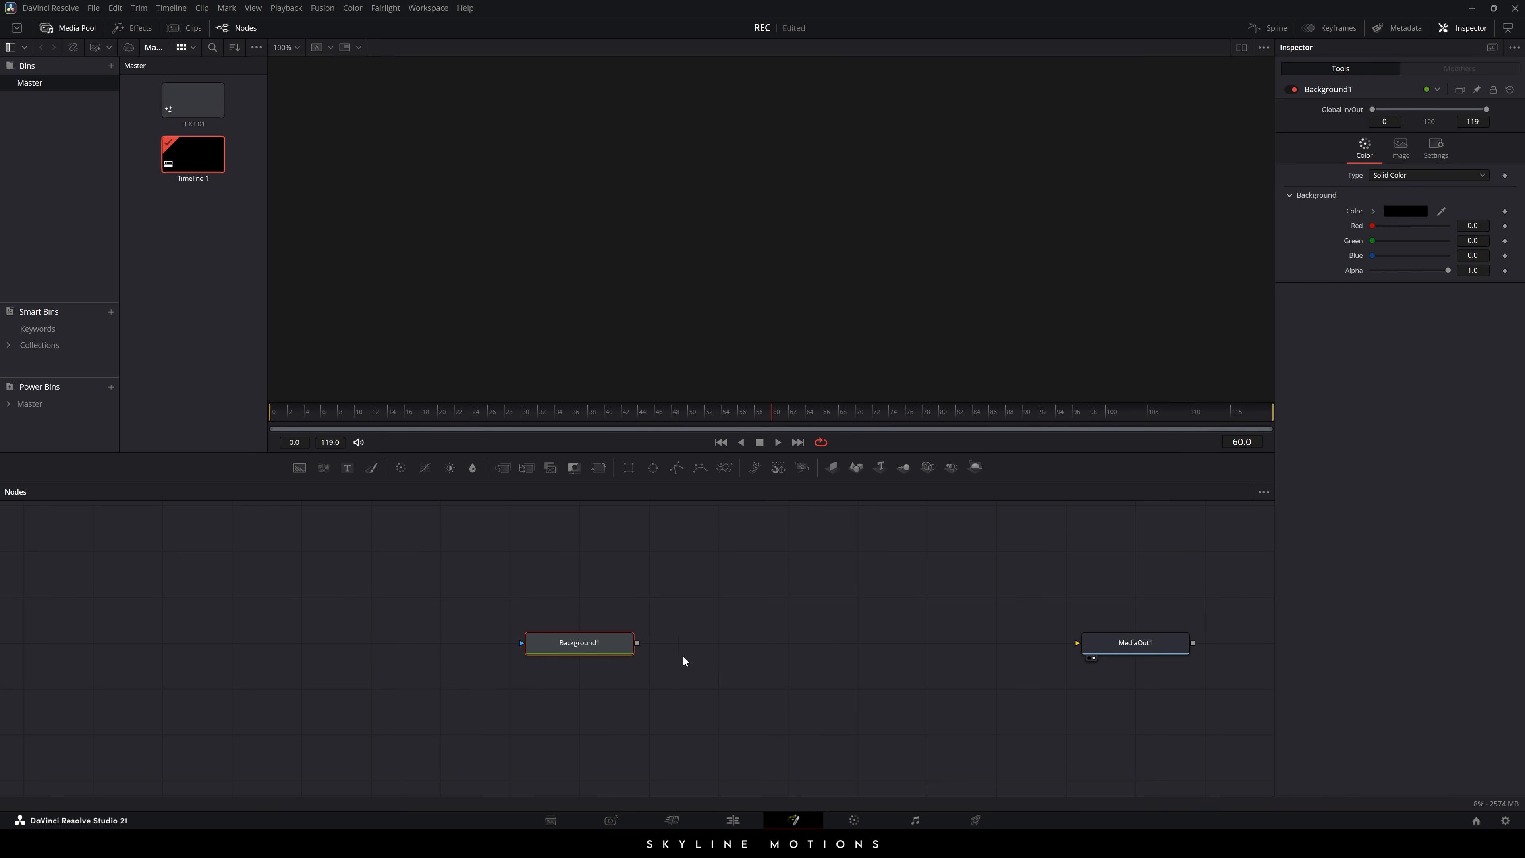
- View Background1, set its colour to solid white, and move the node lower in the graph
{"action": "key", "text": "2"}
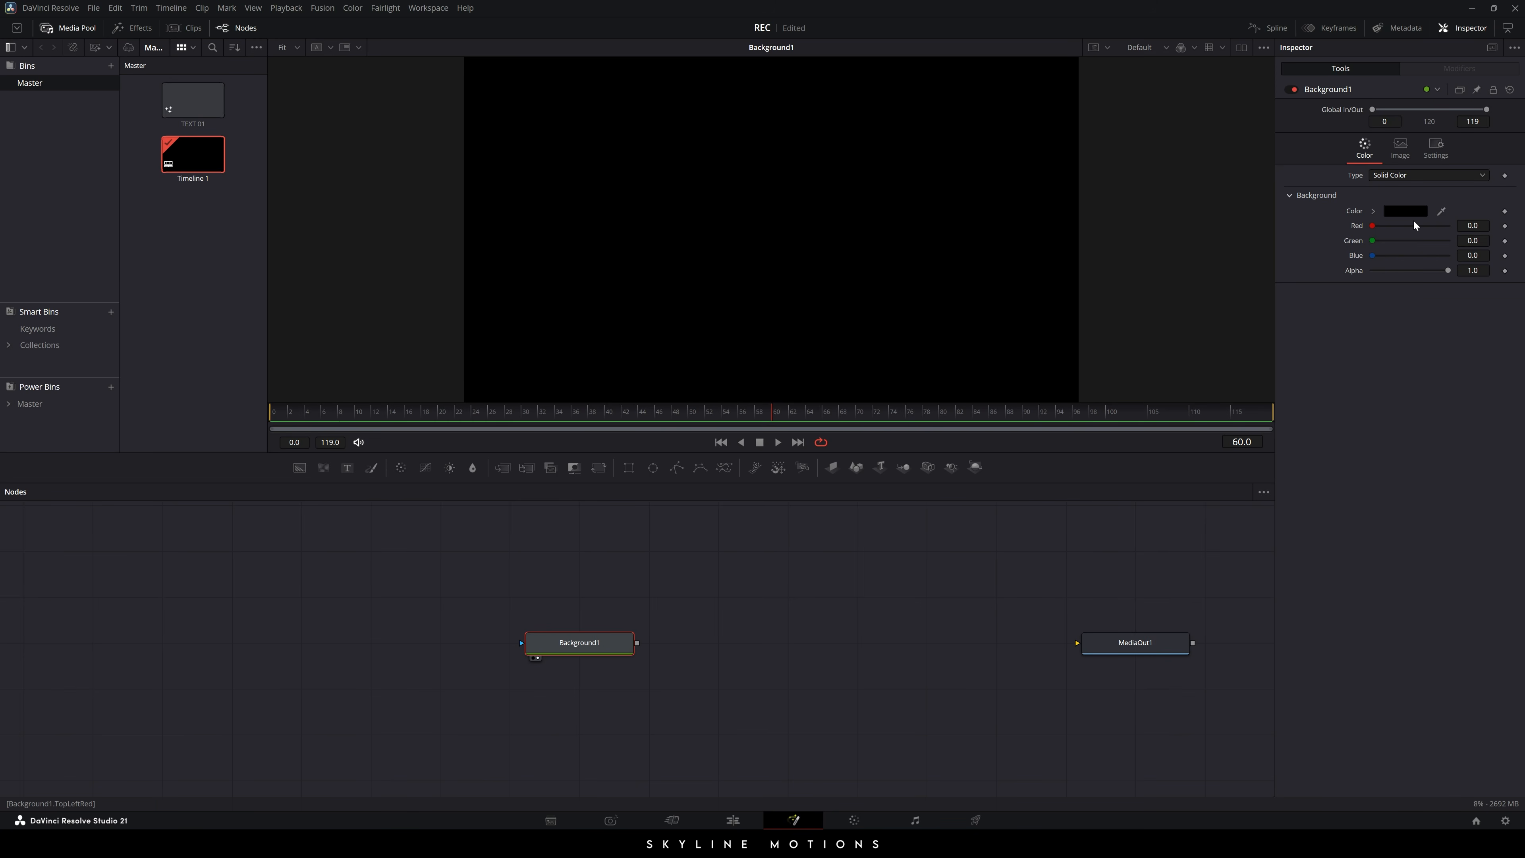
{"action": "left_click", "coordinate": [1405, 211]}
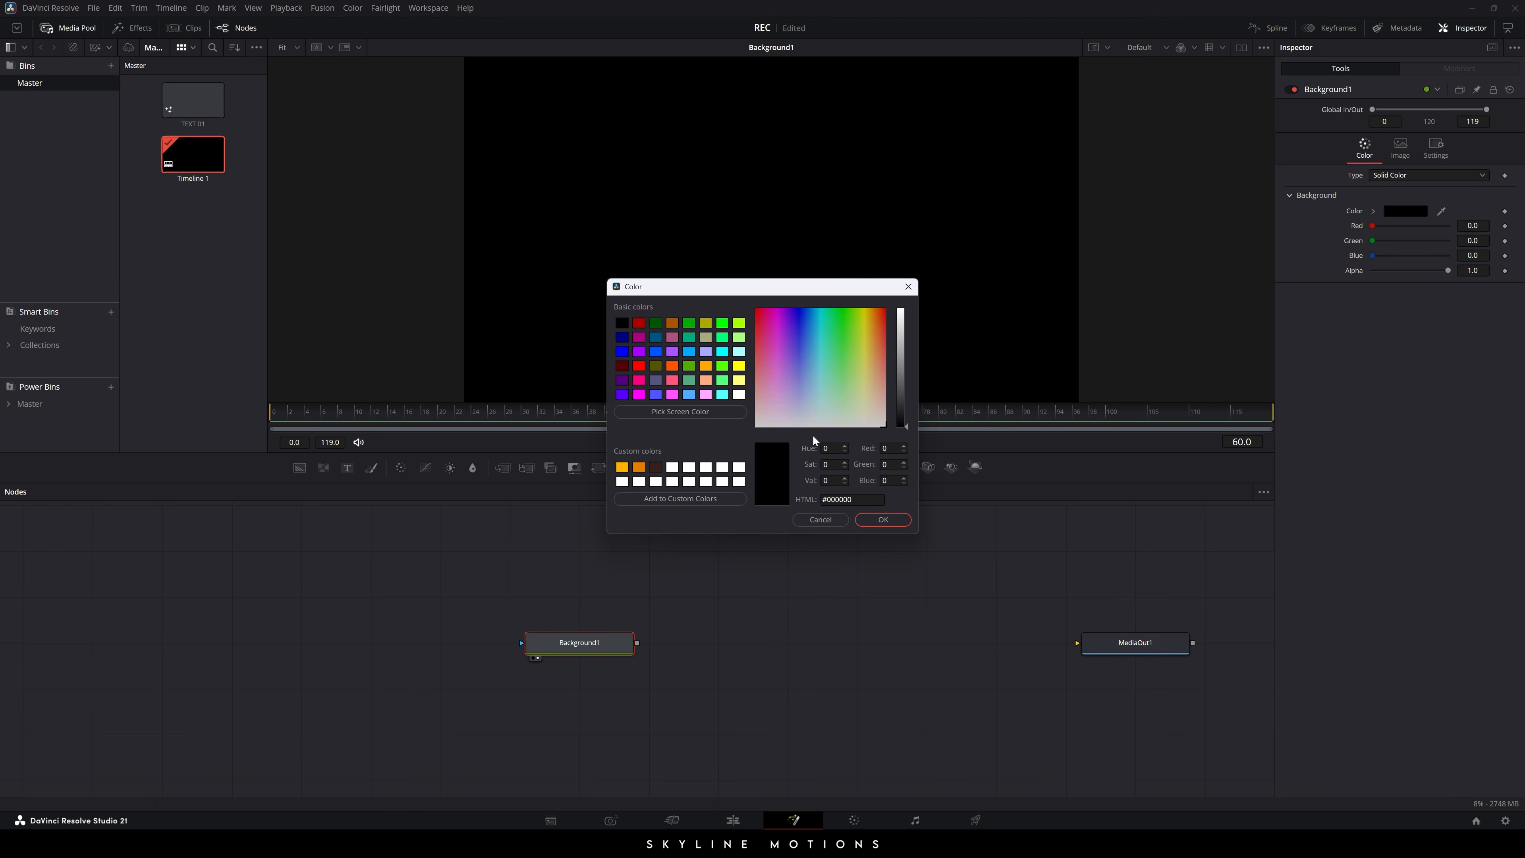
{"action": "left_click", "coordinate": [740, 396]}
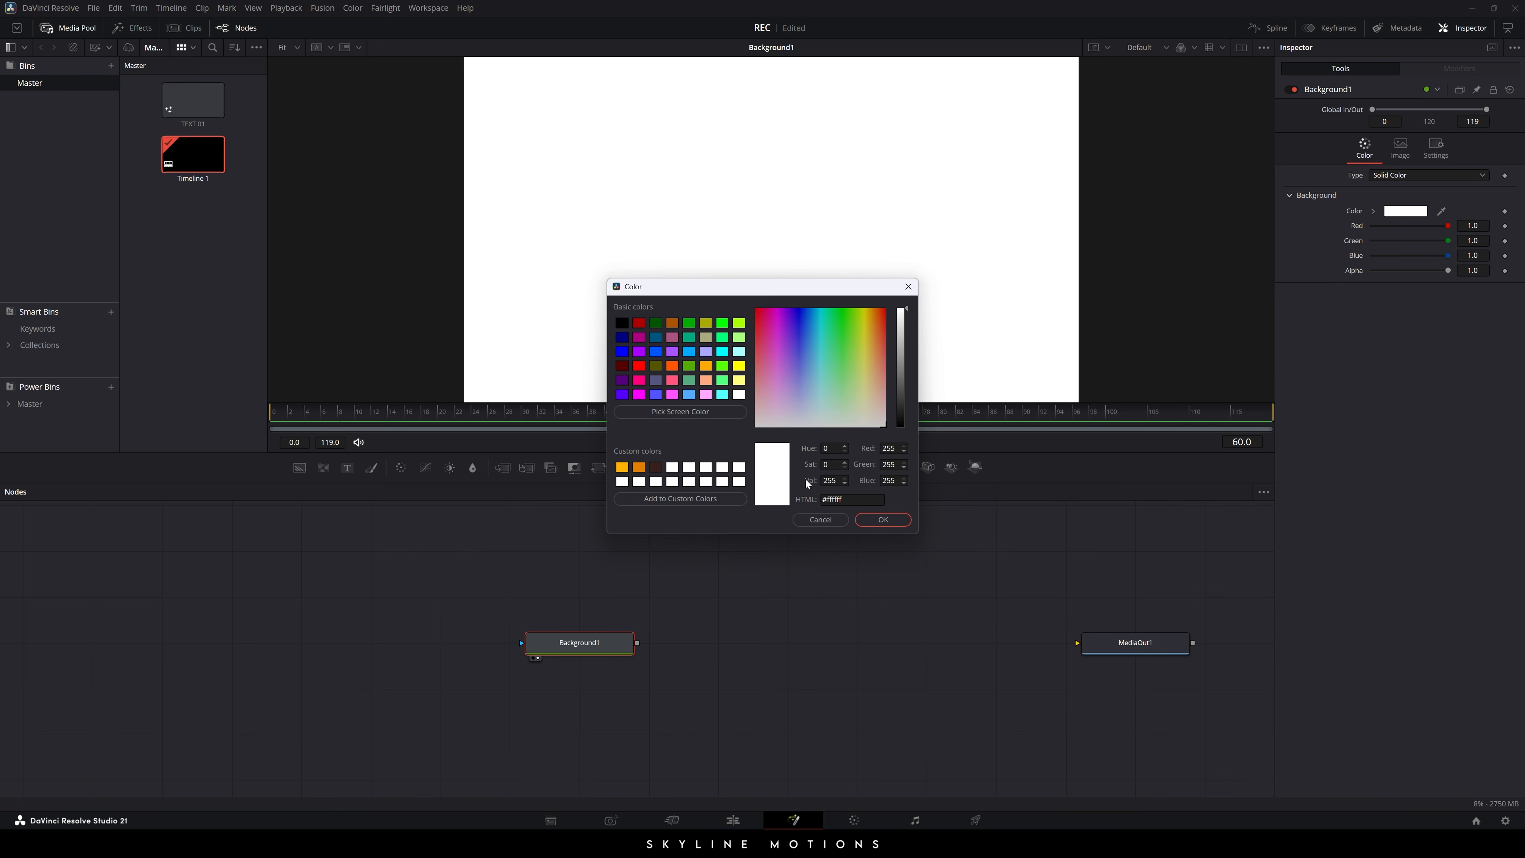
{"action": "left_click", "coordinate": [878, 519]}
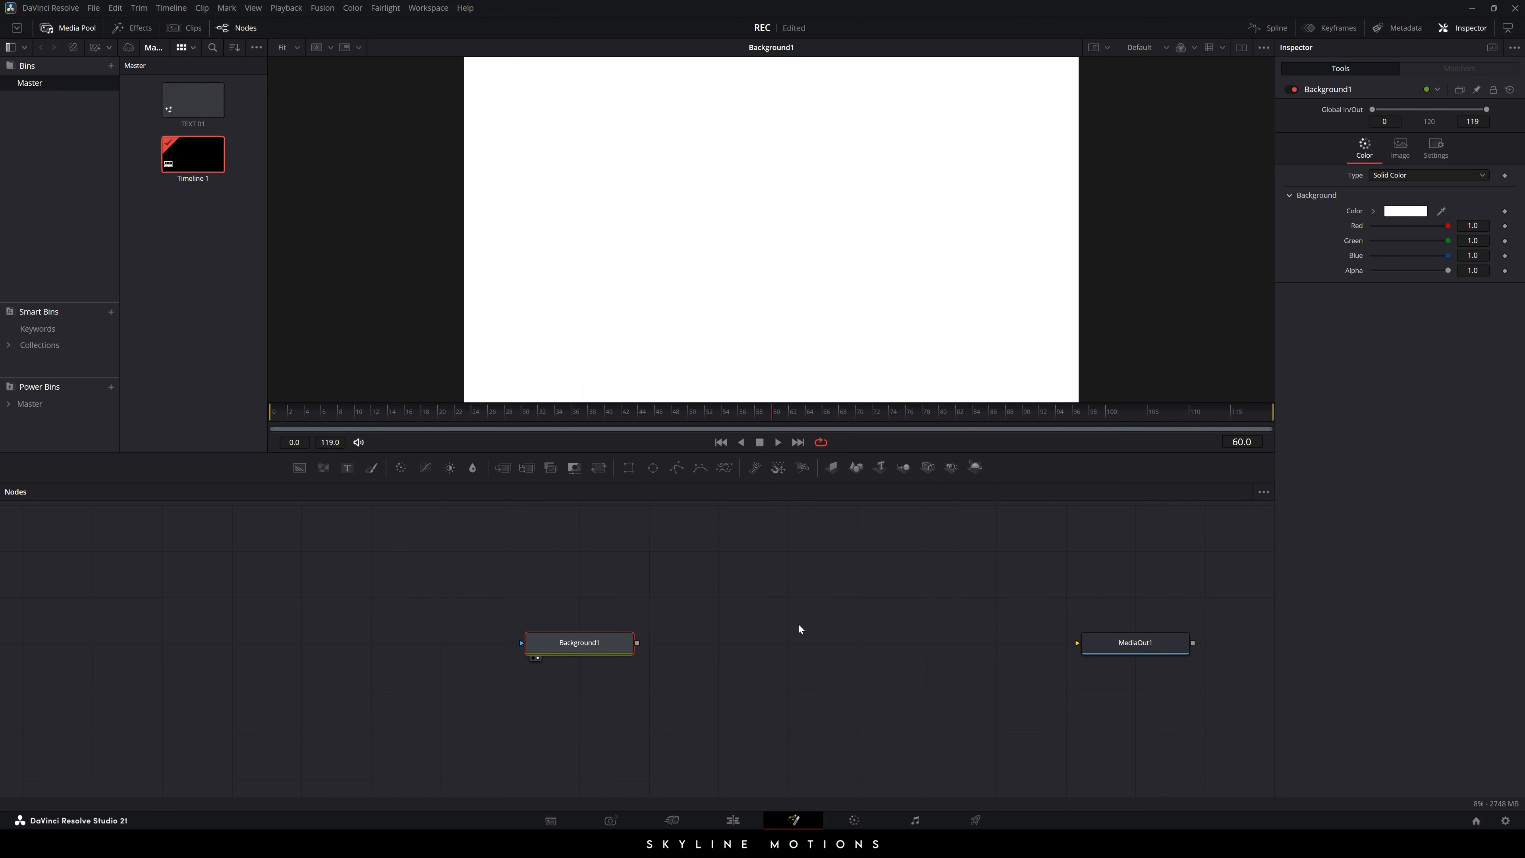
{"action": "left_click_drag", "start_coordinate": [609, 643], "coordinate": [609, 689]}
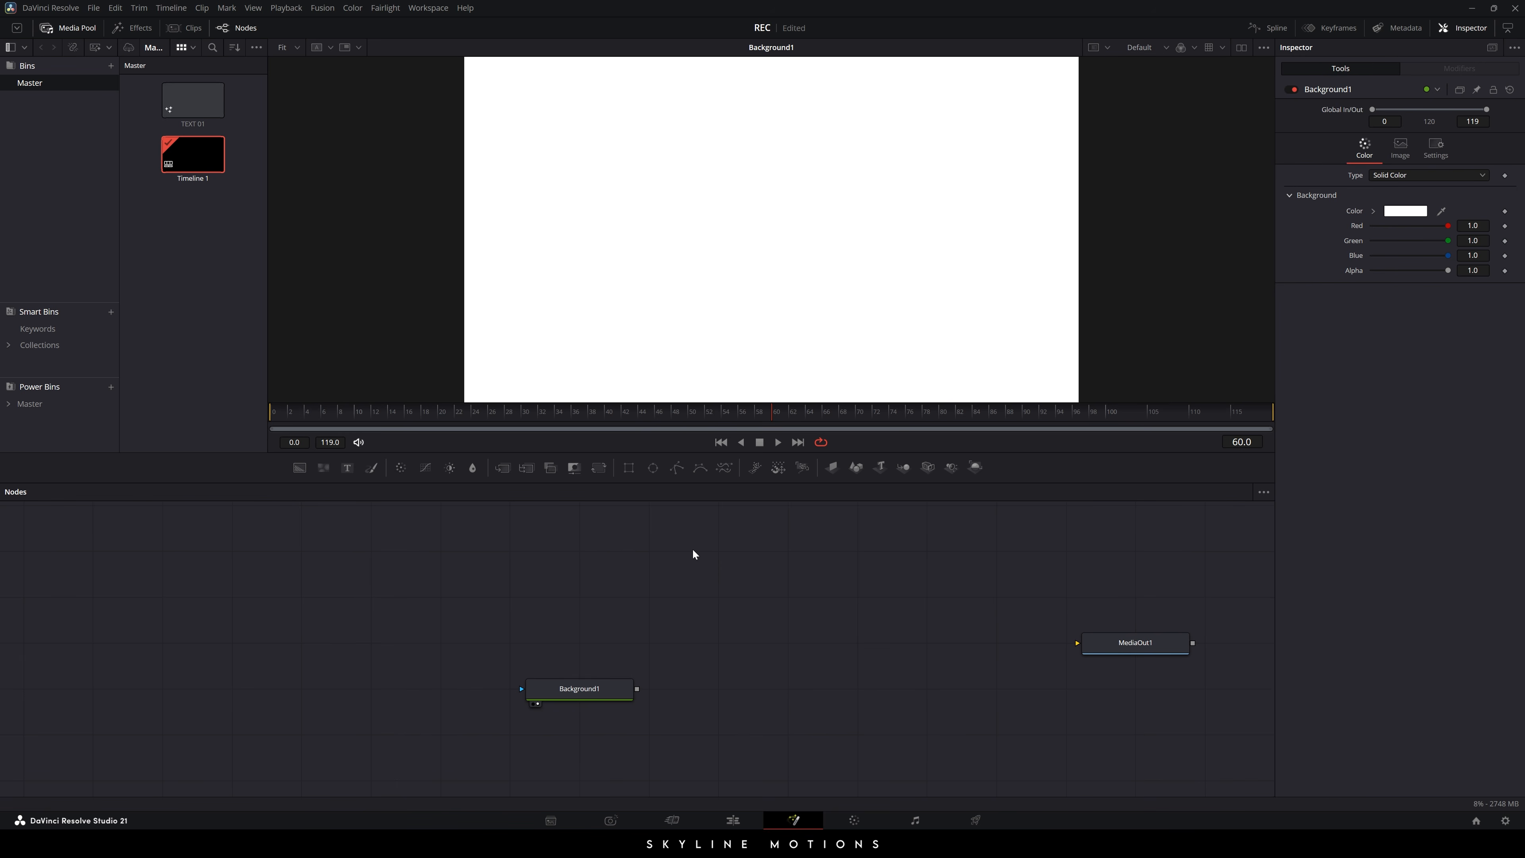
- Import the image pexels-piyapong89-5622896 into the media pool
{"action": "right_click", "coordinate": [166, 240]}
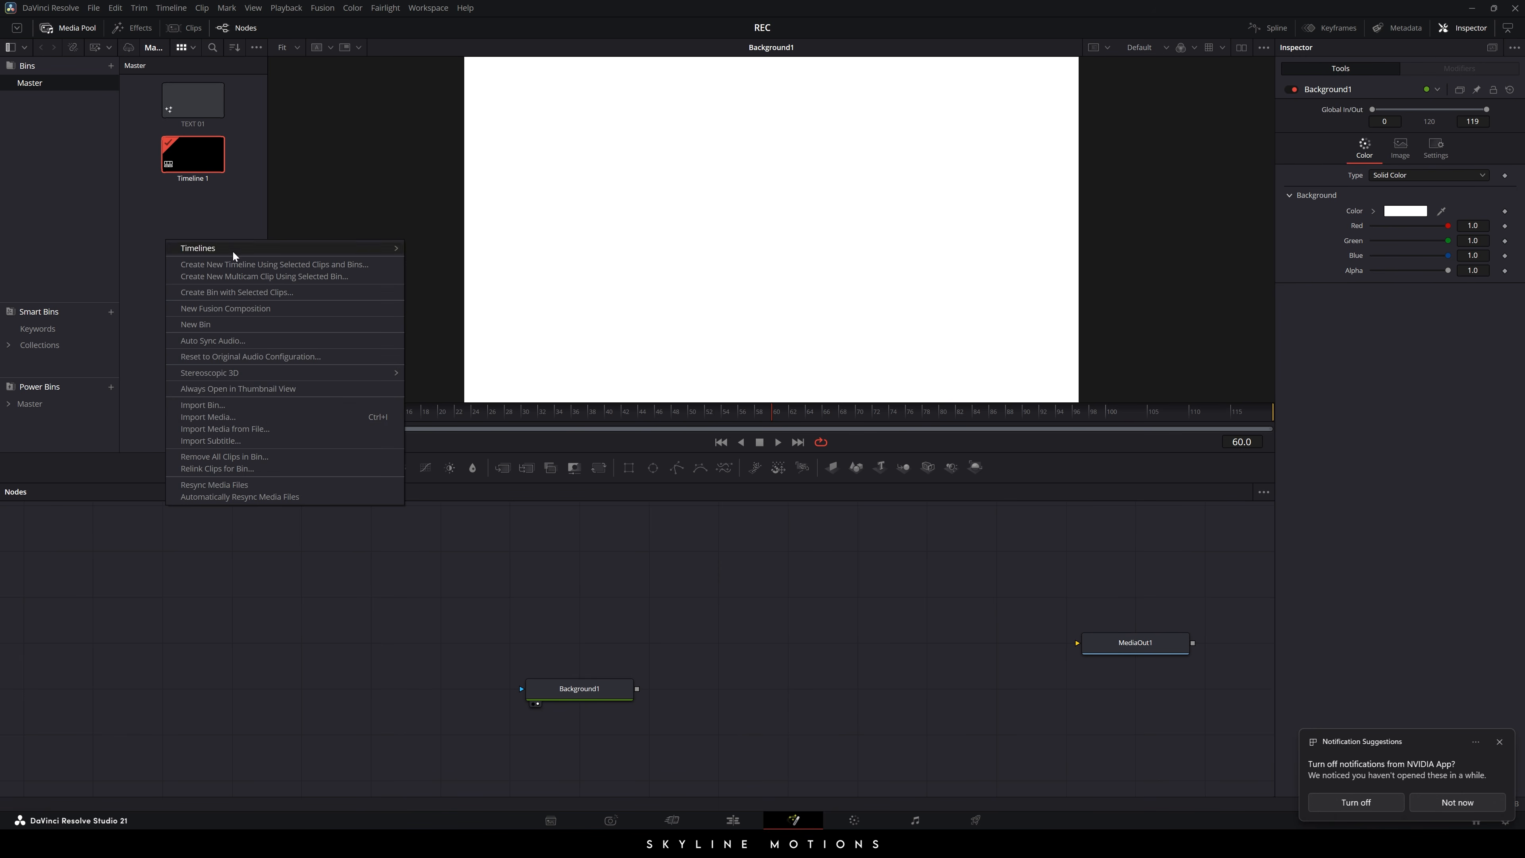
{"action": "left_click", "coordinate": [213, 419]}
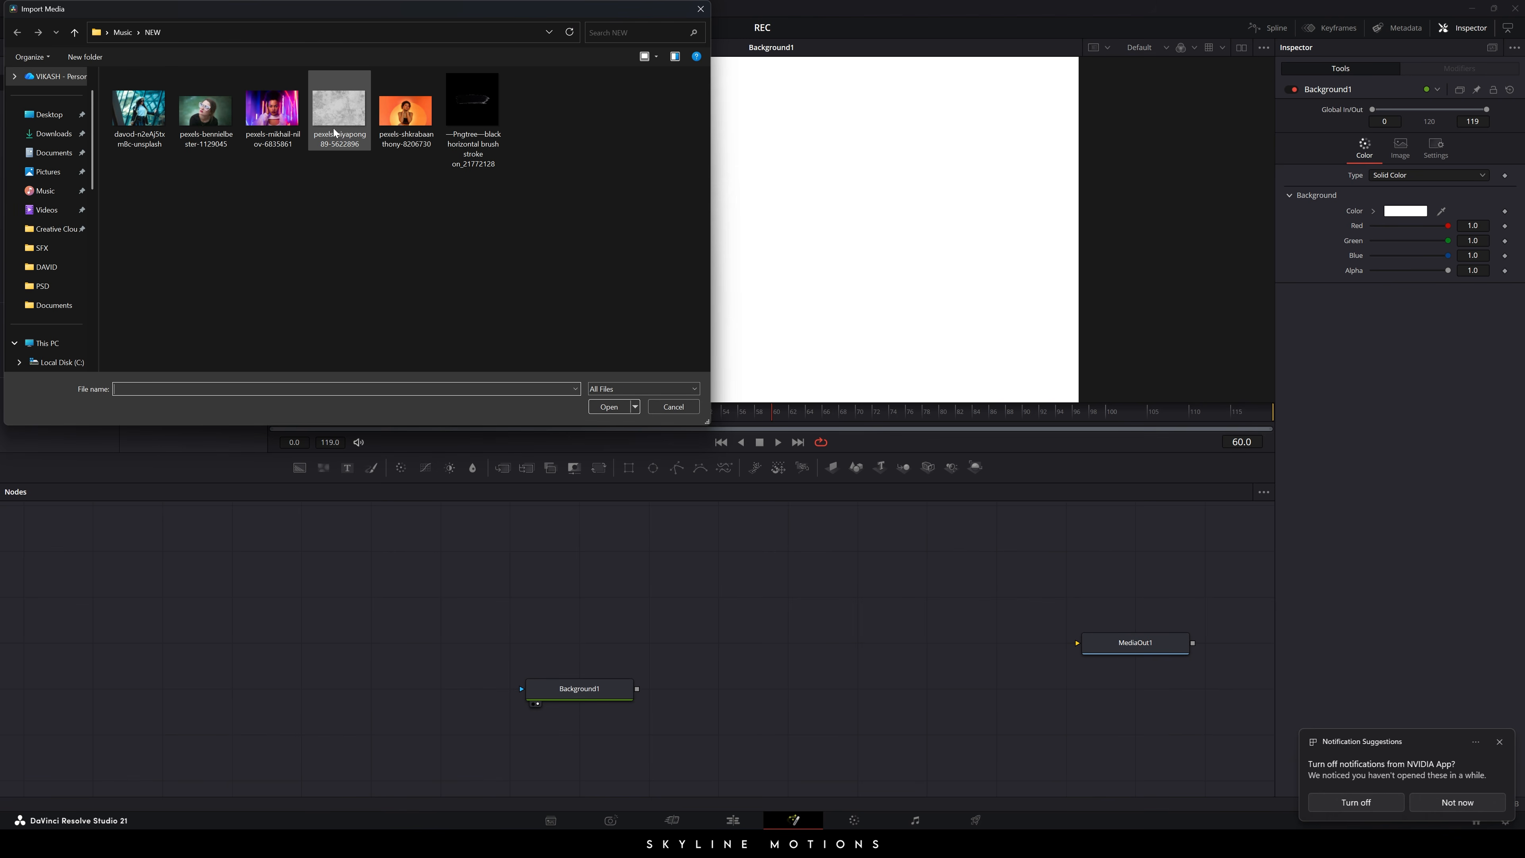
{"action": "left_click", "coordinate": [338, 123]}
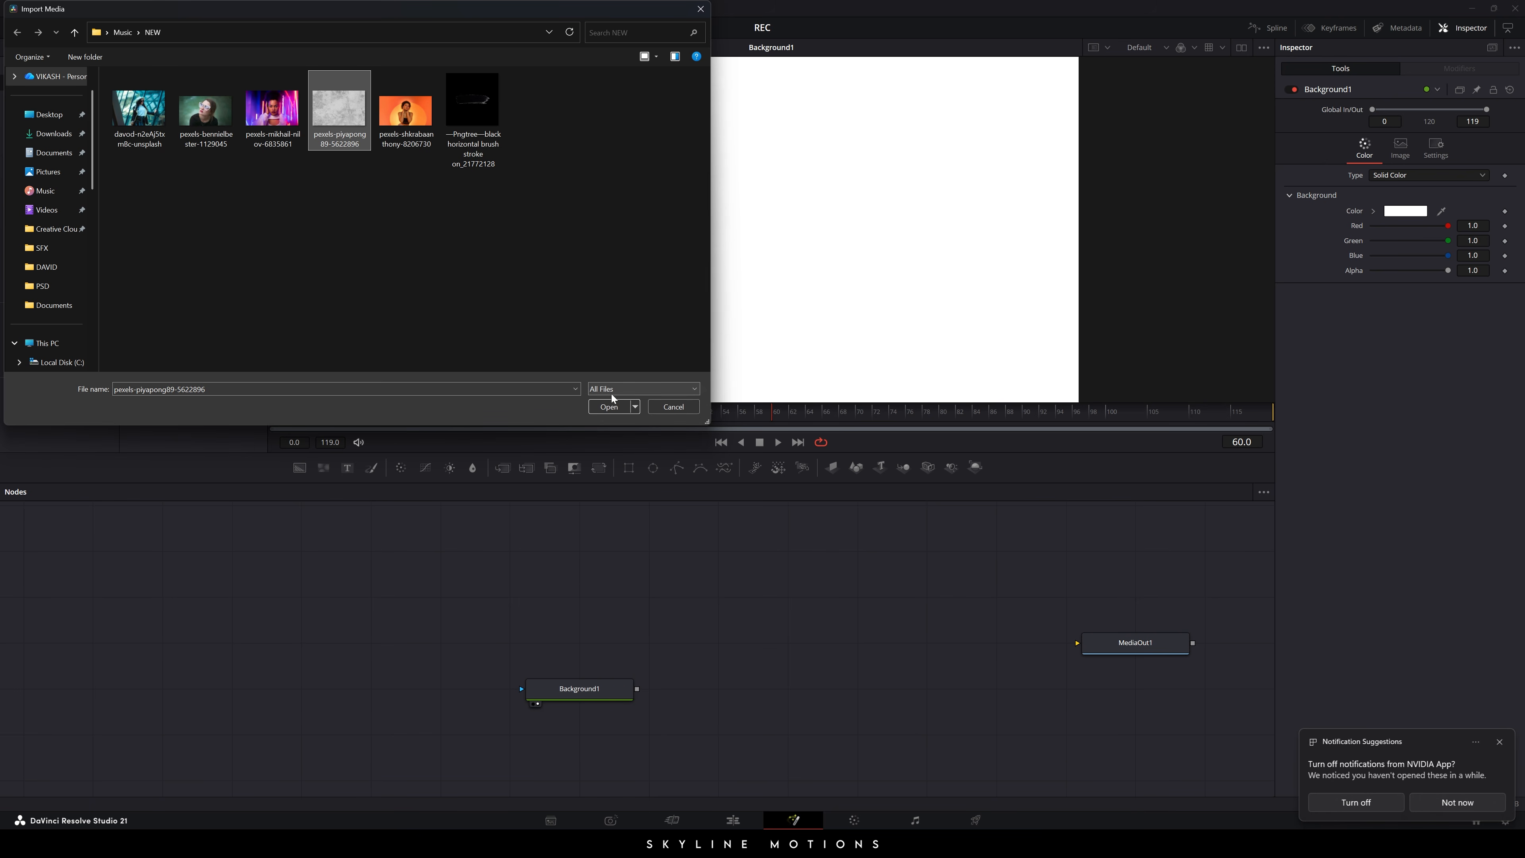
{"action": "left_click", "coordinate": [608, 407]}
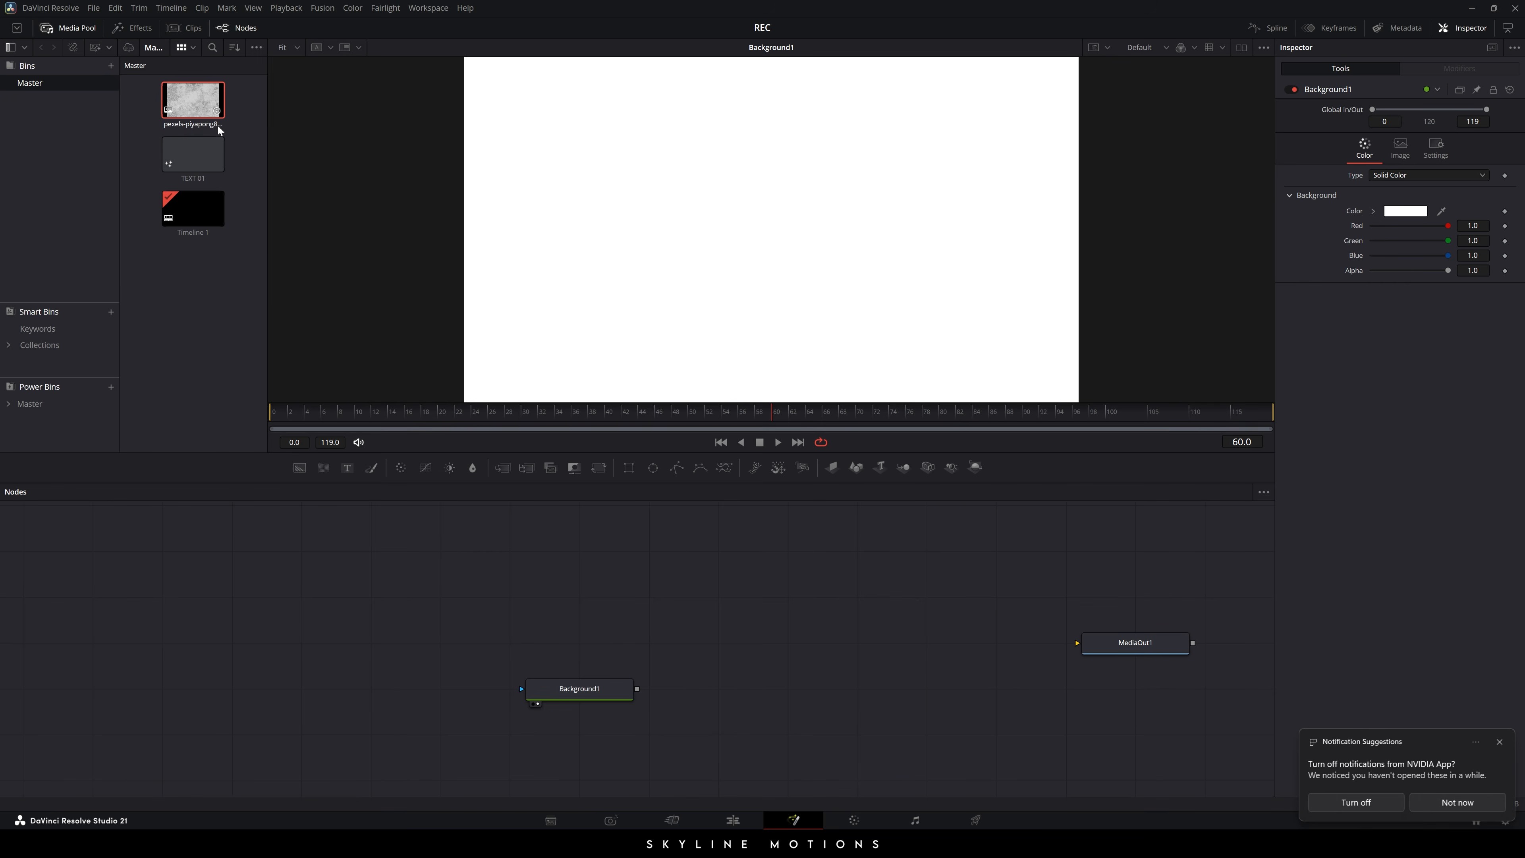
- Add the pexels-piyapong89-5622896.jpg image to the node graph as a node renamed 'Texture'
{"action": "left_click_drag", "start_coordinate": [187, 108], "coordinate": [562, 647]}
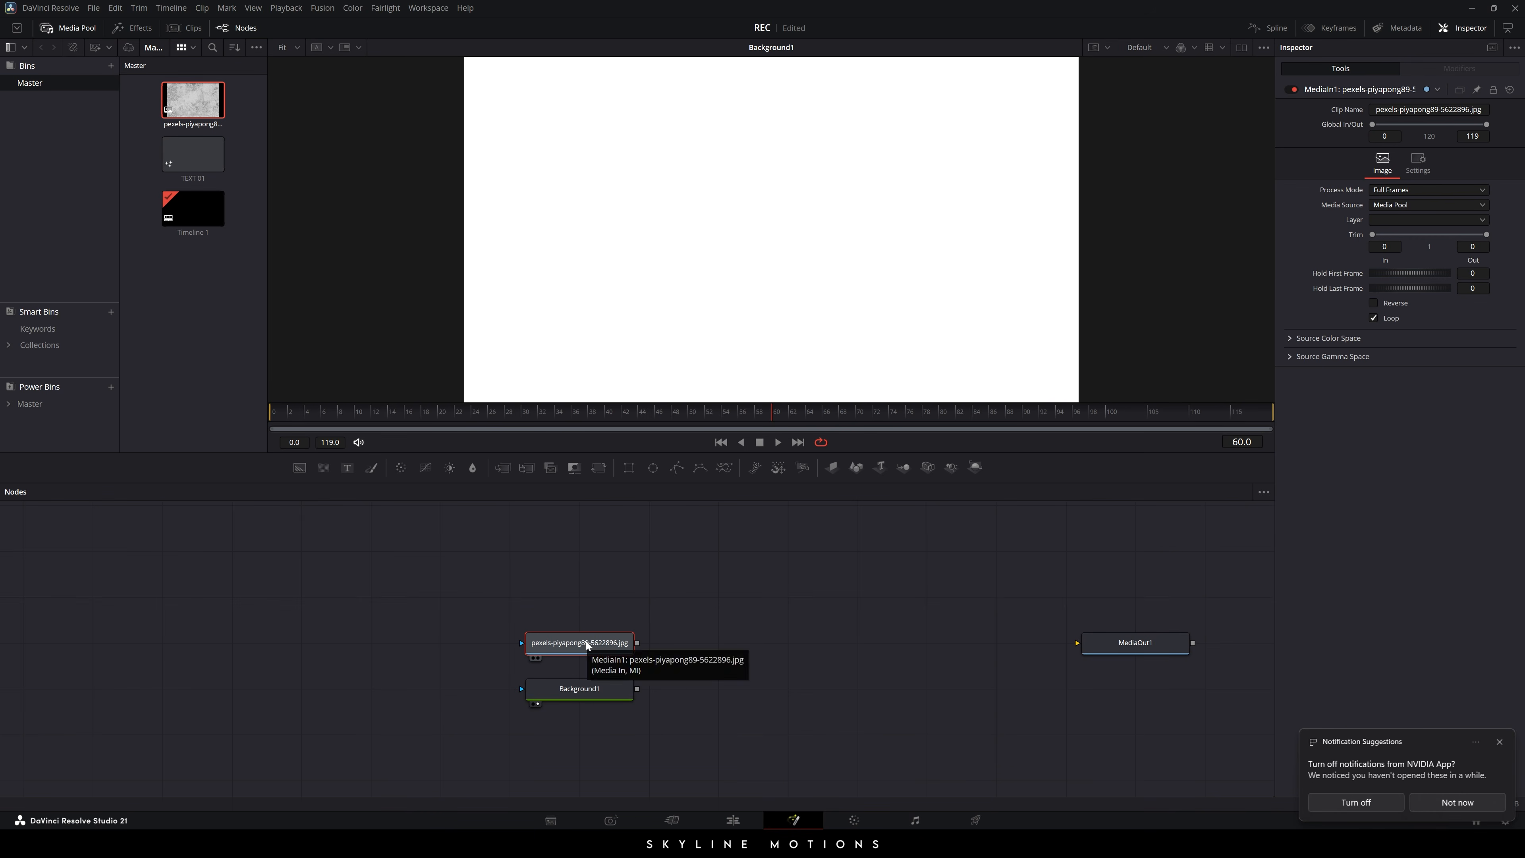
{"action": "key", "text": "F2"}
{"action": "type", "text": "Texture"}
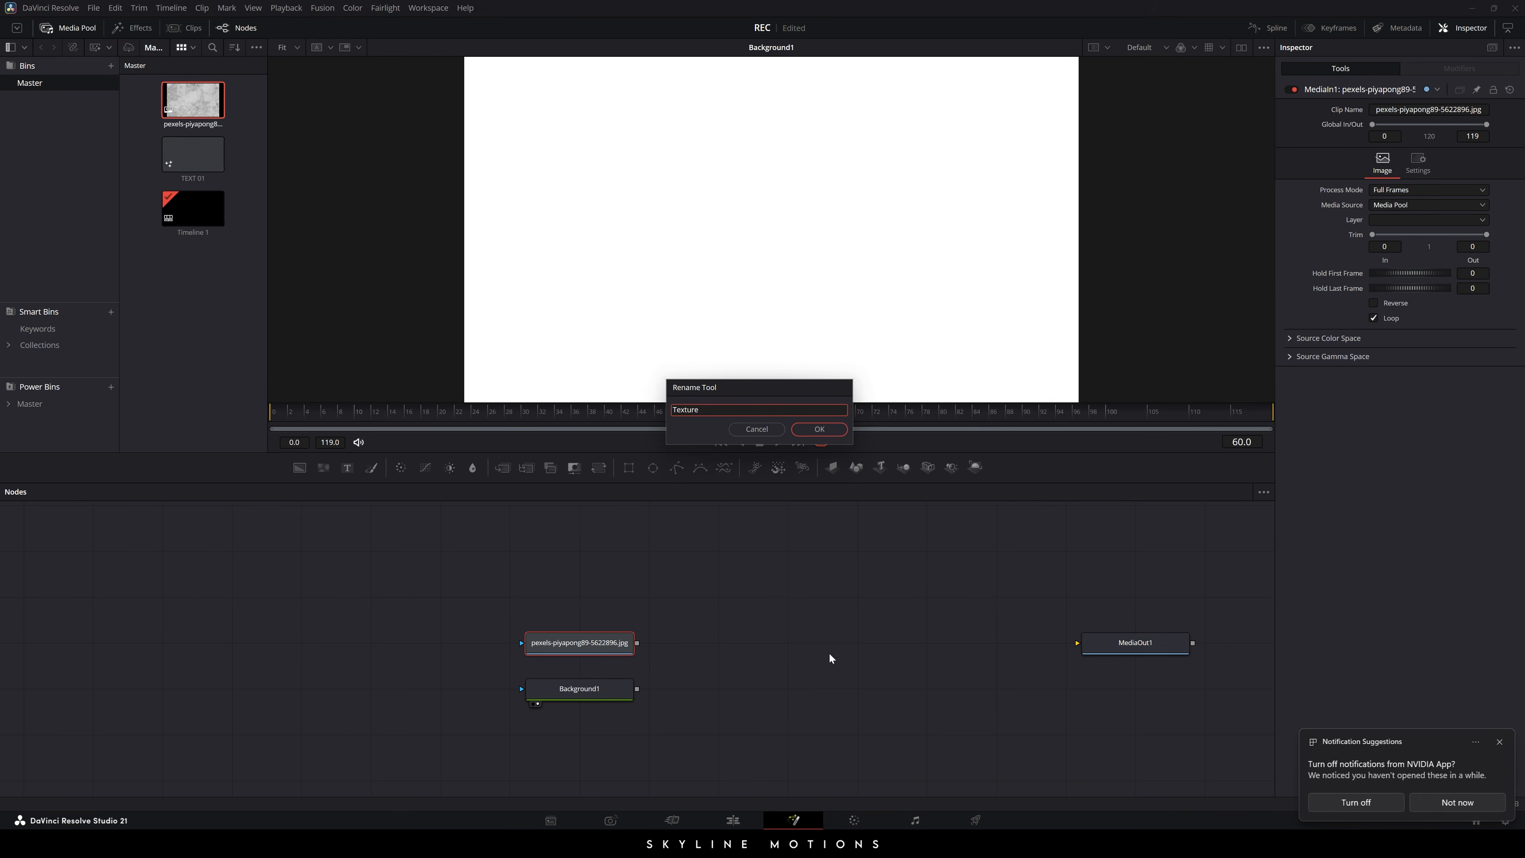
{"action": "left_click", "coordinate": [819, 428]}
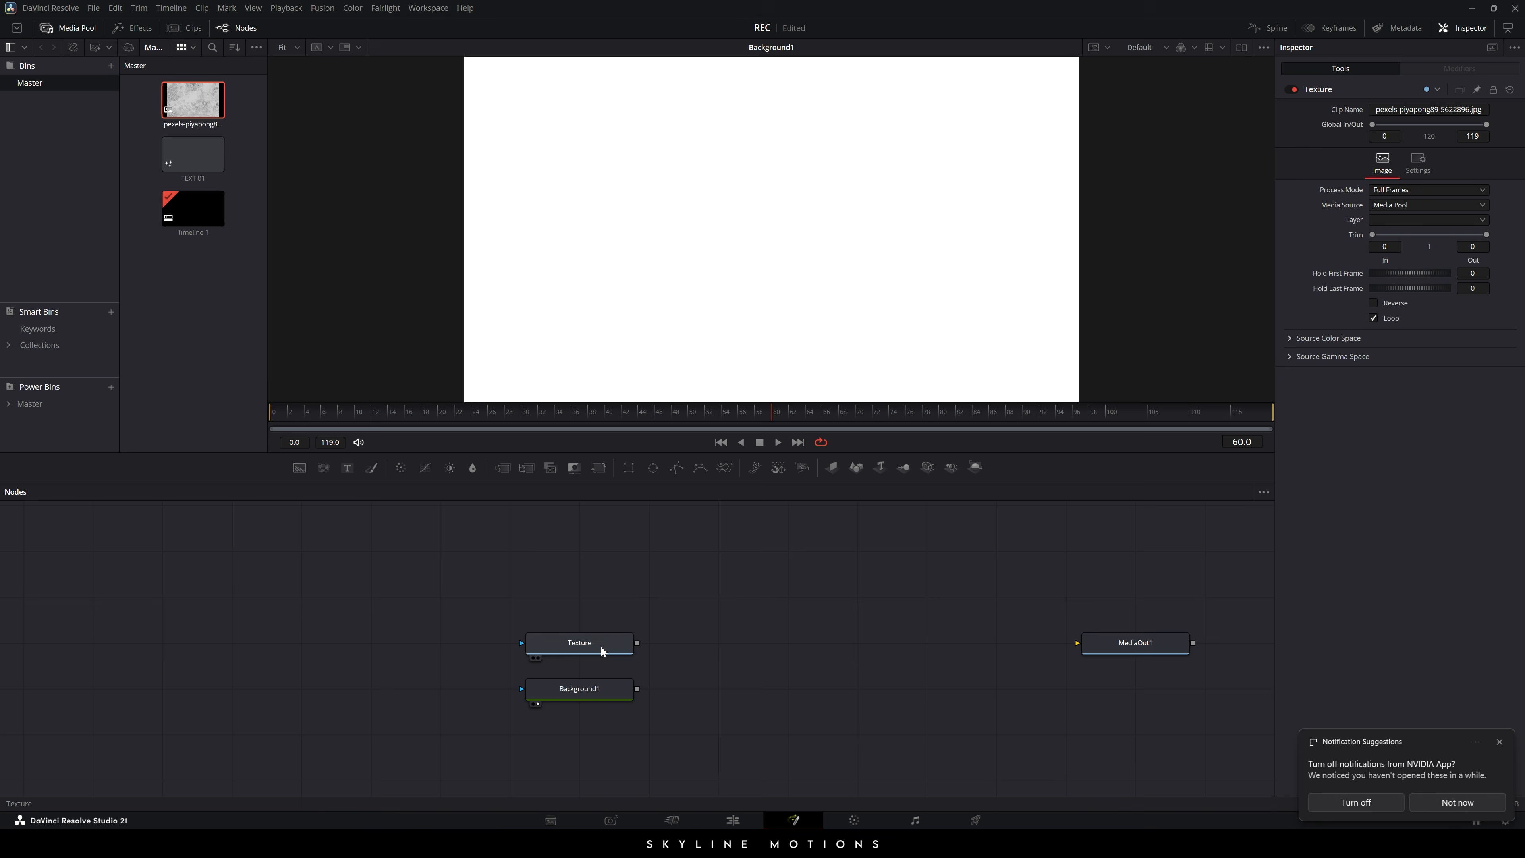
{"action": "key", "text": "F2"}
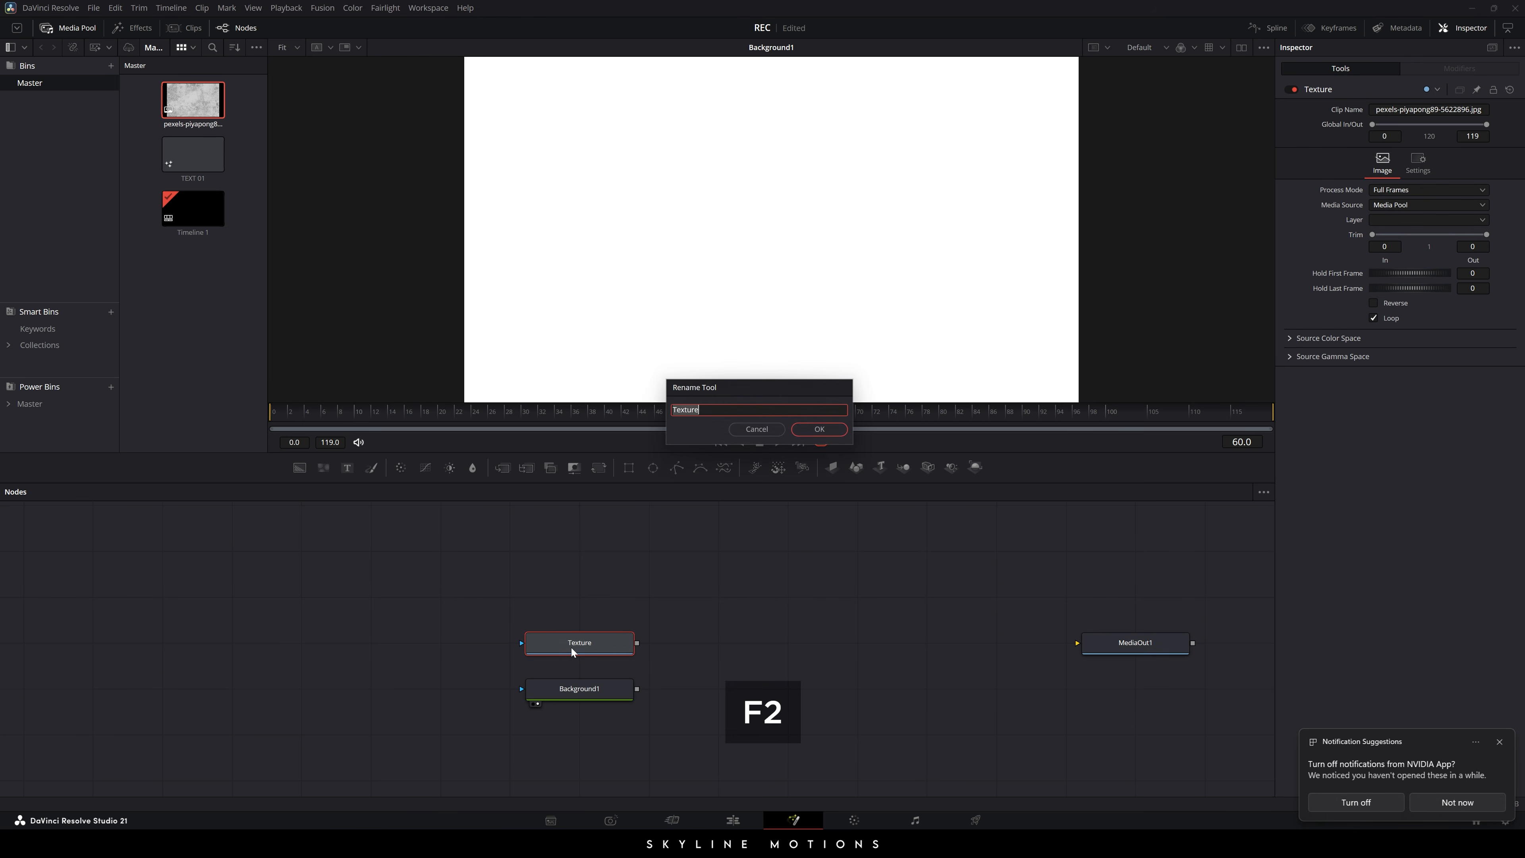
{"action": "left_click", "coordinate": [758, 430]}
{"action": "right_click", "coordinate": [604, 635]}
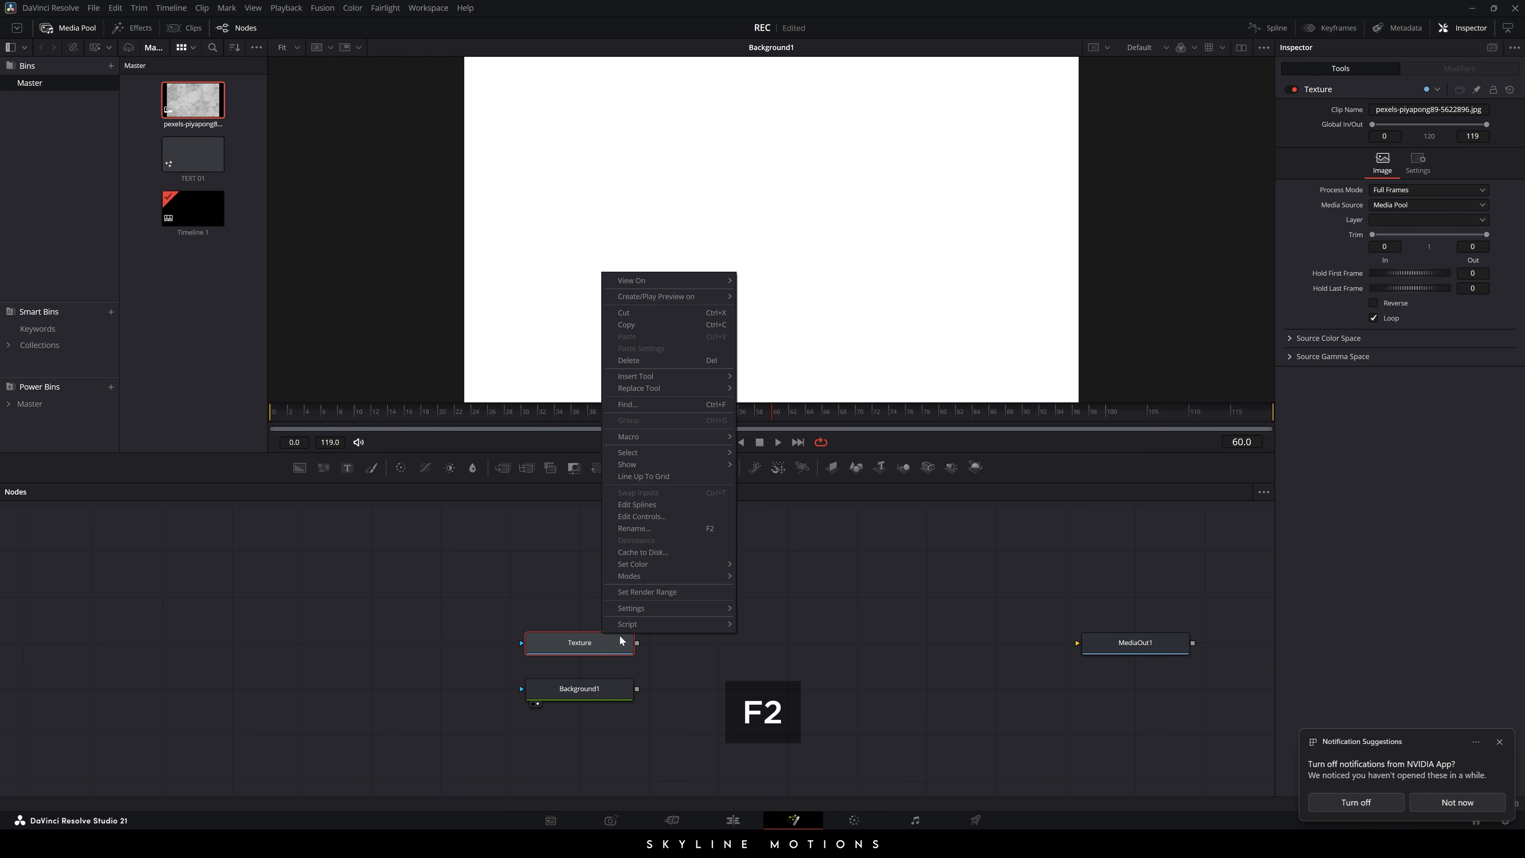
{"action": "left_click", "coordinate": [577, 646]}
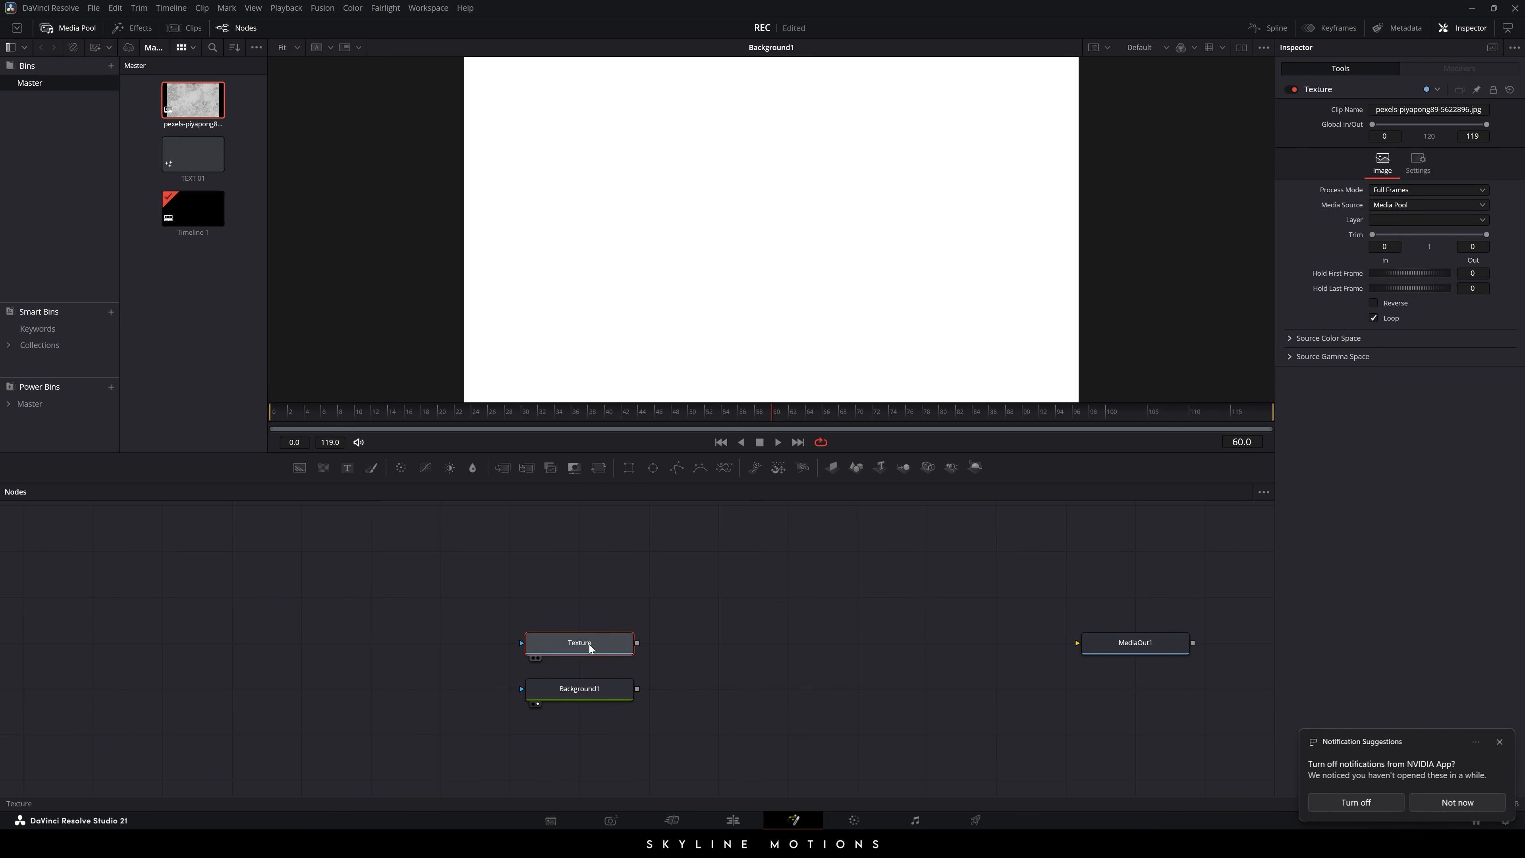
{"action": "left_click", "coordinate": [684, 681]}
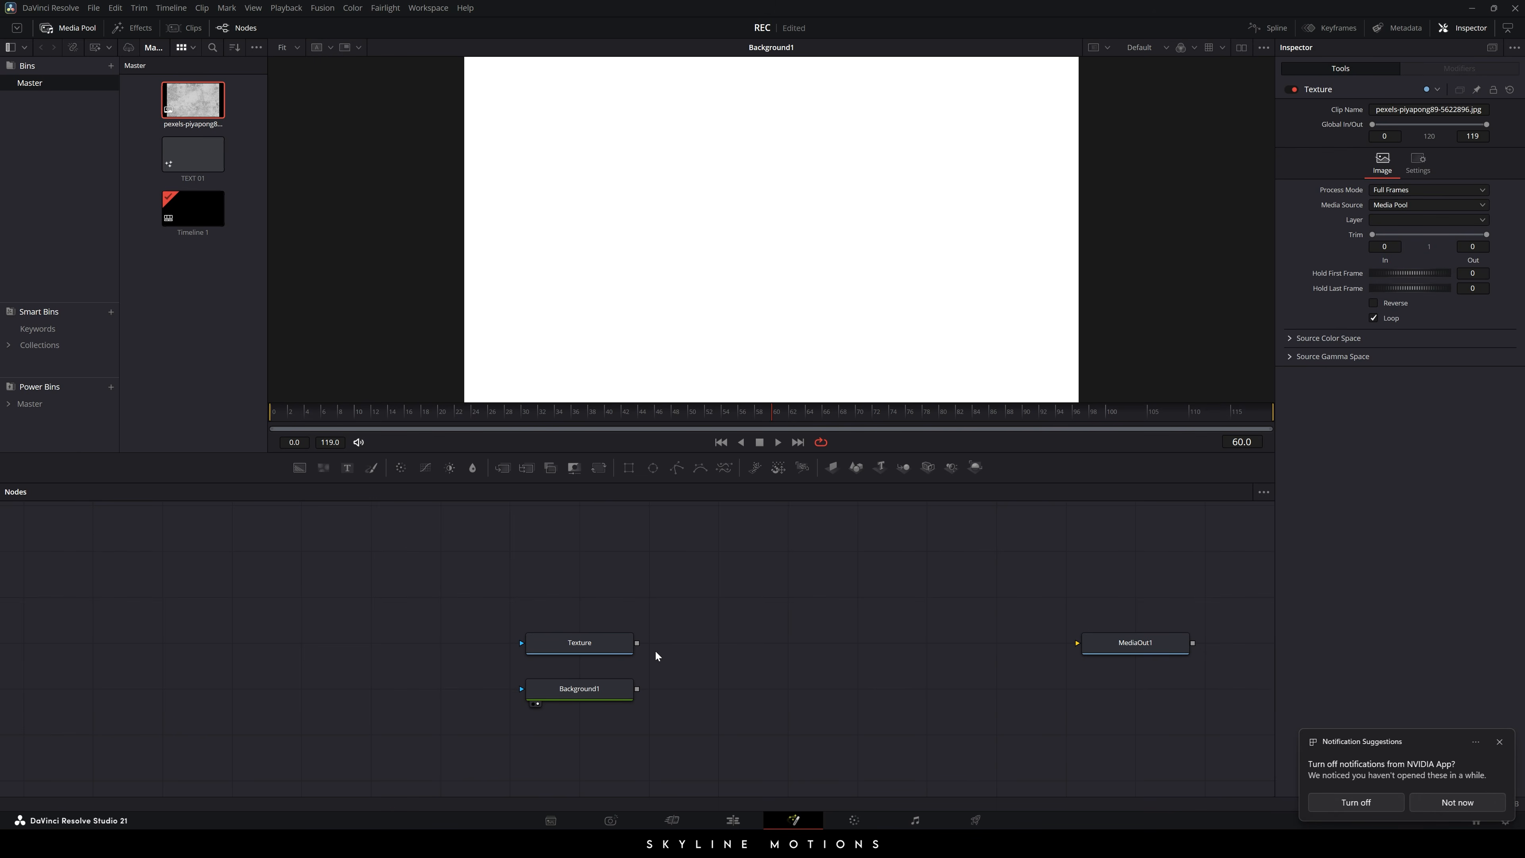
- Merge Texture over Background1 and show the Merge1 result in the viewer
{"action": "left_click_drag", "start_coordinate": [636, 642], "coordinate": [684, 589]}
{"action": "mouse_move", "coordinate": [676, 646]}
{"action": "left_mouse_down"}
{"action": "mouse_move", "coordinate": [637, 688]}
{"action": "mouse_move", "coordinate": [683, 636]}
{"action": "left_mouse_up"}
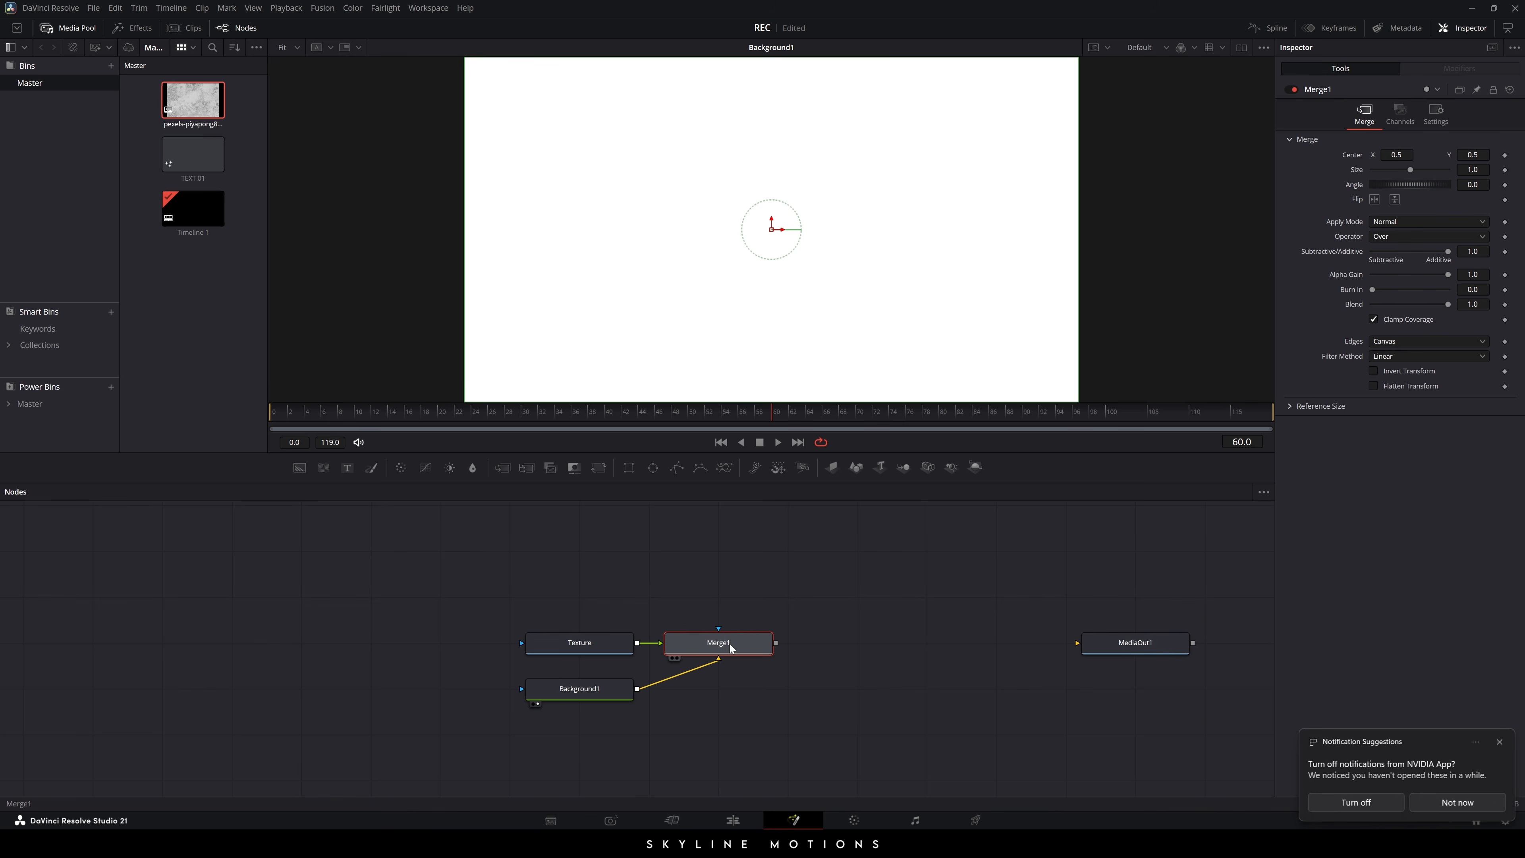
{"action": "key", "text": "1"}
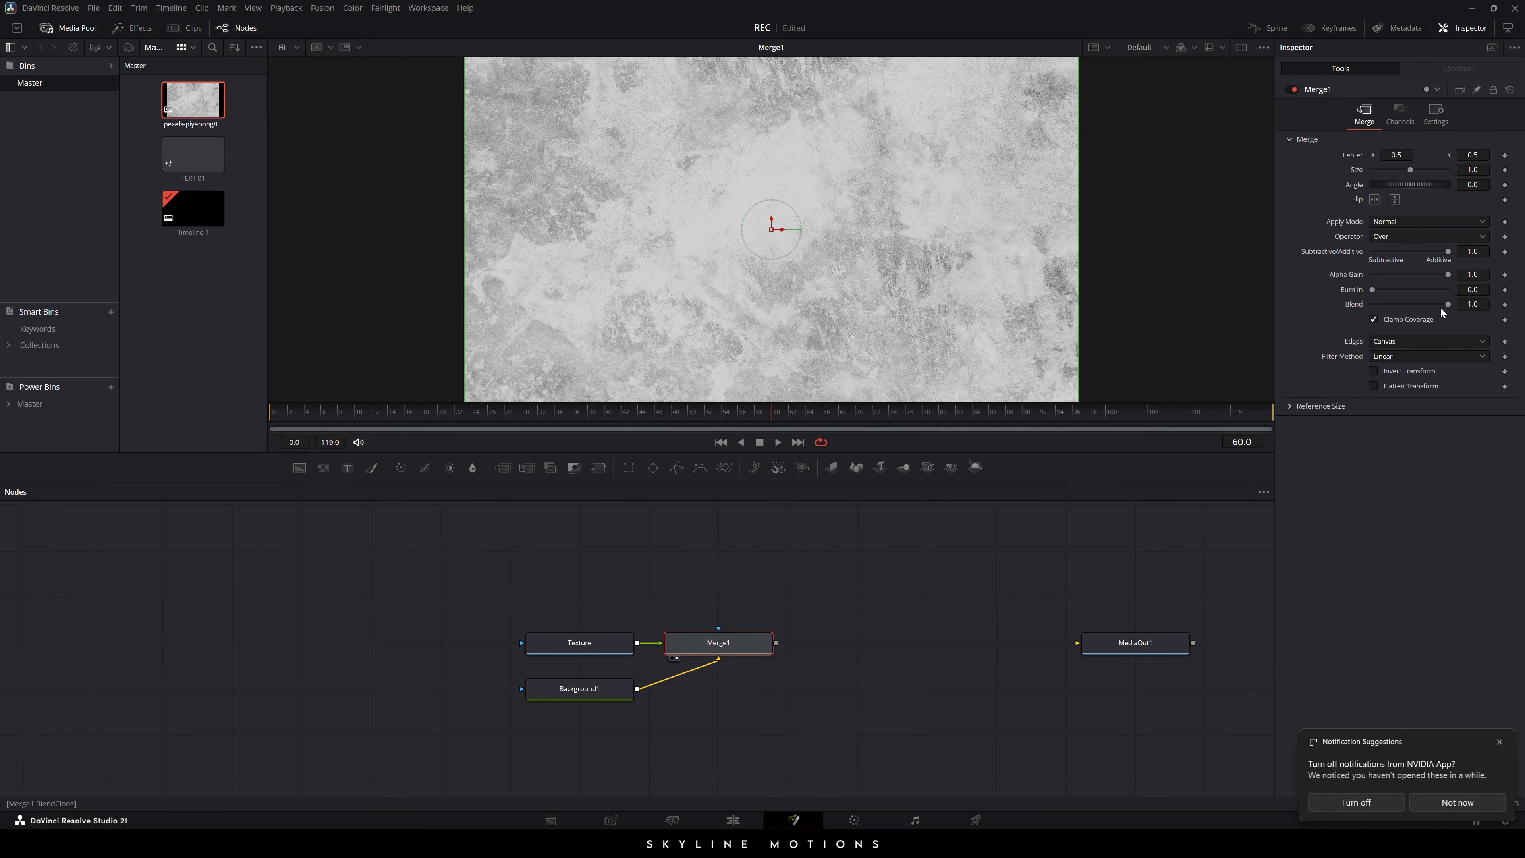
- Set Merge1's Blend to 0.25 and move Background1 directly below Merge1
{"action": "left_click_drag", "start_coordinate": [1448, 304], "coordinate": [1387, 307]}
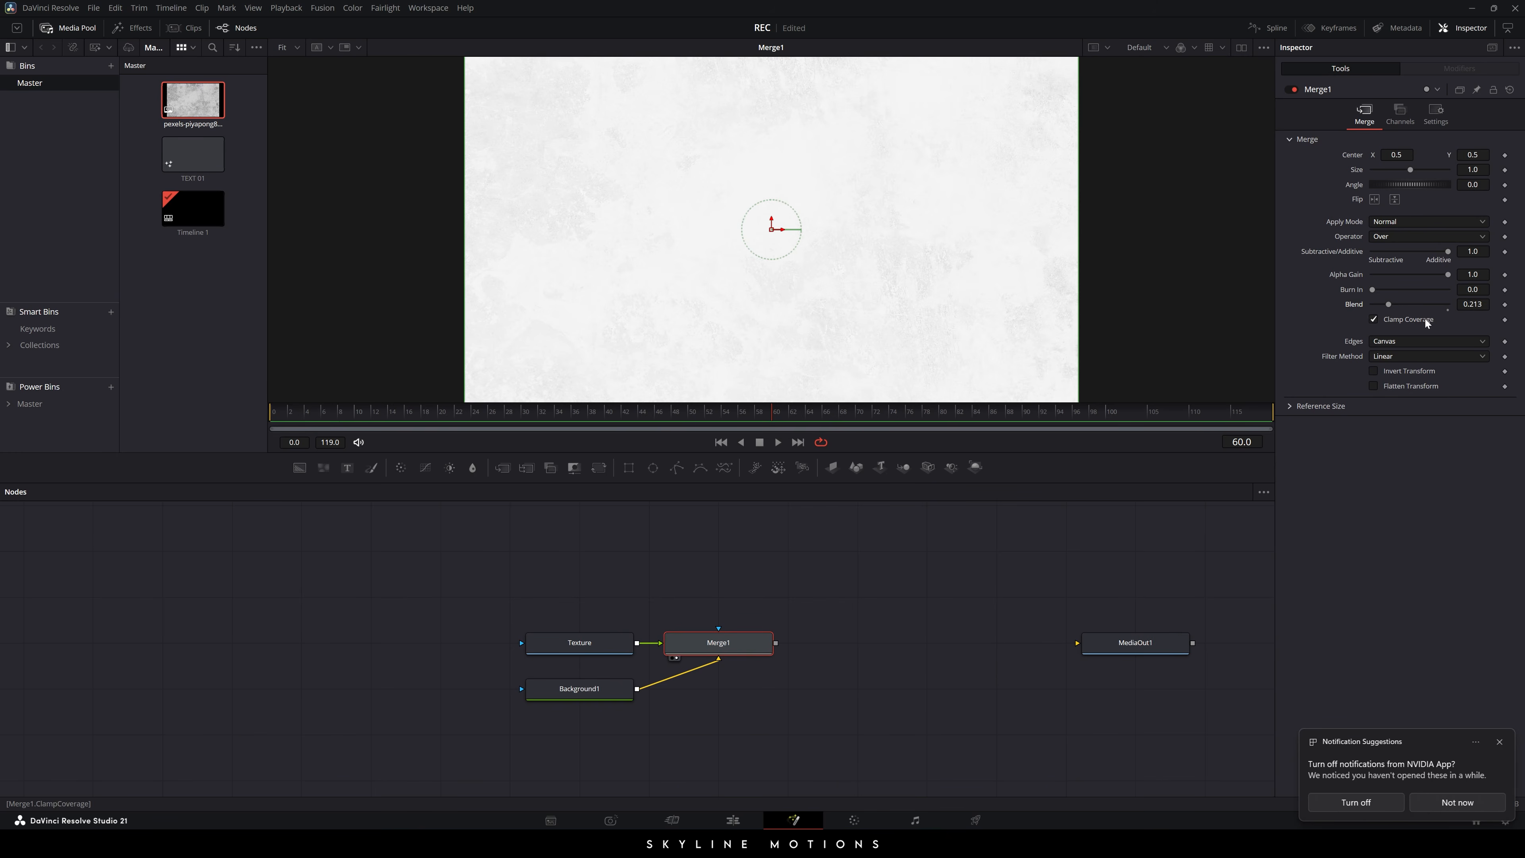
{"action": "left_click", "coordinate": [1472, 303]}
{"action": "type", "text": "0.25"}
{"action": "key", "text": "Return"}
{"action": "left_click", "coordinate": [1008, 592]}
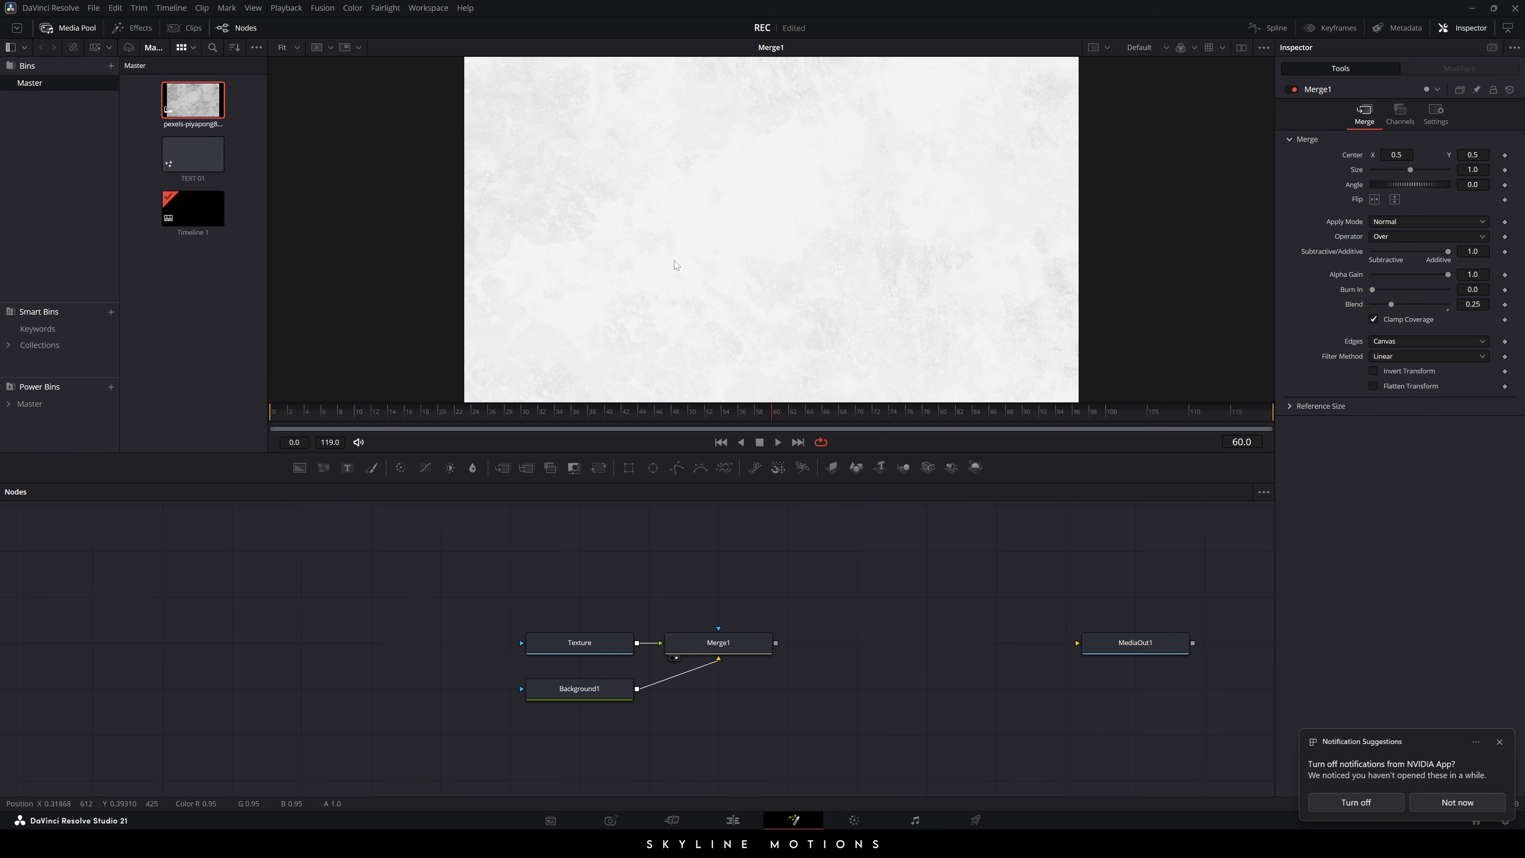
{"action": "left_click_drag", "start_coordinate": [619, 703], "coordinate": [758, 702]}
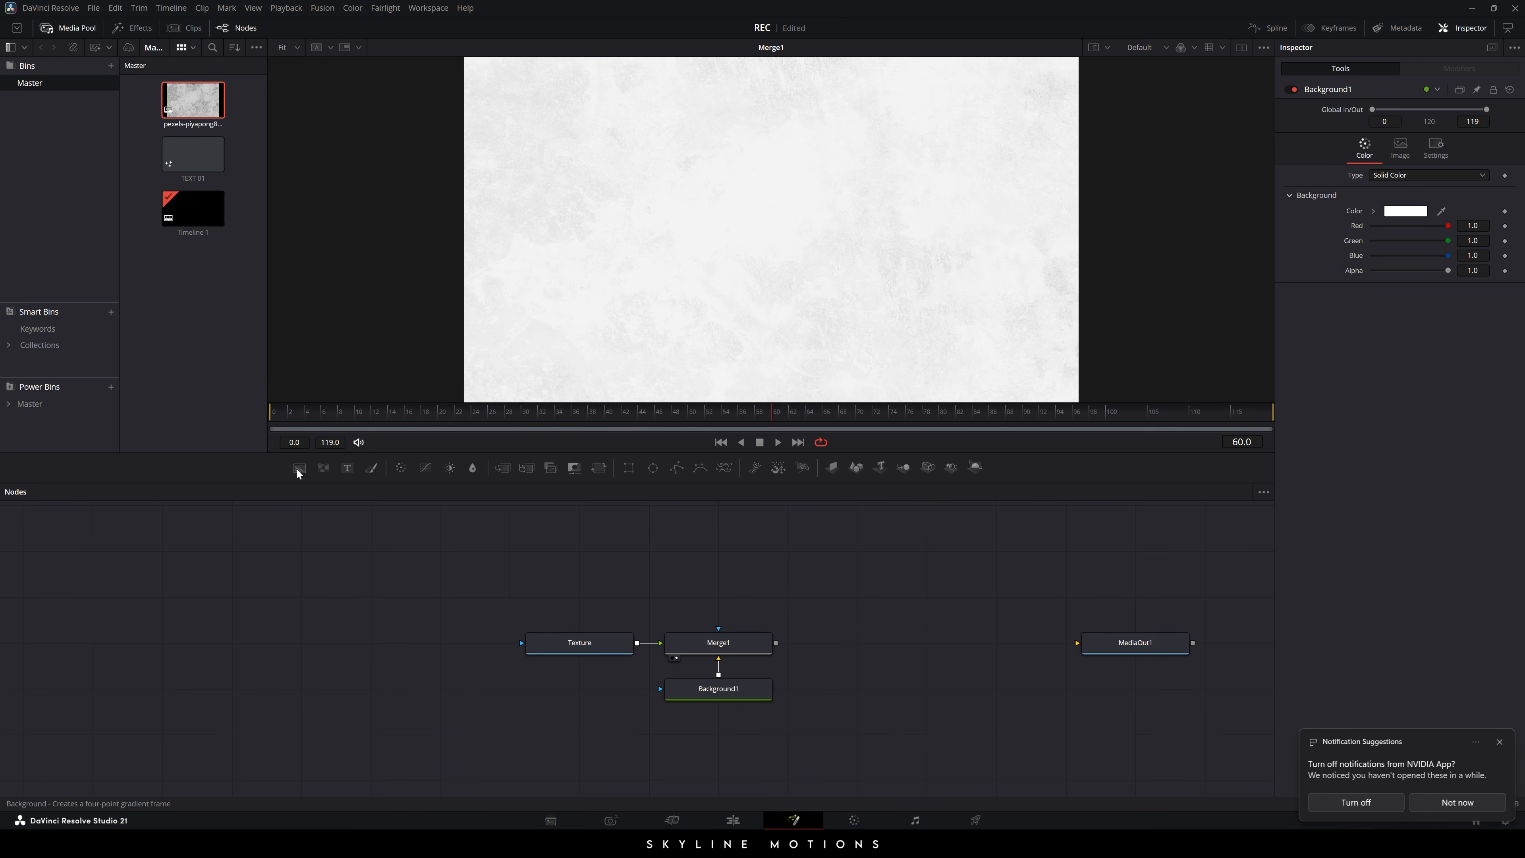
- Add a black Background node above Merge1 and rename it 'Matte'
{"action": "left_click_drag", "start_coordinate": [297, 470], "coordinate": [696, 602]}
{"action": "key", "text": "F2"}
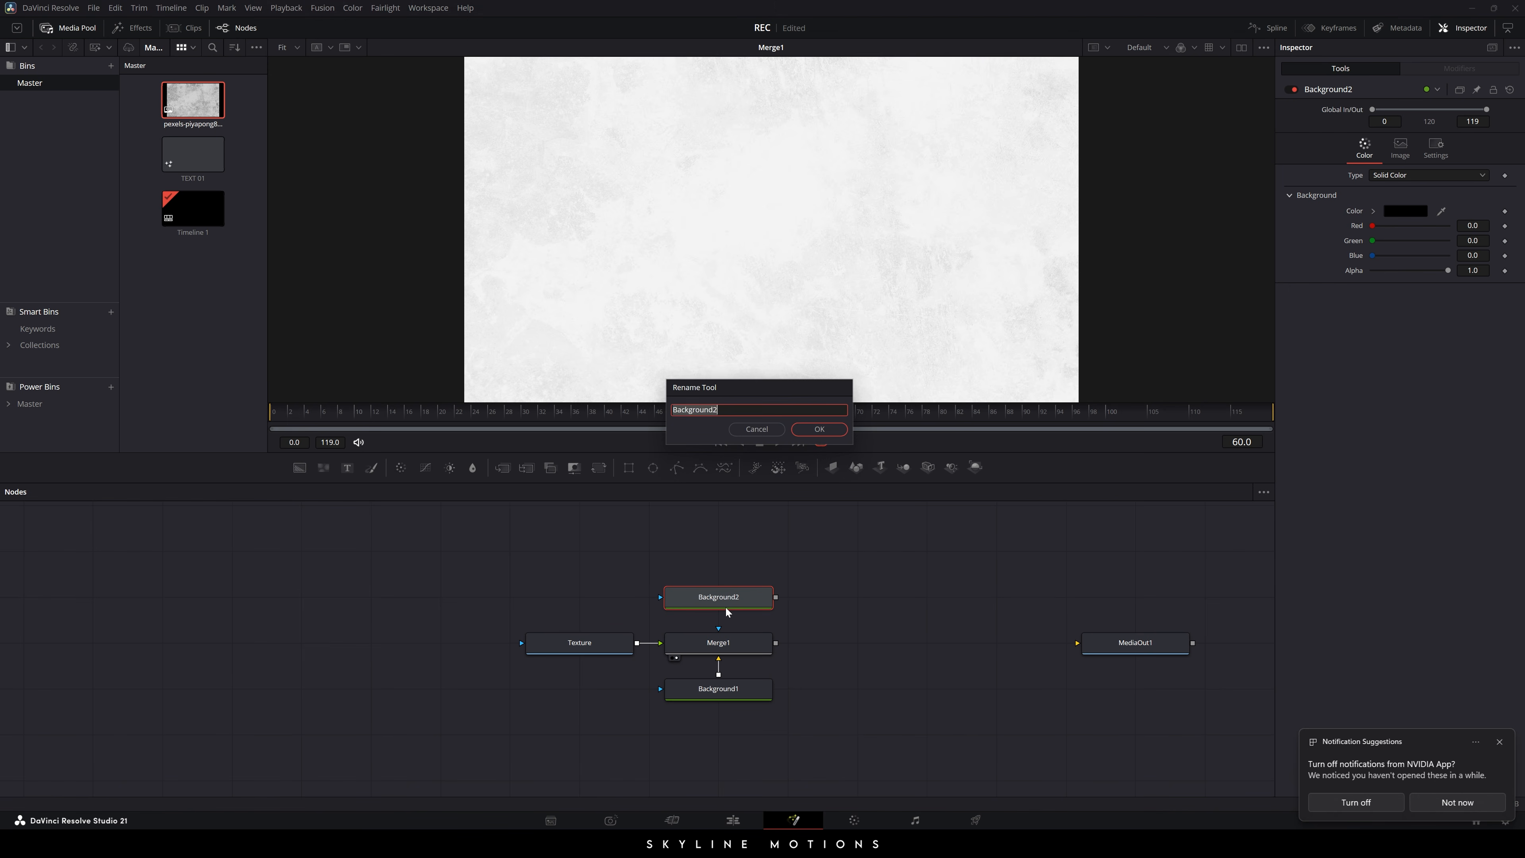
{"action": "type", "text": "Matte"}
{"action": "key", "text": "Return"}
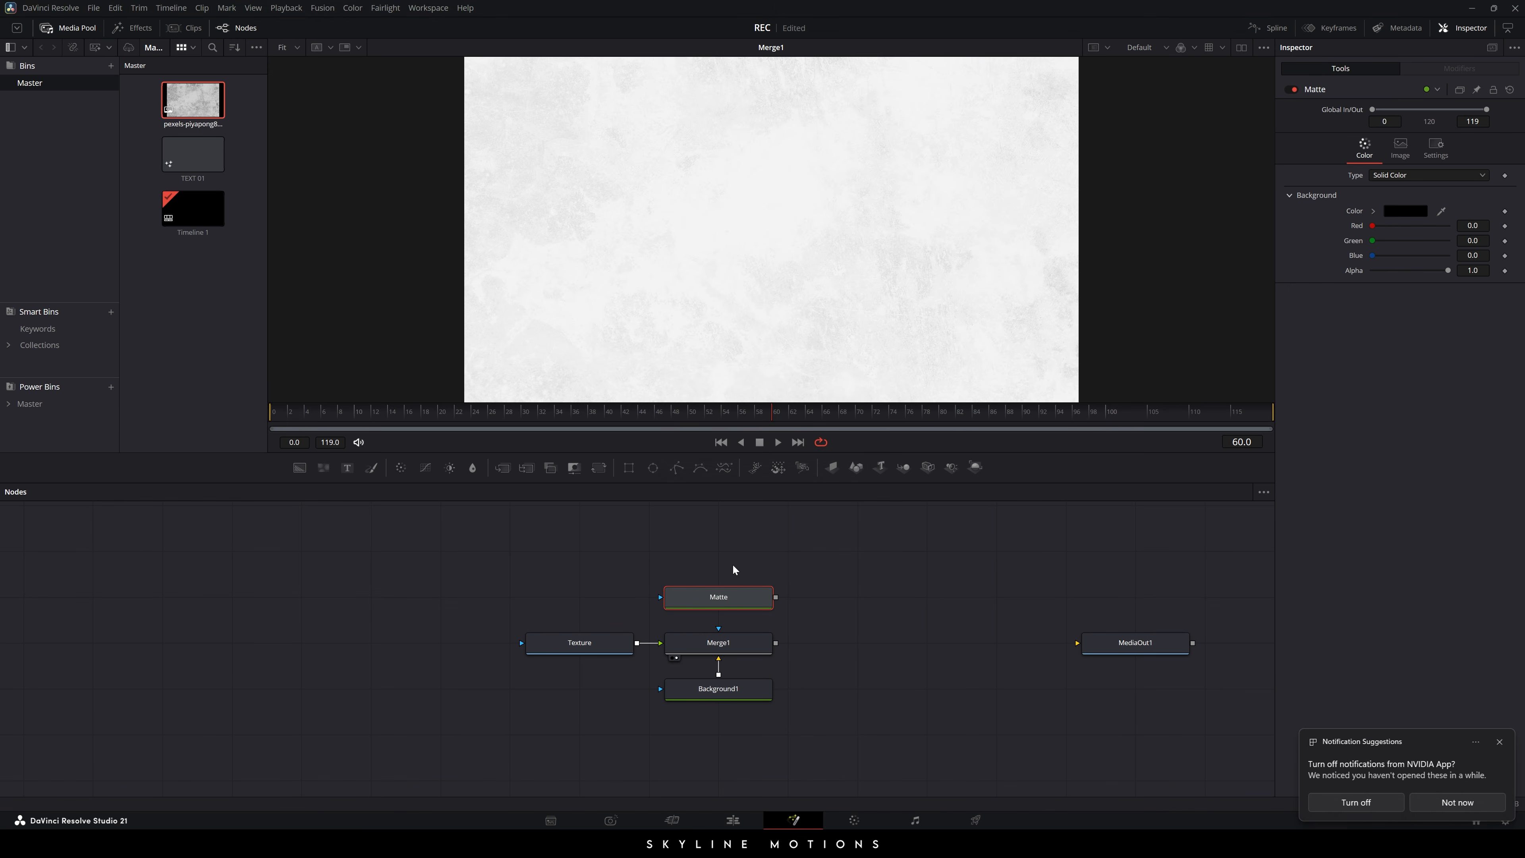
- Connect a Rectangle1 mask to Matte and move both nodes to the left
{"action": "left_click_drag", "start_coordinate": [629, 470], "coordinate": [628, 597]}
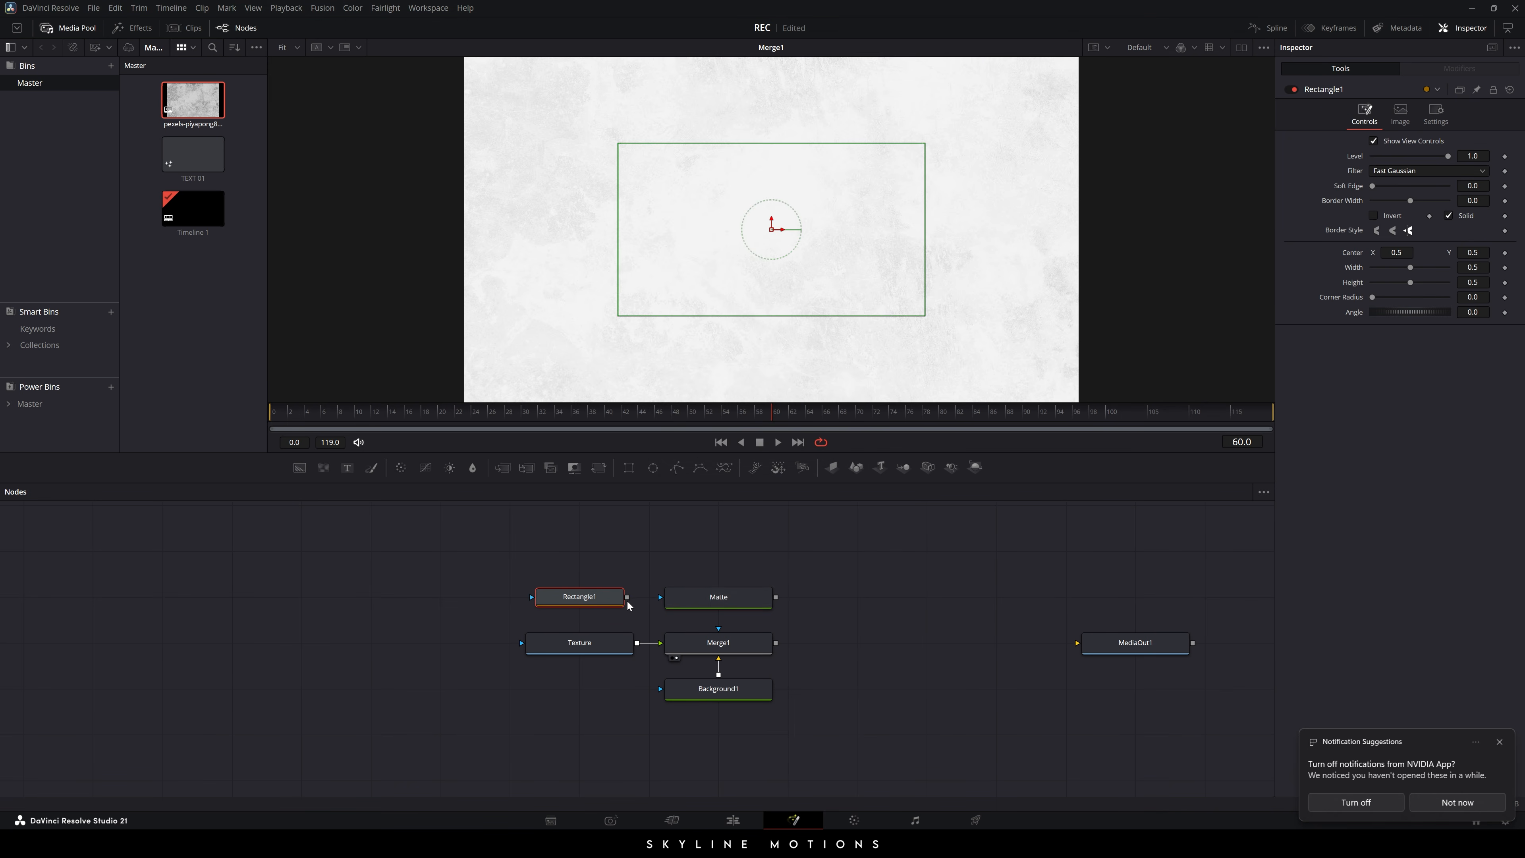
{"action": "left_click_drag", "start_coordinate": [562, 555], "coordinate": [701, 603]}
{"action": "left_click_drag", "start_coordinate": [723, 601], "coordinate": [587, 601]}
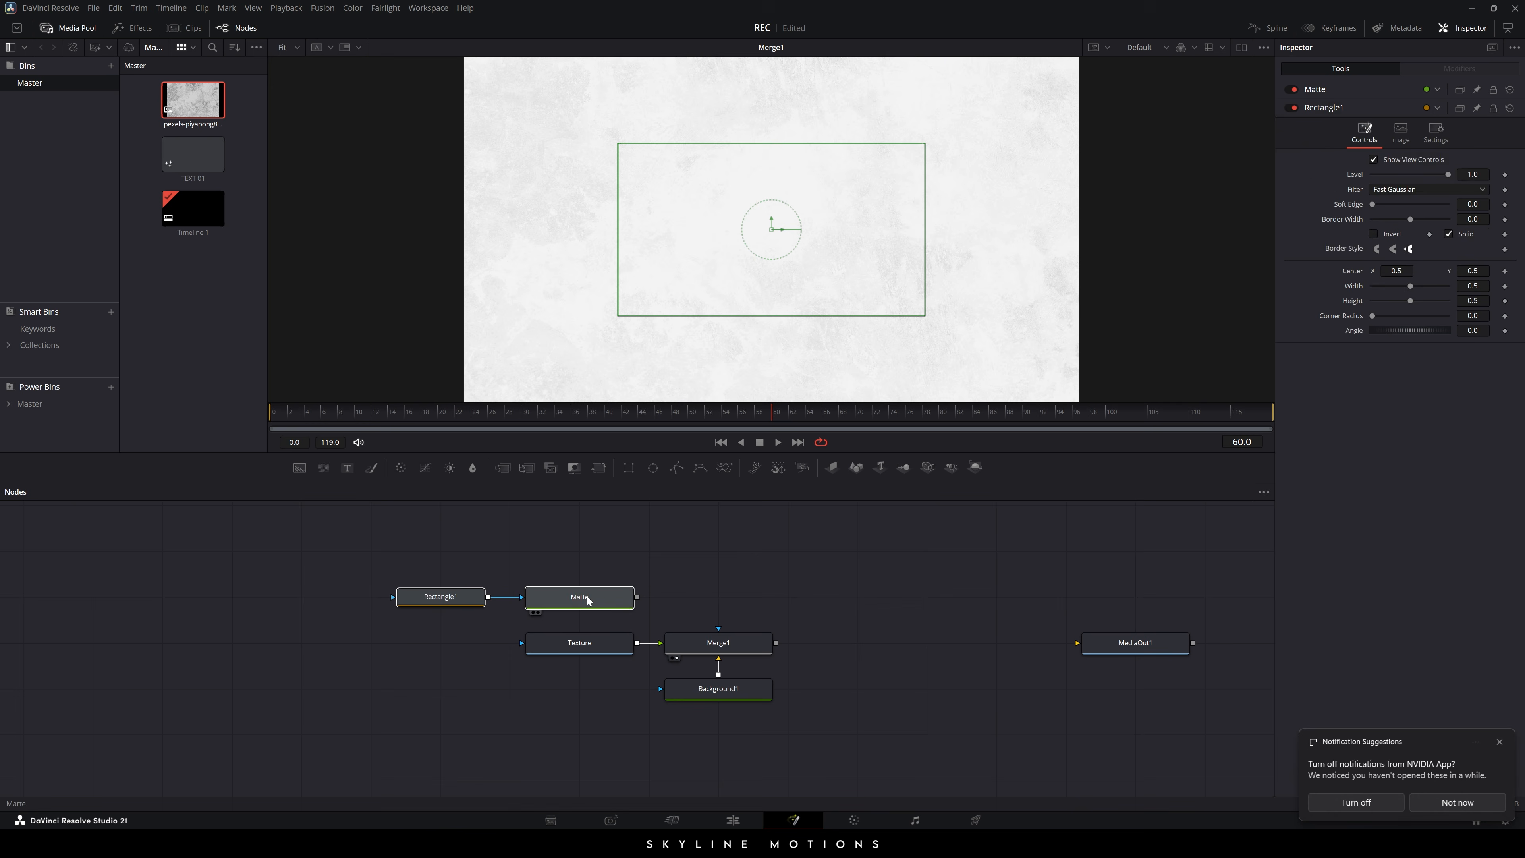
{"action": "left_click", "coordinate": [637, 580]}
{"action": "left_click", "coordinate": [437, 598]}
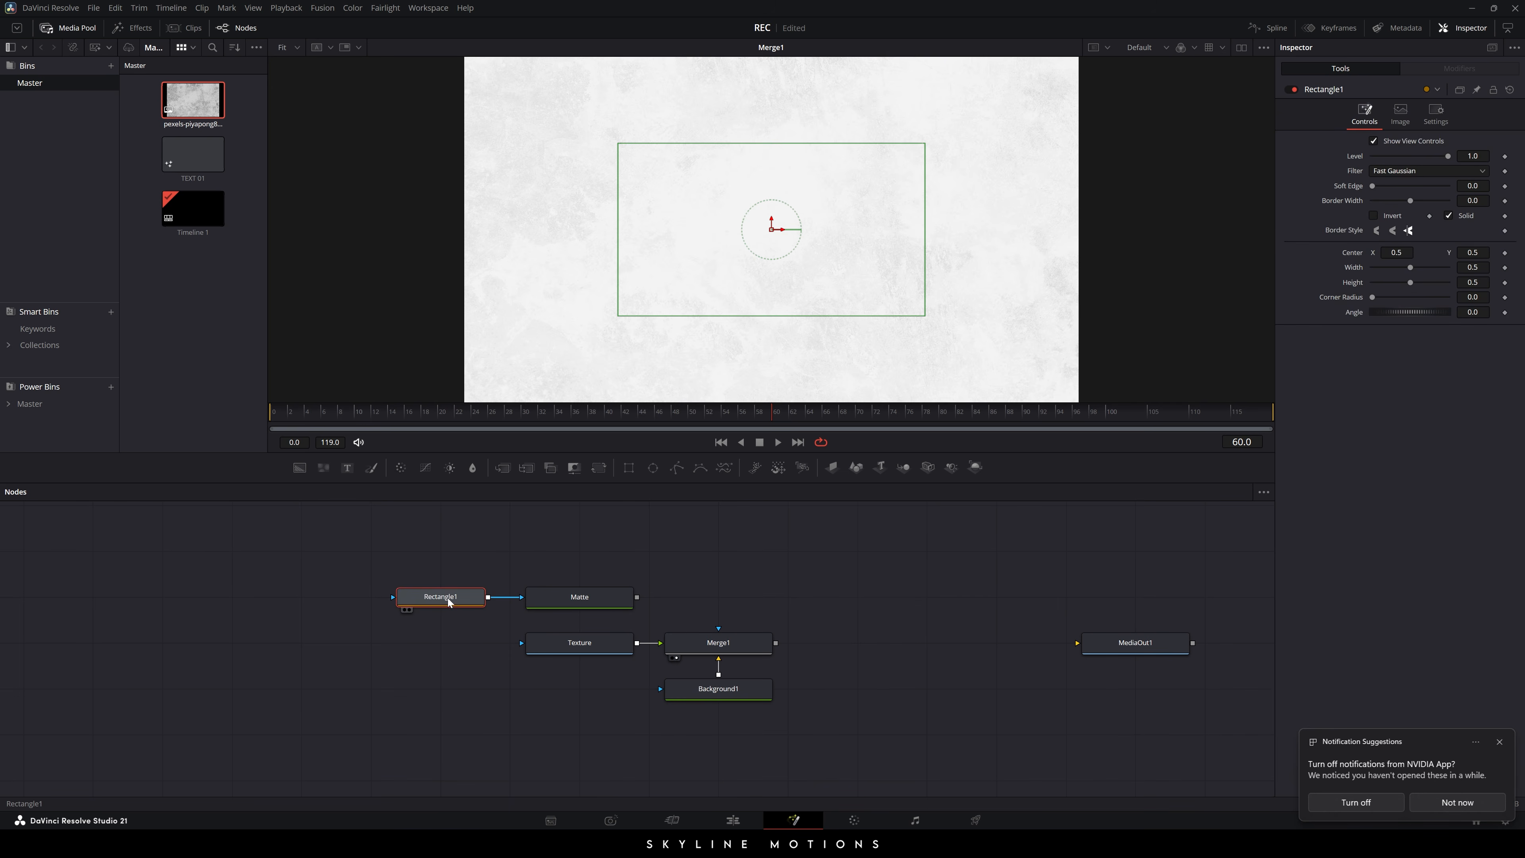
{"action": "left_click", "coordinate": [596, 600]}
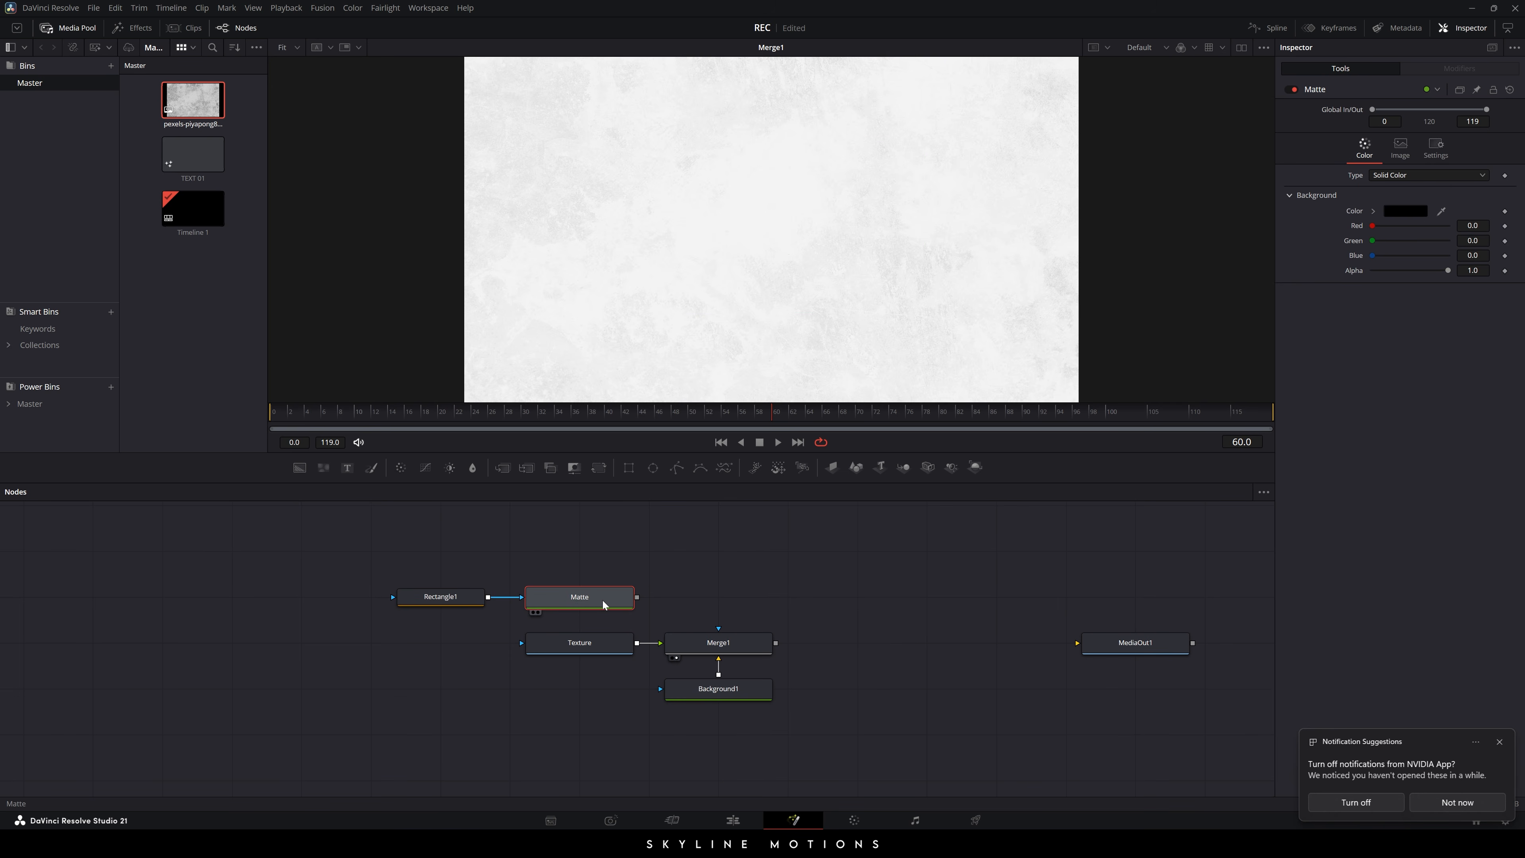
- View Matte and set Rectangle1's Width and Height to 1.0 so the black fills the frame
{"action": "key", "text": "1"}
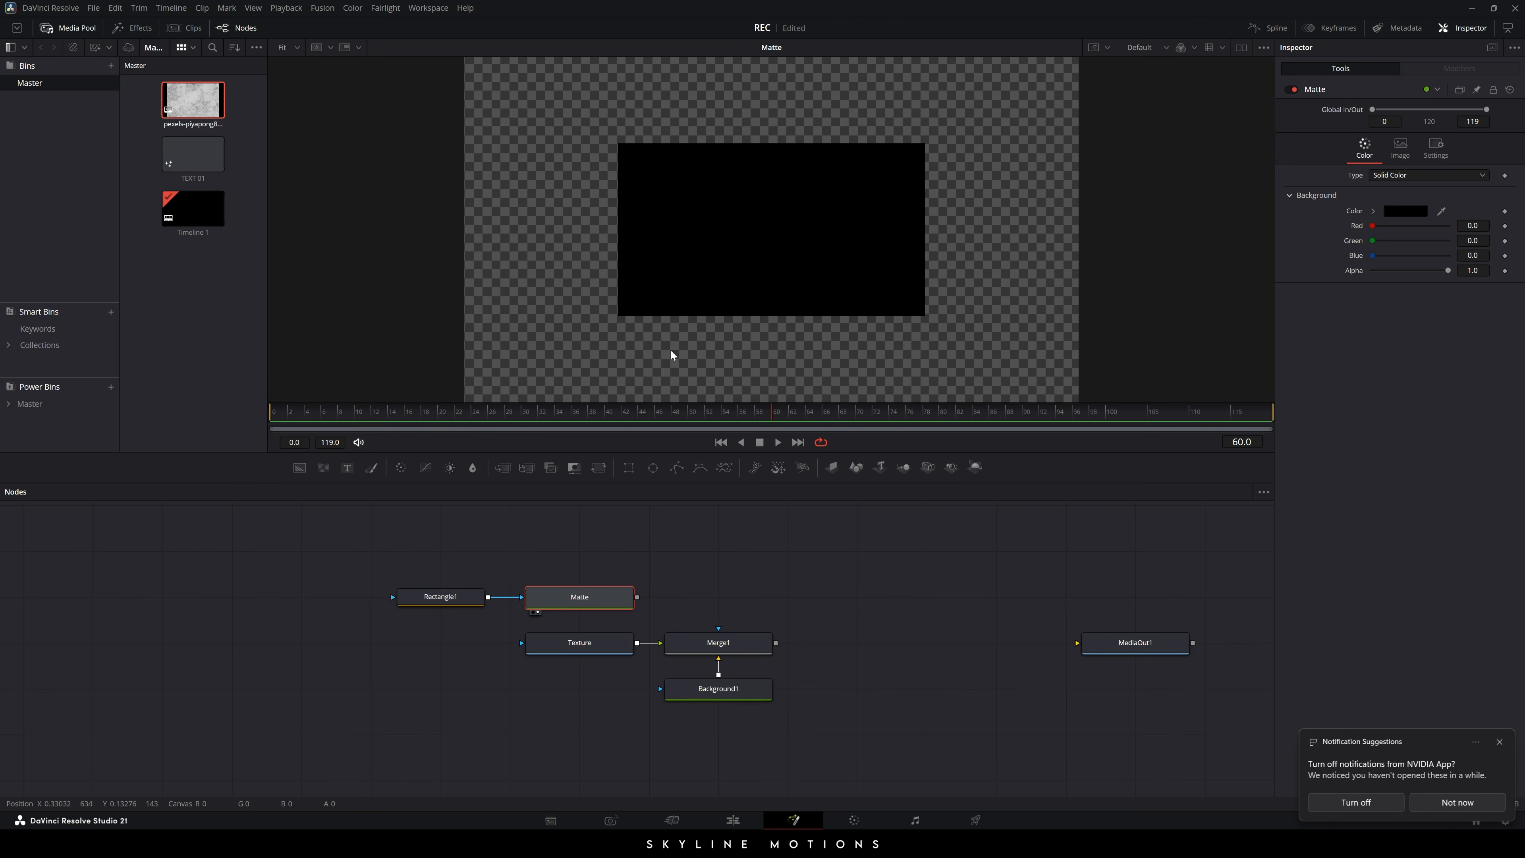
{"action": "left_click", "coordinate": [442, 597]}
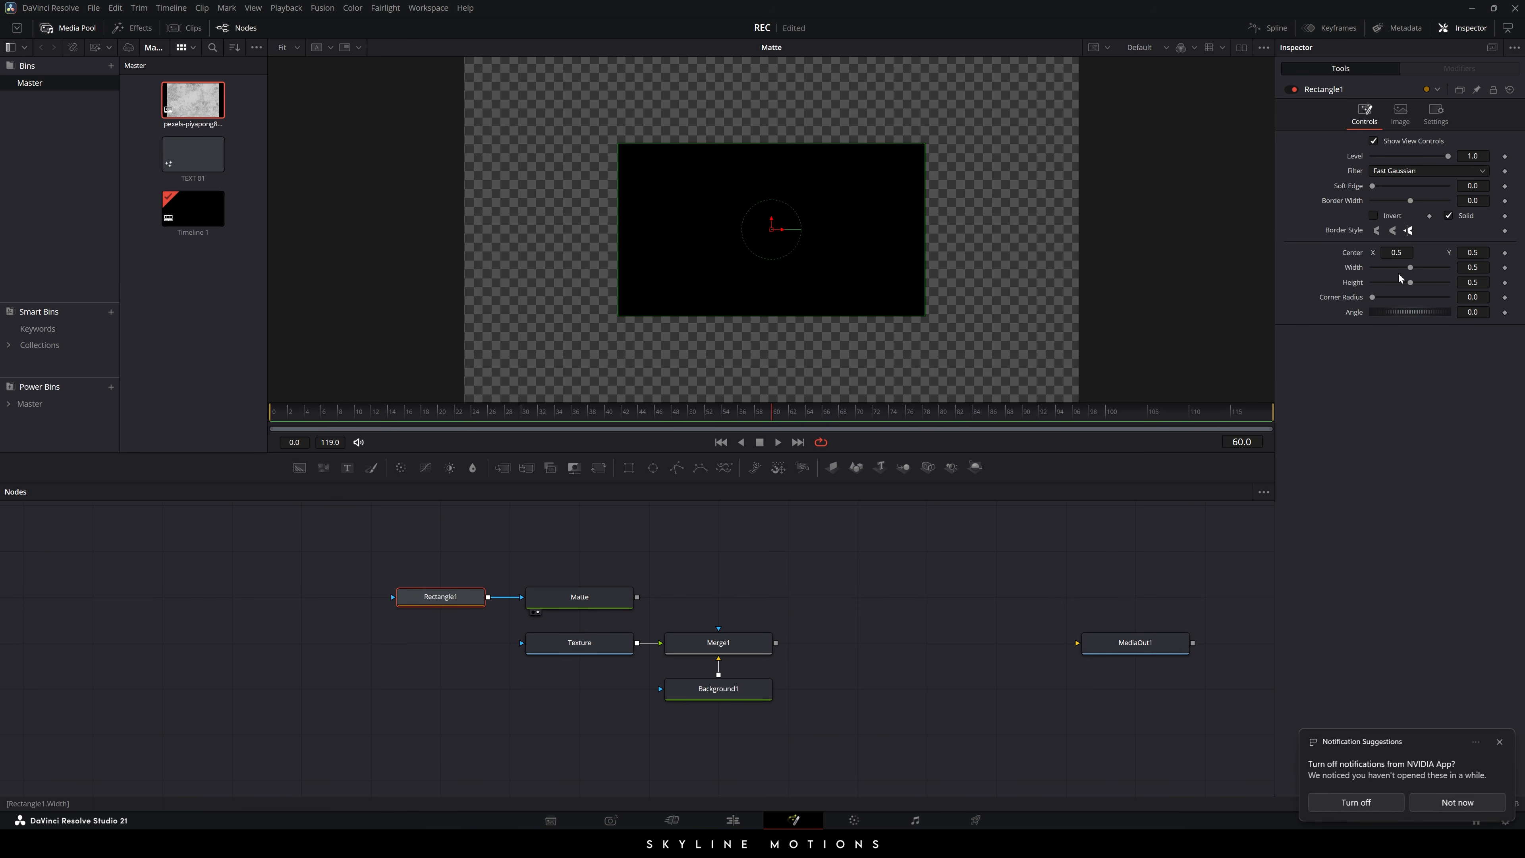
{"action": "left_click_drag", "start_coordinate": [1411, 267], "coordinate": [1459, 291]}
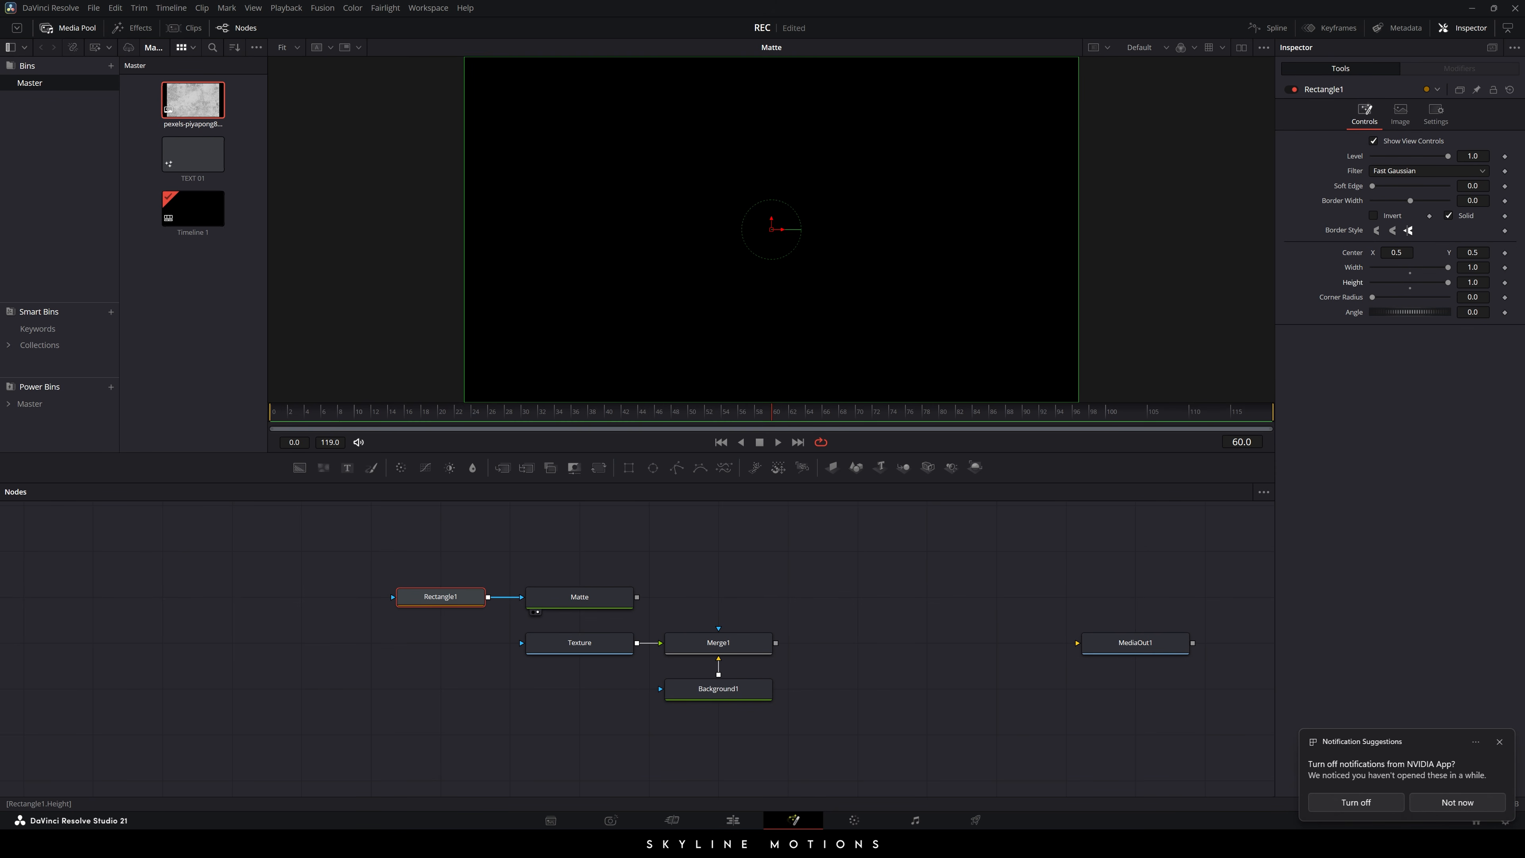
{"action": "left_click", "coordinate": [398, 413]}
- Keyframe Rectangle1 Height at 1.0 on frame 36 and 0 on frame 0, then preview it
{"action": "right_click", "coordinate": [1357, 284]}
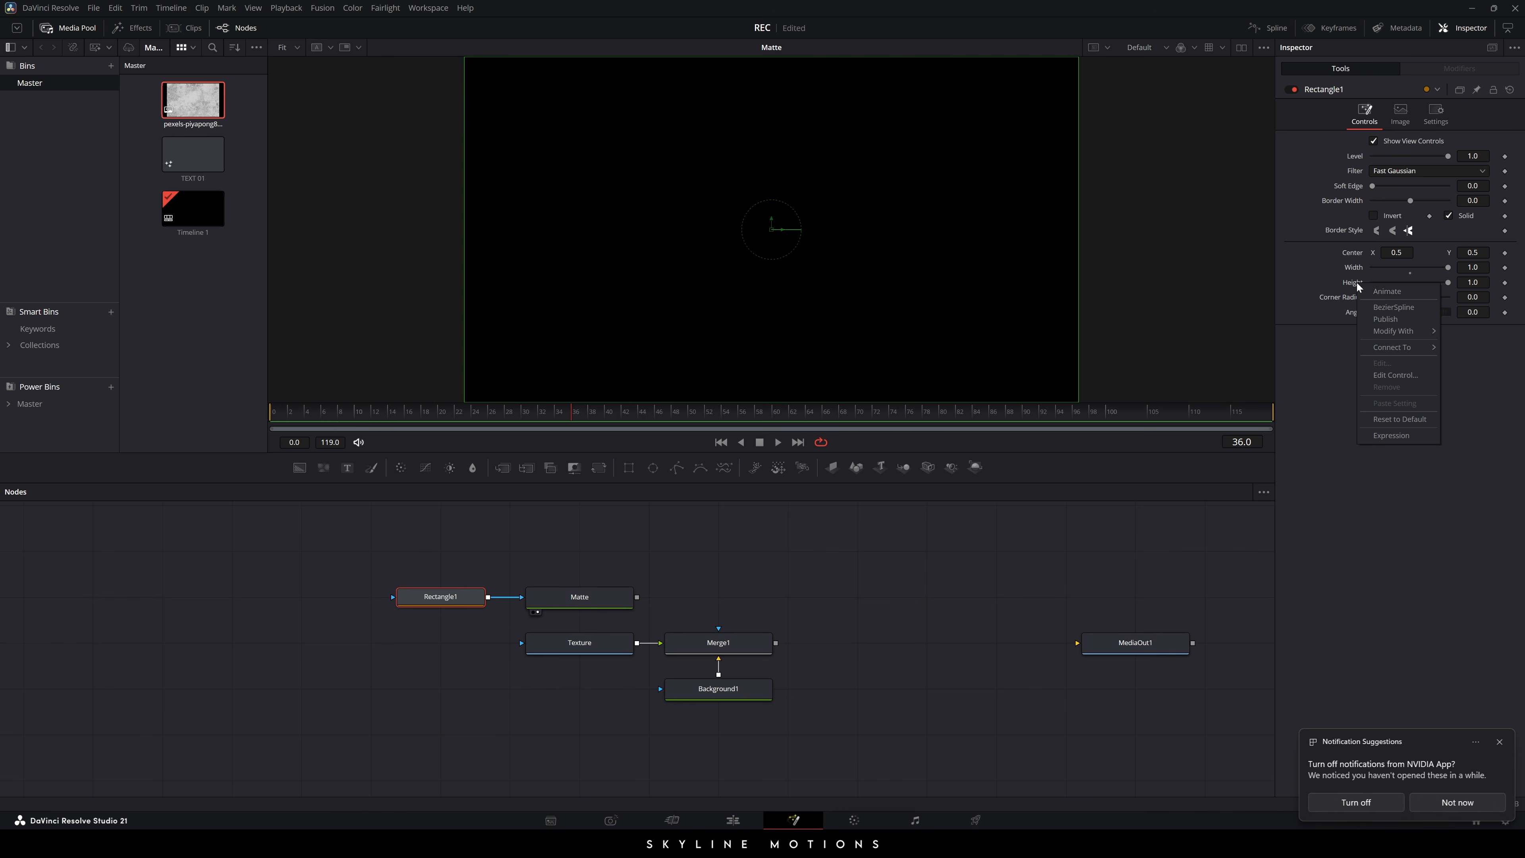
{"action": "left_click", "coordinate": [1348, 286]}
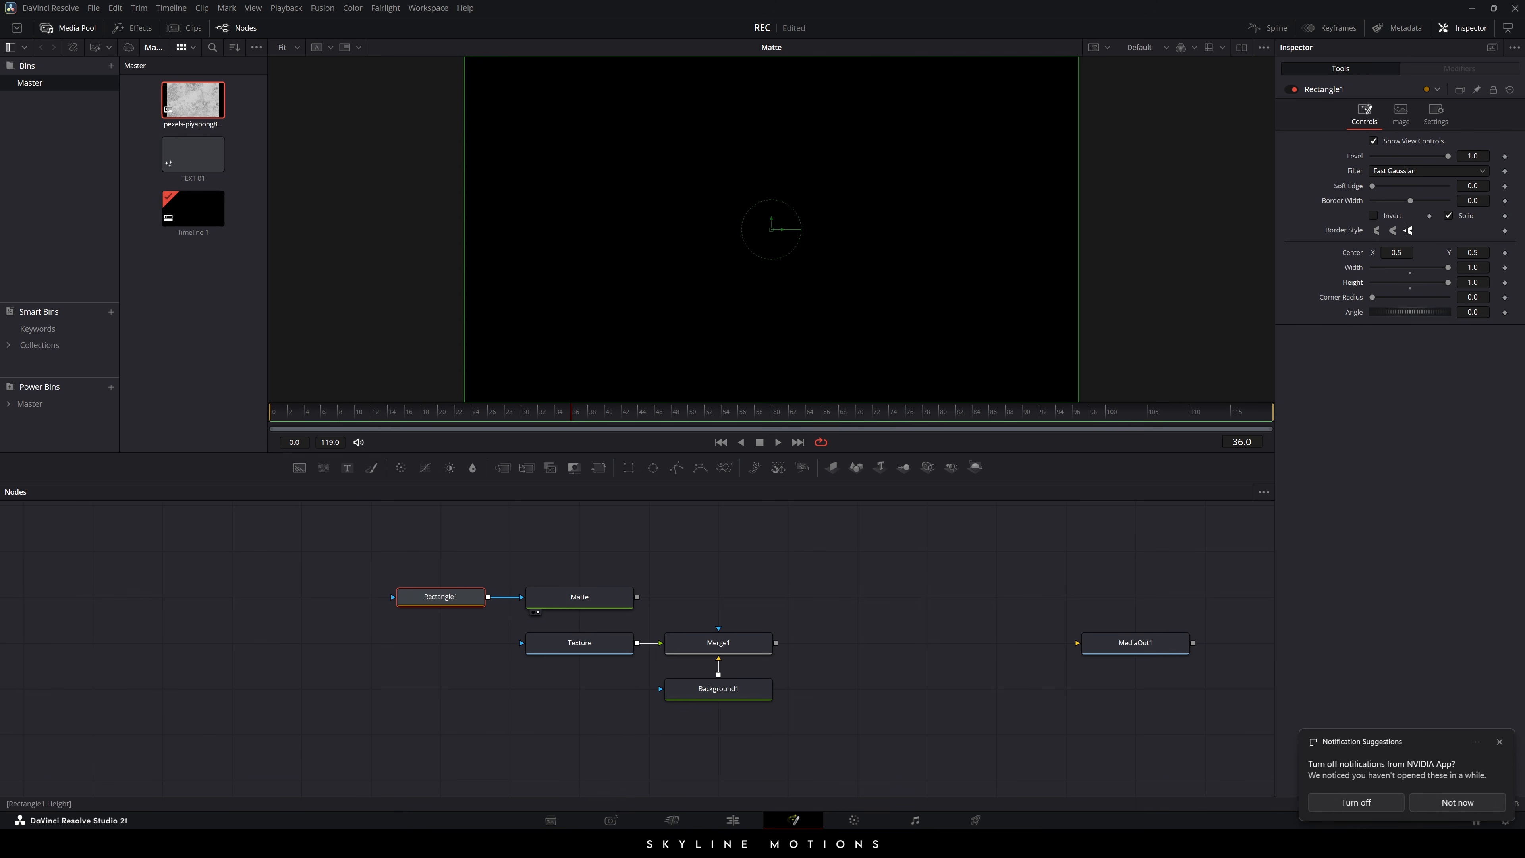
{"action": "left_click", "coordinate": [1504, 283]}
{"action": "left_click_drag", "start_coordinate": [571, 421], "coordinate": [264, 422]}
{"action": "left_click_drag", "start_coordinate": [1447, 282], "coordinate": [1371, 282]}
{"action": "left_click_drag", "start_coordinate": [295, 416], "coordinate": [493, 414]}
{"action": "left_click_drag", "start_coordinate": [544, 412], "coordinate": [274, 418]}
{"action": "left_click", "coordinate": [778, 442]}
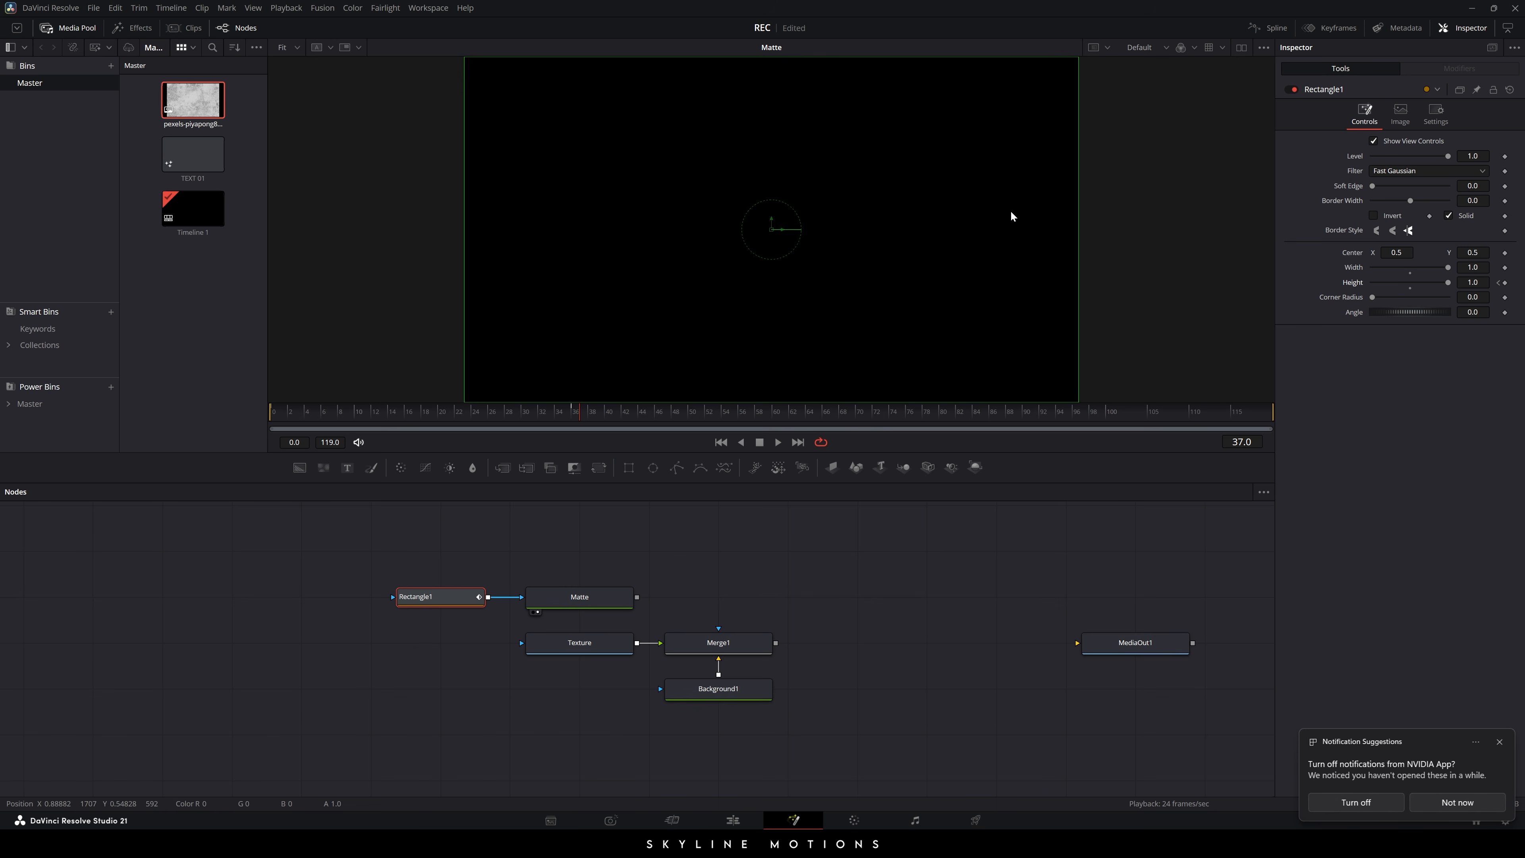
- In the Spline editor, smooth the Height keyframes and pull the Bezier handle into an ease-out
{"action": "left_click", "coordinate": [1268, 28]}
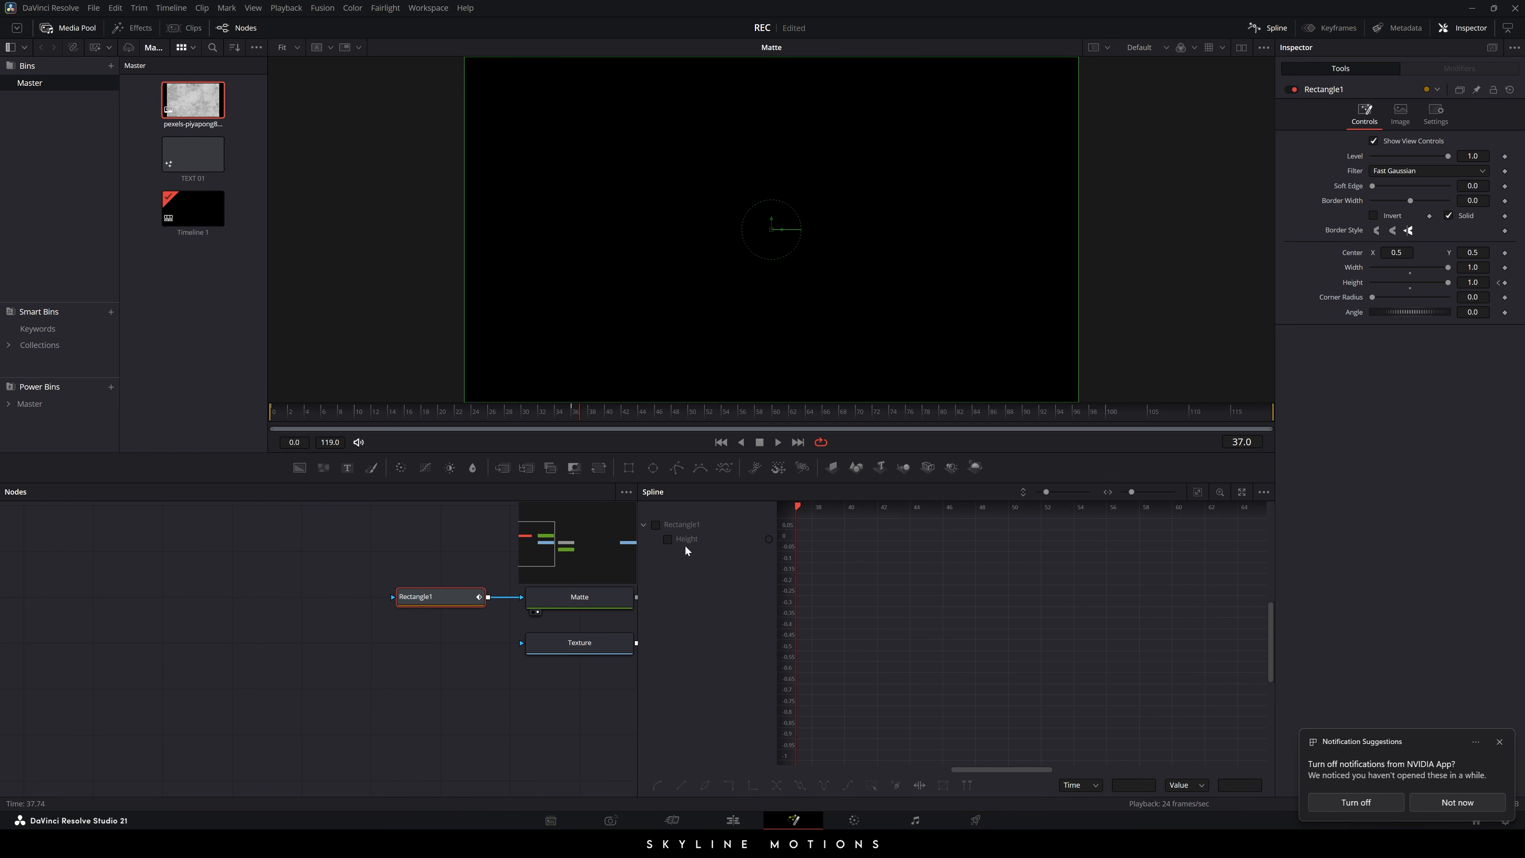
{"action": "left_click", "coordinate": [667, 539]}
{"action": "key", "text": "F4"}
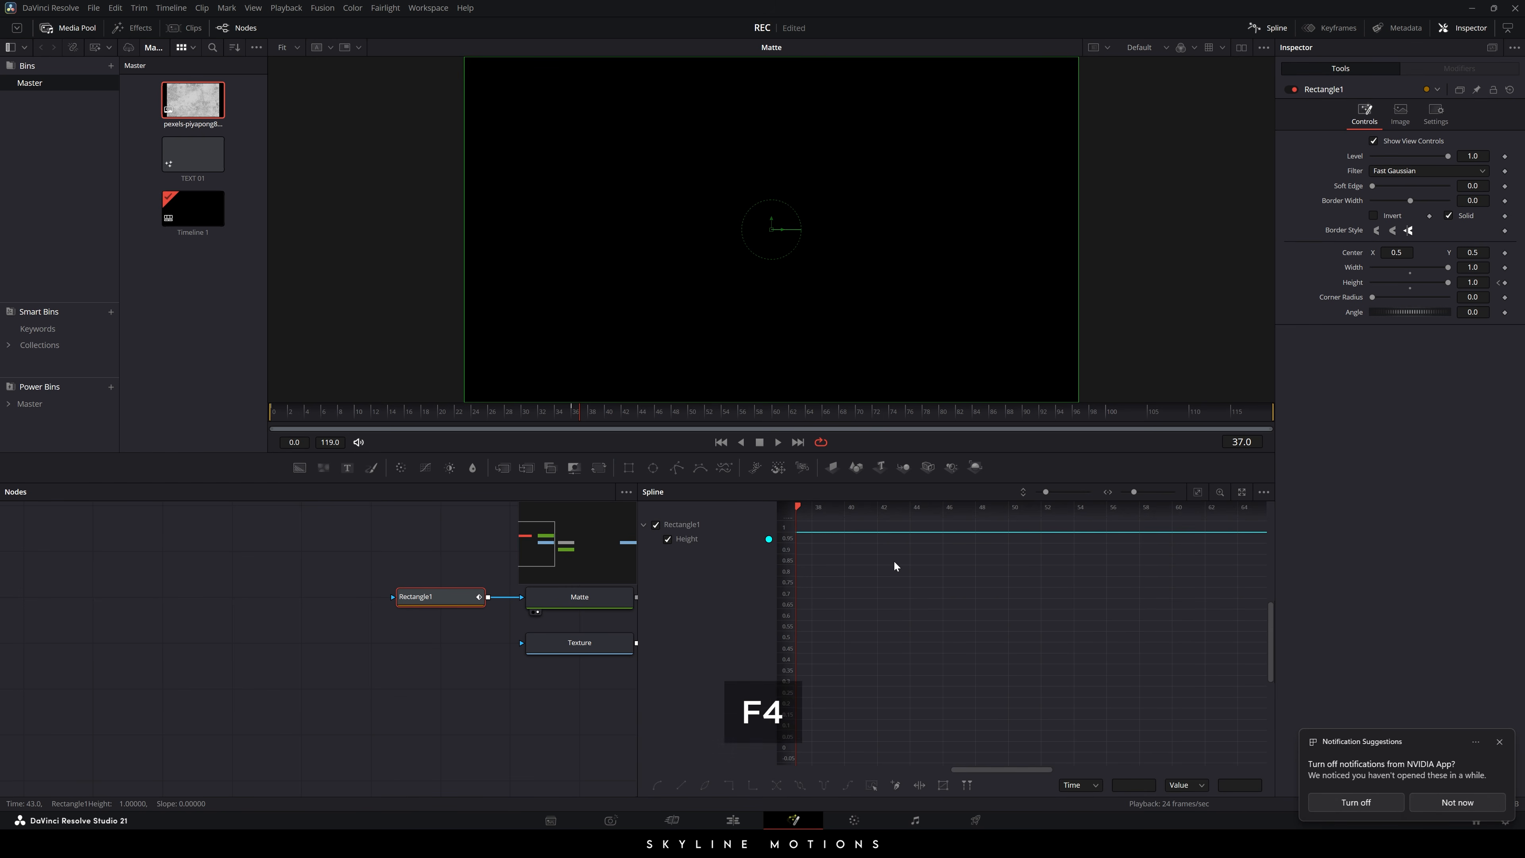
{"action": "left_click", "coordinate": [1198, 492]}
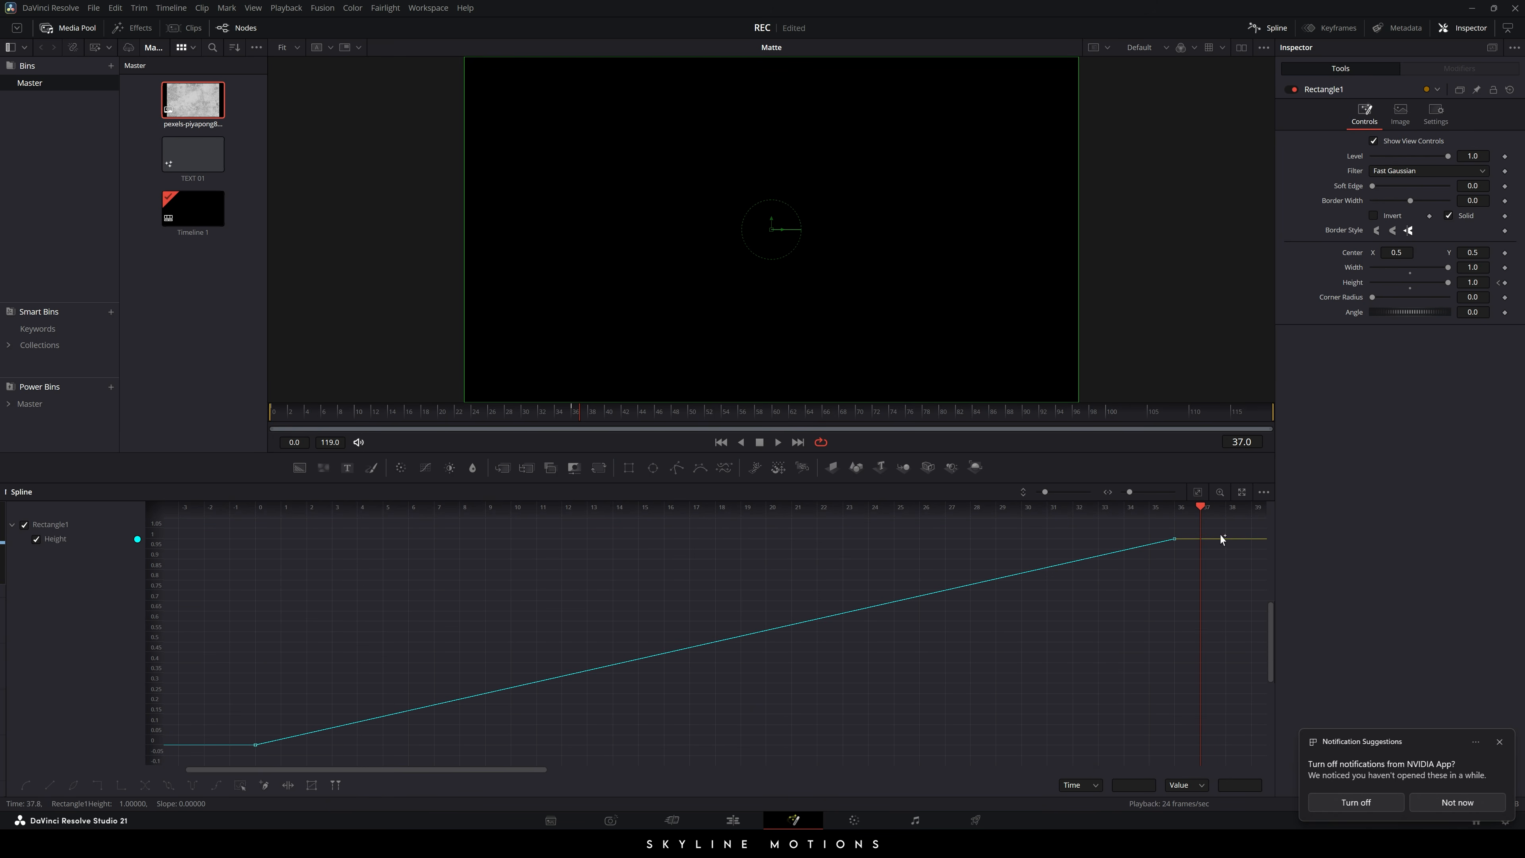
{"action": "left_click_drag", "start_coordinate": [1184, 528], "coordinate": [239, 758]}
{"action": "key", "text": "s"}
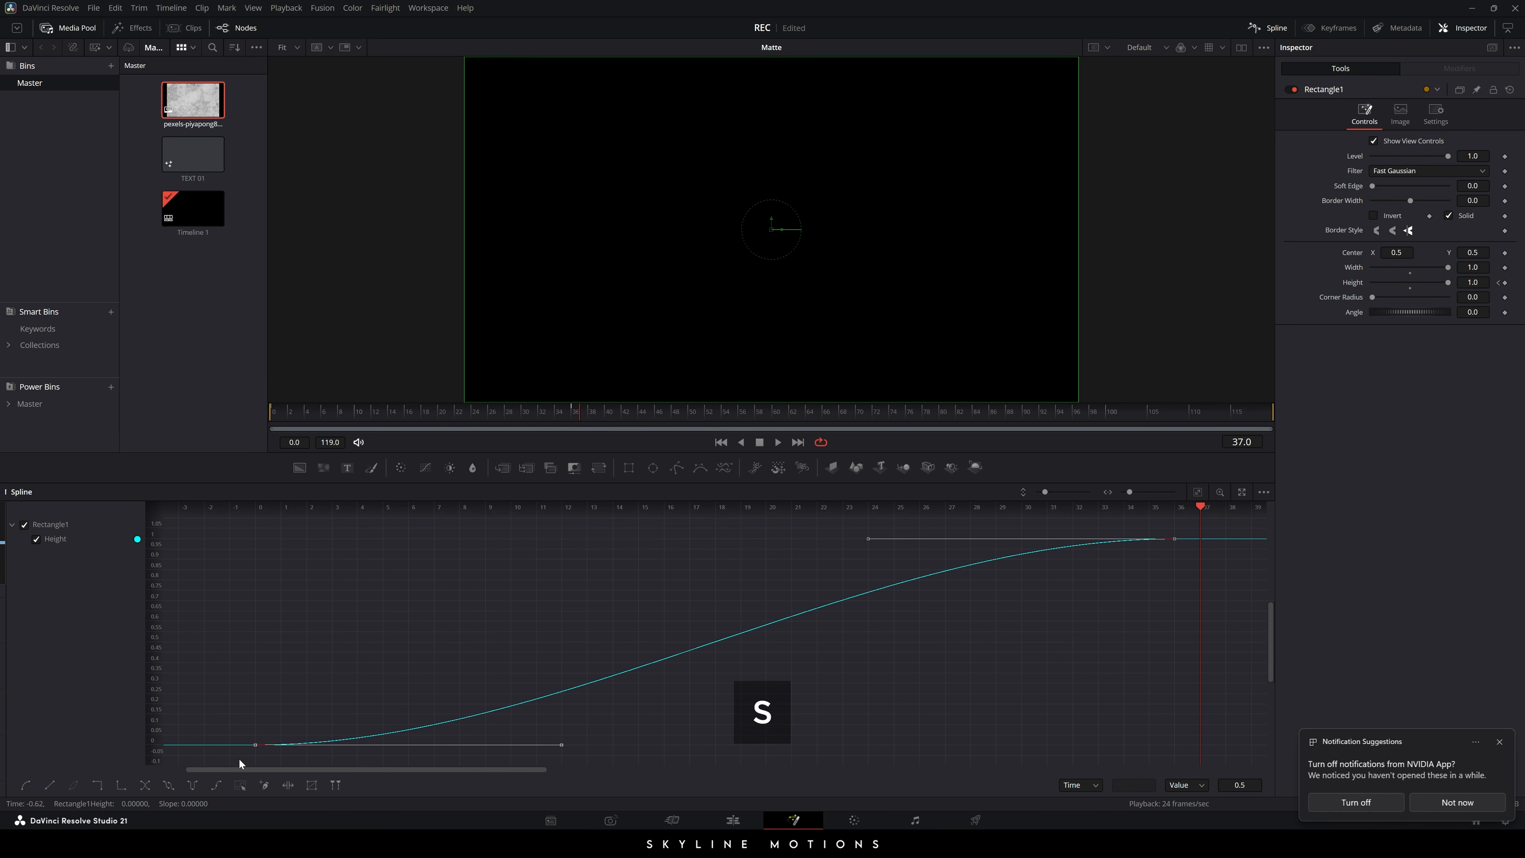
{"action": "left_click_drag", "start_coordinate": [868, 539], "coordinate": [256, 540]}
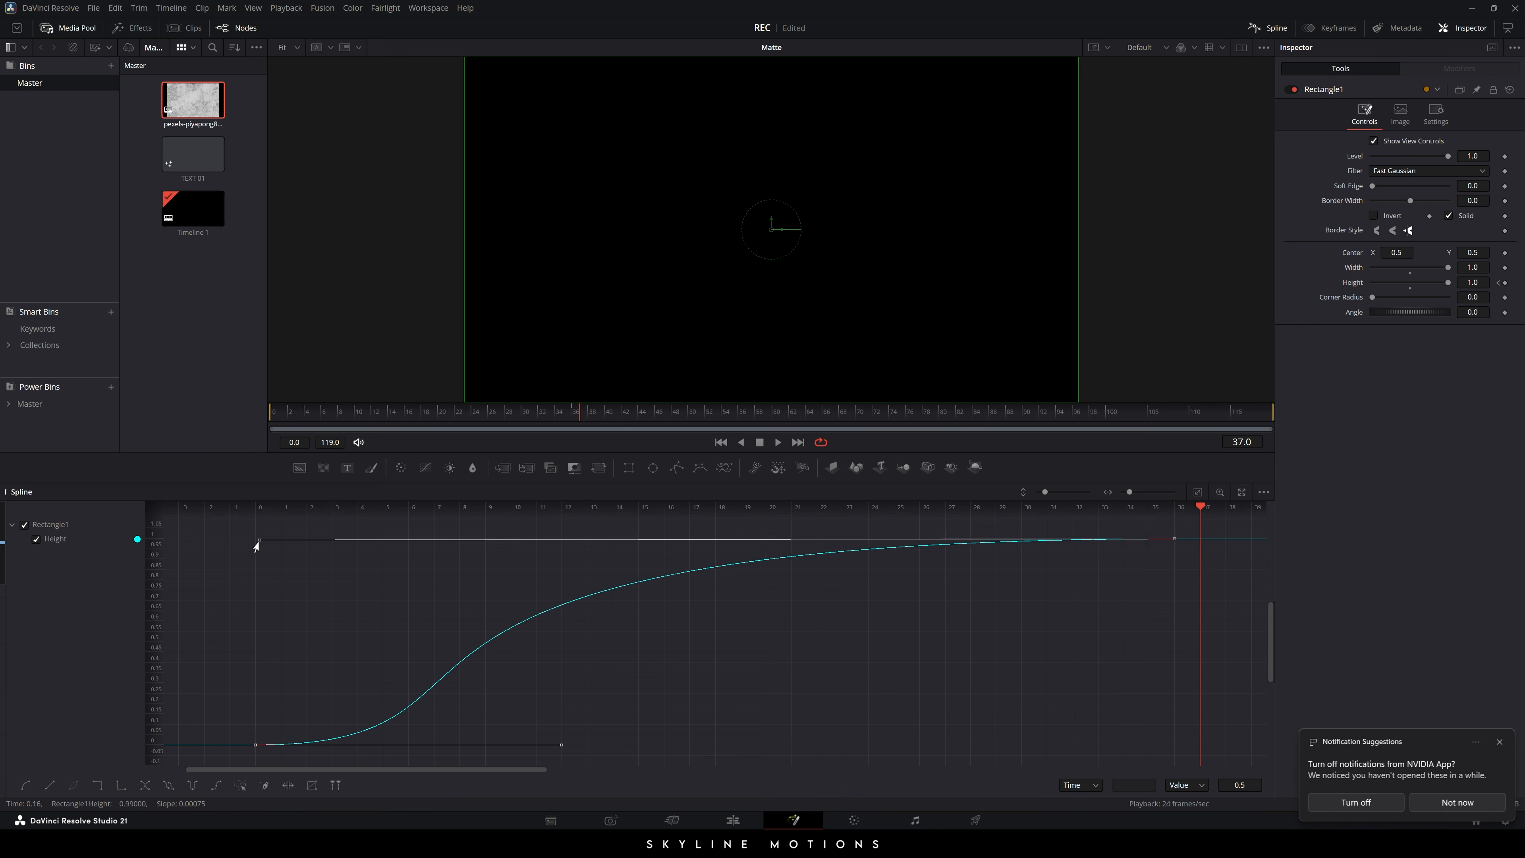
{"action": "left_click", "coordinate": [1260, 27]}
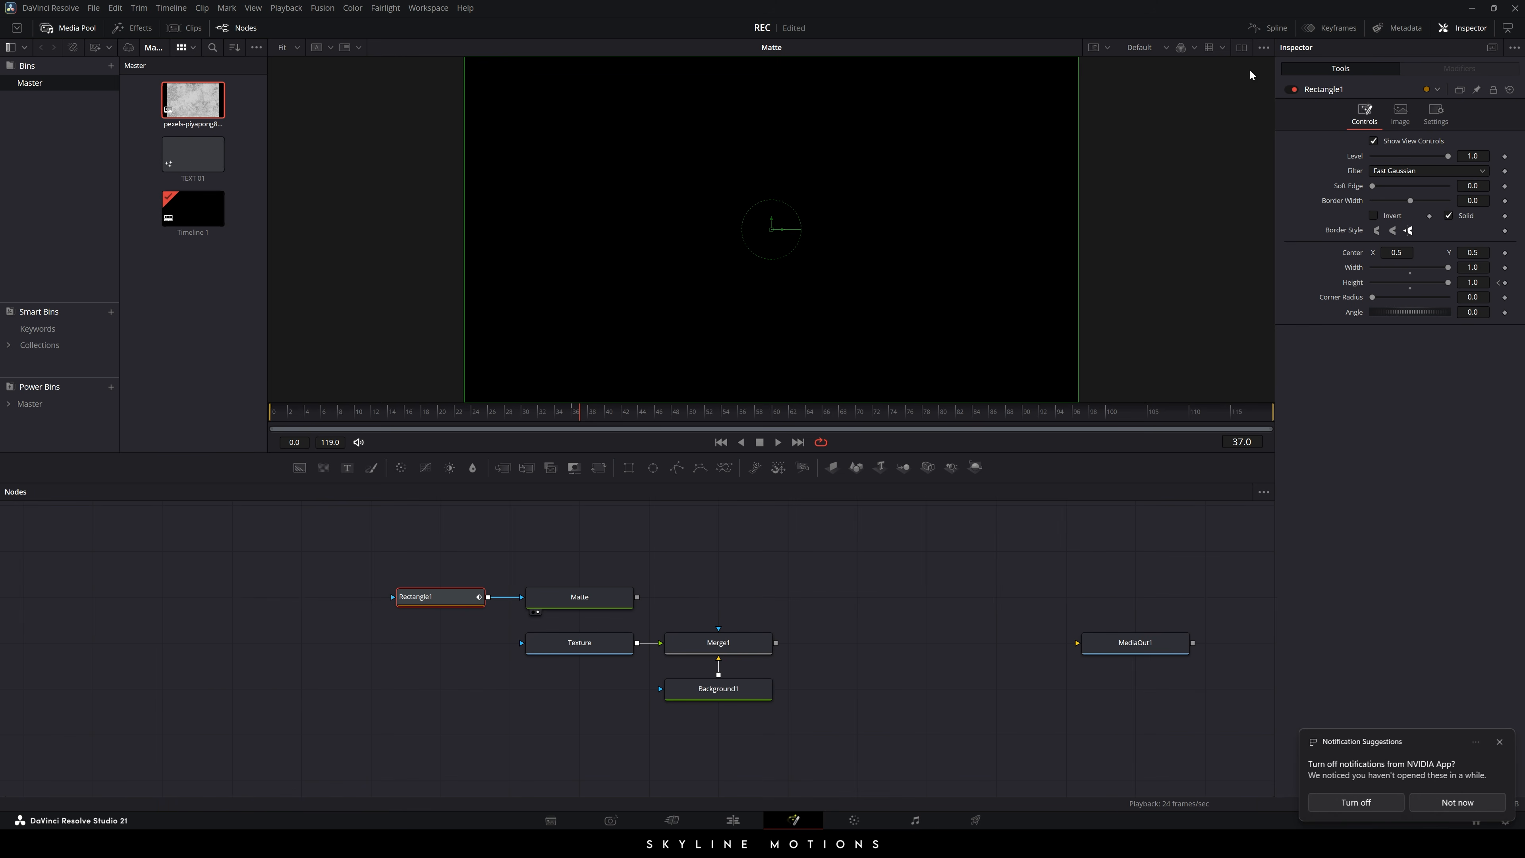
- Play the mask animation from frame 0 and check the Merge1 and Matte outputs in the viewer
{"action": "left_click_drag", "start_coordinate": [635, 417], "coordinate": [113, 439]}
{"action": "key", "text": "space"}
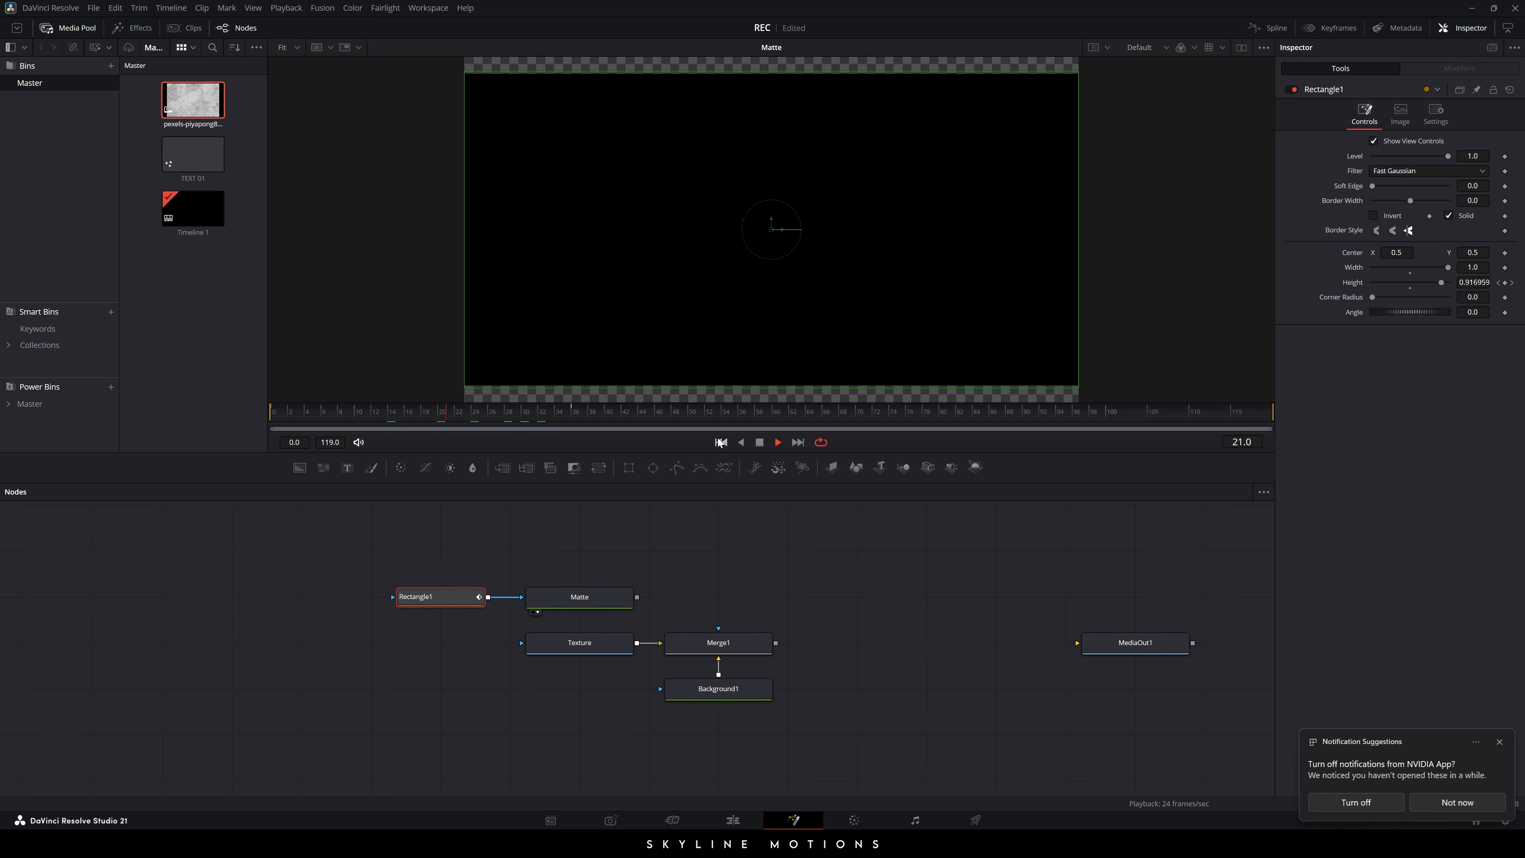
{"action": "key", "text": "space"}
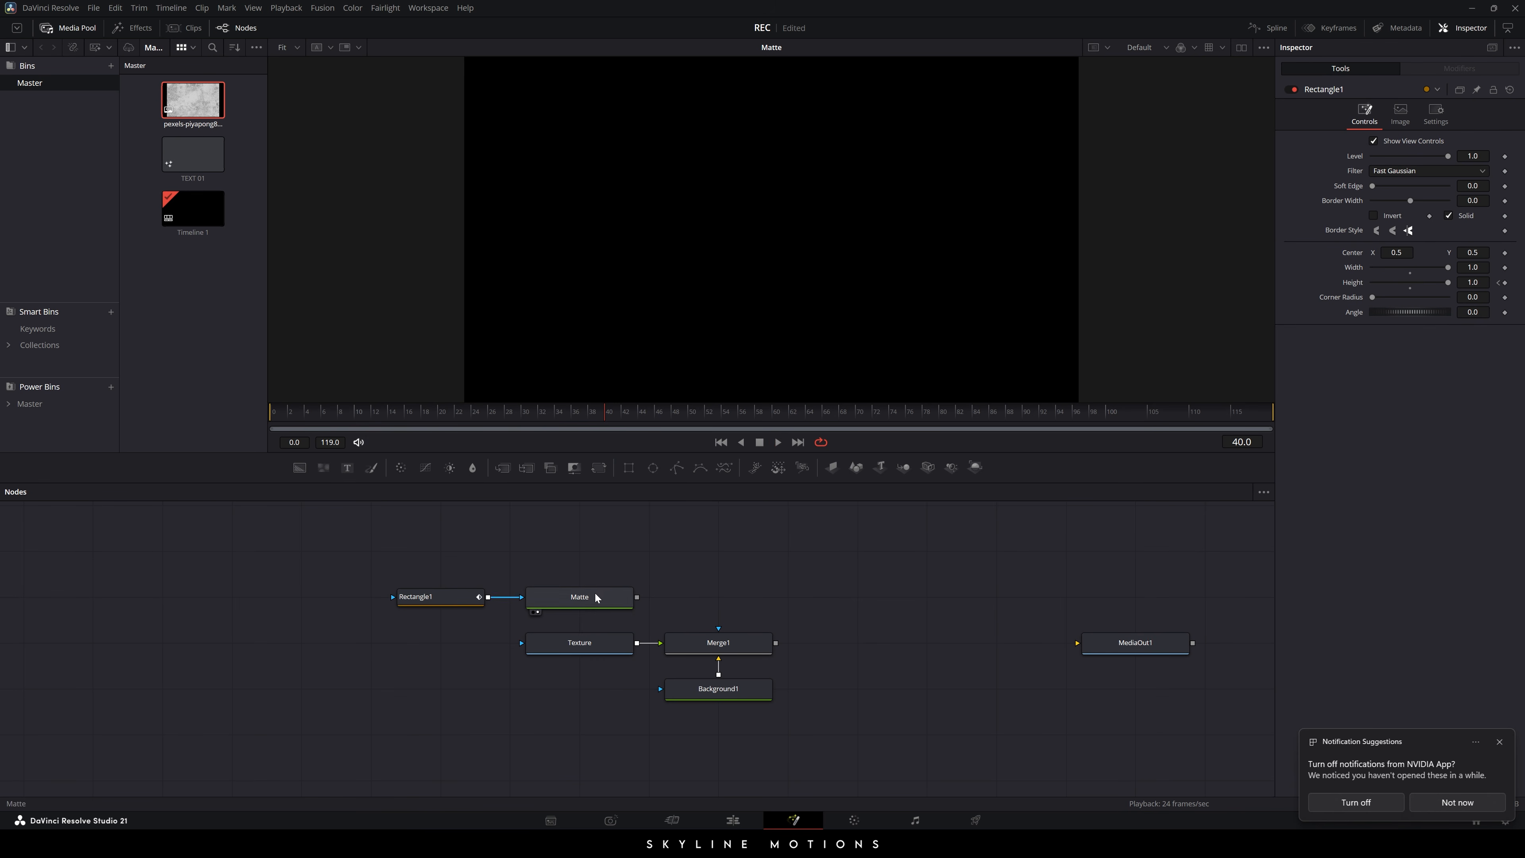
{"action": "left_click_drag", "start_coordinate": [745, 642], "coordinate": [738, 343]}
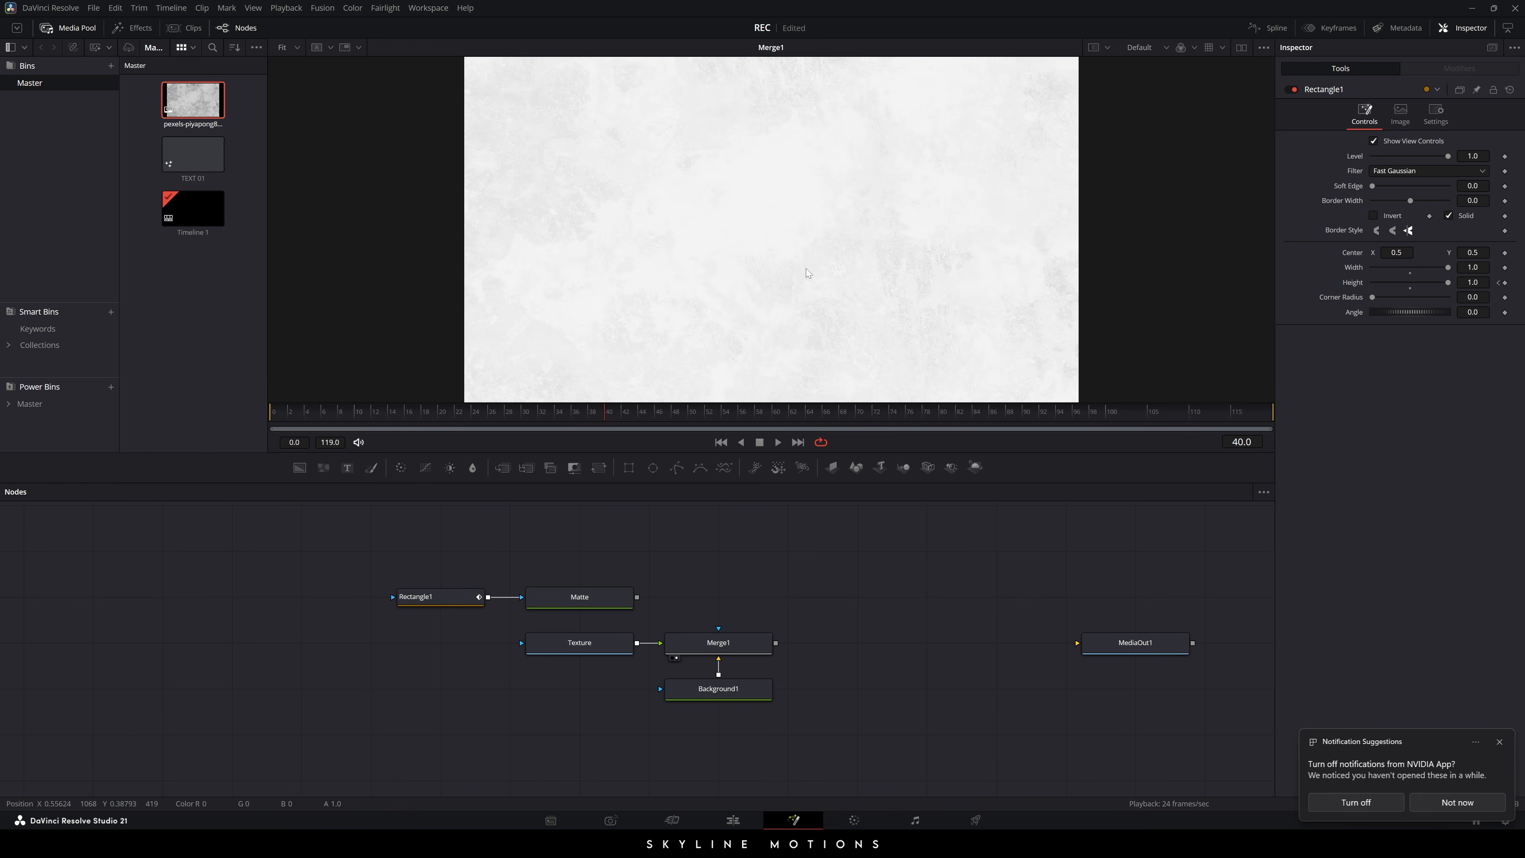
{"action": "left_click_drag", "start_coordinate": [605, 604], "coordinate": [729, 199]}
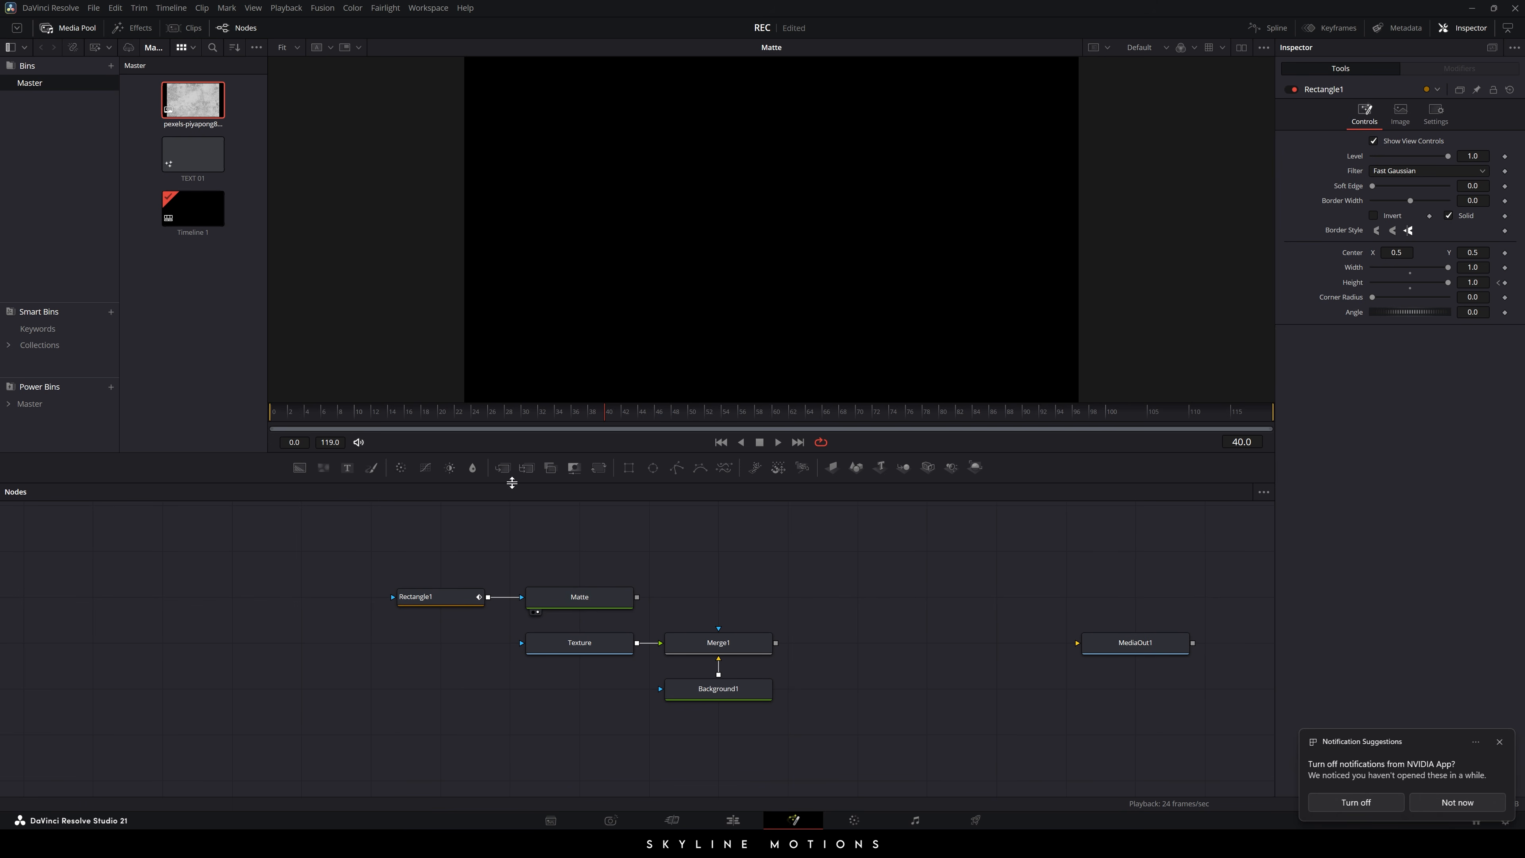
- Add a Merge2 node with Matte and Merge1 connected to its inputs
{"action": "left_click_drag", "start_coordinate": [505, 477], "coordinate": [731, 572]}
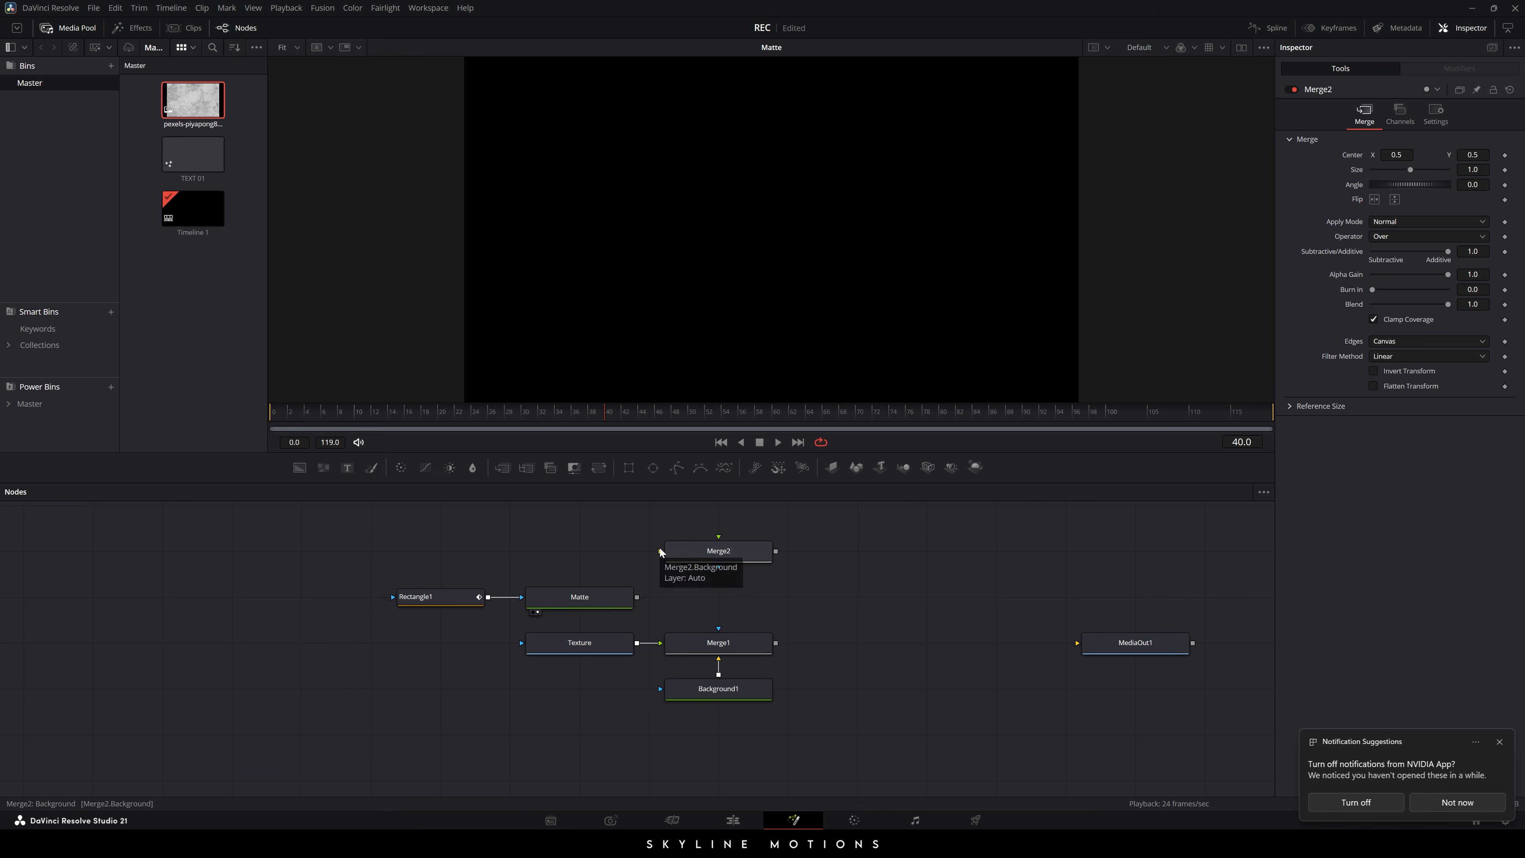
{"action": "left_click_drag", "start_coordinate": [661, 553], "coordinate": [592, 603]}
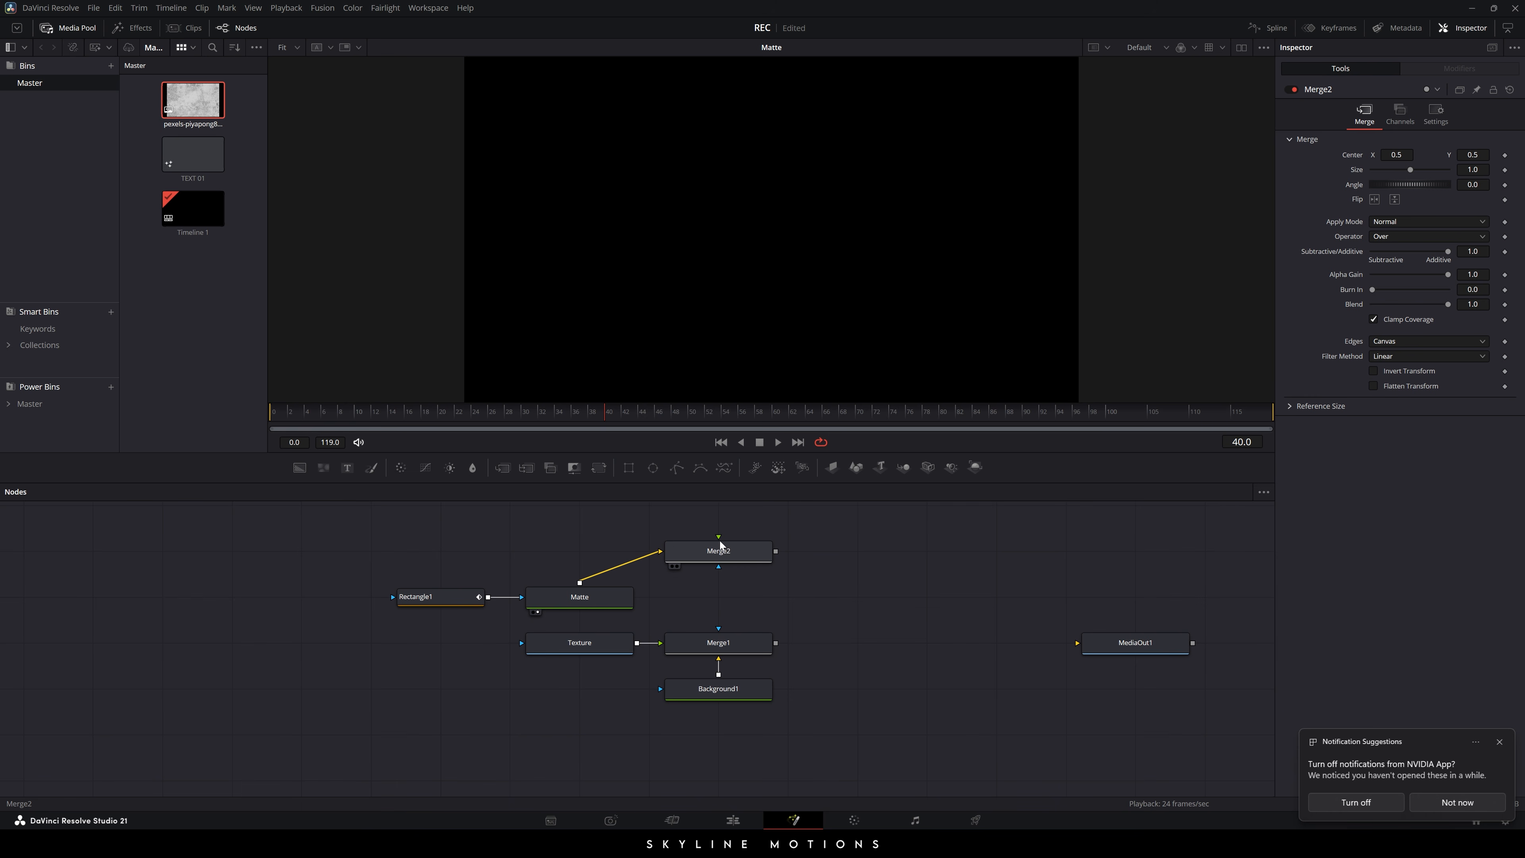
{"action": "left_click_drag", "start_coordinate": [718, 538], "coordinate": [743, 647]}
{"action": "left_click_drag", "start_coordinate": [704, 557], "coordinate": [704, 603]}
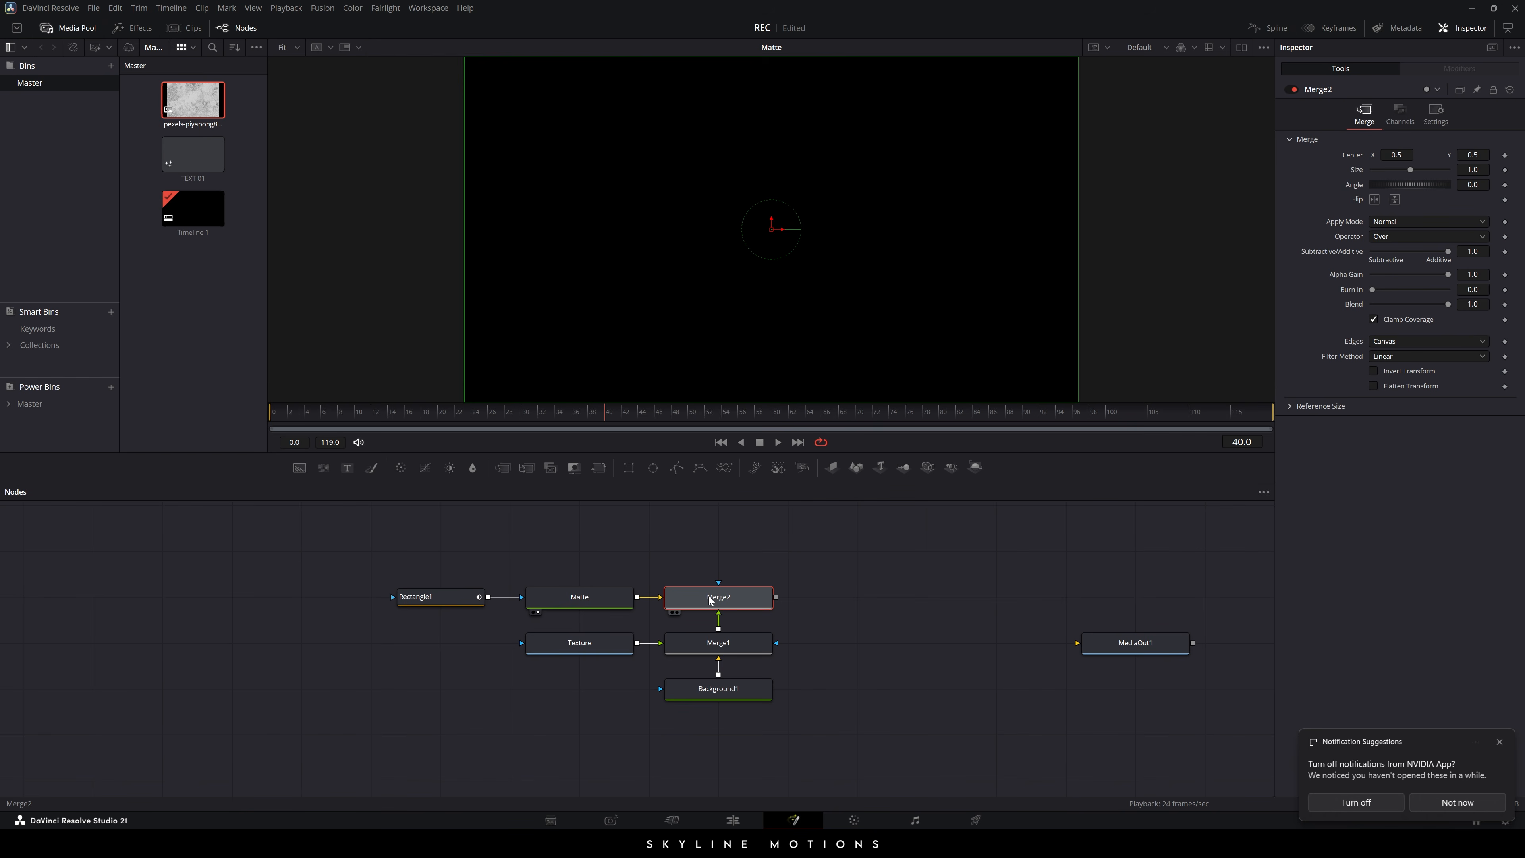
- View Merge2 at frame 35 and set its Merge Operator to In
{"action": "key", "text": "1"}
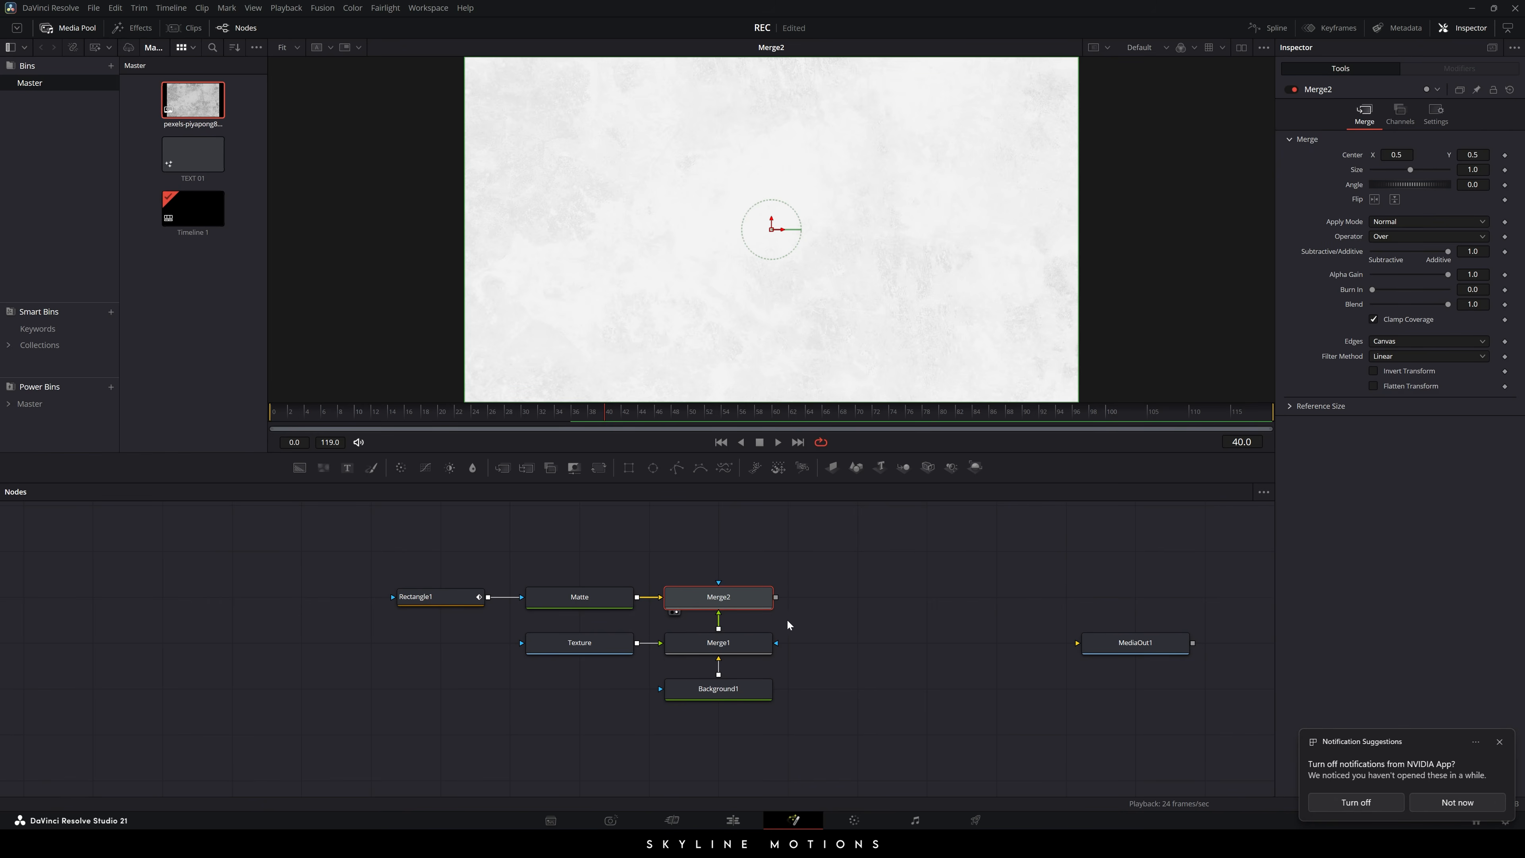
{"action": "left_click_drag", "start_coordinate": [286, 416], "coordinate": [564, 427]}
{"action": "left_click", "coordinate": [1392, 236]}
{"action": "left_click", "coordinate": [1388, 259]}
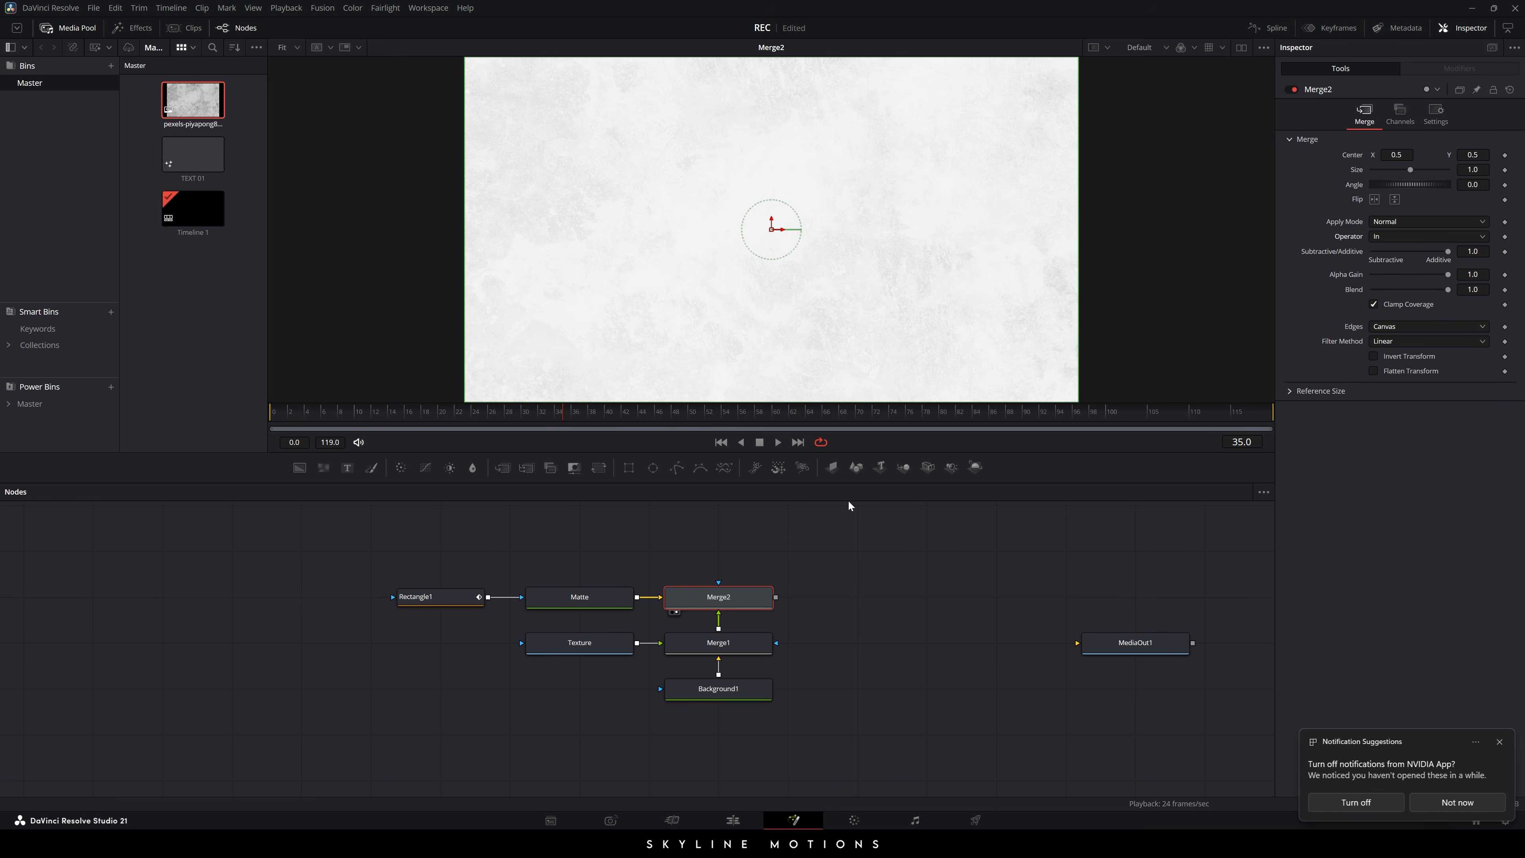
- Play the reveal from frame 0, then pan the node graph and deselect Merge2
{"action": "left_click", "coordinate": [440, 419]}
{"action": "left_click_drag", "start_coordinate": [440, 418], "coordinate": [240, 416]}
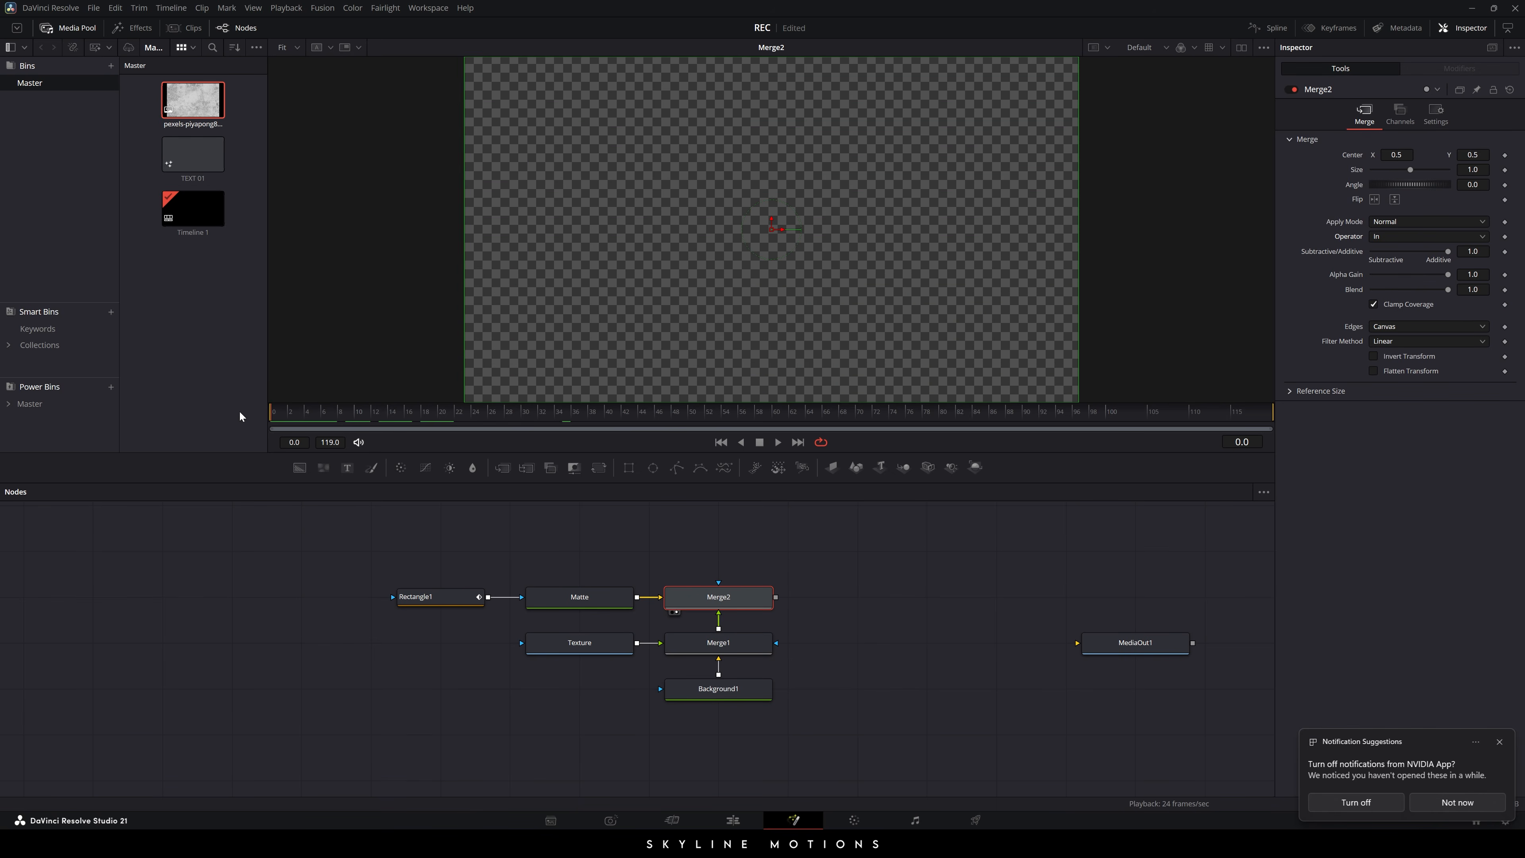
{"action": "left_click", "coordinate": [778, 443]}
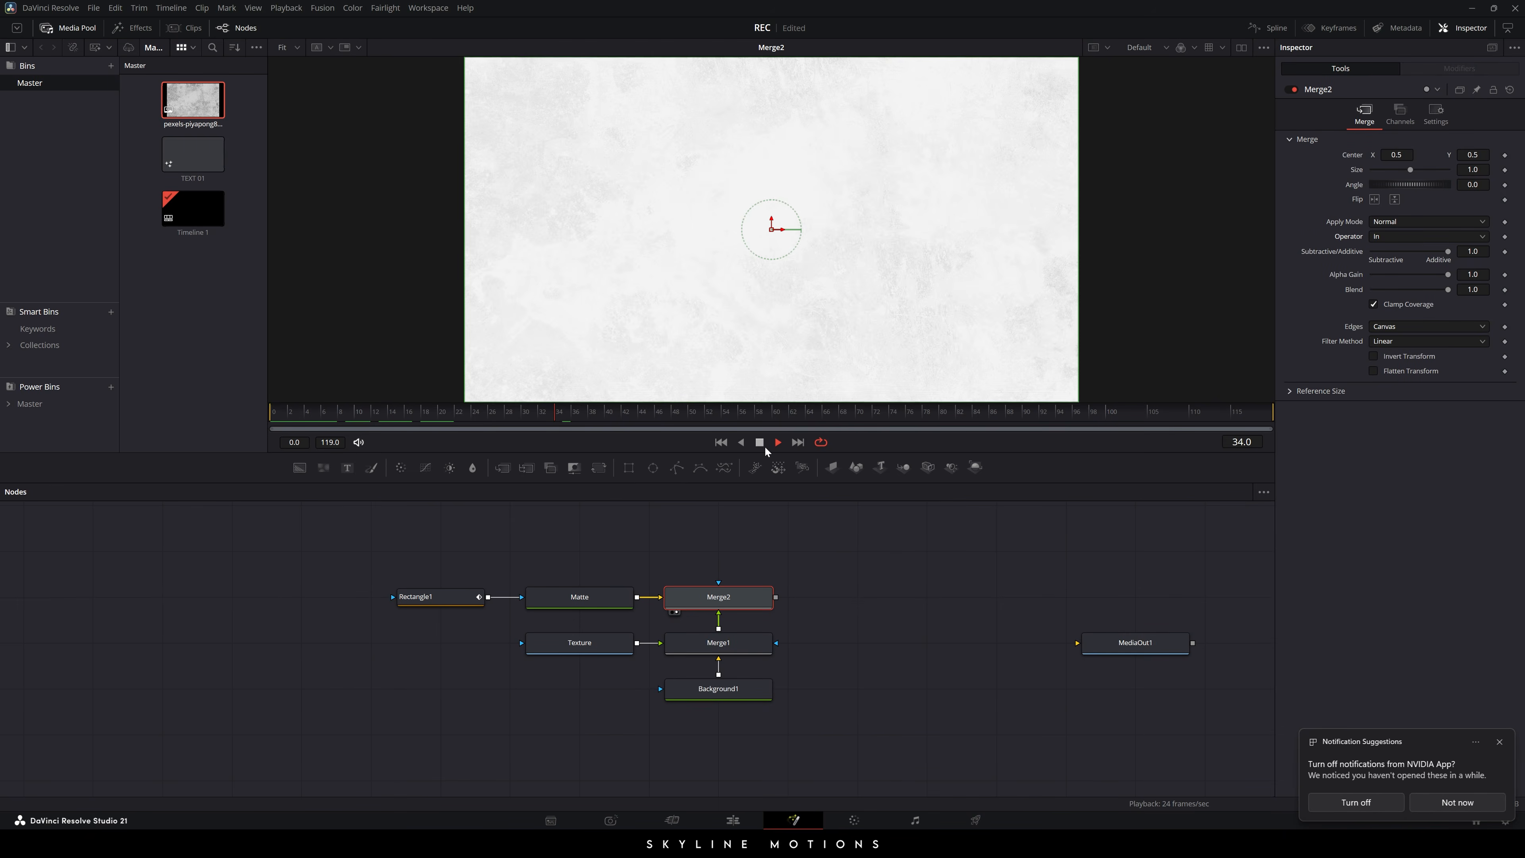
{"action": "left_click", "coordinate": [760, 442]}
{"action": "left_click_drag", "start_coordinate": [713, 573], "coordinate": [1041, 640]}
{"action": "left_click", "coordinate": [868, 621]}
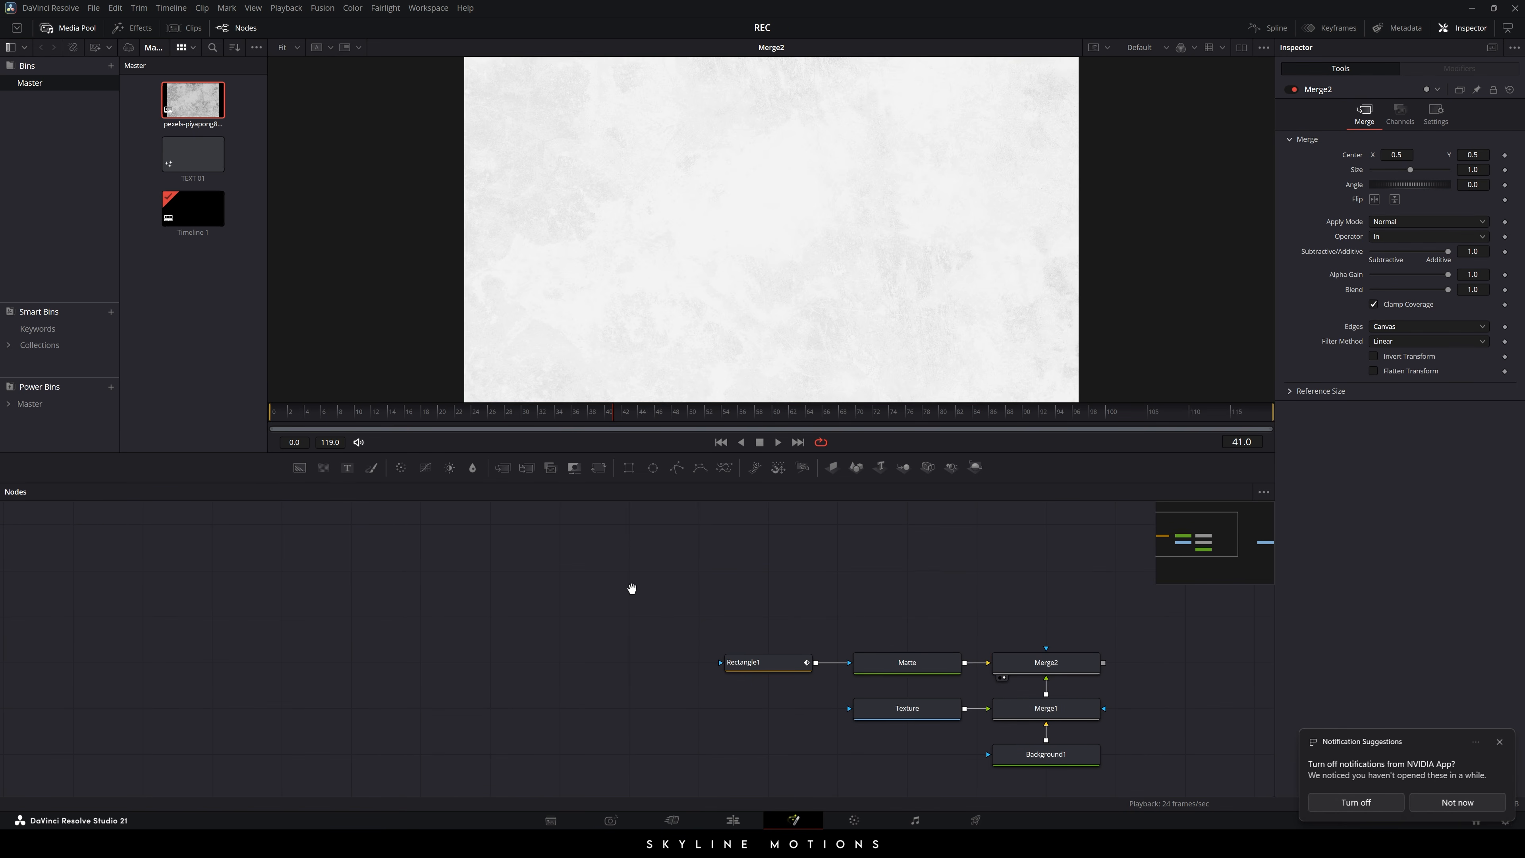
- Import the pexels-shikrabaanthony-8206730 portrait into the Media Pool and add it to the comp as MediaIn1
{"action": "left_click_drag", "start_coordinate": [633, 586], "coordinate": [691, 586]}
{"action": "left_click_drag", "start_coordinate": [982, 600], "coordinate": [906, 588]}
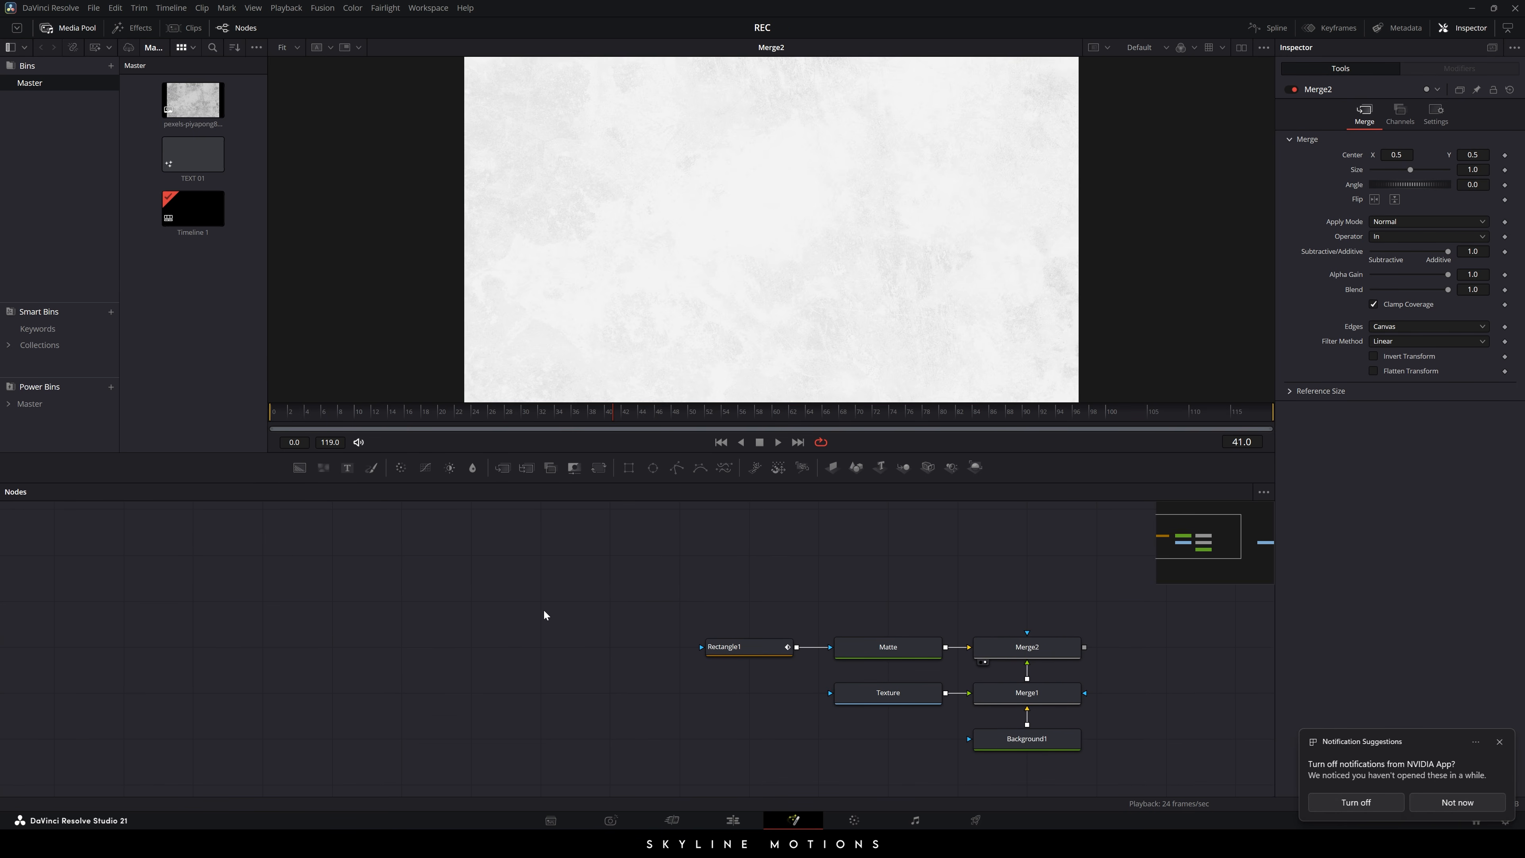
{"action": "right_click", "coordinate": [189, 289]}
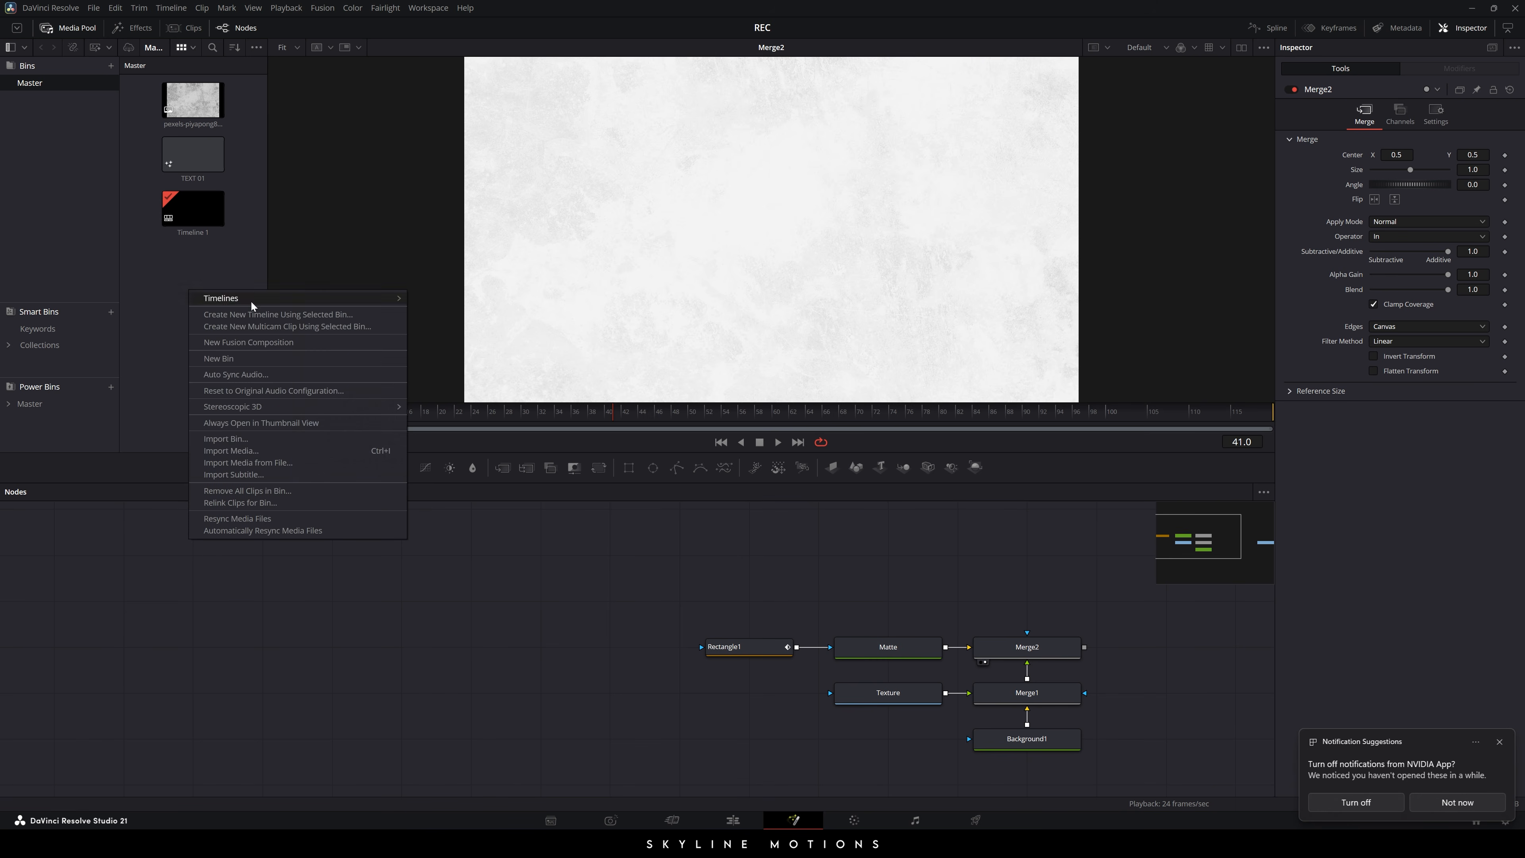
{"action": "left_click", "coordinate": [241, 448]}
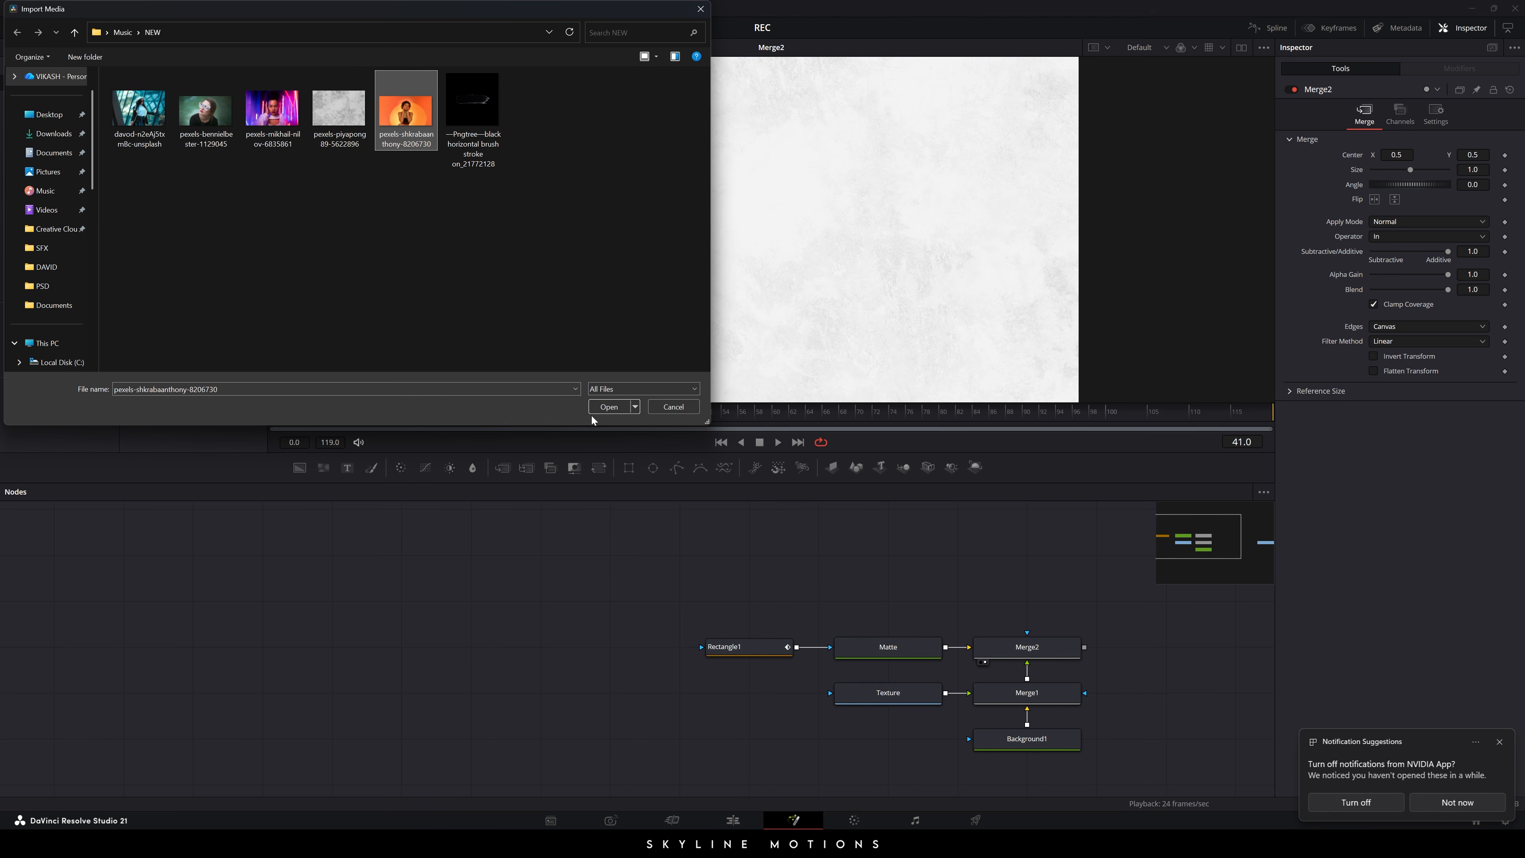
{"action": "left_click", "coordinate": [607, 409]}
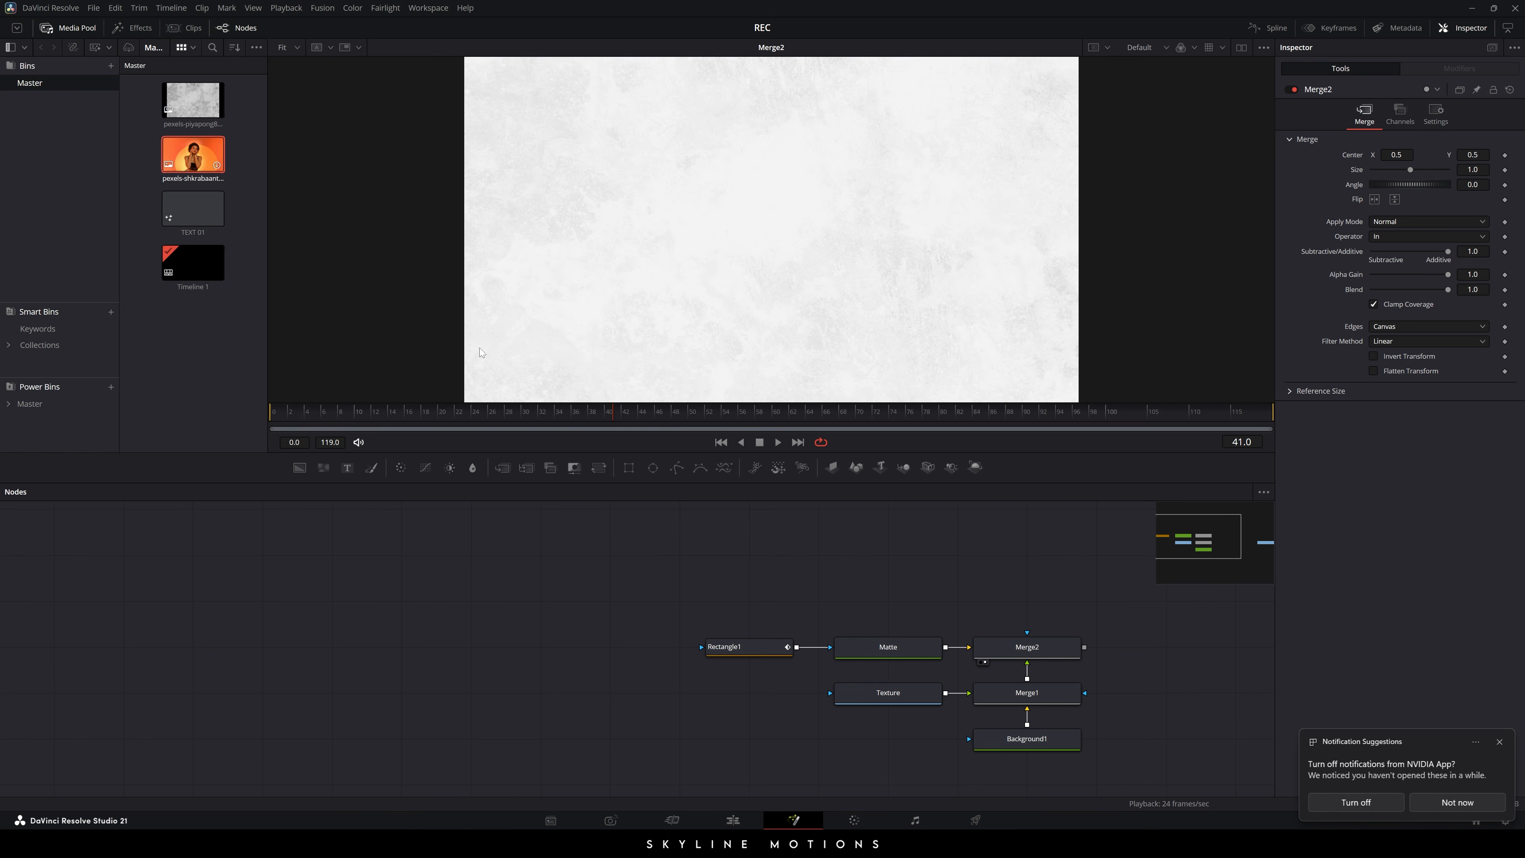
{"action": "left_click_drag", "start_coordinate": [479, 352], "coordinate": [376, 638]}
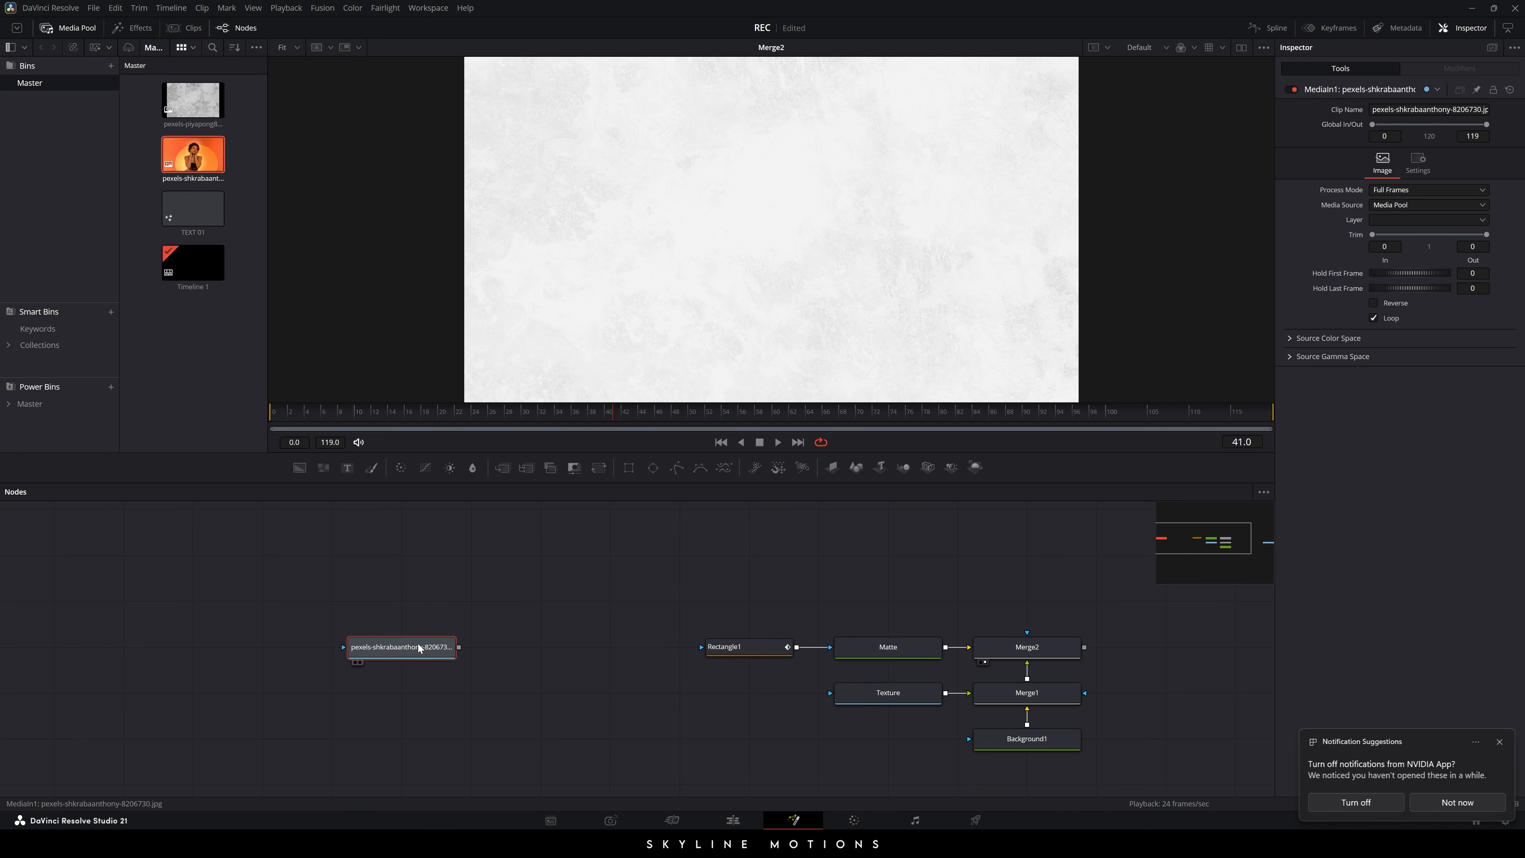
- Rename the portrait node to Image and show it in the viewer
{"action": "key", "text": "F2"}
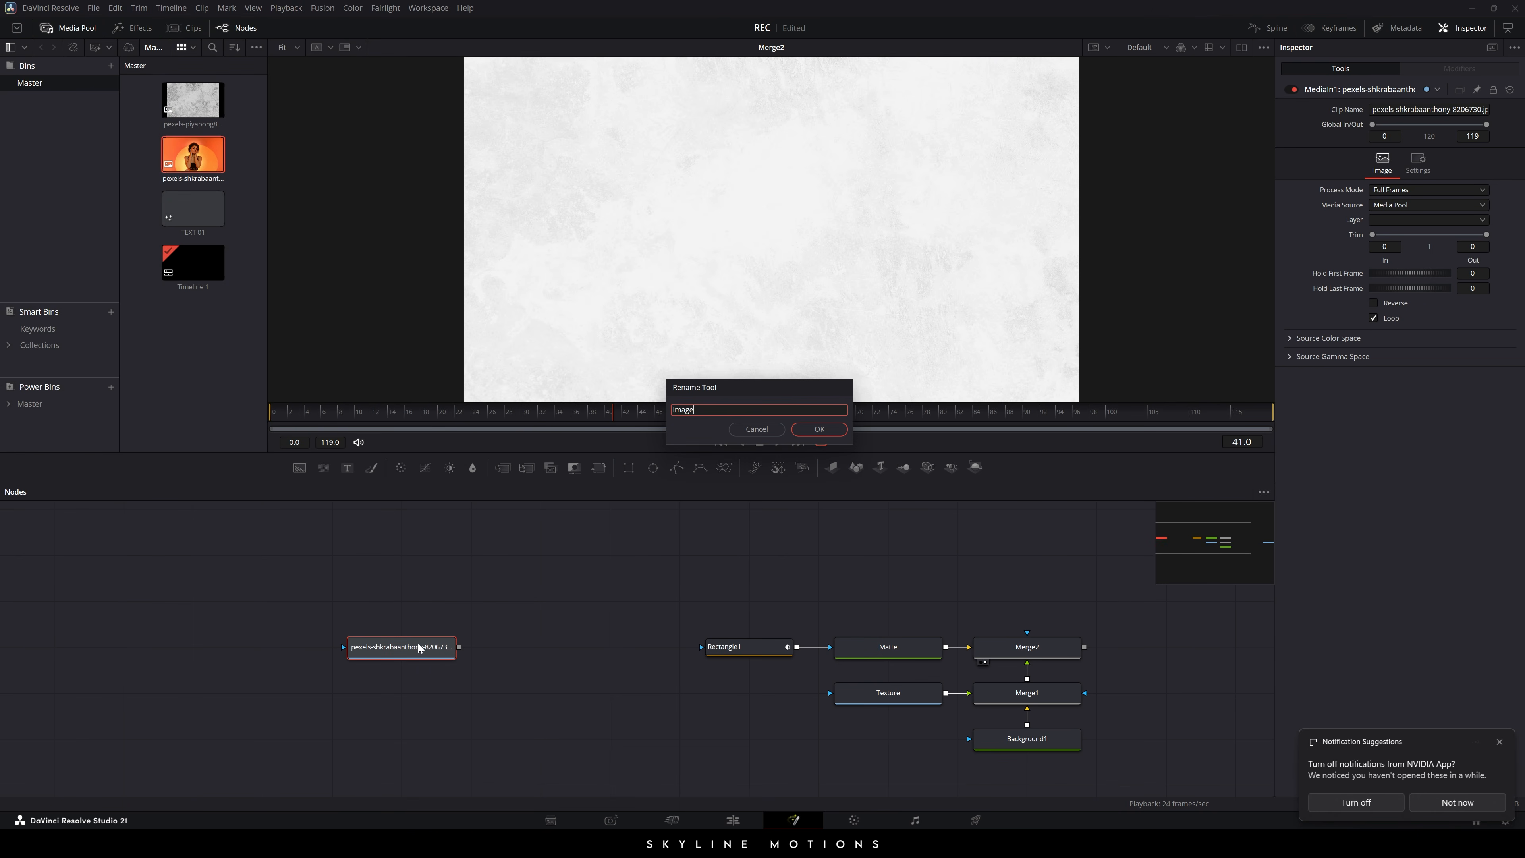
{"action": "key", "text": "Return"}
{"action": "key", "text": "1"}
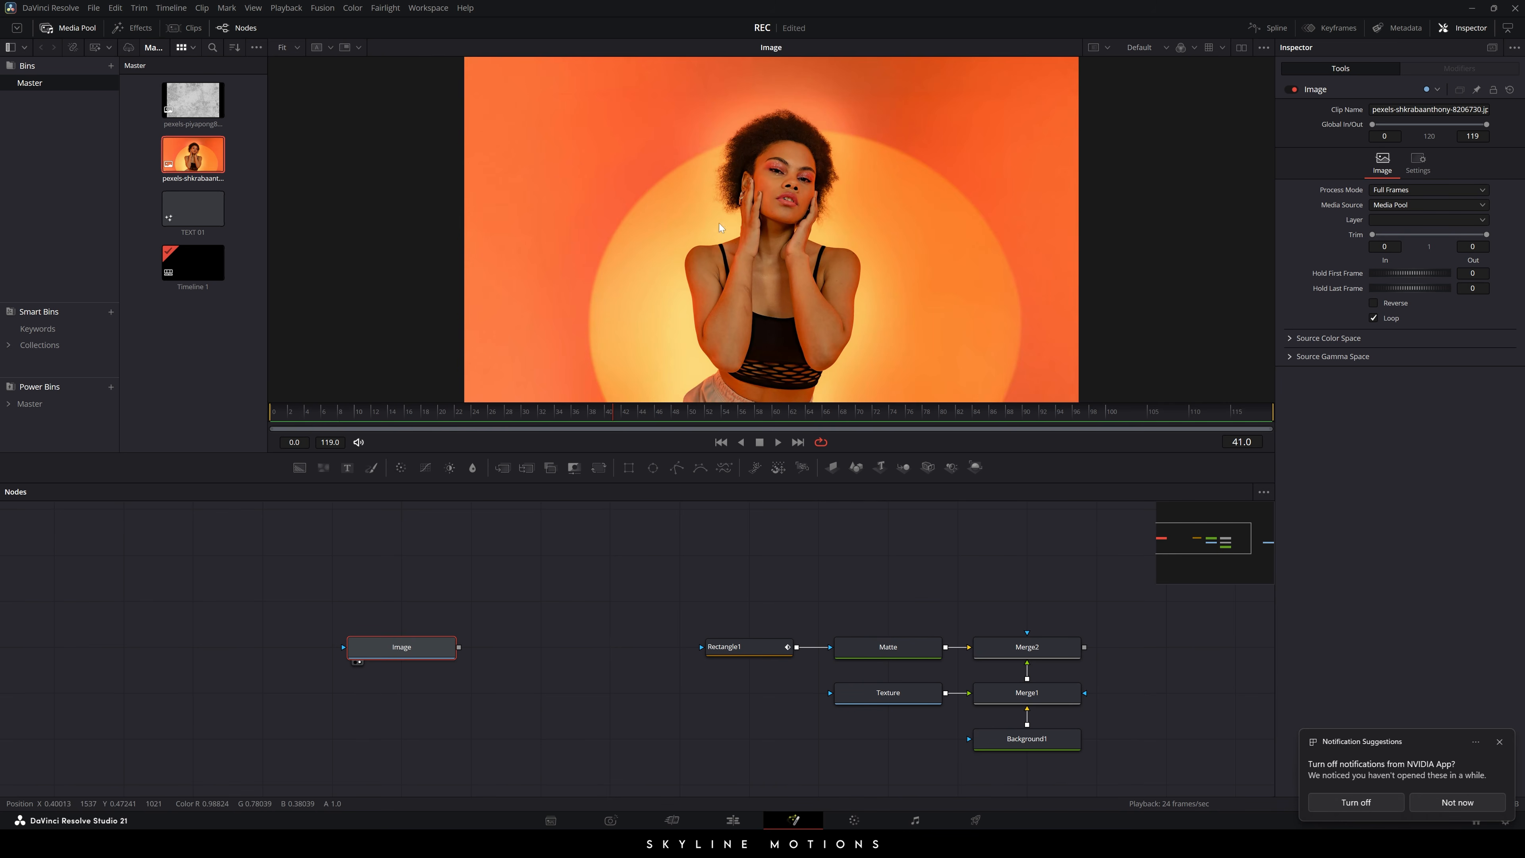
{"action": "scroll", "coordinate": [949, 150], "scroll_direction": "up", "scroll_amount": 2}
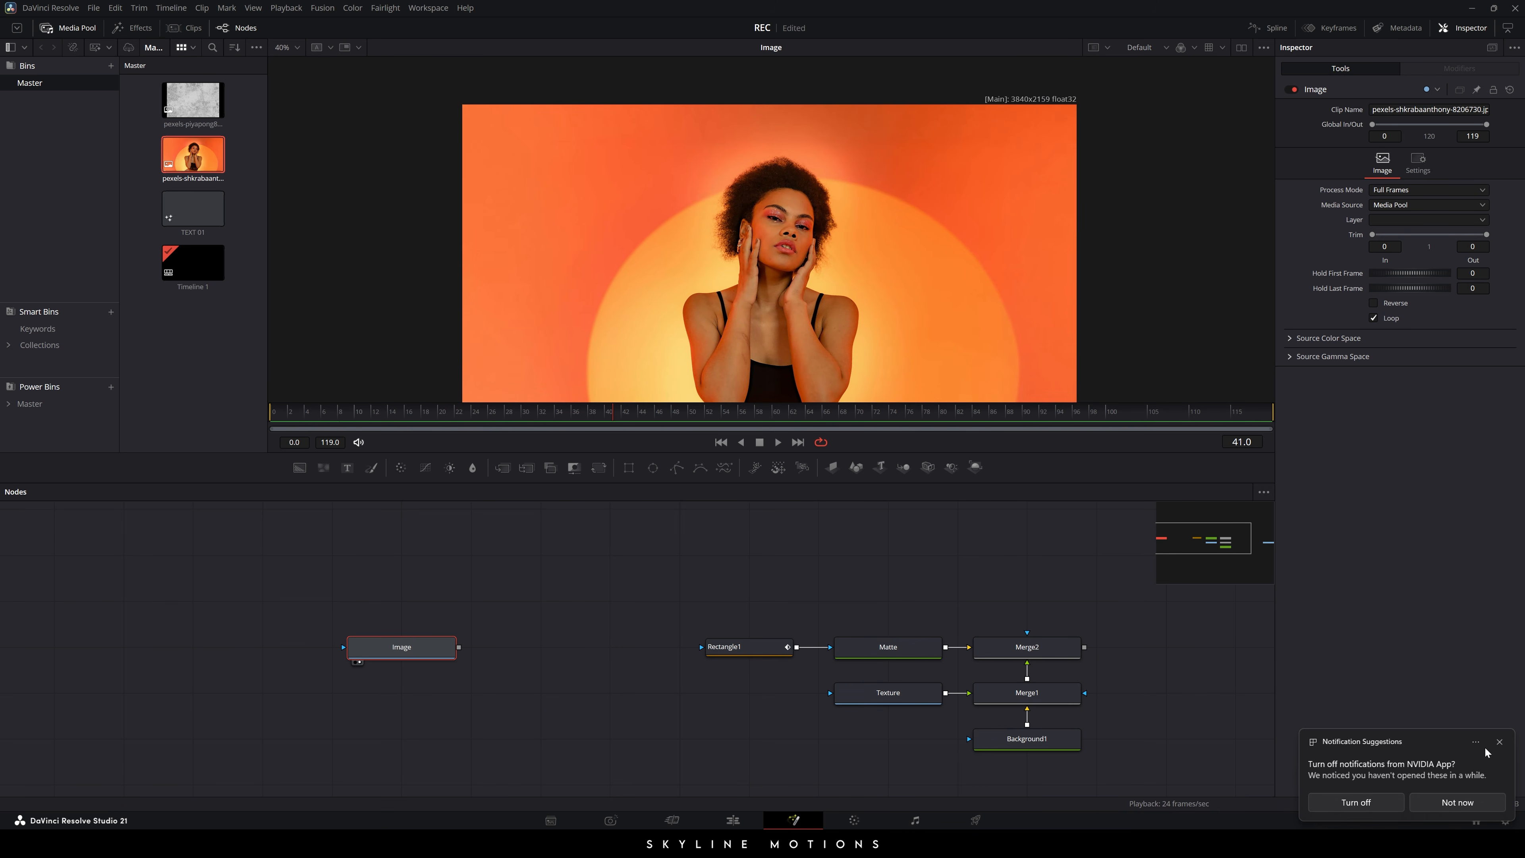
- Dismiss the NVIDIA notification, close Project Settings unchanged, and deselect the Image node
{"action": "left_click", "coordinate": [1499, 743]}
{"action": "left_click", "coordinate": [1505, 820]}
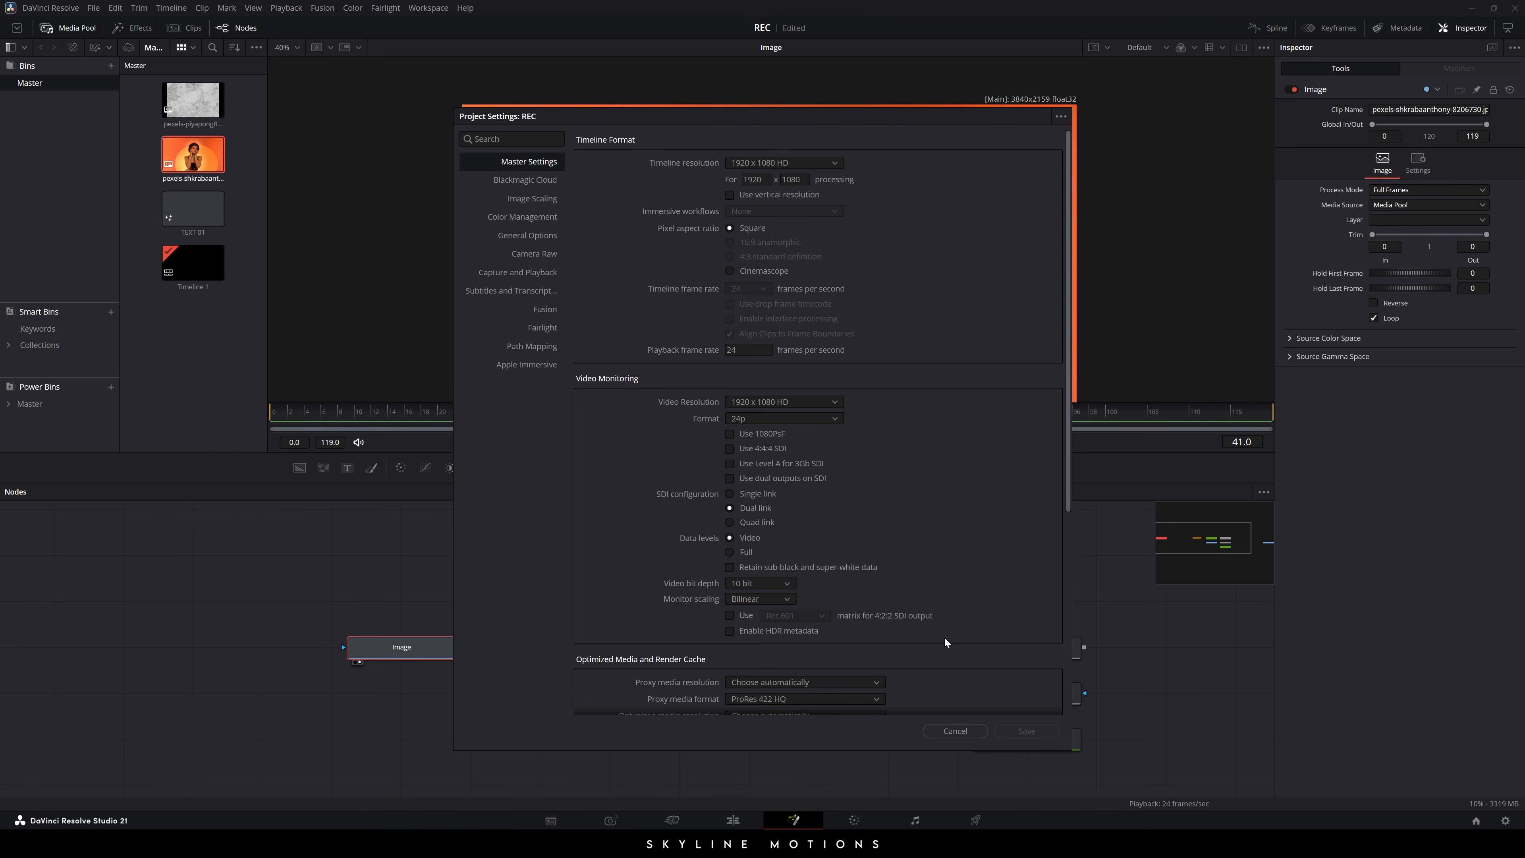
{"action": "left_click", "coordinate": [945, 730]}
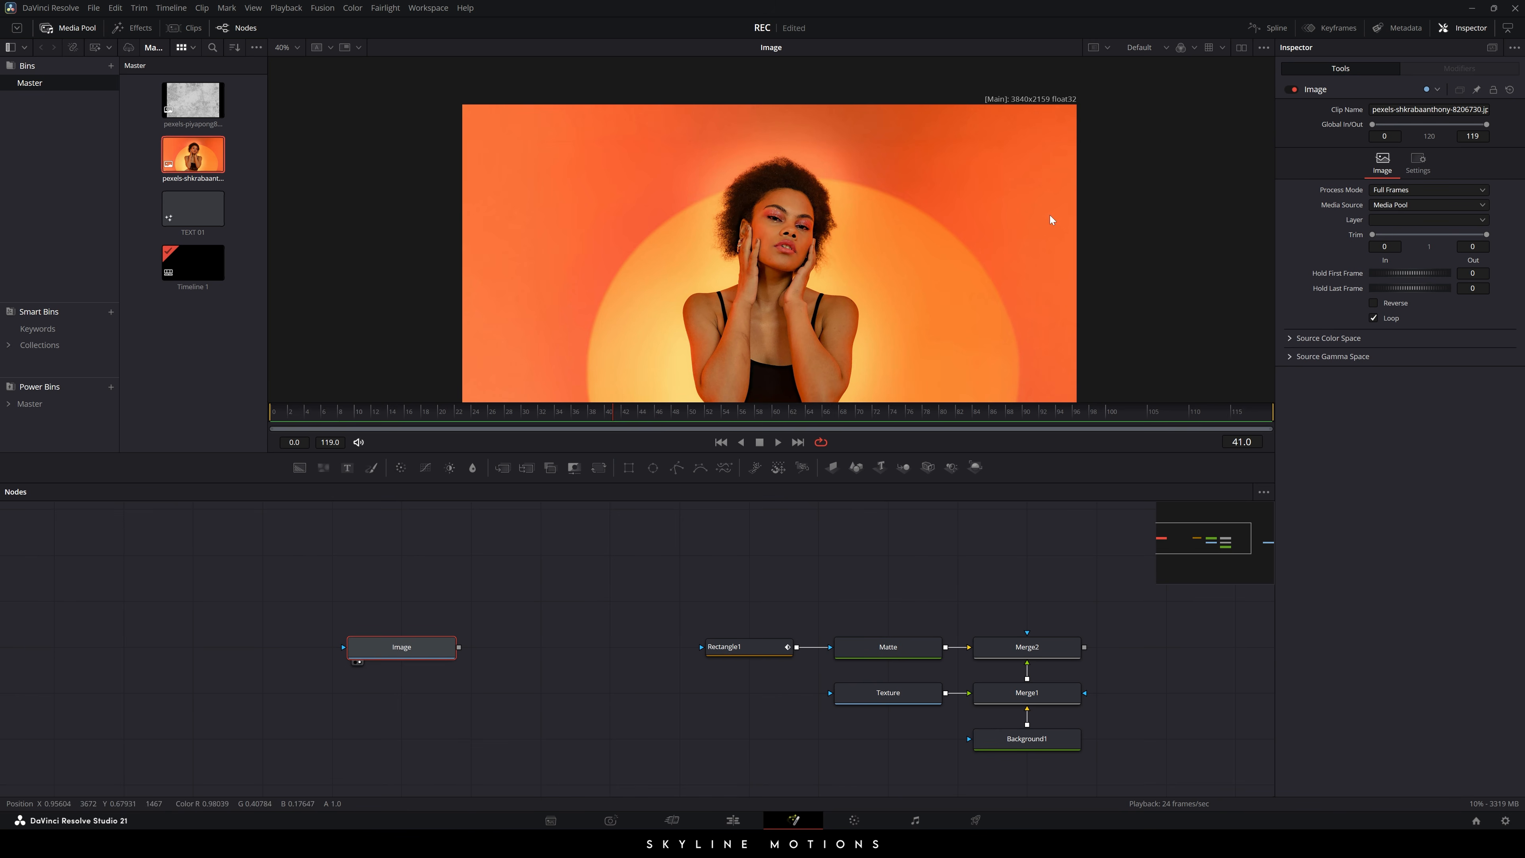
{"action": "left_click", "coordinate": [541, 573]}
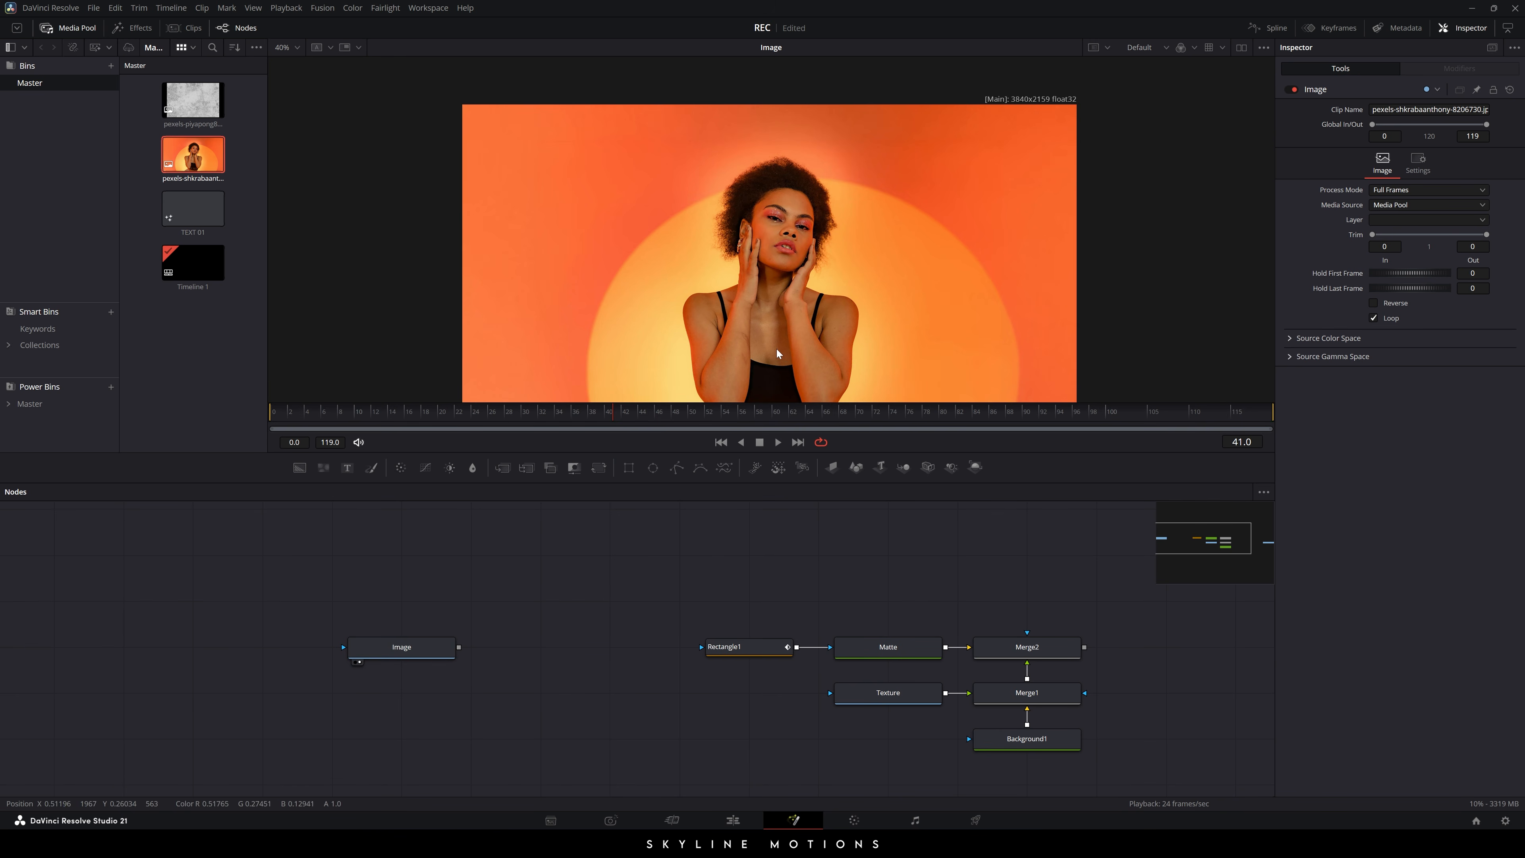
{"action": "left_click_drag", "start_coordinate": [768, 340], "coordinate": [749, 318]}
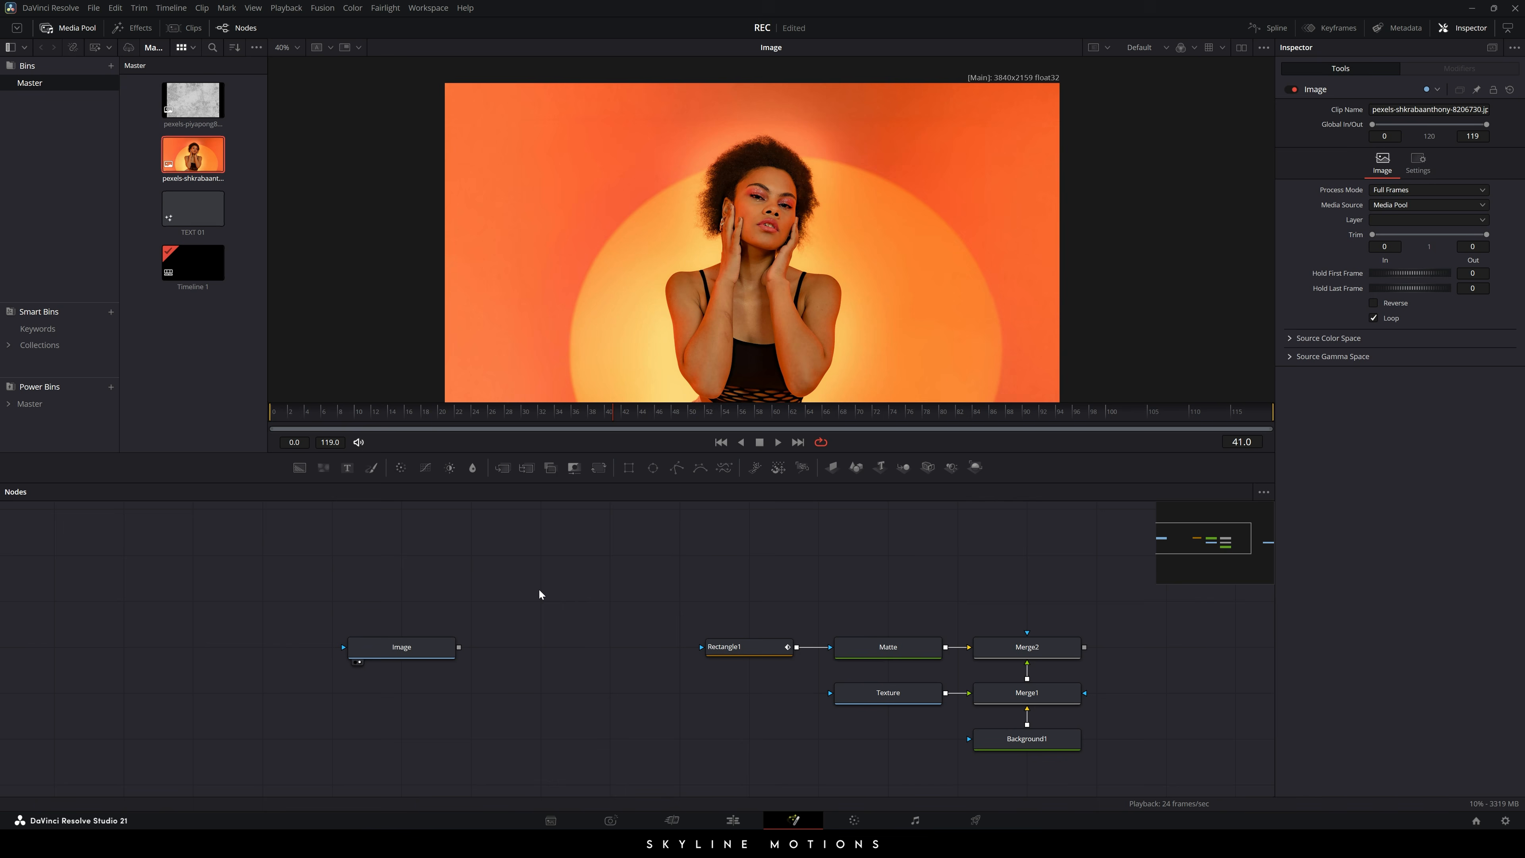
- Add a Background node named Matte02 and move it below the Image row
{"action": "left_click_drag", "start_coordinate": [304, 476], "coordinate": [540, 645]}
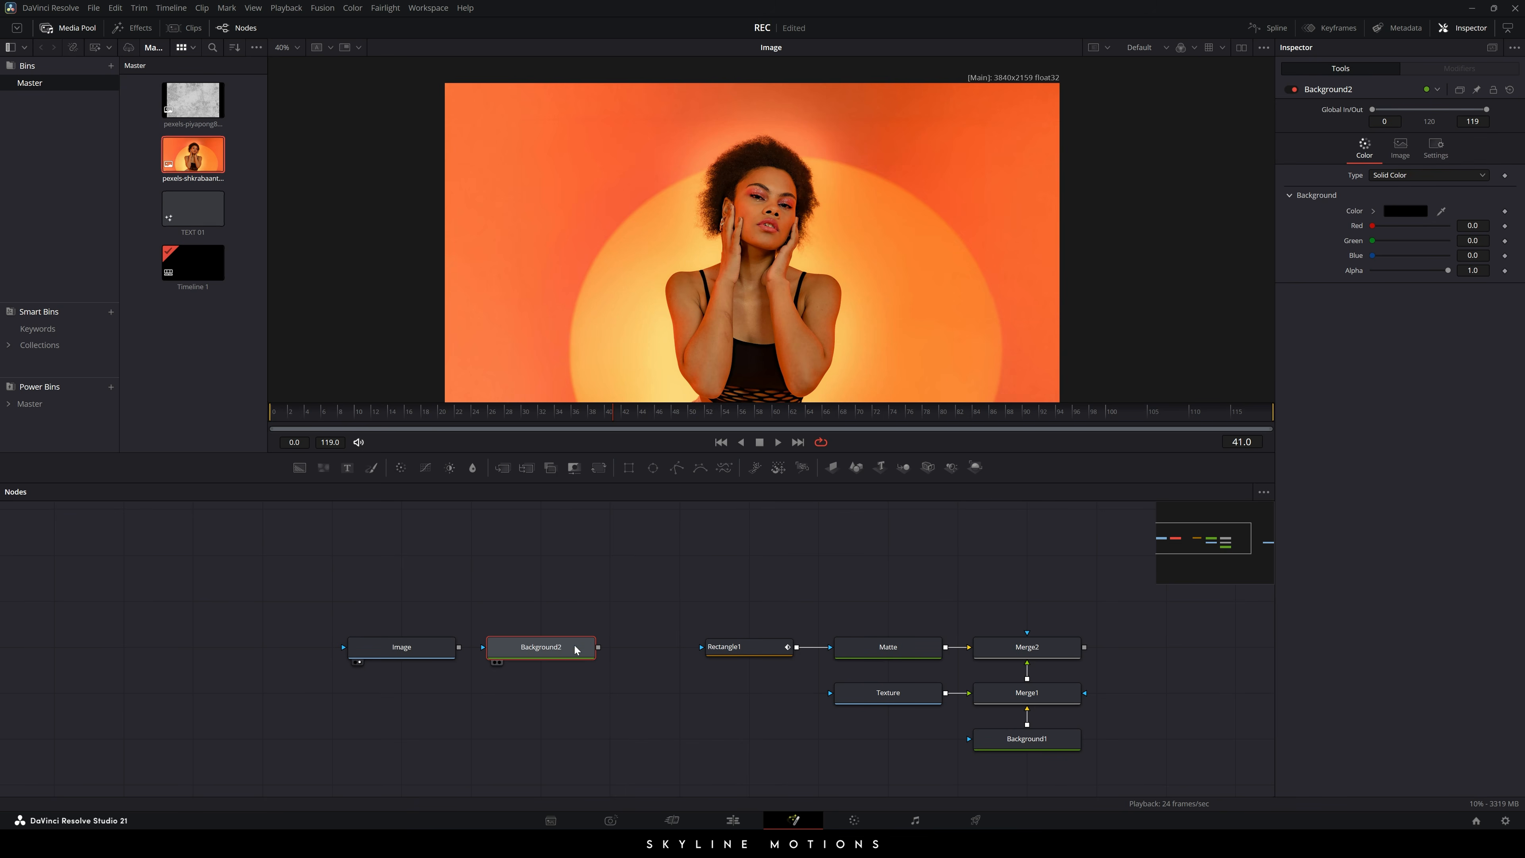
{"action": "key", "text": "F2"}
{"action": "type", "text": "Matte 02"}
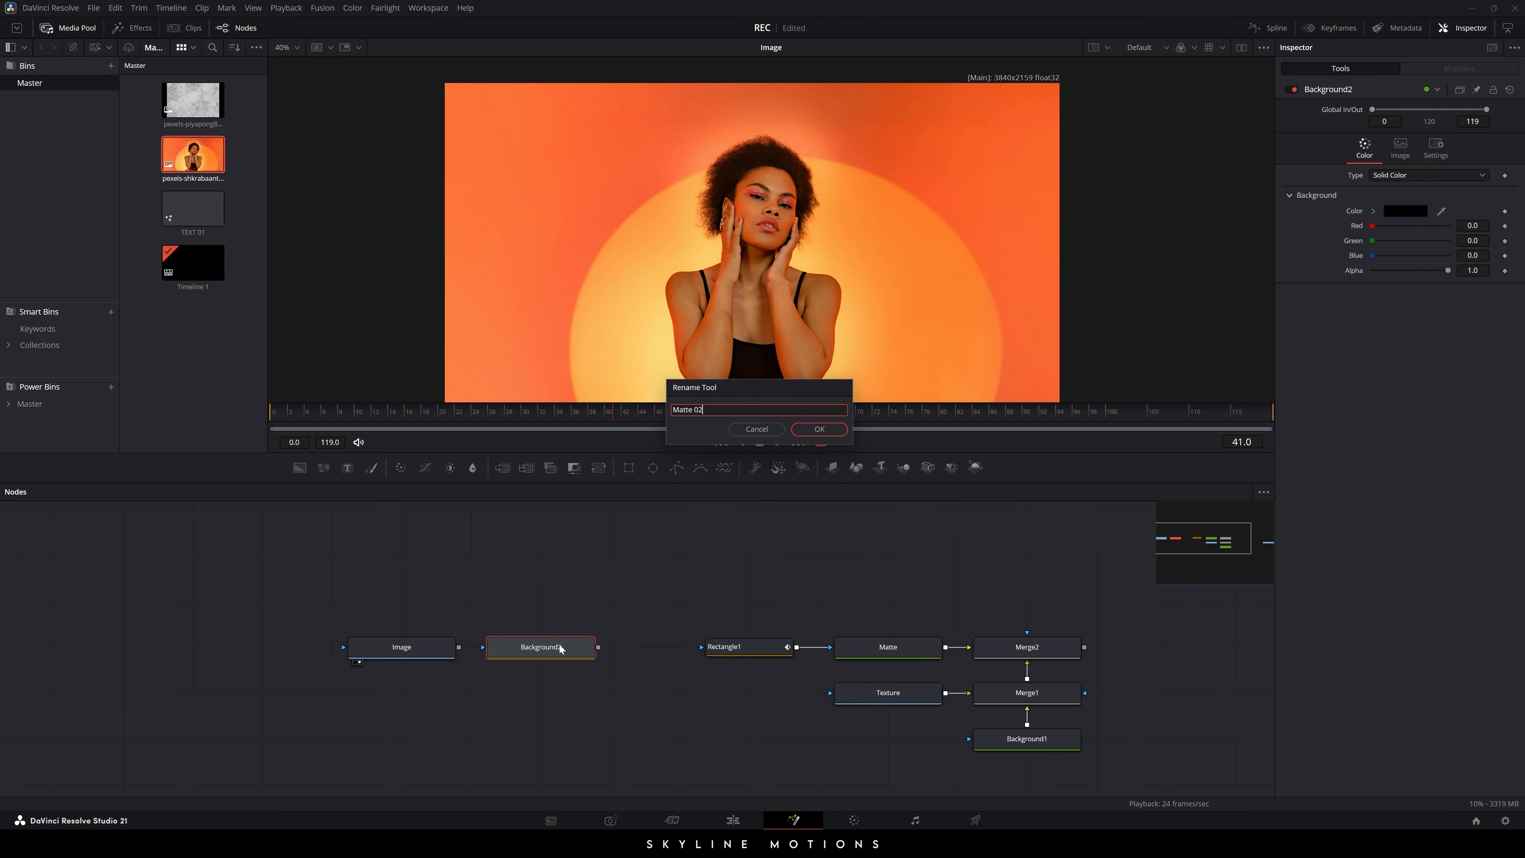
{"action": "key", "text": "Return"}
{"action": "left_click_drag", "start_coordinate": [560, 648], "coordinate": [834, 268]}
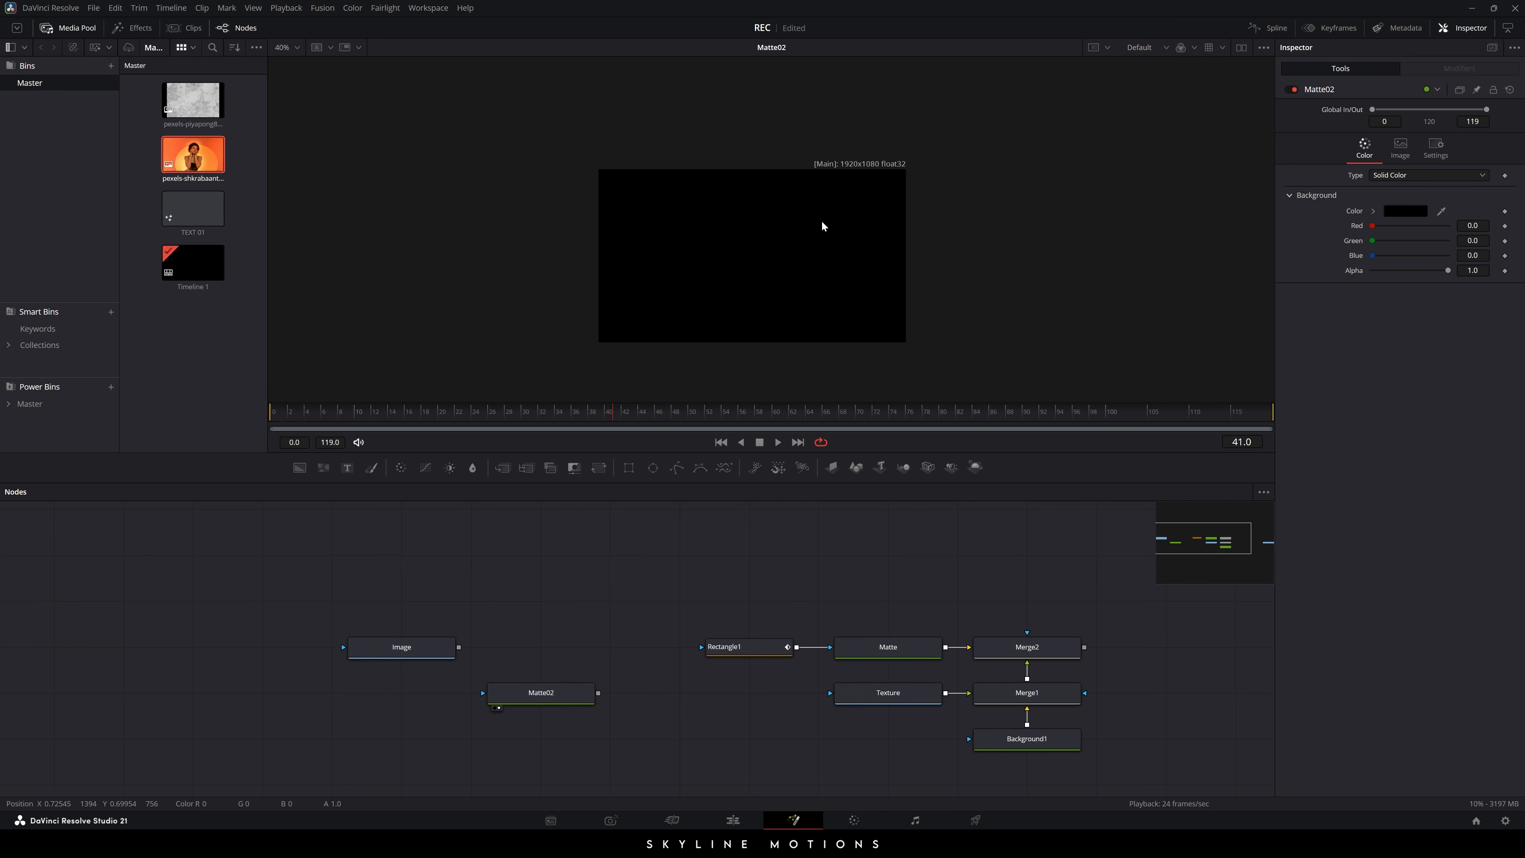
- Add a Merge3 node above Matte02
{"action": "scroll", "coordinate": [852, 193], "scroll_direction": "up", "scroll_amount": 1}
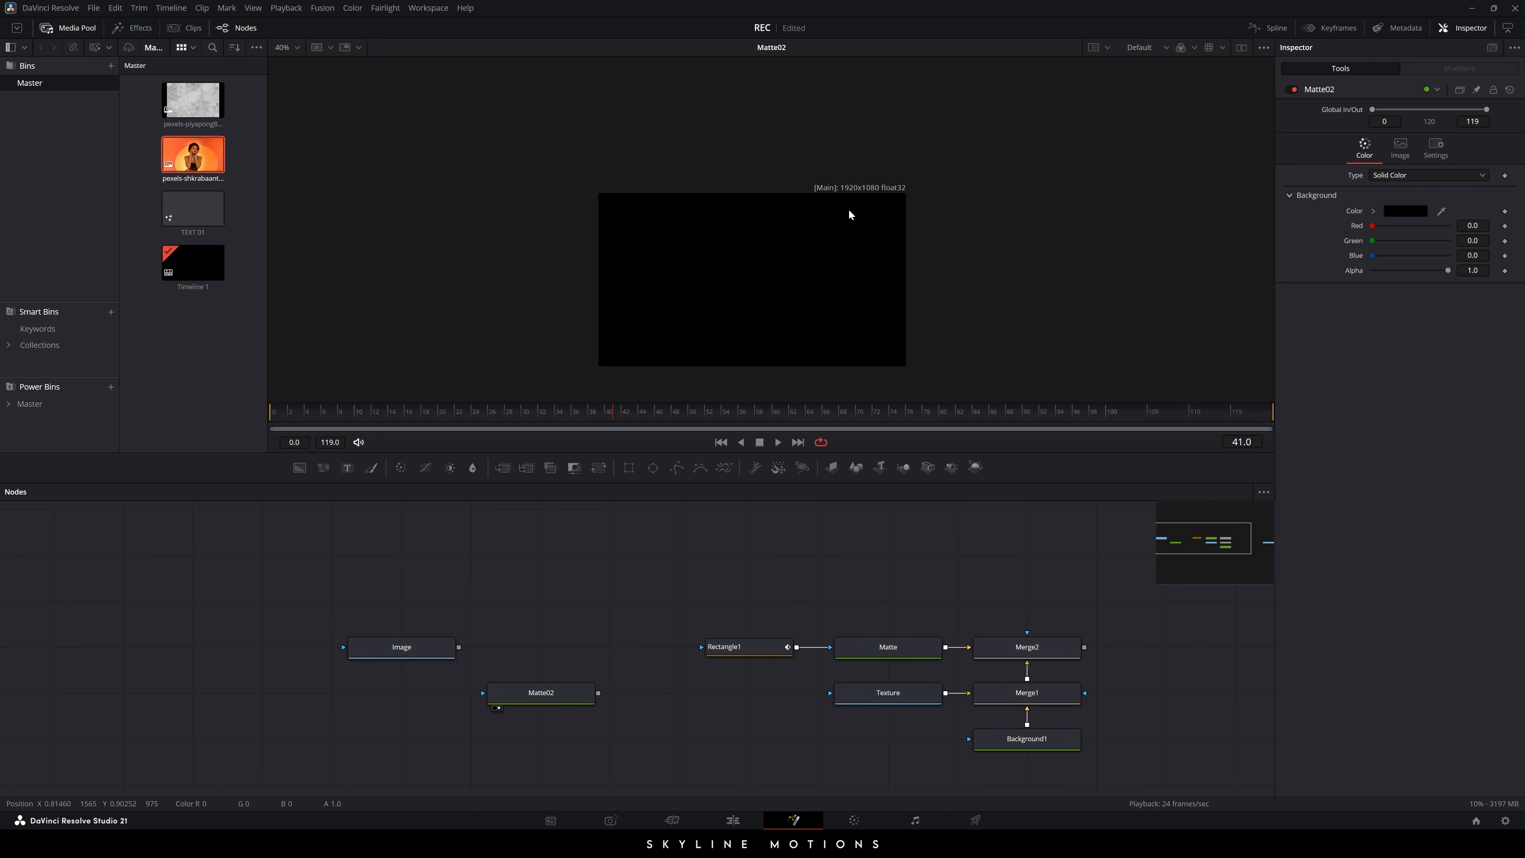
{"action": "scroll", "coordinate": [848, 208], "scroll_direction": "up", "scroll_amount": 1, "text": "ctrl"}
{"action": "scroll", "coordinate": [817, 246], "scroll_direction": "down", "scroll_amount": 3}
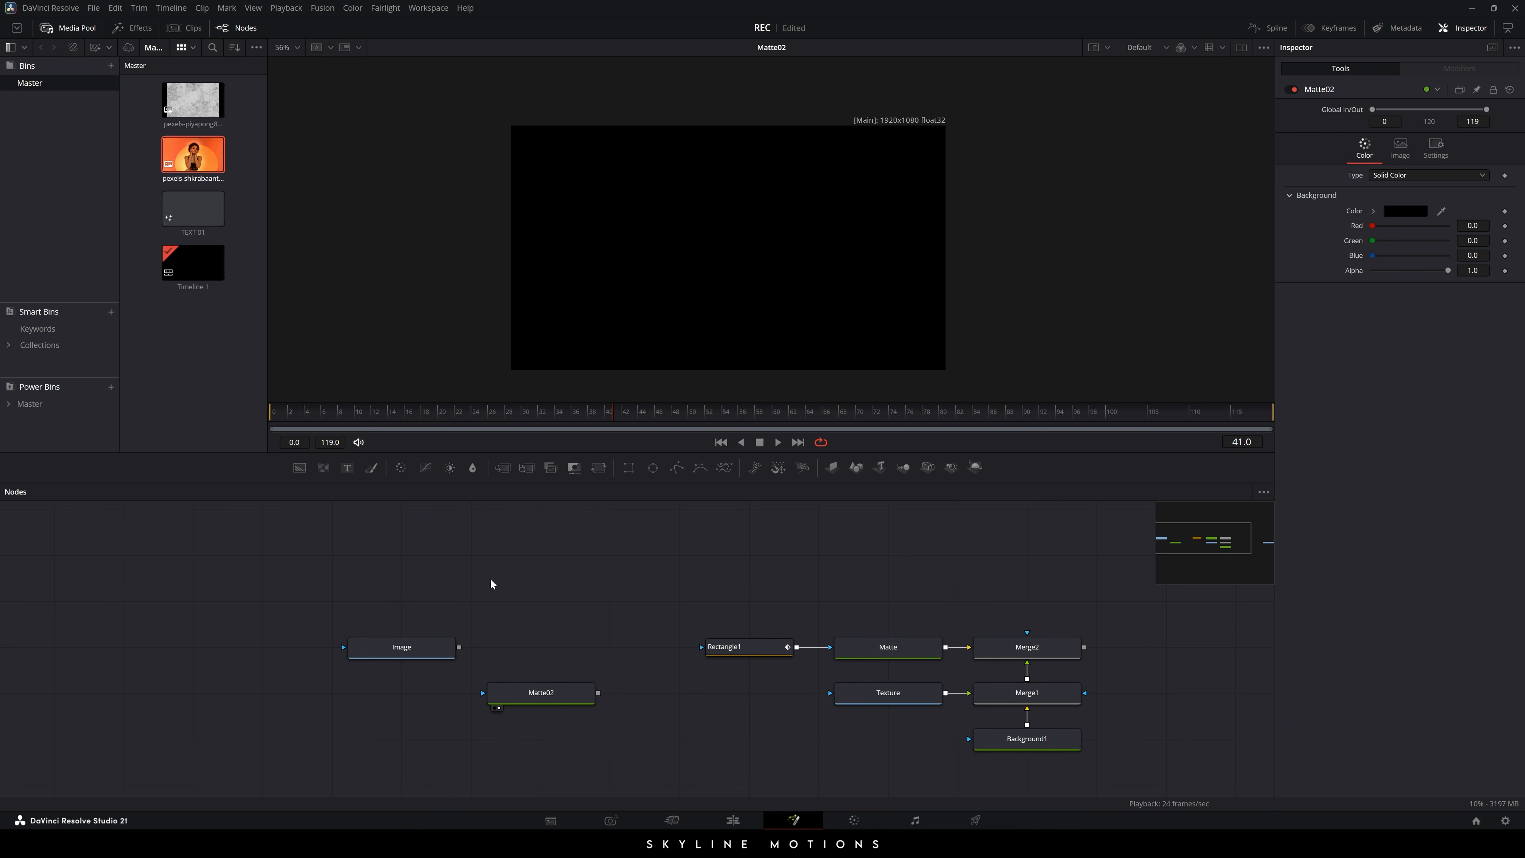
{"action": "left_click_drag", "start_coordinate": [502, 467], "coordinate": [558, 689]}
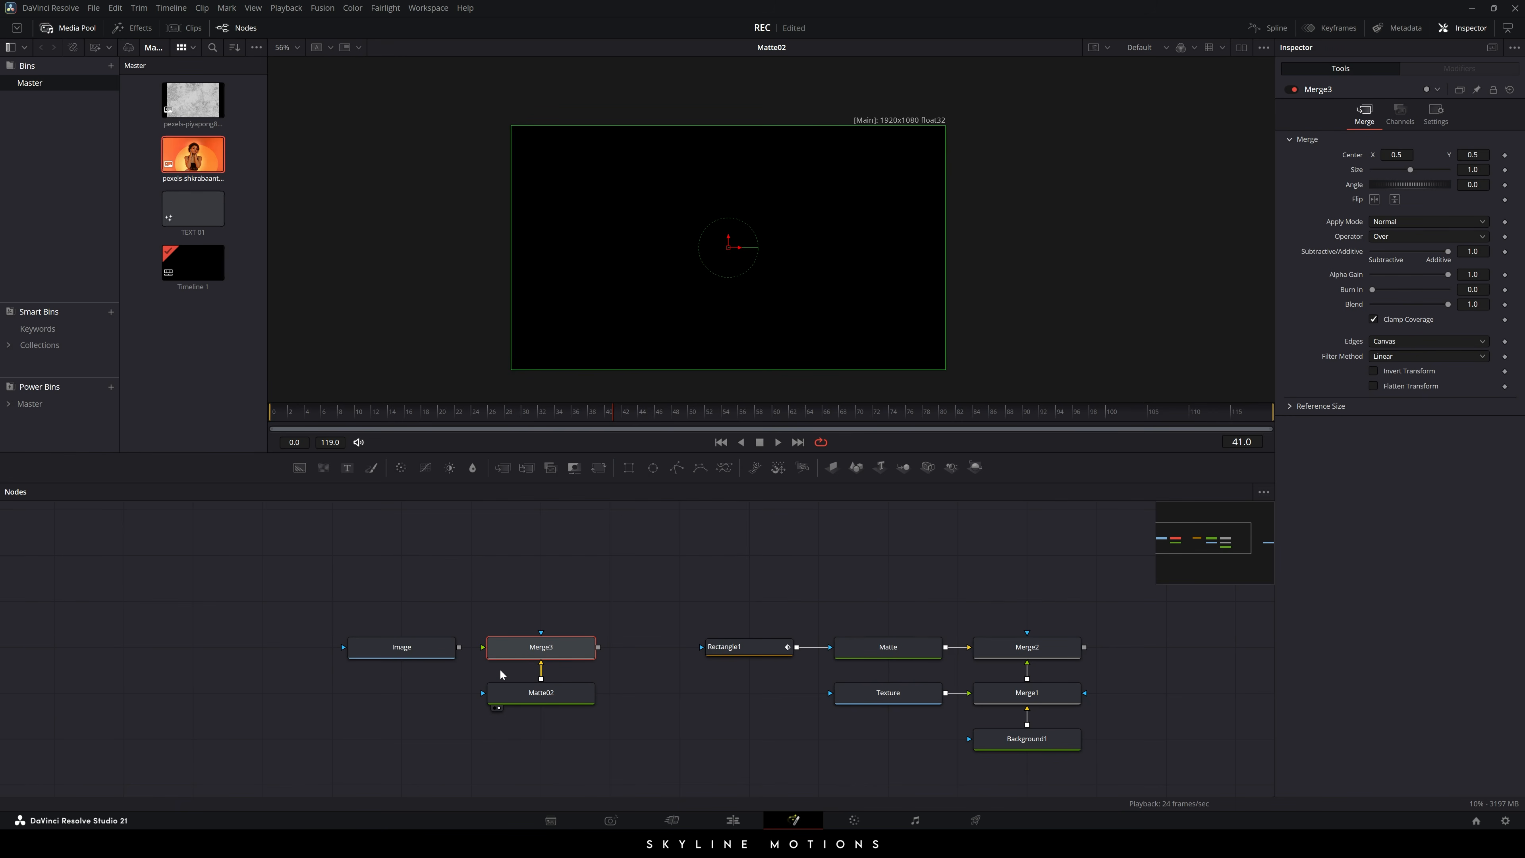
- Connect Matte02 as Merge3's background and show Merge3 in the viewer
{"action": "left_click_drag", "start_coordinate": [482, 649], "coordinate": [396, 645]}
{"action": "key", "text": "1"}
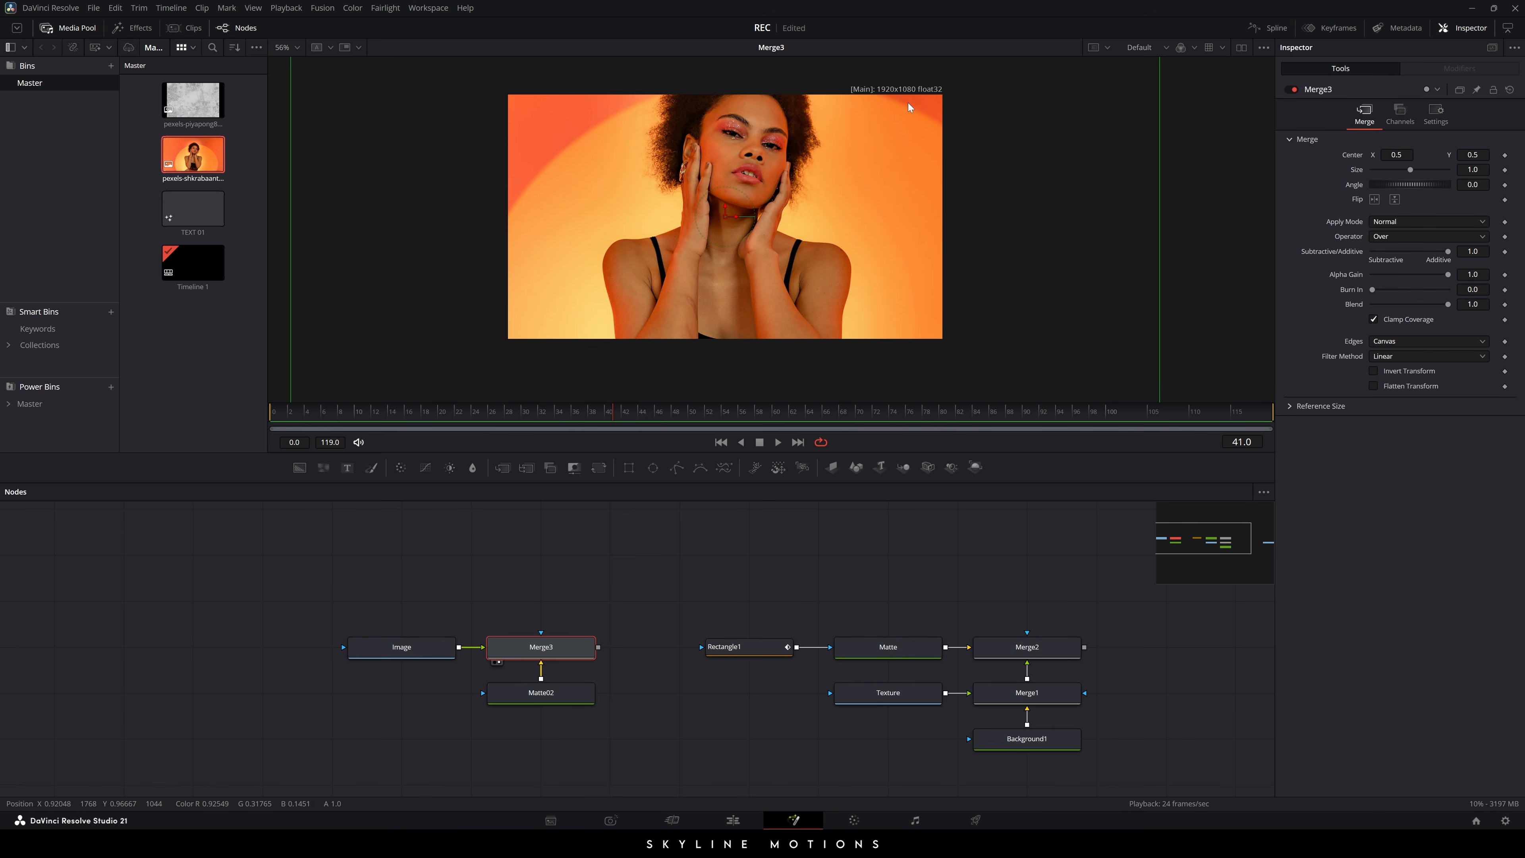
{"action": "left_click", "coordinate": [434, 650]}
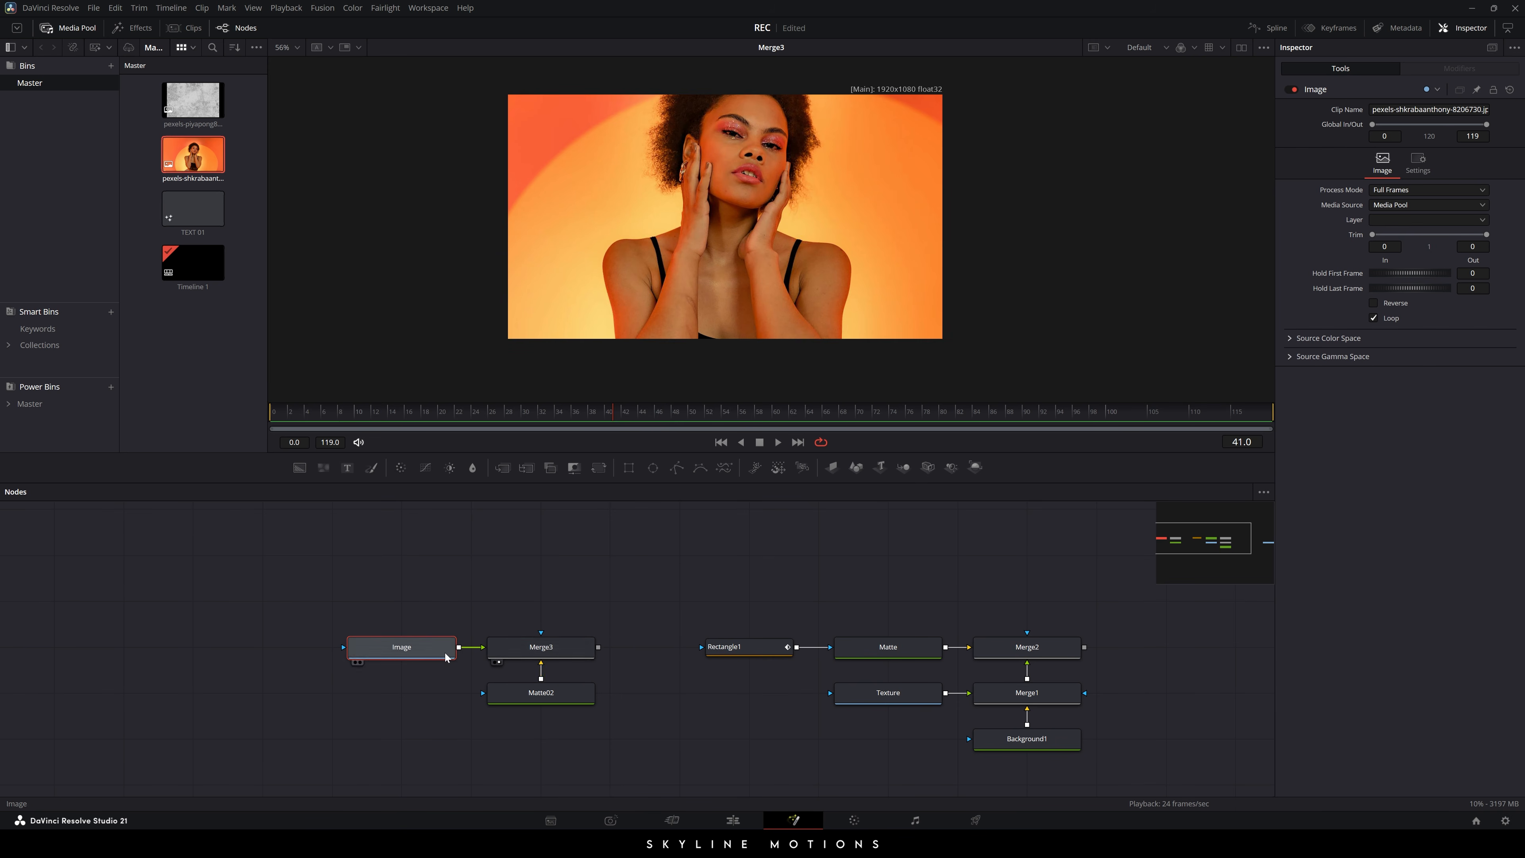
- Set Merge3's Size to 0.5 to scale the portrait down
{"action": "left_click", "coordinate": [514, 653]}
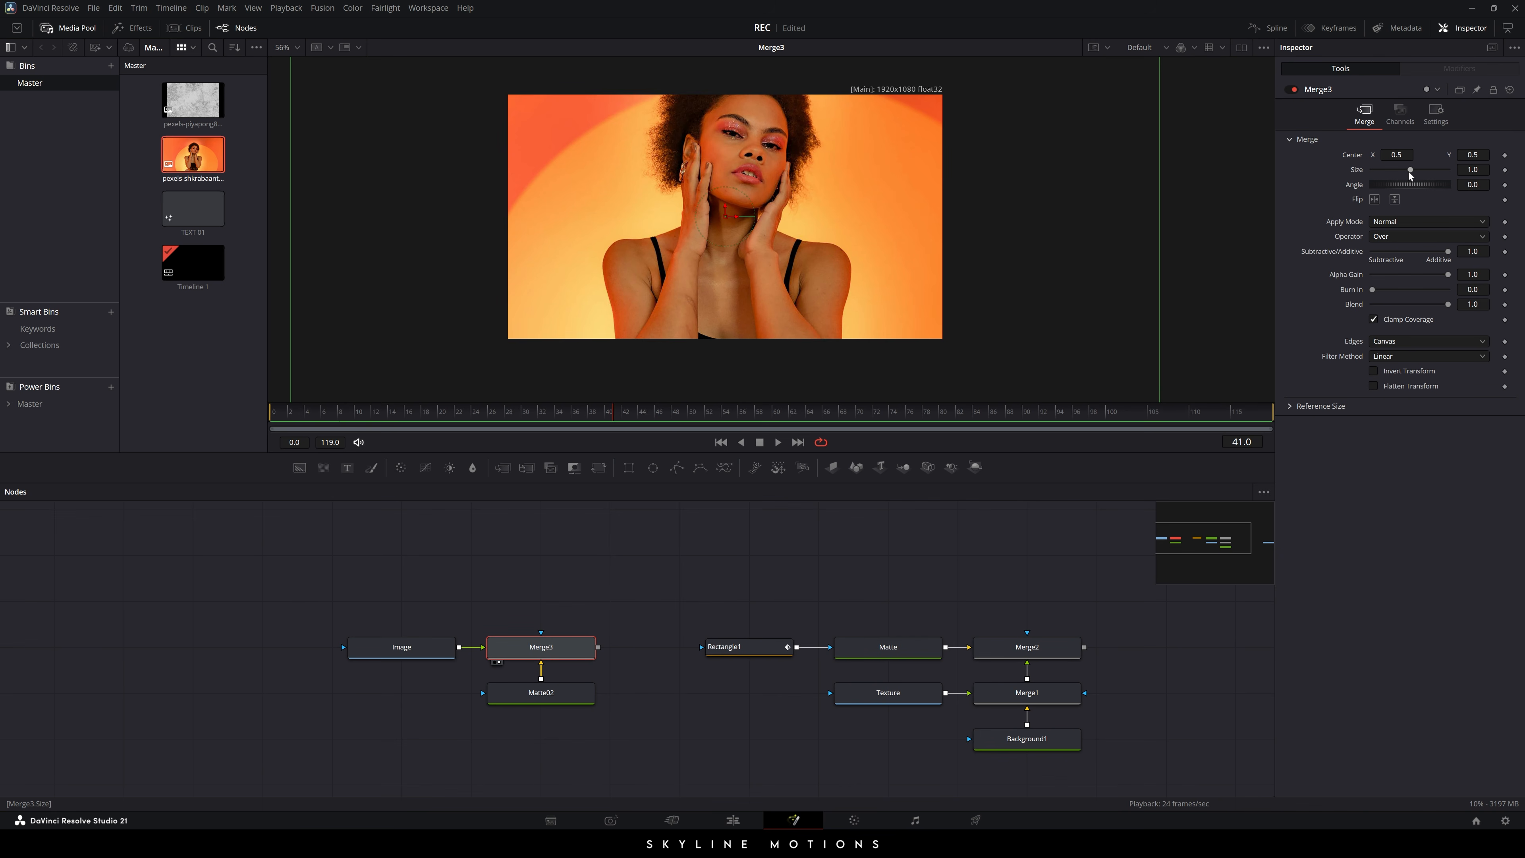
{"action": "left_click_drag", "start_coordinate": [1409, 172], "coordinate": [1391, 170]}
{"action": "double_click", "coordinate": [1473, 170]}
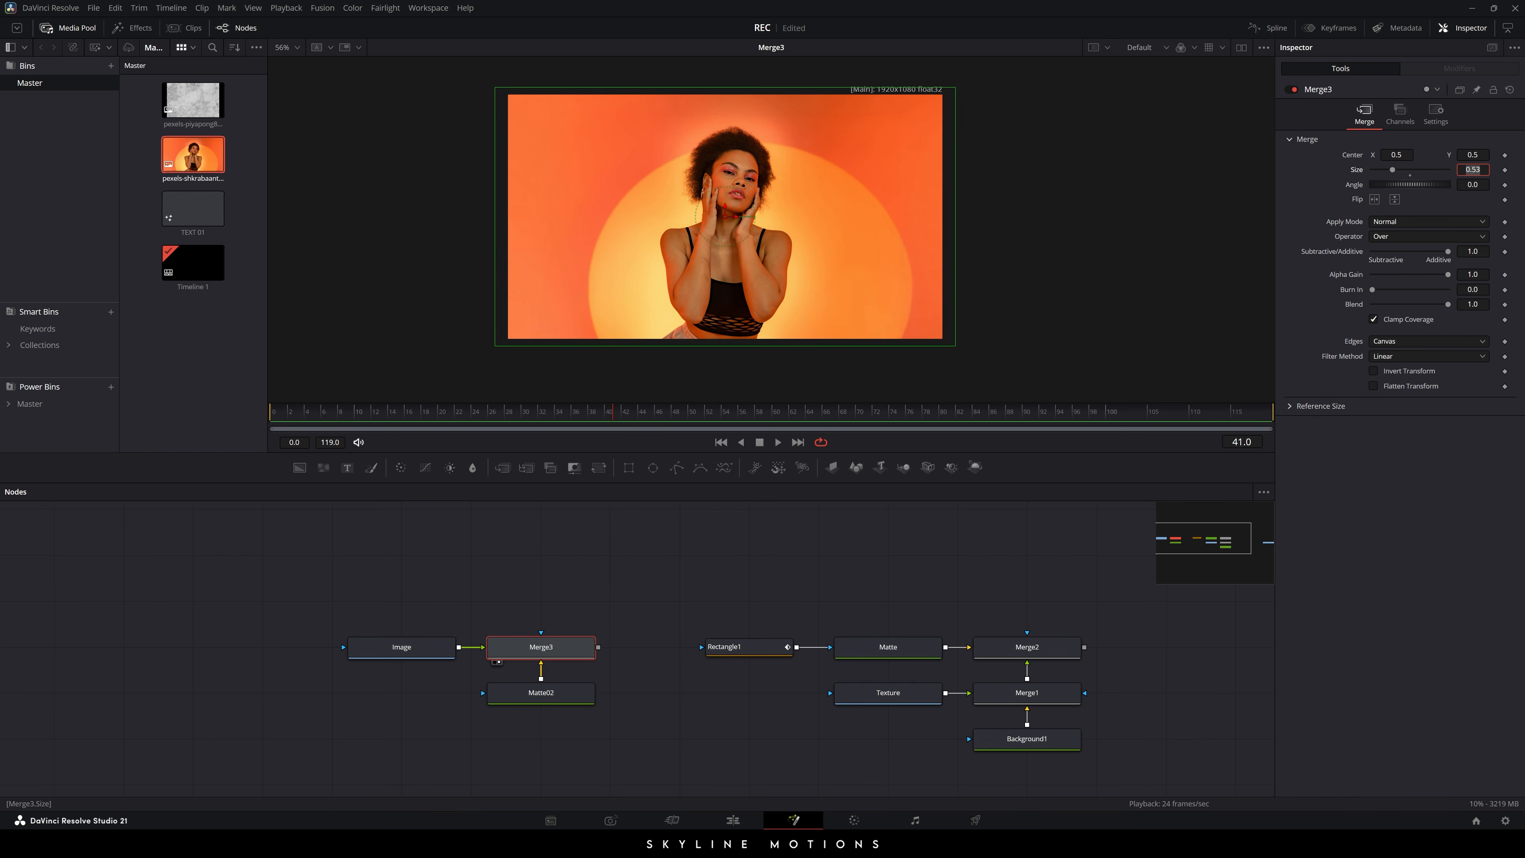
{"action": "type", "text": "0.5"}
{"action": "key", "text": "Return"}
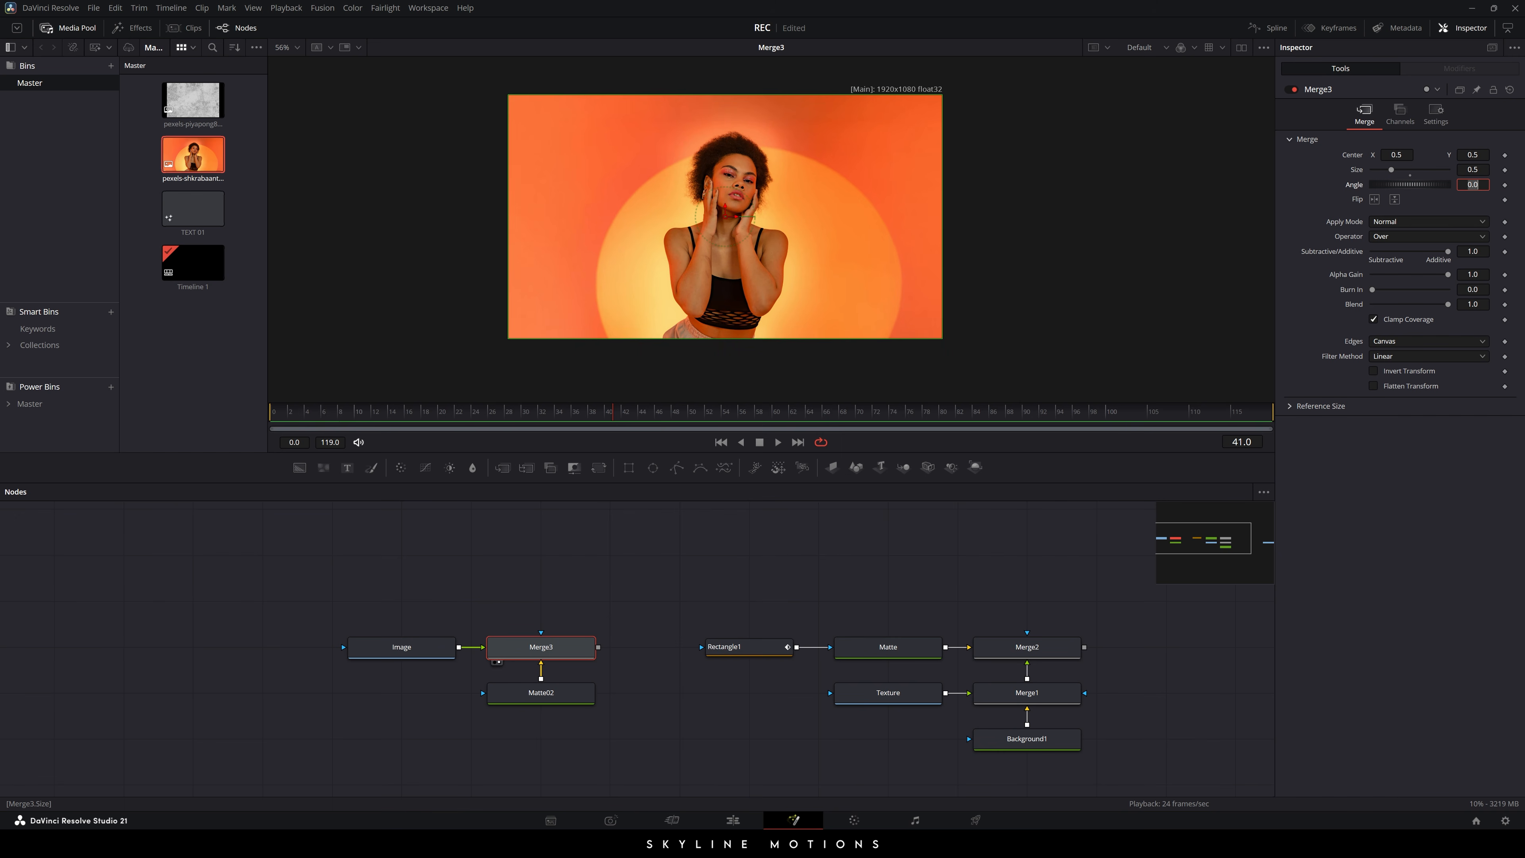
{"action": "left_click", "coordinate": [637, 581]}
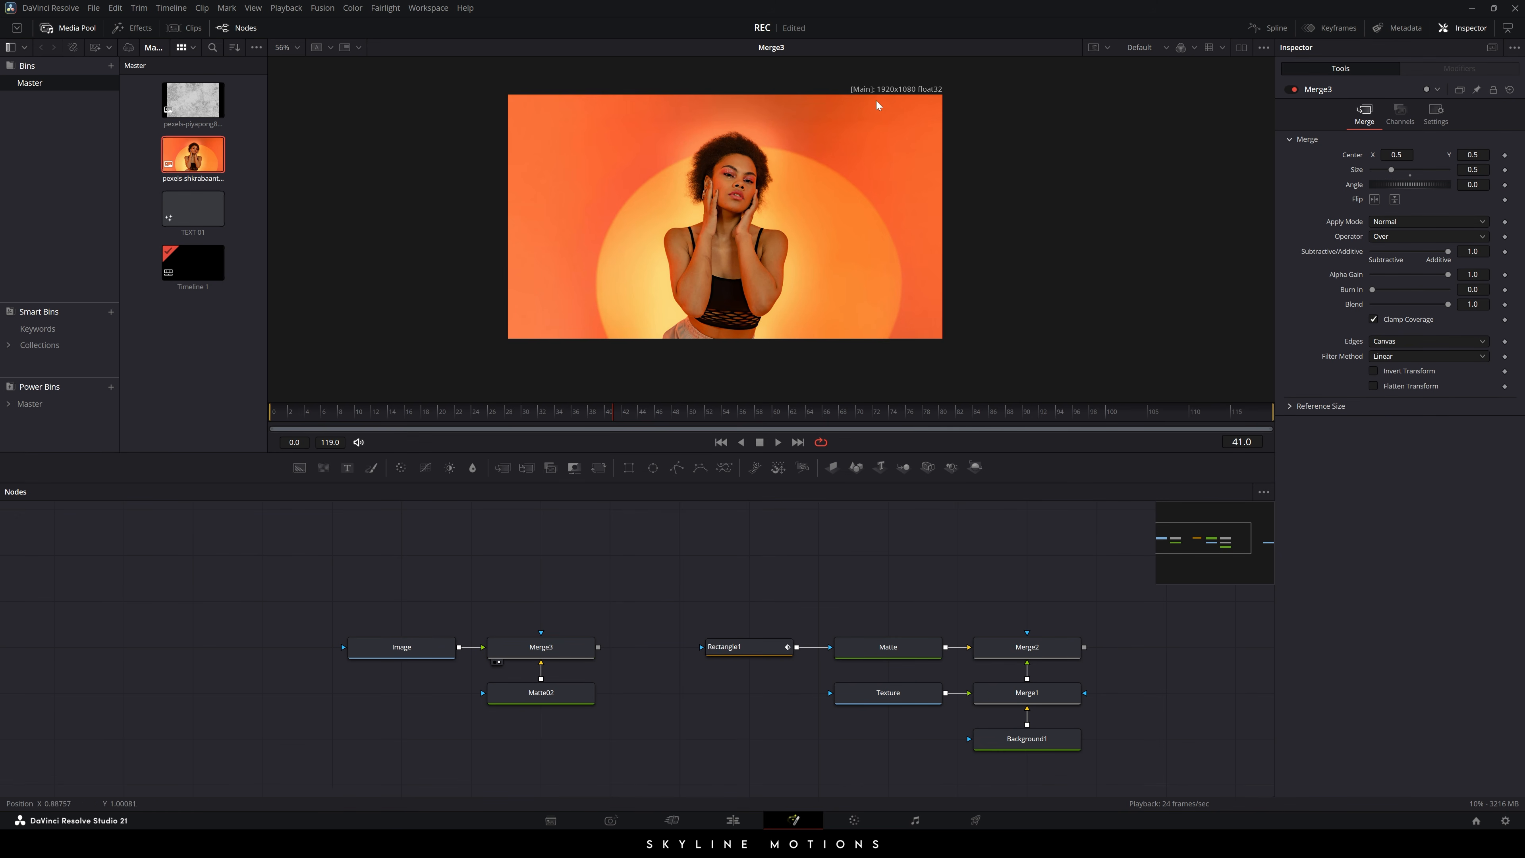
- Save the project and move the Image, Merge3 and Matte02 nodes left
{"action": "scroll", "coordinate": [887, 96], "scroll_direction": "up", "scroll_amount": 2}
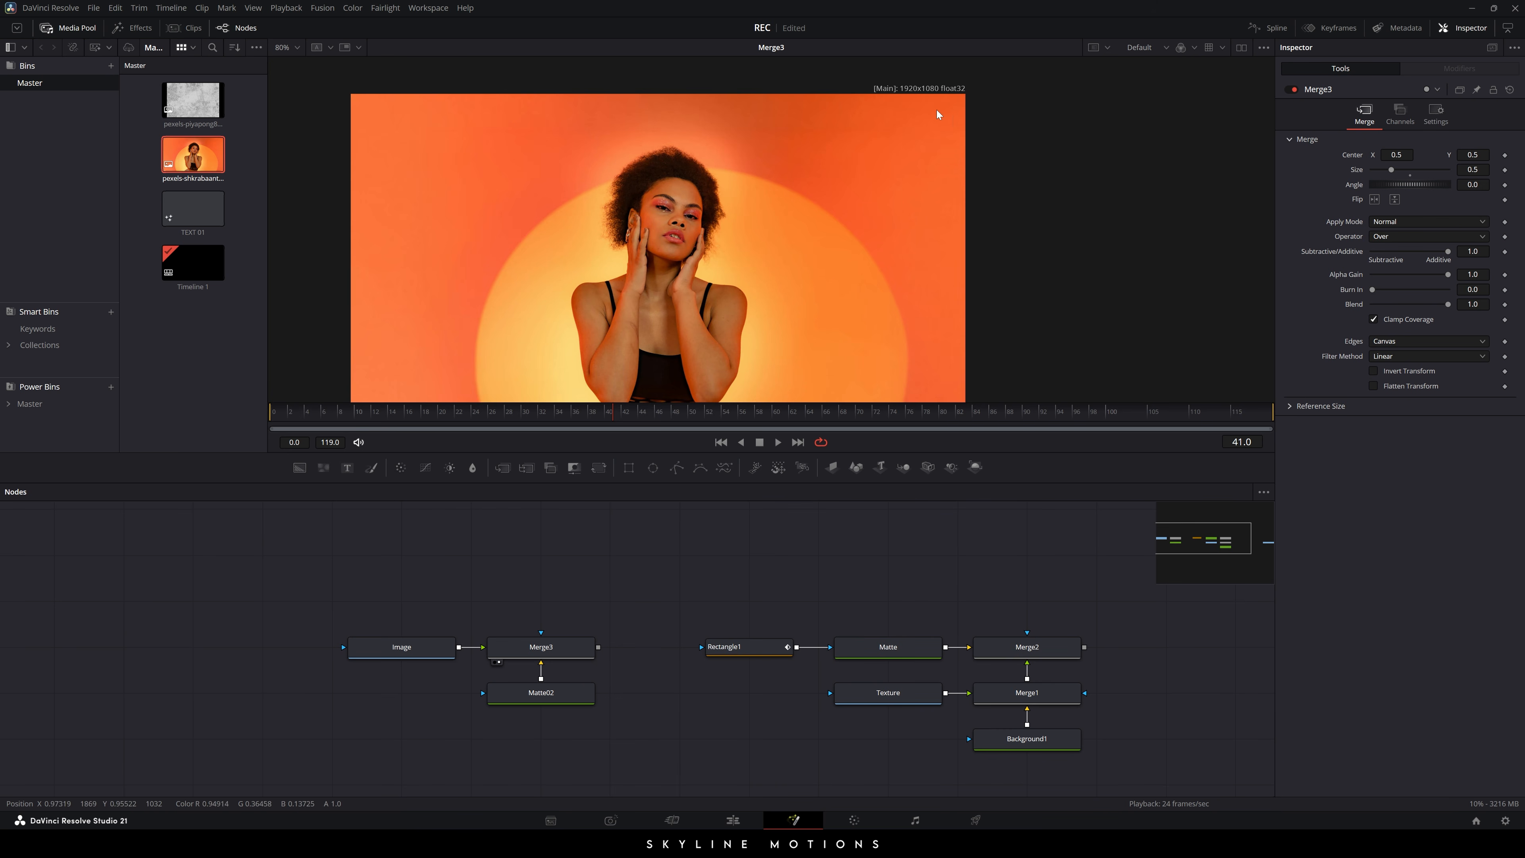
{"action": "left_click_drag", "start_coordinate": [796, 264], "coordinate": [881, 268]}
{"action": "key", "text": "ctrl+s"}
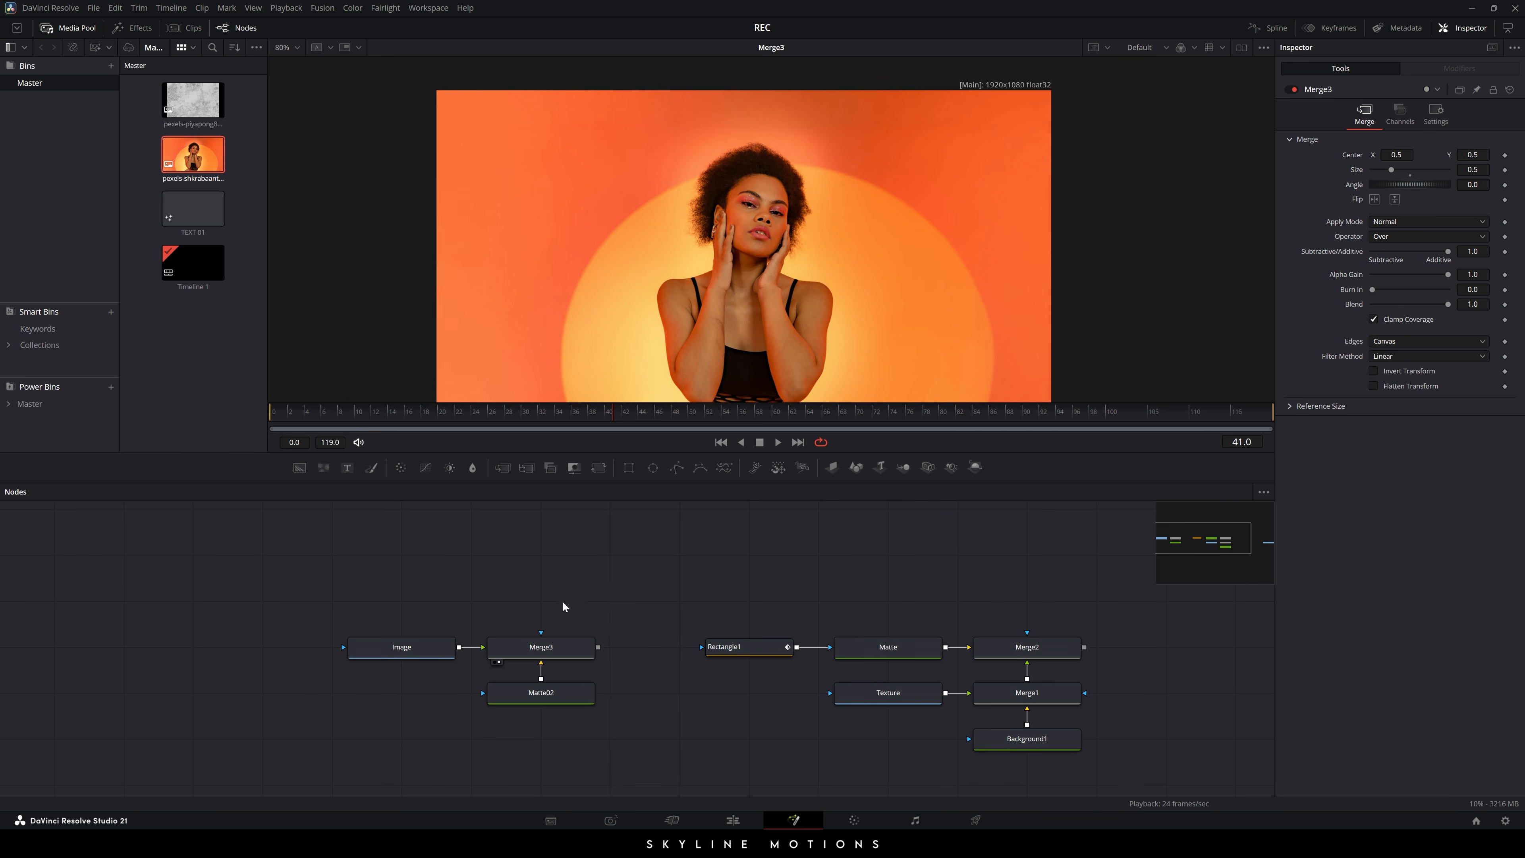
{"action": "left_click_drag", "start_coordinate": [564, 602], "coordinate": [333, 745]}
{"action": "left_click_drag", "start_coordinate": [536, 653], "coordinate": [397, 654]}
- Add a Transform node after Merge3 and rename it Controller
{"action": "left_click", "coordinate": [438, 656]}
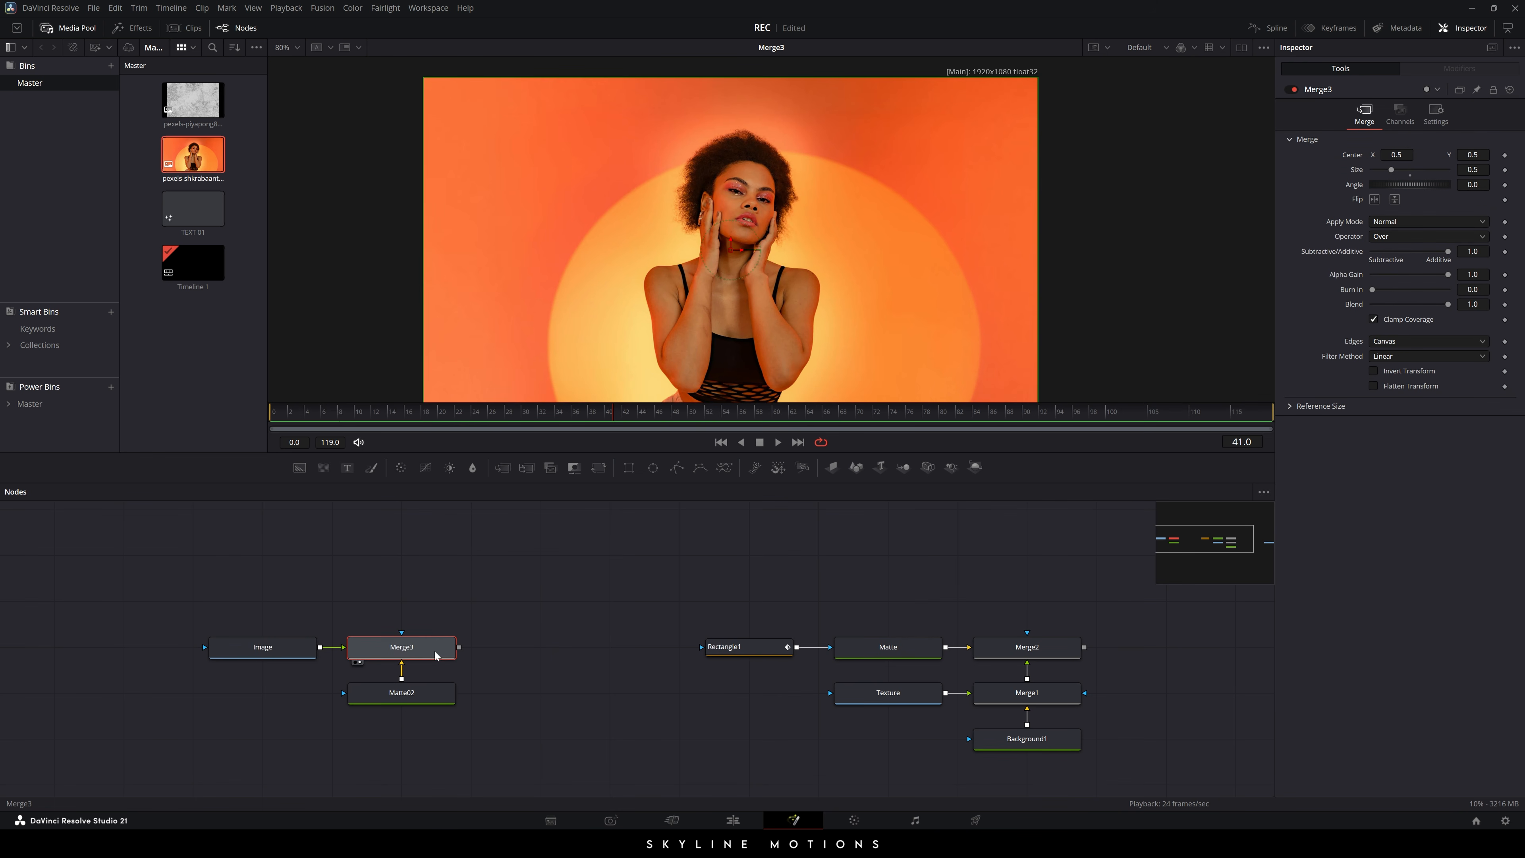
{"action": "left_click", "coordinate": [598, 468]}
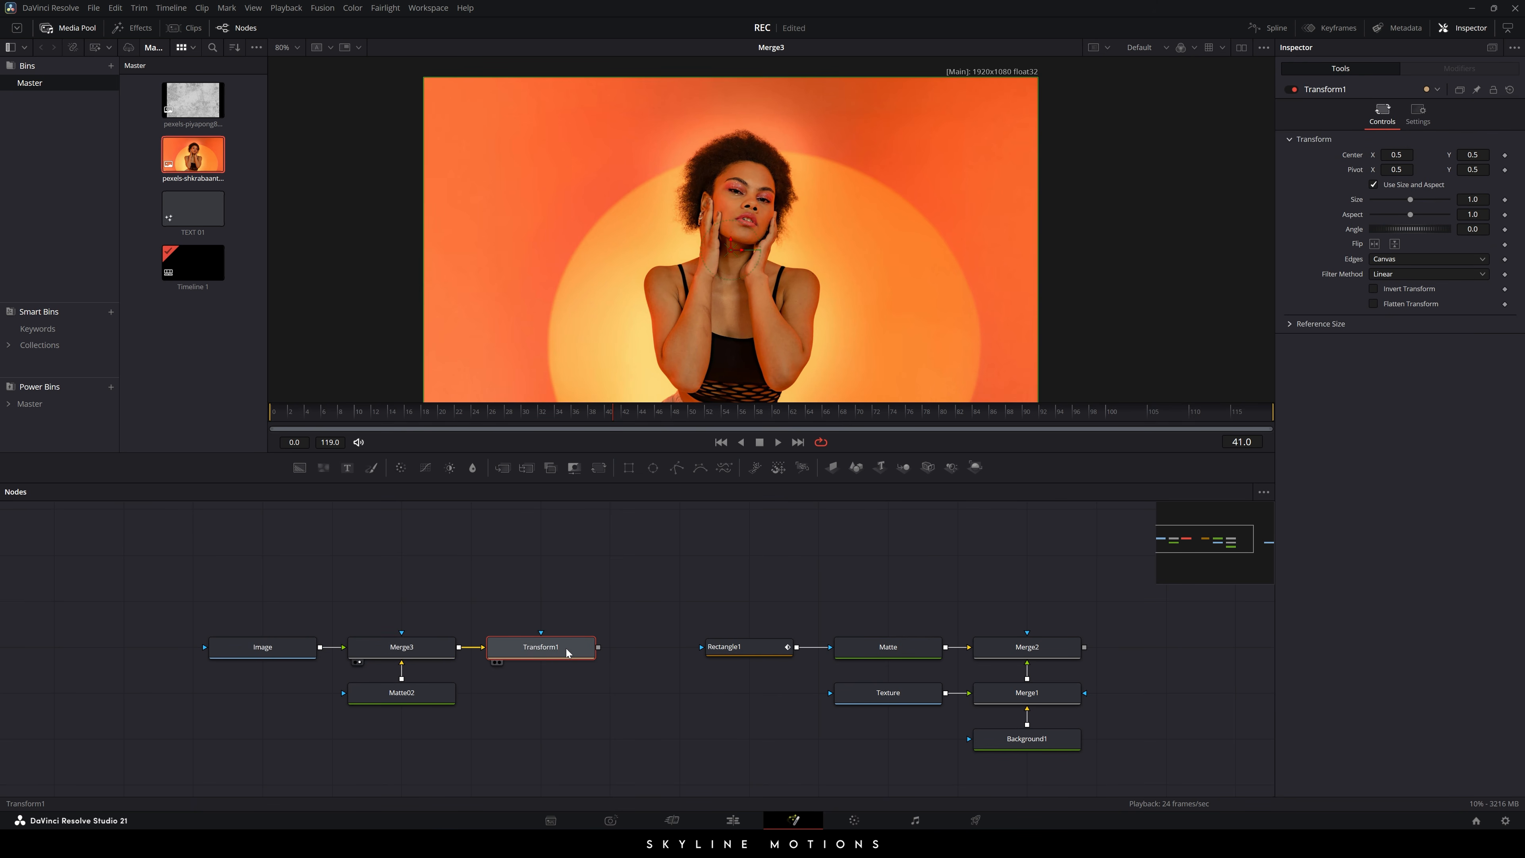
{"action": "key", "text": "F2"}
{"action": "type", "text": "Controll"}
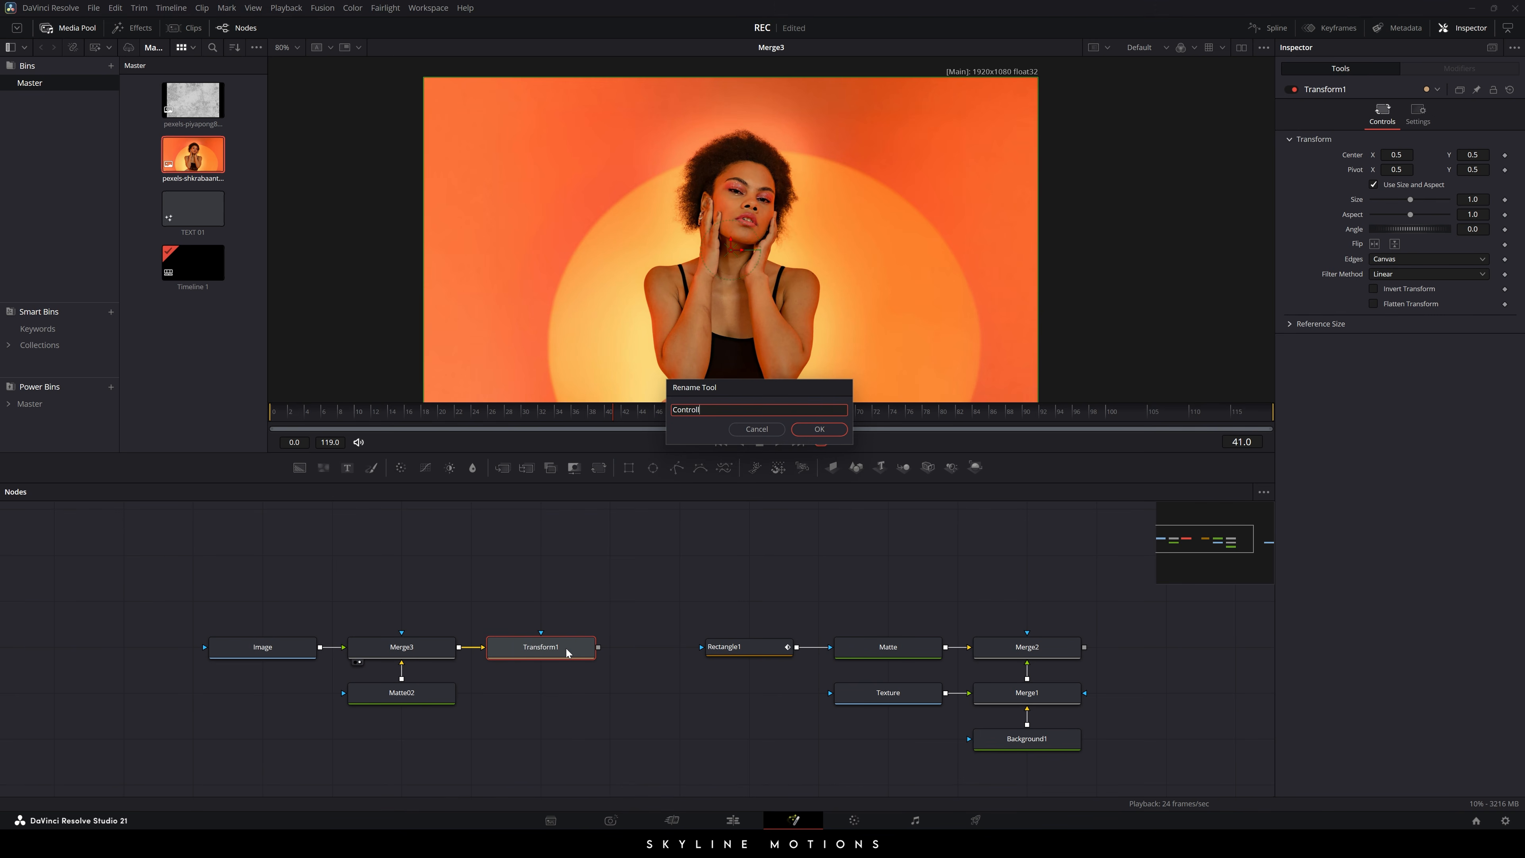
{"action": "type", "text": "er"}
{"action": "key", "text": "Return"}
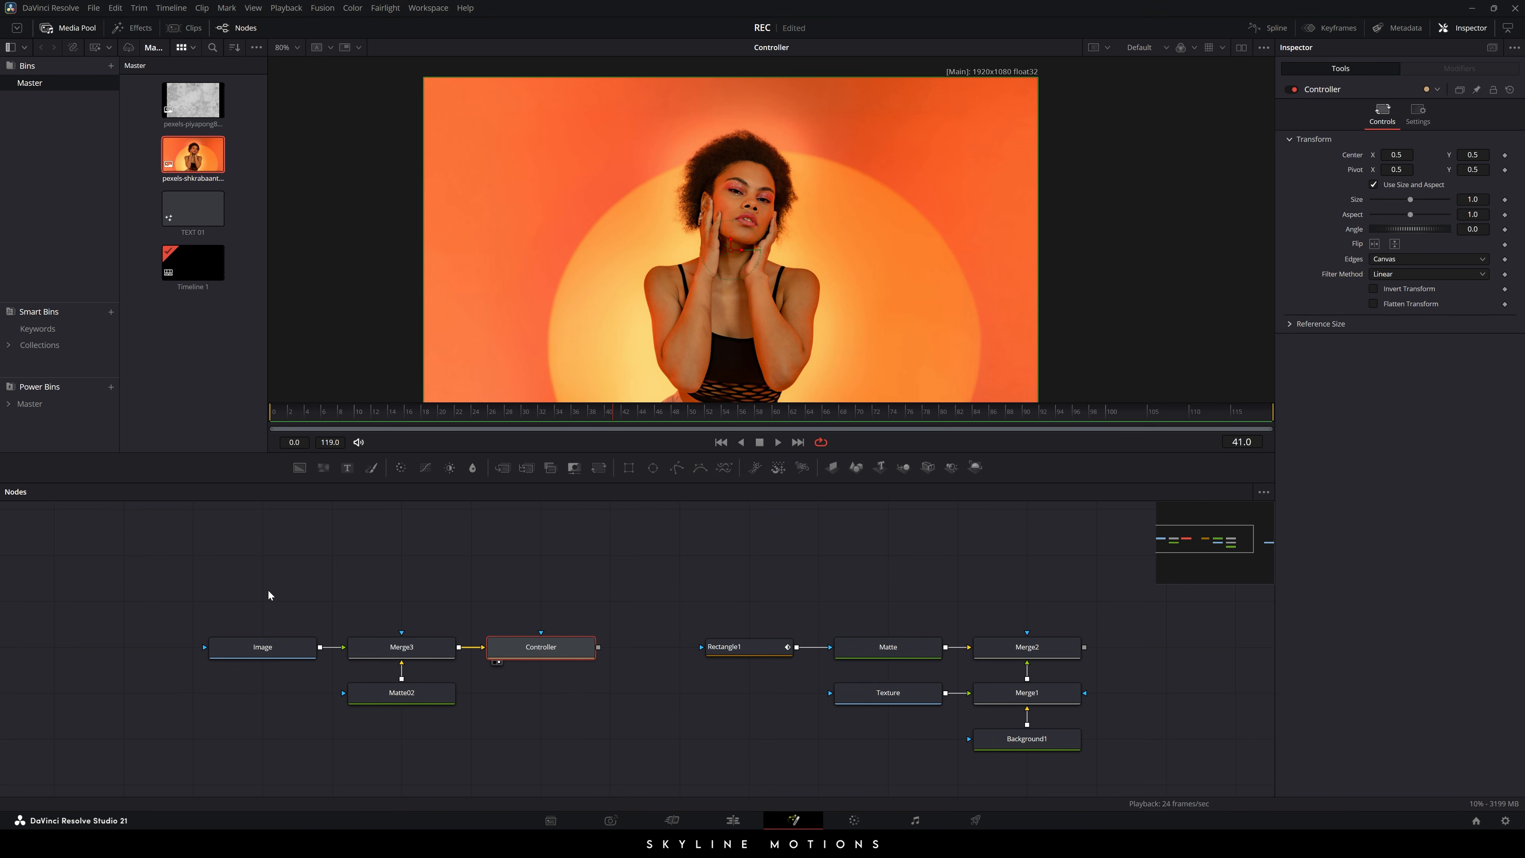
- Shift the four portrait-branch nodes further left and deselect them
{"action": "left_click_drag", "start_coordinate": [268, 595], "coordinate": [541, 702]}
{"action": "left_click_drag", "start_coordinate": [576, 654], "coordinate": [437, 654]}
{"action": "left_click", "coordinate": [506, 627]}
{"action": "left_click_drag", "start_coordinate": [512, 604], "coordinate": [525, 602]}
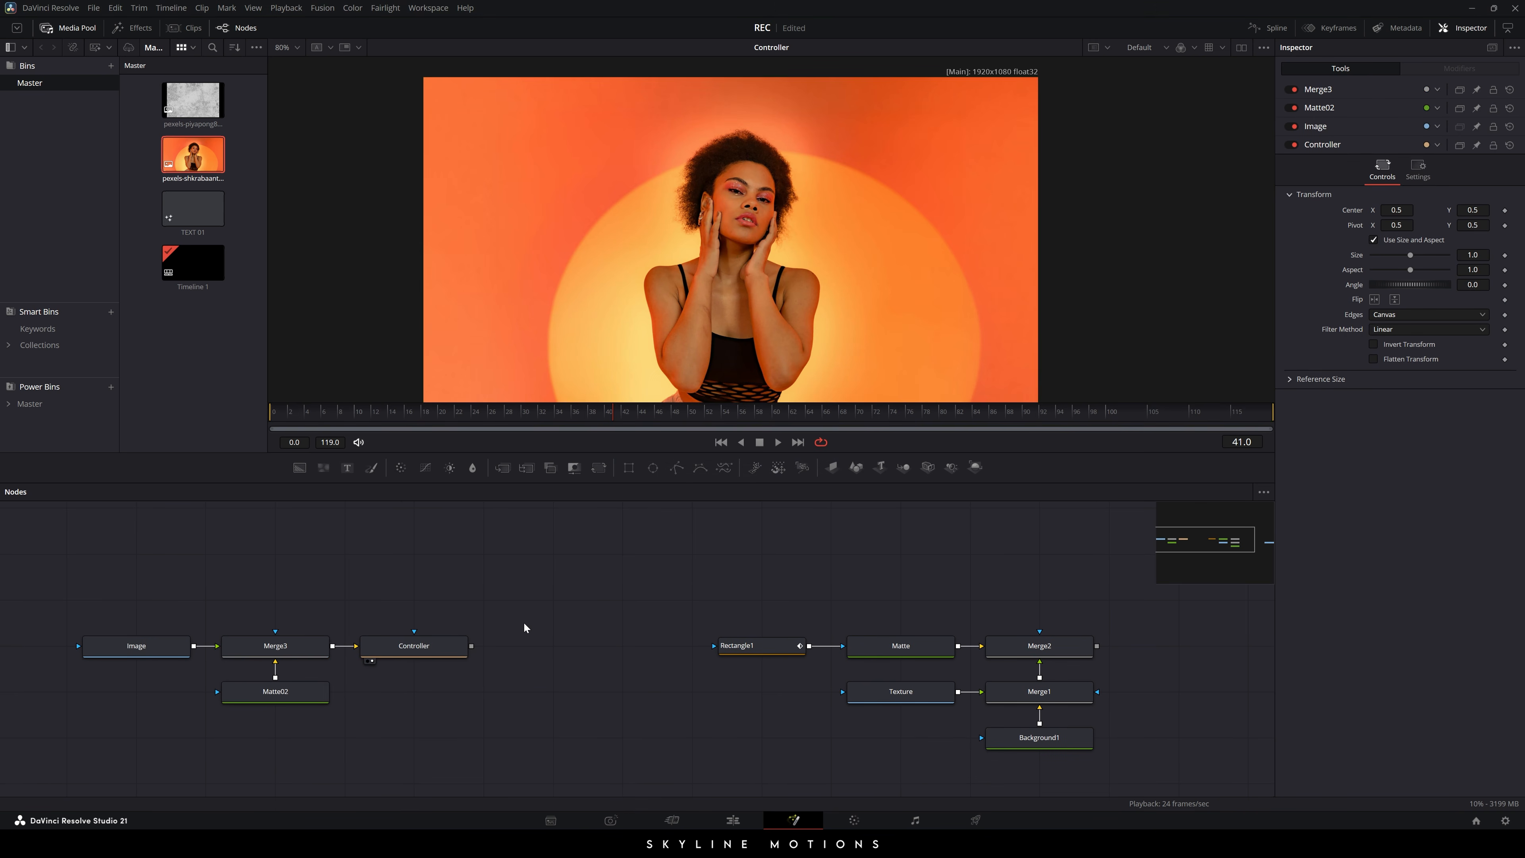
- Add a Transform node named Zoom after Controller and move the playhead to frame 119
{"action": "left_click", "coordinate": [426, 654]}
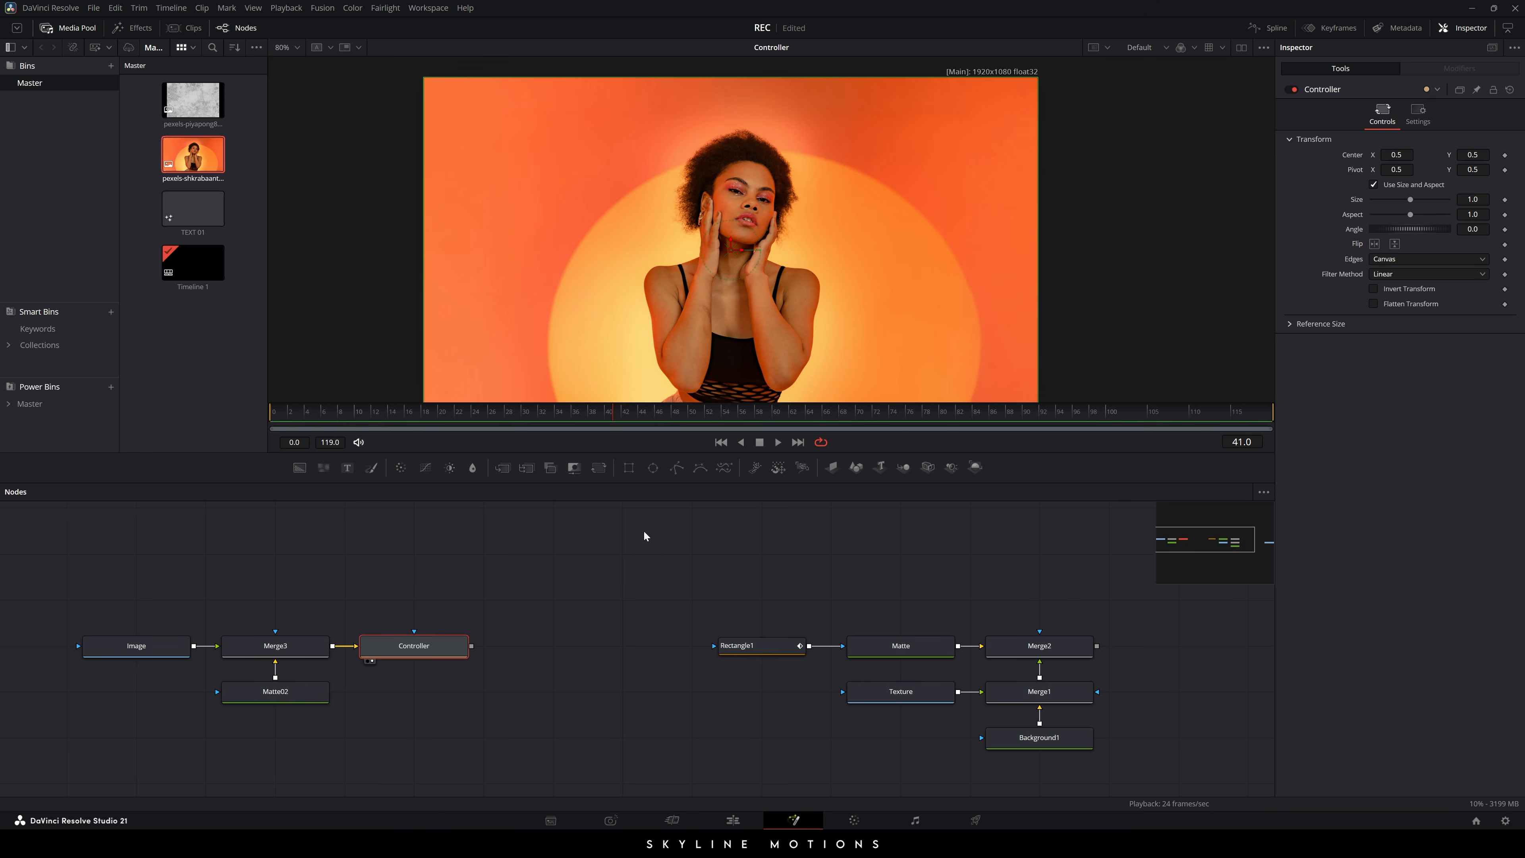
{"action": "left_click", "coordinate": [598, 472]}
{"action": "mouse_move", "coordinate": [536, 642]}
{"action": "left_mouse_down"}
{"action": "mouse_move", "coordinate": [564, 558]}
{"action": "mouse_move", "coordinate": [558, 653]}
{"action": "left_mouse_up"}
{"action": "key", "text": "F2"}
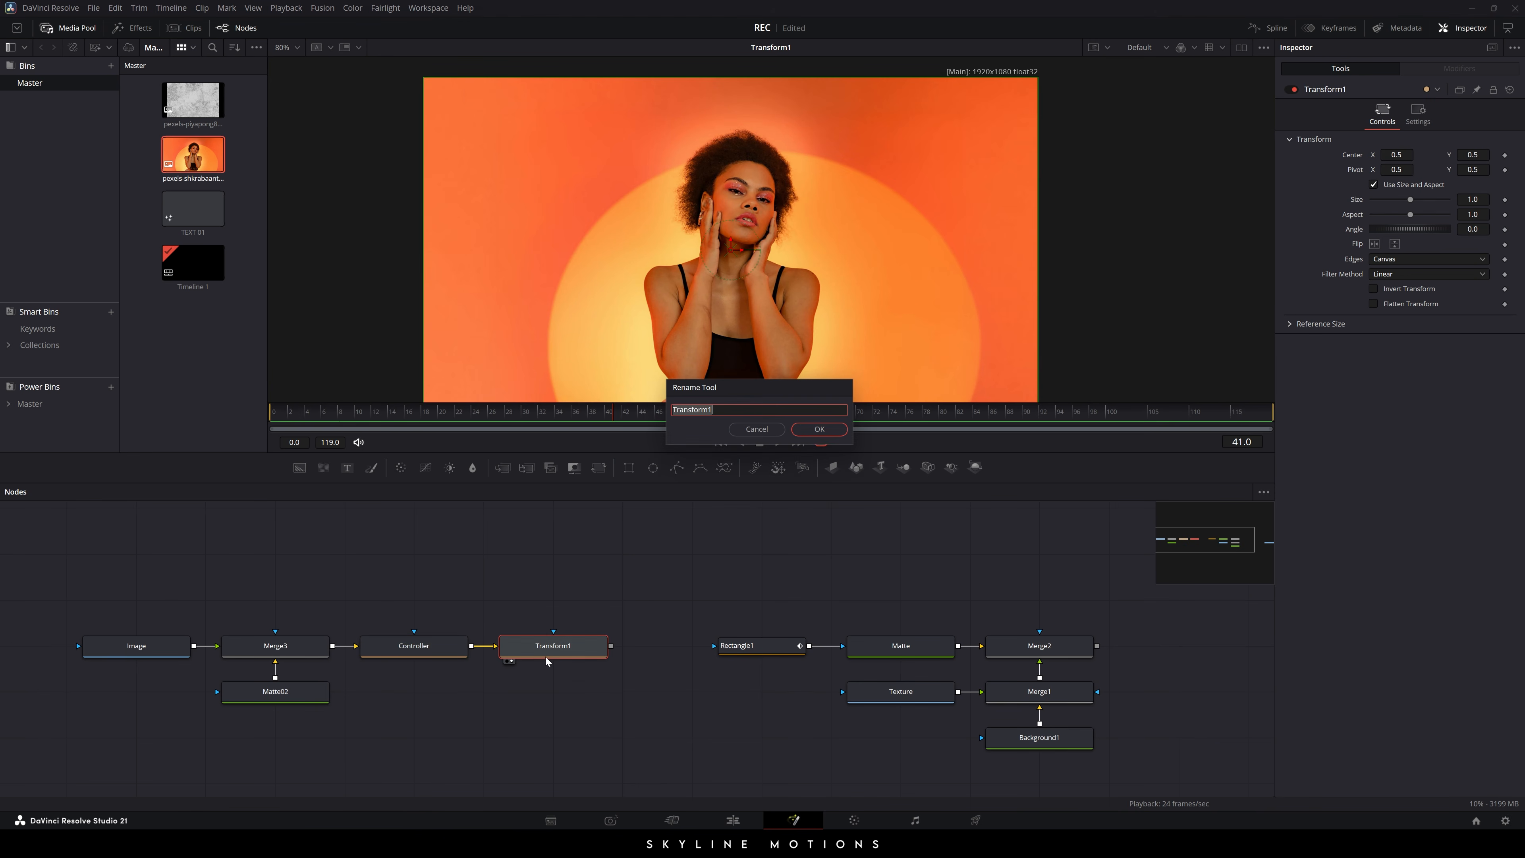
{"action": "type", "text": "Zoom"}
{"action": "key", "text": "Return"}
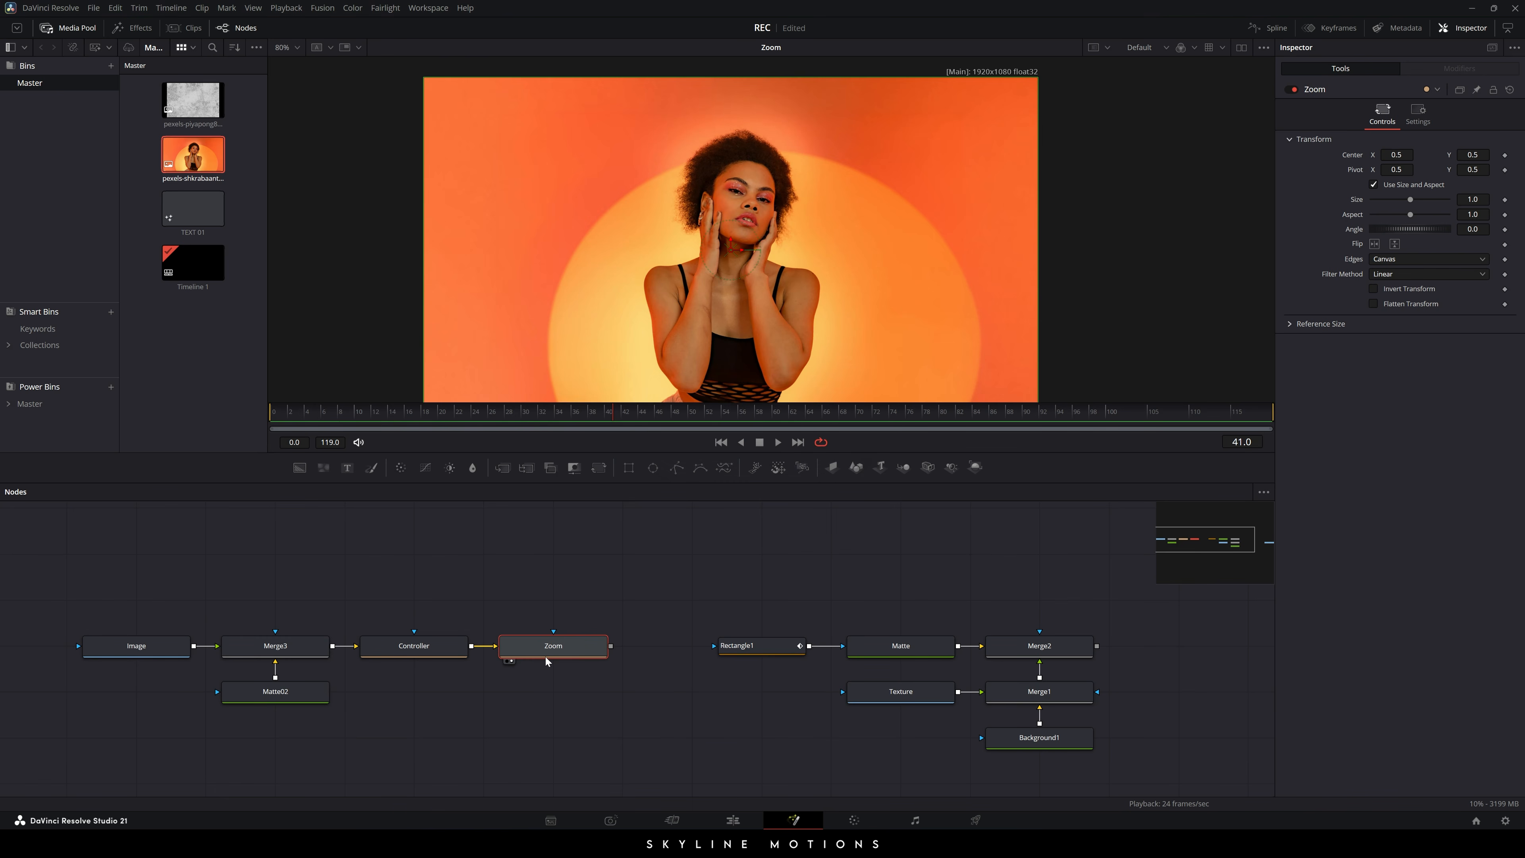
{"action": "left_click_drag", "start_coordinate": [564, 607], "coordinate": [597, 599]}
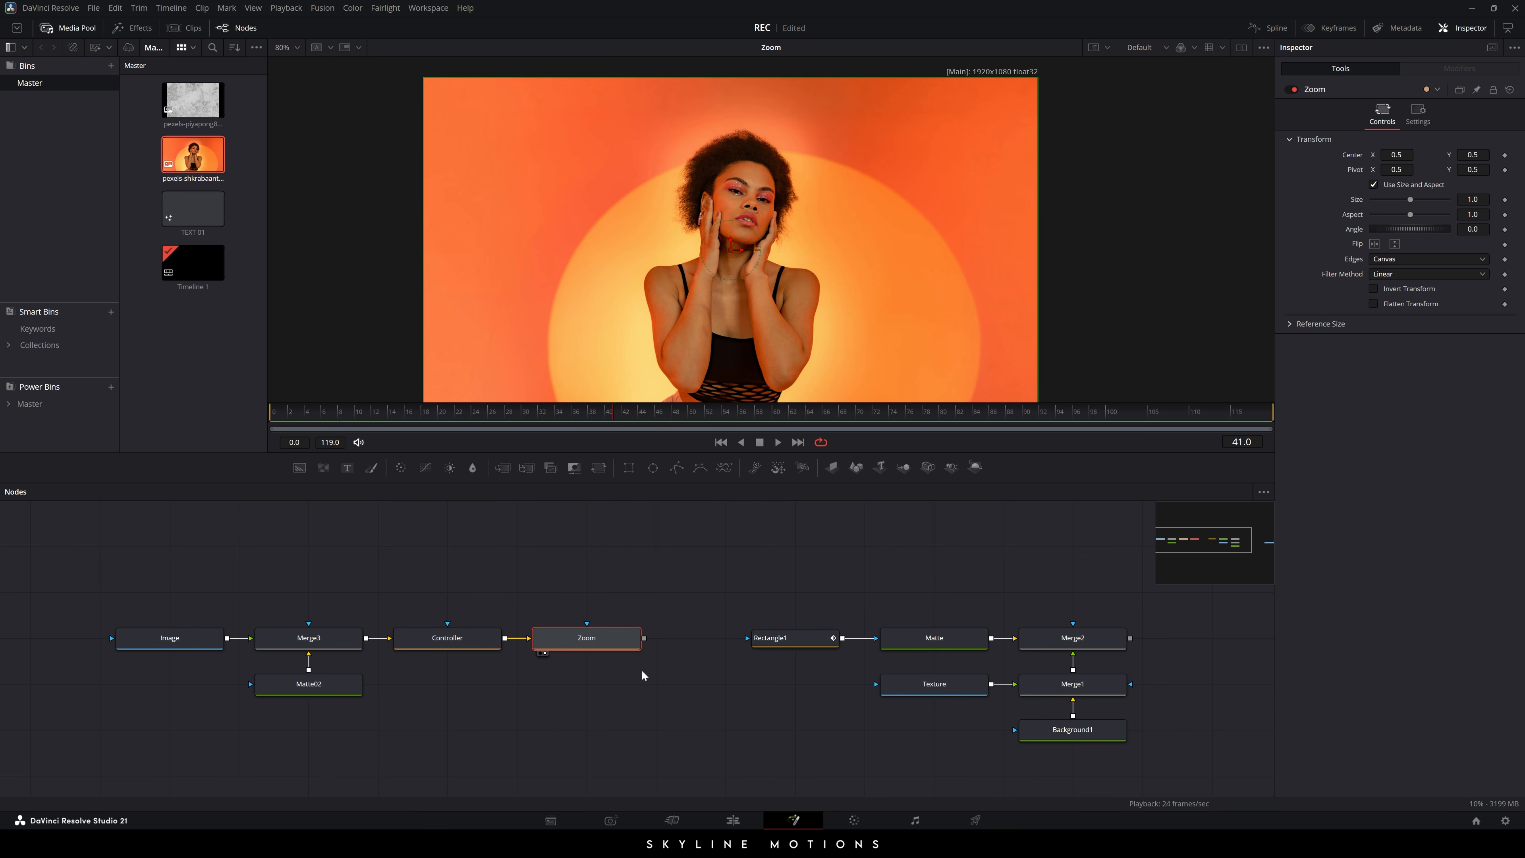
{"action": "left_click_drag", "start_coordinate": [1022, 420], "coordinate": [1276, 422]}
- Animate Zoom's Size from 1.25 at the start to 1.0 at frame 119, and play it
{"action": "right_click", "coordinate": [1352, 199]}
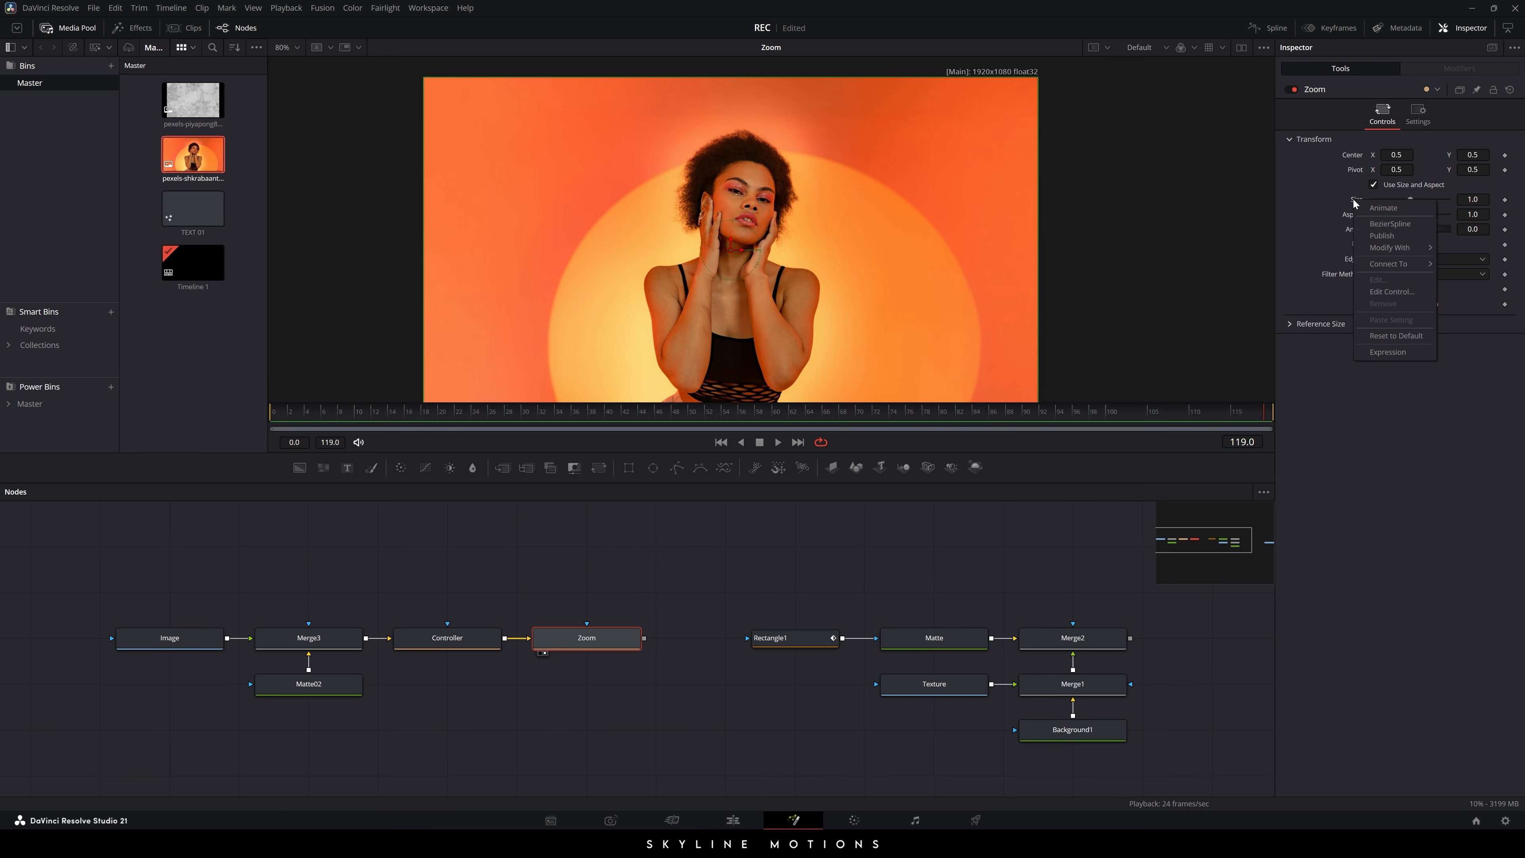
{"action": "left_click", "coordinate": [1375, 210]}
{"action": "left_click_drag", "start_coordinate": [881, 407], "coordinate": [312, 430]}
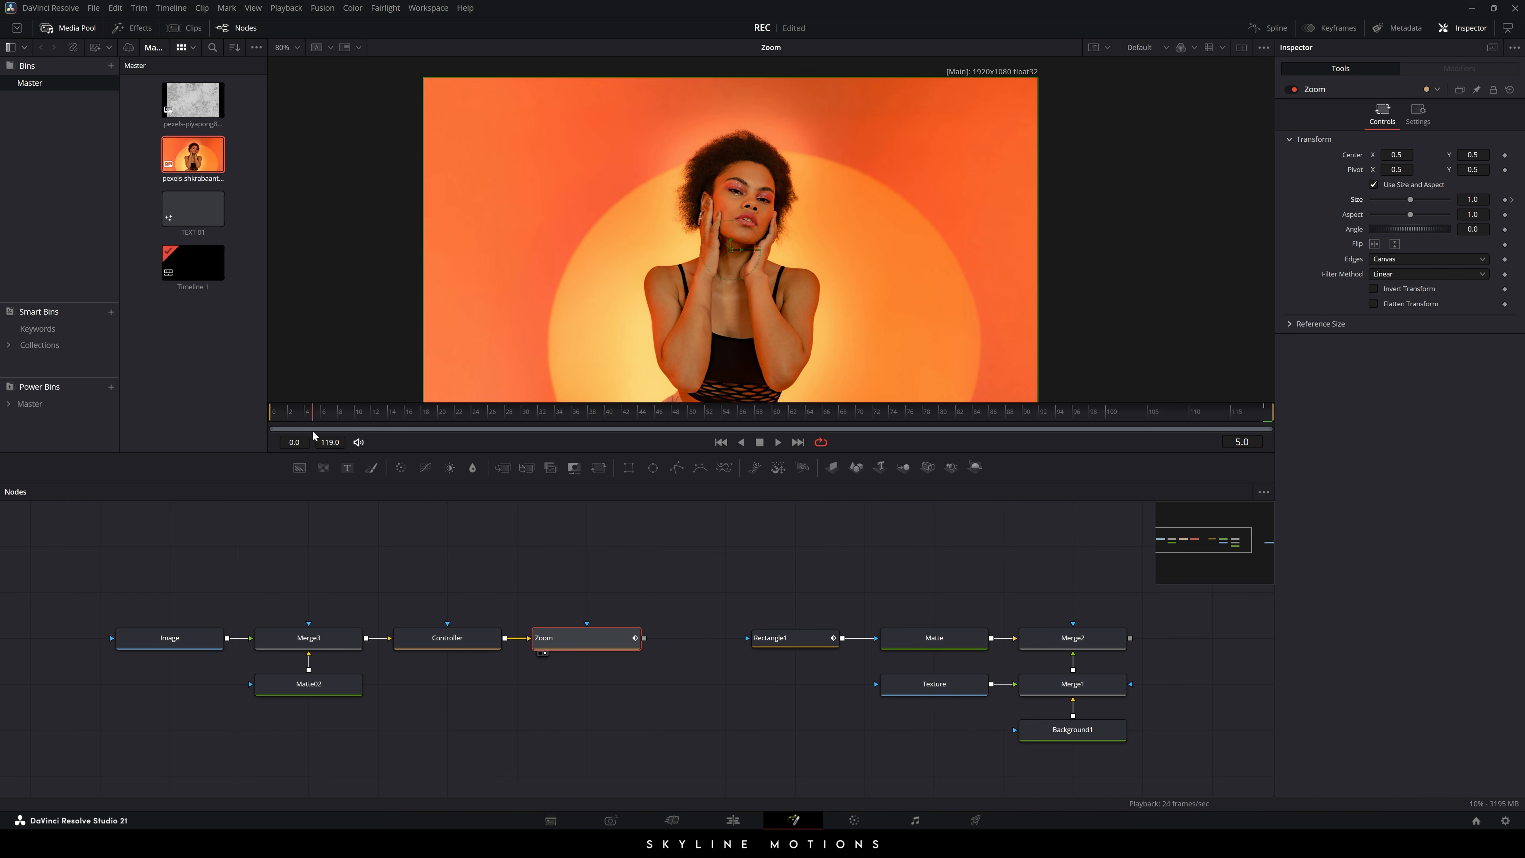
{"action": "left_click", "coordinate": [1472, 199]}
{"action": "type", "text": "1.25"}
{"action": "key", "text": "Tab"}
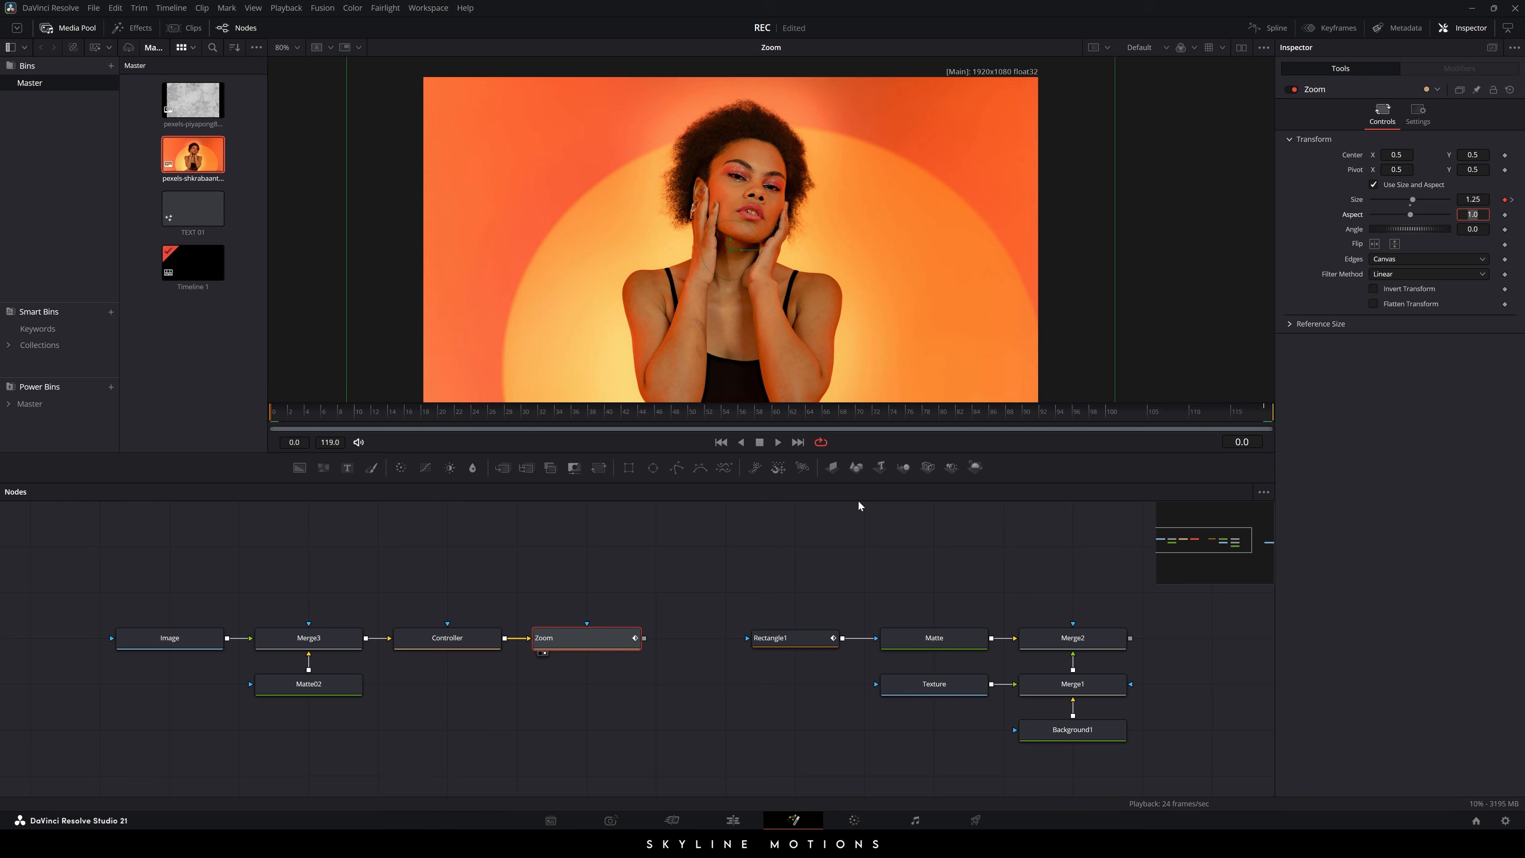
{"action": "left_click", "coordinate": [772, 443]}
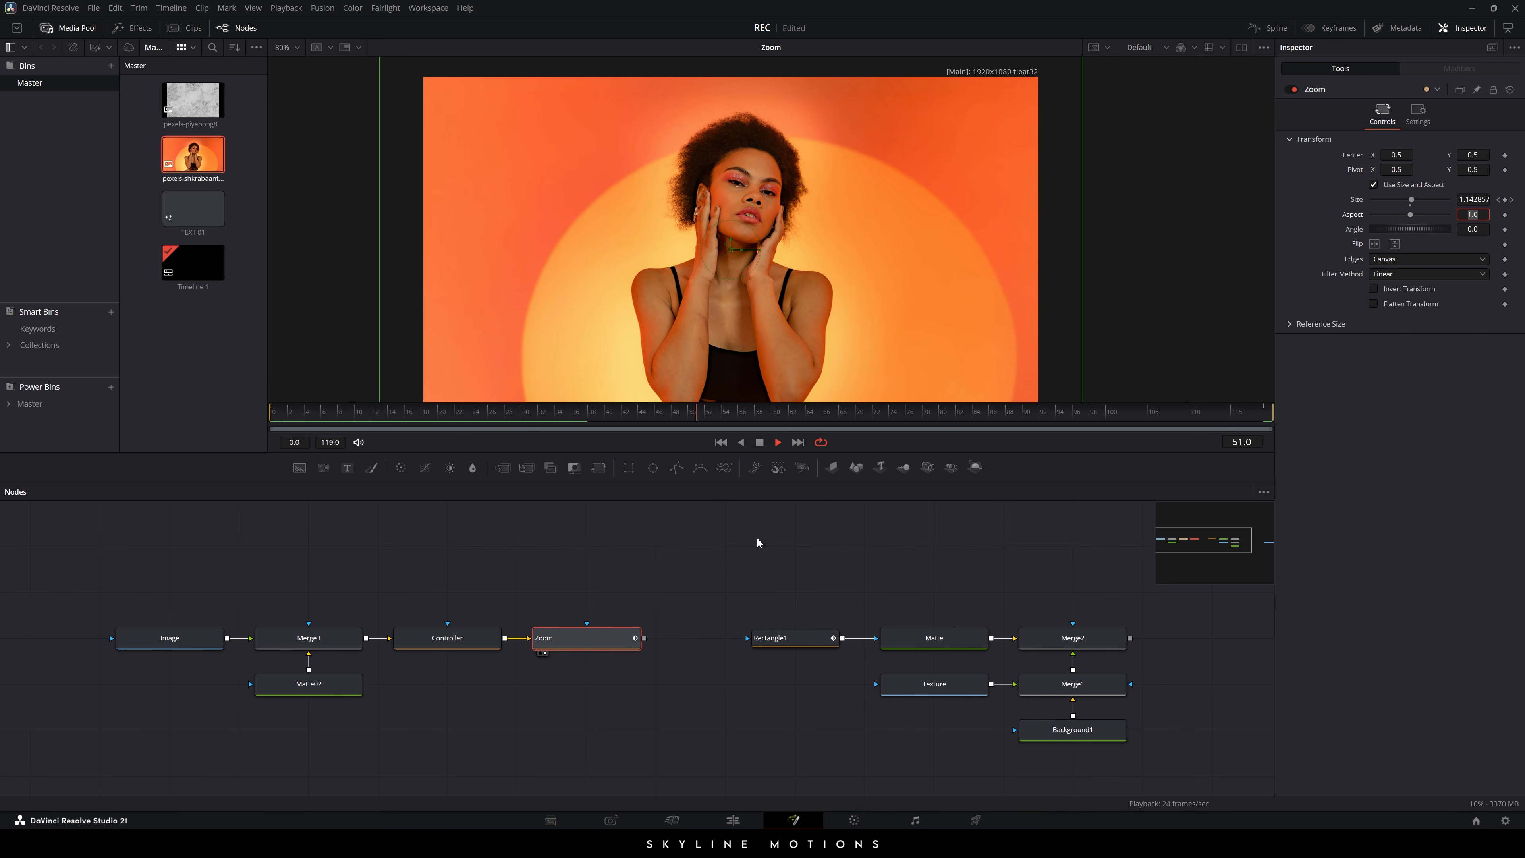
{"action": "key", "text": "space"}
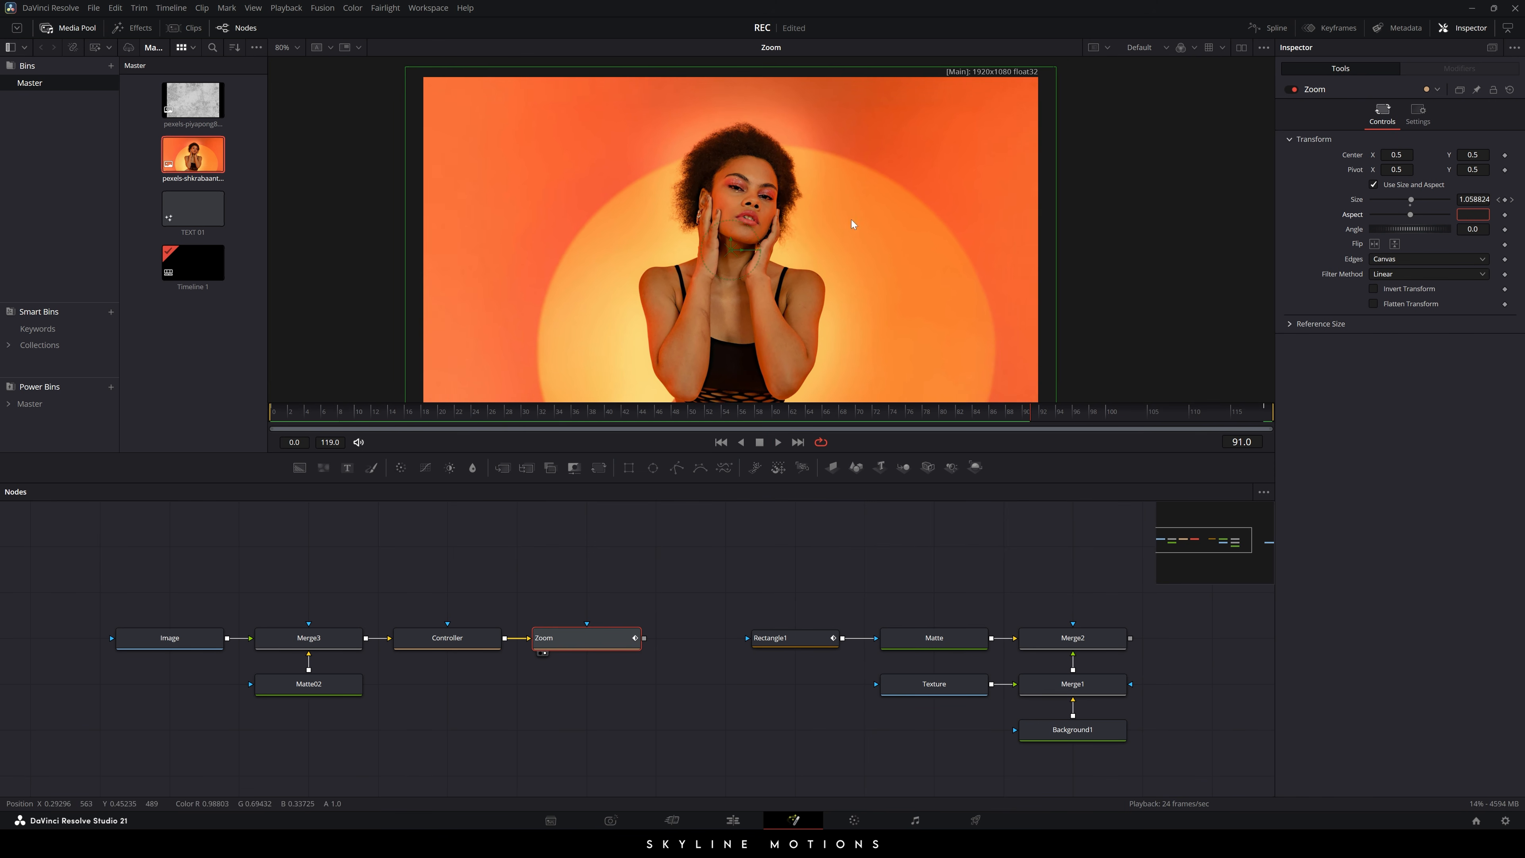
- Set Timeline Playback Resolution to Quarter and replay the zoom from the first frame
{"action": "left_click", "coordinate": [286, 8]}
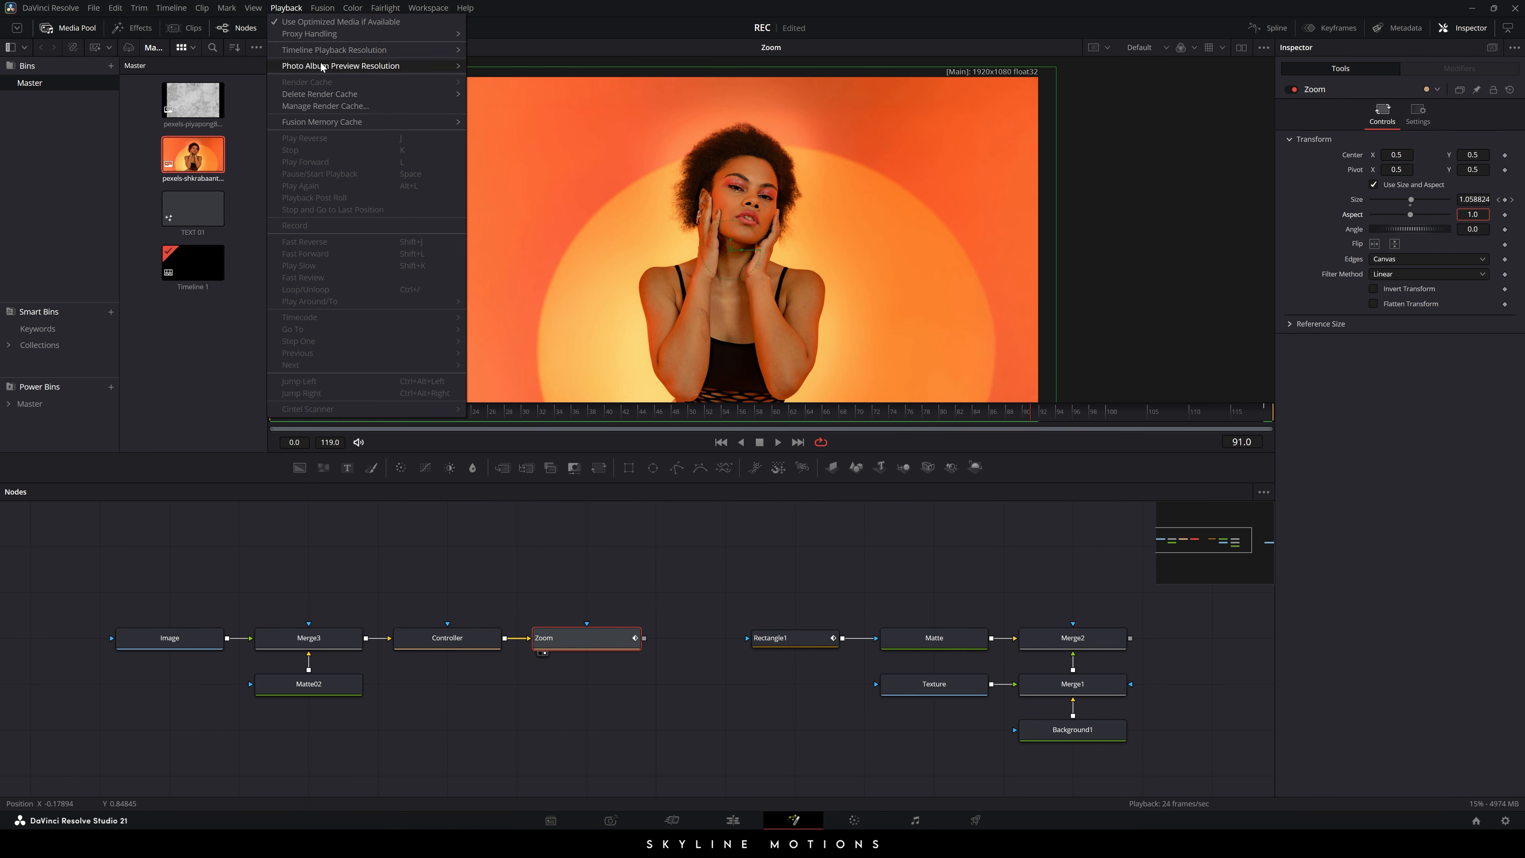
{"action": "mouse_move", "coordinate": [306, 52]}
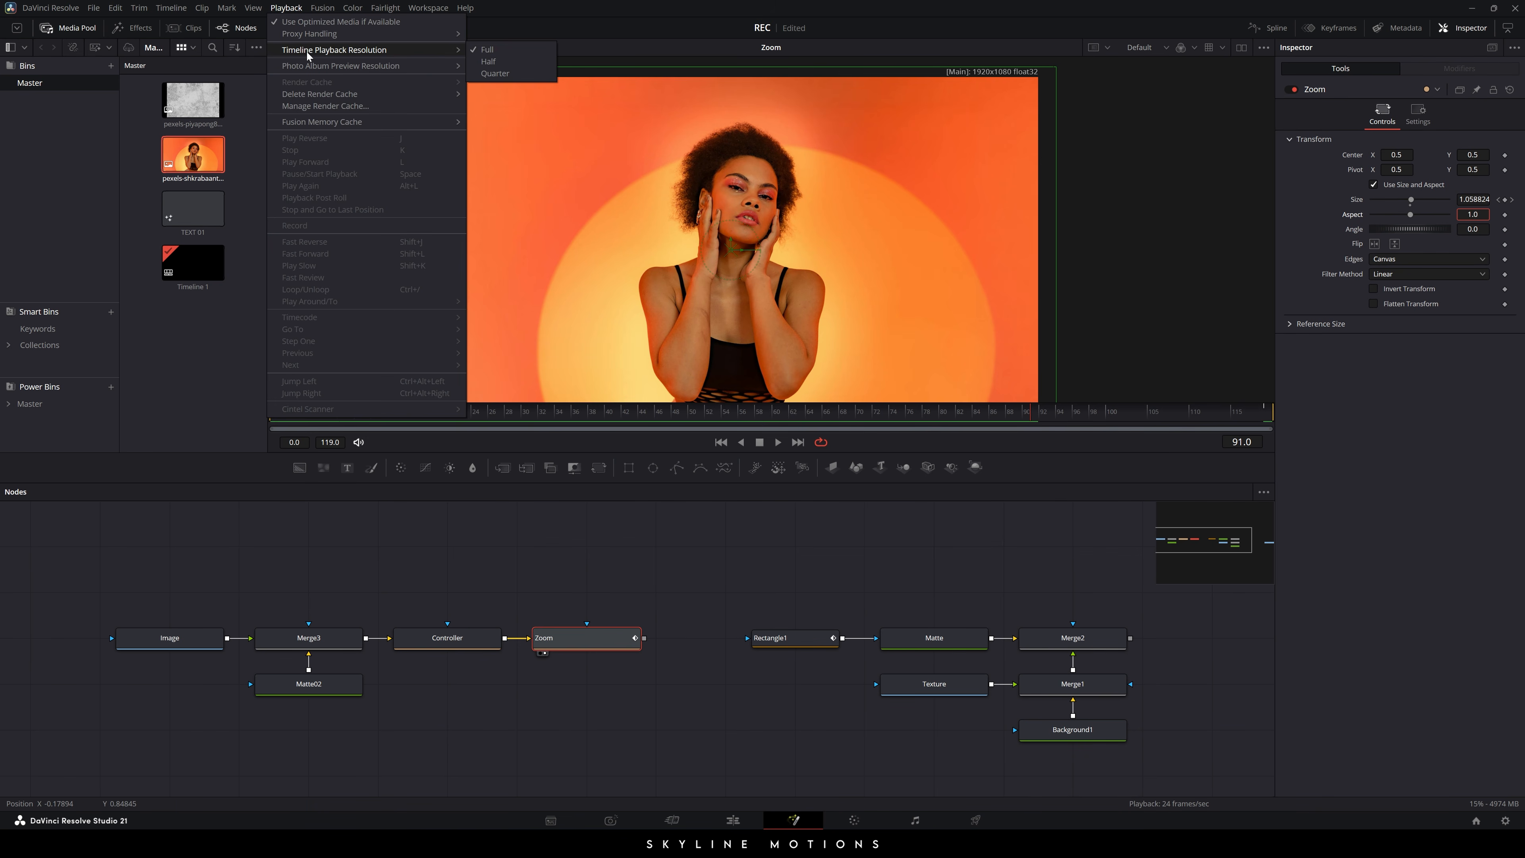
{"action": "left_click", "coordinate": [495, 72]}
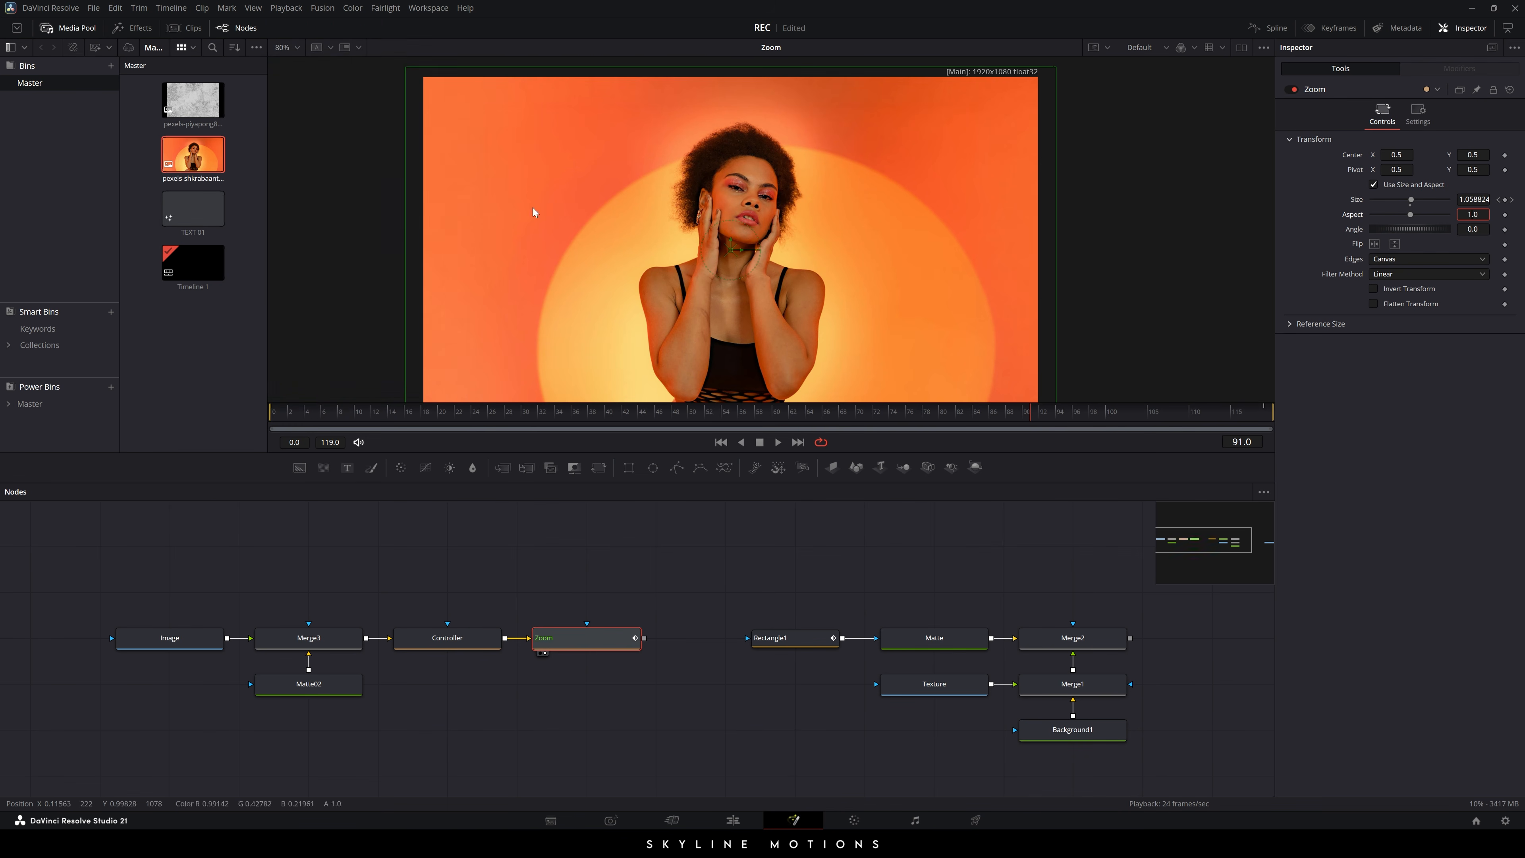
{"action": "left_click", "coordinate": [720, 443]}
{"action": "key", "text": "space"}
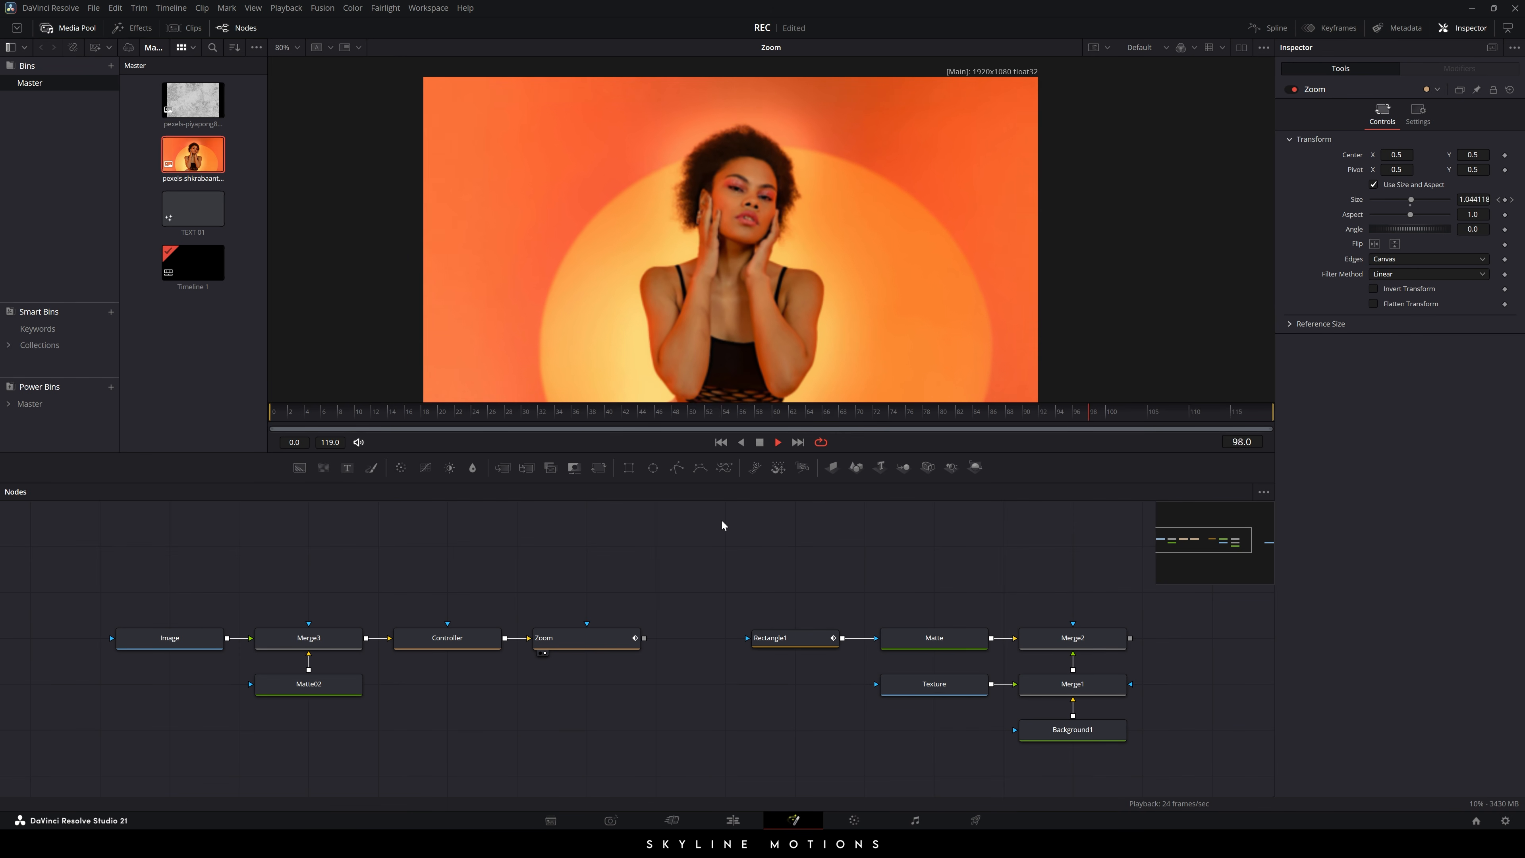
{"action": "key", "text": "space"}
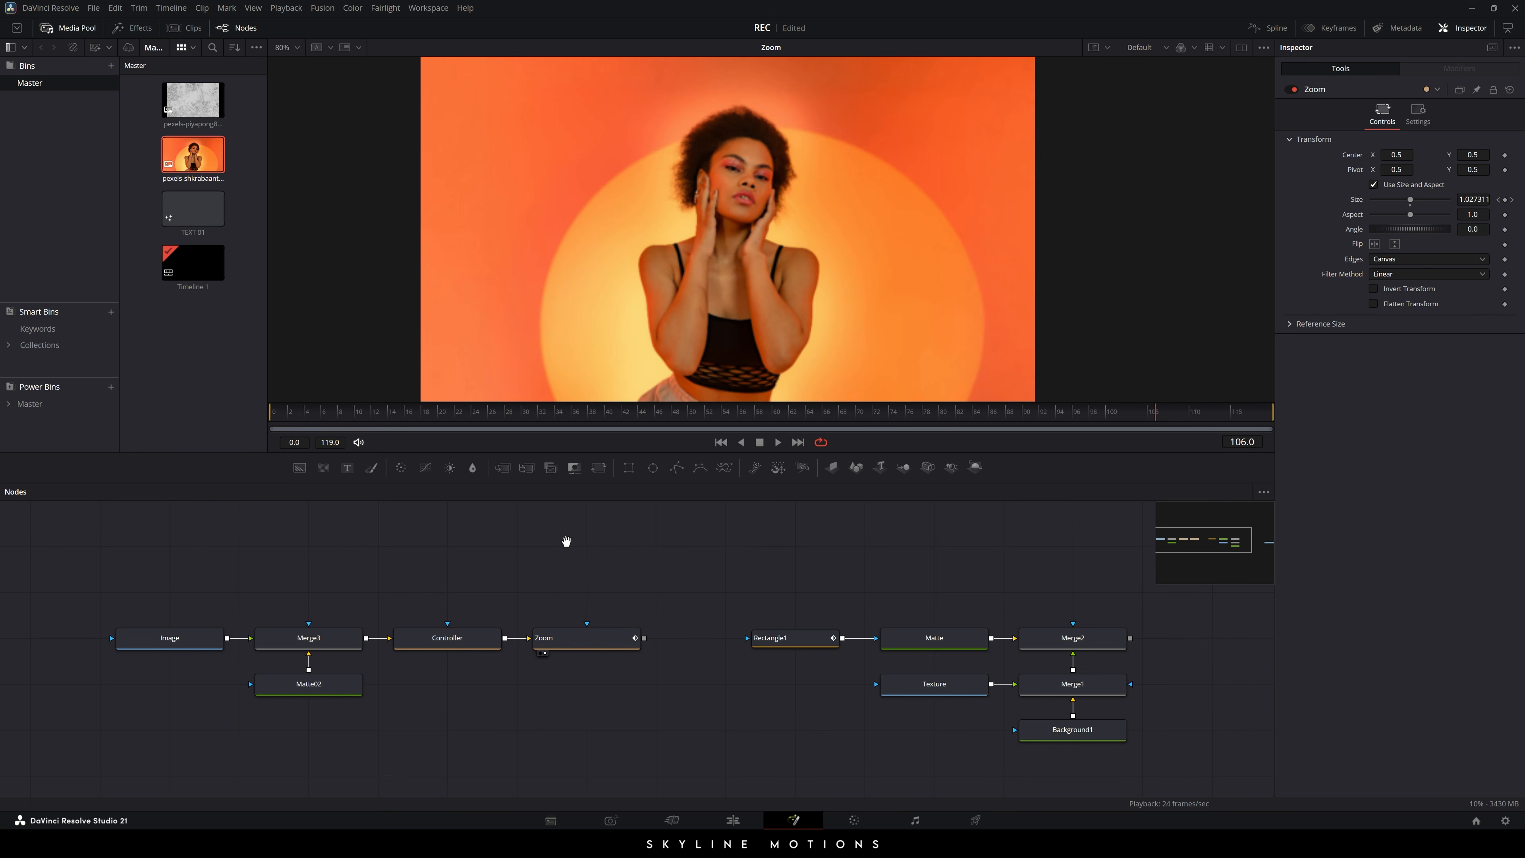
{"action": "scroll", "coordinate": [565, 534], "scroll_direction": "down", "scroll_amount": 1}
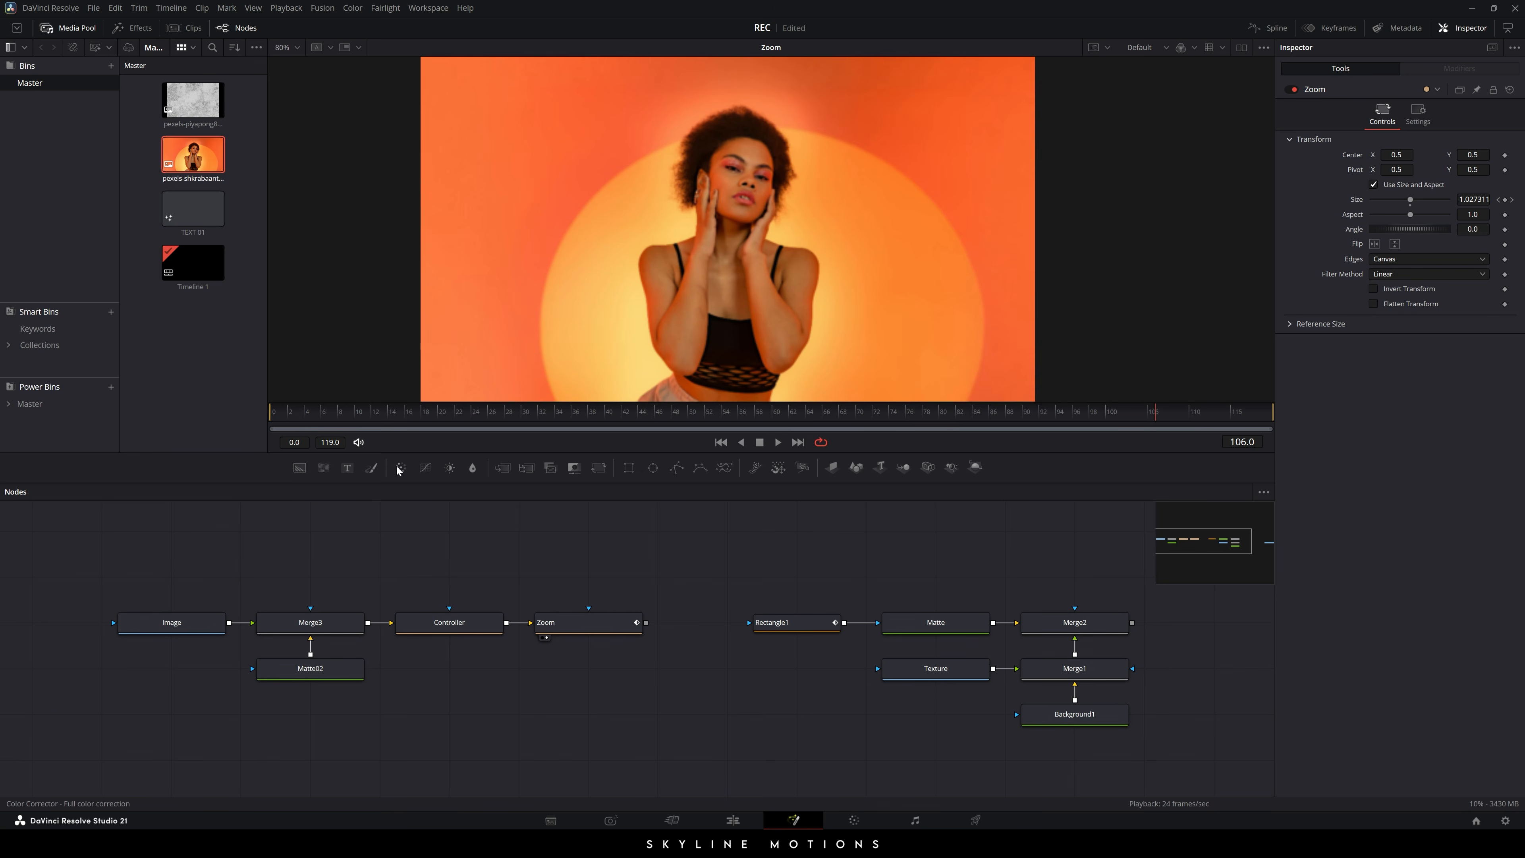
- Add a Color Corrector node fed by Zoom's output and shift the right-hand nodes aside
{"action": "left_click_drag", "start_coordinate": [400, 472], "coordinate": [615, 712]}
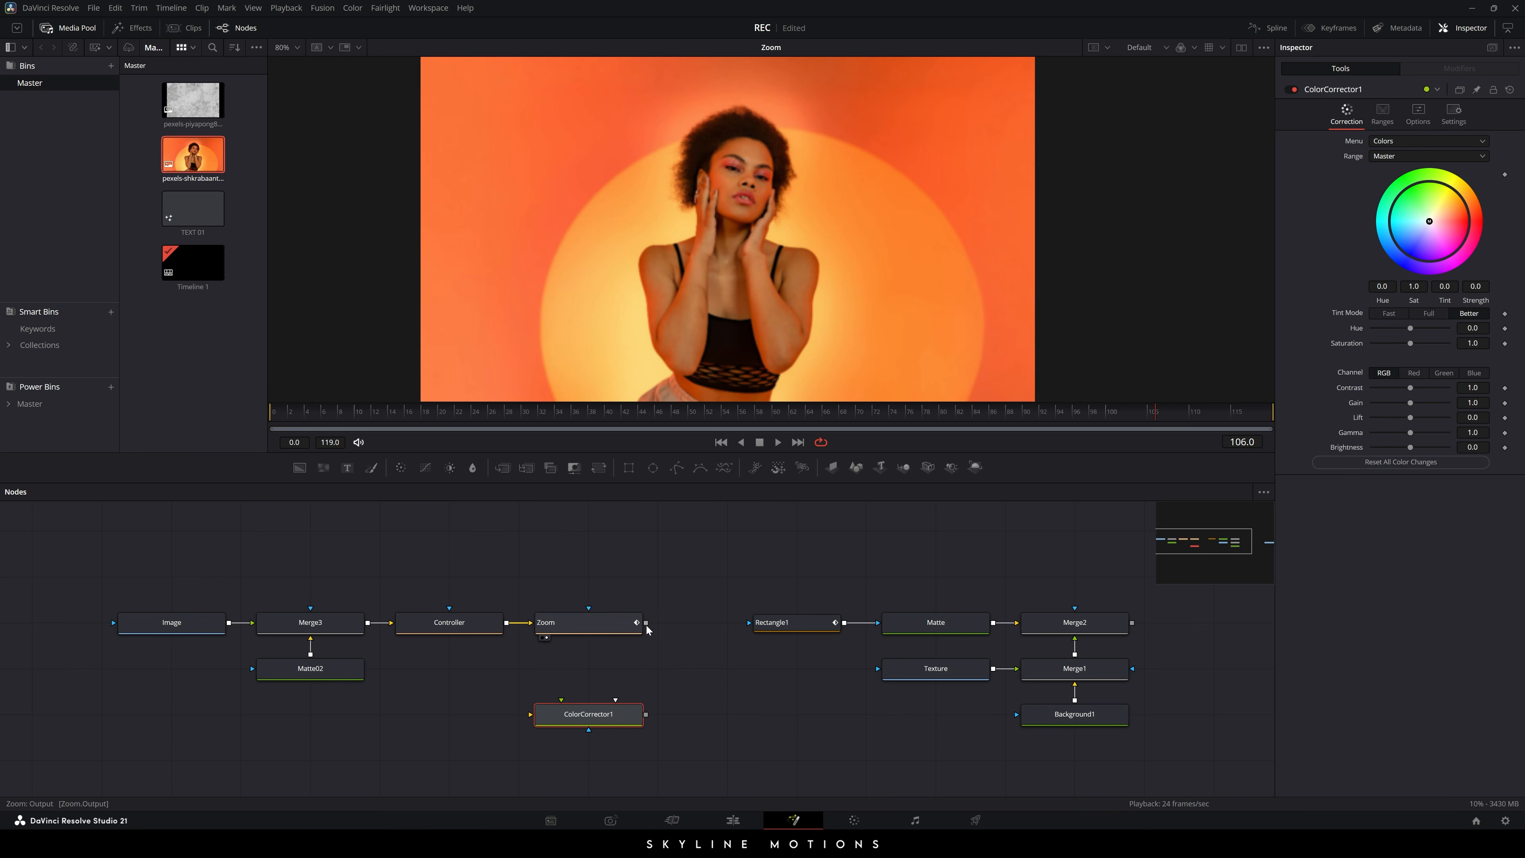
{"action": "left_click_drag", "start_coordinate": [647, 622], "coordinate": [644, 697]}
{"action": "left_click_drag", "start_coordinate": [702, 539], "coordinate": [994, 719]}
{"action": "left_click_drag", "start_coordinate": [940, 602], "coordinate": [1075, 602]}
{"action": "left_click", "coordinate": [945, 577]}
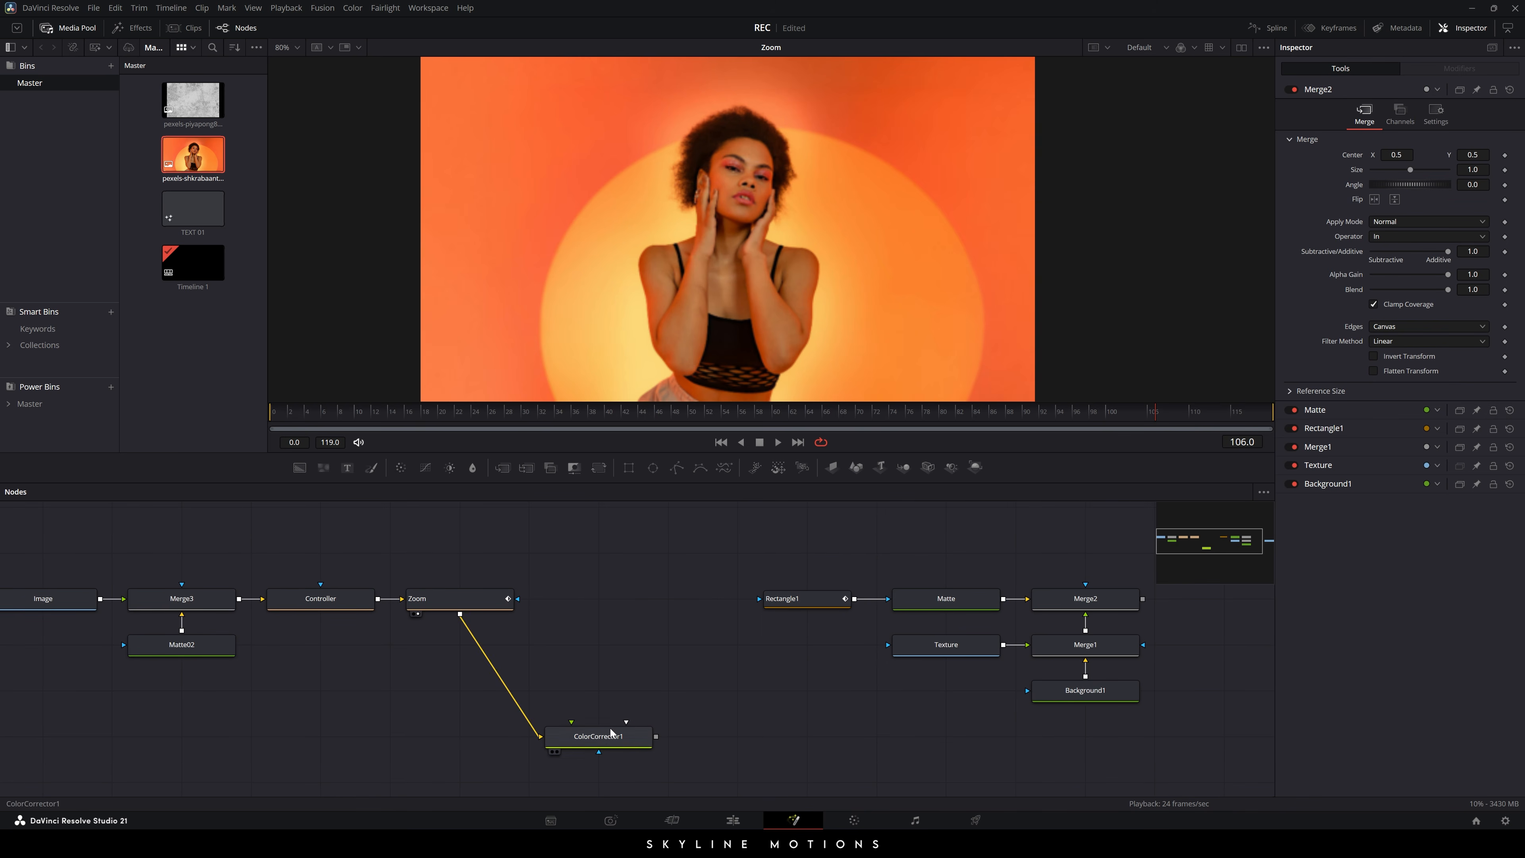
- View ColorCorrector1 and drop its Saturation to 0, leaving Gain at 1.0
{"action": "left_click_drag", "start_coordinate": [610, 729], "coordinate": [698, 252]}
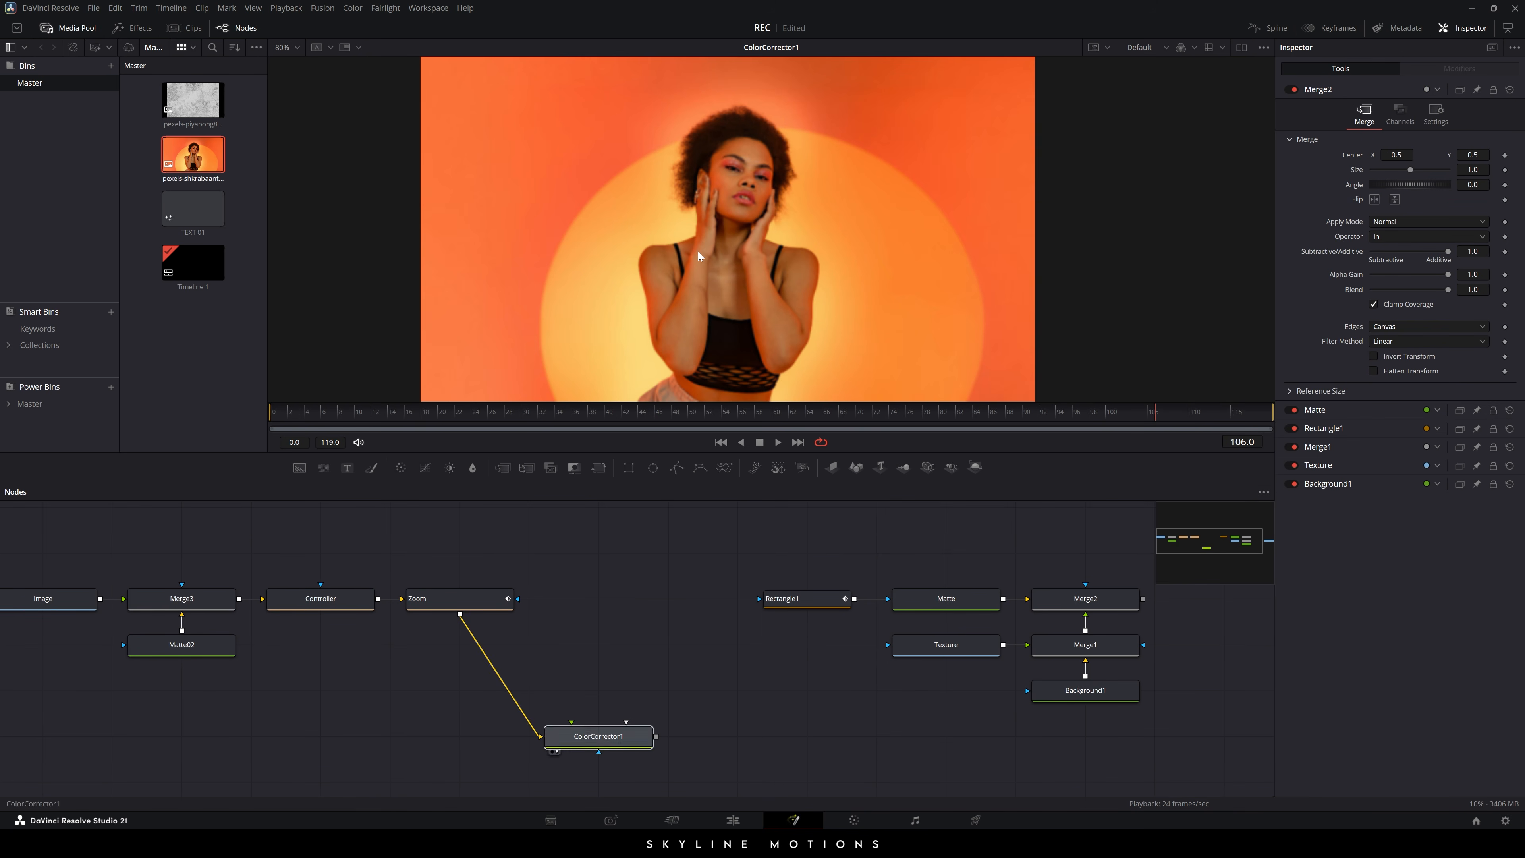
{"action": "left_click", "coordinate": [594, 741]}
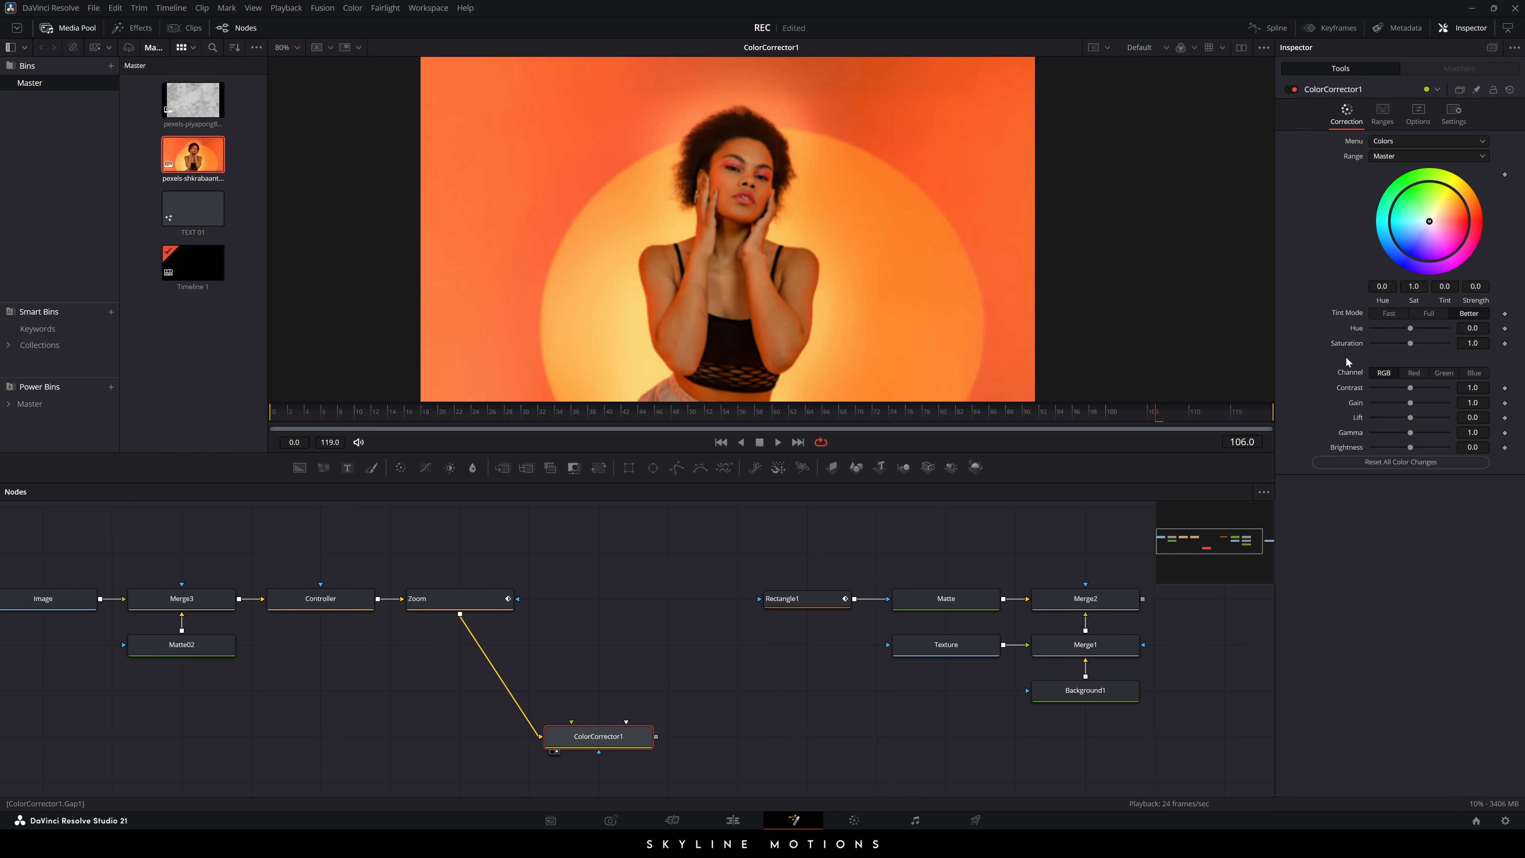
{"action": "left_click_drag", "start_coordinate": [1411, 344], "coordinate": [1360, 340]}
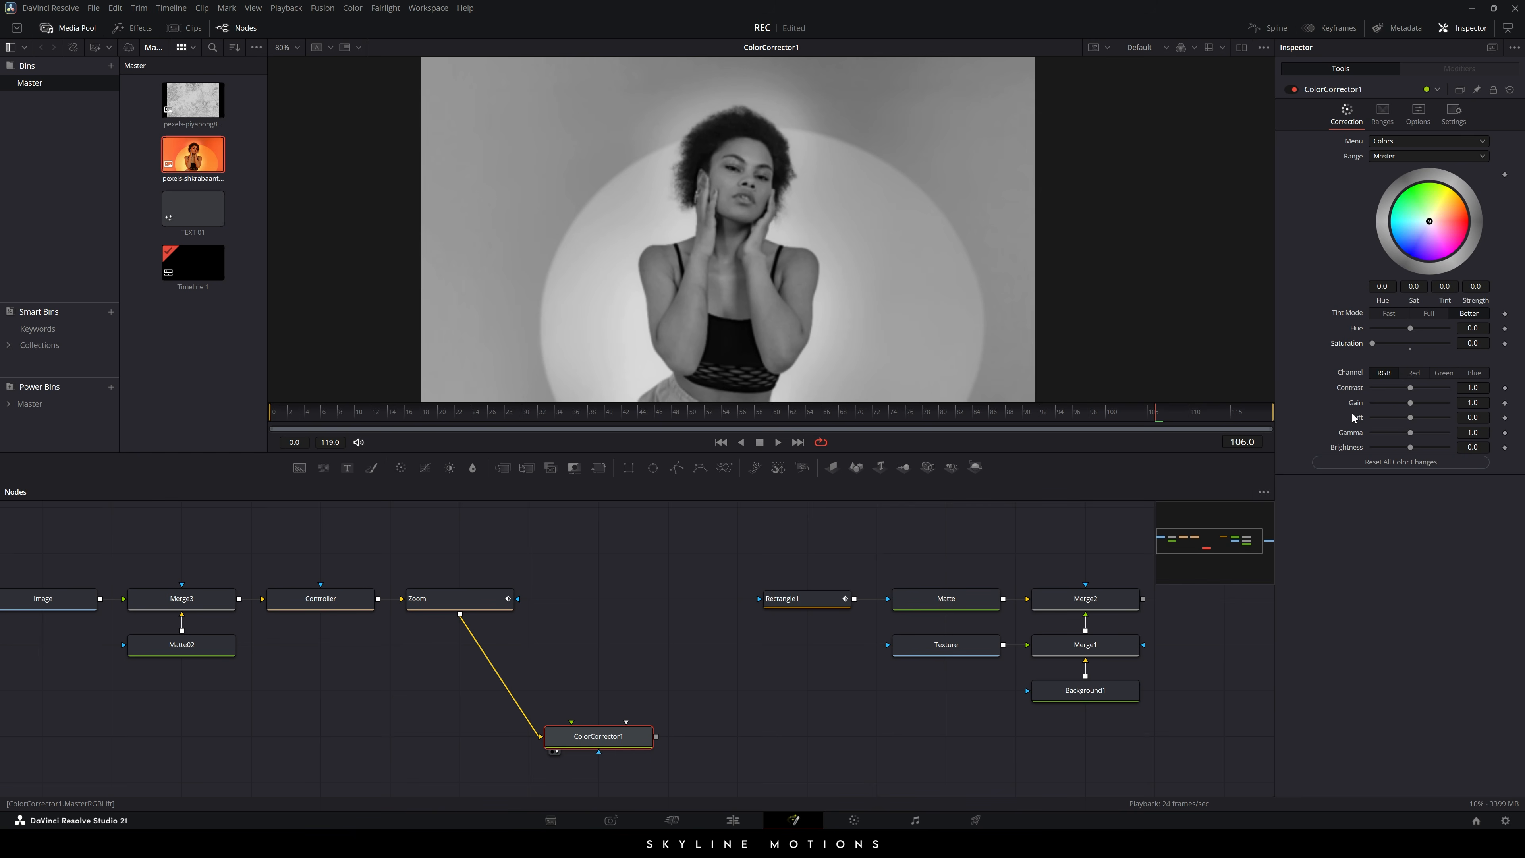
{"action": "left_click_drag", "start_coordinate": [1414, 403], "coordinate": [1404, 404]}
{"action": "double_click", "coordinate": [1414, 403]}
{"action": "left_click", "coordinate": [575, 637]}
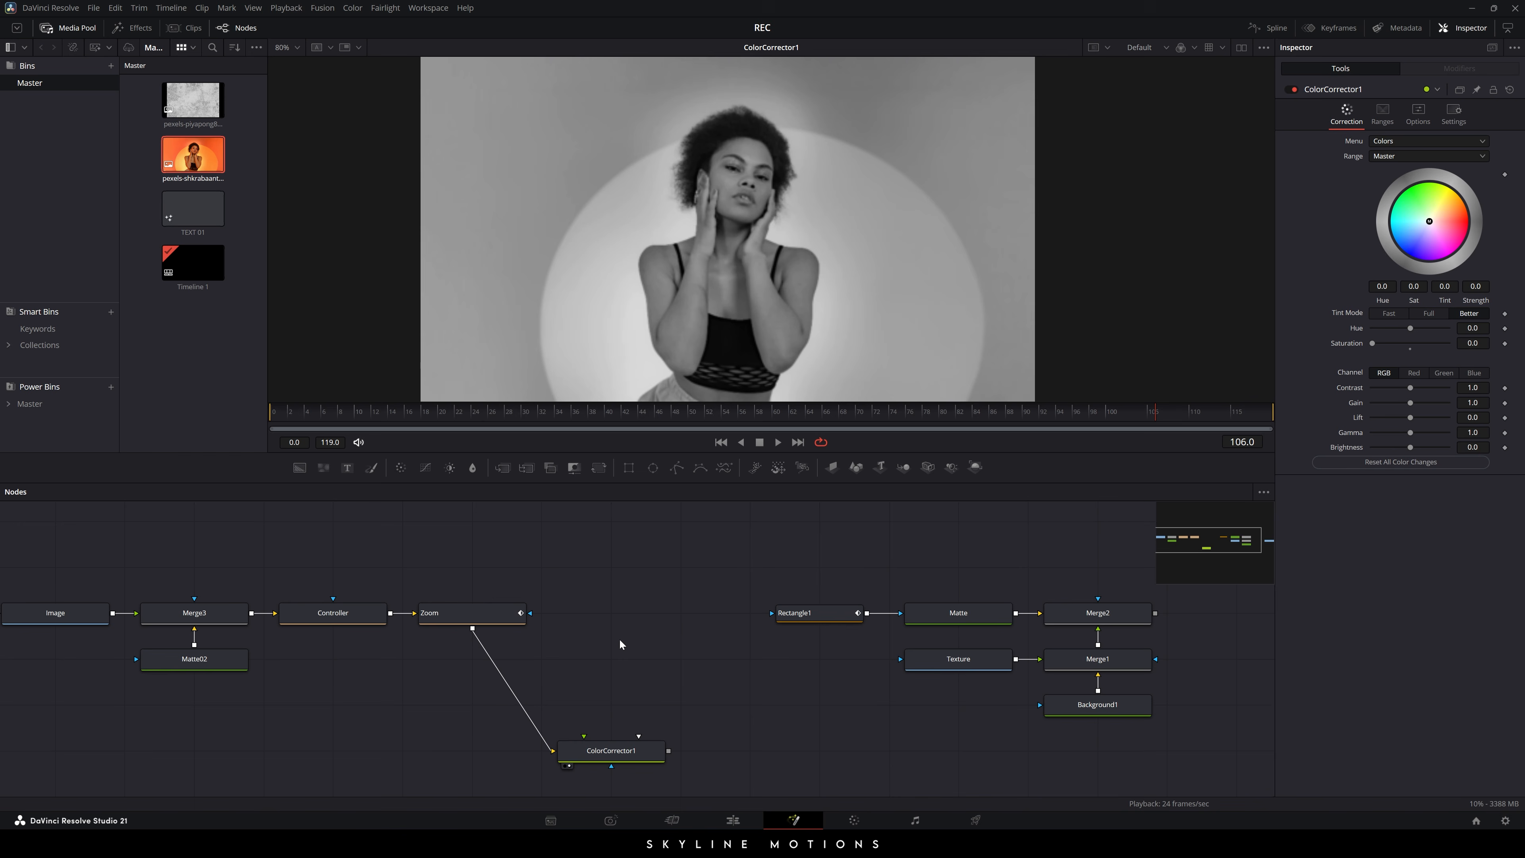
- Add a Text node to the node graph
{"action": "scroll", "coordinate": [619, 639], "scroll_direction": "down", "scroll_amount": 2}
{"action": "scroll", "coordinate": [658, 628], "scroll_direction": "down", "scroll_amount": 2}
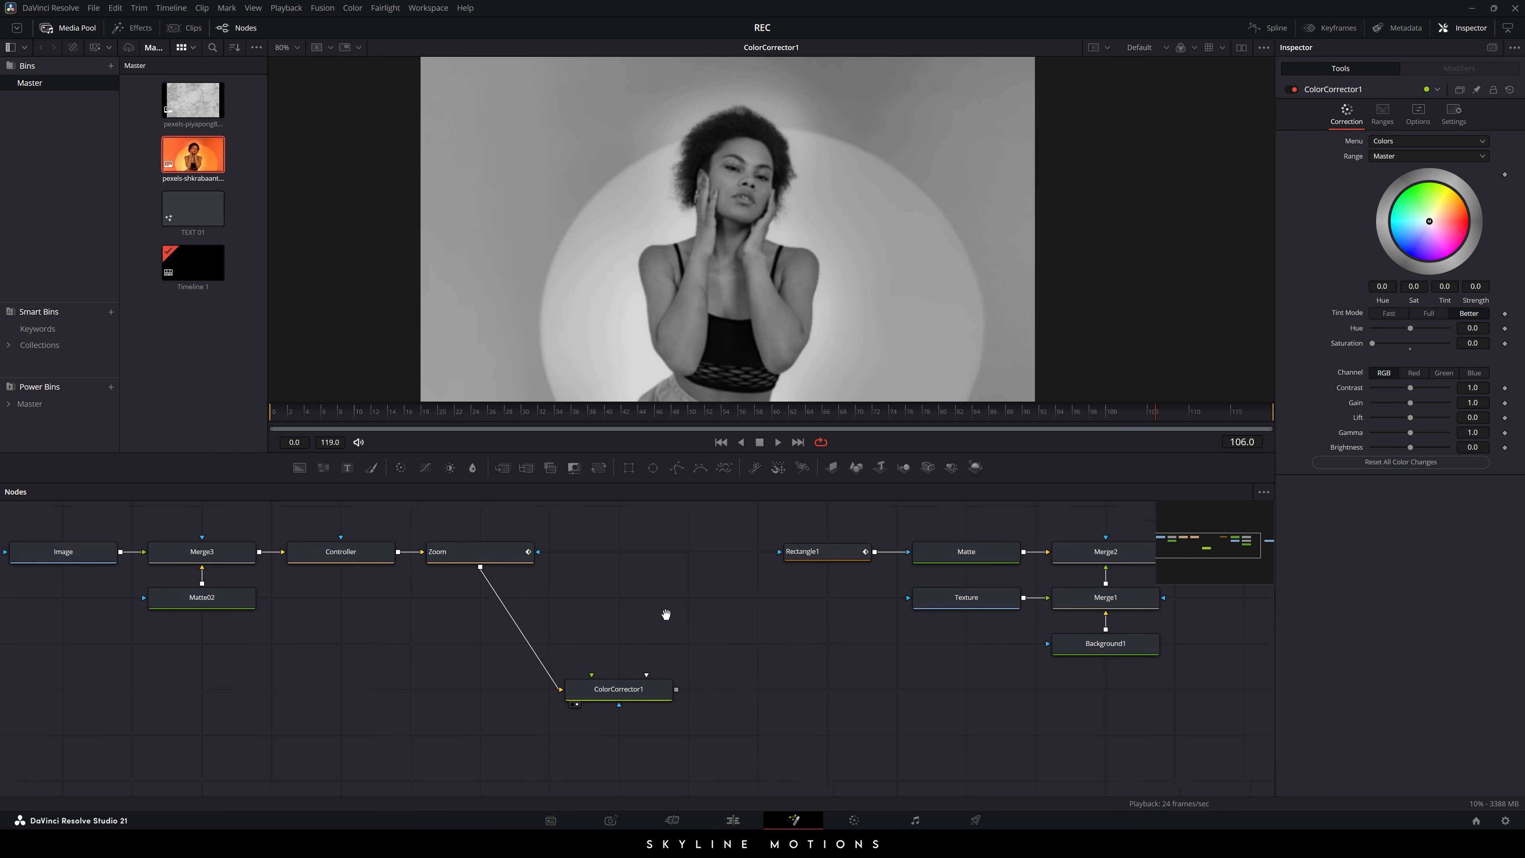
{"action": "left_click_drag", "start_coordinate": [347, 472], "coordinate": [626, 627]}
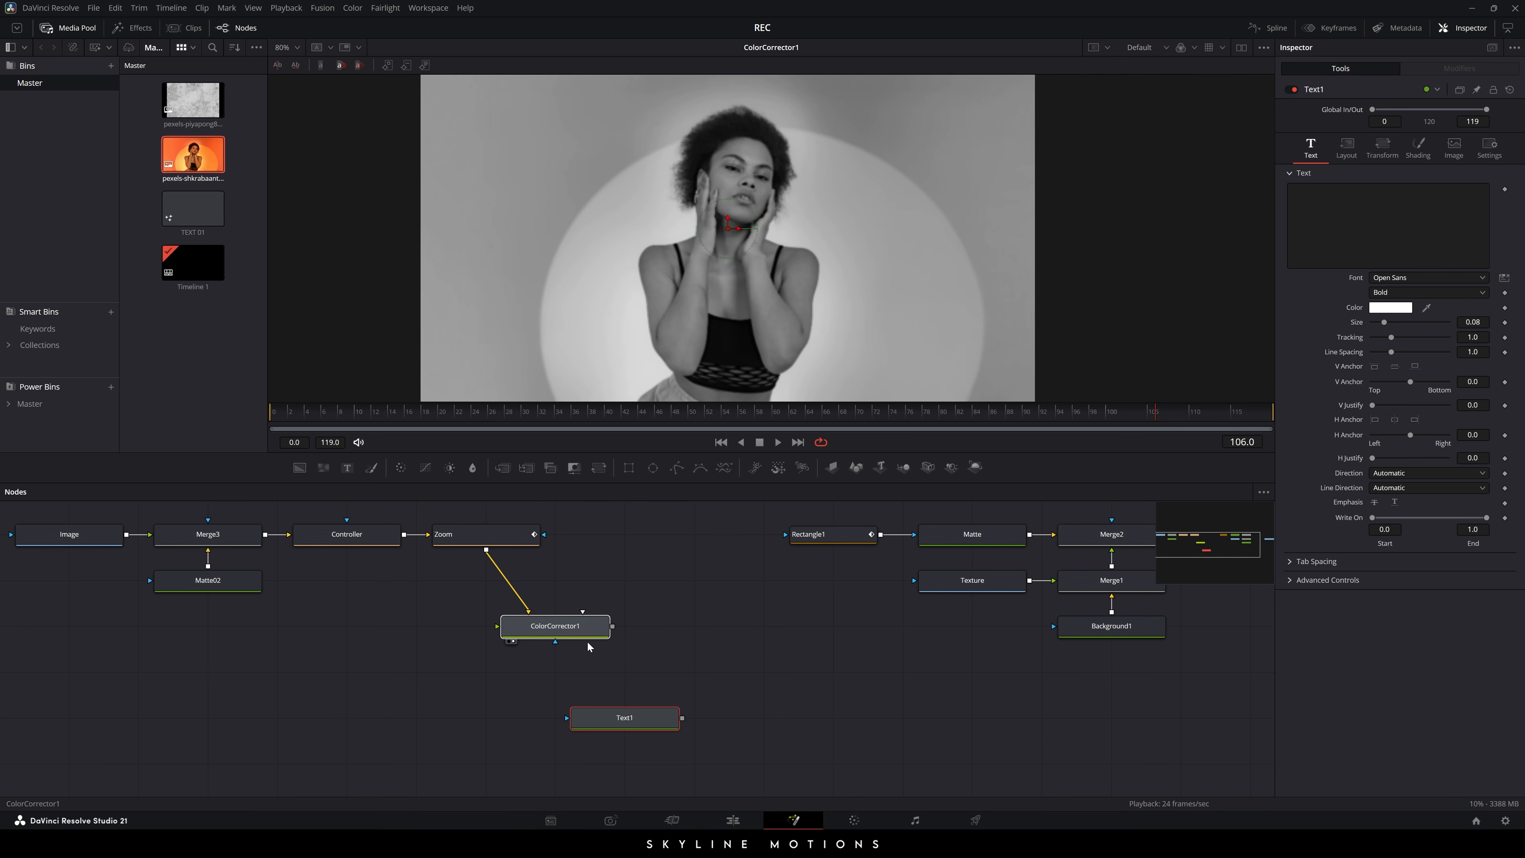
- View the Text1 node and enter 'LUCY' as its text
{"action": "left_click", "coordinate": [633, 718]}
{"action": "left_click_drag", "start_coordinate": [633, 719], "coordinate": [642, 318]}
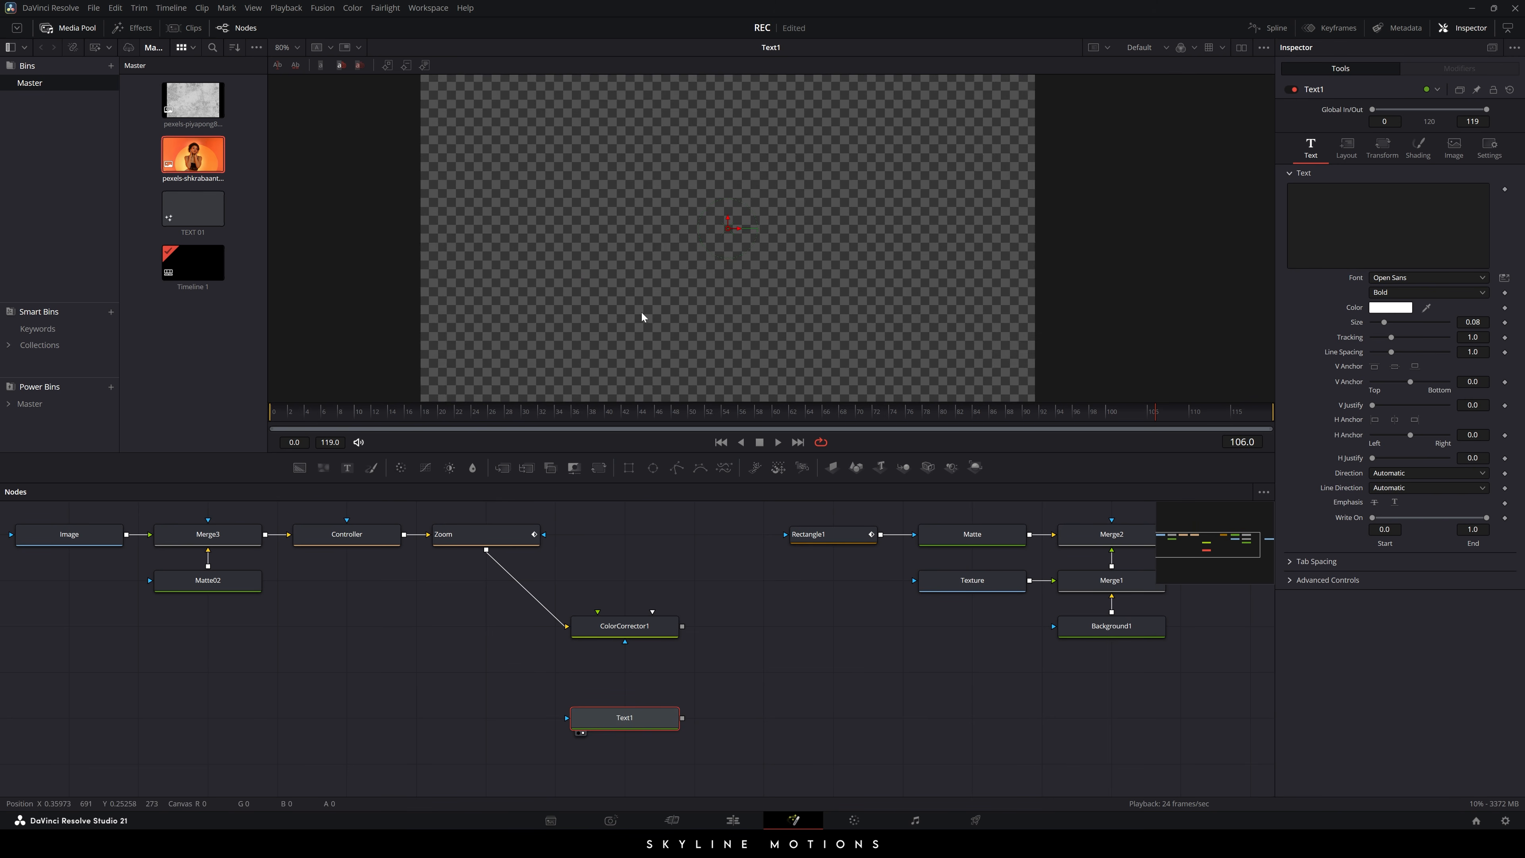
{"action": "left_click", "coordinate": [1381, 225]}
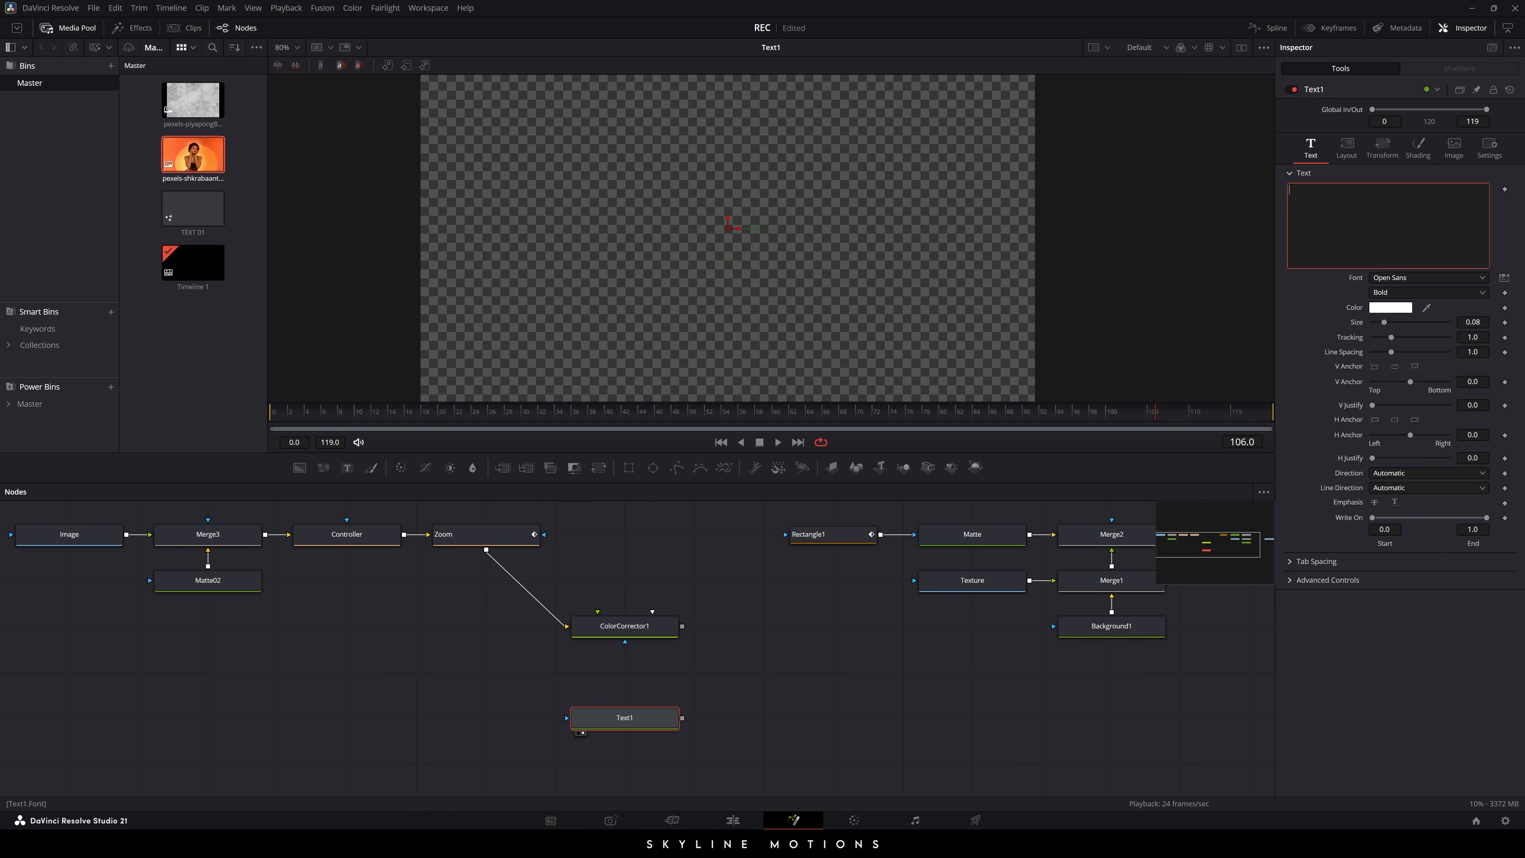
{"action": "type", "text": "LUCY"}
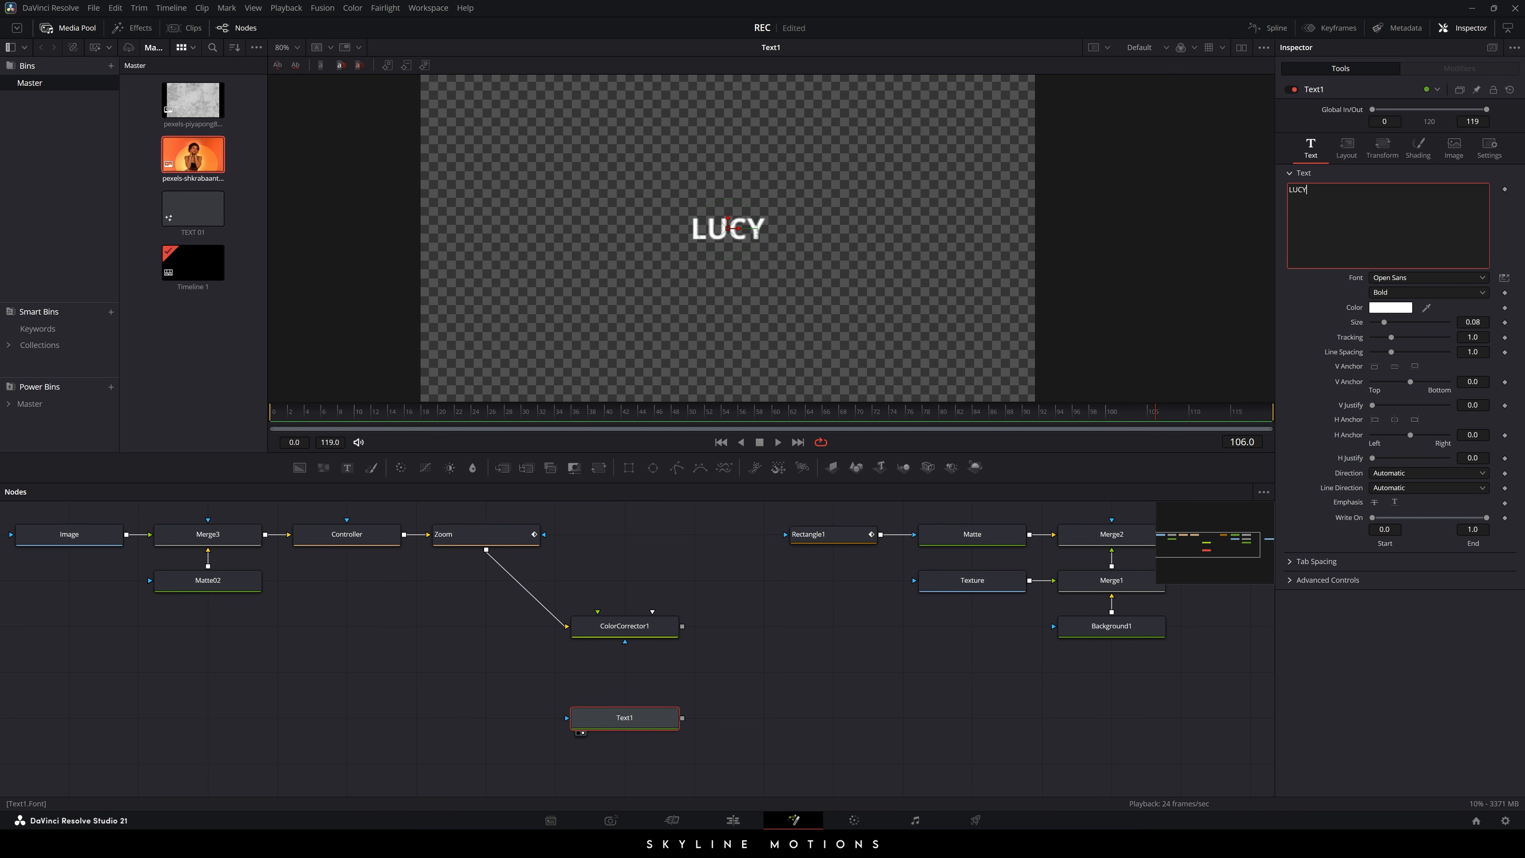
- Set the LUCY font to Gobold Lowplus at size 0.7
{"action": "left_click", "coordinate": [1402, 278]}
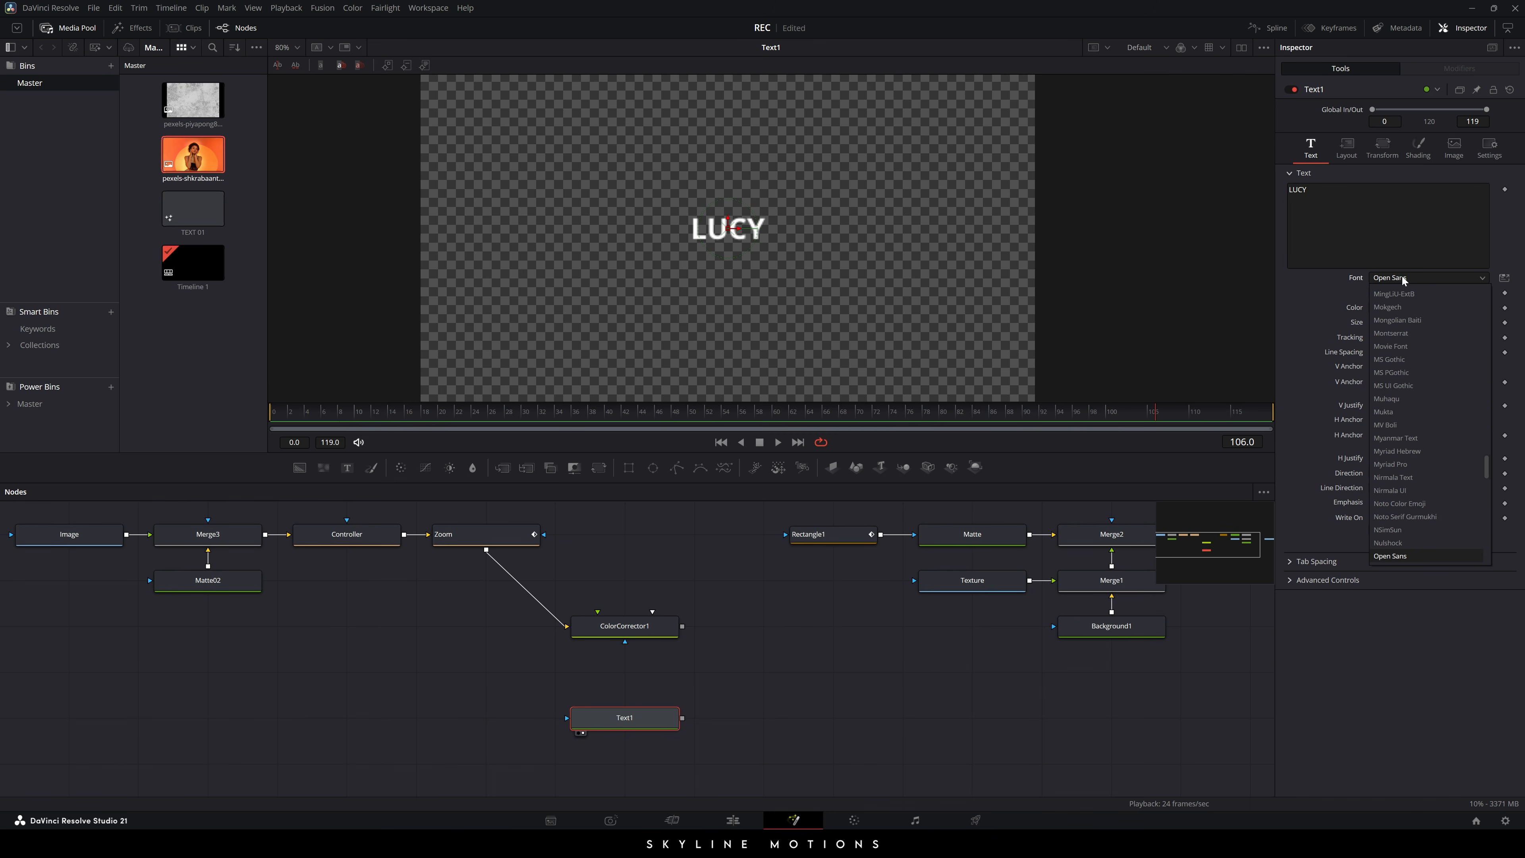
{"action": "scroll", "coordinate": [1392, 420], "scroll_direction": "up", "scroll_amount": 15}
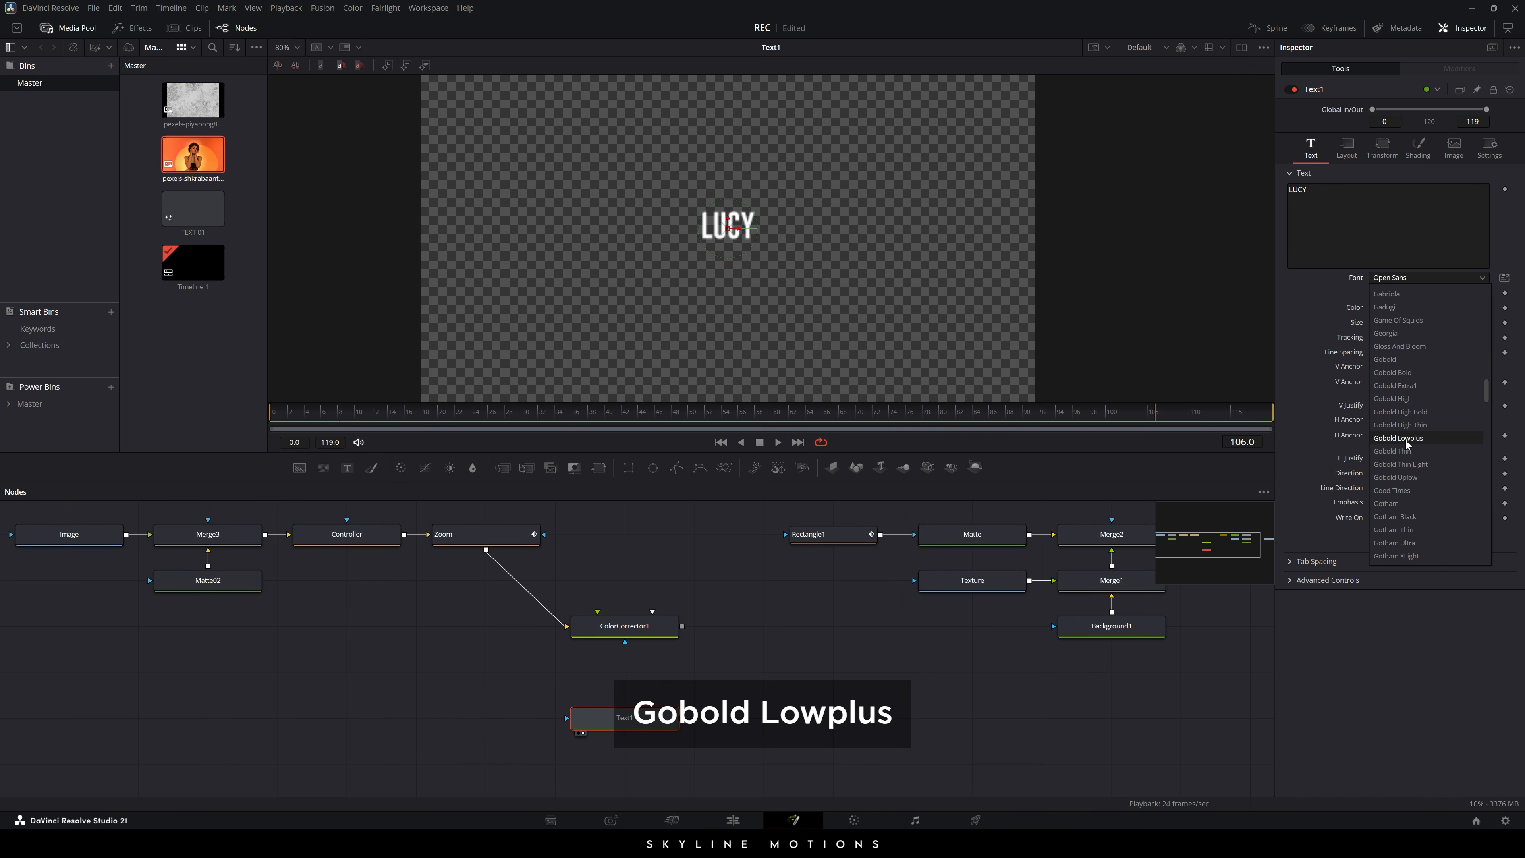
{"action": "left_click", "coordinate": [1420, 444]}
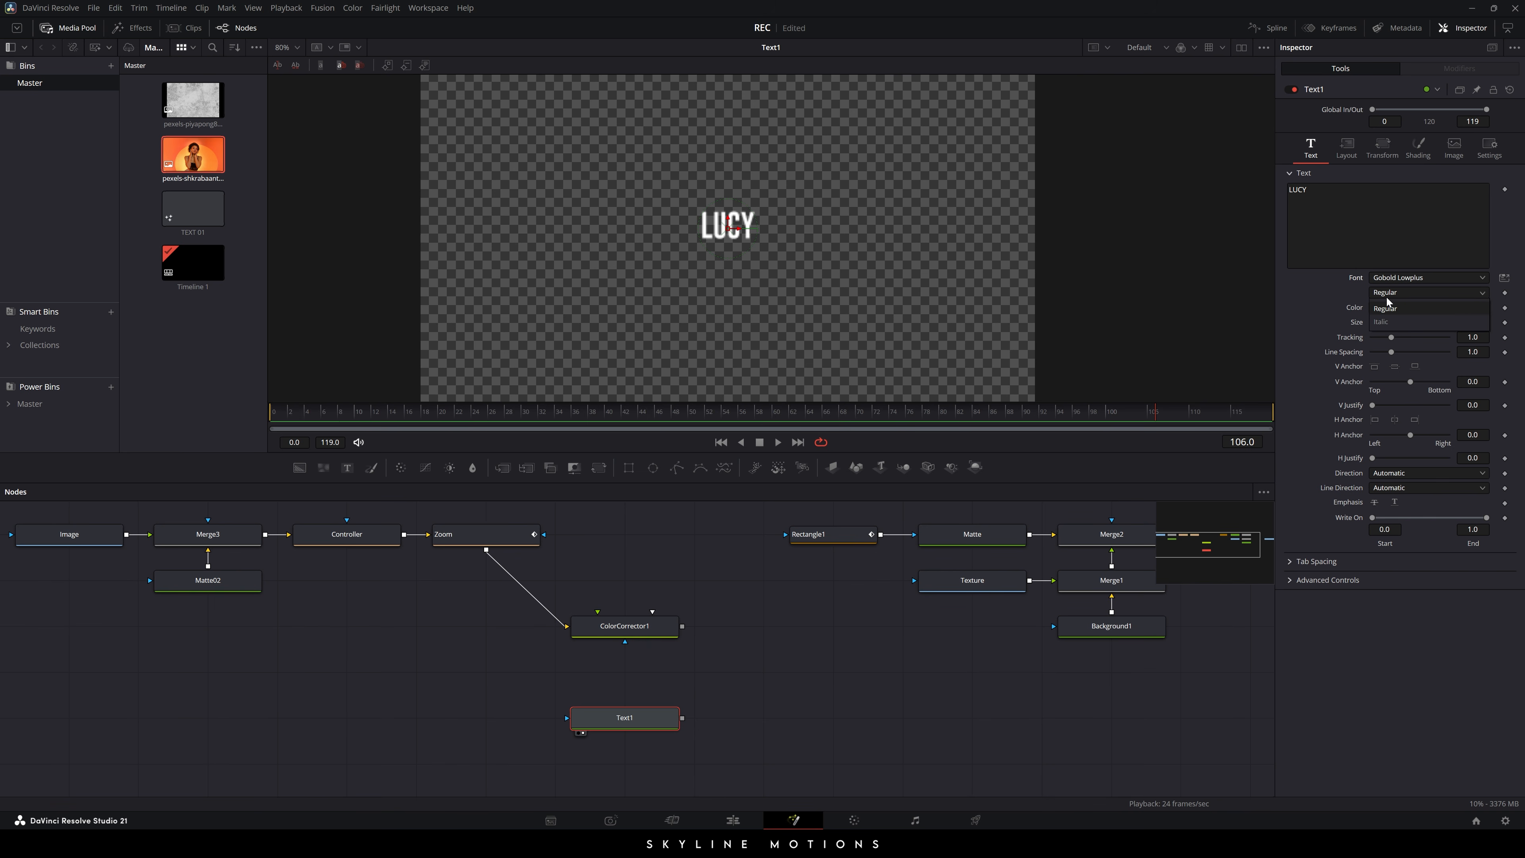
{"action": "left_click_drag", "start_coordinate": [1385, 326], "coordinate": [1416, 326]}
{"action": "type", "text": "0.7"}
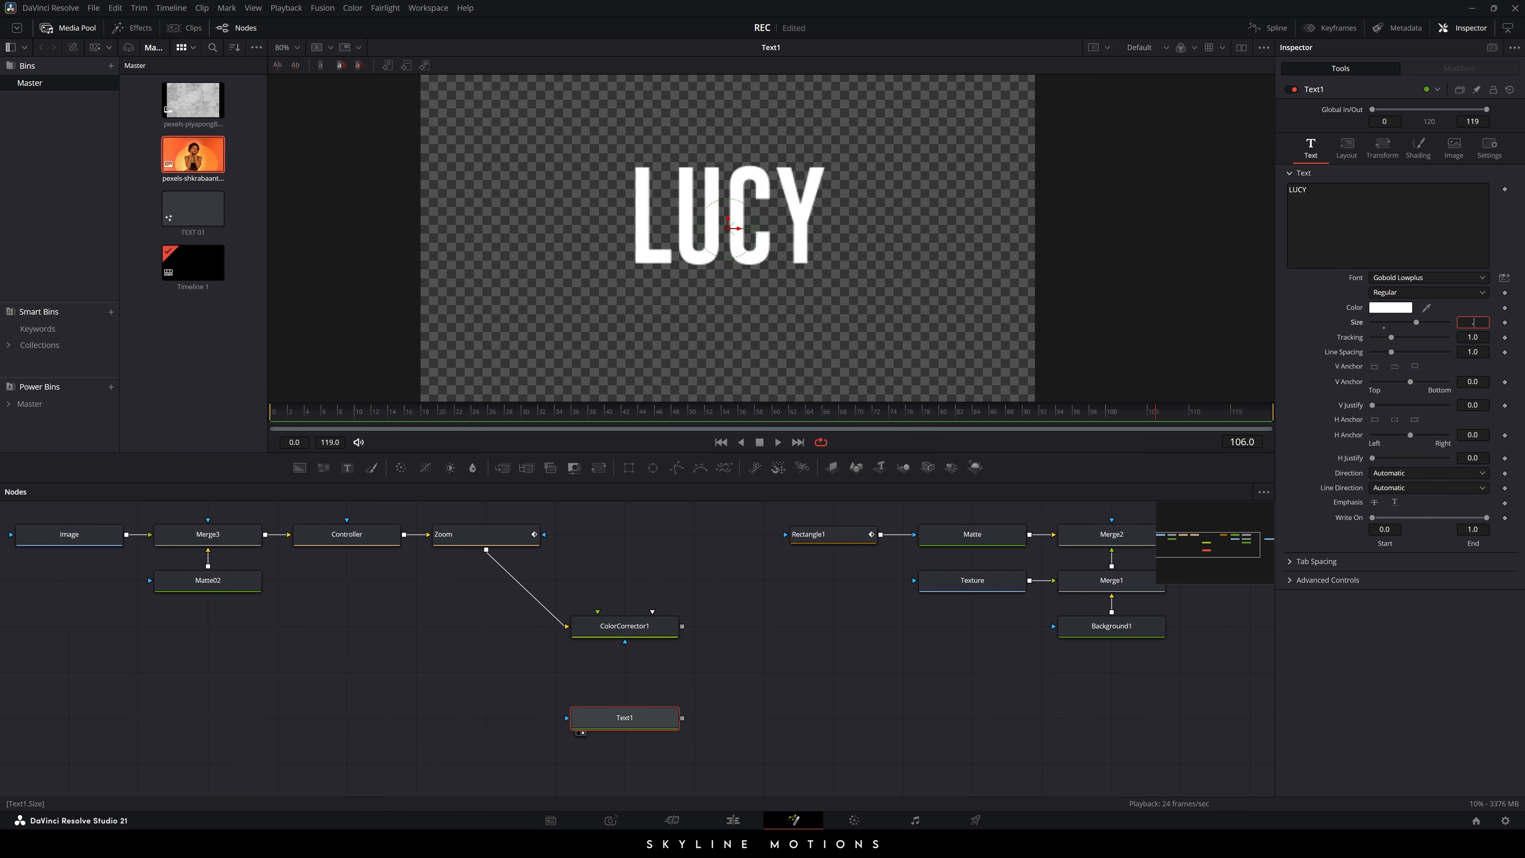
{"action": "key", "text": "Tab"}
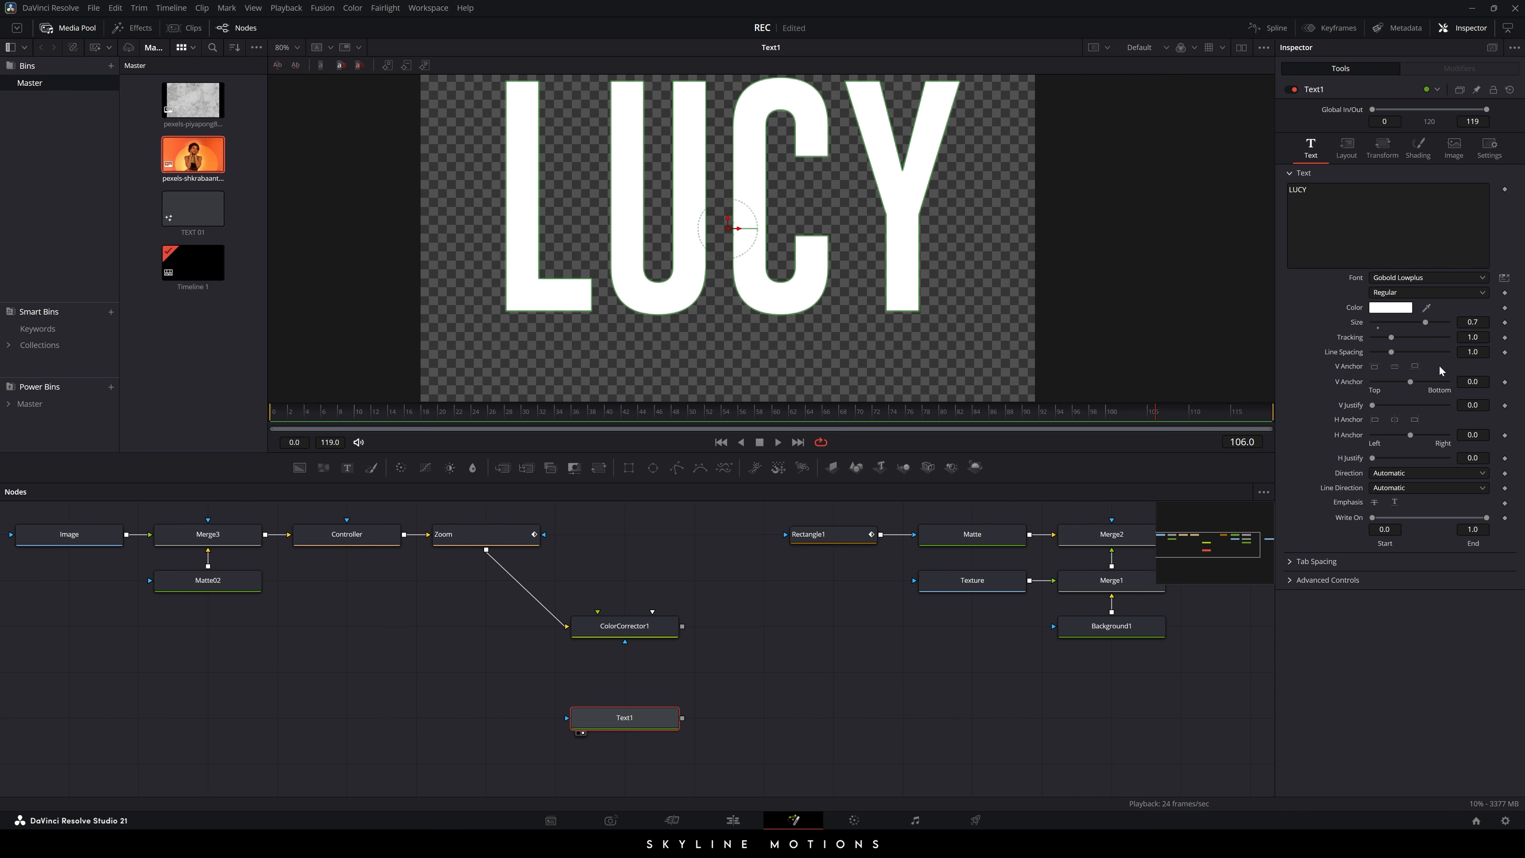
- Tighten the LUCY letter spacing (Tracking) to 0.942
{"action": "type", "text": "0.957"}
{"action": "key", "text": "Return"}
{"action": "left_click_drag", "start_coordinate": [1472, 337], "coordinate": [1462, 337]}
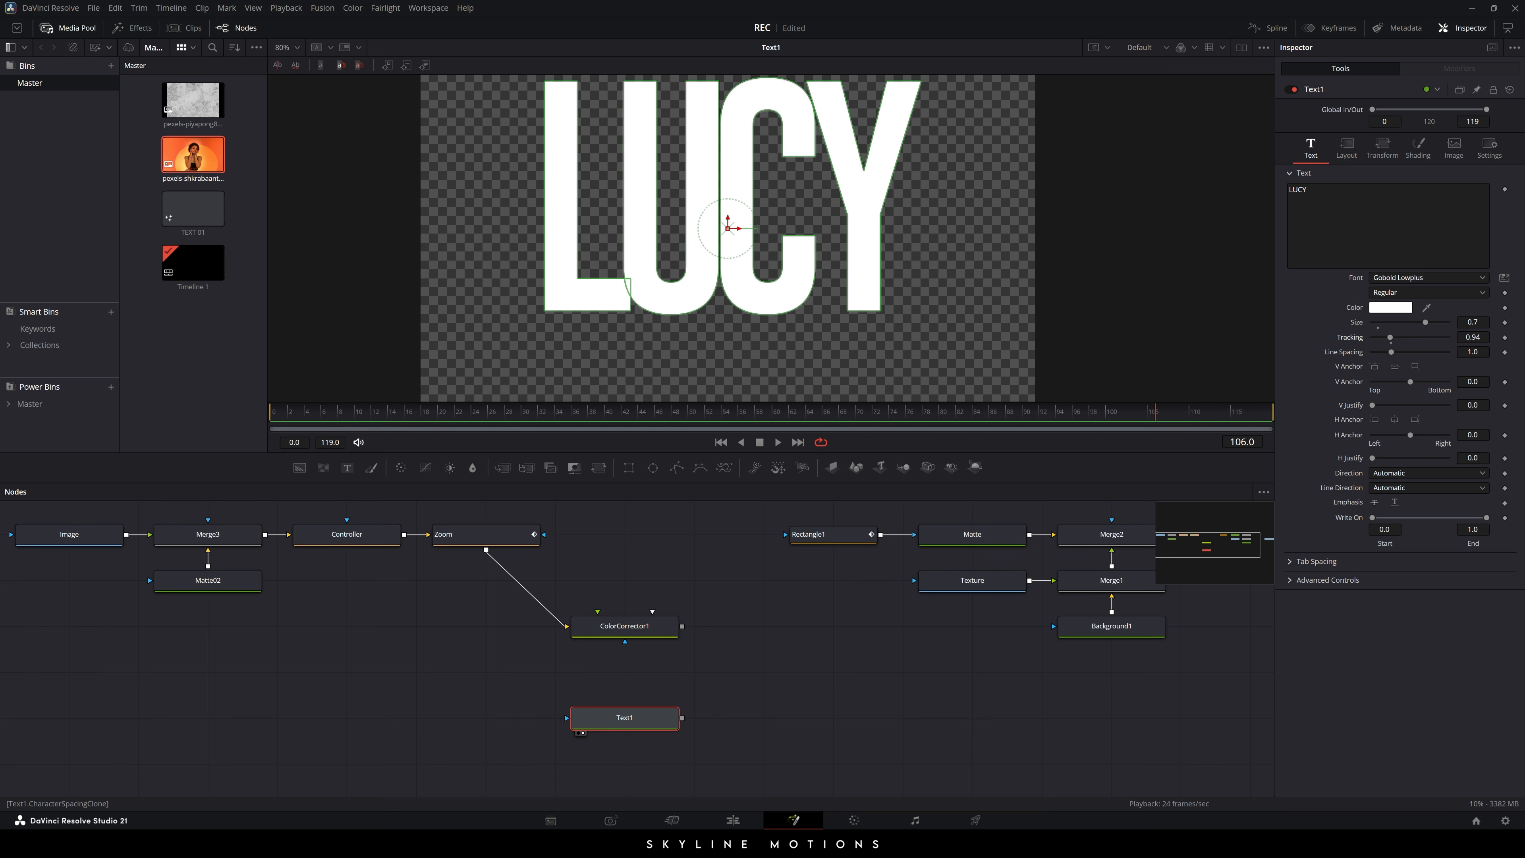
{"action": "left_click", "coordinate": [1479, 338]}
{"action": "type", "text": "2"}
{"action": "key", "text": "Tab"}
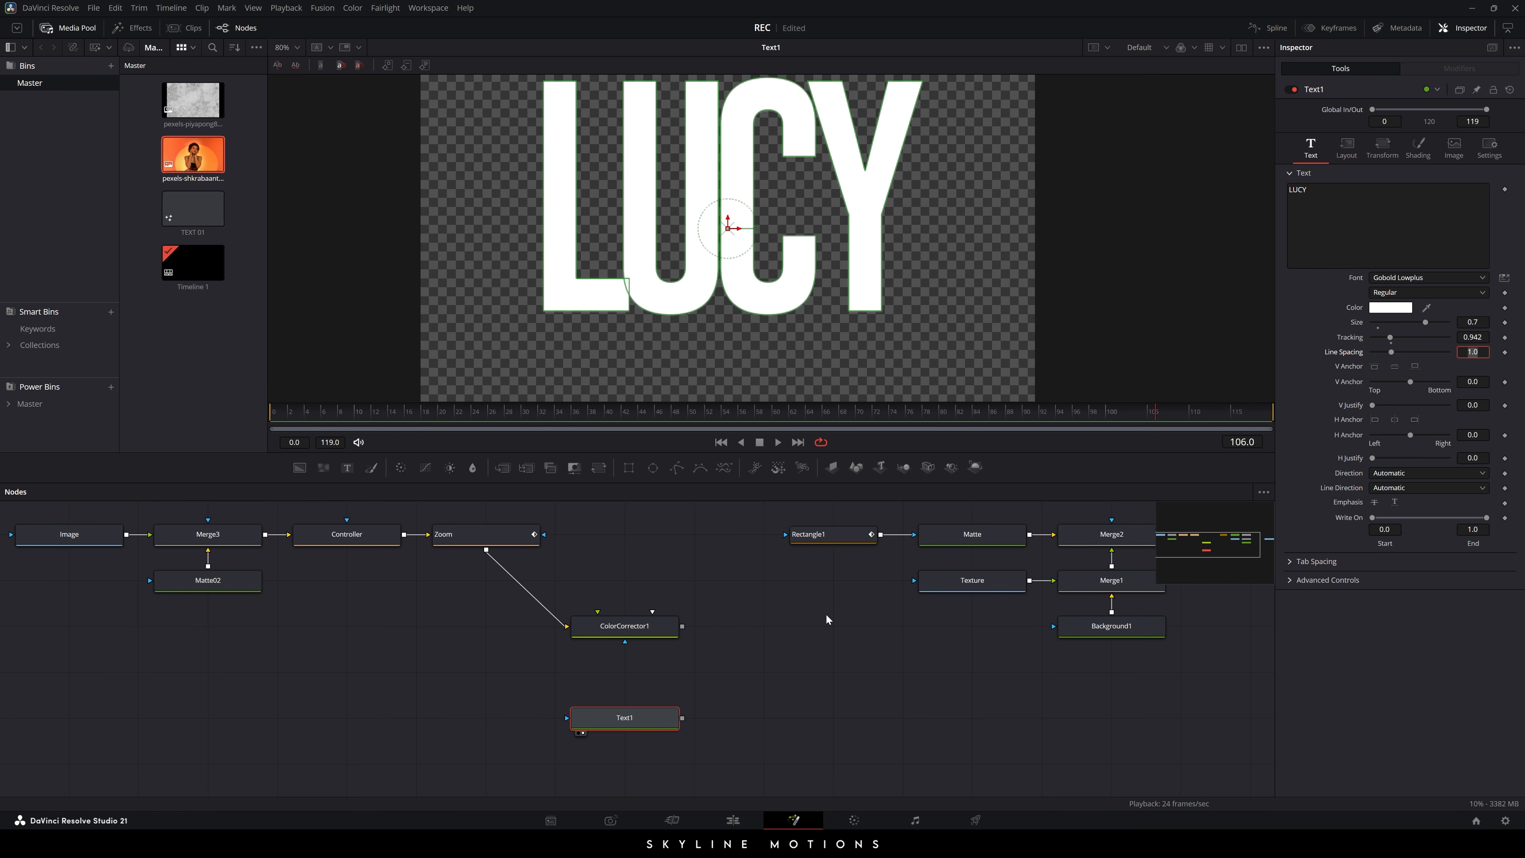
{"action": "left_click", "coordinate": [1385, 307]}
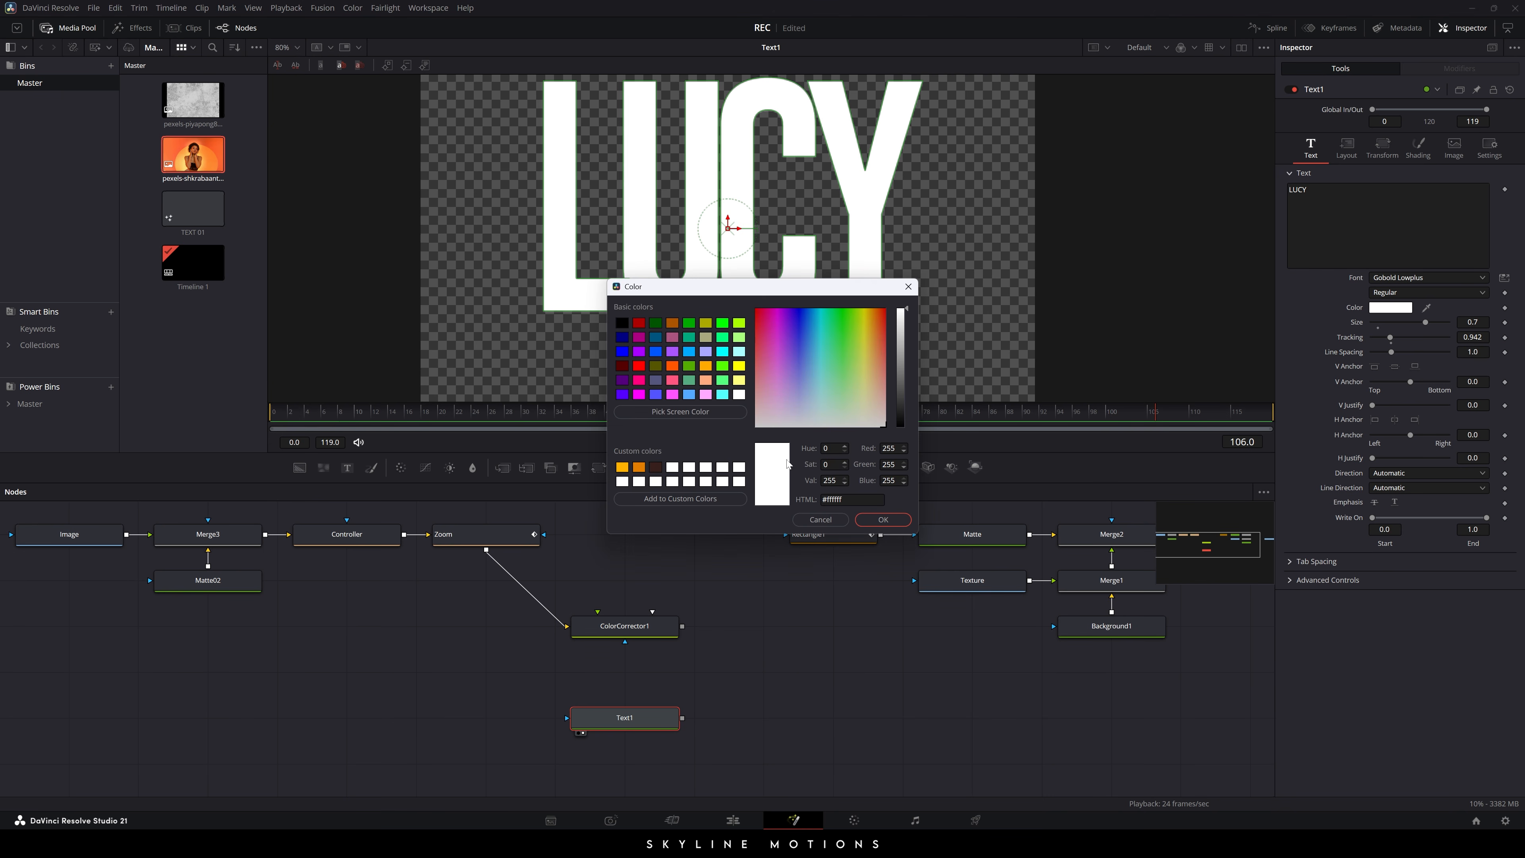
- Change the LUCY text colour to near-black hex 0F0F0F, then move to an earlier frame
{"action": "left_click_drag", "start_coordinate": [847, 499], "coordinate": [829, 500]}
{"action": "key", "text": "BackSpace"}
{"action": "type", "text": "0F"}
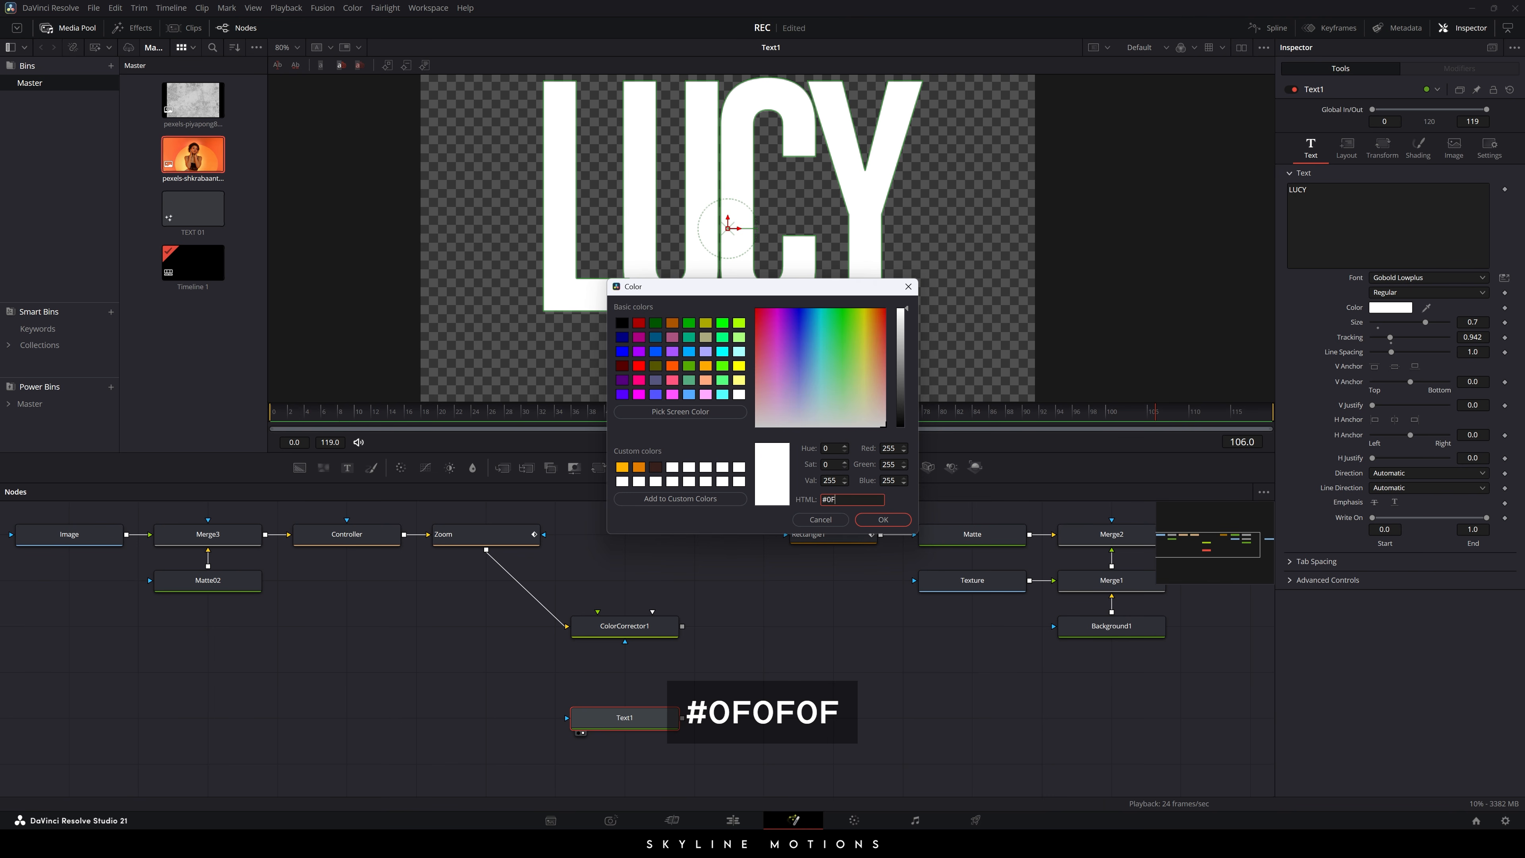
{"action": "type", "text": "0F0F"}
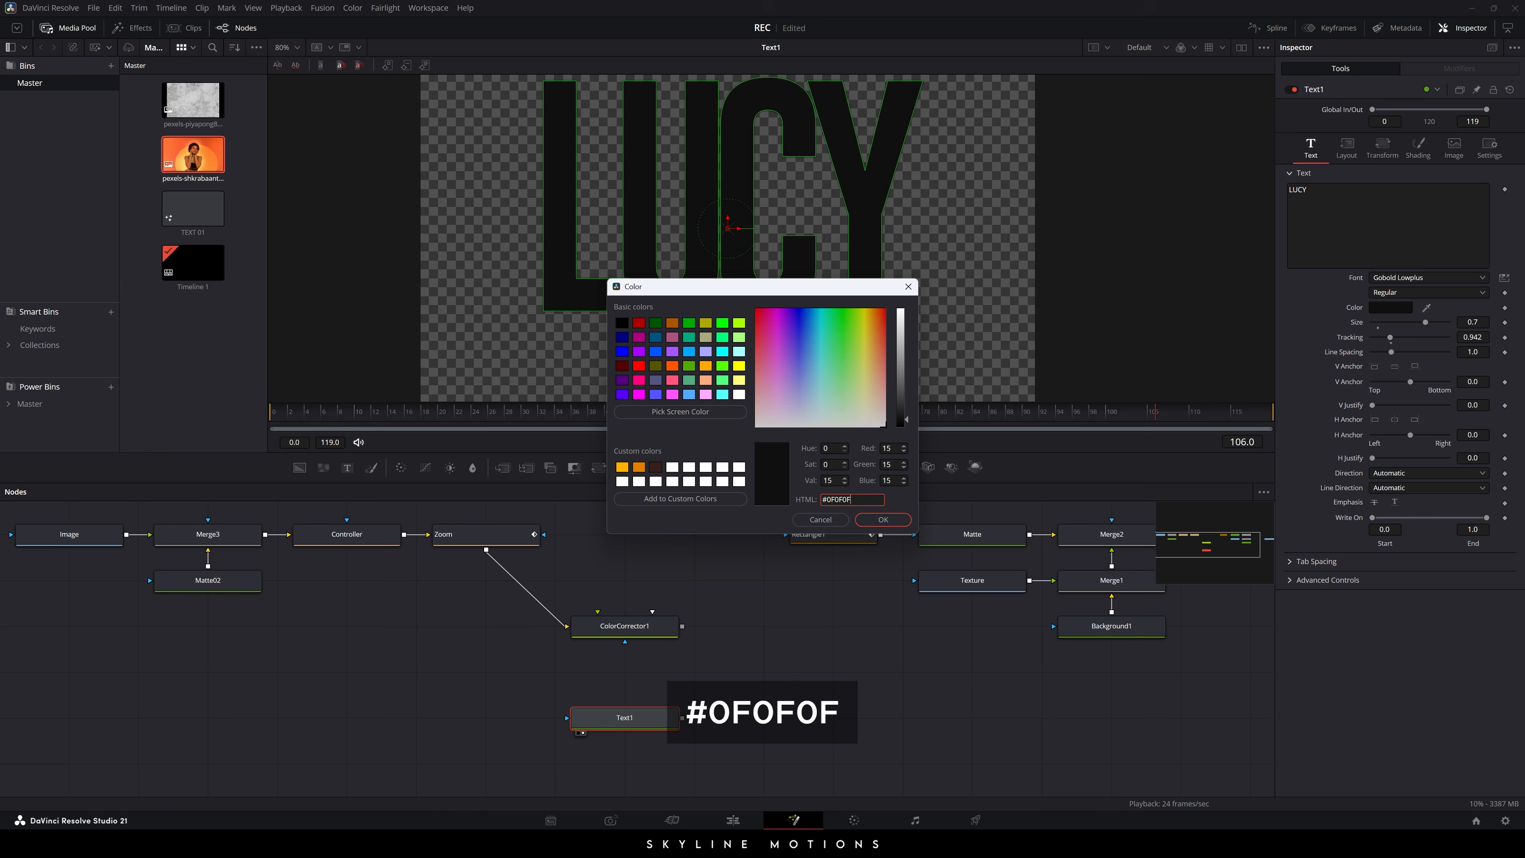
{"action": "left_click", "coordinate": [881, 519]}
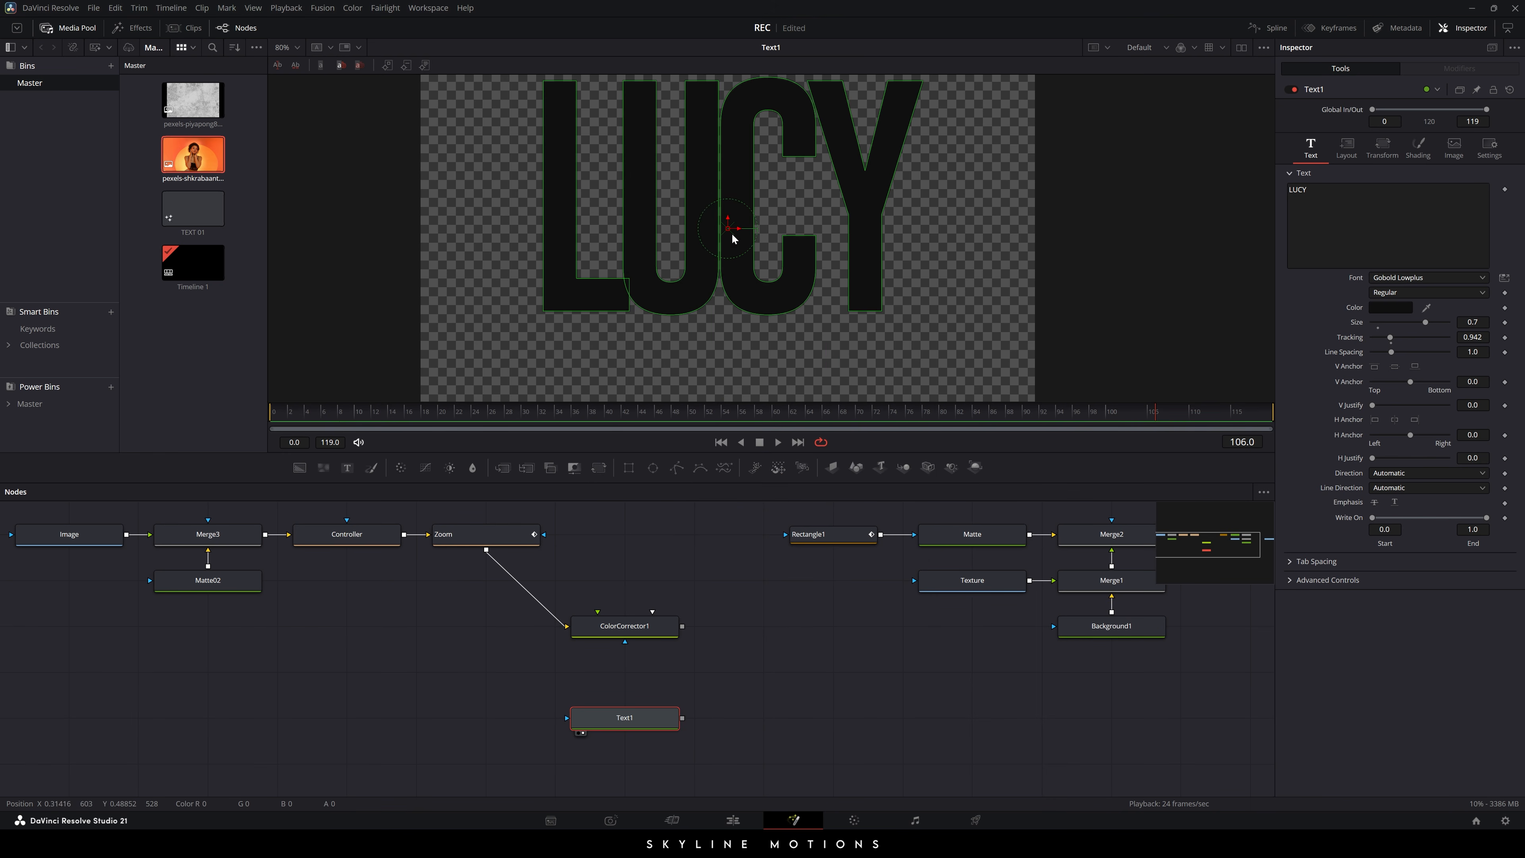
{"action": "left_click", "coordinate": [727, 621]}
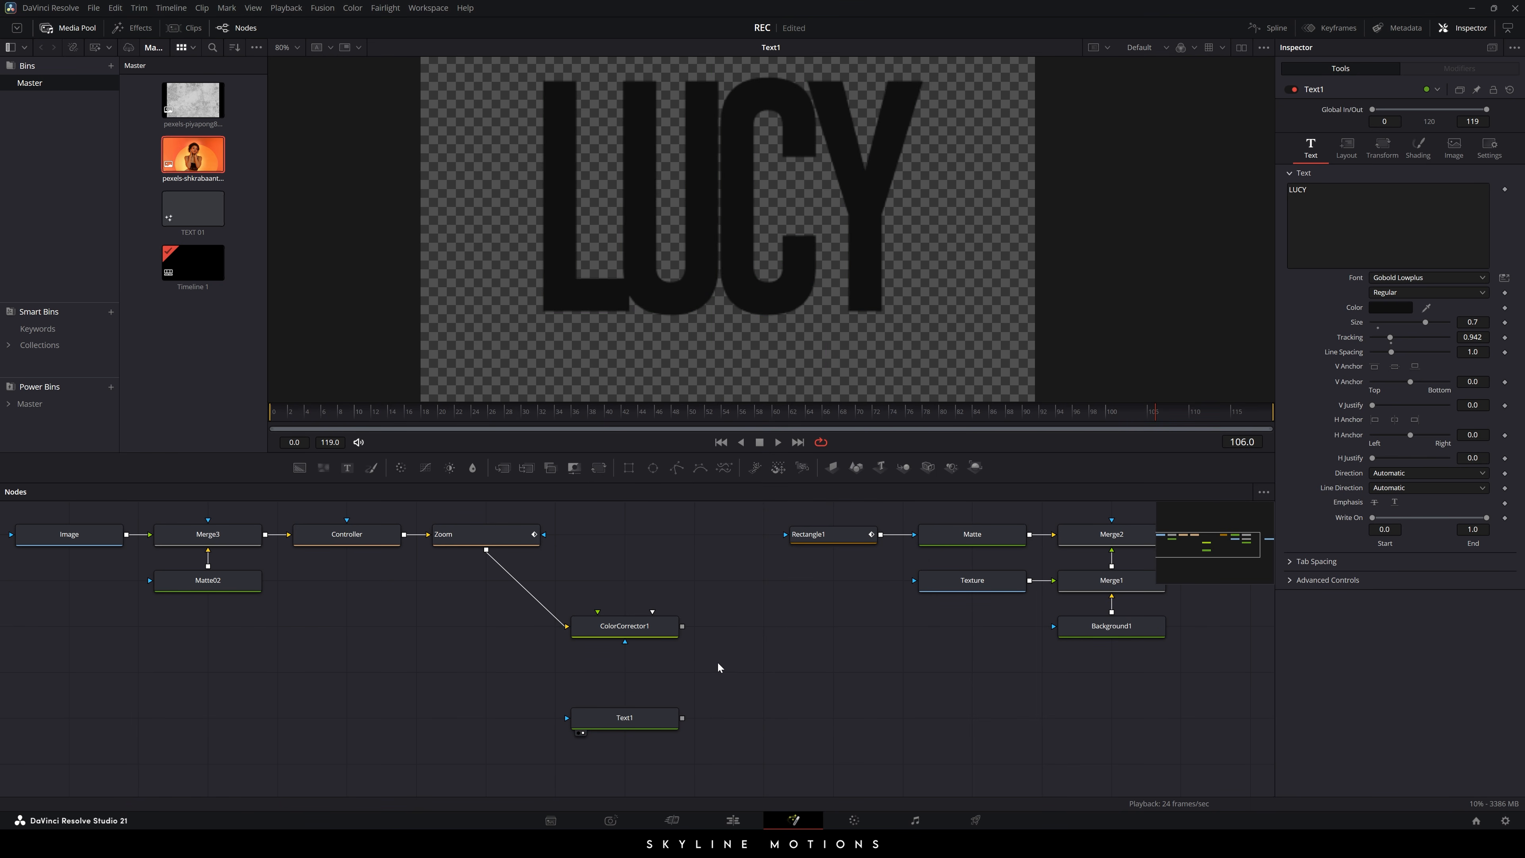
{"action": "left_click", "coordinate": [617, 721]}
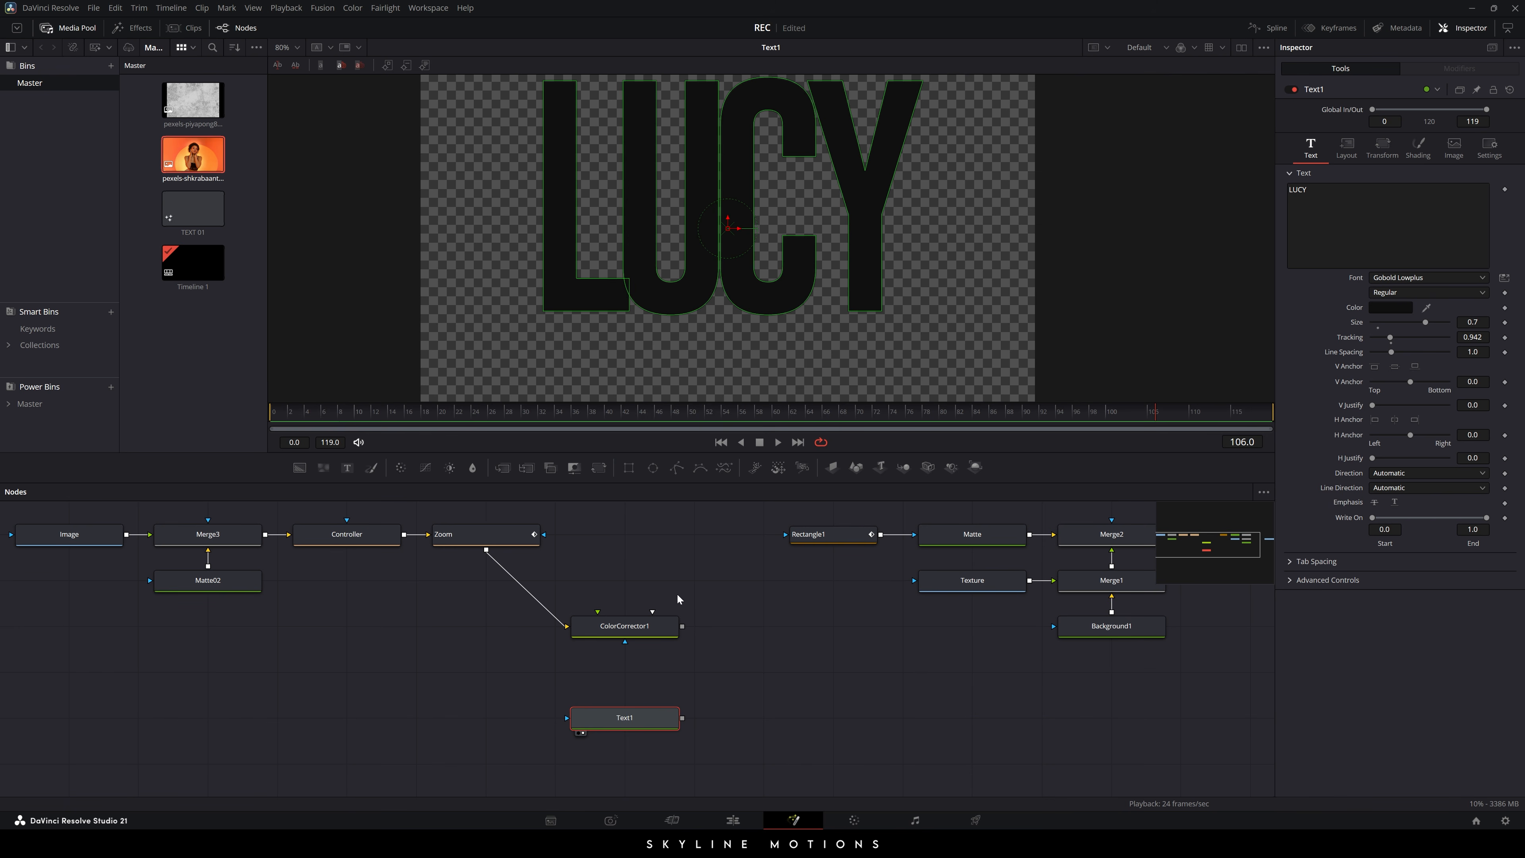
{"action": "left_click", "coordinate": [614, 415]}
- Keyframe Write On End at frame 48, then set it to 0 at frame 12
{"action": "right_click", "coordinate": [1472, 544]}
{"action": "left_click", "coordinate": [1441, 551]}
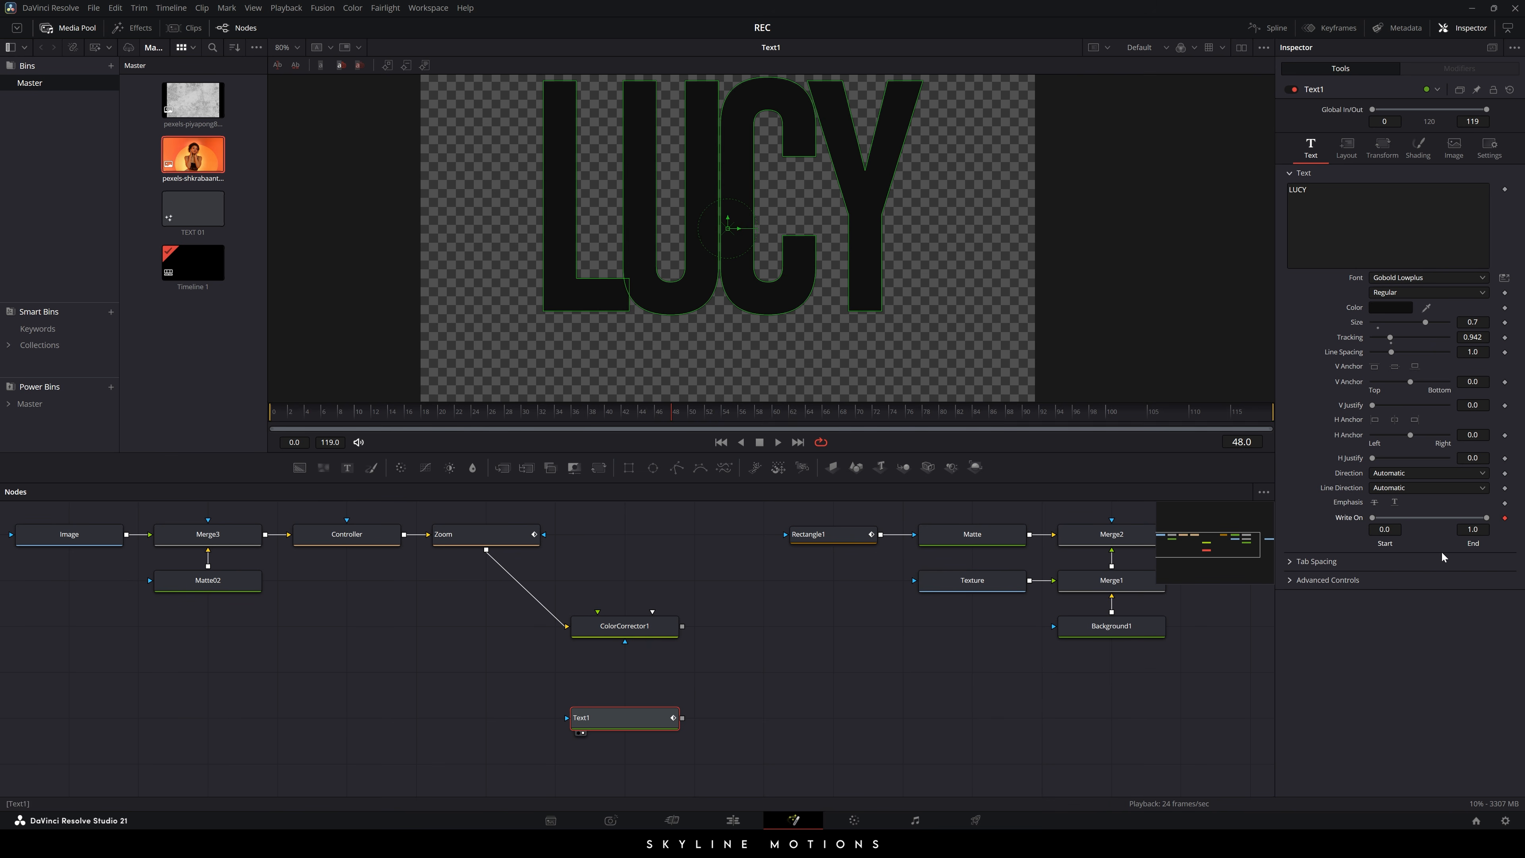
{"action": "left_click_drag", "start_coordinate": [545, 416], "coordinate": [378, 421]}
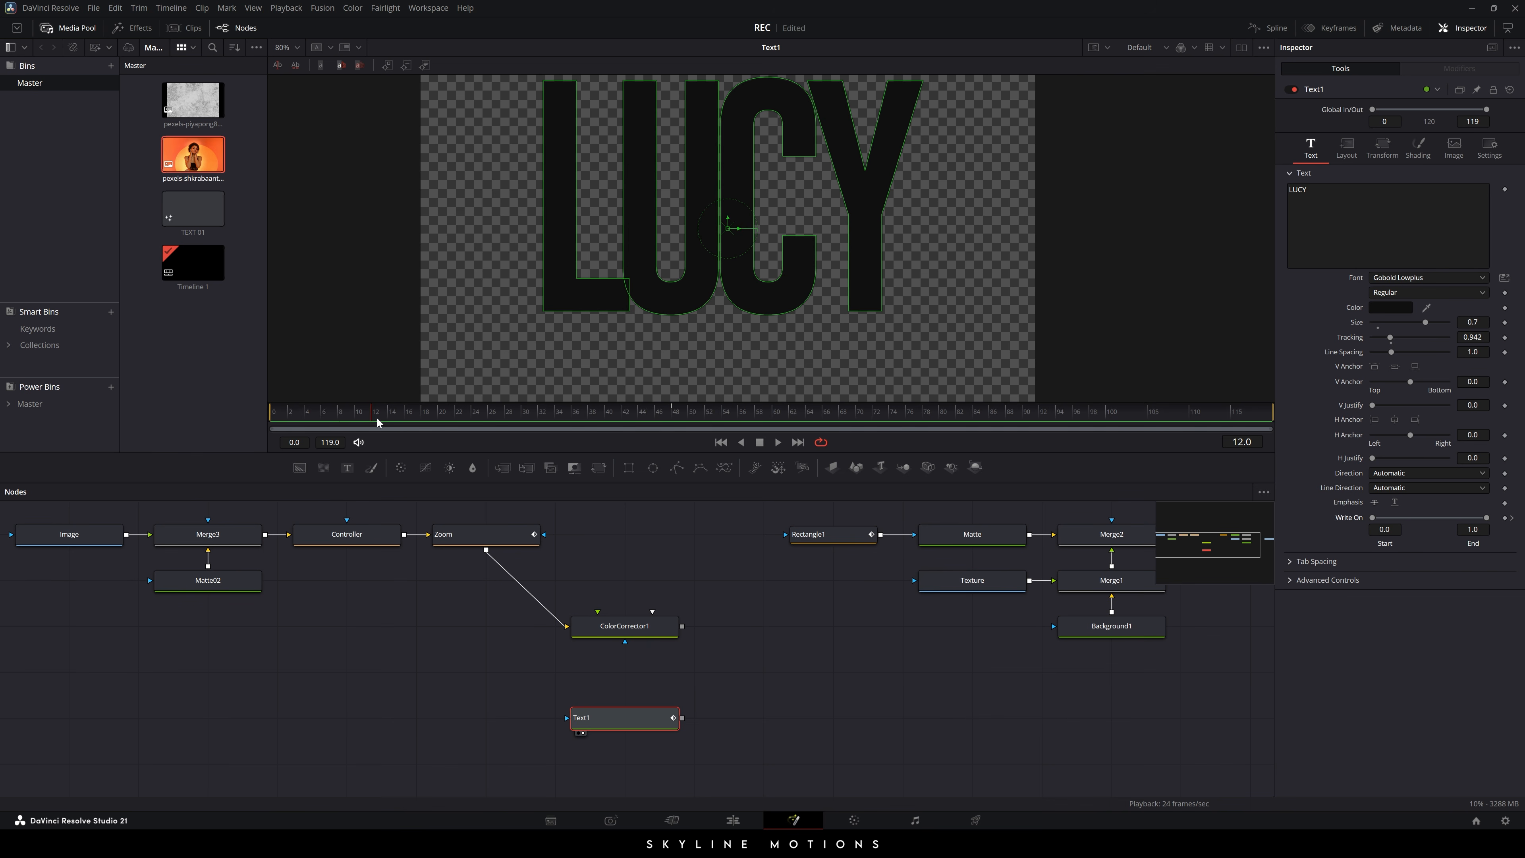
{"action": "left_click_drag", "start_coordinate": [1486, 517], "coordinate": [1364, 518]}
- Scrub and play back the write-on animation until LUCY is fully written
{"action": "left_click_drag", "start_coordinate": [354, 418], "coordinate": [405, 419]}
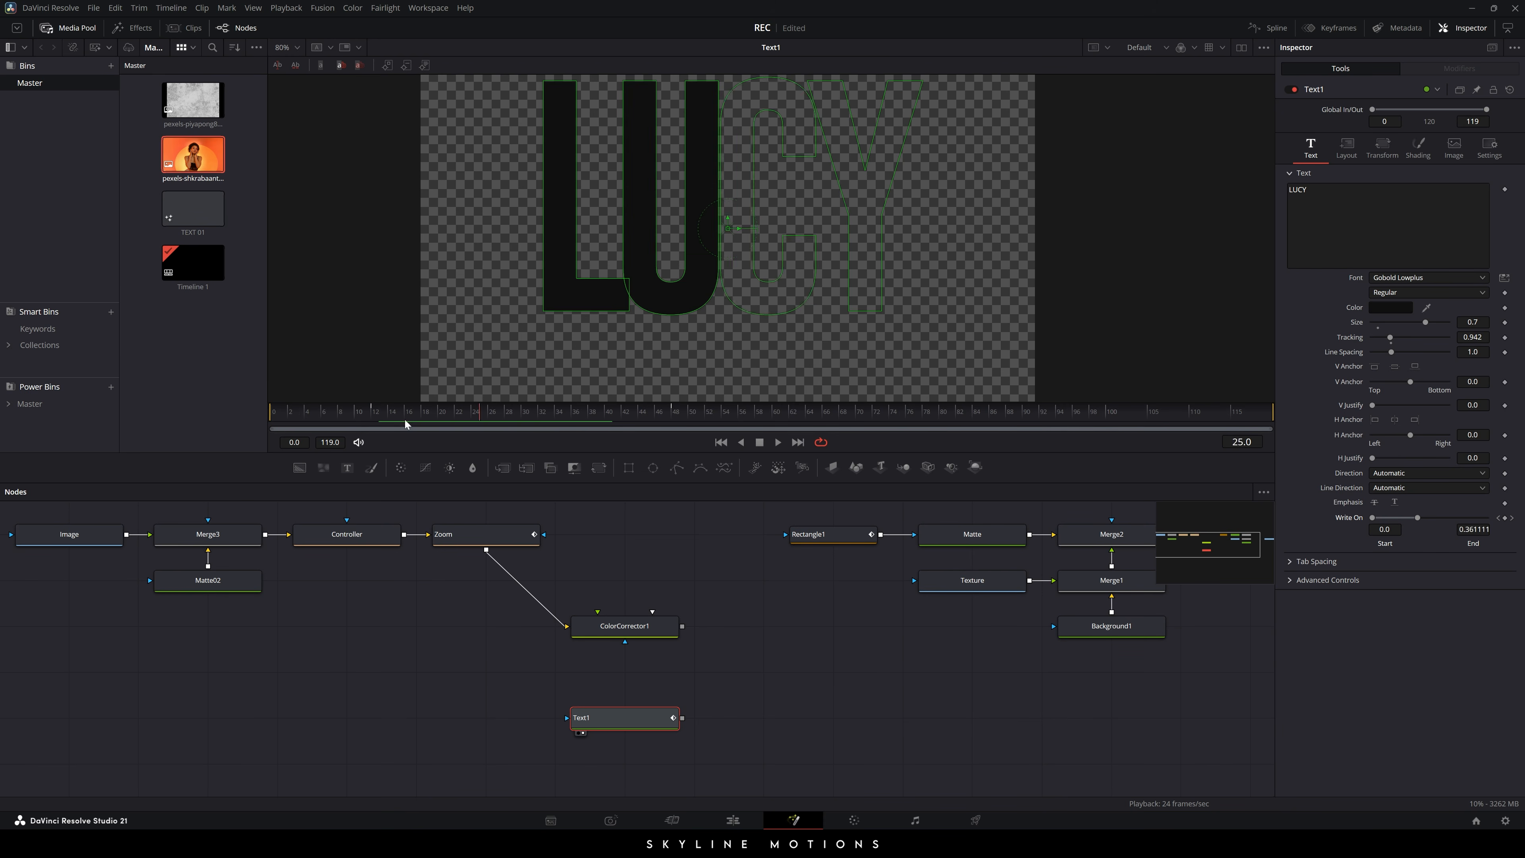
{"action": "left_click", "coordinate": [720, 443]}
{"action": "key", "text": "space"}
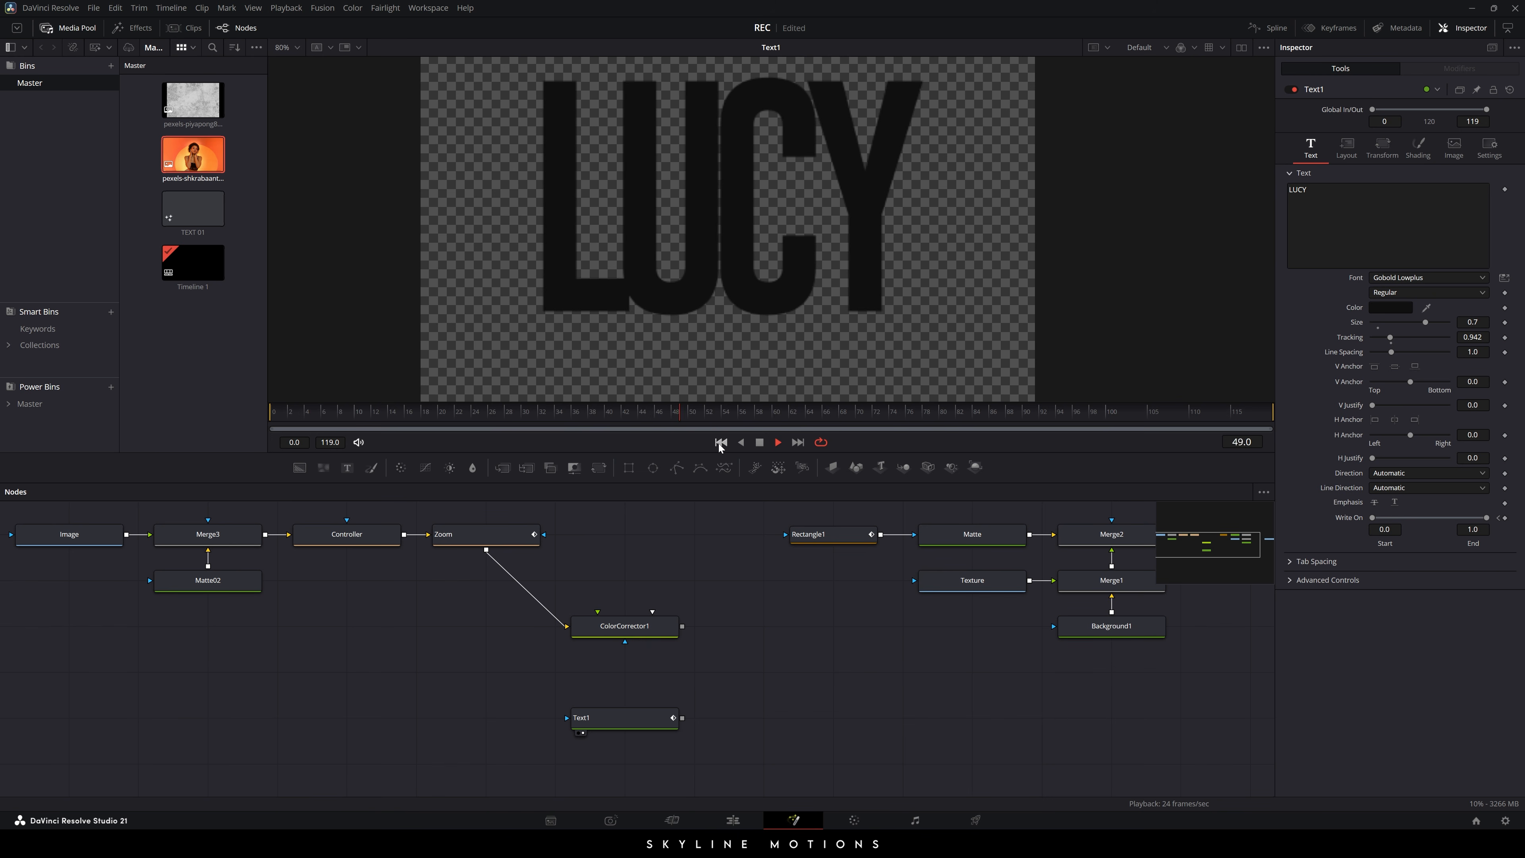
{"action": "left_click", "coordinate": [759, 443]}
- Turn on the Center guide lines in the viewer
{"action": "right_click", "coordinate": [661, 160]}
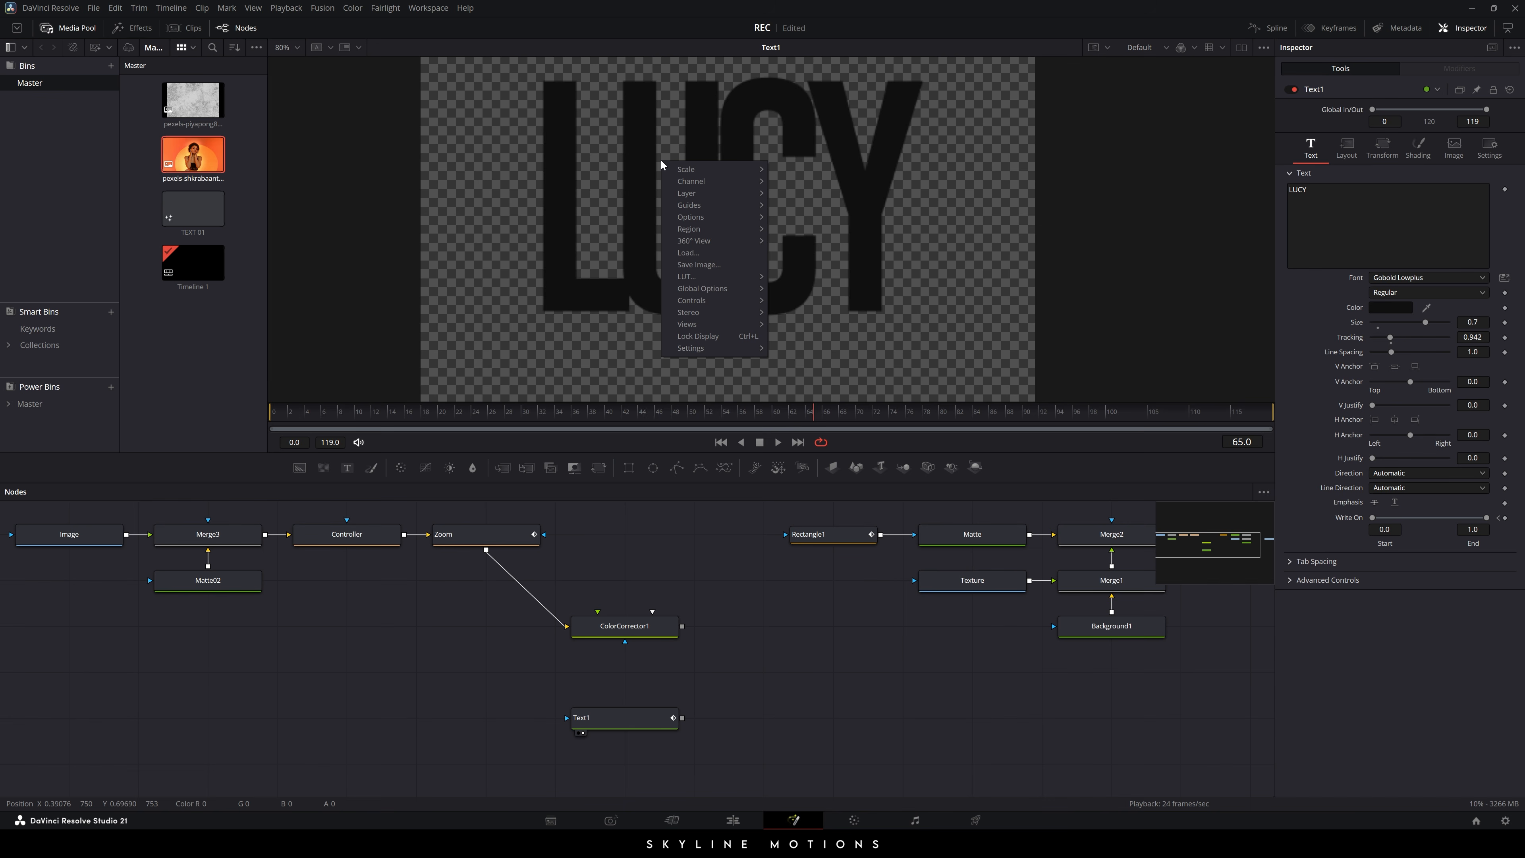
{"action": "mouse_move", "coordinate": [707, 204]}
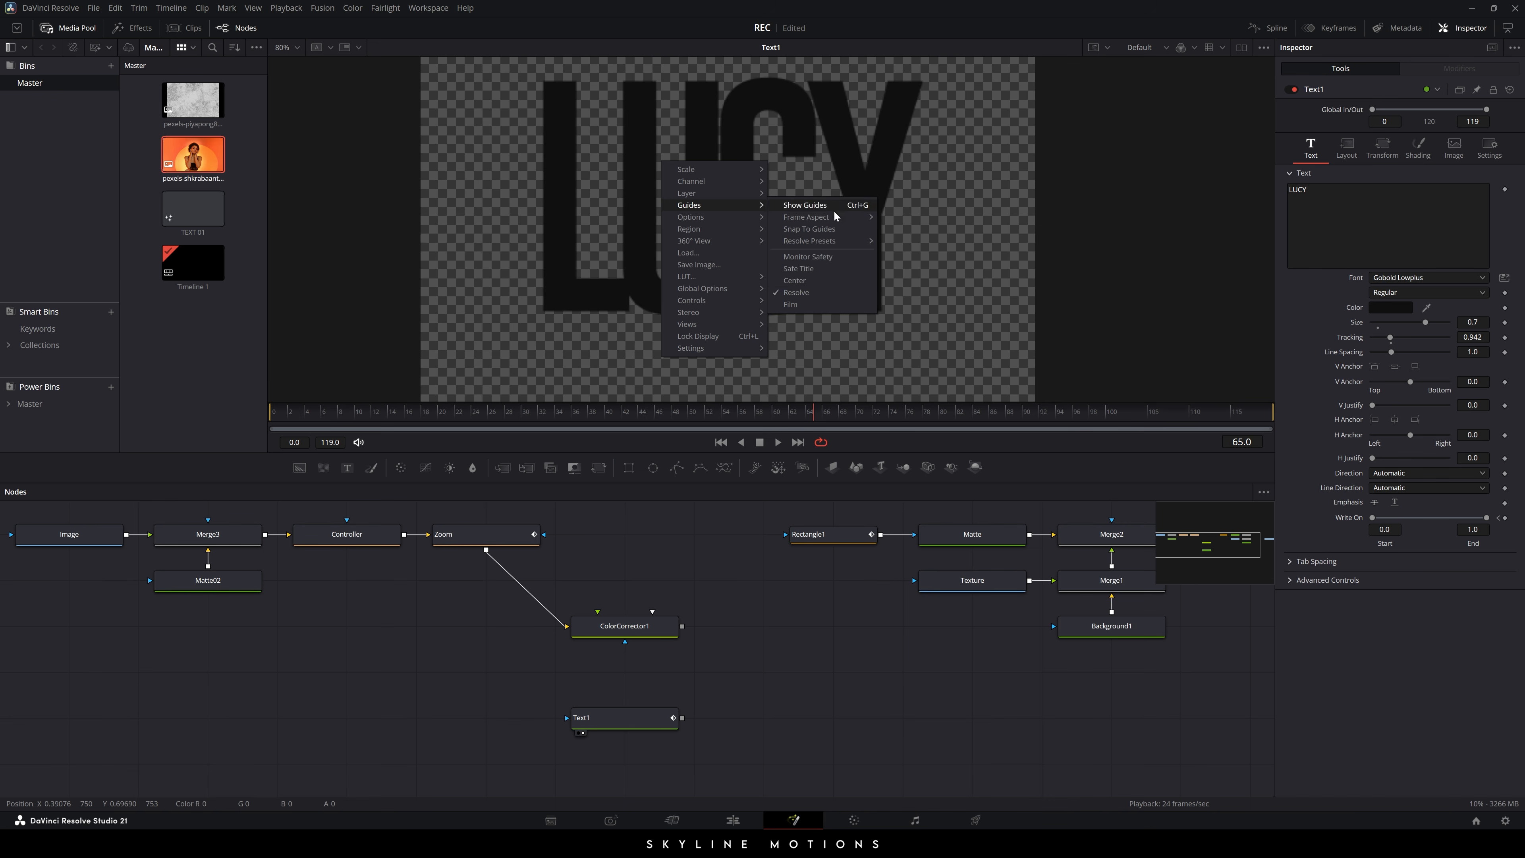
{"action": "left_click", "coordinate": [794, 280]}
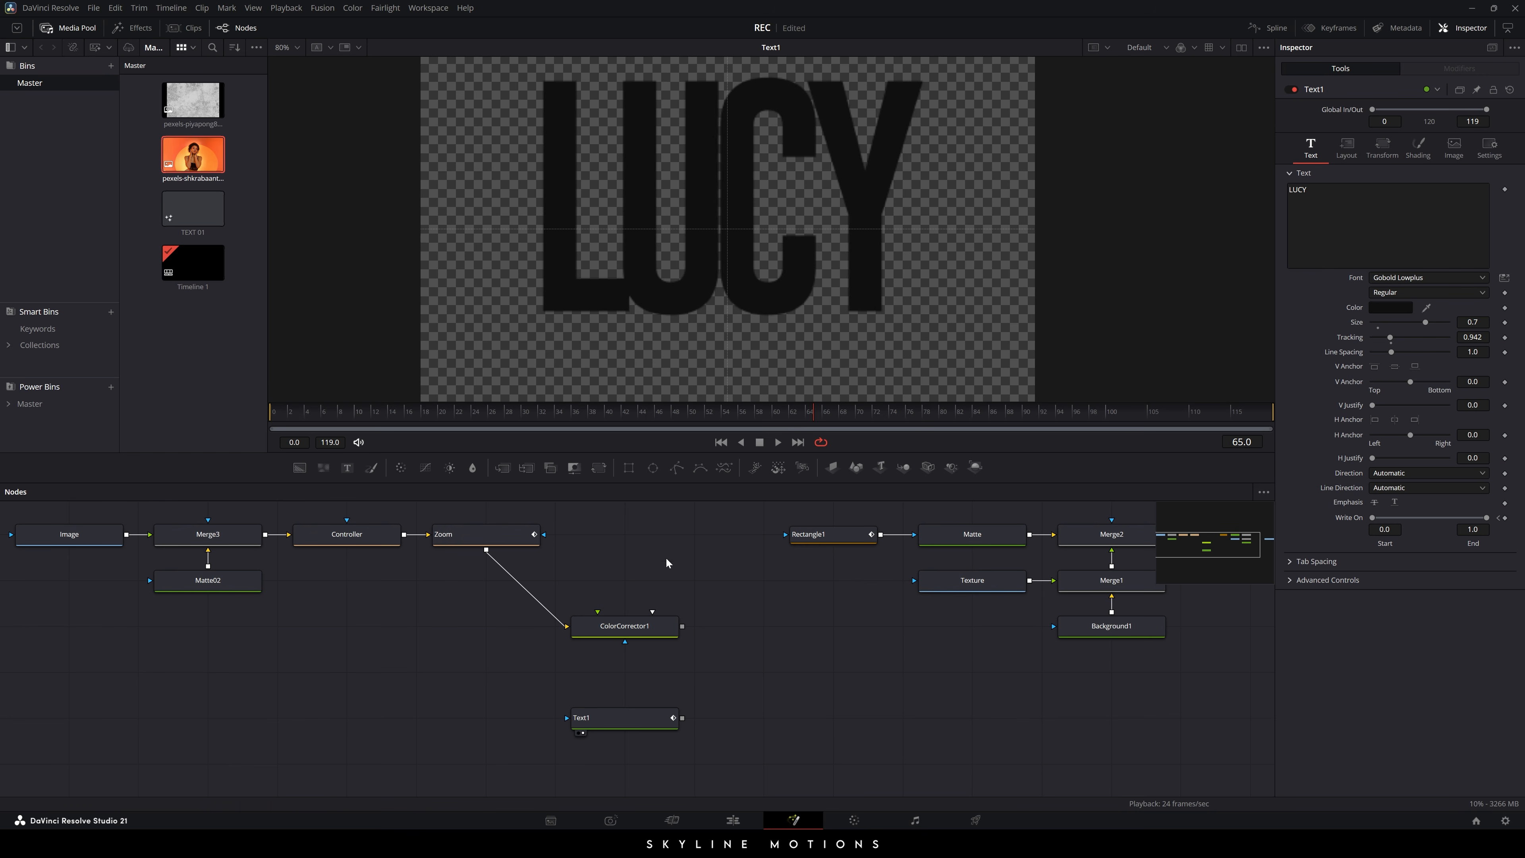
- Move the LUCY text slightly lower and set Timeline Playback Resolution to Full
{"action": "left_click", "coordinate": [627, 720]}
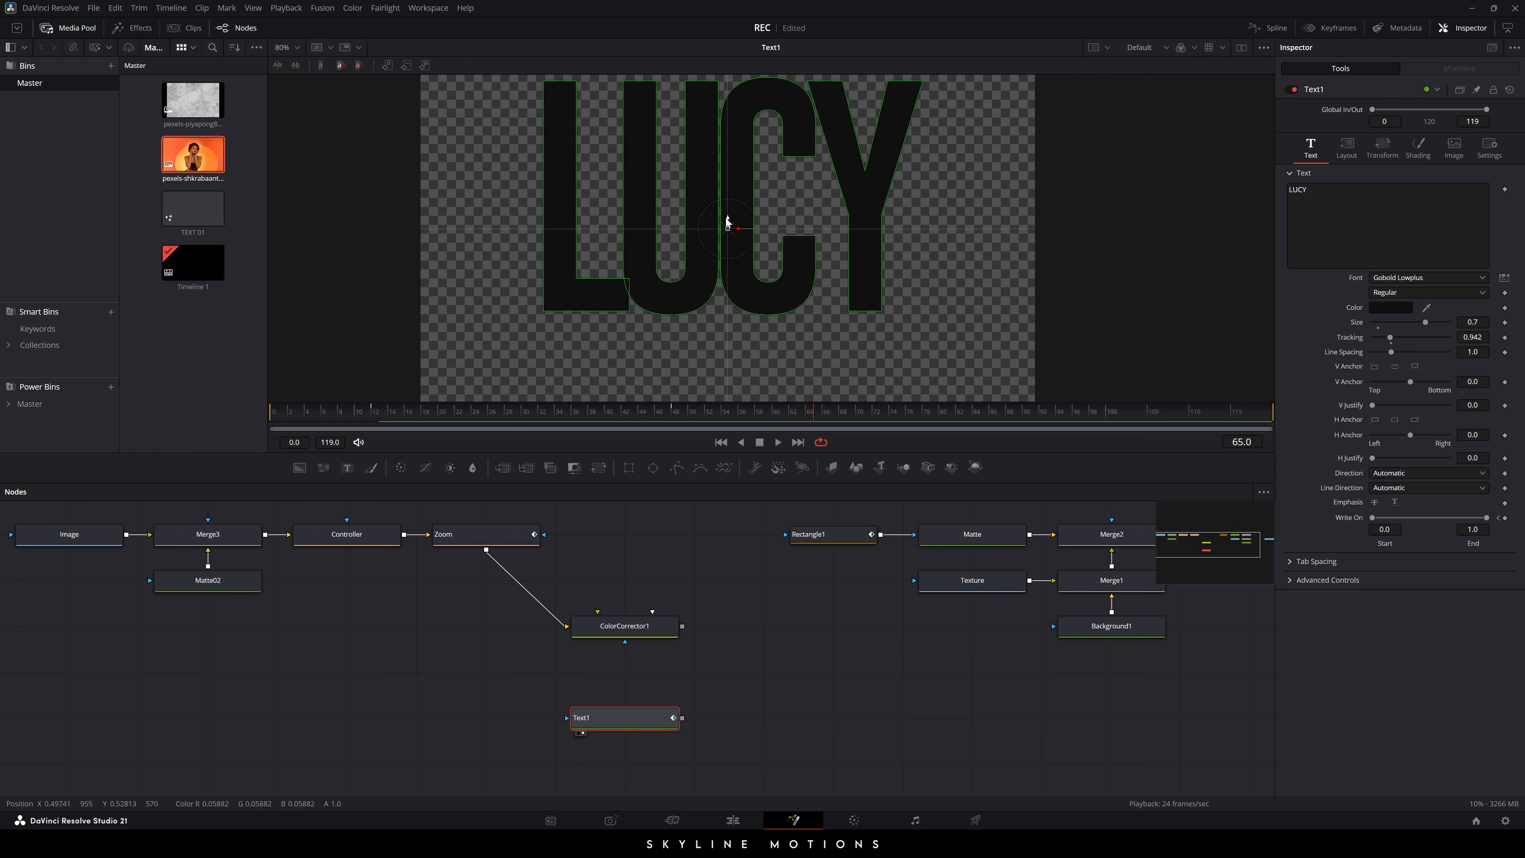
{"action": "left_click_drag", "start_coordinate": [728, 222], "coordinate": [729, 258]}
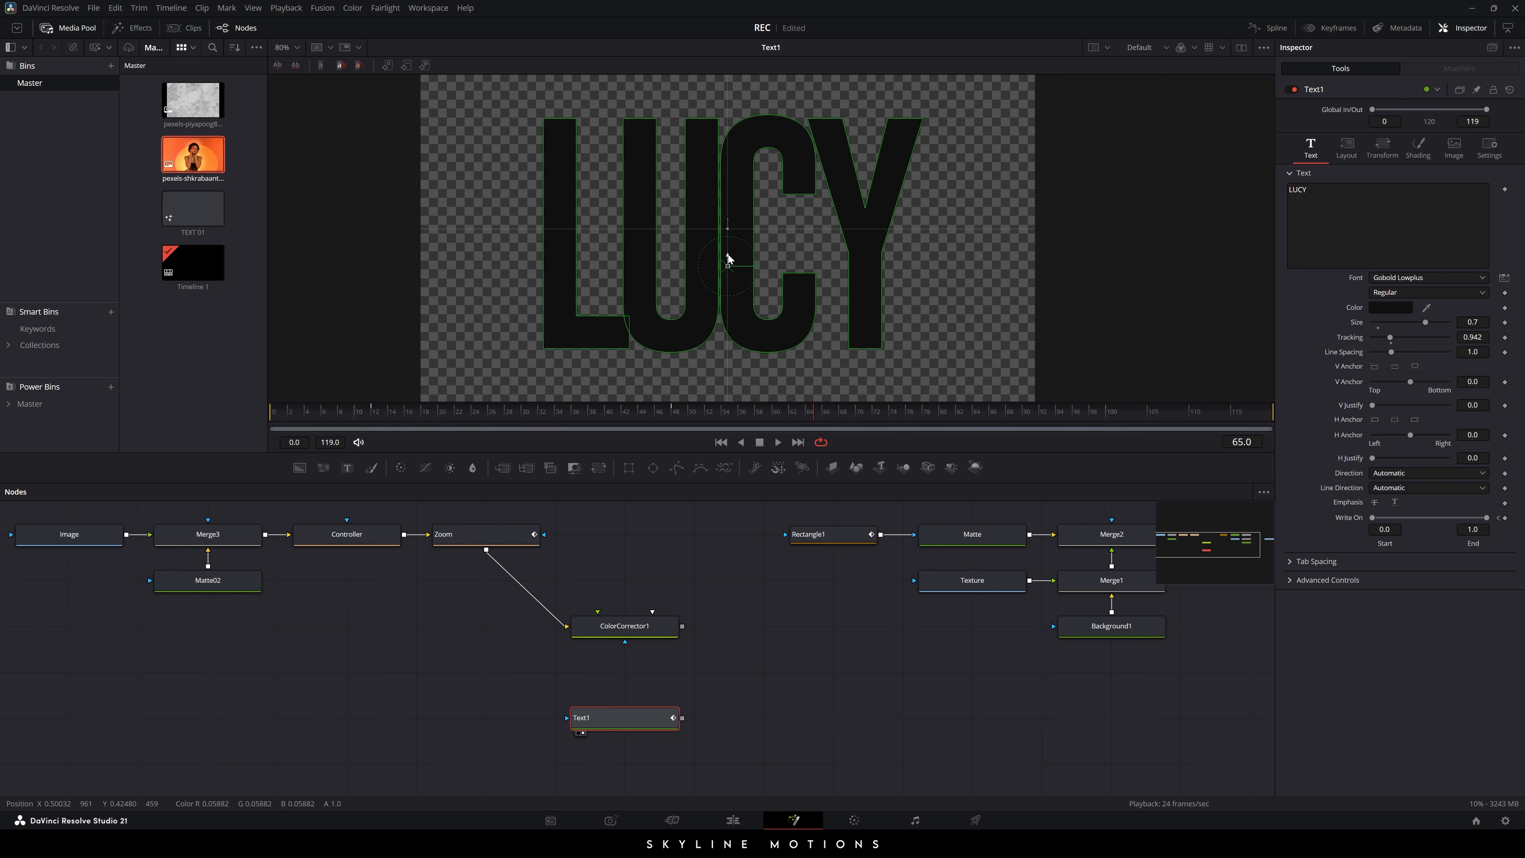
{"action": "left_click", "coordinate": [287, 8]}
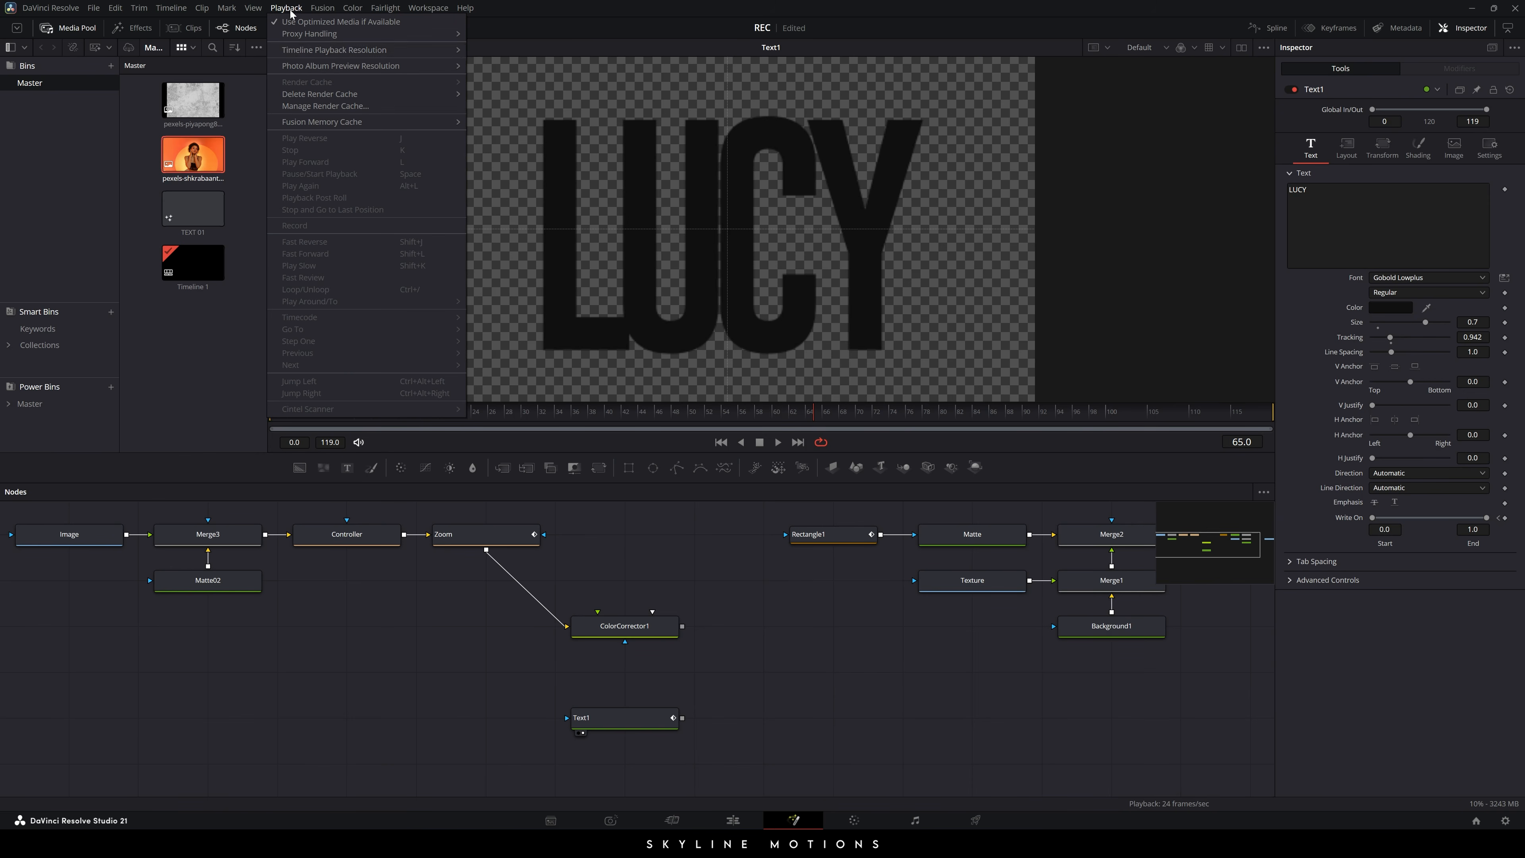
{"action": "left_click", "coordinate": [488, 49]}
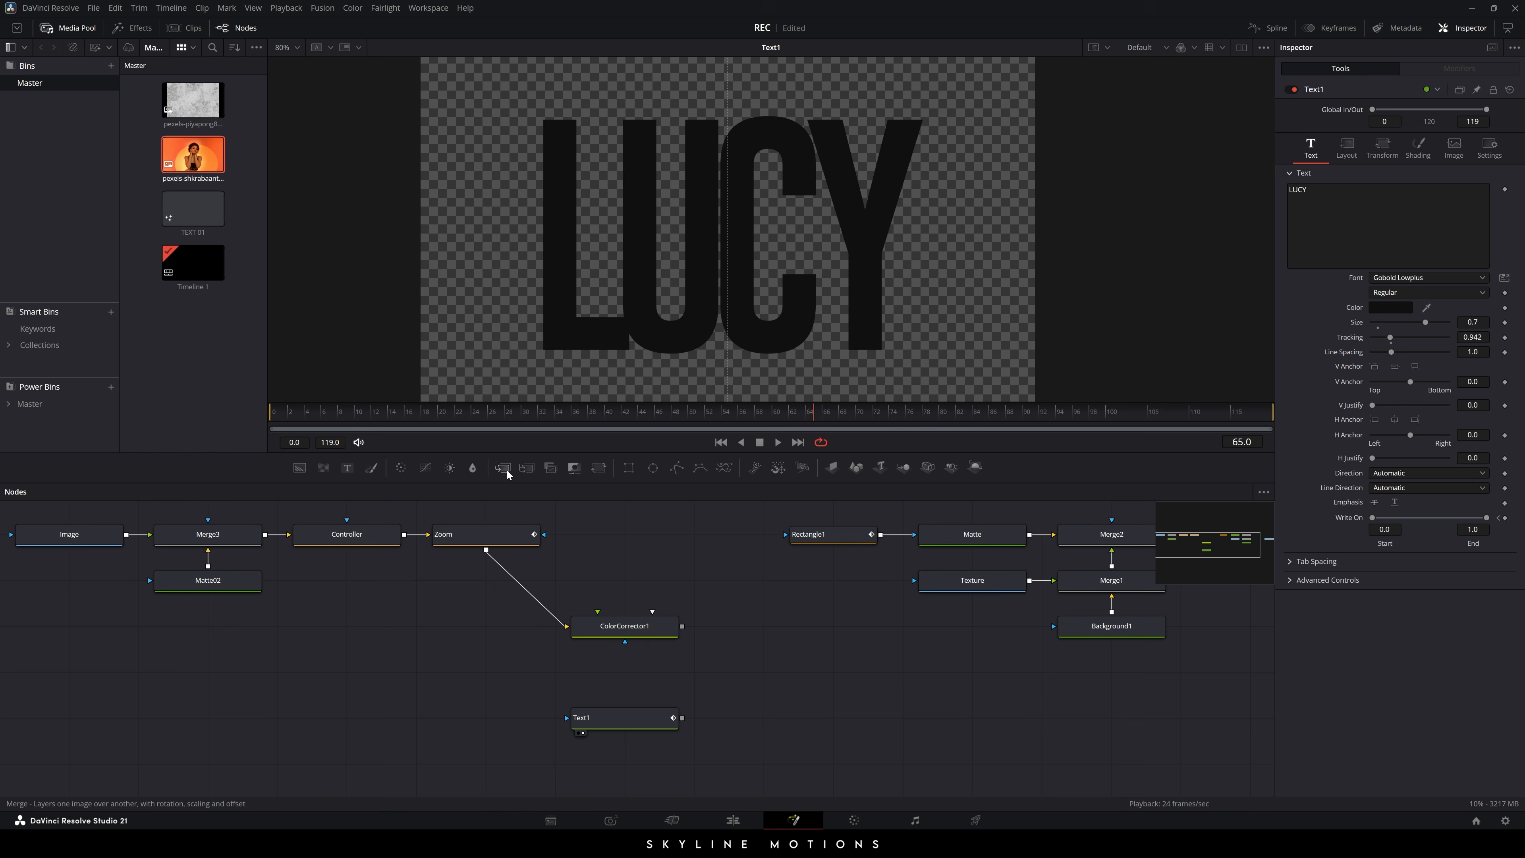
- Add Merge4 combining the LUCY text and the greyscale portrait, and view it
{"action": "left_click_drag", "start_coordinate": [506, 470], "coordinate": [735, 626]}
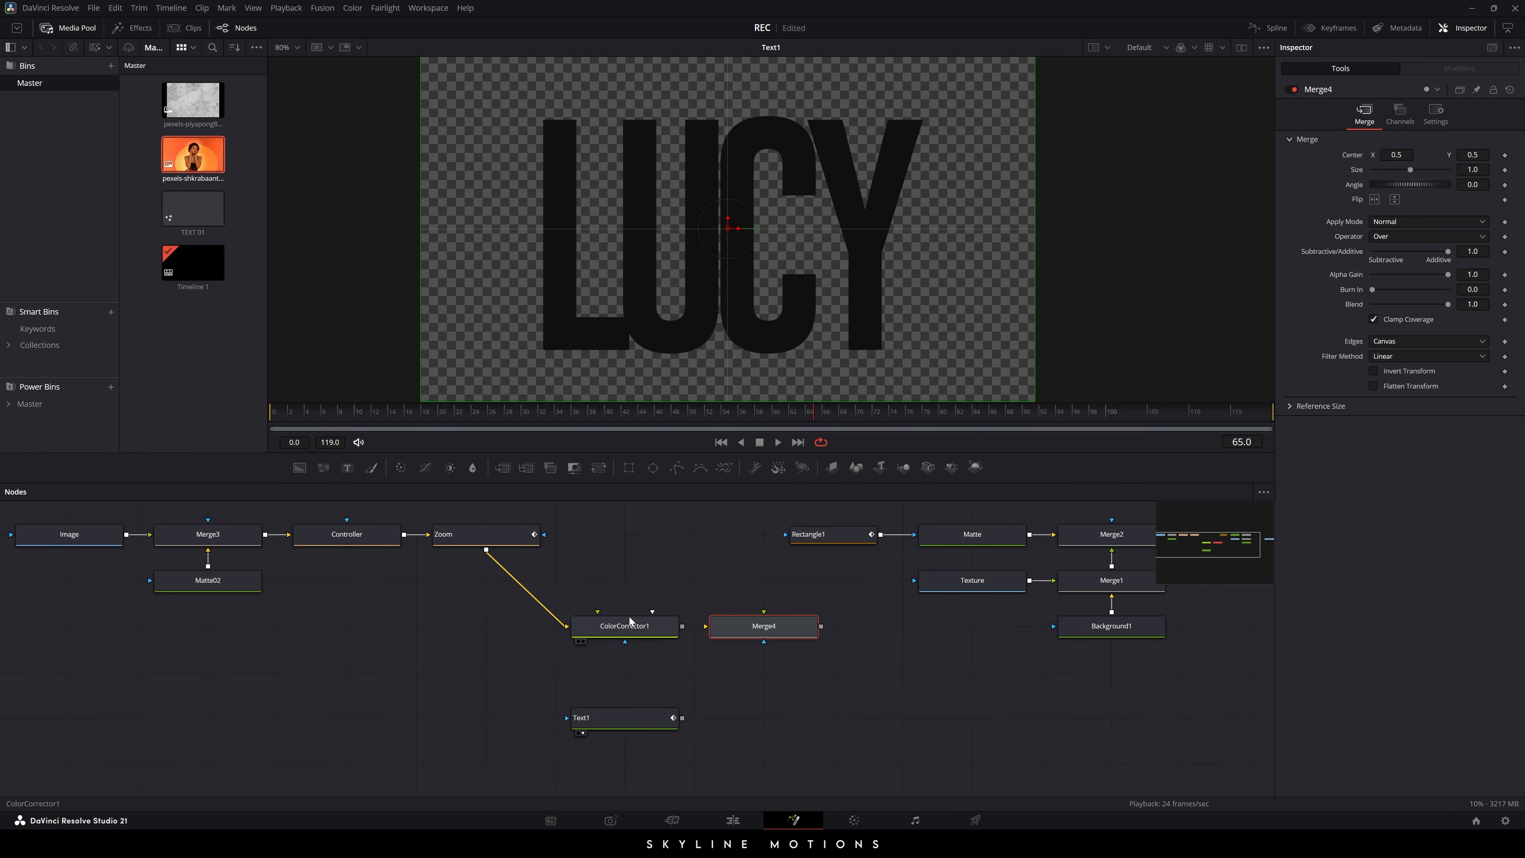
{"action": "left_click_drag", "start_coordinate": [705, 626], "coordinate": [625, 716]}
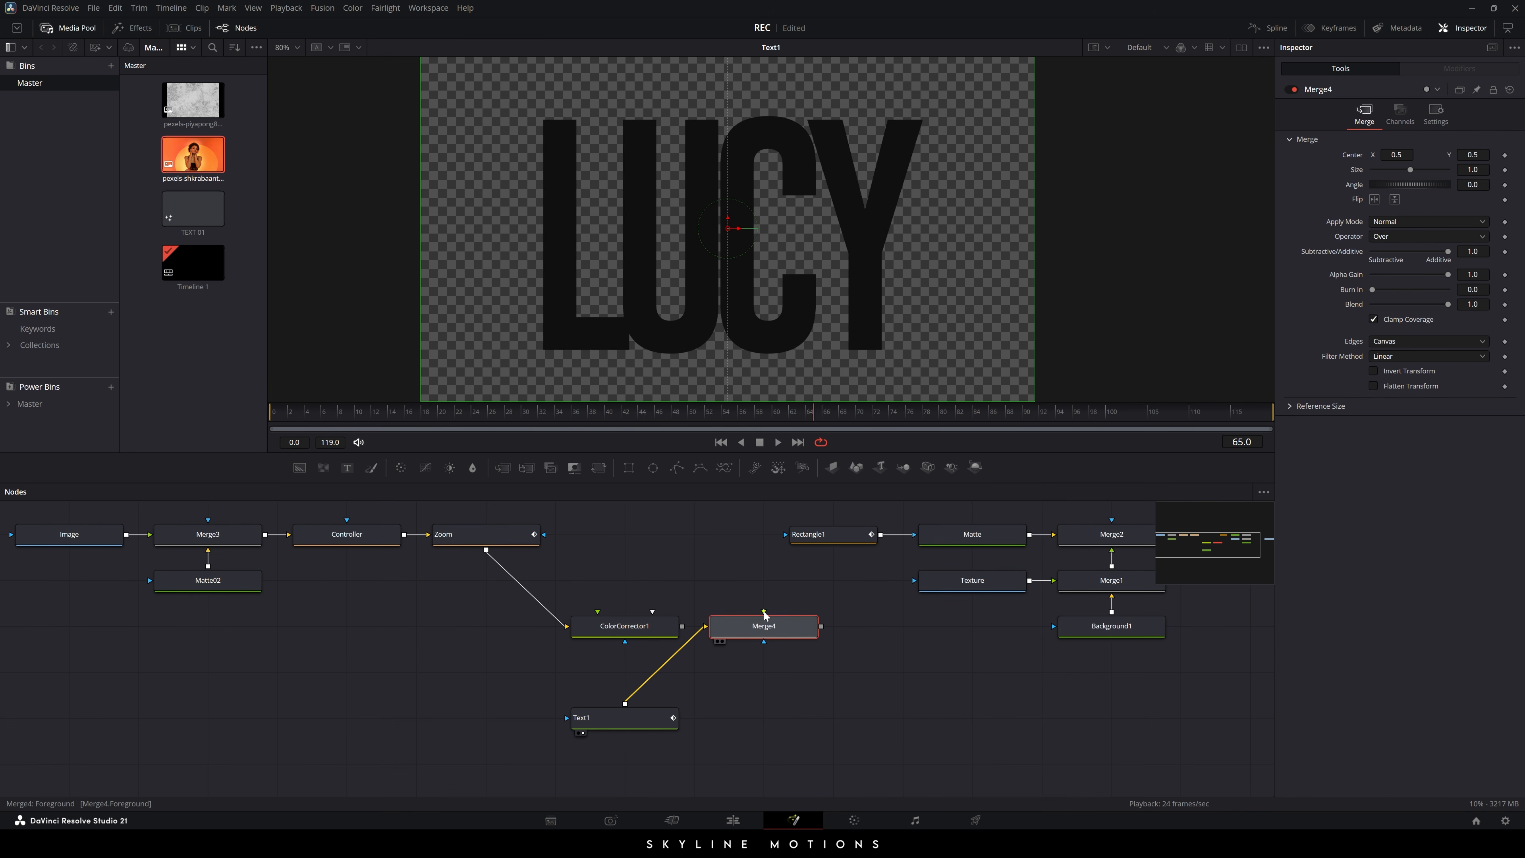
{"action": "left_click_drag", "start_coordinate": [764, 611], "coordinate": [625, 626]}
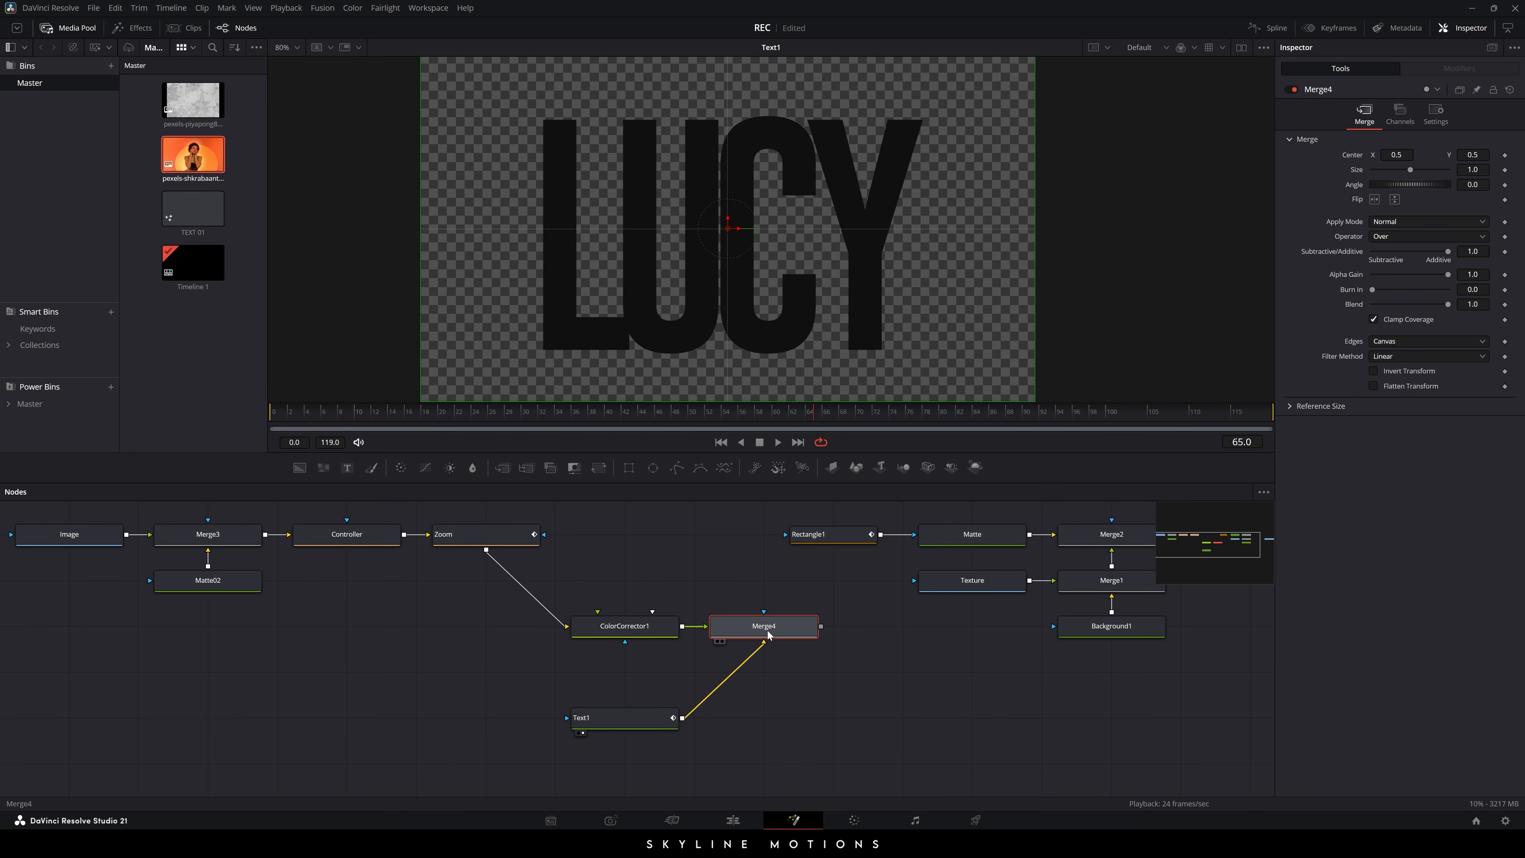
{"action": "key", "text": "1"}
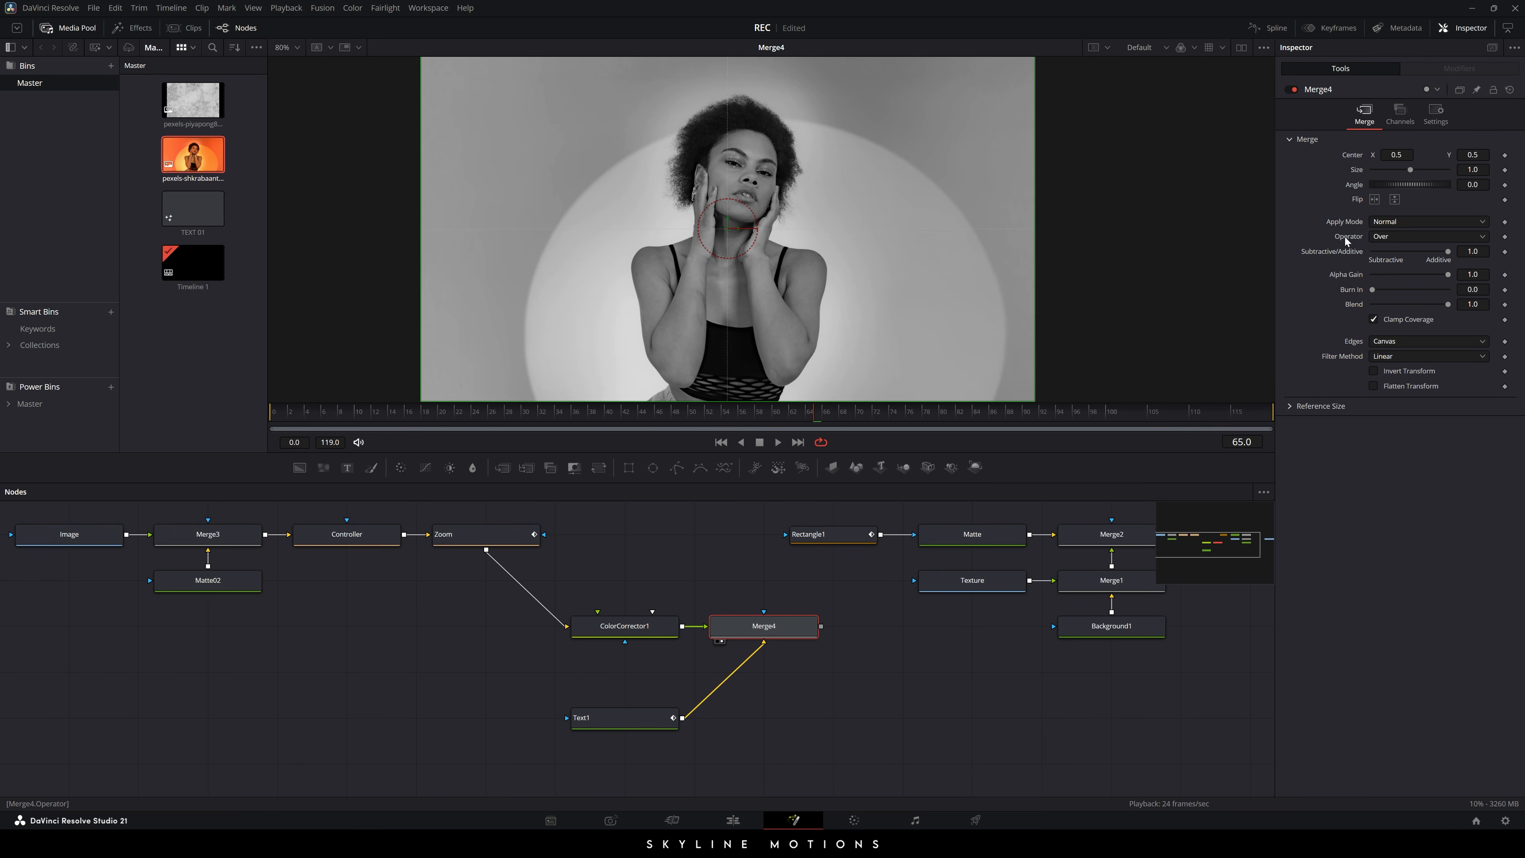
- Set Merge4's Operator to In and play the animation from the start
{"action": "left_click", "coordinate": [1413, 237]}
{"action": "left_click", "coordinate": [1400, 265]}
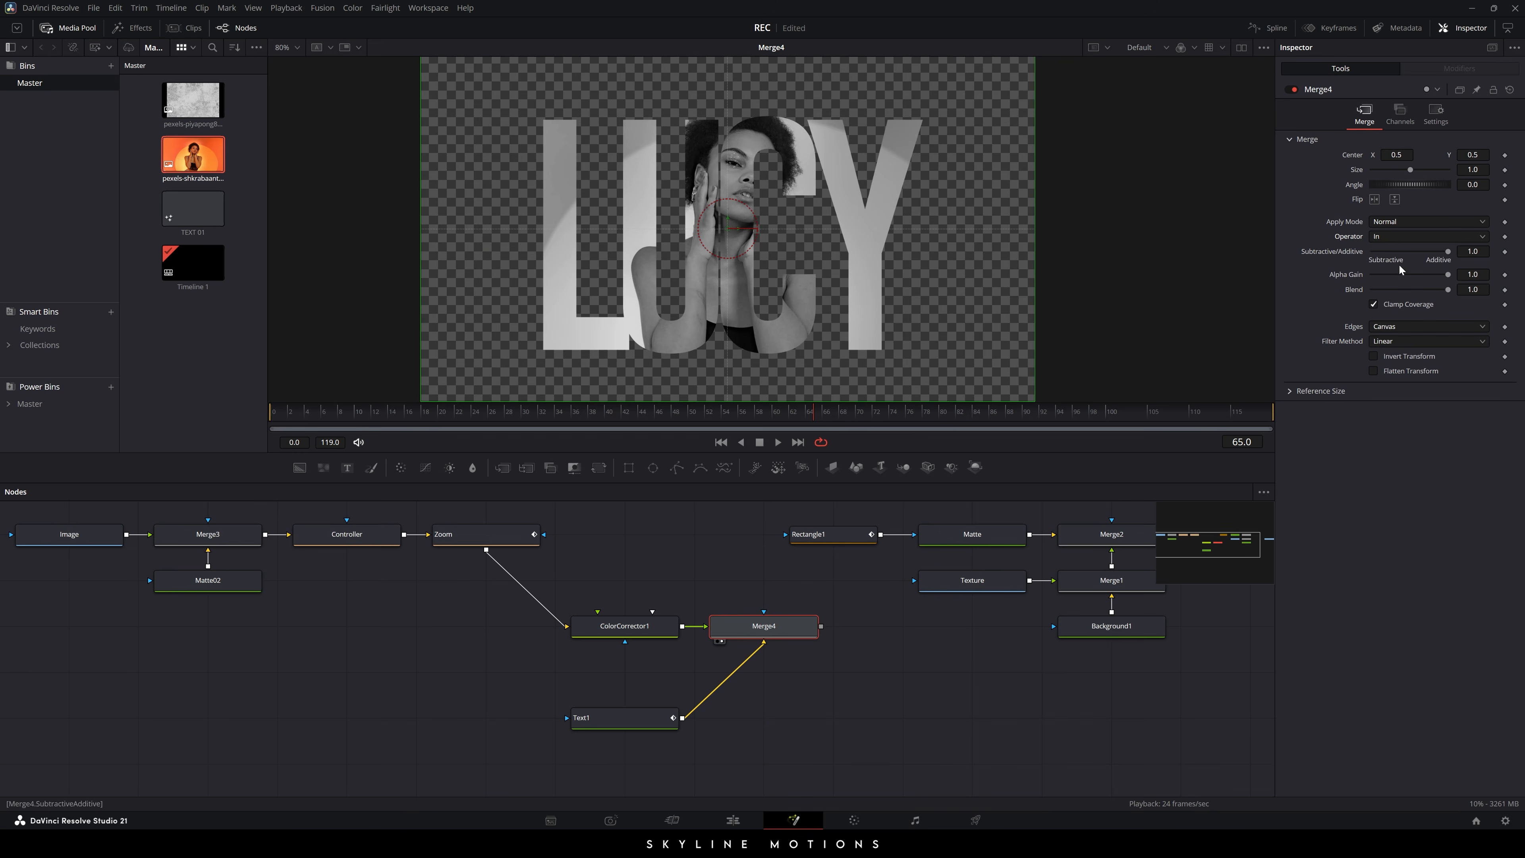
{"action": "left_click", "coordinate": [968, 671]}
{"action": "left_click_drag", "start_coordinate": [530, 413], "coordinate": [270, 413]}
{"action": "key", "text": "space"}
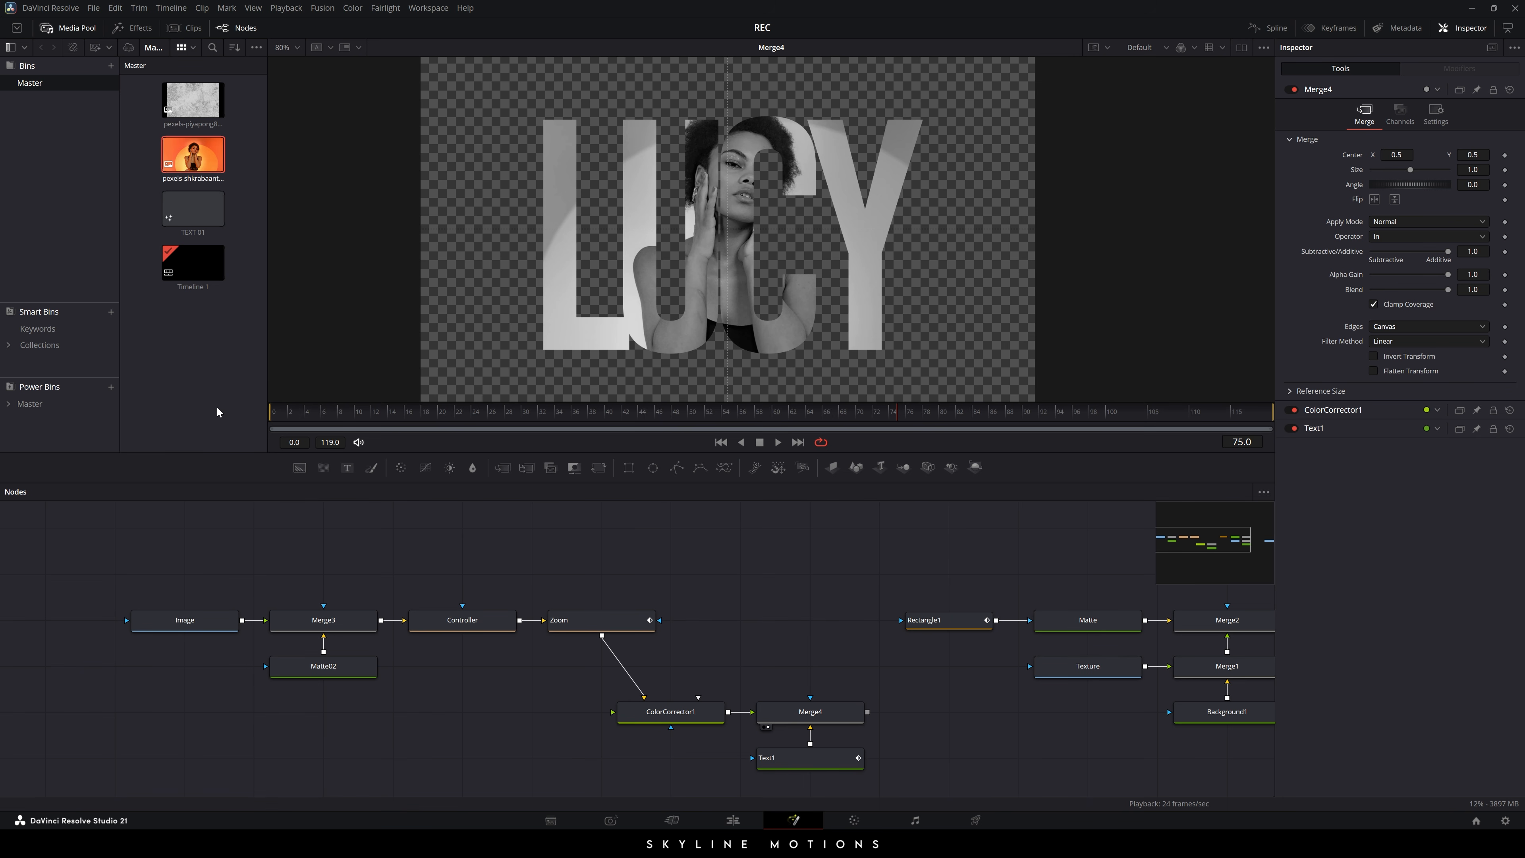
- Import the black horizontal Pngtree brush-stroke PNG into the Media Pool
{"action": "right_click", "coordinate": [187, 326]}
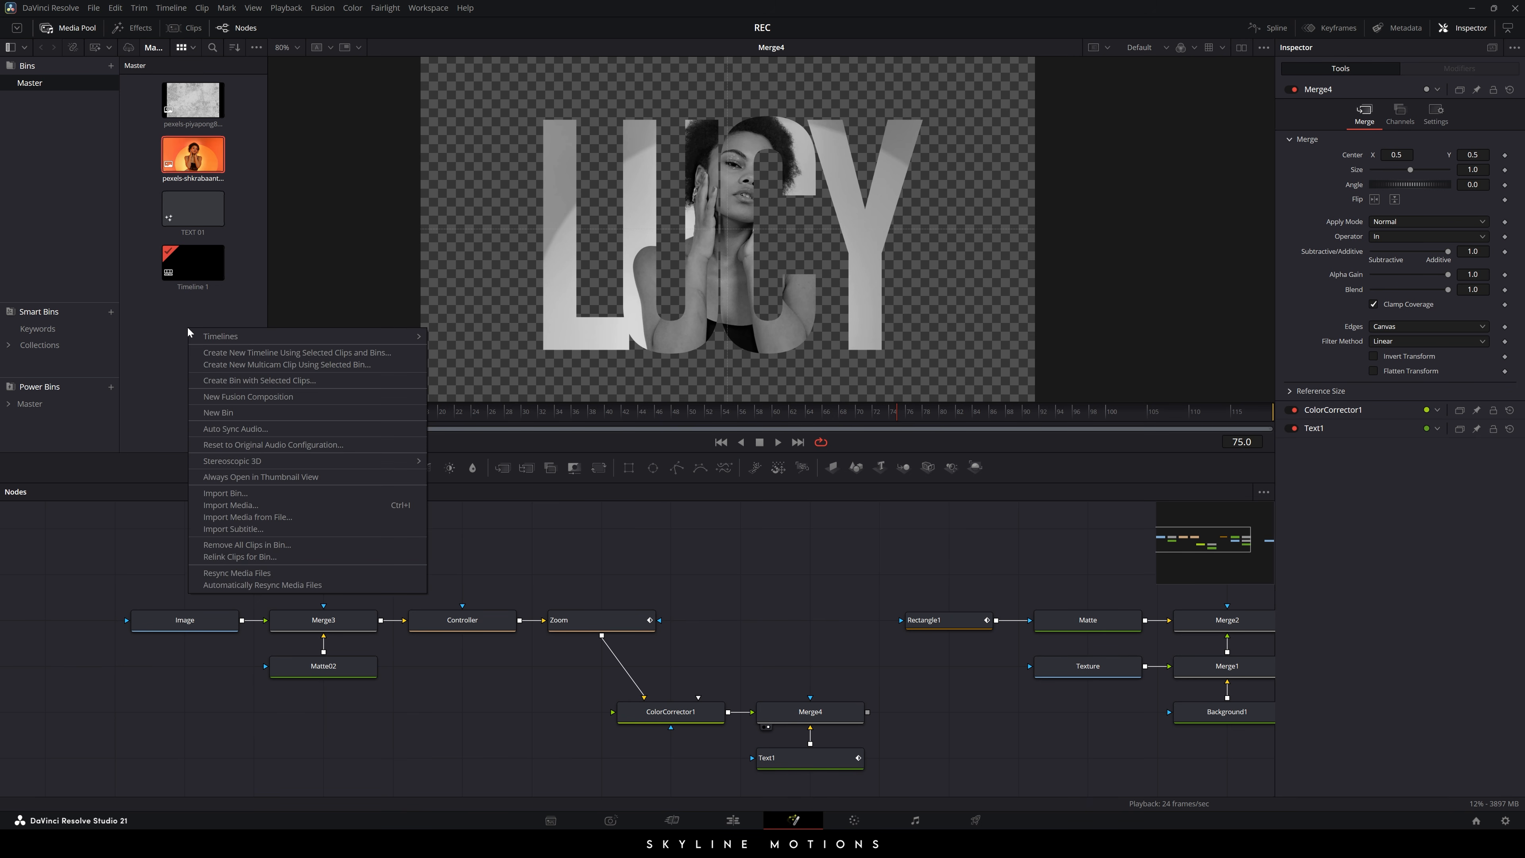
{"action": "left_click", "coordinate": [243, 494]}
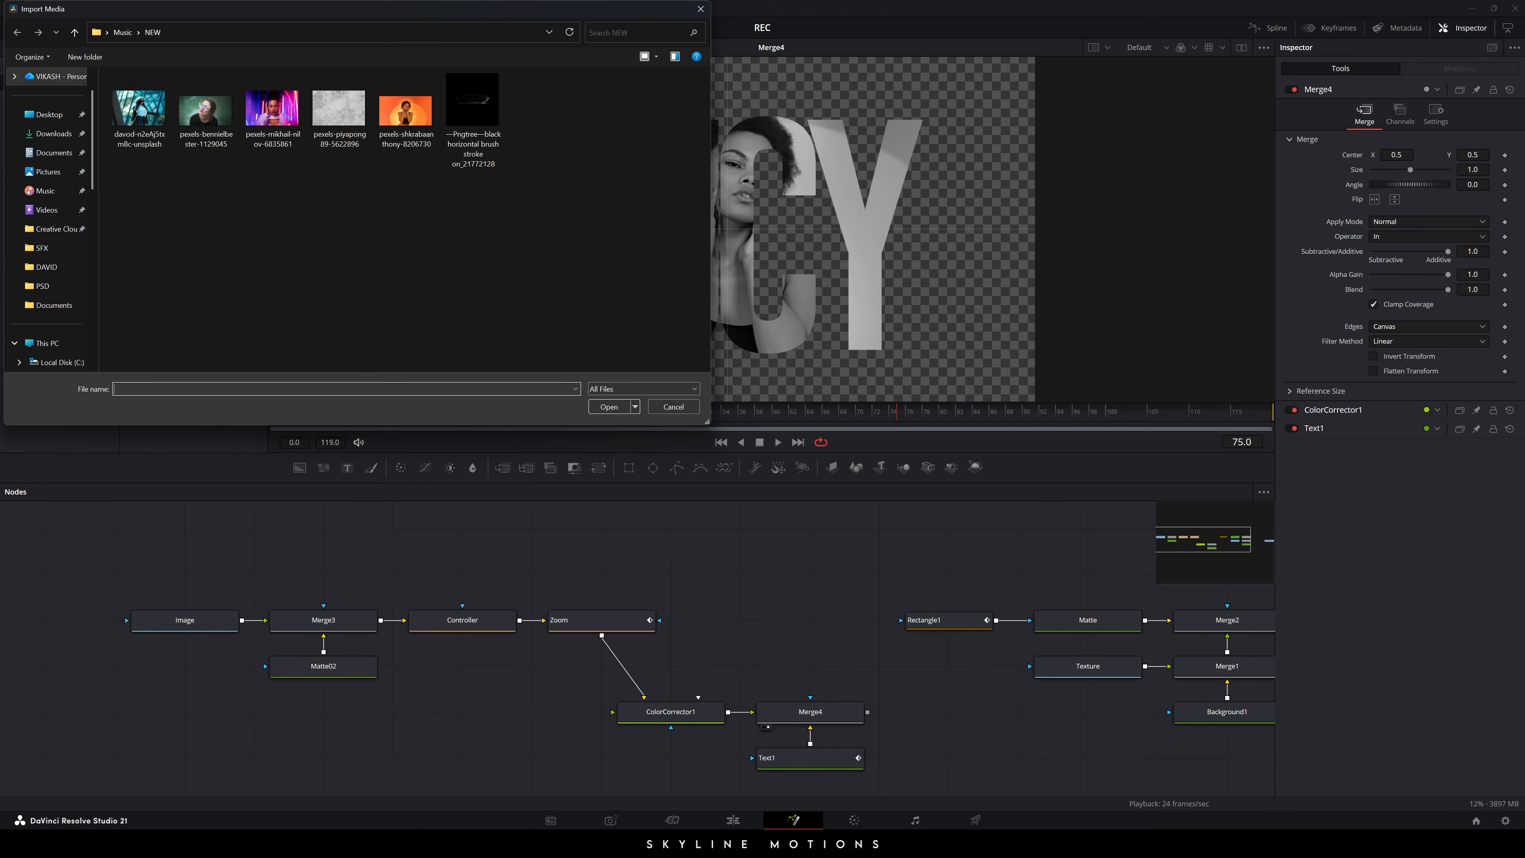
{"action": "left_click", "coordinate": [473, 114]}
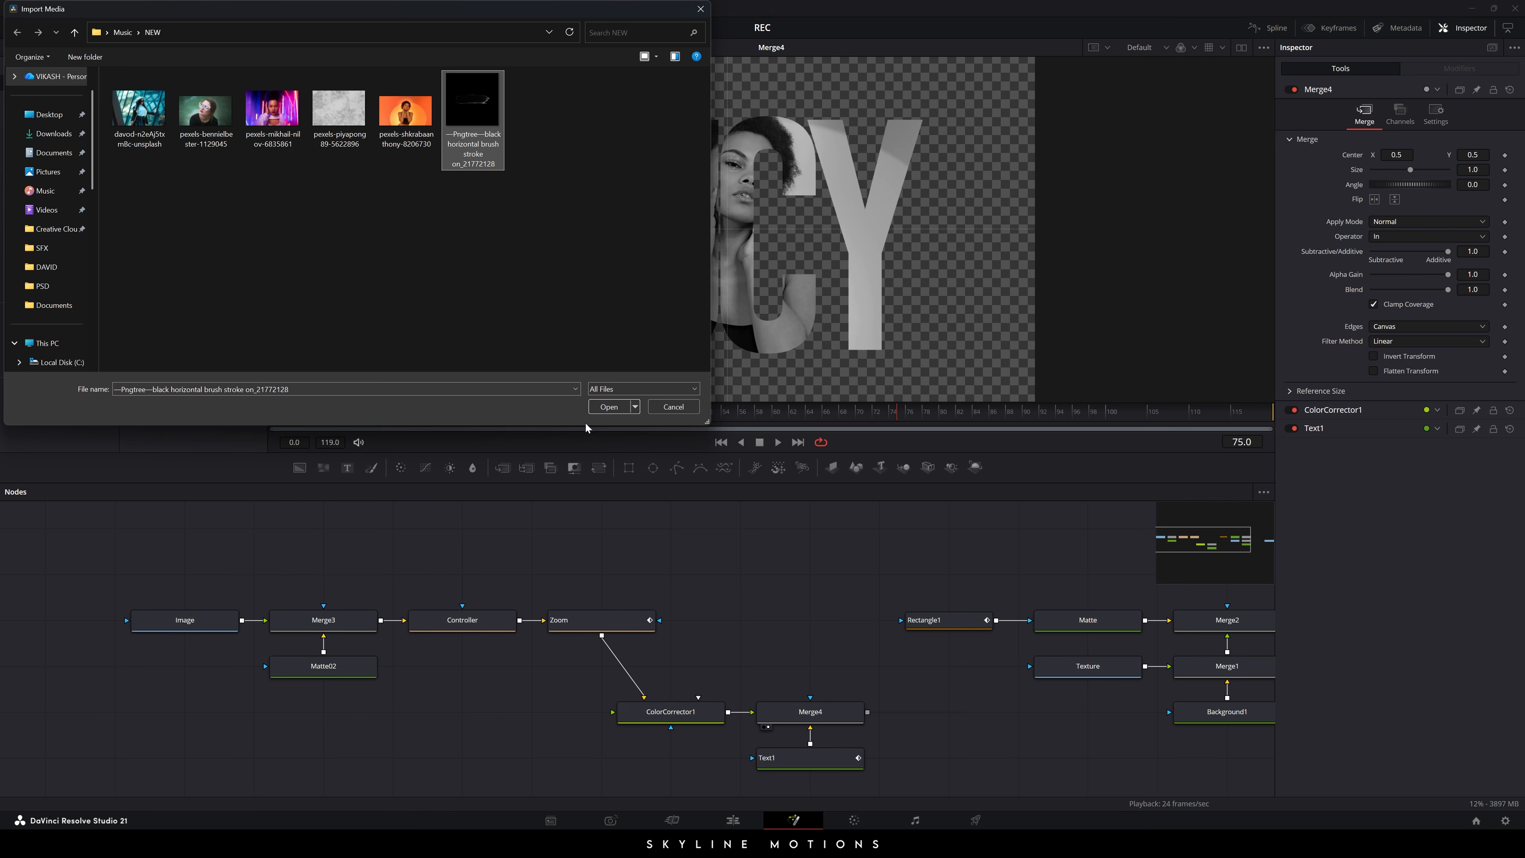
{"action": "left_click", "coordinate": [596, 409]}
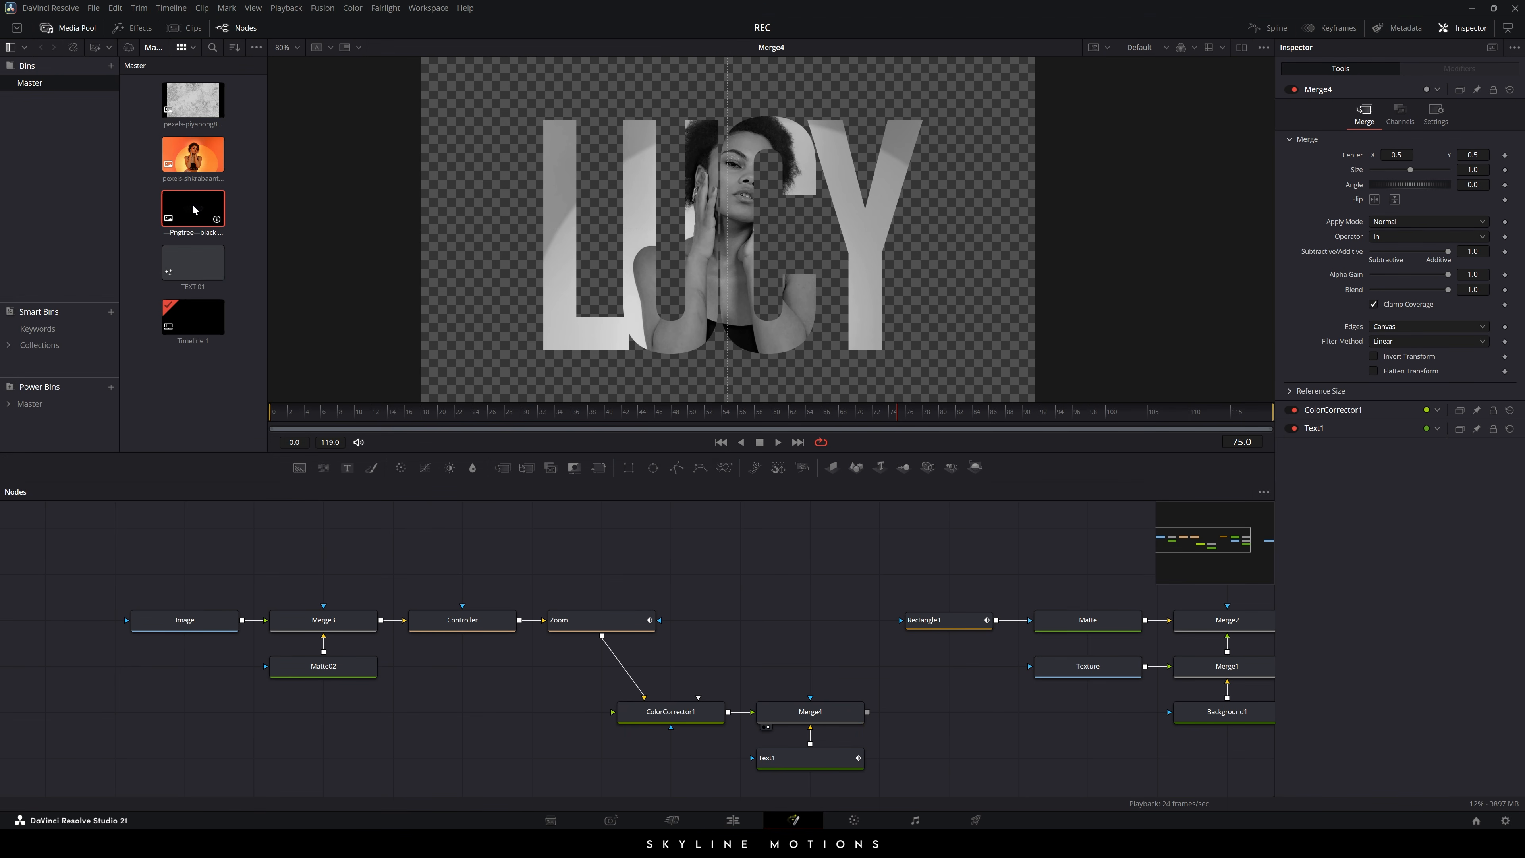
- Add the brush clip to the graph as a node named Stroke above Merge3 and view it
{"action": "left_click_drag", "start_coordinate": [609, 508], "coordinate": [574, 561]}
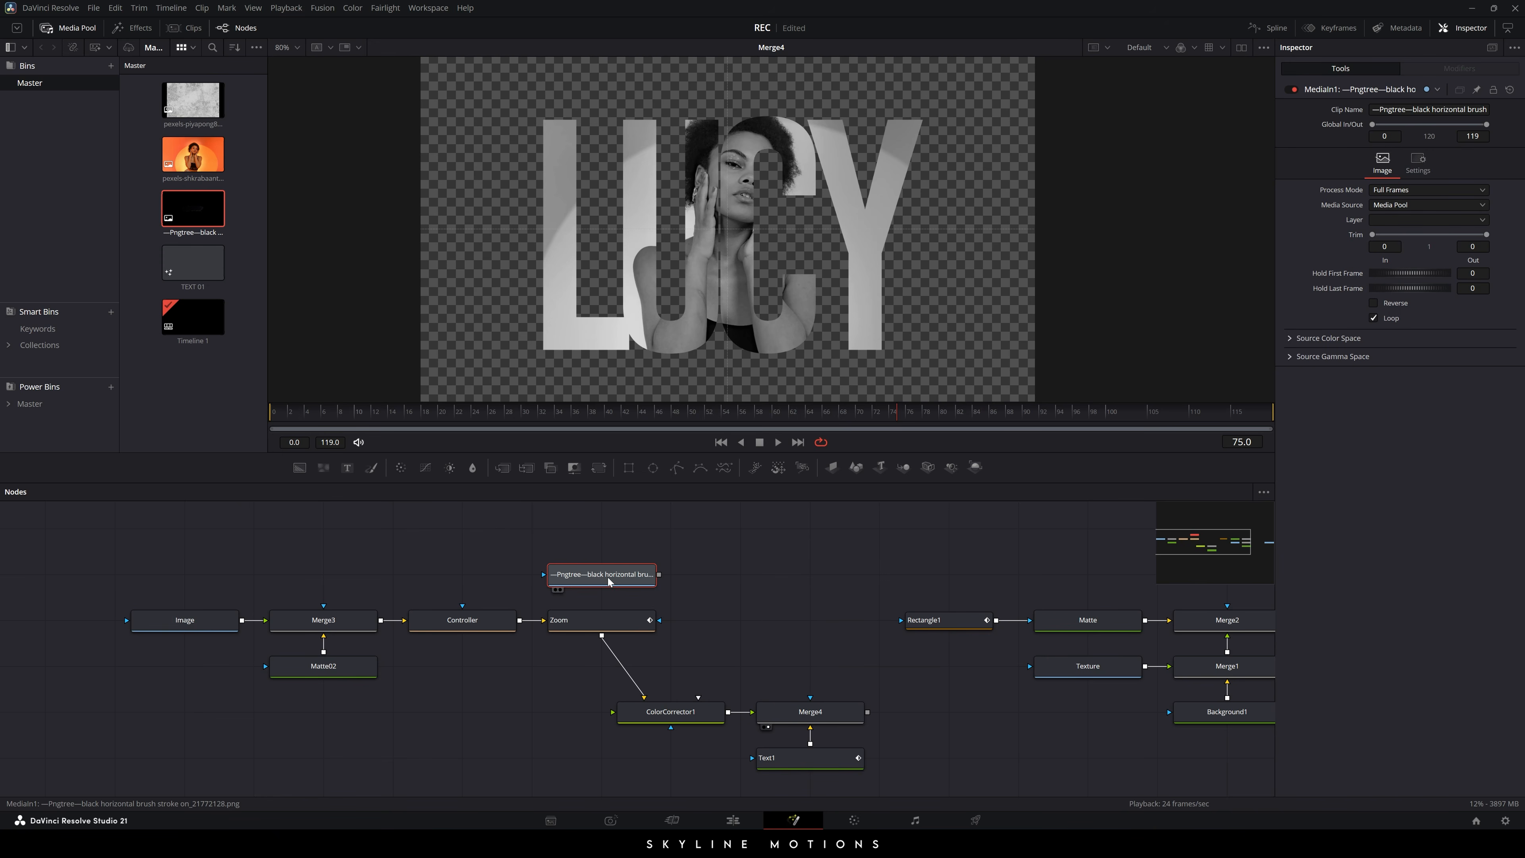
{"action": "key", "text": "F2"}
{"action": "key", "text": "ctrl+a"}
{"action": "key", "text": "BackSpace"}
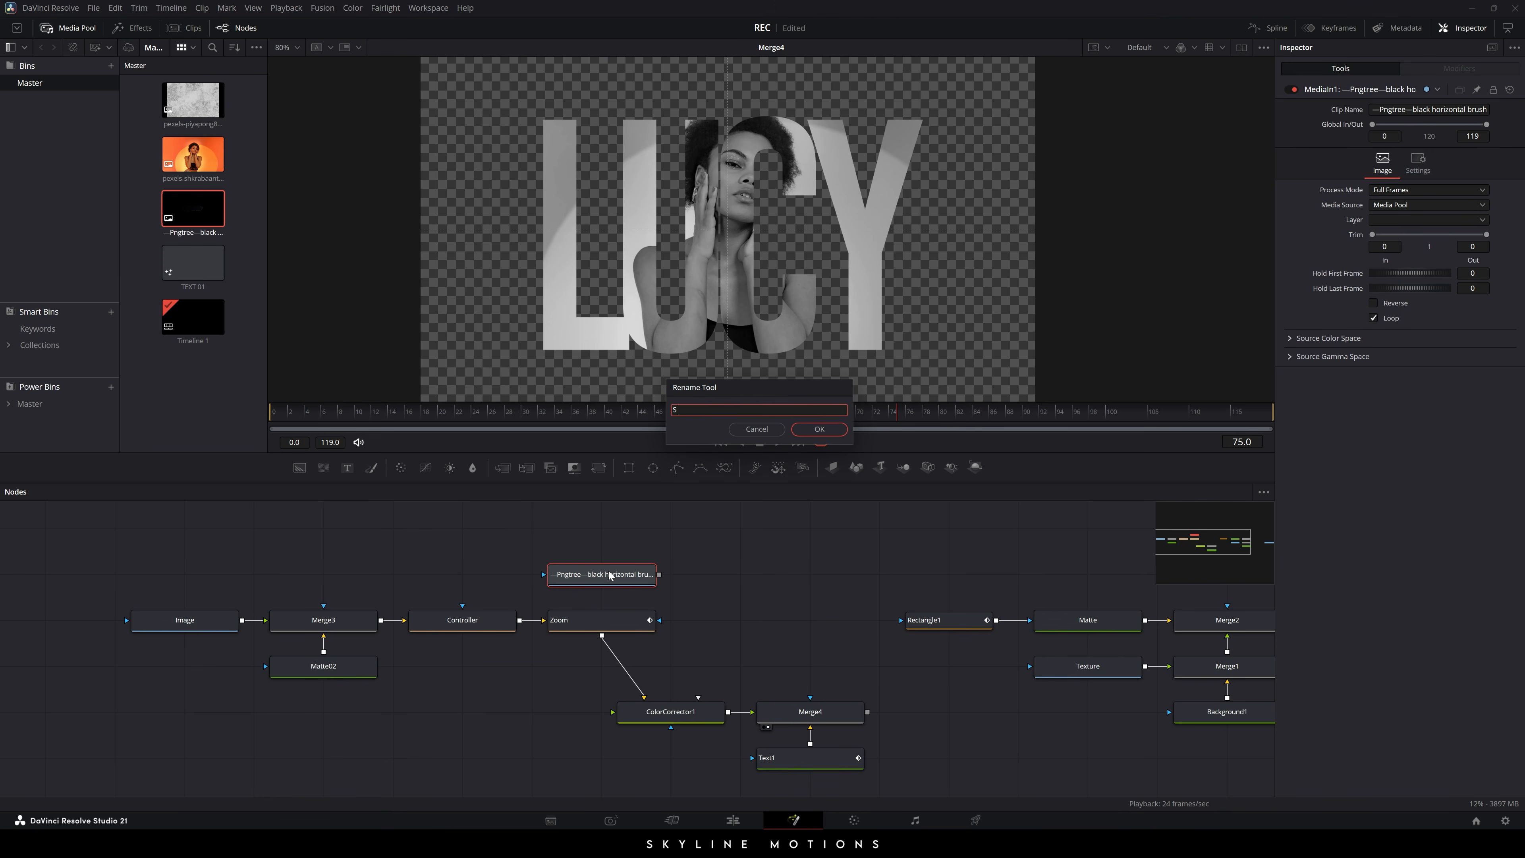
{"action": "type", "text": "Stroke"}
{"action": "key", "text": "Return"}
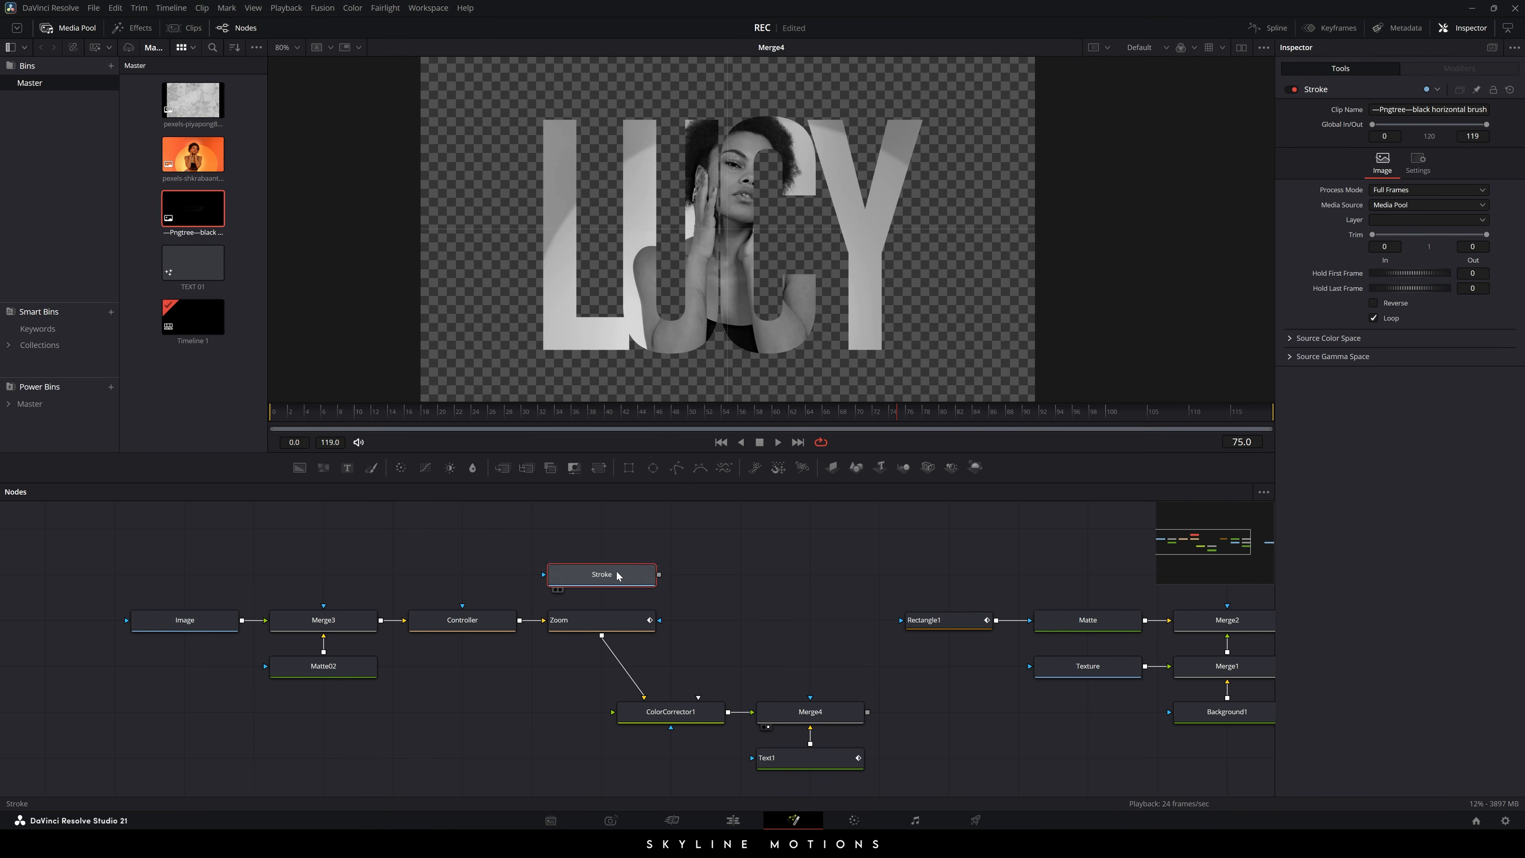
{"action": "mouse_move", "coordinate": [614, 575]}
{"action": "left_mouse_down"}
{"action": "mouse_move", "coordinate": [385, 574]}
{"action": "mouse_move", "coordinate": [470, 591]}
{"action": "left_mouse_up"}
{"action": "left_click_drag", "start_coordinate": [406, 605], "coordinate": [403, 579]}
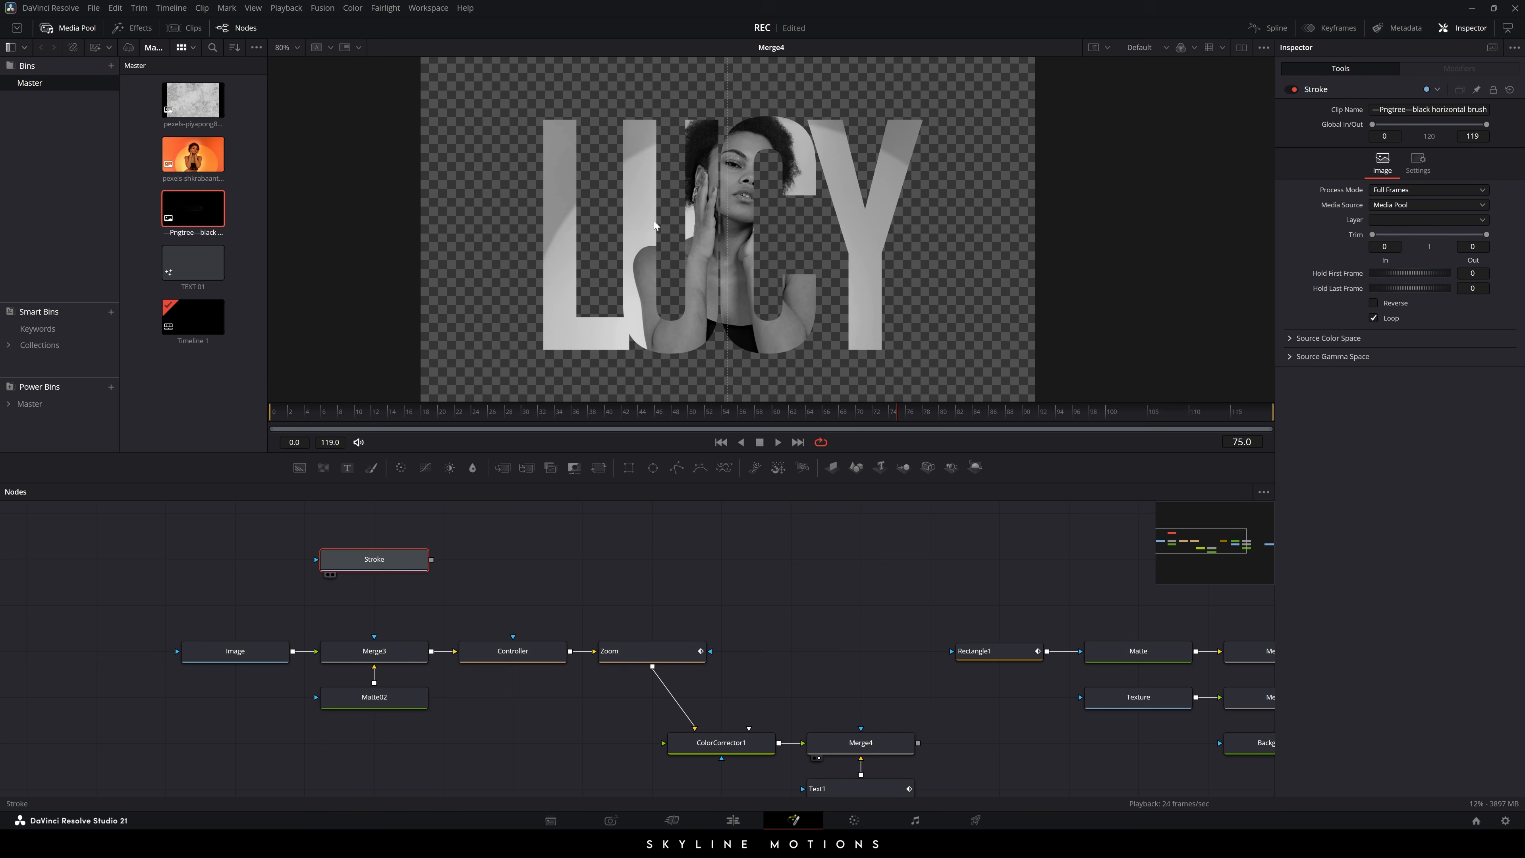
{"action": "key", "text": "1"}
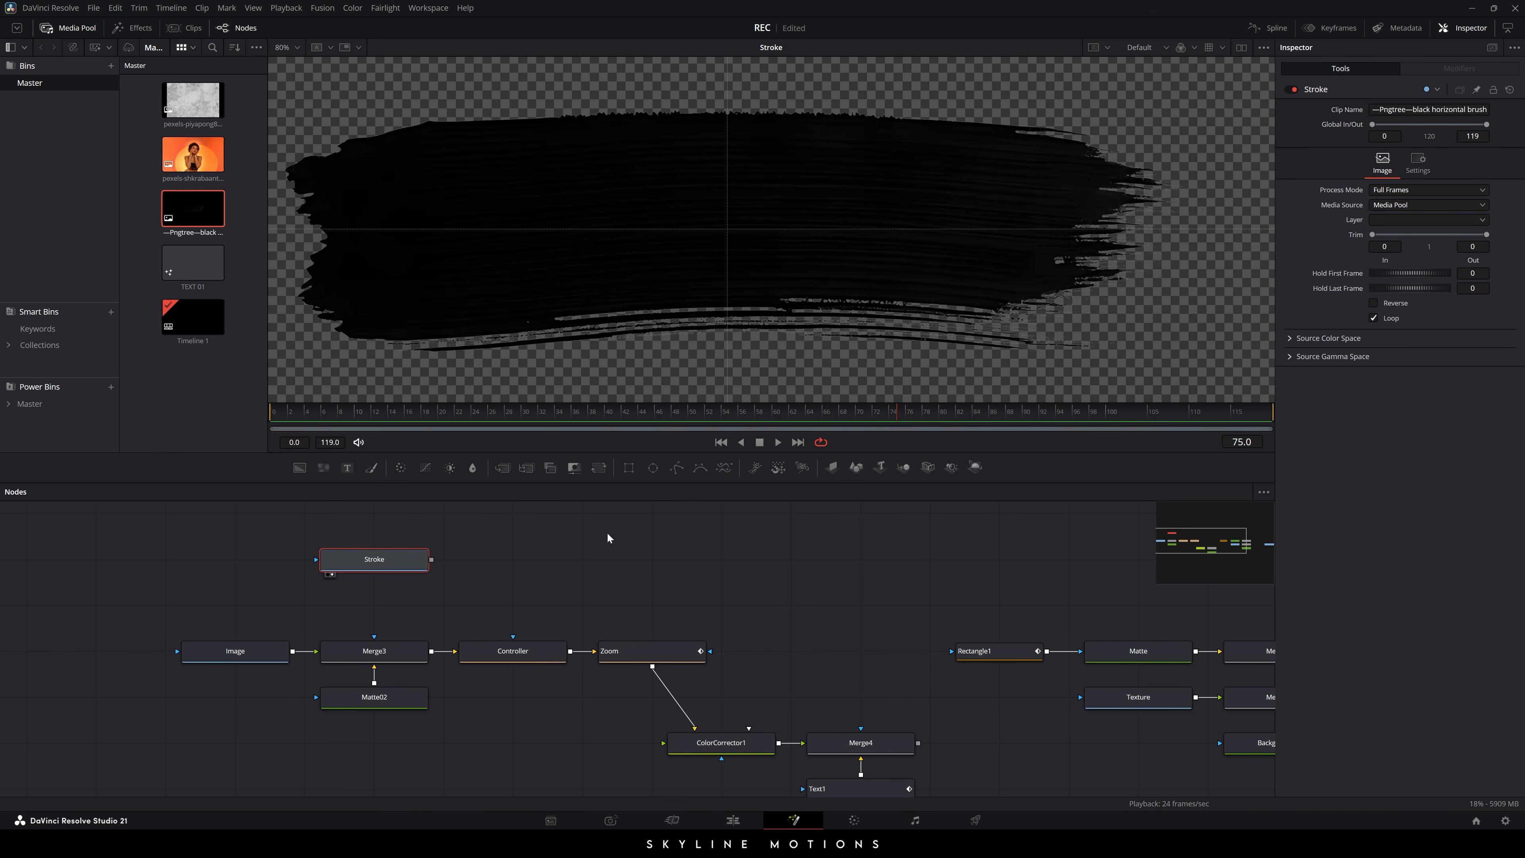
- Add a Transform node after Stroke and name it Controler
{"action": "left_click", "coordinate": [599, 468]}
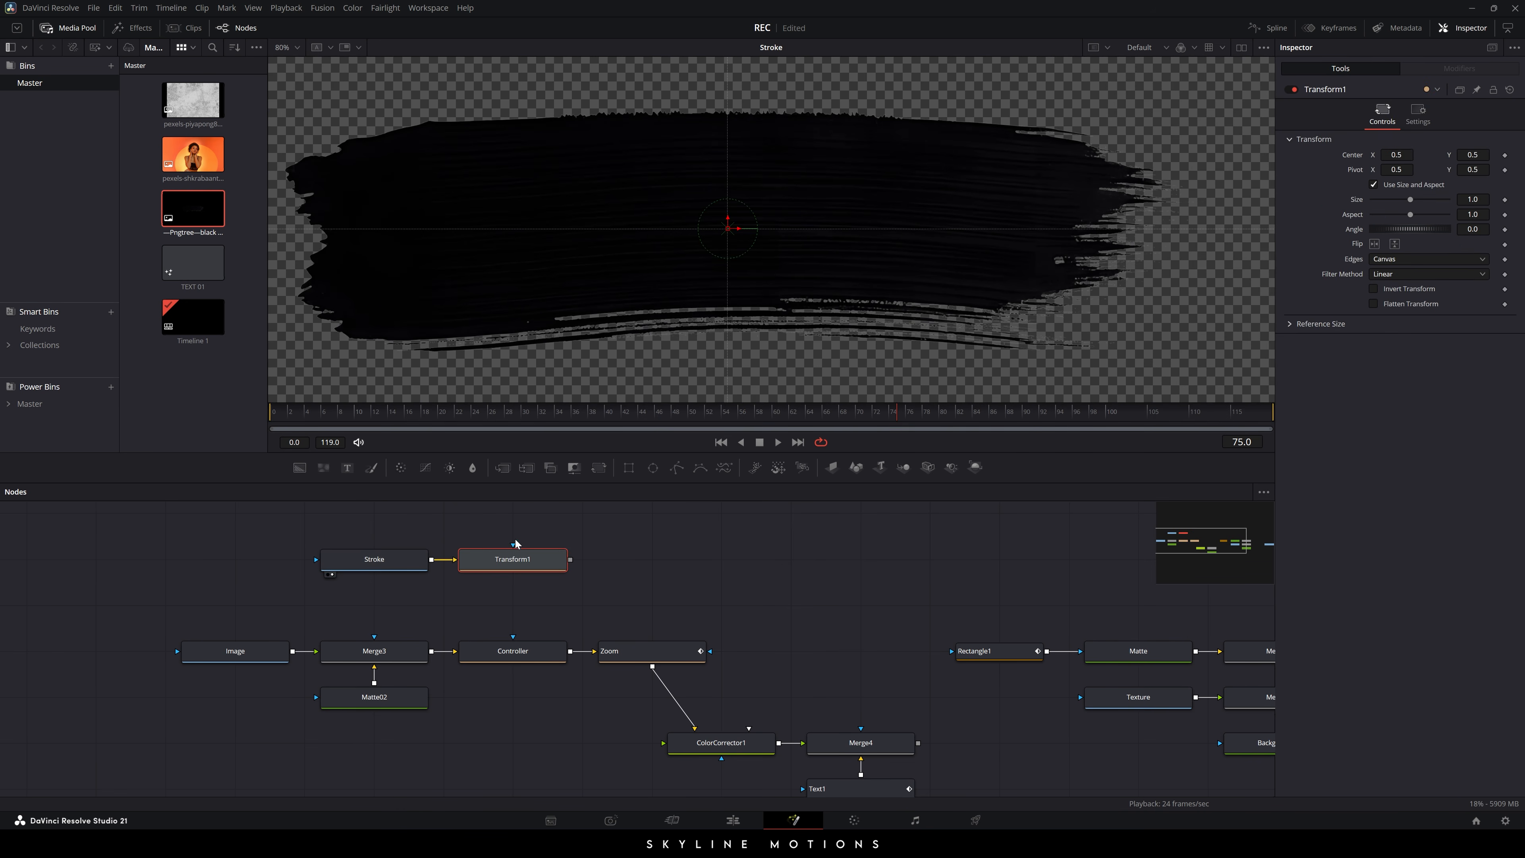
{"action": "key", "text": "F2"}
{"action": "type", "text": "C"}
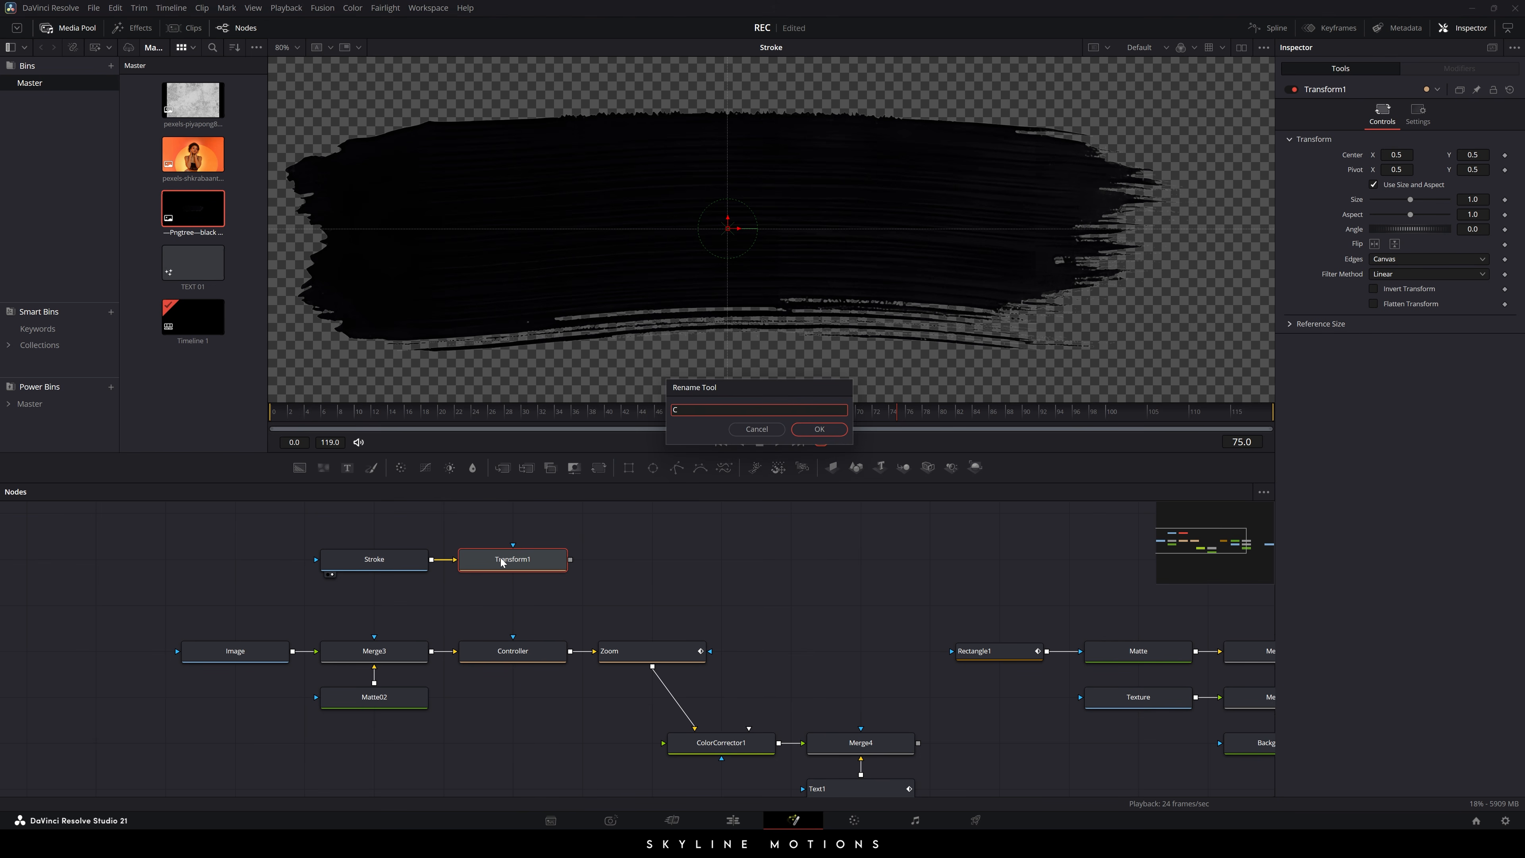
{"action": "type", "text": "ontroler"}
{"action": "key", "text": "Return"}
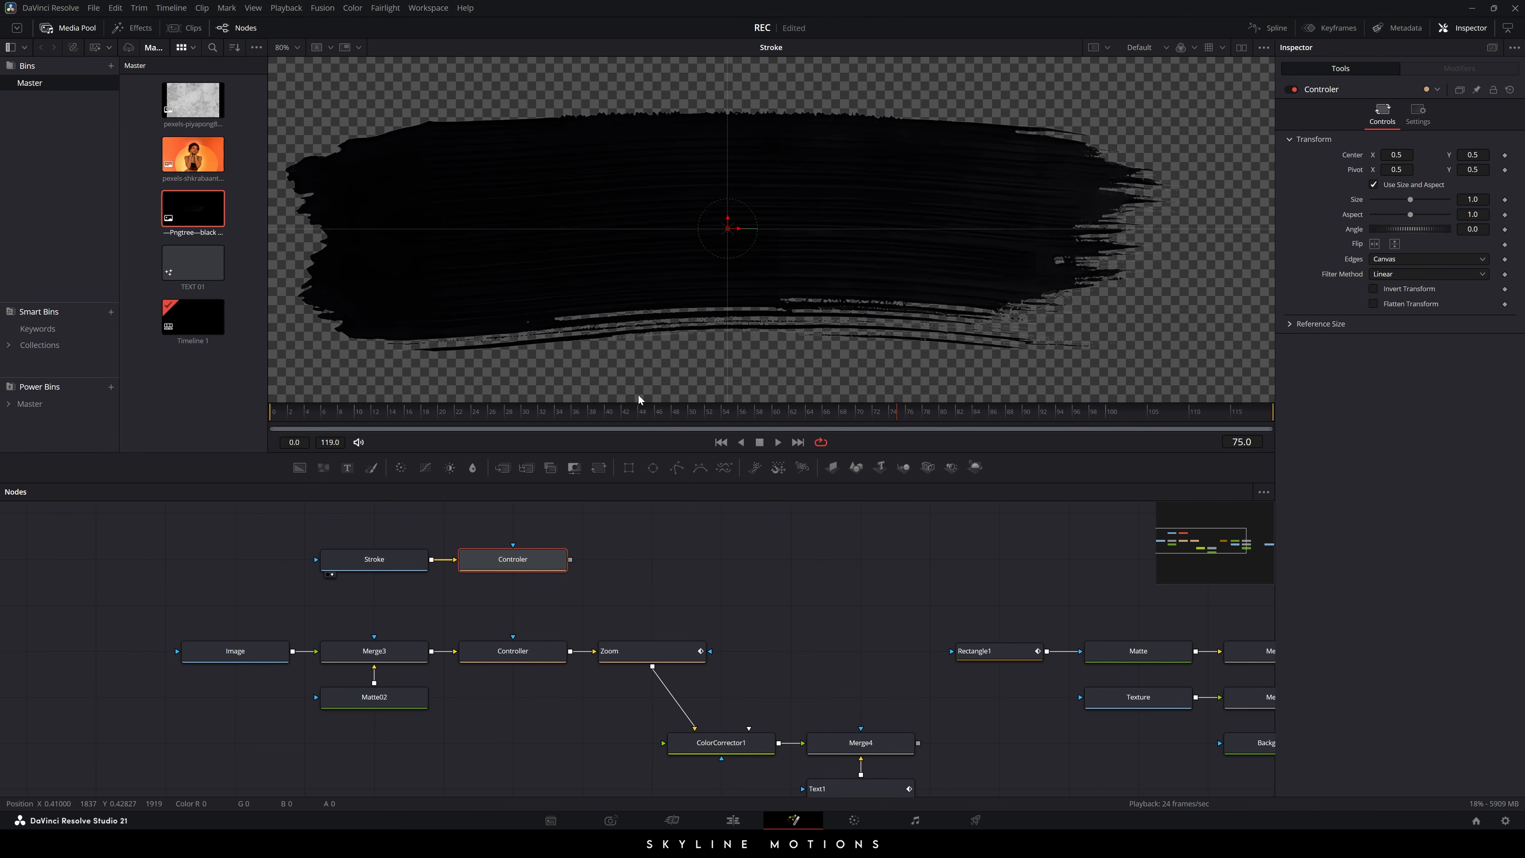
{"action": "left_click", "coordinate": [626, 558]}
{"action": "scroll", "coordinate": [507, 231], "scroll_direction": "down", "scroll_amount": 6}
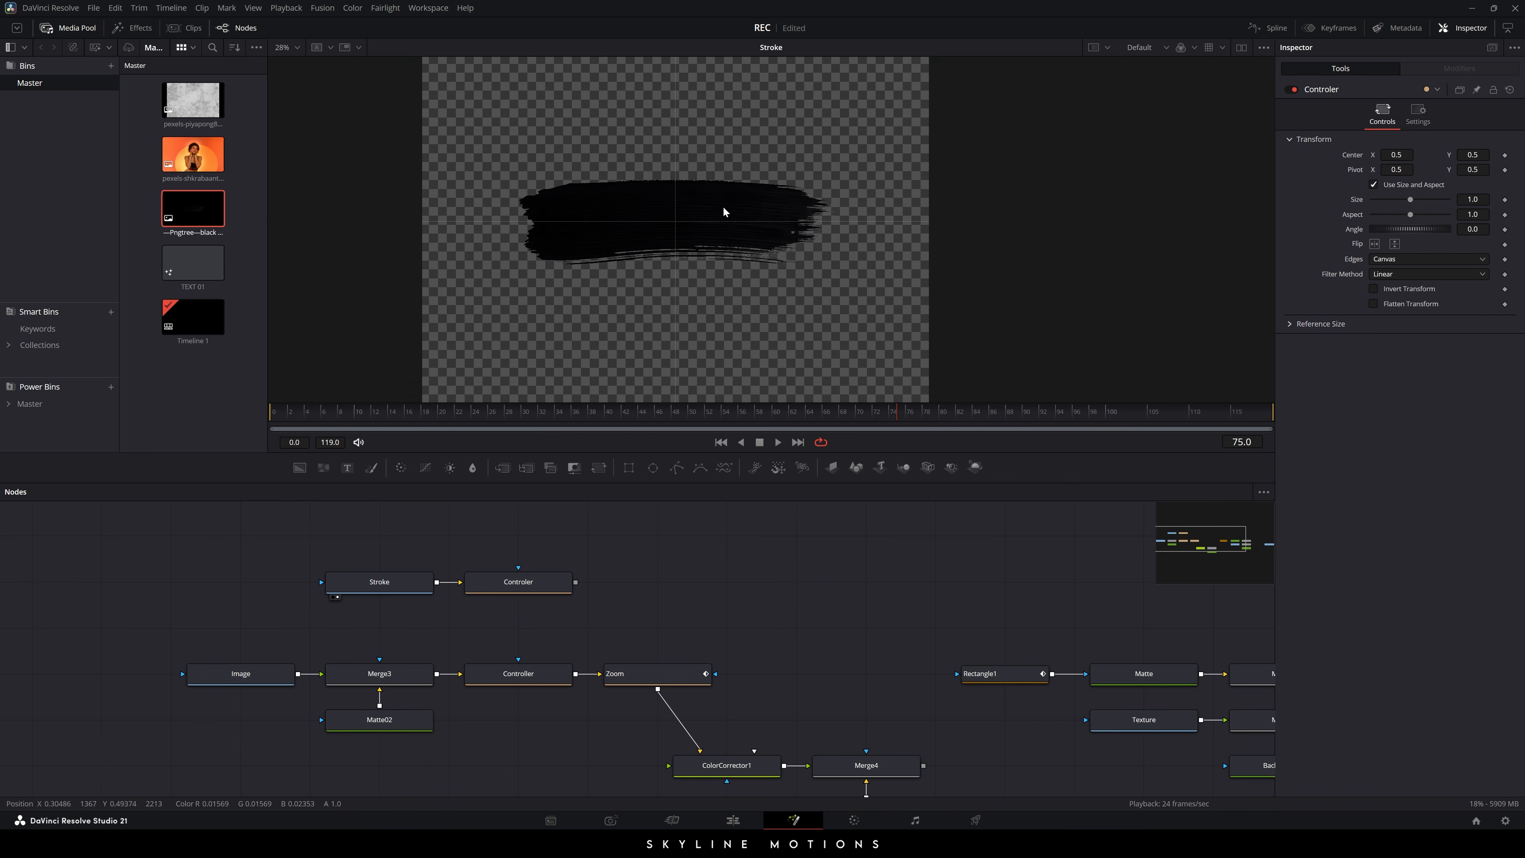
{"action": "left_click_drag", "start_coordinate": [886, 106], "coordinate": [874, 157]}
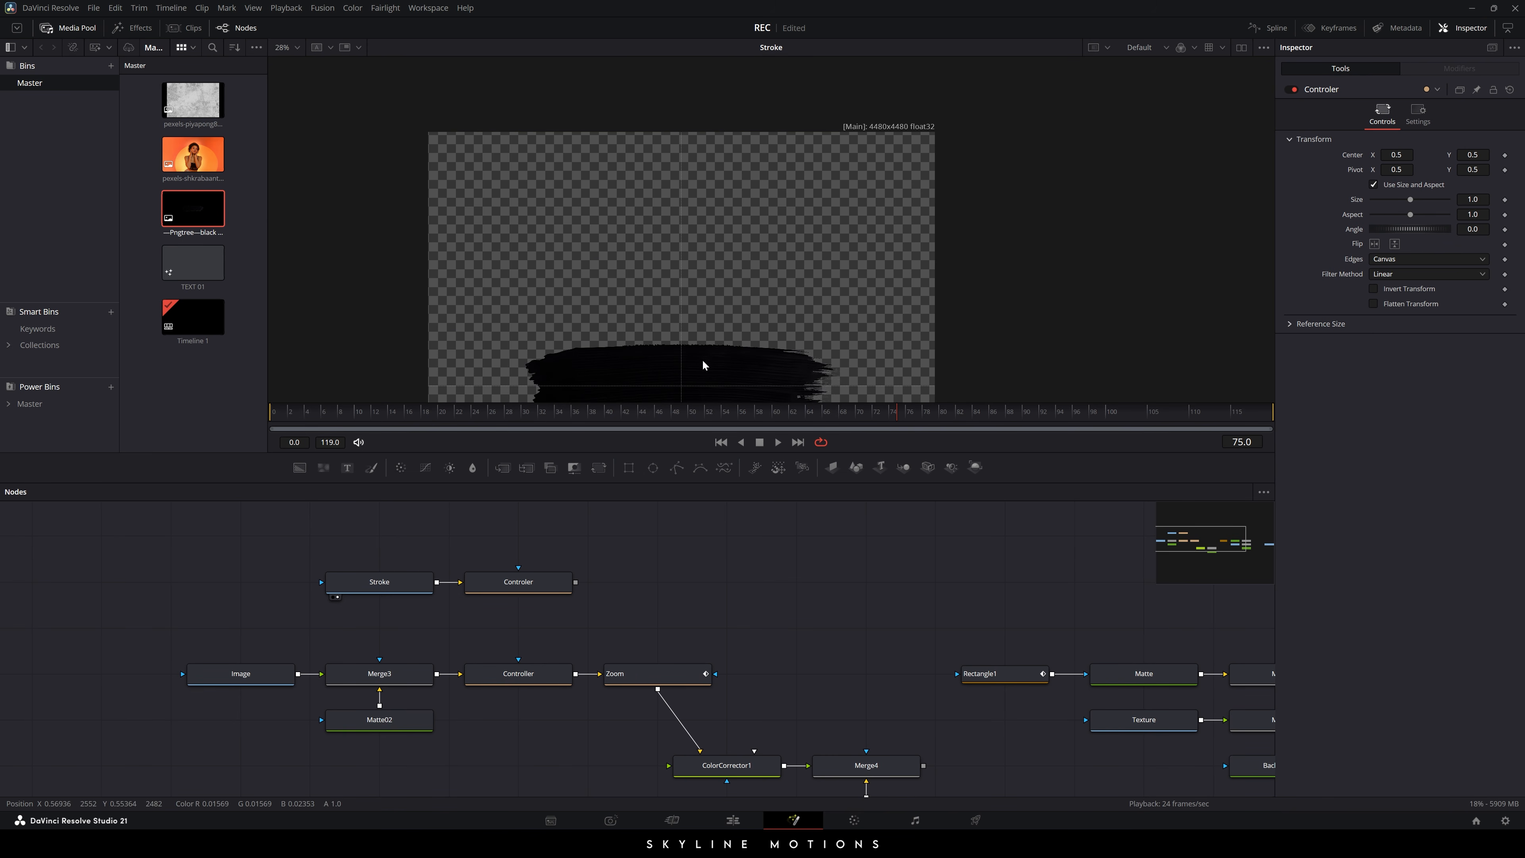
{"action": "left_click_drag", "start_coordinate": [701, 358], "coordinate": [724, 301]}
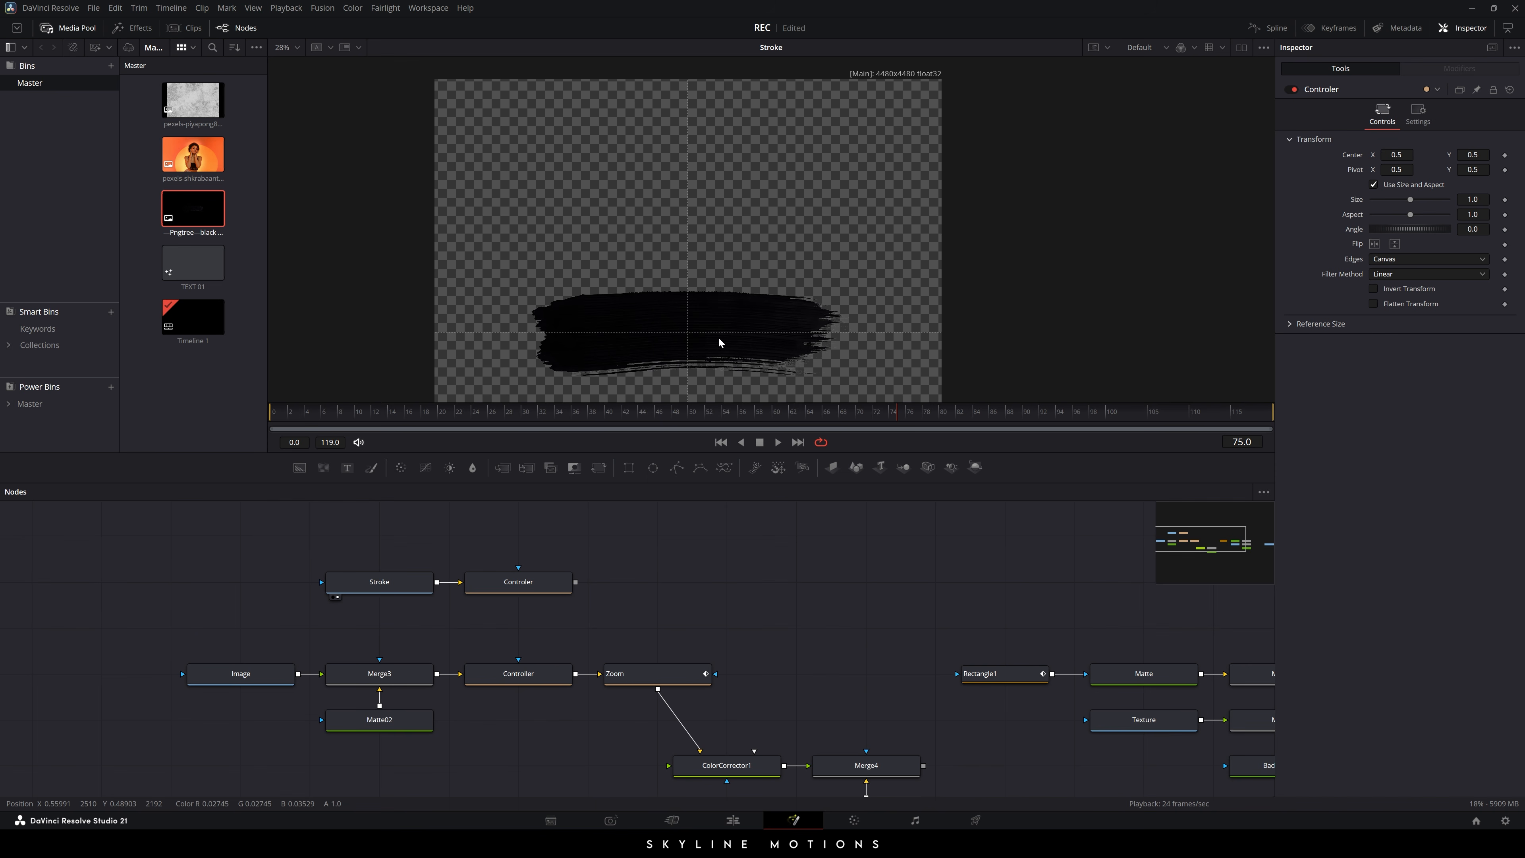
{"action": "scroll", "coordinate": [600, 562], "scroll_direction": "up", "scroll_amount": 2}
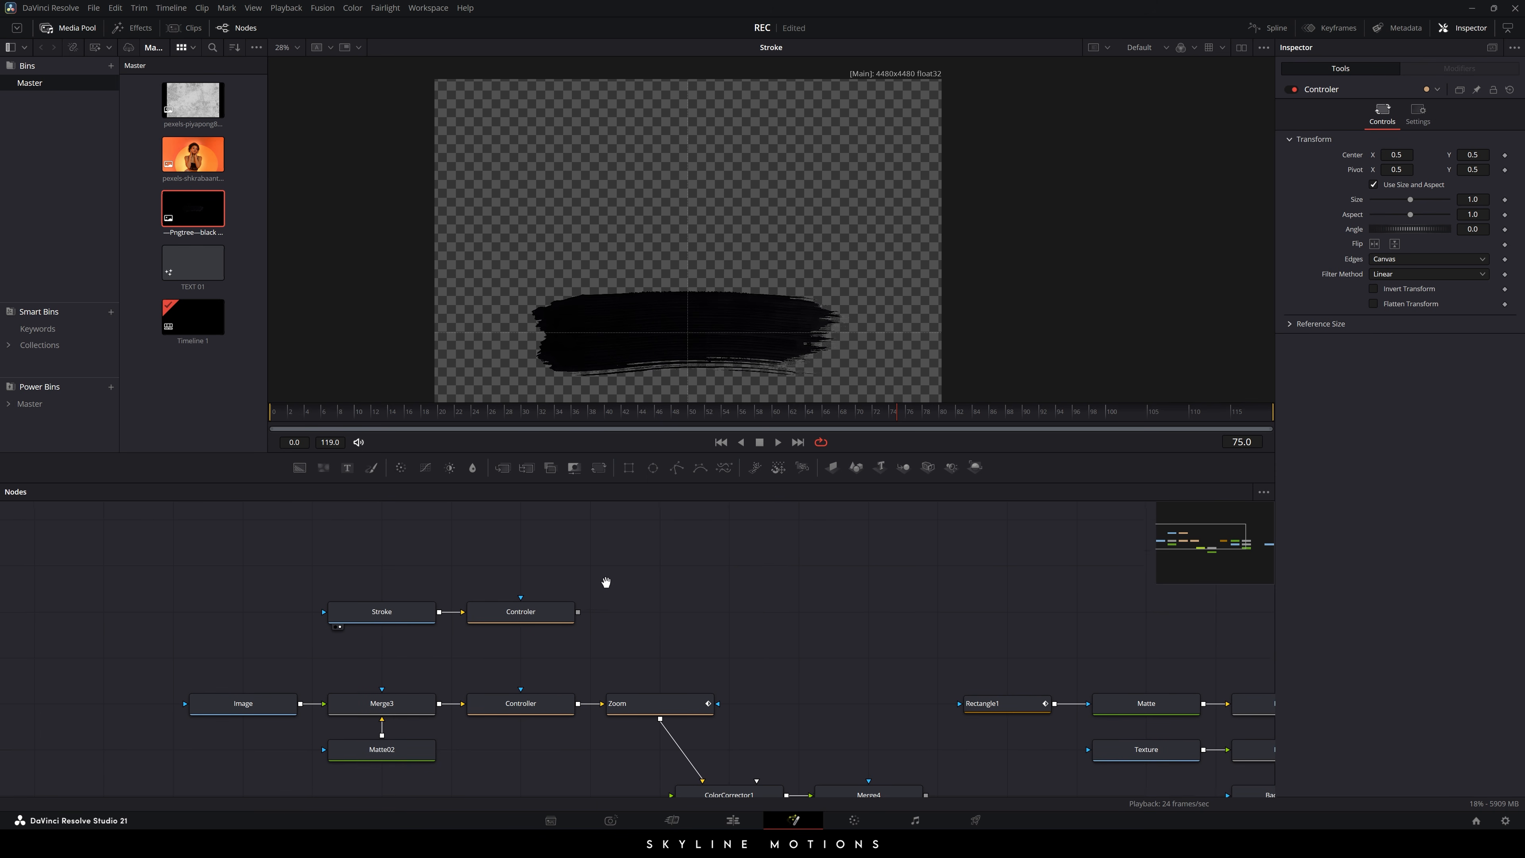
- Add a Background node named Matte03 above the other nodes
{"action": "left_click_drag", "start_coordinate": [299, 468], "coordinate": [660, 613]}
{"action": "key", "text": "F2"}
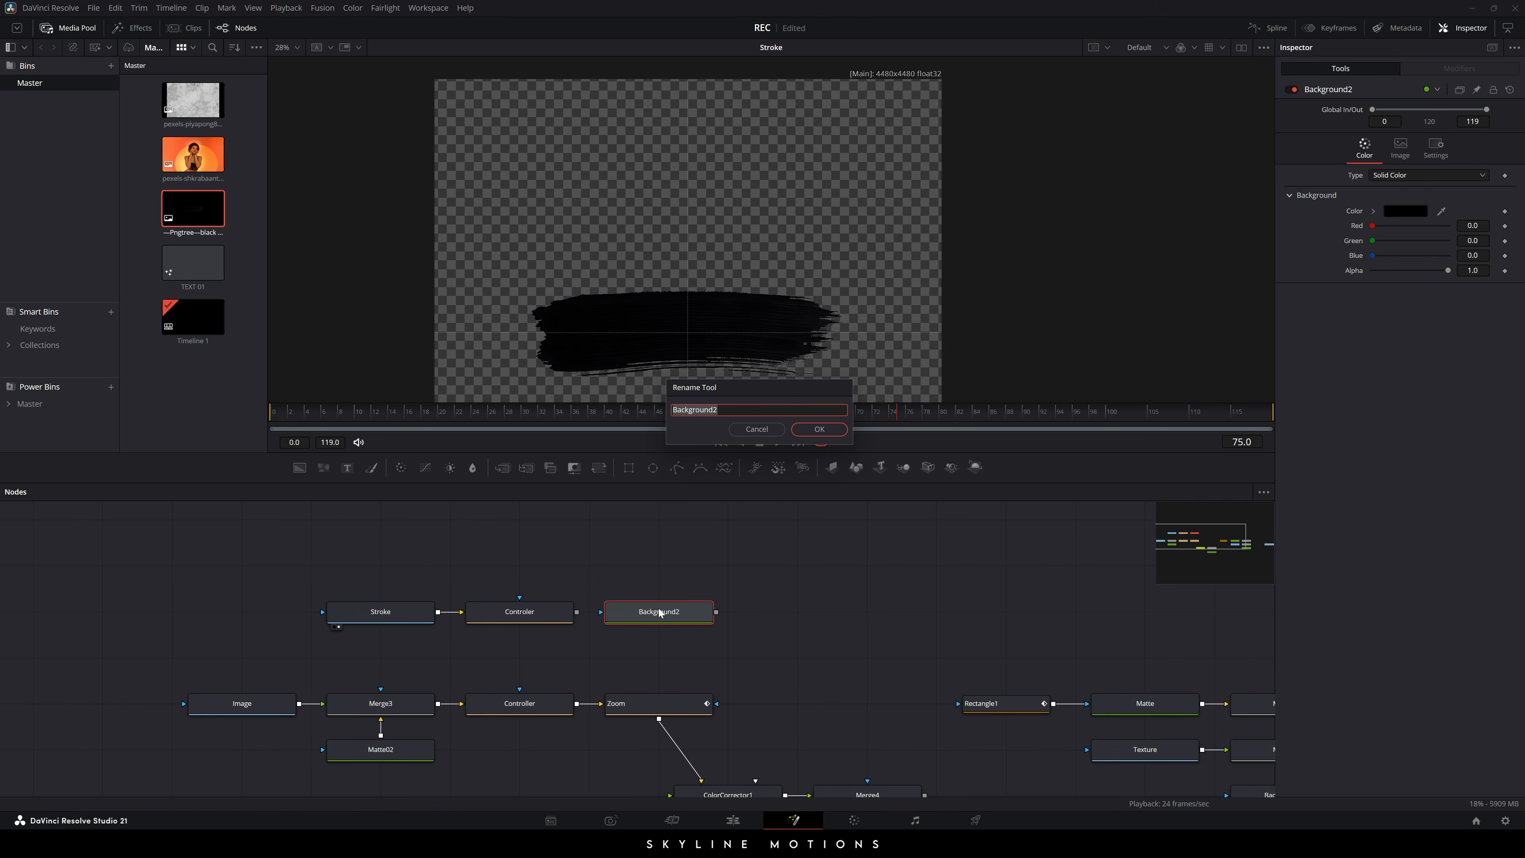
{"action": "type", "text": "Matte 03"}
{"action": "key", "text": "Return"}
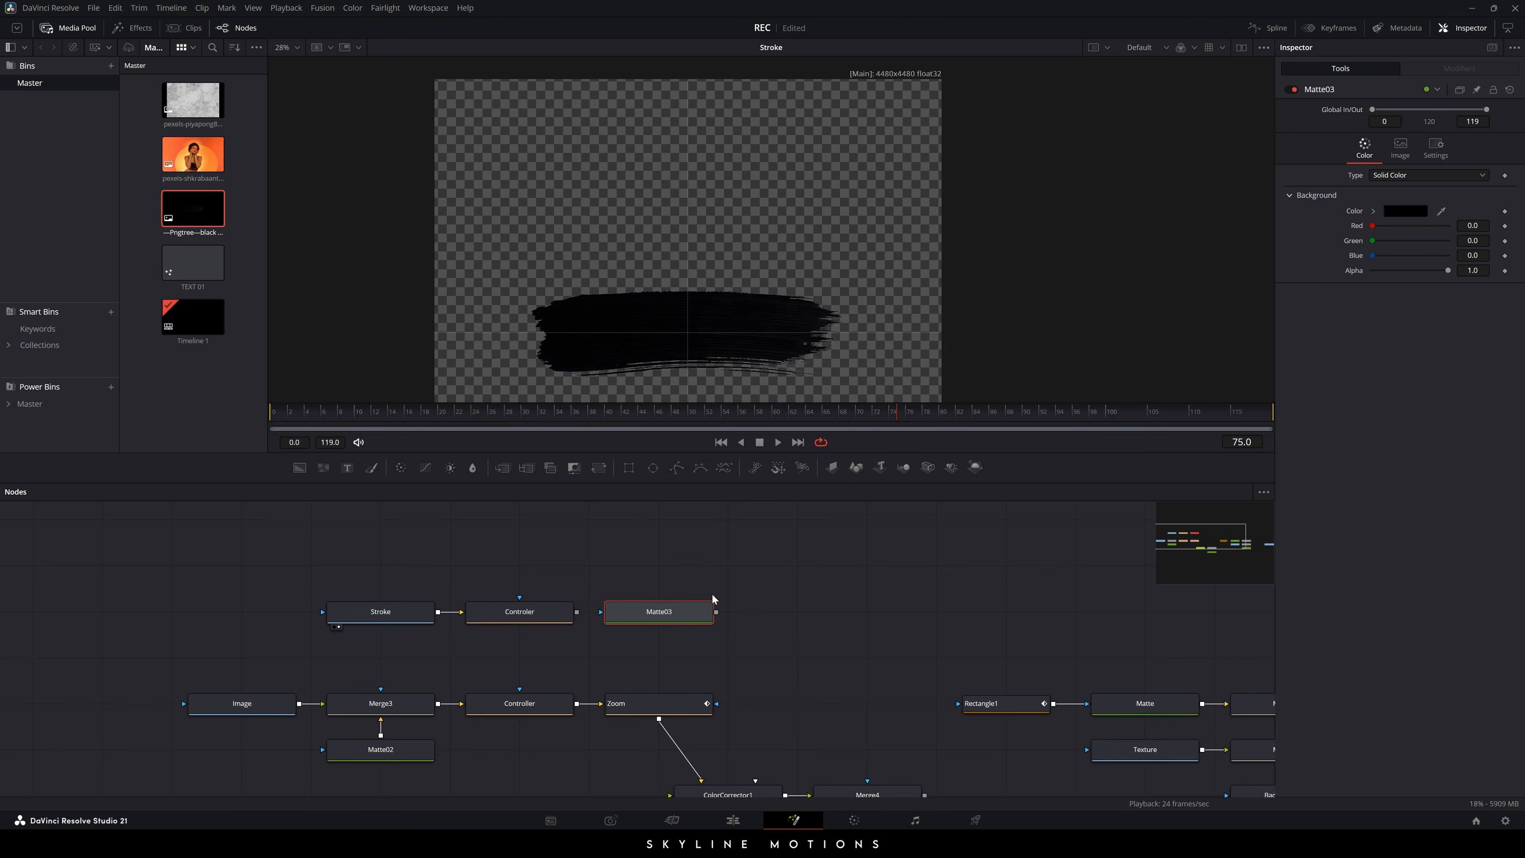
{"action": "left_click_drag", "start_coordinate": [680, 613], "coordinate": [680, 566]}
{"action": "left_click", "coordinate": [708, 613]}
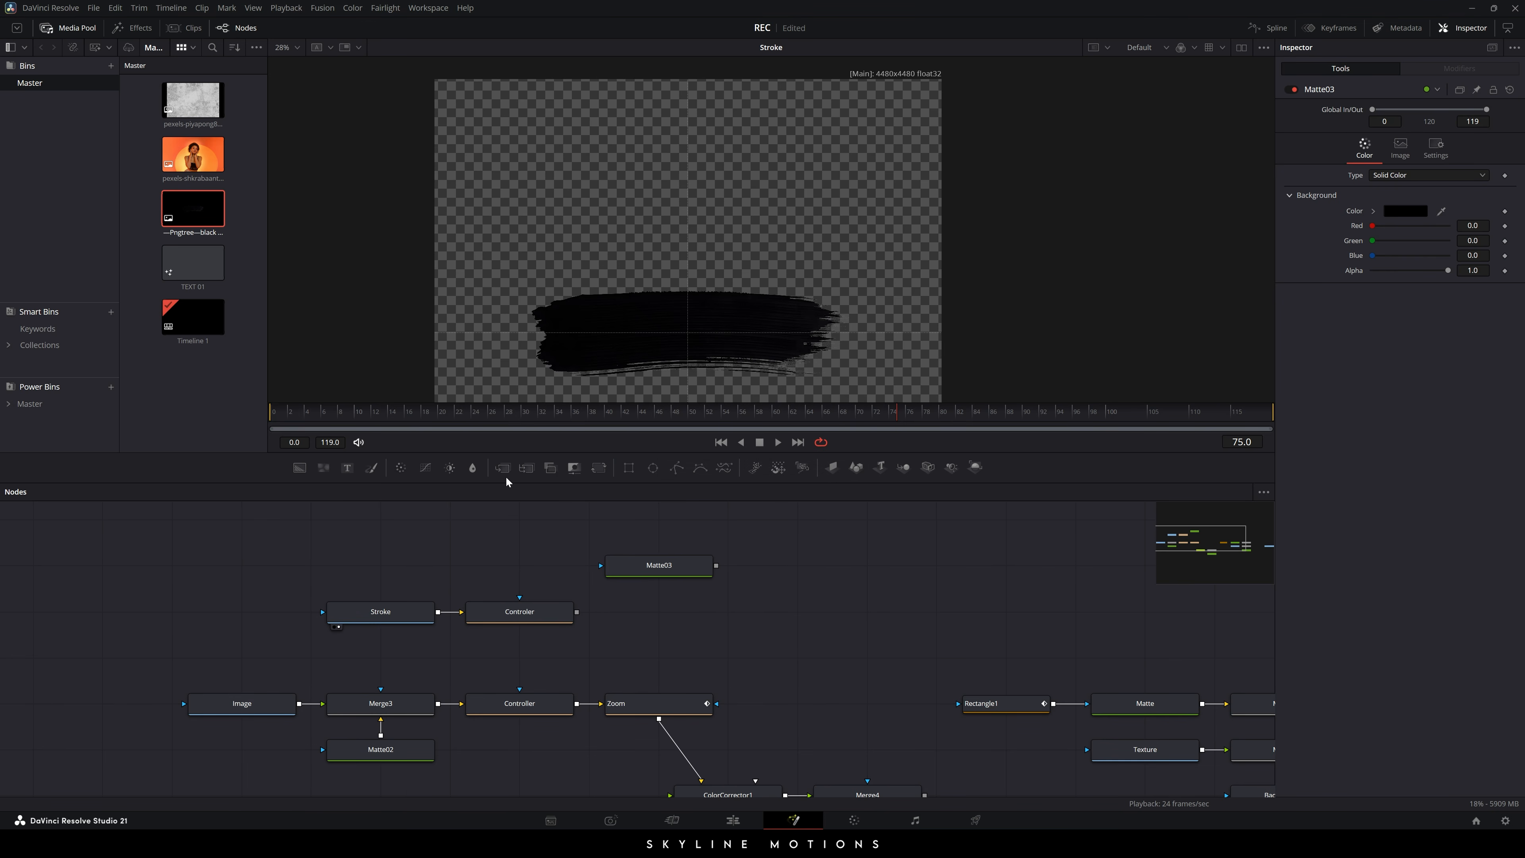
- Merge Controler over Matte03 in Merge5 and fit its result in the viewer
{"action": "left_click_drag", "start_coordinate": [503, 467], "coordinate": [658, 568]}
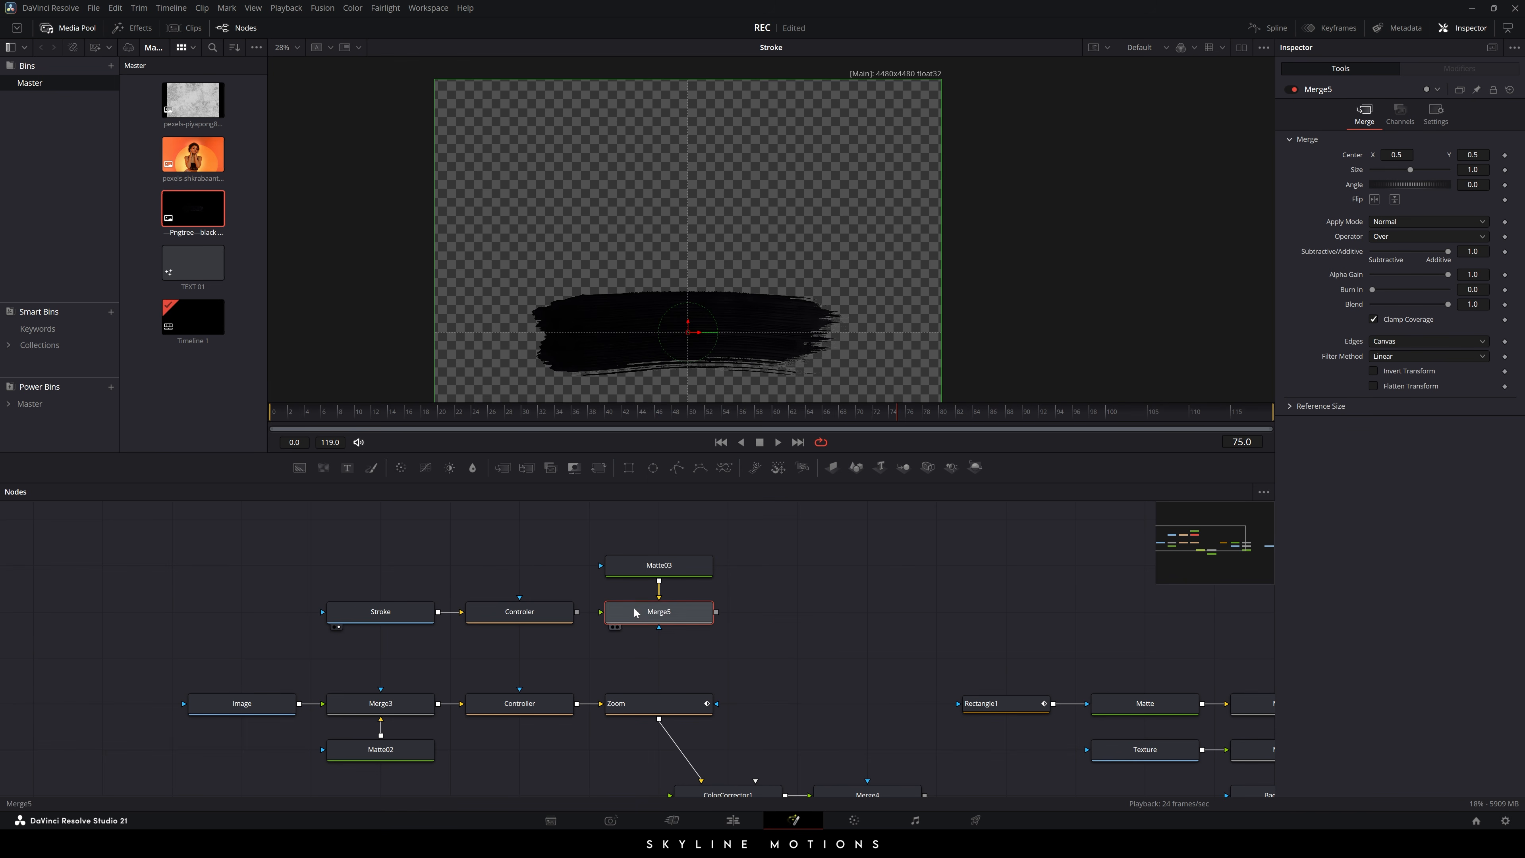
{"action": "left_click_drag", "start_coordinate": [600, 611], "coordinate": [507, 617]}
{"action": "key", "text": "1"}
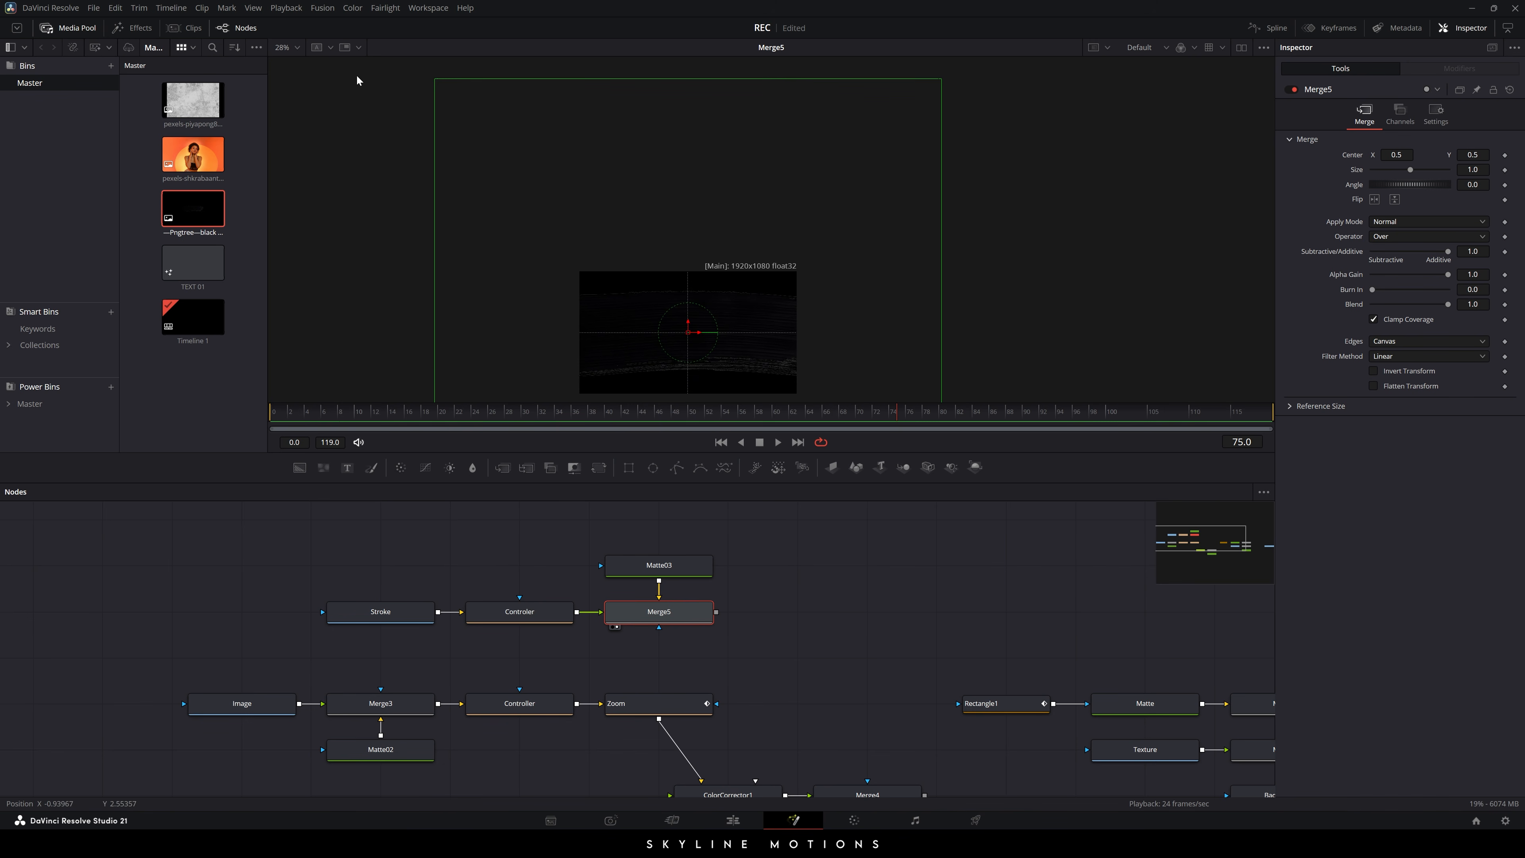
{"action": "left_click", "coordinate": [297, 48]}
{"action": "left_click", "coordinate": [289, 60]}
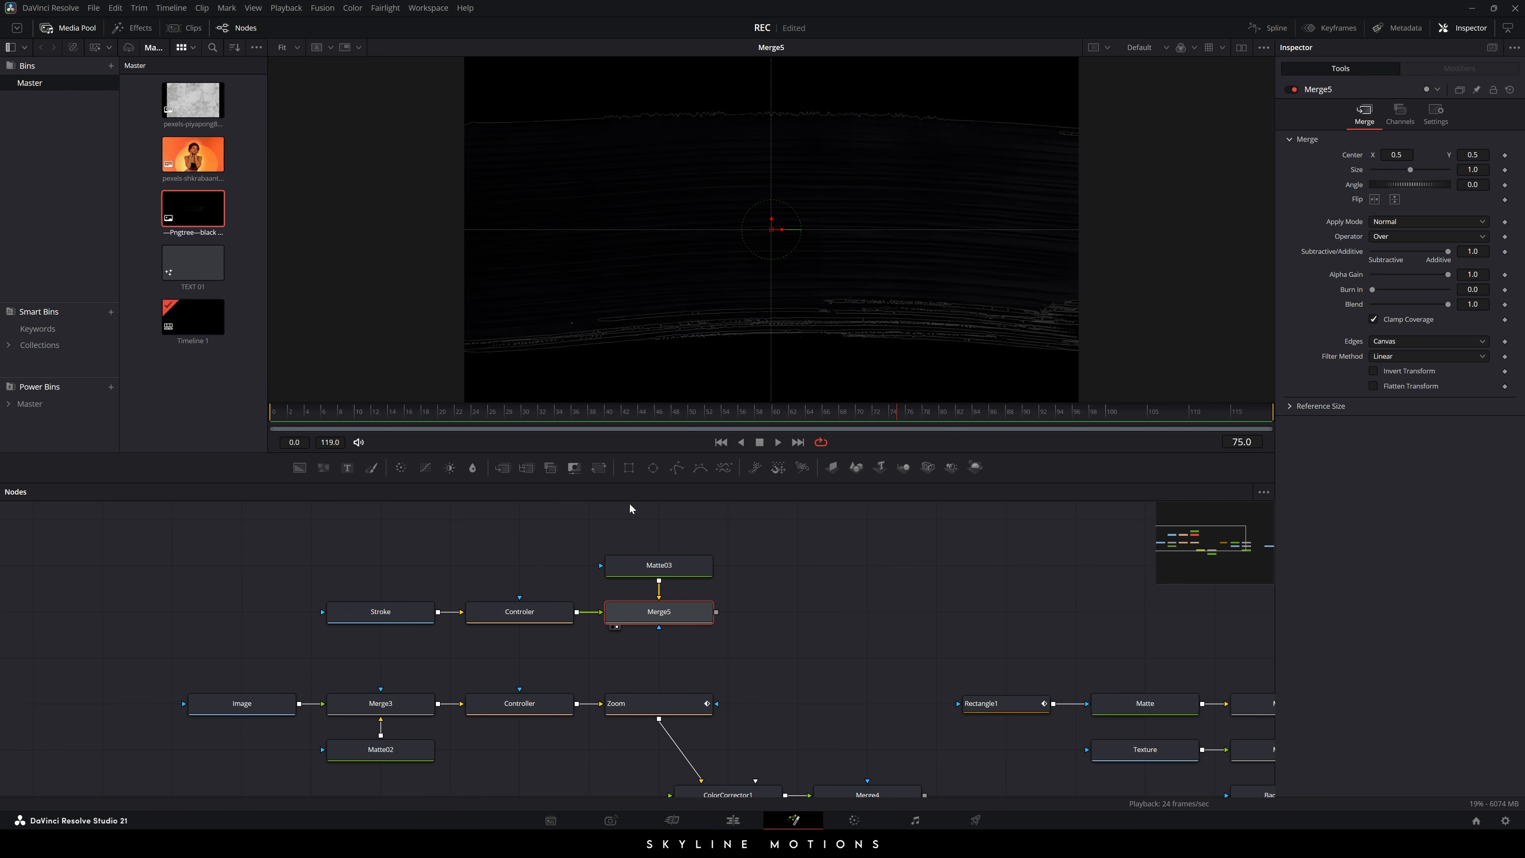
- Set Controler's Size to 0.52 and Angle to about 14.5°, then add an Ellipse mask
{"action": "left_click", "coordinate": [531, 619]}
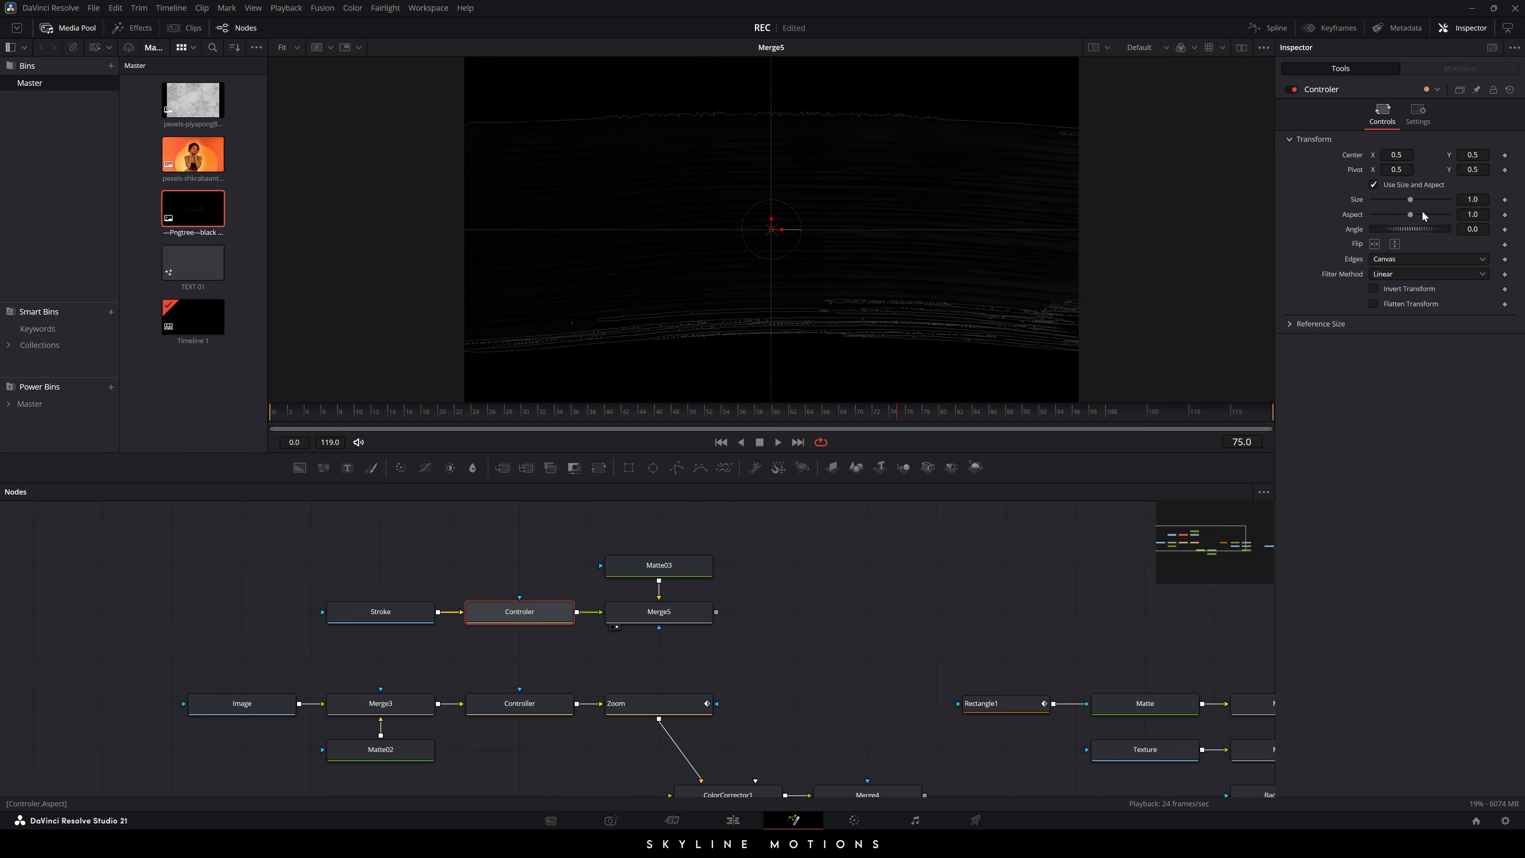
{"action": "left_click_drag", "start_coordinate": [1411, 200], "coordinate": [1228, 223]}
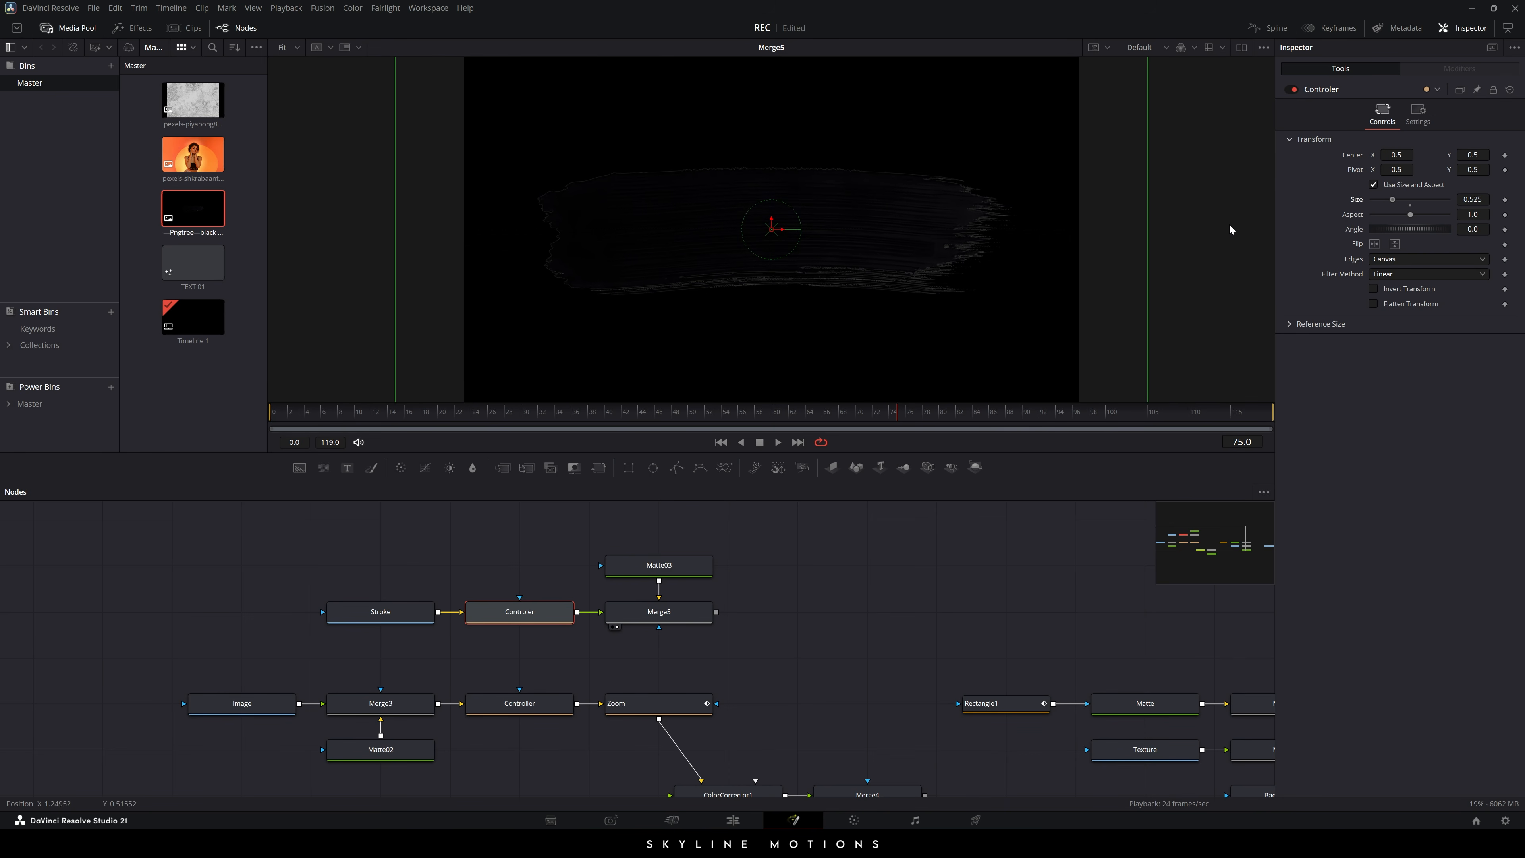
{"action": "left_click_drag", "start_coordinate": [774, 261], "coordinate": [780, 259]}
{"action": "left_click", "coordinate": [803, 575]}
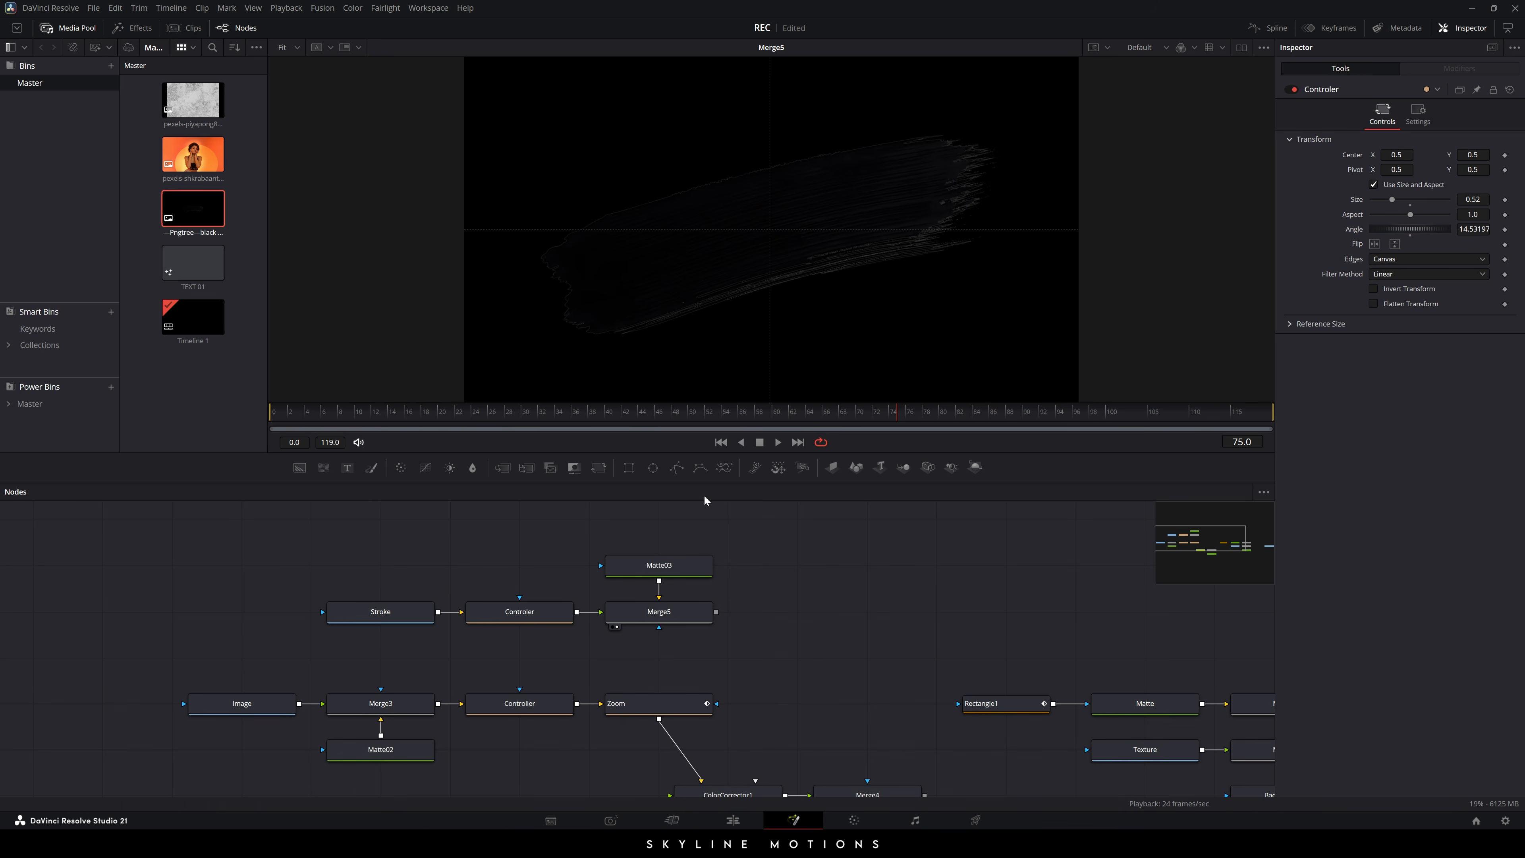
{"action": "mouse_move", "coordinate": [654, 468]}
{"action": "left_mouse_down"}
{"action": "mouse_move", "coordinate": [255, 613]}
{"action": "mouse_move", "coordinate": [310, 585]}
{"action": "mouse_move", "coordinate": [375, 610]}
{"action": "left_mouse_up"}
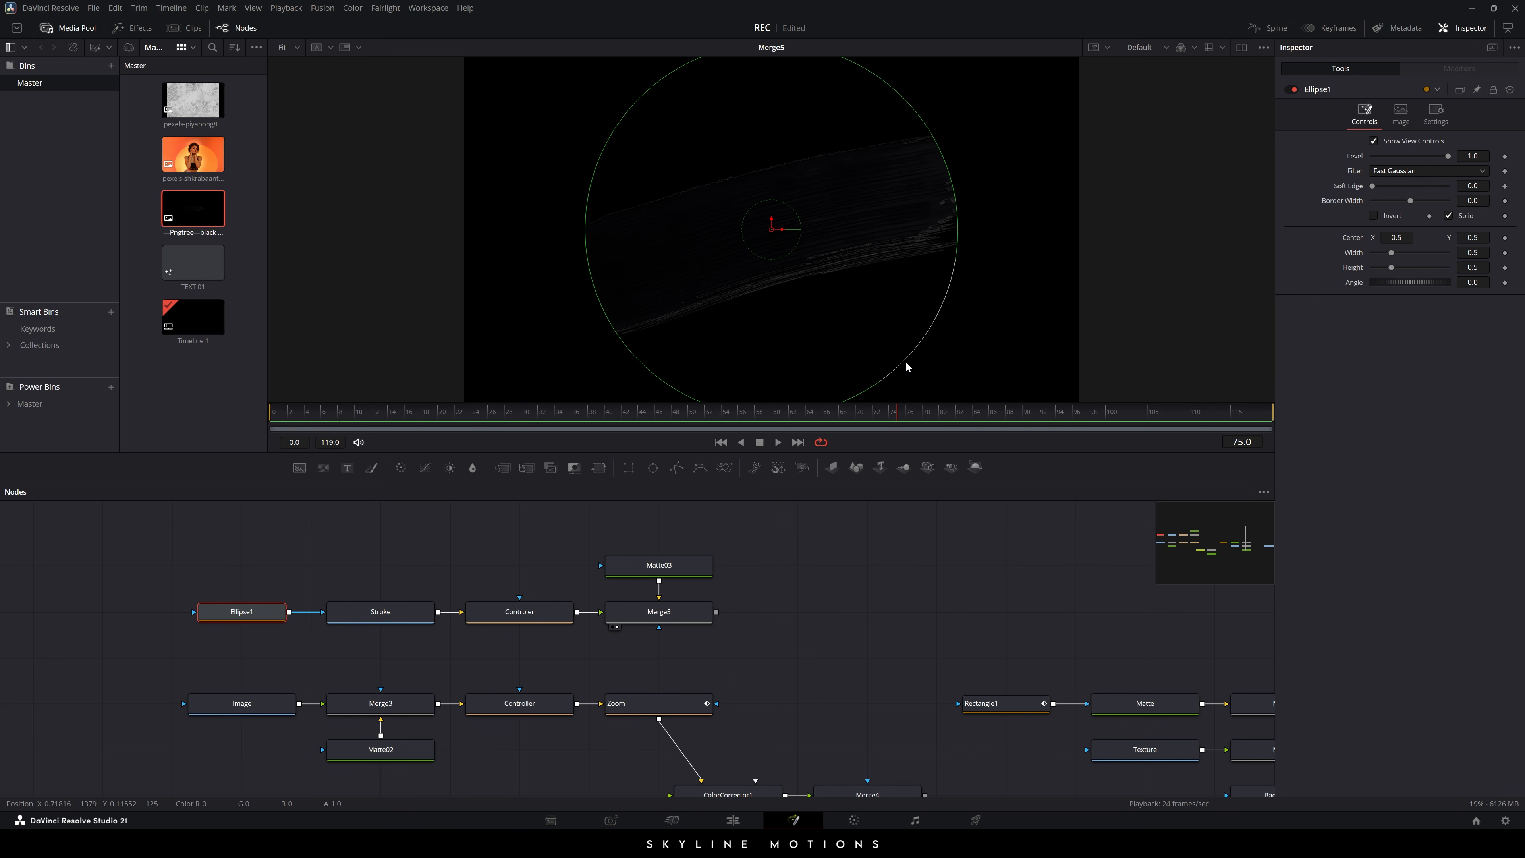
- Shrink Ellipse1 to width and height 0.34 around the stroke
{"action": "left_click_drag", "start_coordinate": [905, 360], "coordinate": [857, 315]}
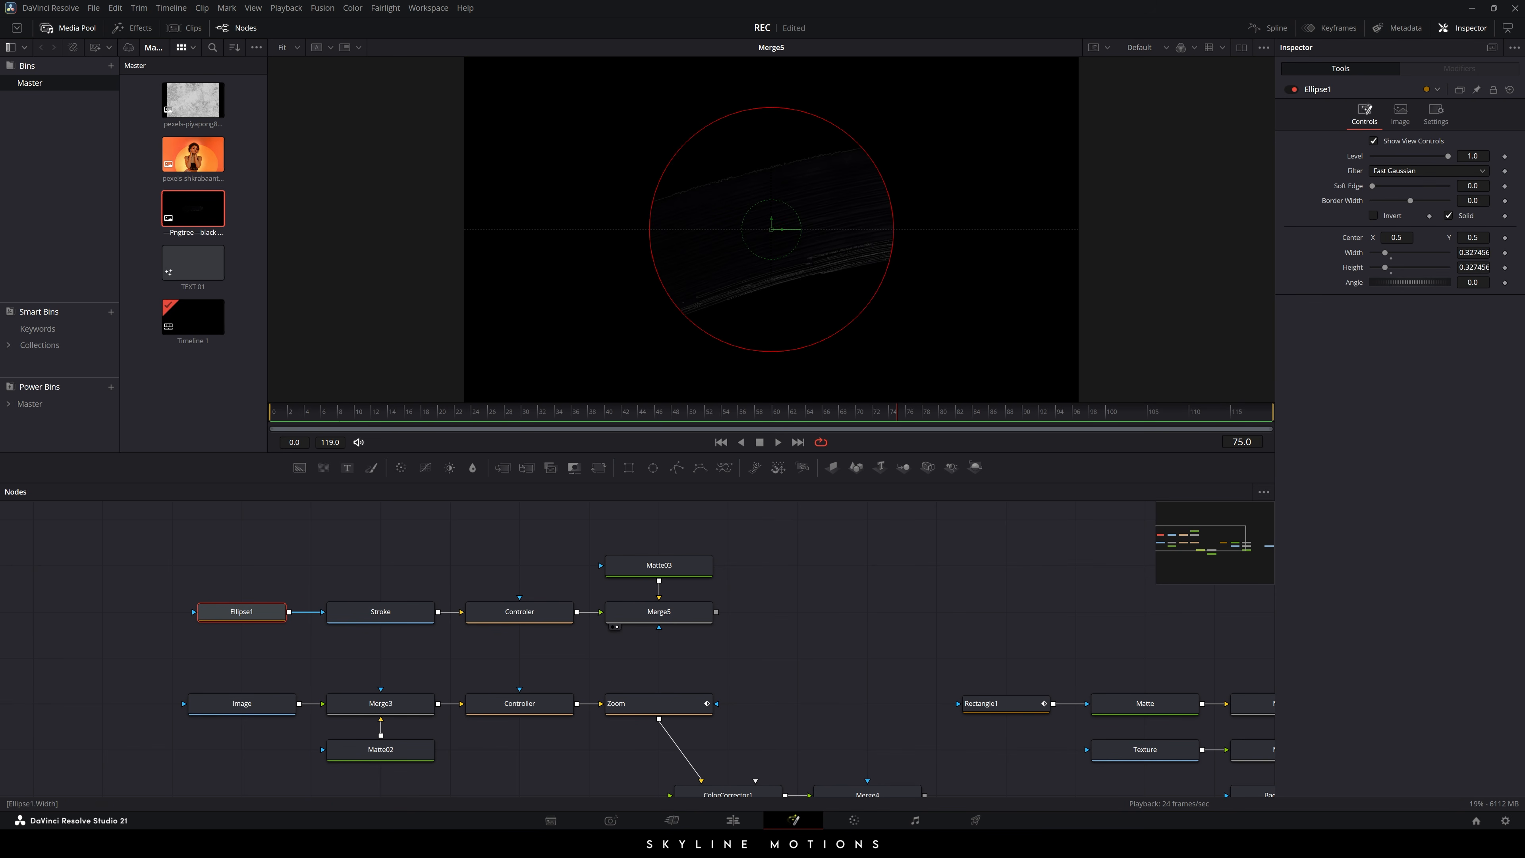
{"action": "double_click", "coordinate": [1472, 253]}
{"action": "type", "text": ".34"}
{"action": "key", "text": "Tab"}
{"action": "key", "text": "BackSpace"}
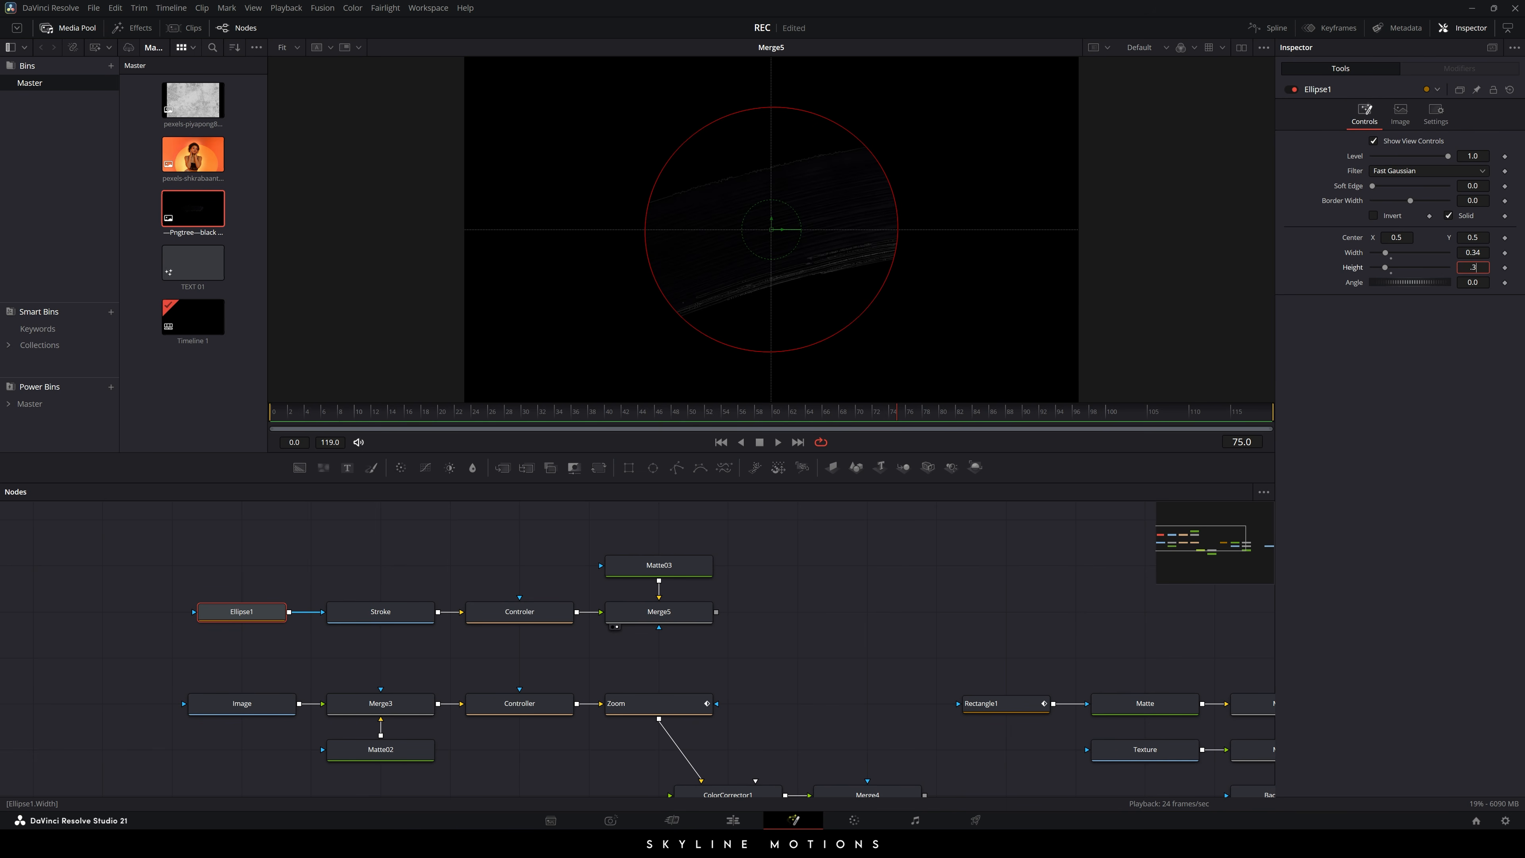
{"action": "type", "text": ".34"}
{"action": "key", "text": "Tab"}
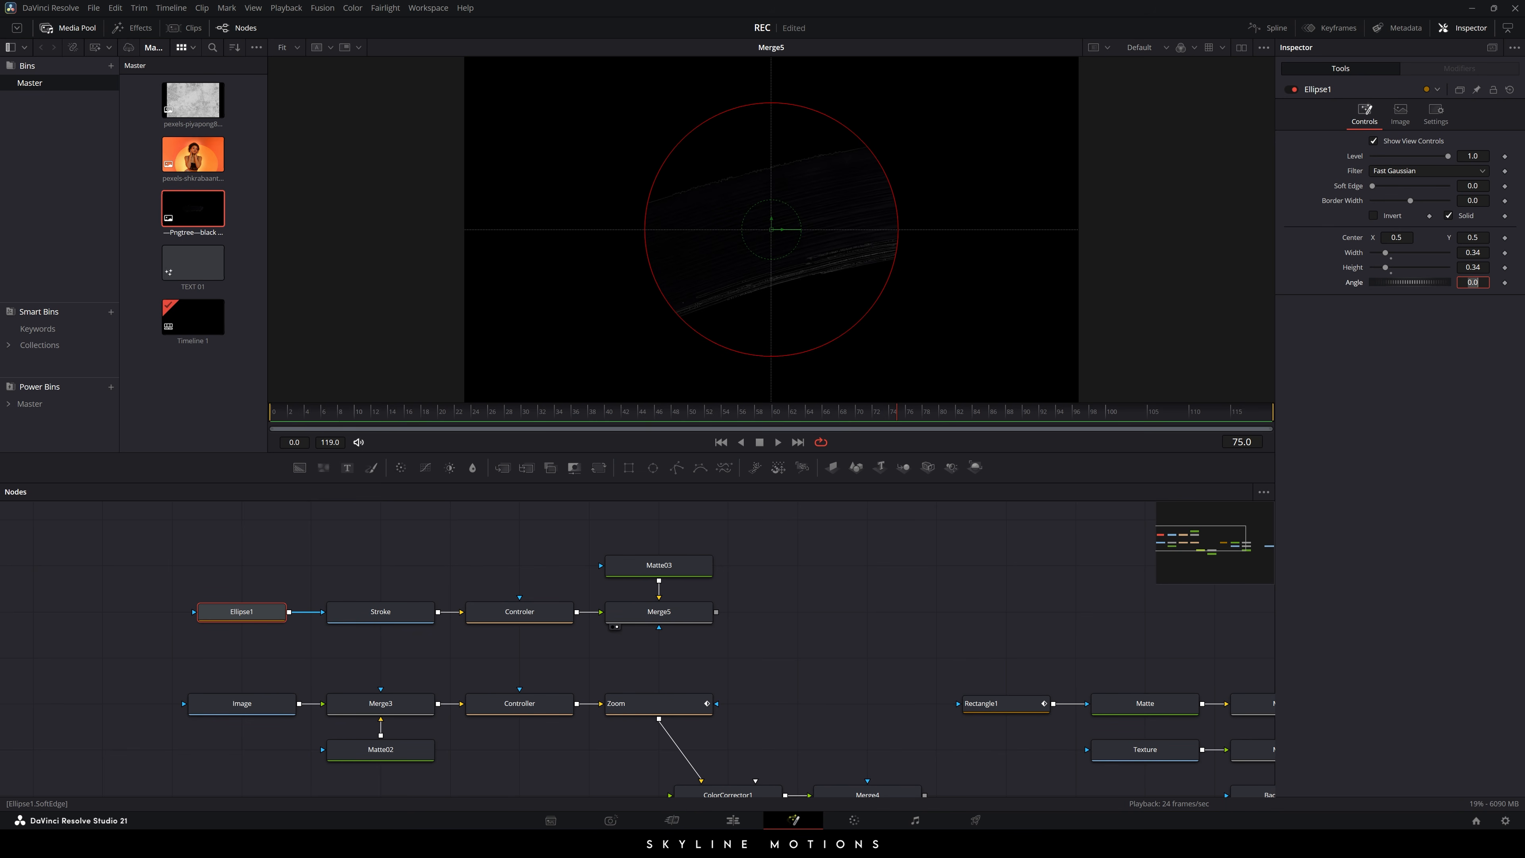
- Keep the ellipse Soft Edge at 0.15 and bring up Matte03's colour settings
{"action": "key", "text": "Tab"}
{"action": "key", "text": "Return"}
{"action": "left_click", "coordinate": [832, 614]}
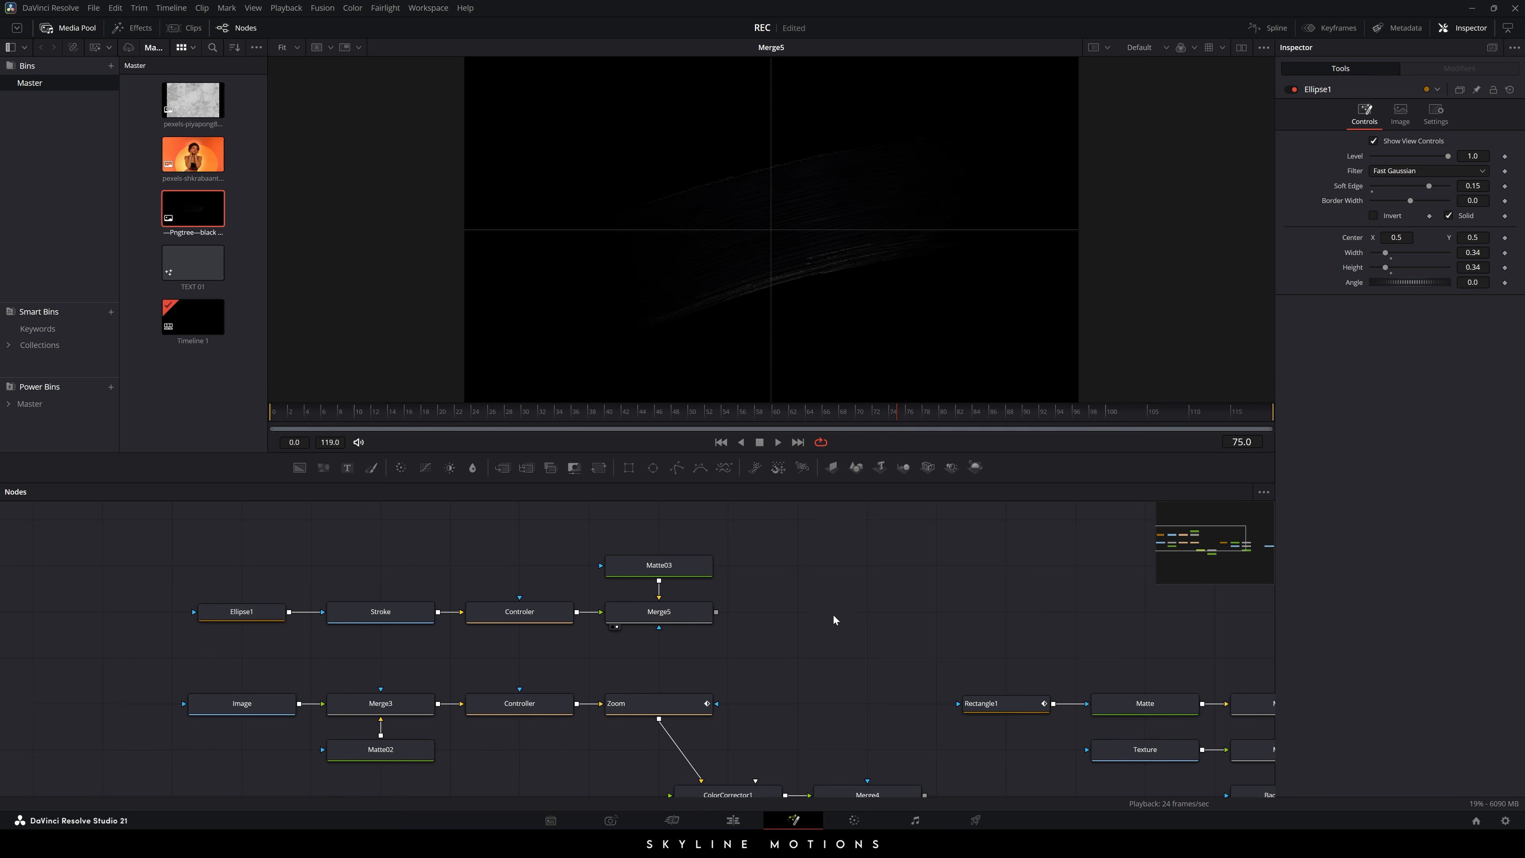
{"action": "left_click", "coordinate": [683, 619]}
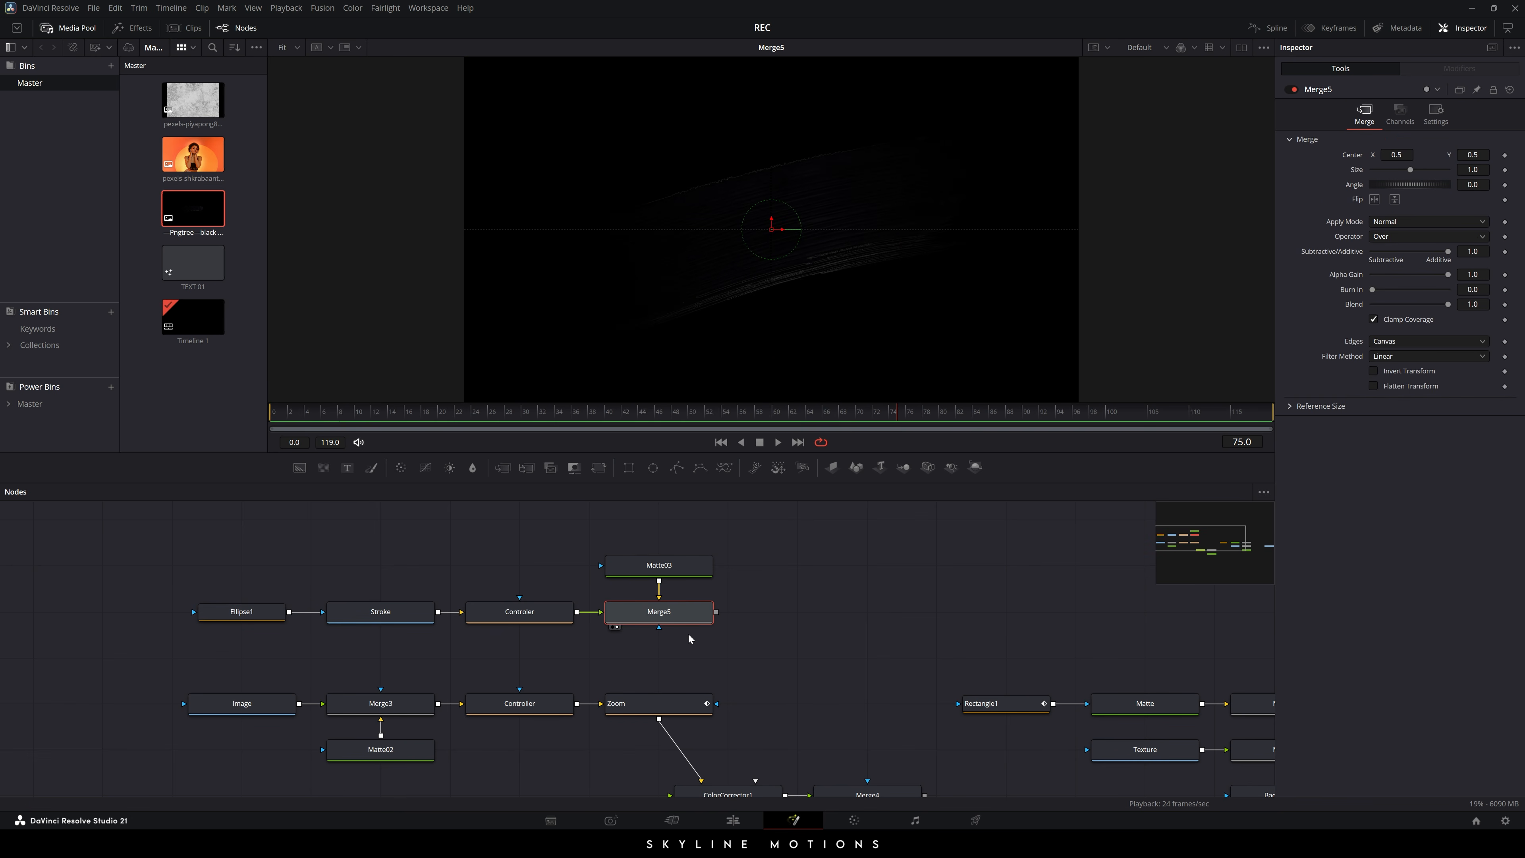
{"action": "left_click", "coordinate": [680, 566]}
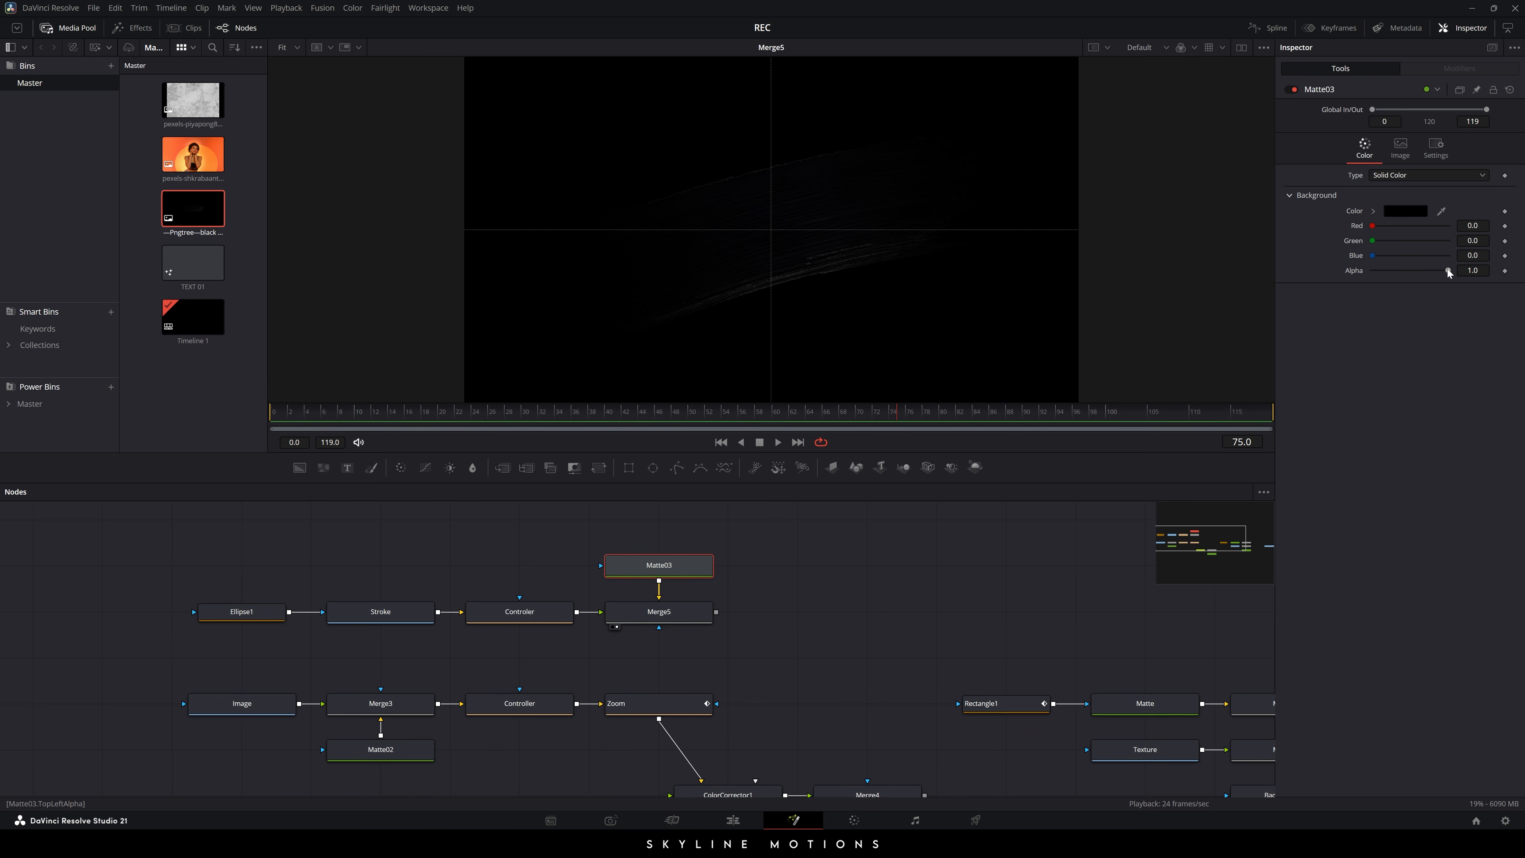
- Set Matte03's Alpha to 0 so the stroke's background is transparent
{"action": "left_click_drag", "start_coordinate": [1447, 270], "coordinate": [1358, 273]}
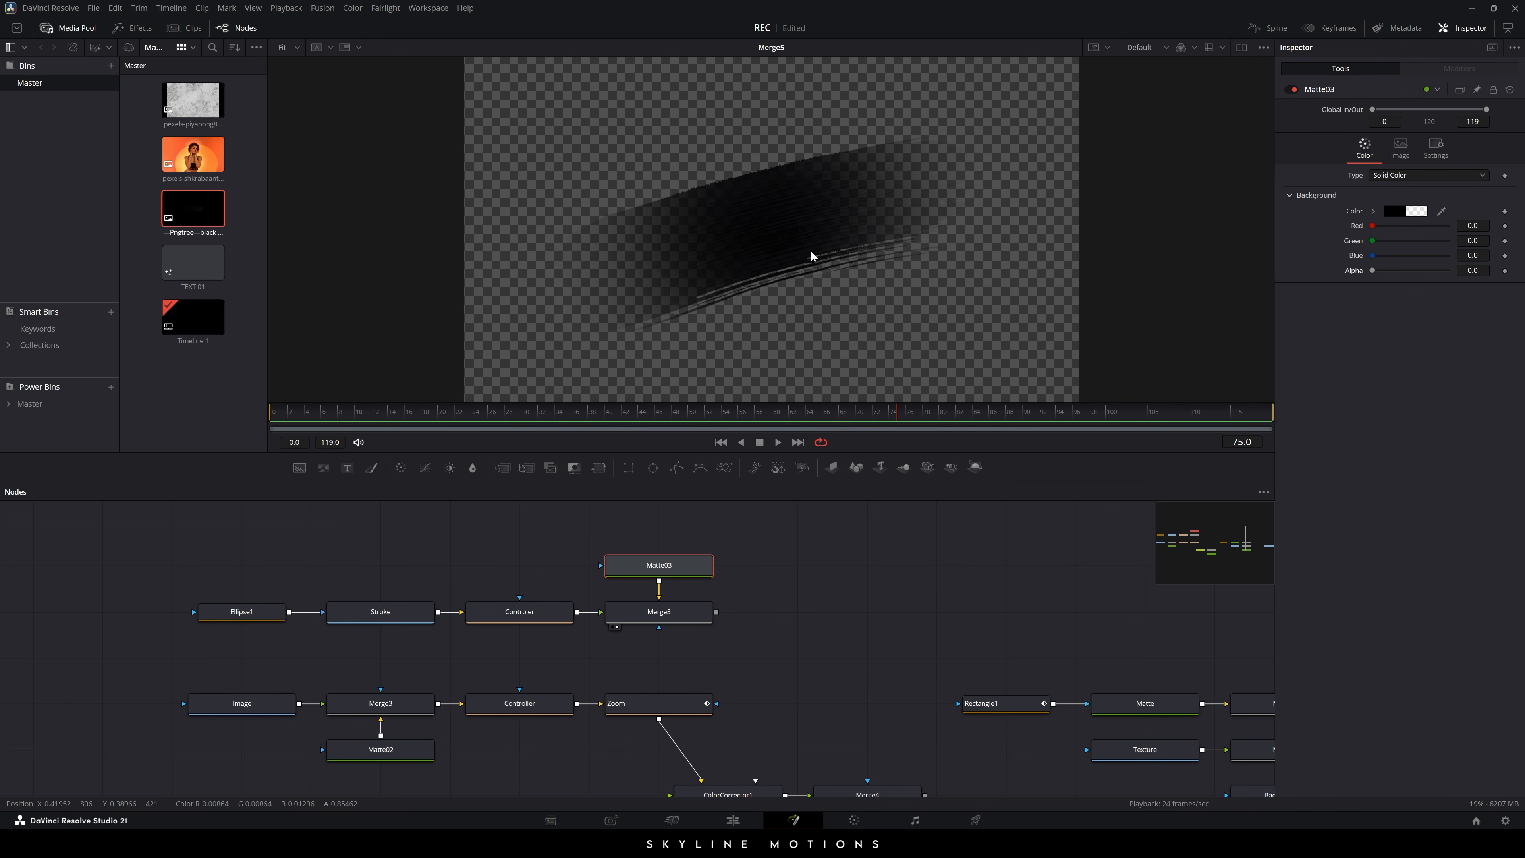
{"action": "scroll", "coordinate": [820, 272], "scroll_direction": "down", "scroll_amount": 1}
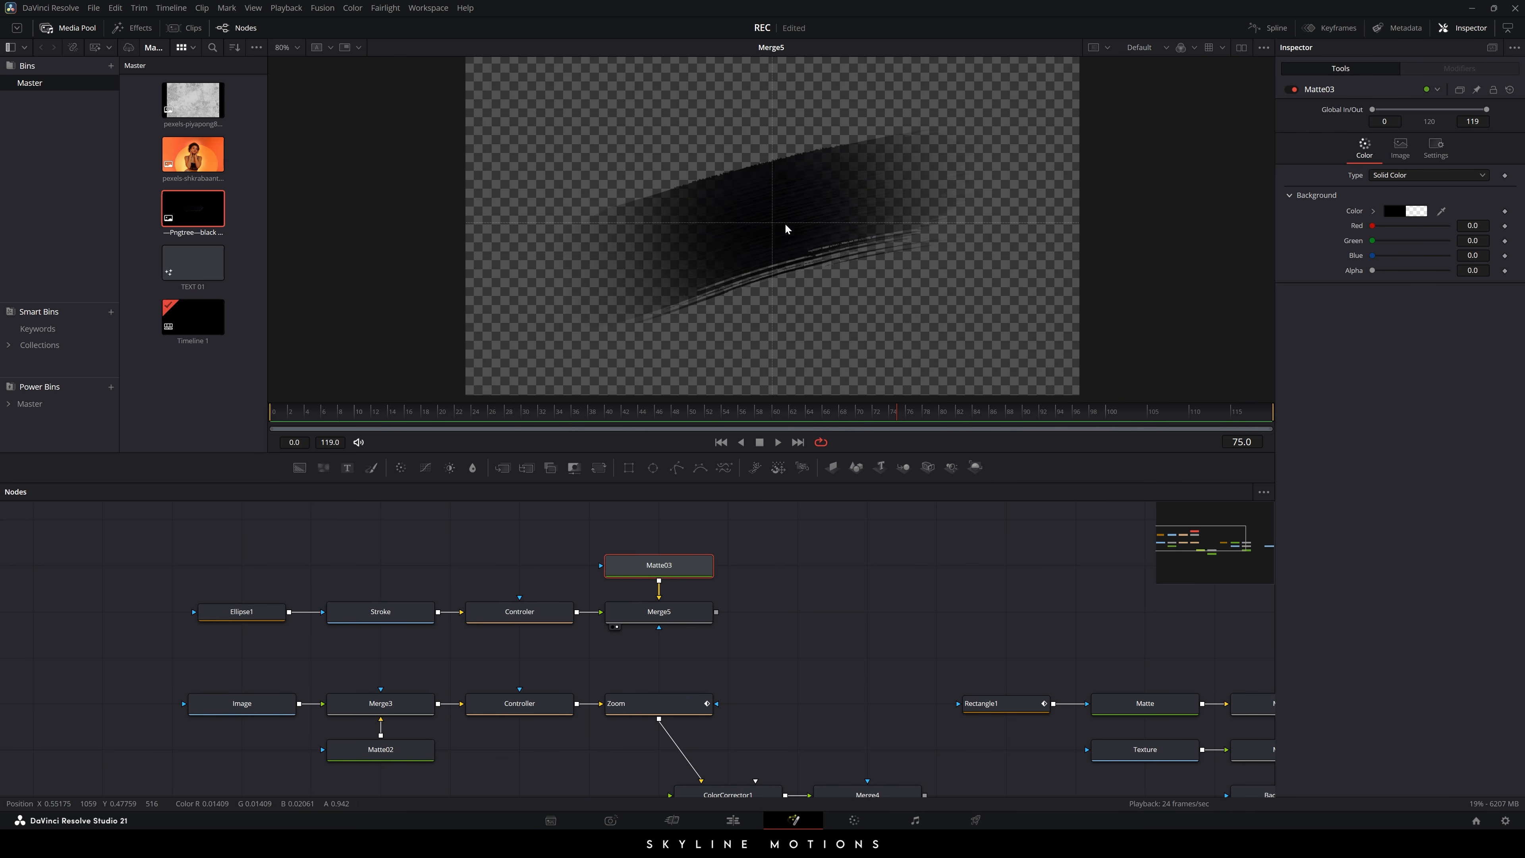
{"action": "left_click", "coordinate": [753, 587]}
{"action": "left_click_drag", "start_coordinate": [779, 626], "coordinate": [766, 599]}
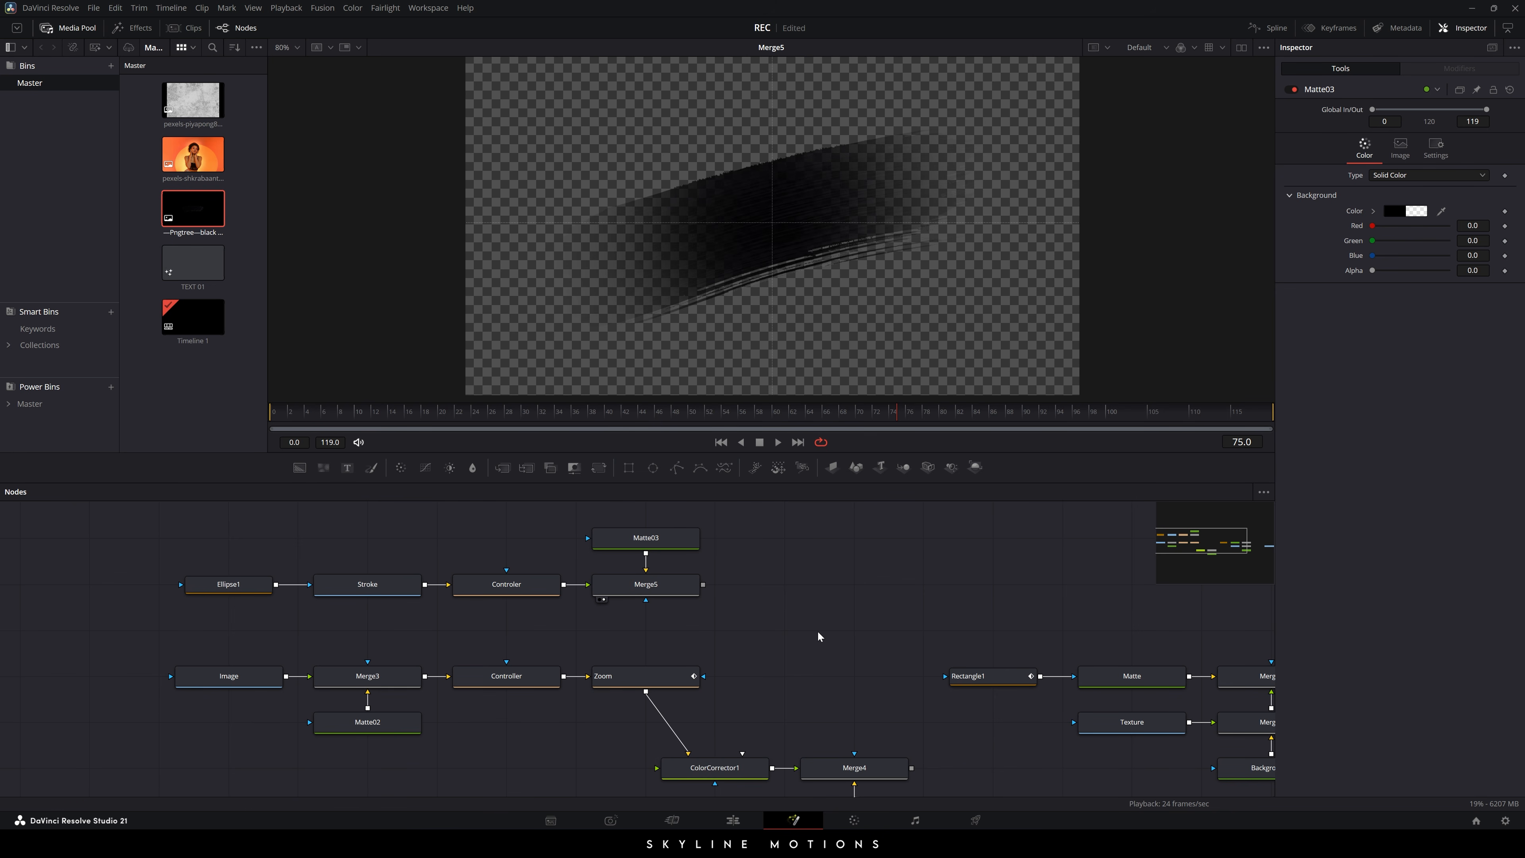
- Add Merge6 with Merge5 as background and the Zoom colour portrait as foreground
{"action": "left_click_drag", "start_coordinate": [684, 679], "coordinate": [818, 295]}
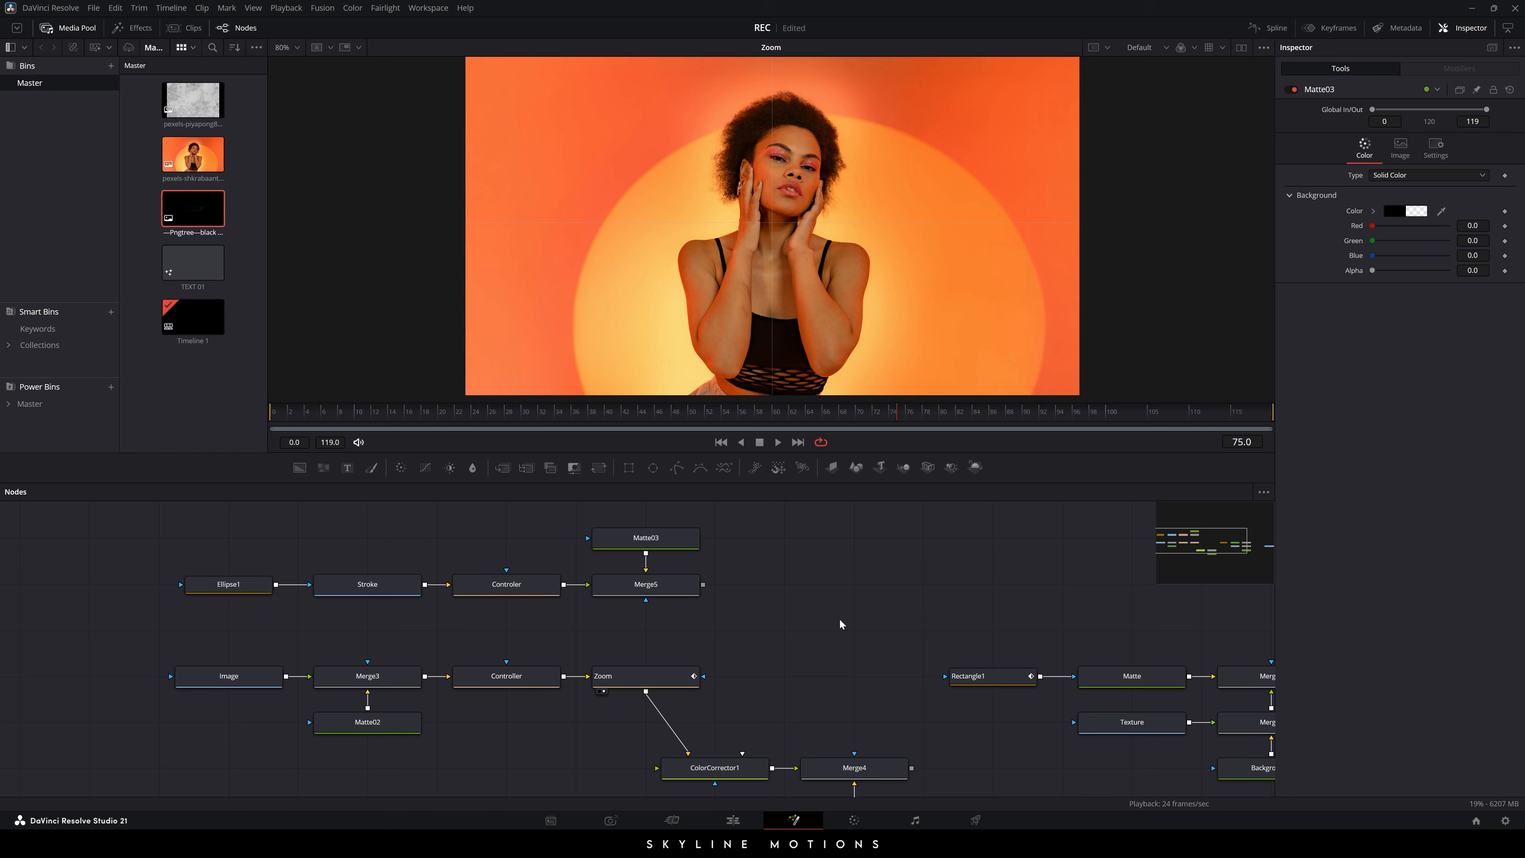
{"action": "left_click_drag", "start_coordinate": [503, 468], "coordinate": [835, 623]}
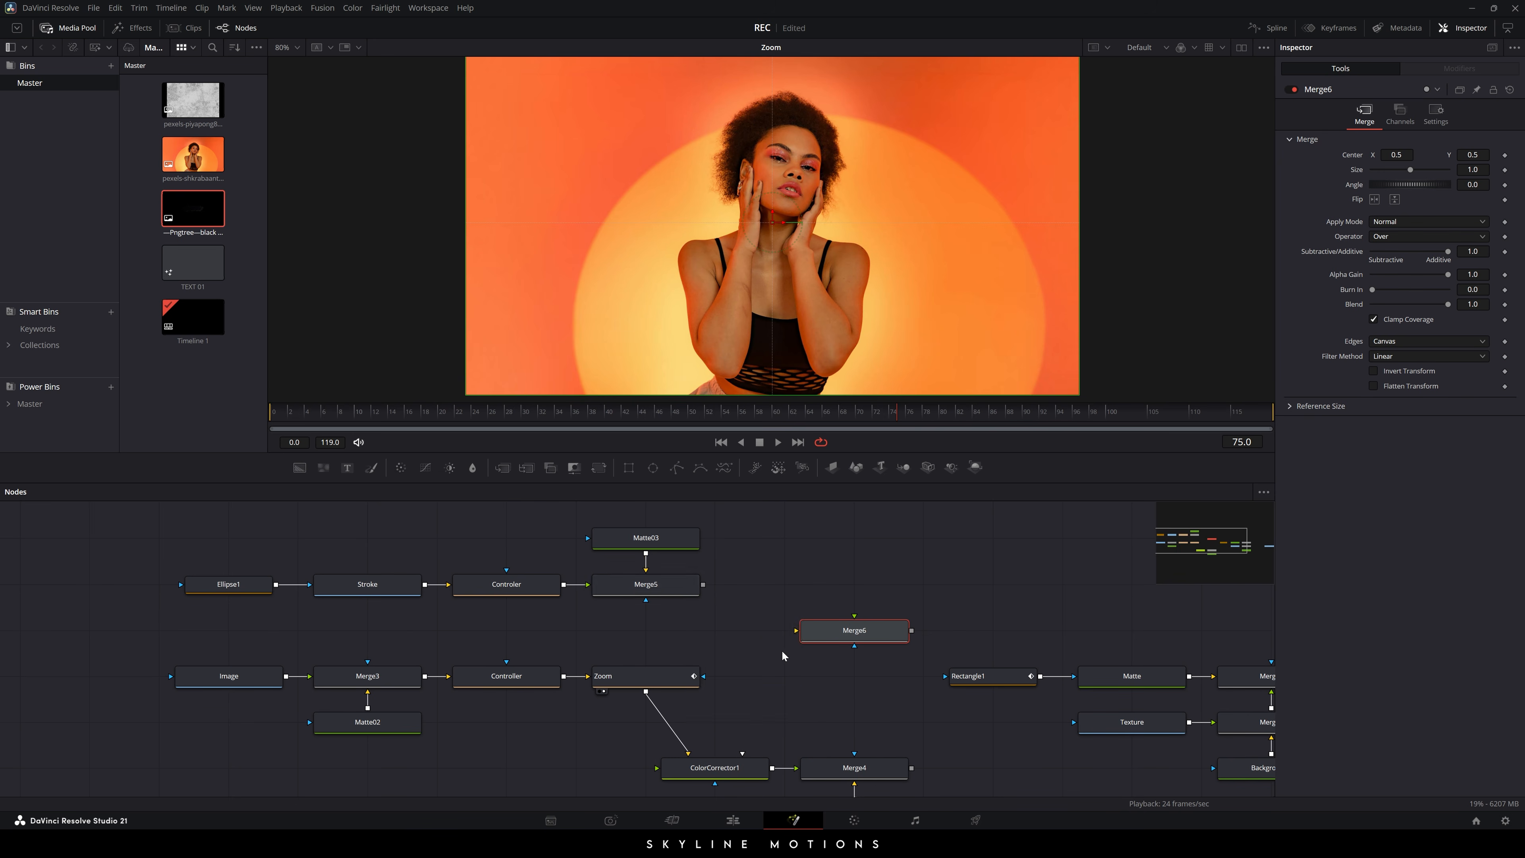
{"action": "key", "text": "1"}
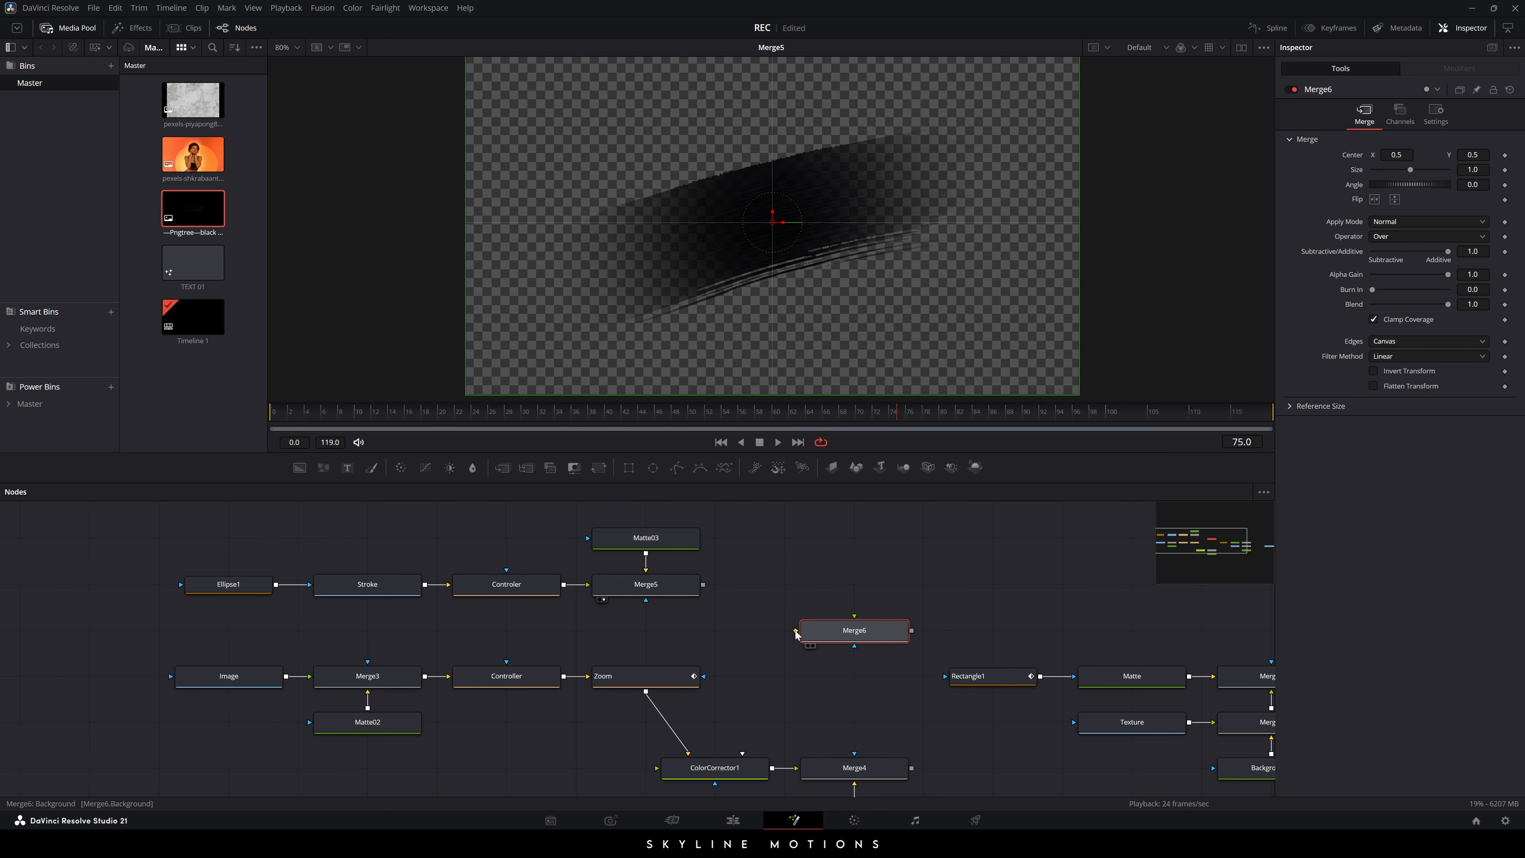
{"action": "left_click_drag", "start_coordinate": [795, 630], "coordinate": [677, 589]}
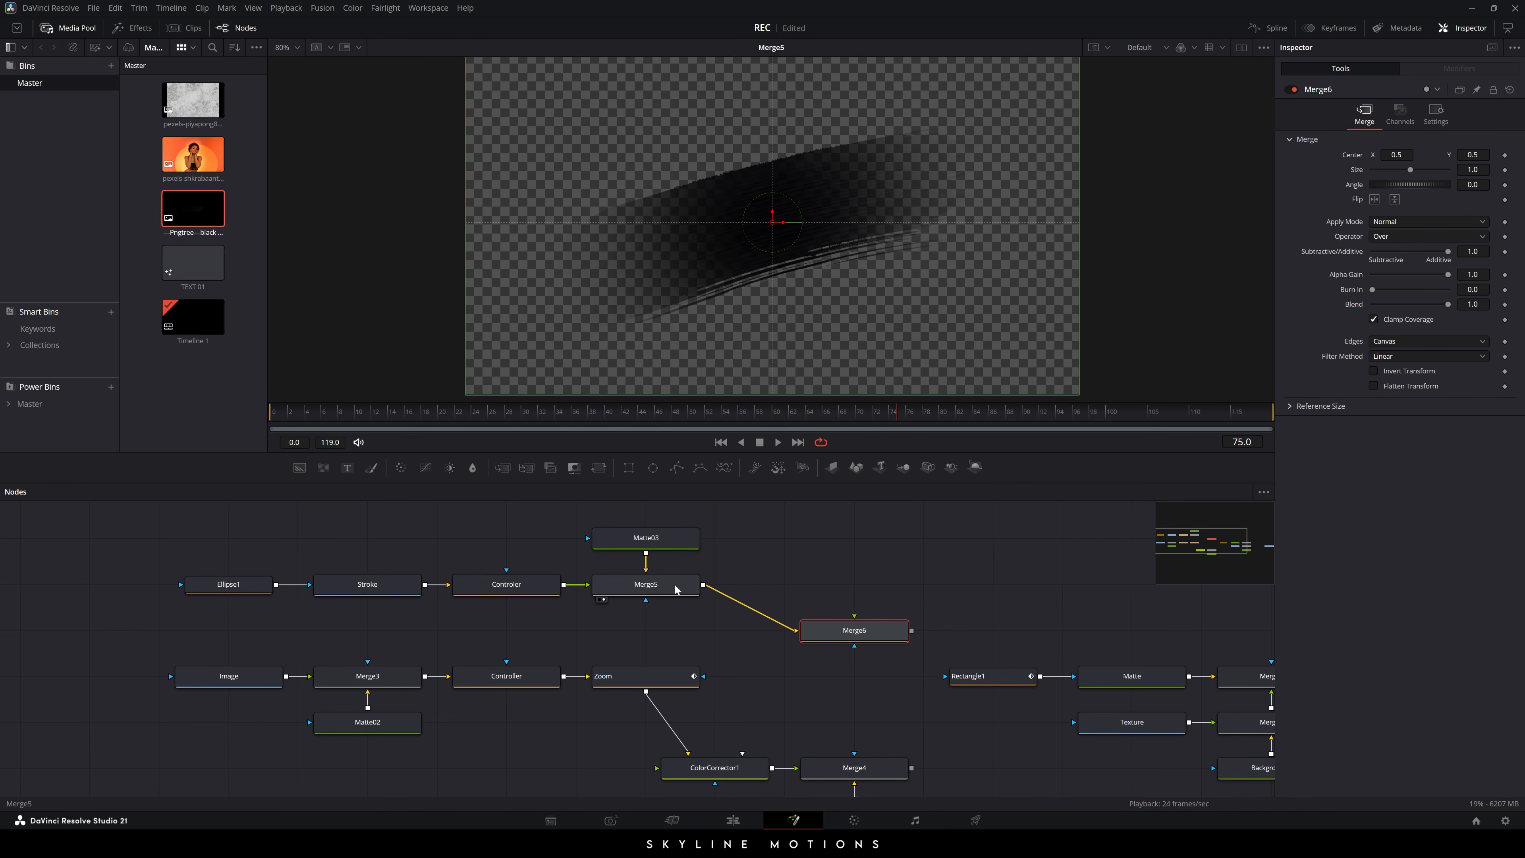
{"action": "left_click_drag", "start_coordinate": [830, 627], "coordinate": [830, 583]}
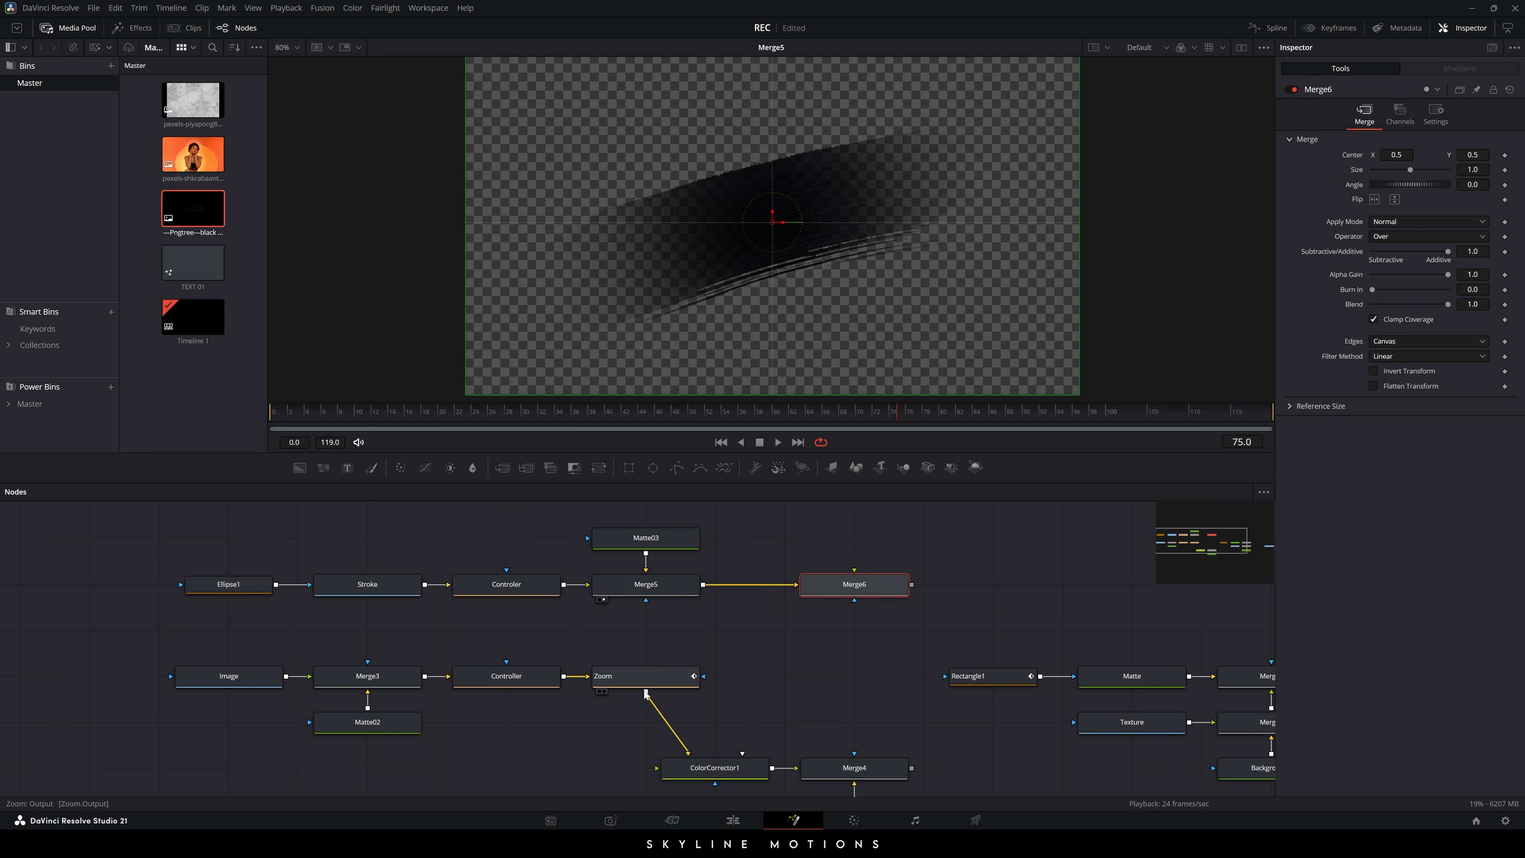
{"action": "left_click_drag", "start_coordinate": [646, 694], "coordinate": [755, 206]}
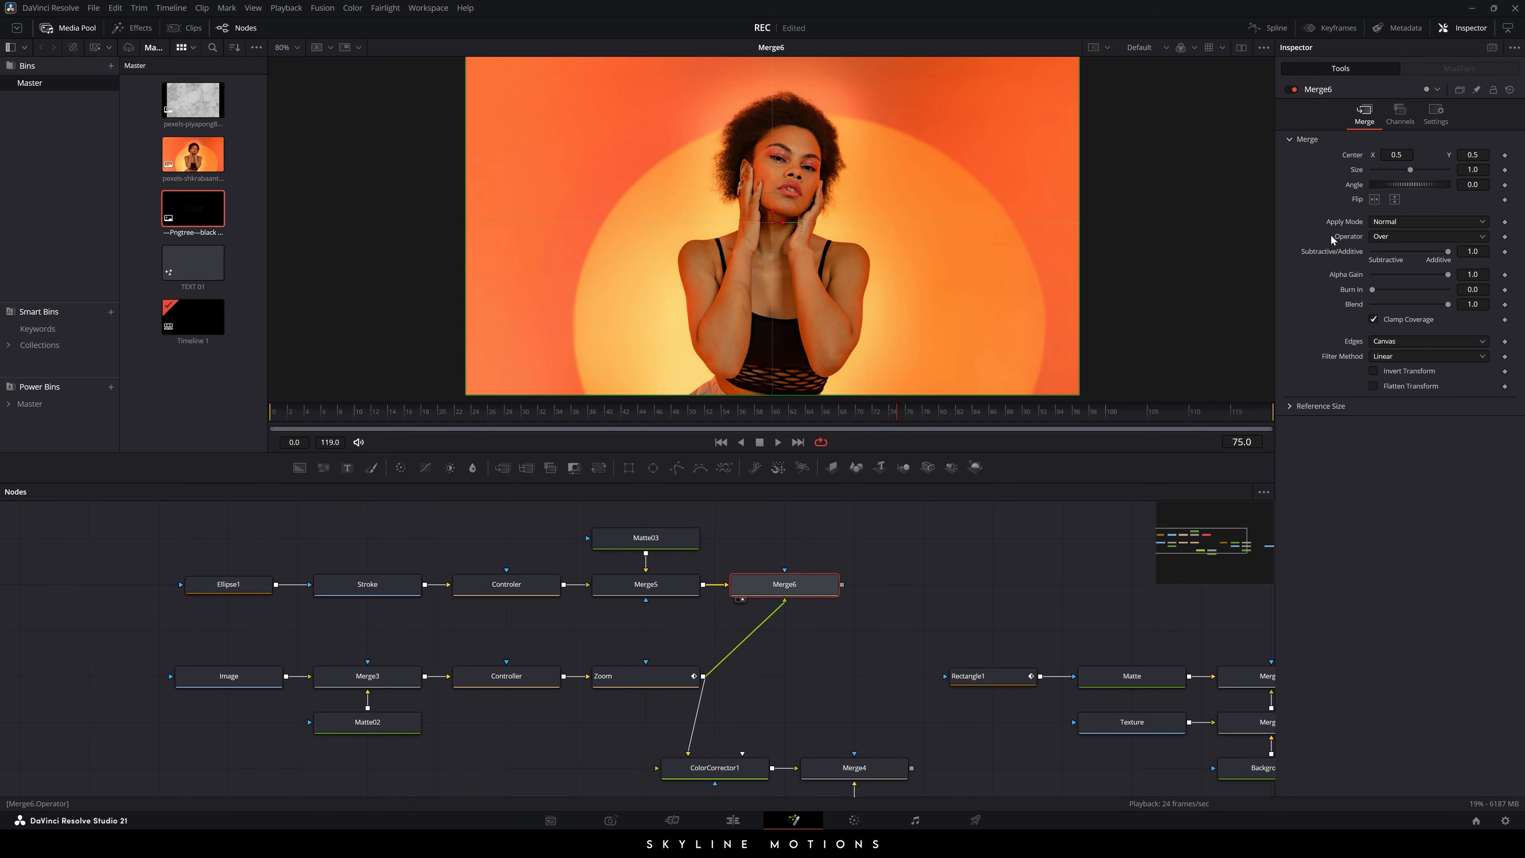
- Set Merge6's Operator to In and scrub through to check the reveal
{"action": "left_click", "coordinate": [1397, 234]}
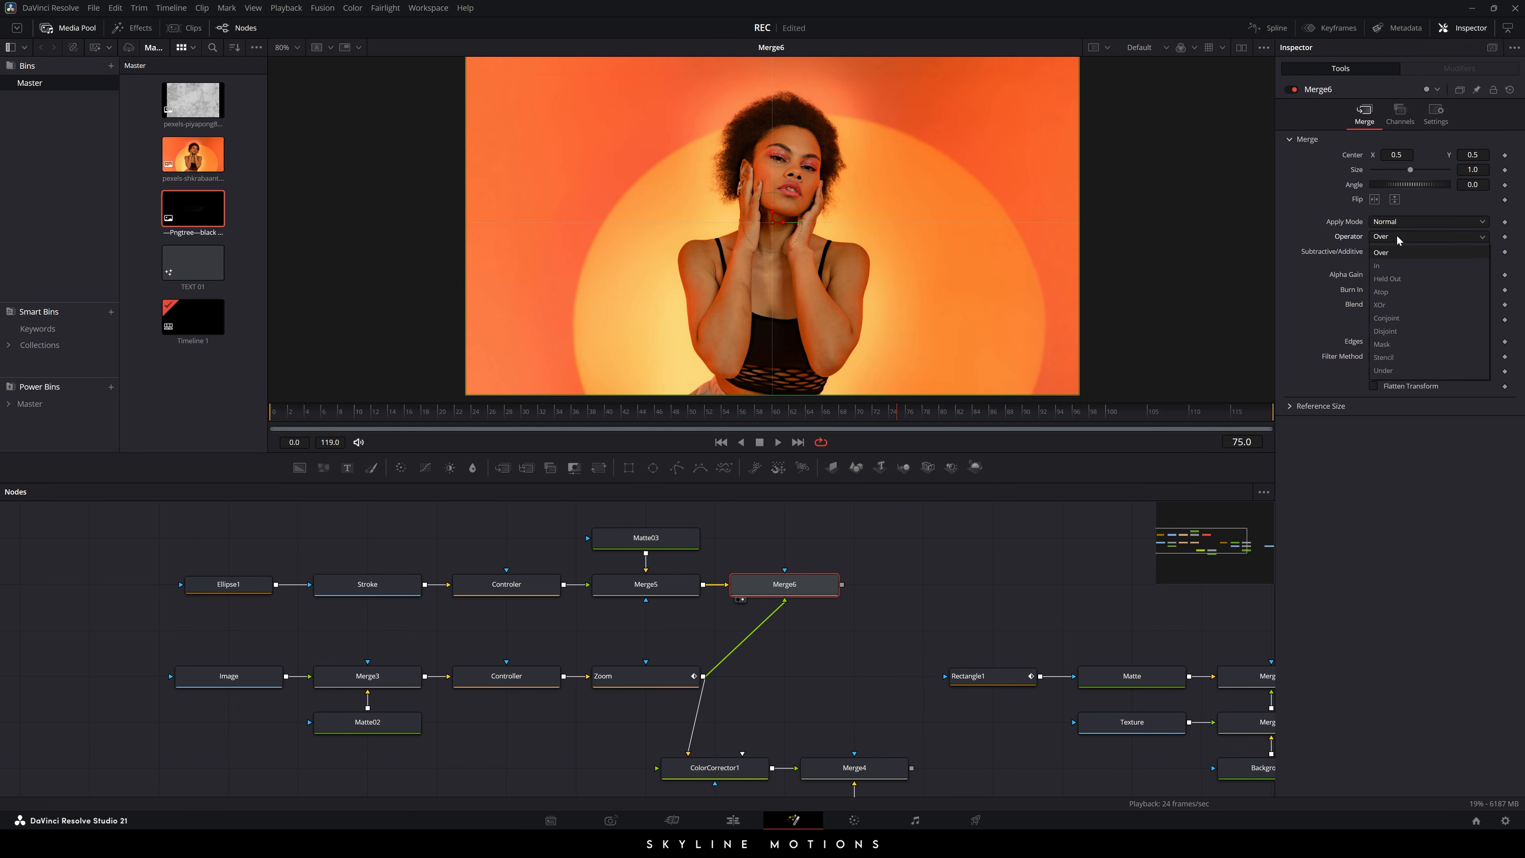
{"action": "left_click", "coordinate": [1396, 268]}
{"action": "left_click", "coordinate": [975, 630]}
{"action": "left_click_drag", "start_coordinate": [337, 412], "coordinate": [1311, 423]}
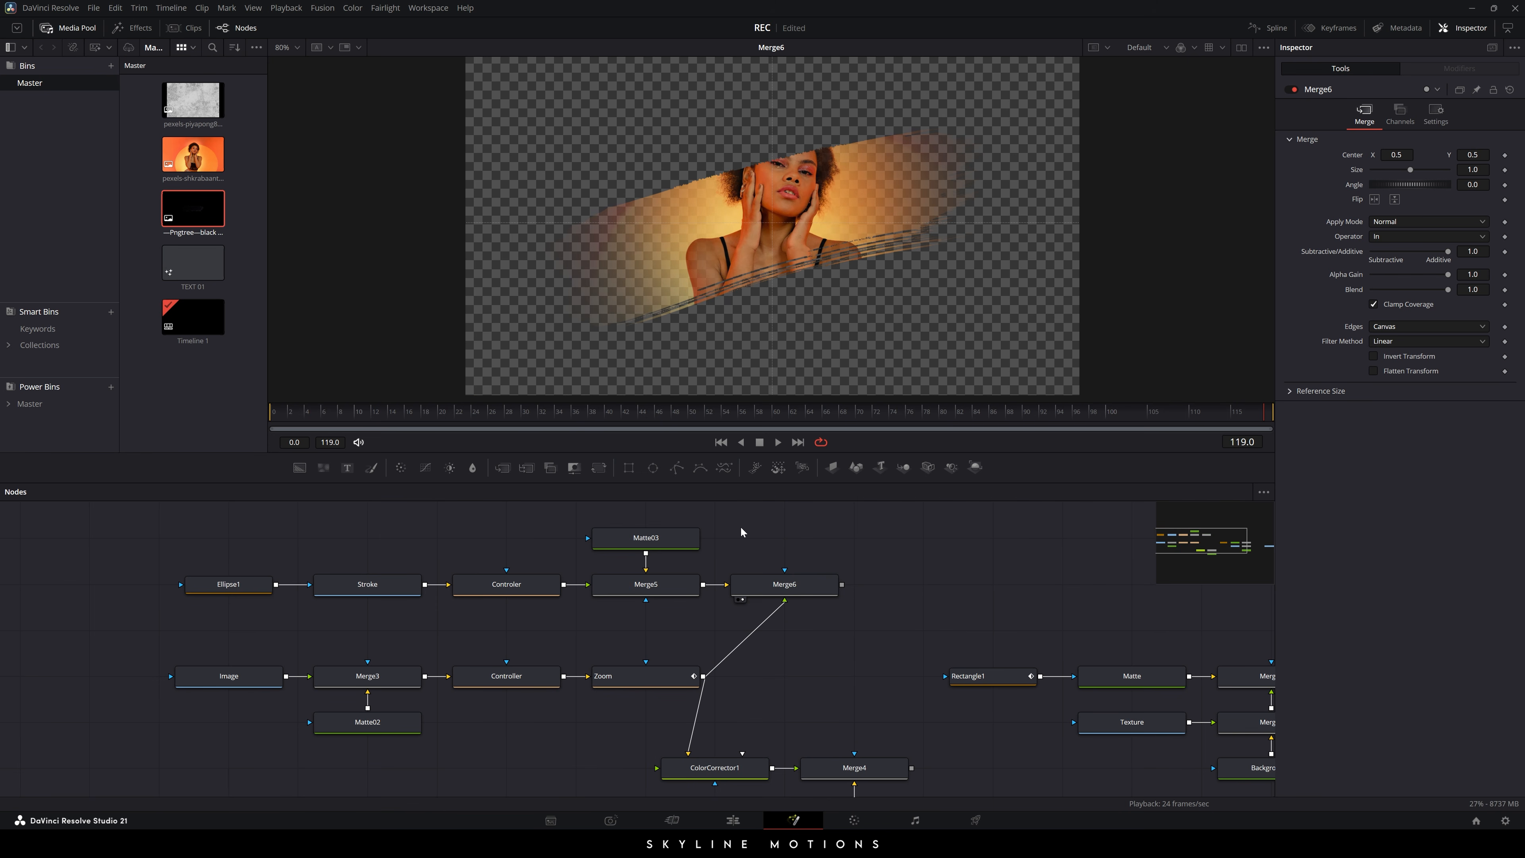
- Move Controler's center so the brush stroke sits over her face
{"action": "left_click", "coordinate": [506, 584]}
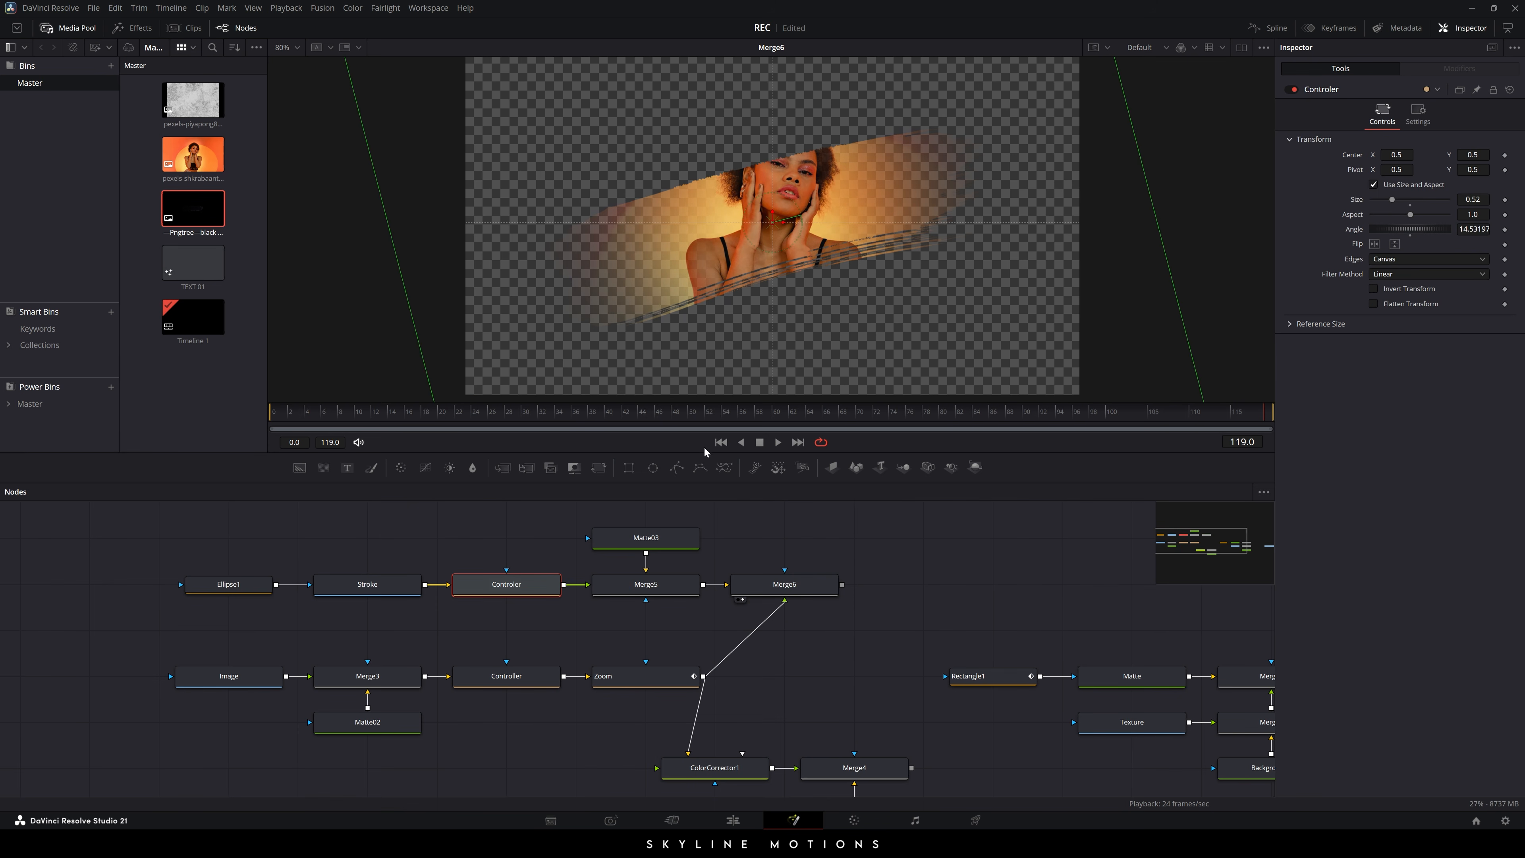
{"action": "left_click", "coordinate": [784, 585]}
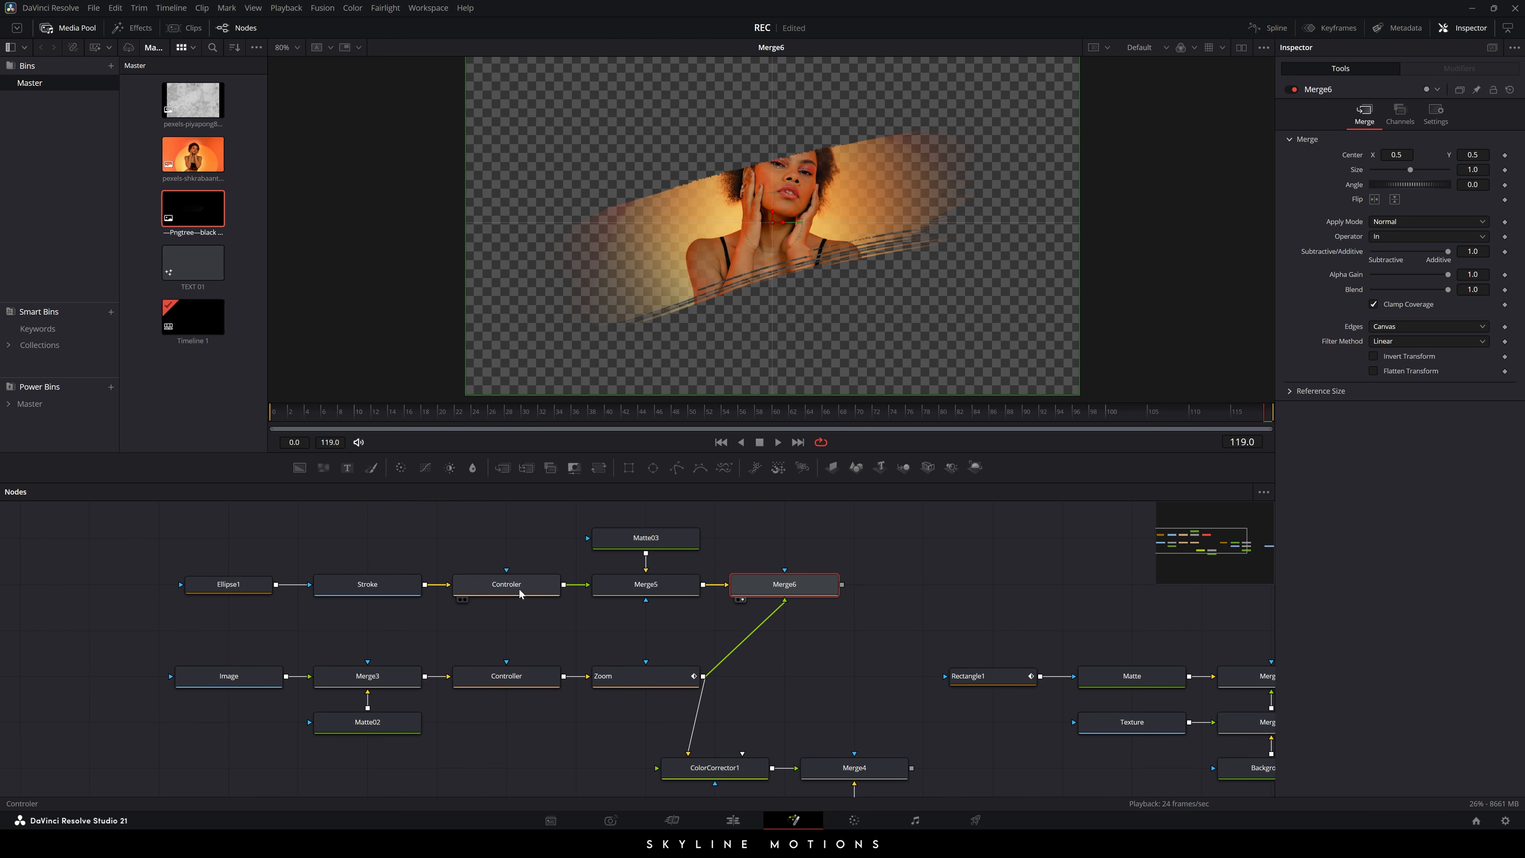
{"action": "left_click", "coordinate": [520, 591]}
{"action": "mouse_move", "coordinate": [768, 224]}
{"action": "left_mouse_down"}
{"action": "mouse_move", "coordinate": [758, 235]}
{"action": "mouse_move", "coordinate": [799, 238]}
{"action": "mouse_move", "coordinate": [774, 203]}
{"action": "left_mouse_up"}
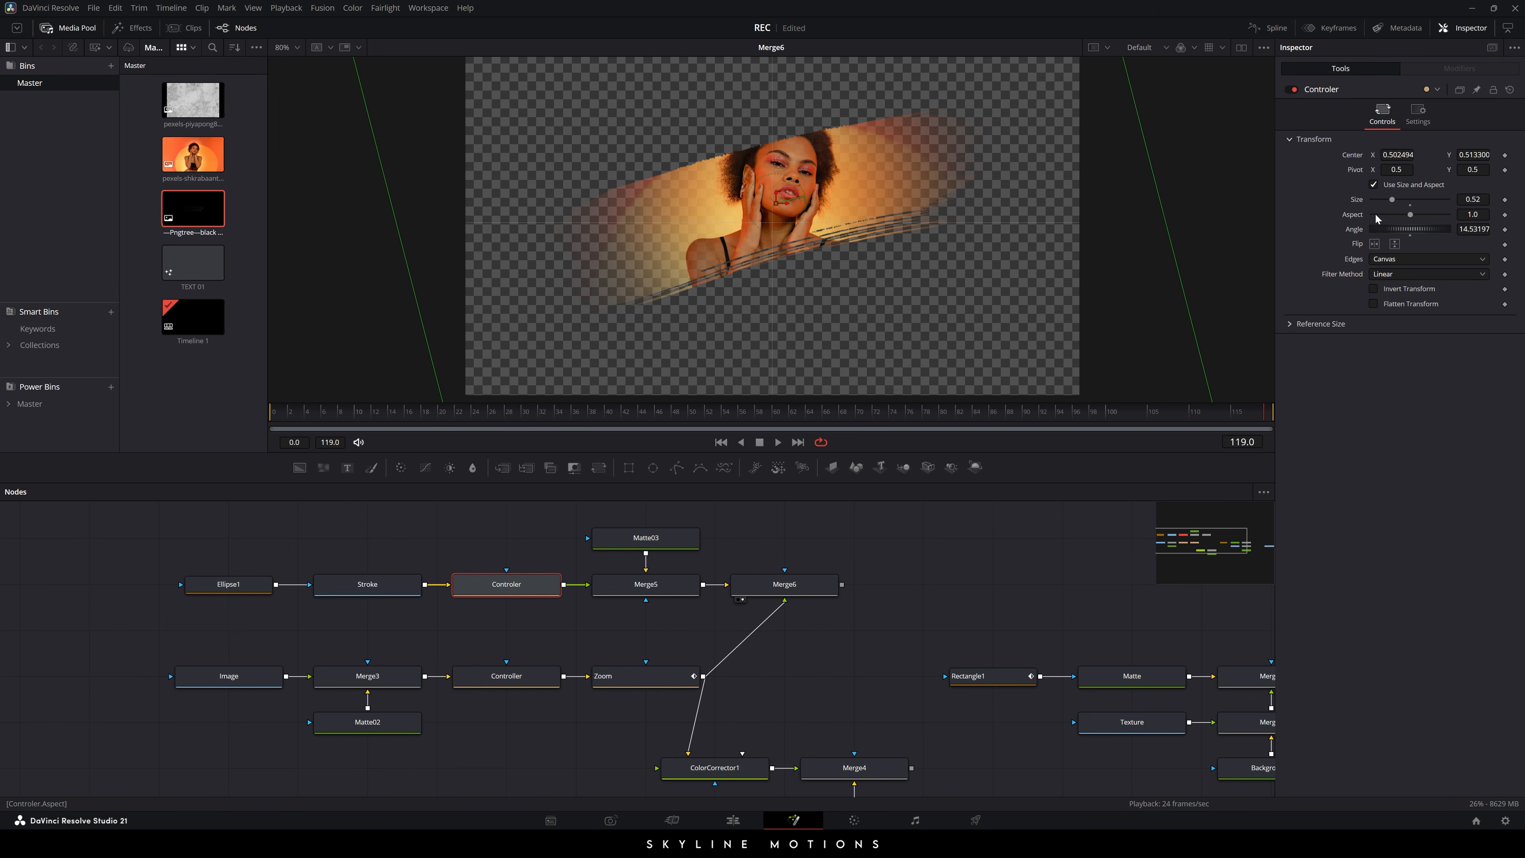
{"action": "left_click", "coordinate": [929, 600]}
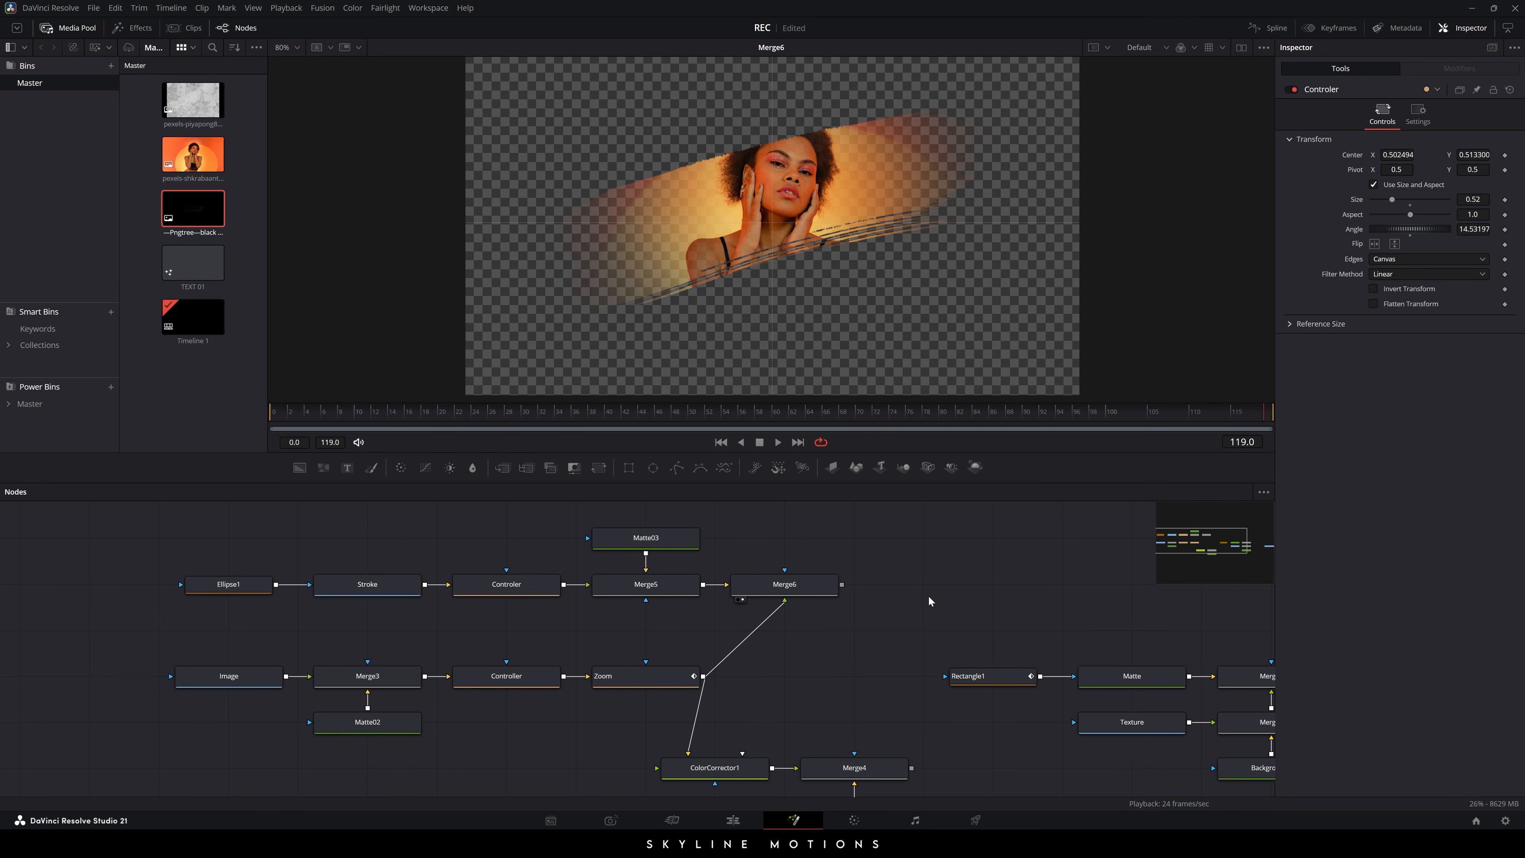
{"action": "left_click_drag", "start_coordinate": [859, 627], "coordinate": [779, 613]}
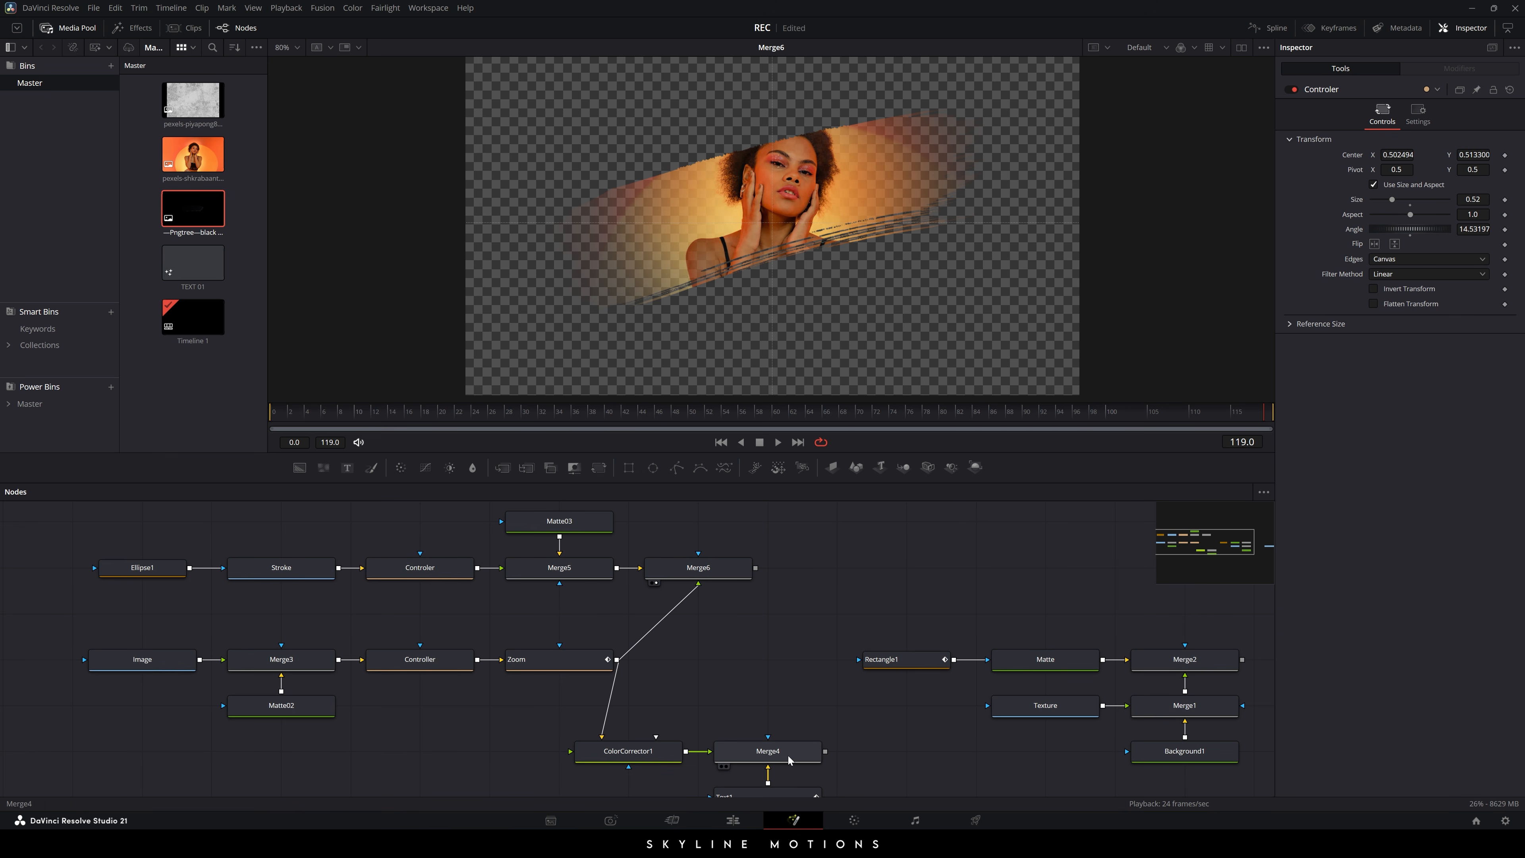
- Add a new Merge node and shift the Rectangle1–Background1 node group right to make room
{"action": "left_click_drag", "start_coordinate": [788, 760], "coordinate": [829, 246]}
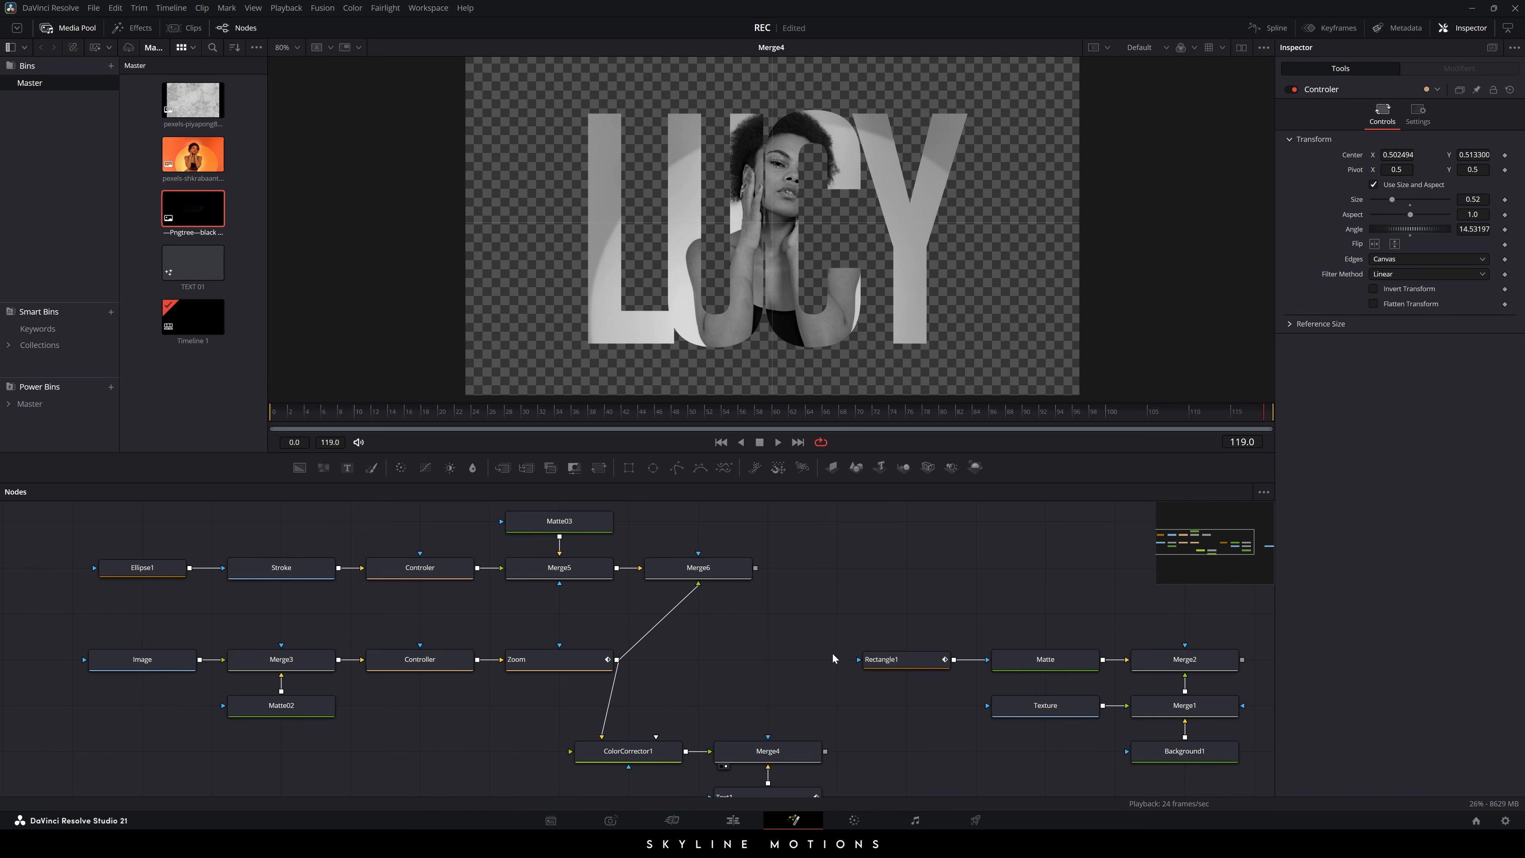
{"action": "left_click_drag", "start_coordinate": [832, 654], "coordinate": [751, 634]}
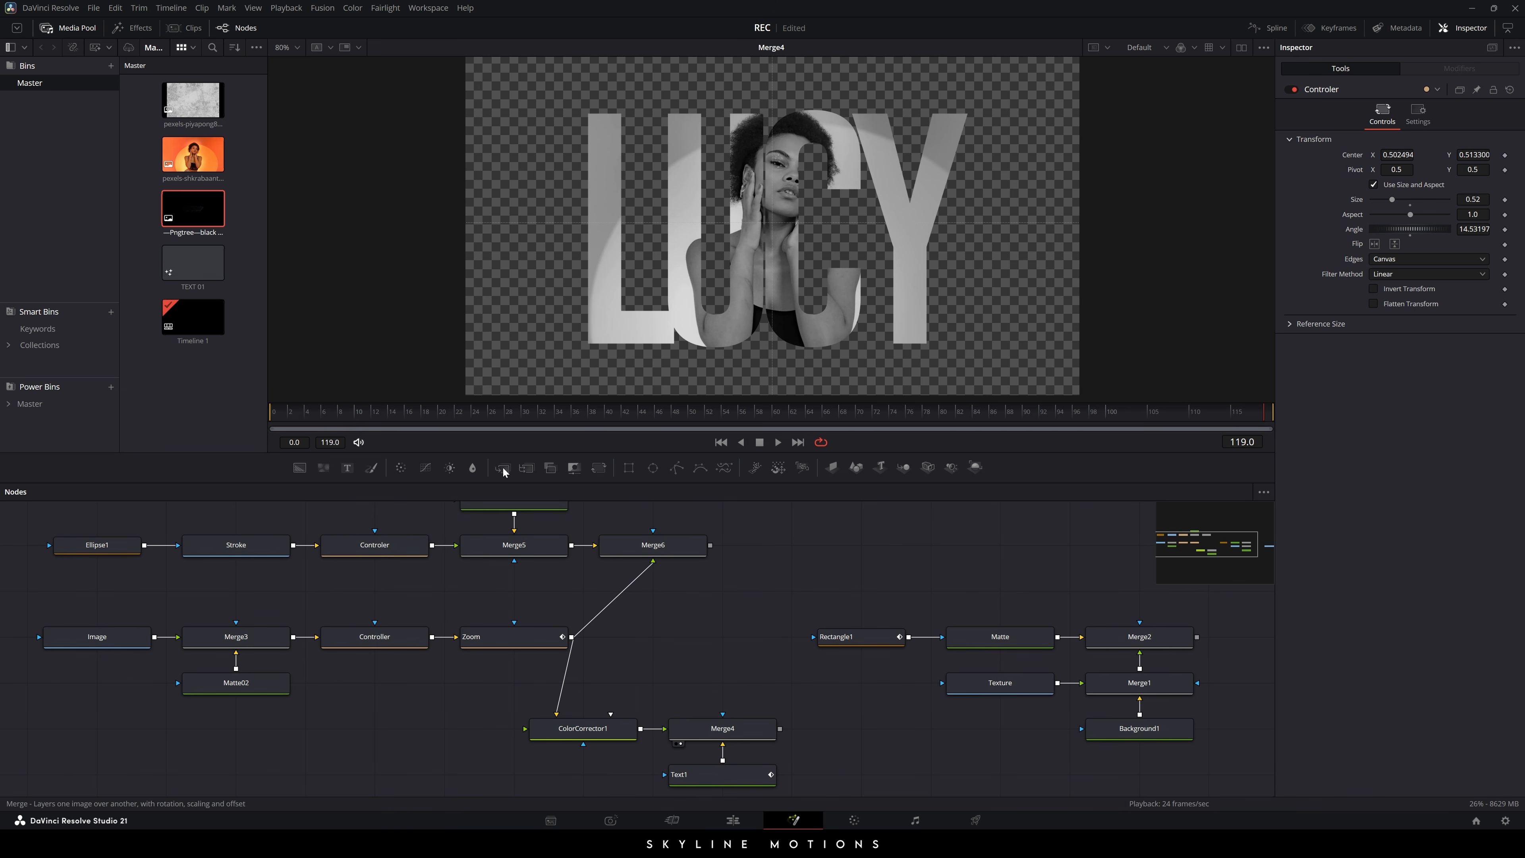
{"action": "left_click_drag", "start_coordinate": [502, 466], "coordinate": [580, 587]}
{"action": "left_click_drag", "start_coordinate": [670, 559], "coordinate": [1112, 747]}
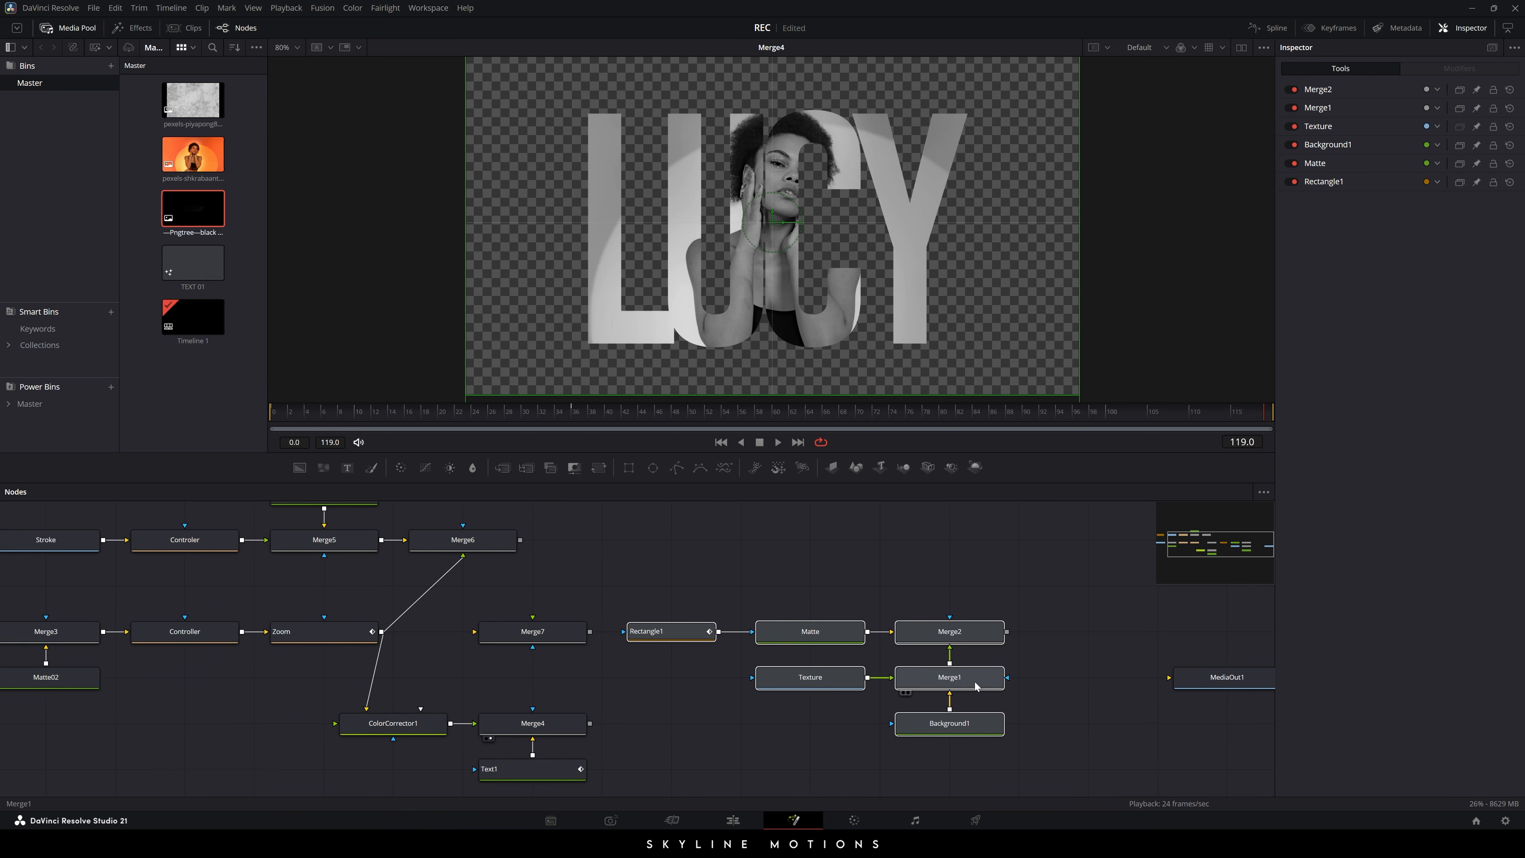
{"action": "left_click_drag", "start_coordinate": [981, 639], "coordinate": [1119, 639]}
- Wire Merge7 with Merge4 as background and Merge6 as foreground, and view Merge7
{"action": "left_click_drag", "start_coordinate": [528, 631], "coordinate": [515, 728]}
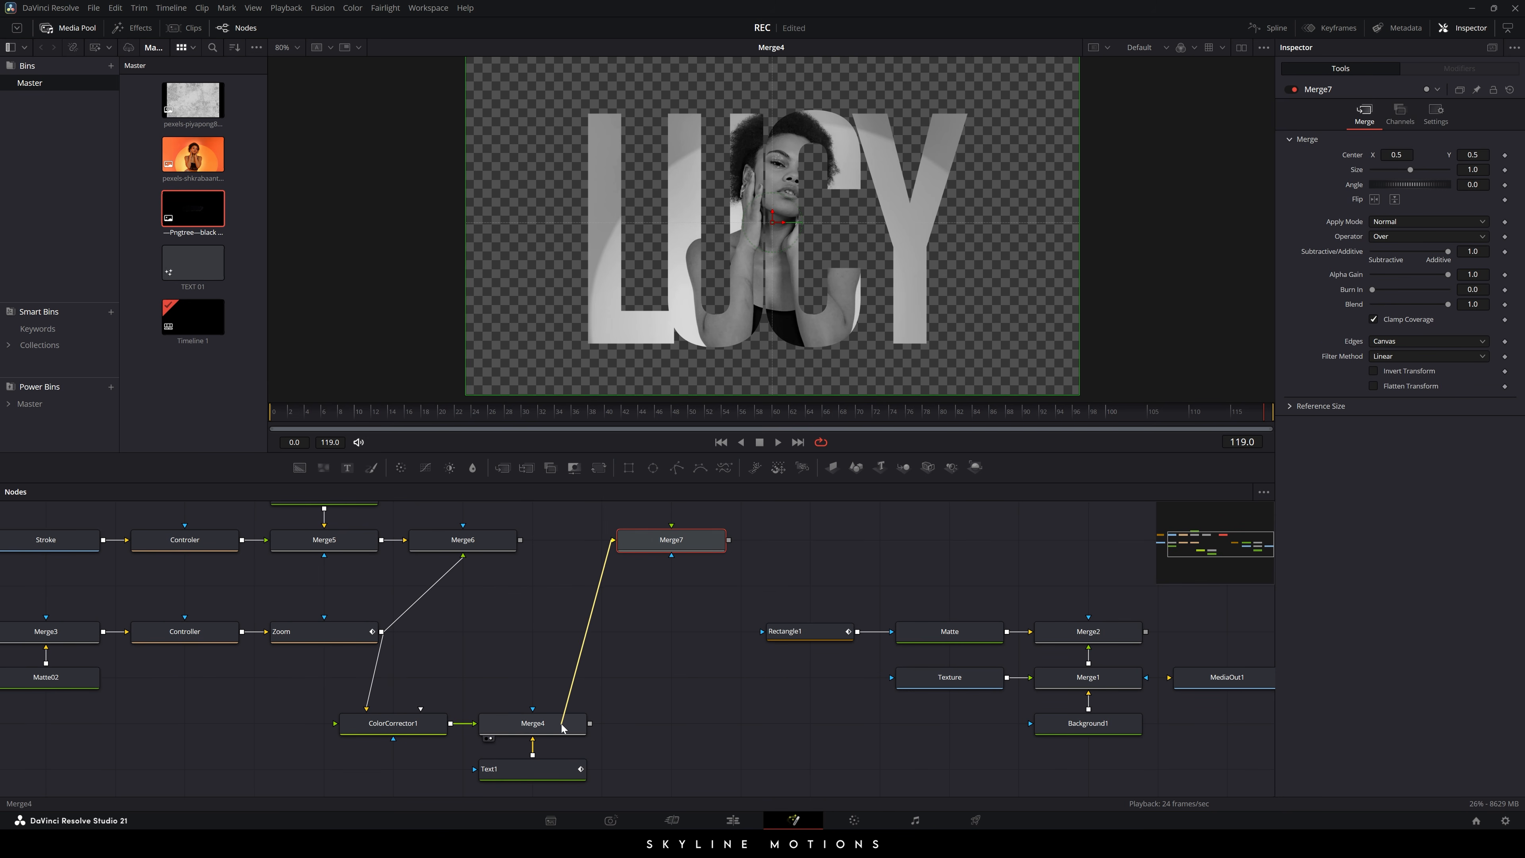
{"action": "left_click_drag", "start_coordinate": [673, 527], "coordinate": [482, 544]}
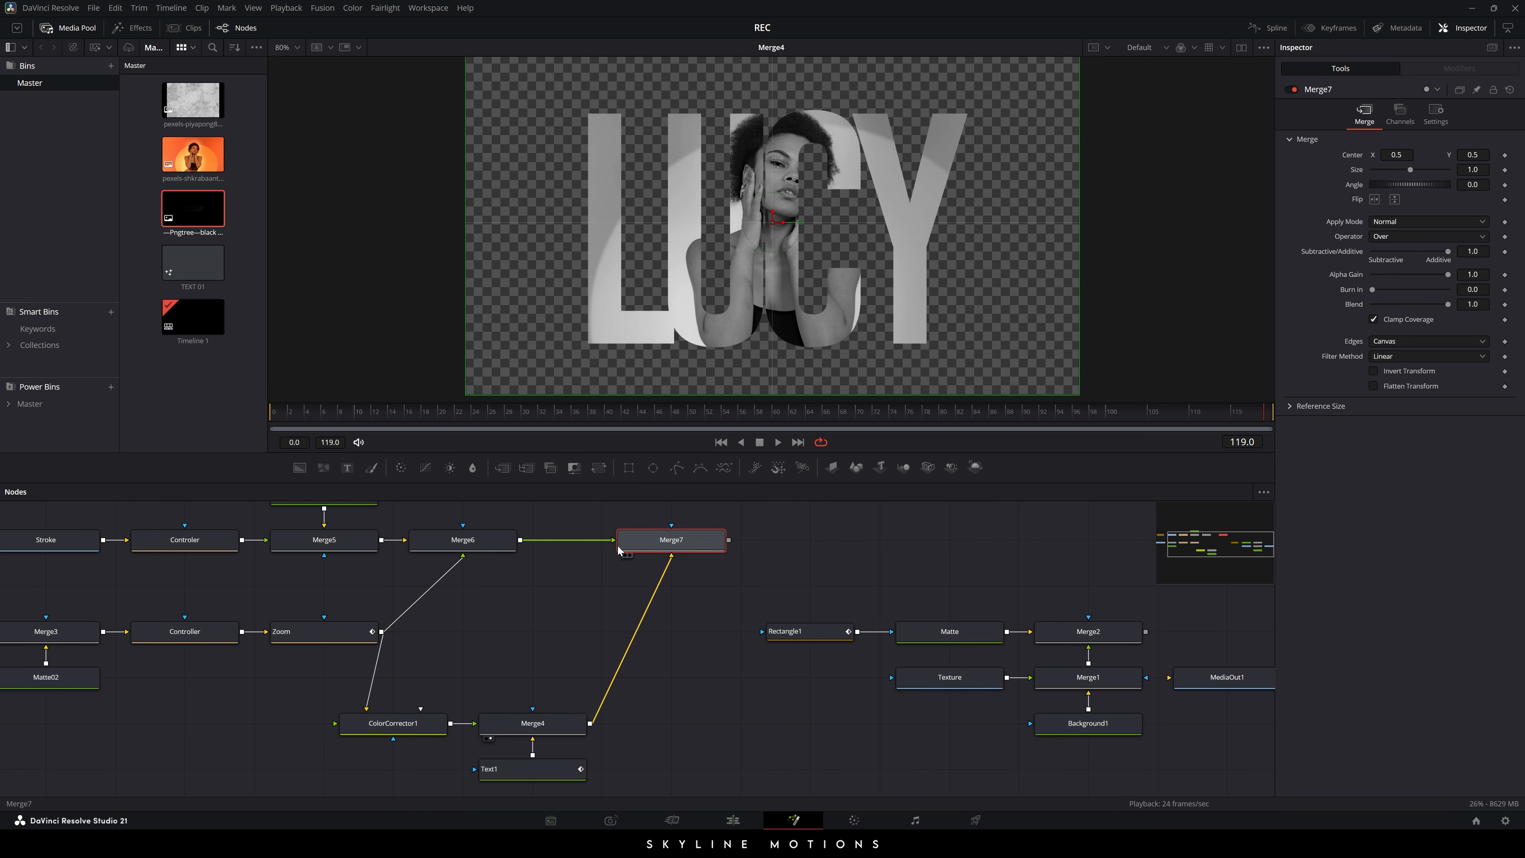
{"action": "left_click_drag", "start_coordinate": [654, 540], "coordinate": [585, 540]}
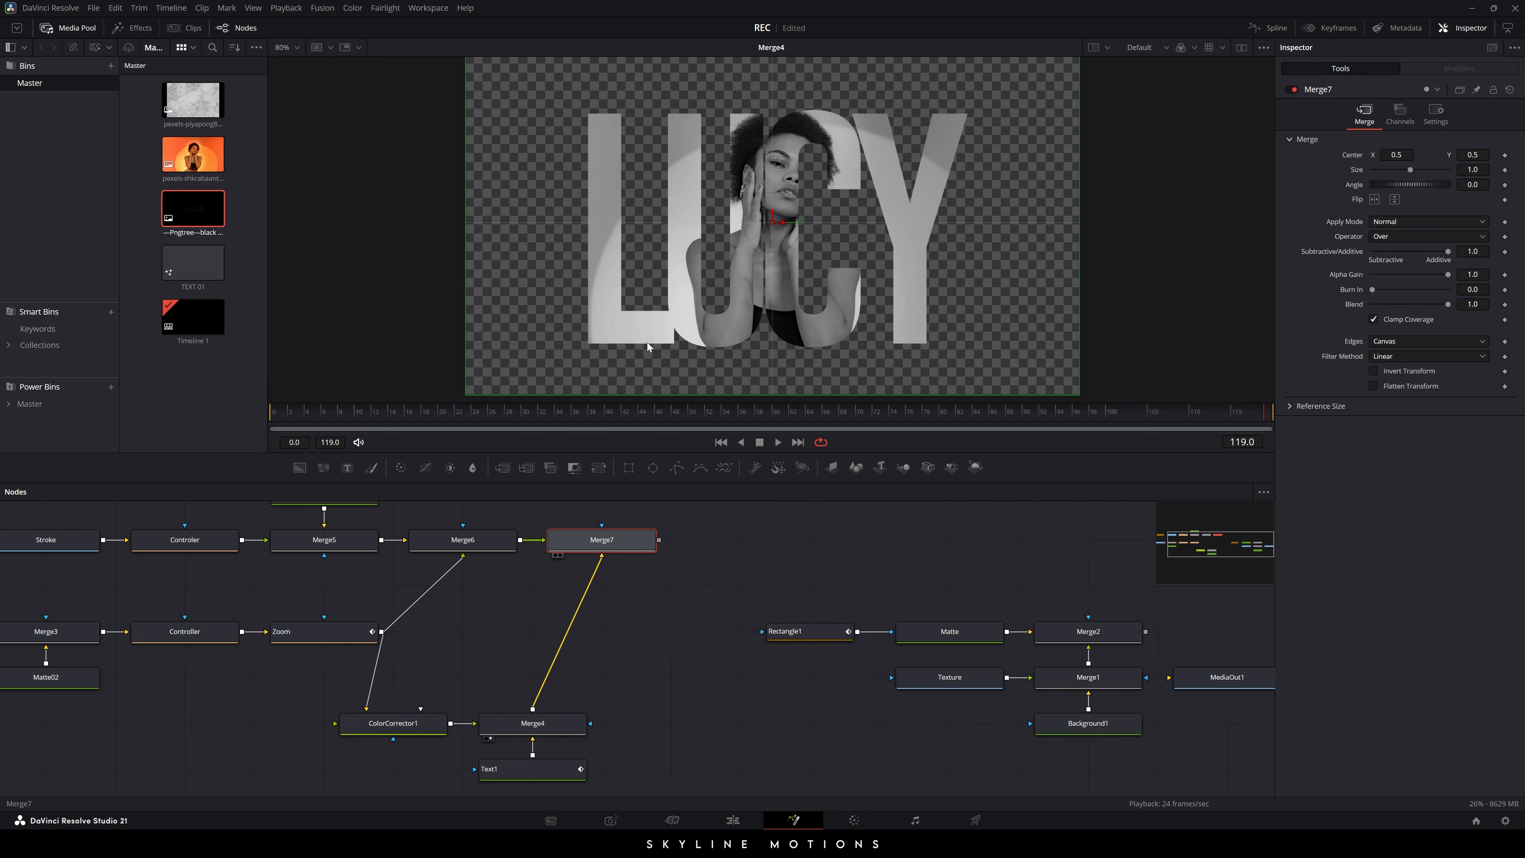
{"action": "key", "text": "2"}
{"action": "left_click", "coordinate": [687, 578]}
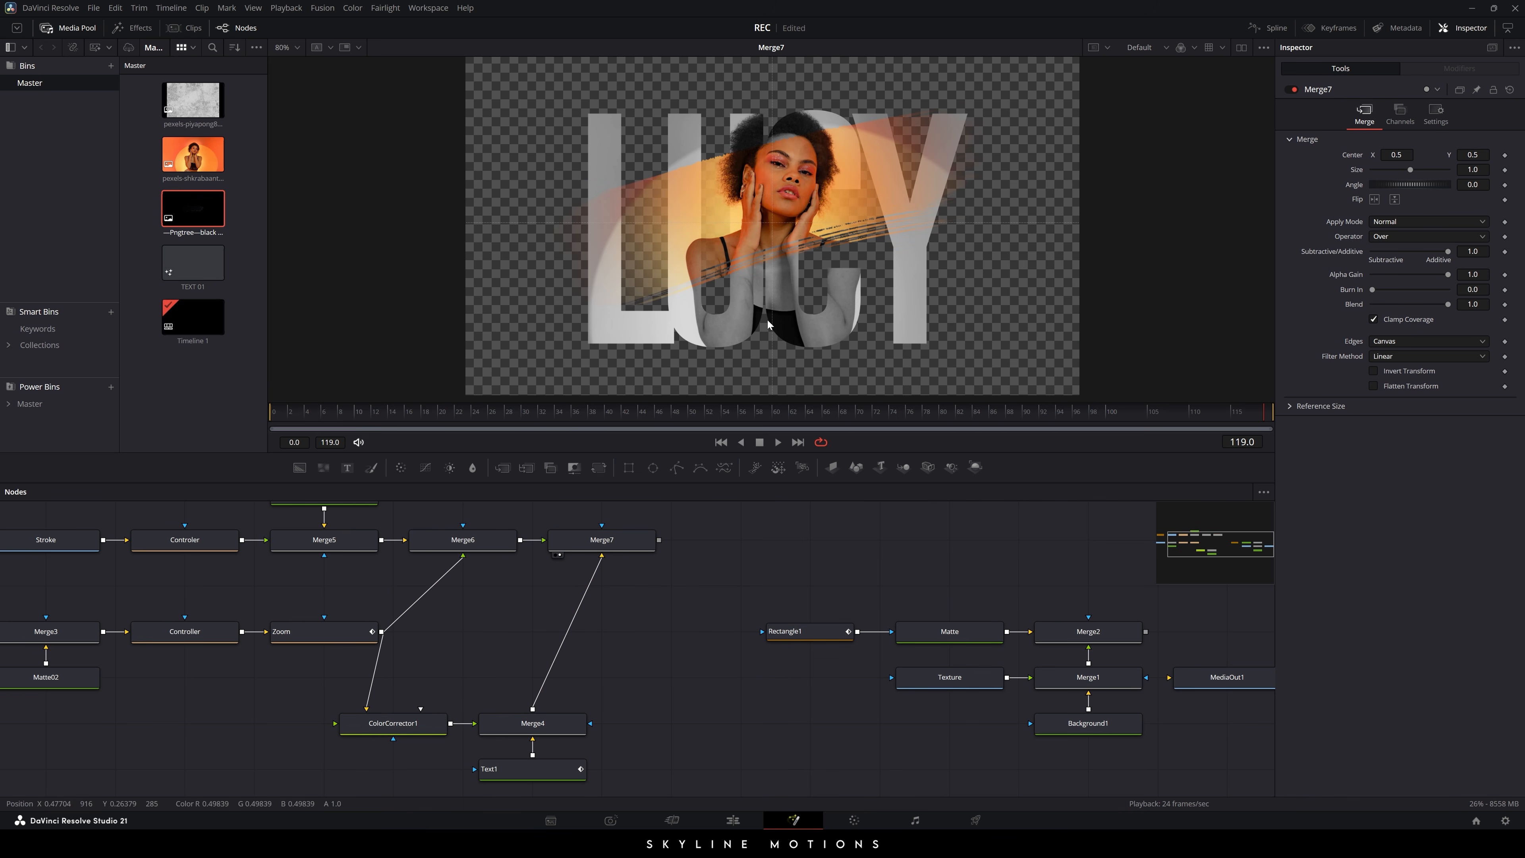
- Enlarge the Controler brush stroke to size 0.585 and move it lower over the portrait
{"action": "left_click_drag", "start_coordinate": [676, 588], "coordinate": [725, 620]}
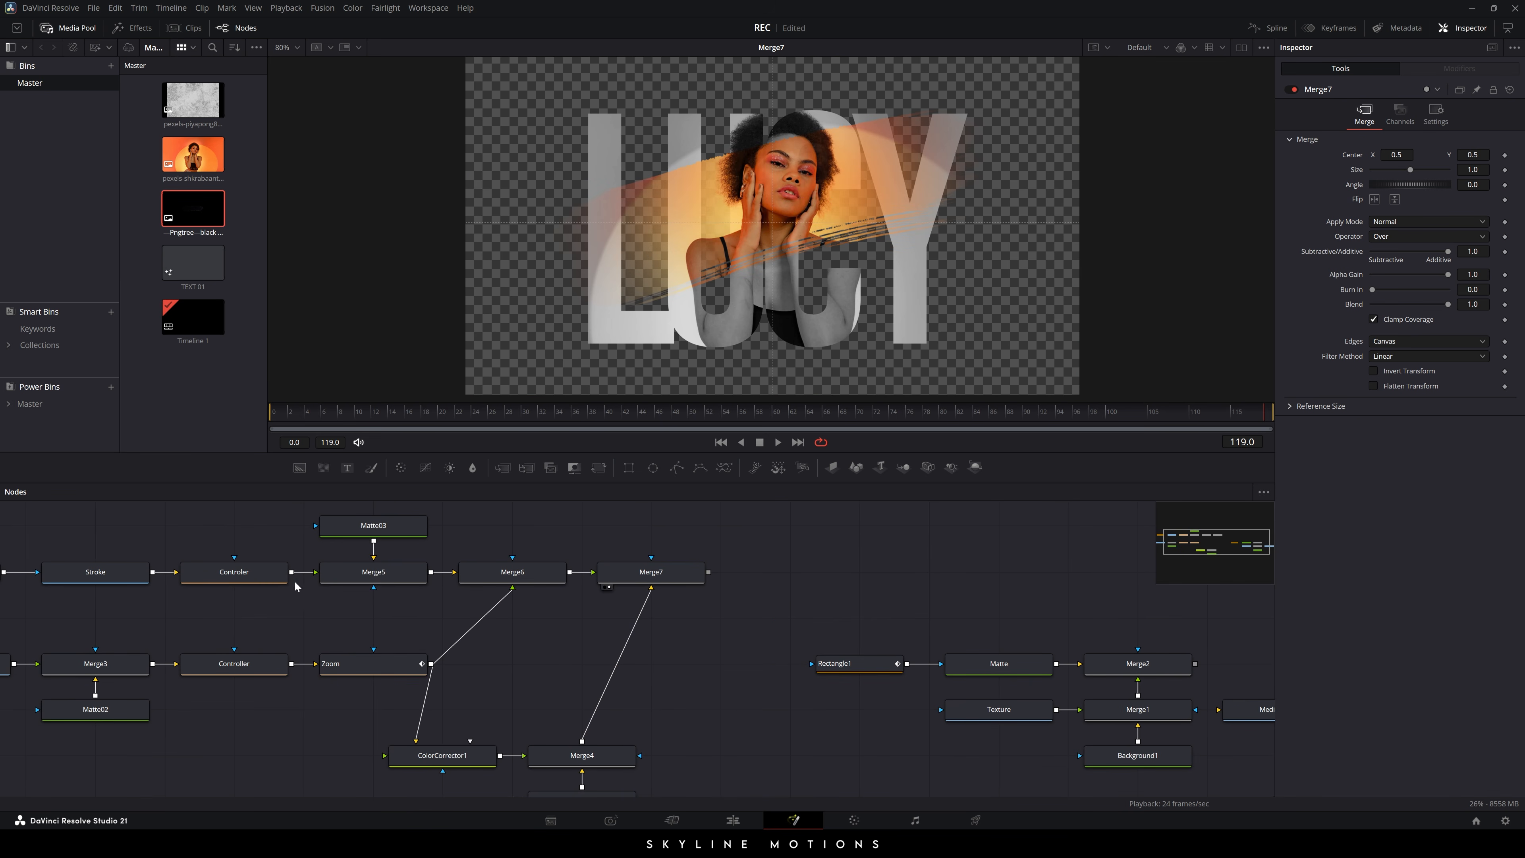
{"action": "left_click", "coordinate": [247, 585]}
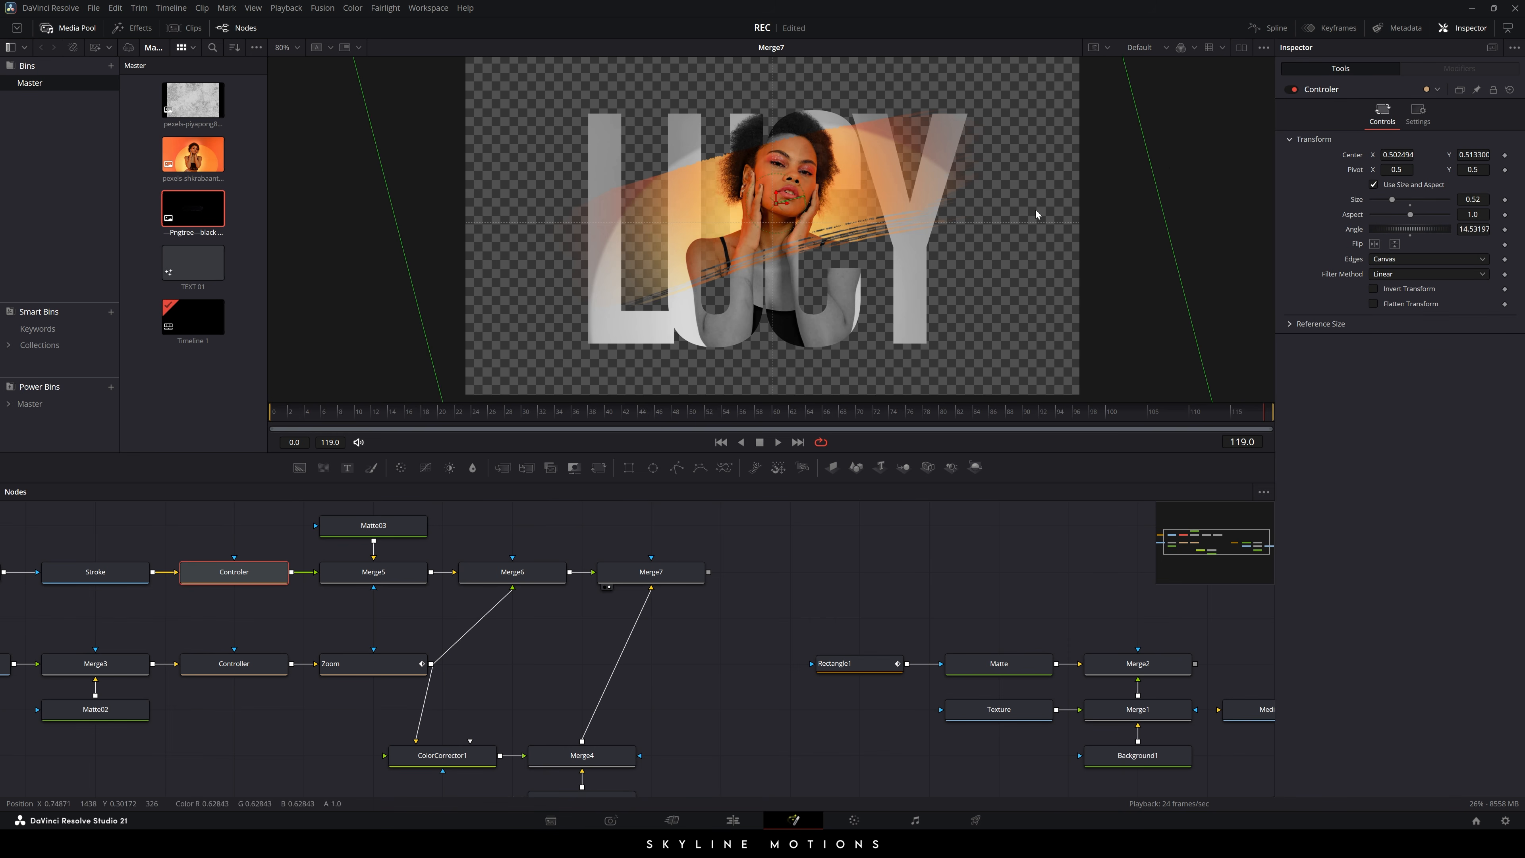
{"action": "left_click_drag", "start_coordinate": [1148, 171], "coordinate": [1185, 204]}
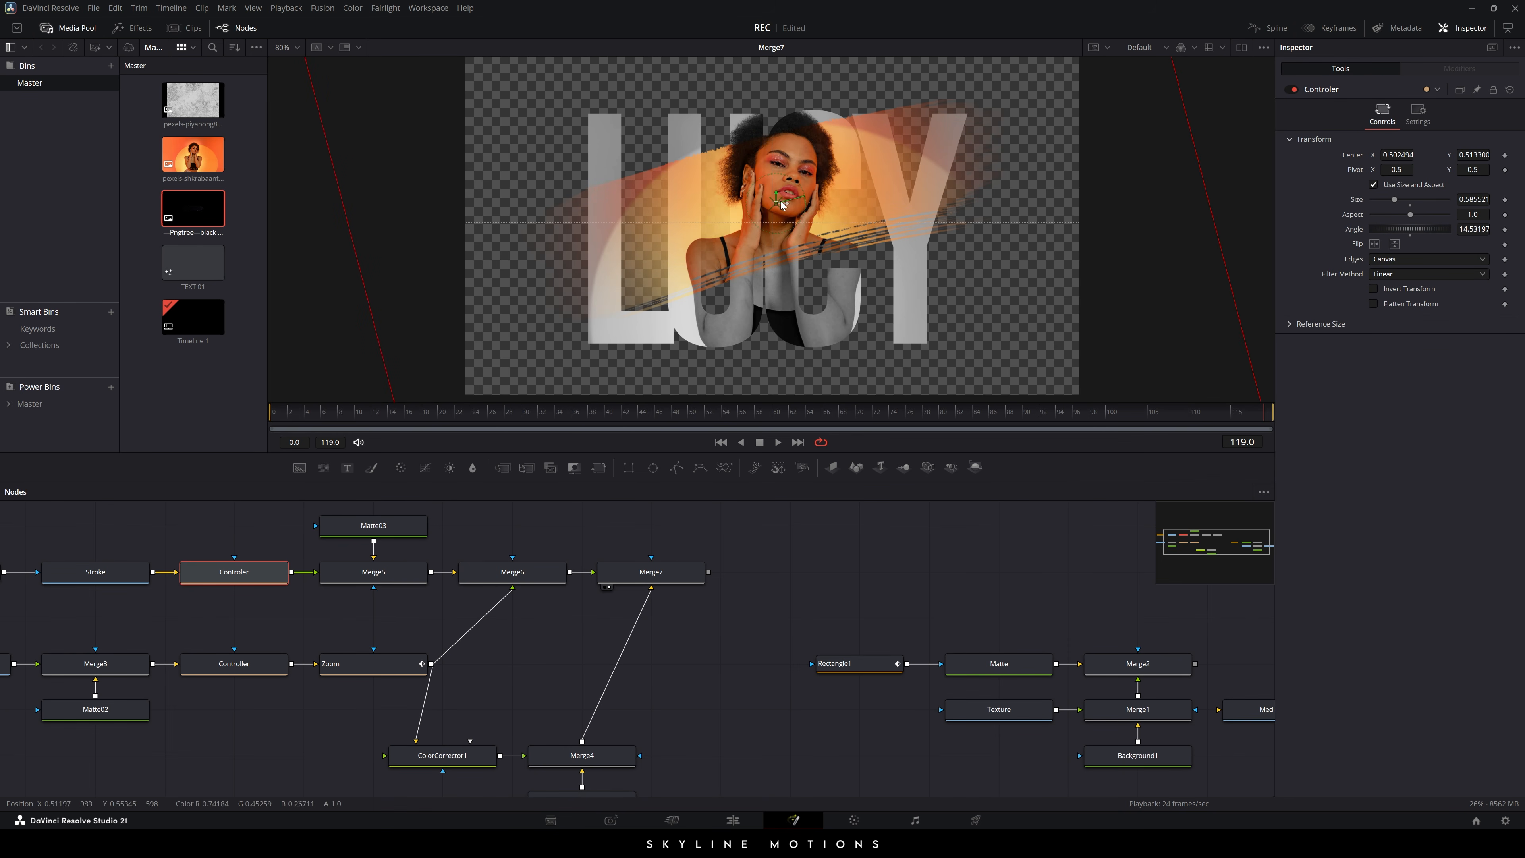
{"action": "left_click_drag", "start_coordinate": [777, 215], "coordinate": [785, 239]}
{"action": "left_click_drag", "start_coordinate": [776, 206], "coordinate": [775, 207]}
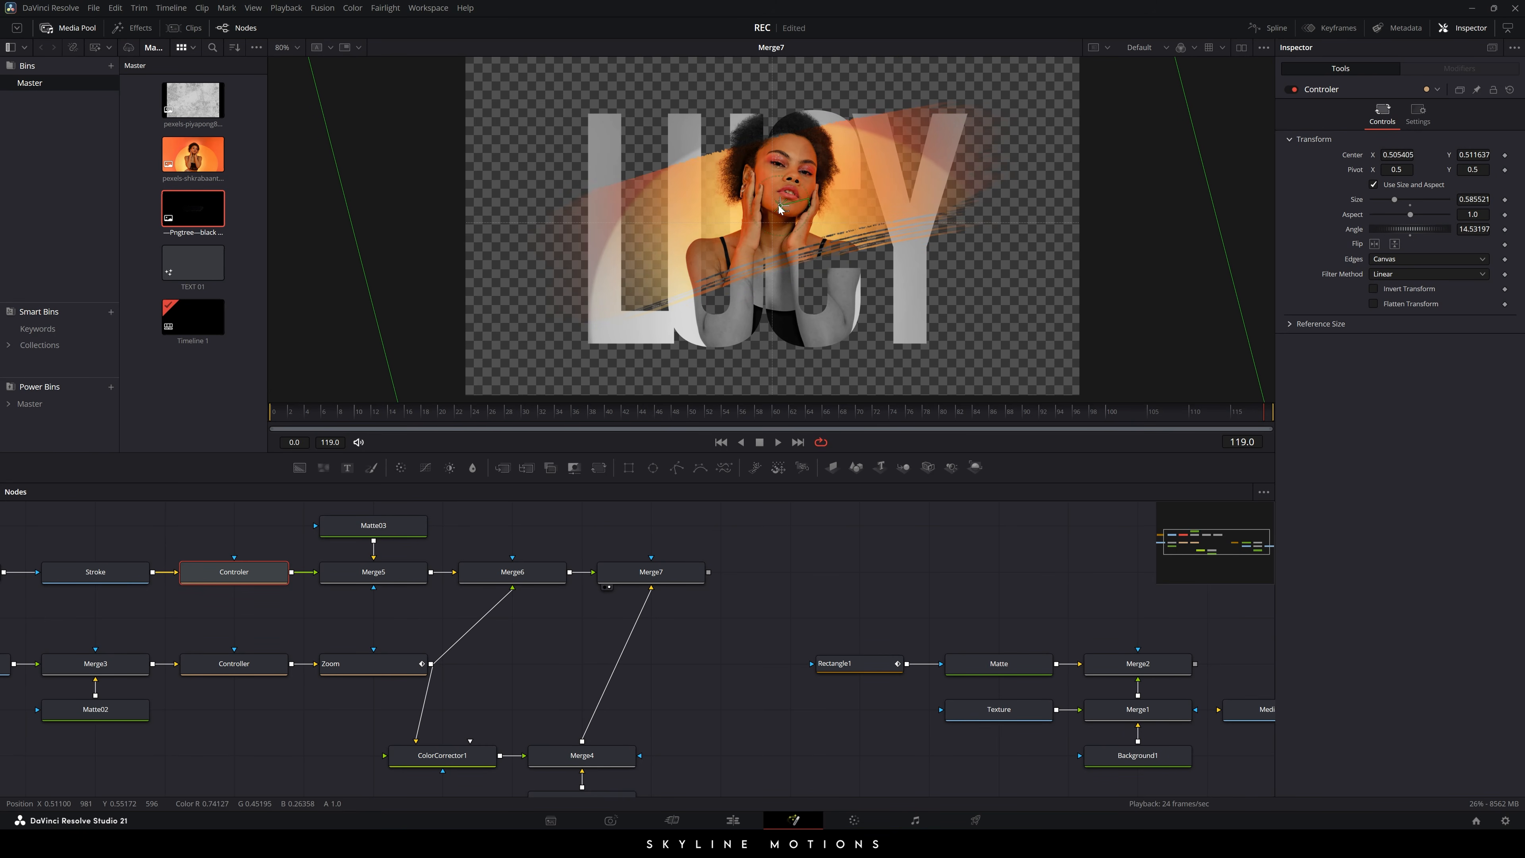
- Fine-tune the stroke to centre 0.505, 0.311 and angle 16.62, then bring Ellipse1 into view
{"action": "left_click_drag", "start_coordinate": [778, 211], "coordinate": [778, 208]}
{"action": "mouse_move", "coordinate": [1409, 230]}
{"action": "left_mouse_down"}
{"action": "mouse_move", "coordinate": [1383, 230]}
{"action": "mouse_move", "coordinate": [1414, 231]}
{"action": "left_mouse_up"}
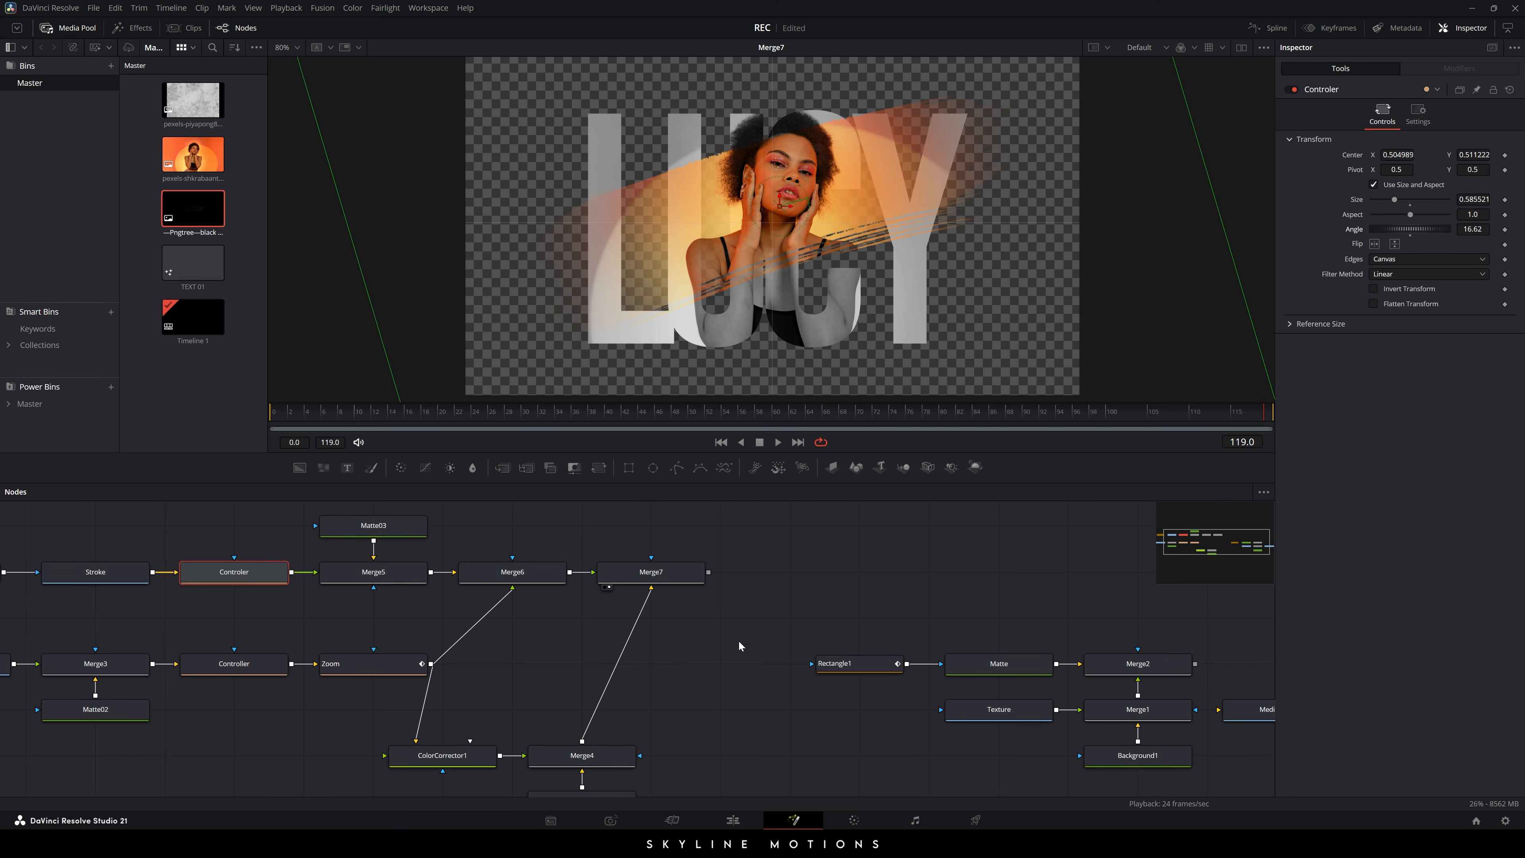
{"action": "left_click", "coordinate": [725, 613]}
{"action": "left_click_drag", "start_coordinate": [760, 651], "coordinate": [885, 674]}
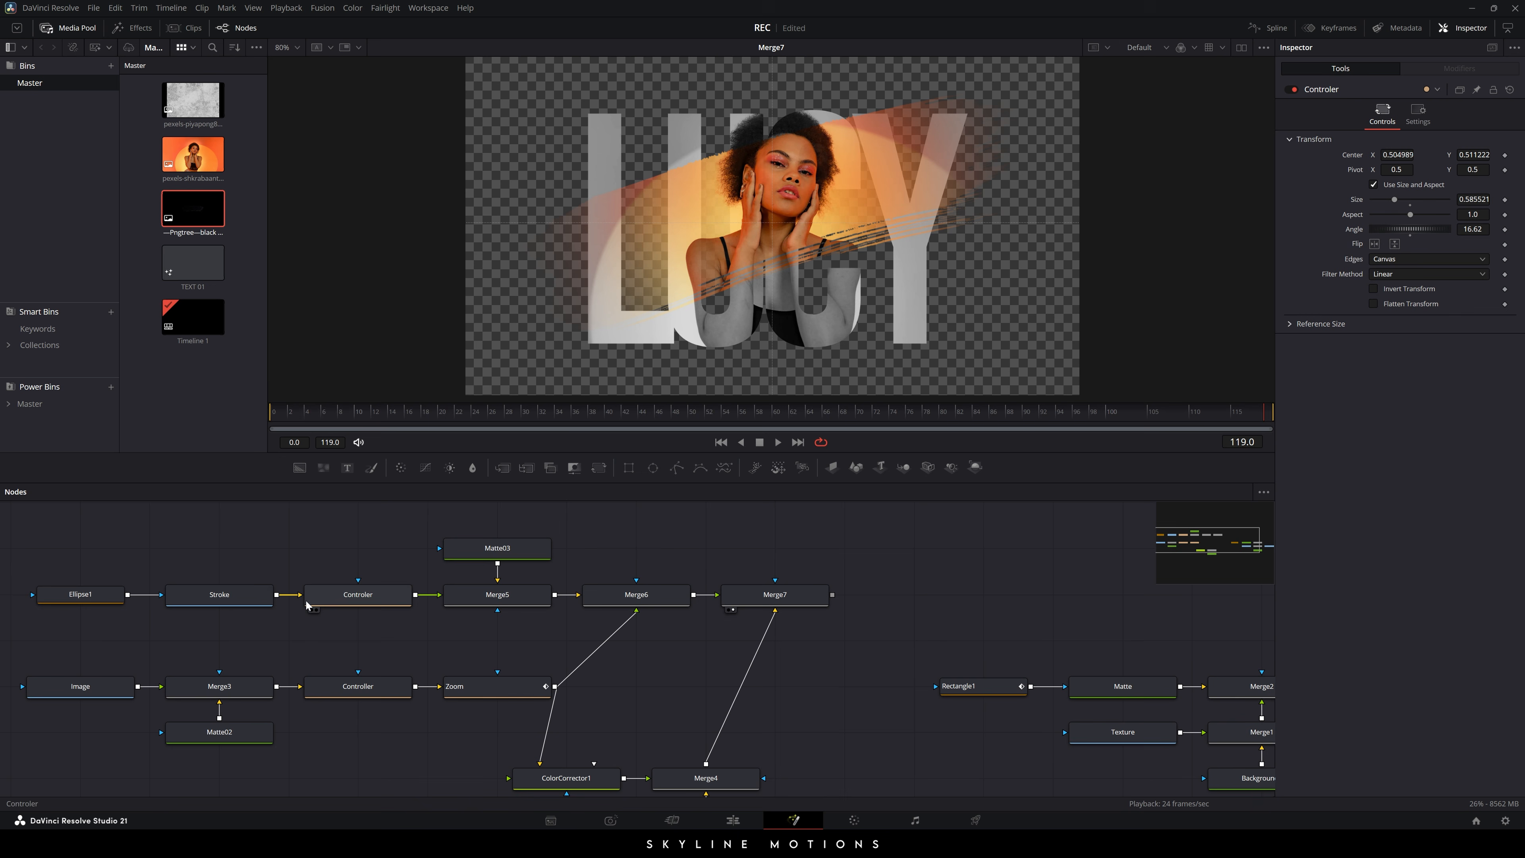
- Keep Ellipse1's centre at 0.5, 0.5 and keyframe its Width and Height at frame 84
{"action": "left_click", "coordinate": [93, 602]}
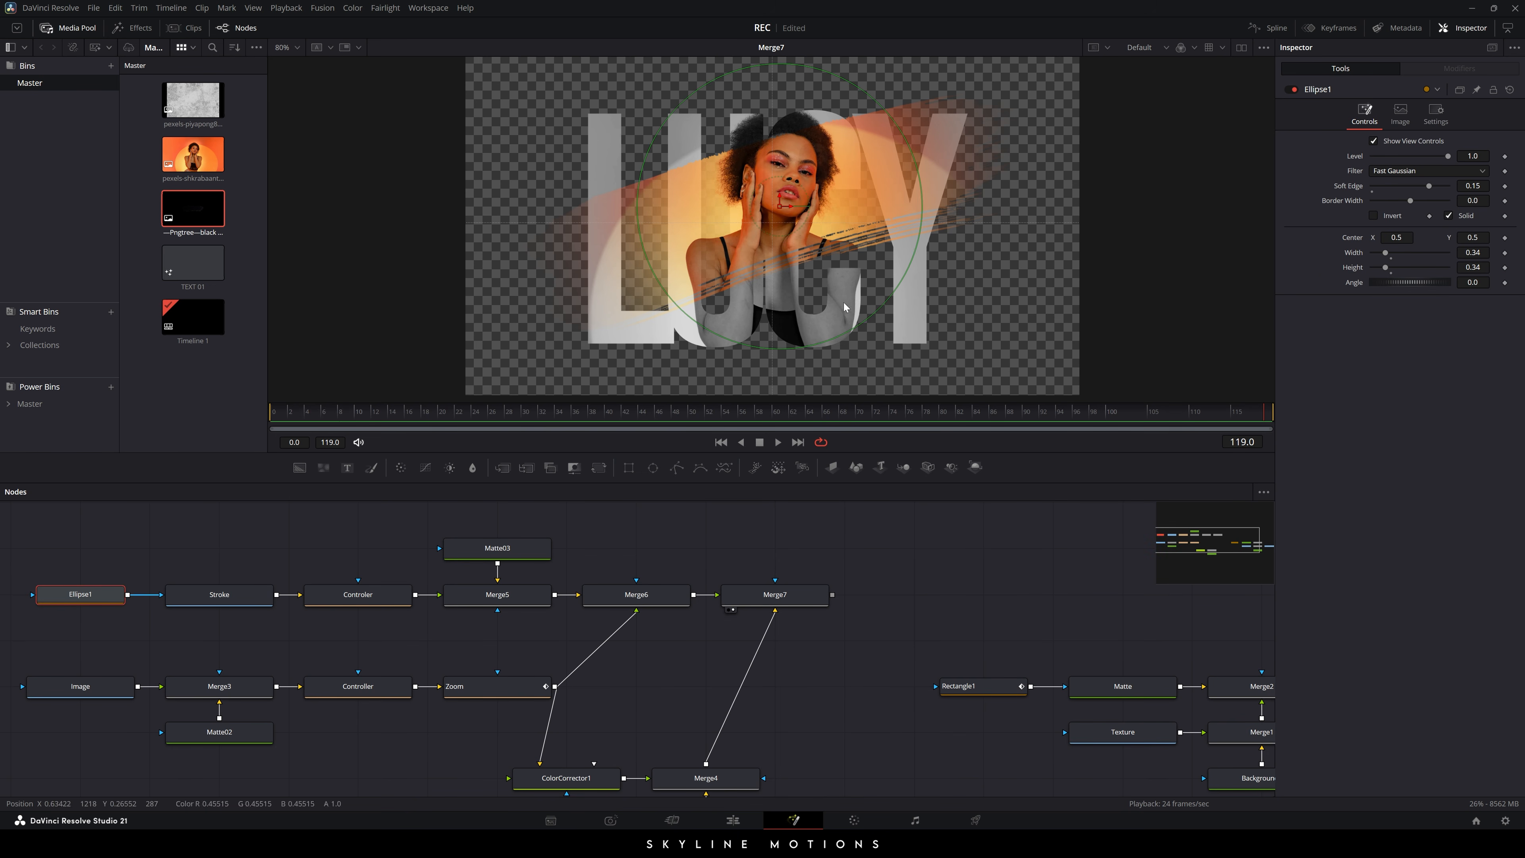
{"action": "left_click_drag", "start_coordinate": [780, 205], "coordinate": [785, 202]}
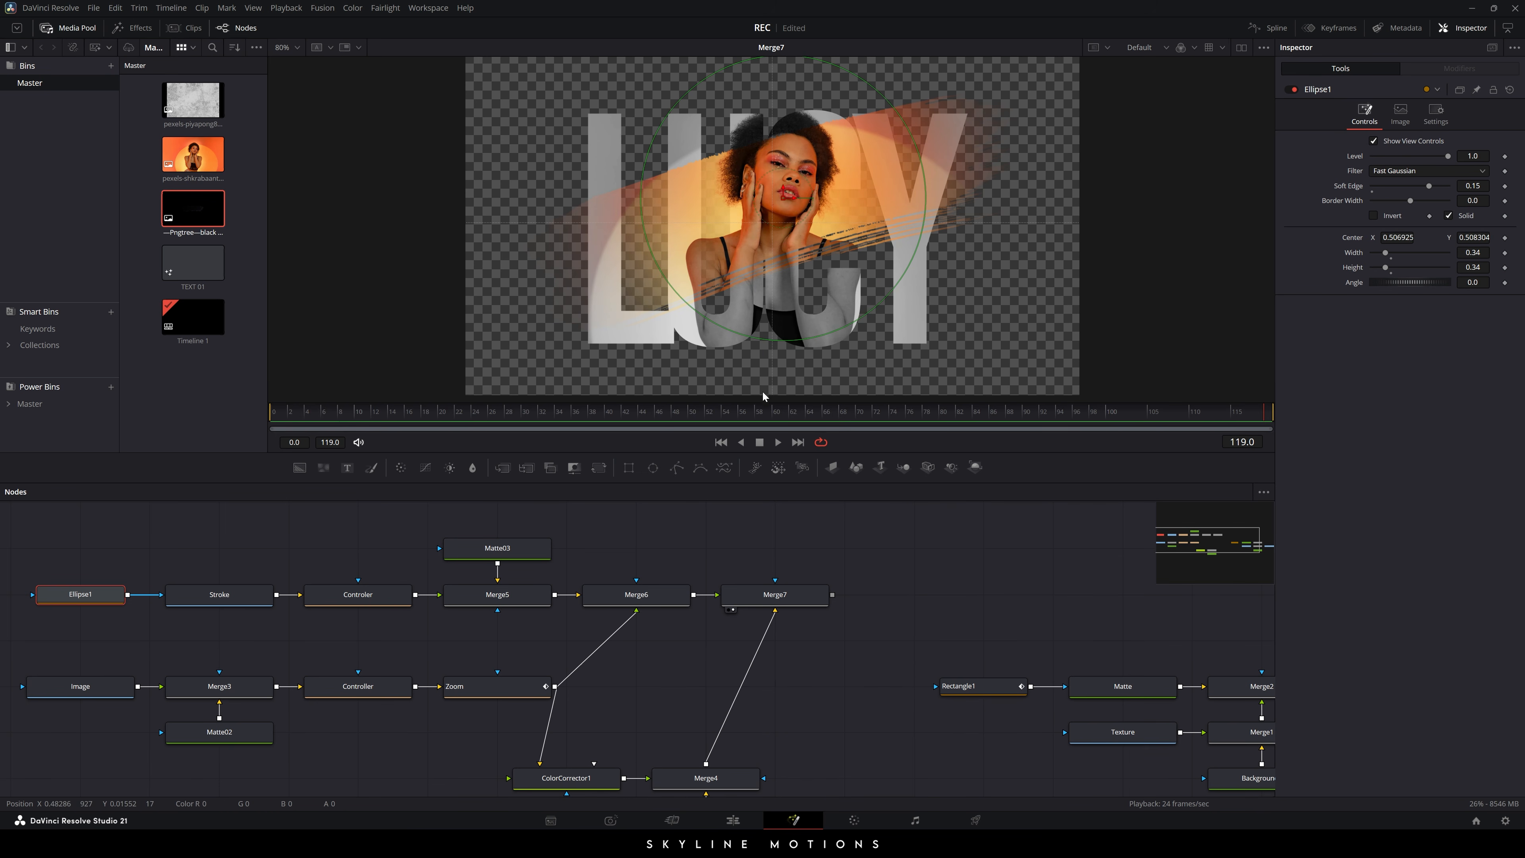
{"action": "key", "text": "ctrl+z"}
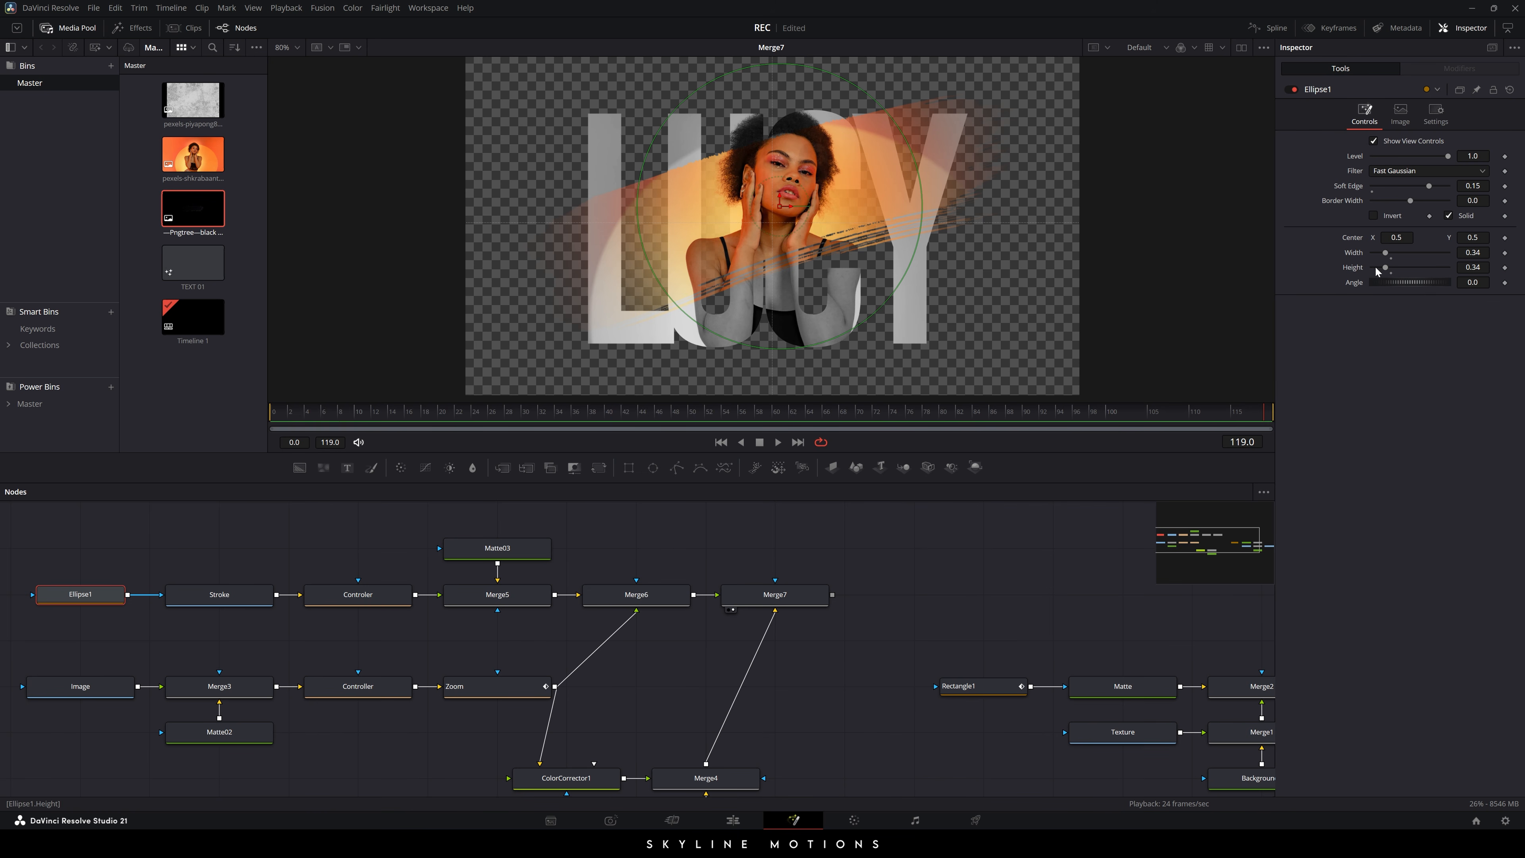
{"action": "left_click_drag", "start_coordinate": [888, 422], "coordinate": [980, 425]}
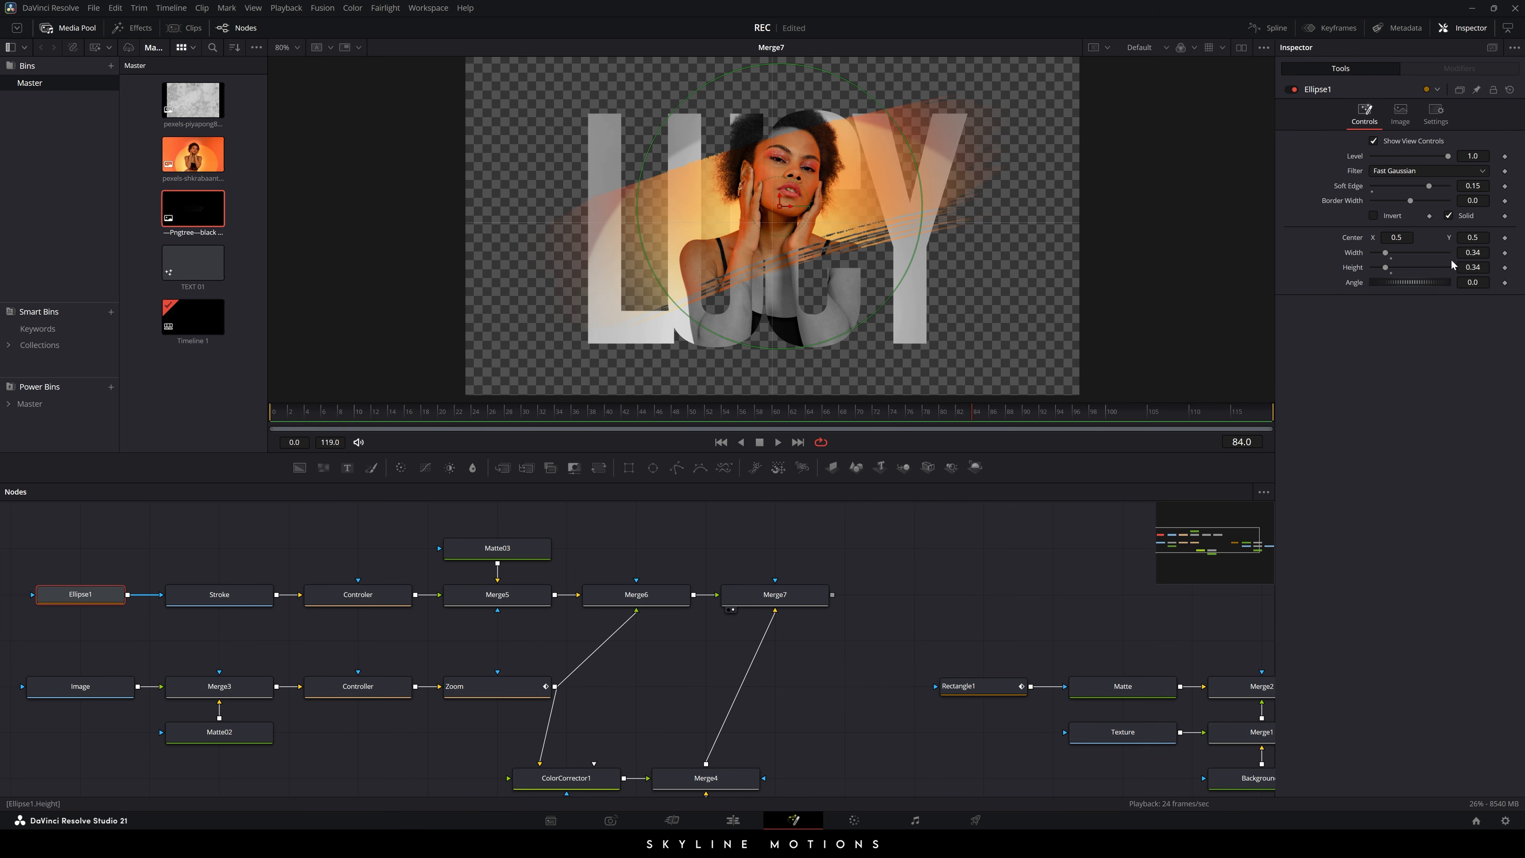
{"action": "left_click", "coordinate": [1505, 253]}
{"action": "left_click", "coordinate": [1505, 267]}
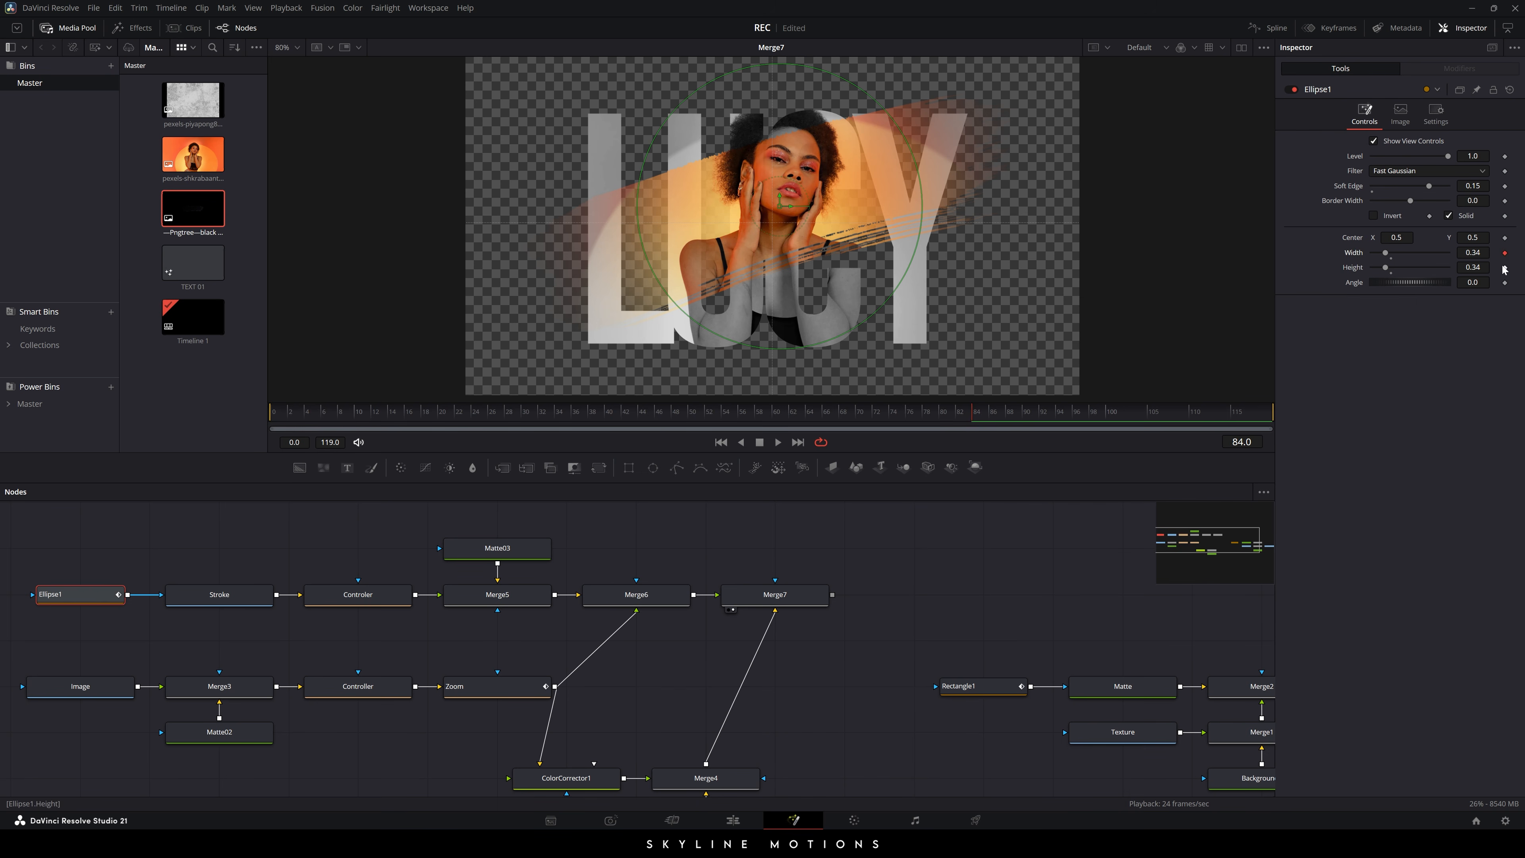
- Set Ellipse1's Width and Height to 0 at frame 48 and preview the growth
{"action": "mouse_move", "coordinate": [657, 412]}
{"action": "left_mouse_down"}
{"action": "mouse_move", "coordinate": [585, 417]}
{"action": "mouse_move", "coordinate": [659, 420]}
{"action": "left_mouse_up"}
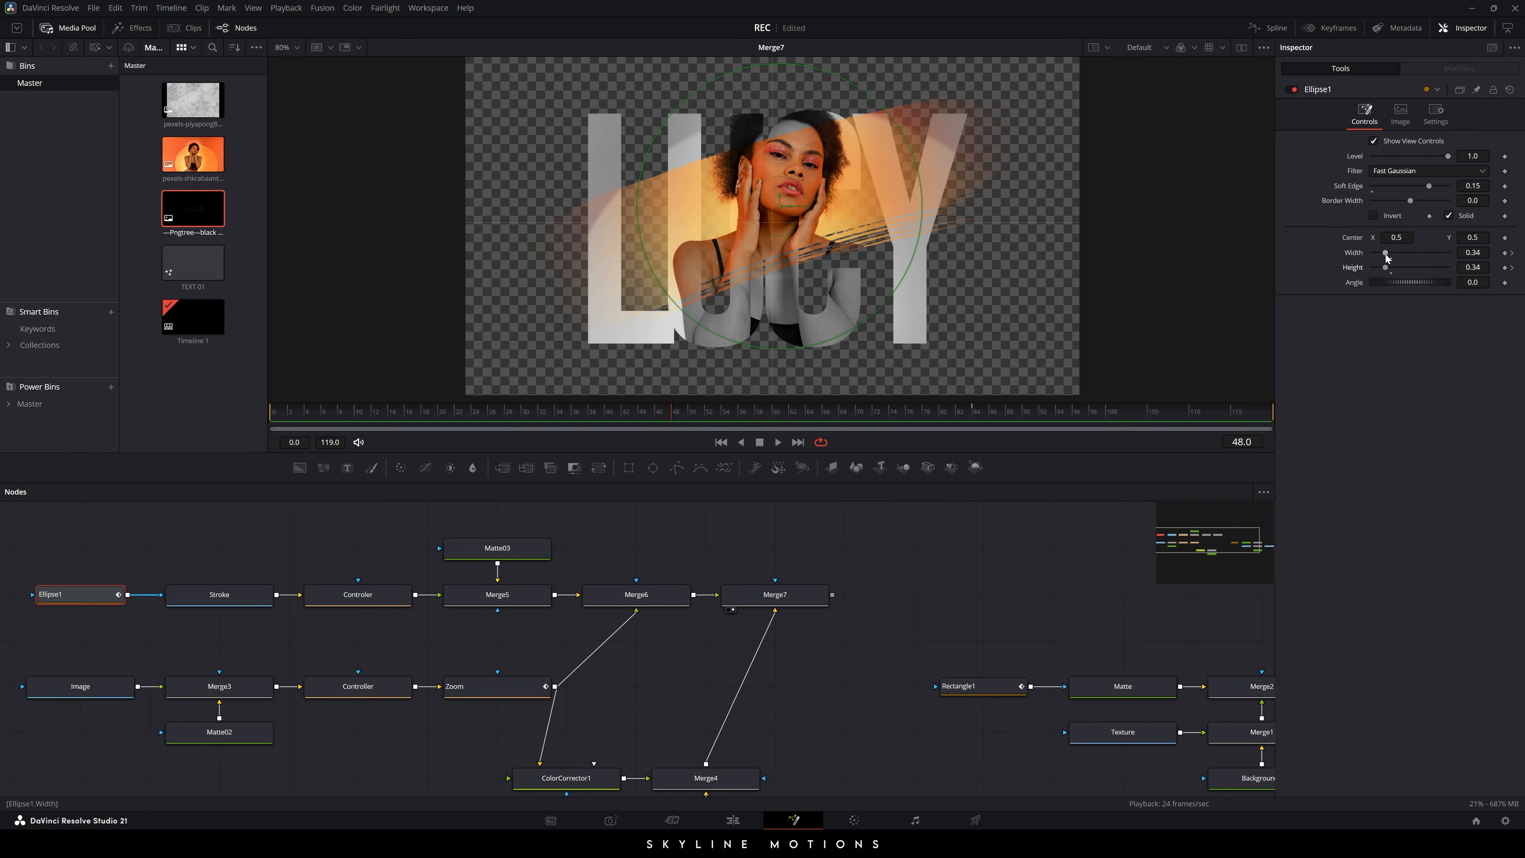
{"action": "left_click_drag", "start_coordinate": [1386, 253], "coordinate": [1372, 253]}
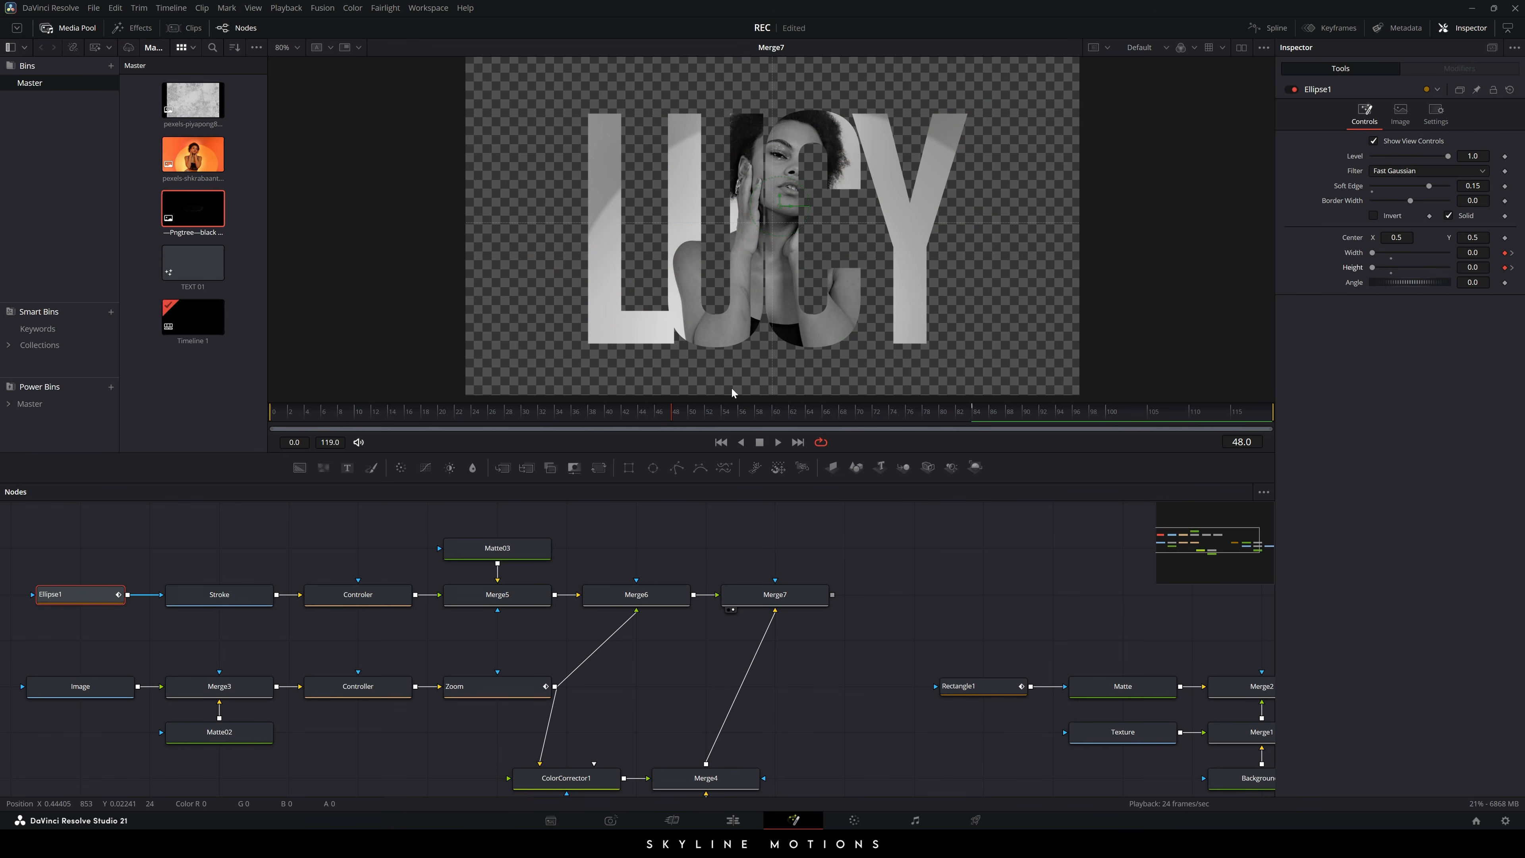
{"action": "left_click_drag", "start_coordinate": [675, 412], "coordinate": [1051, 414]}
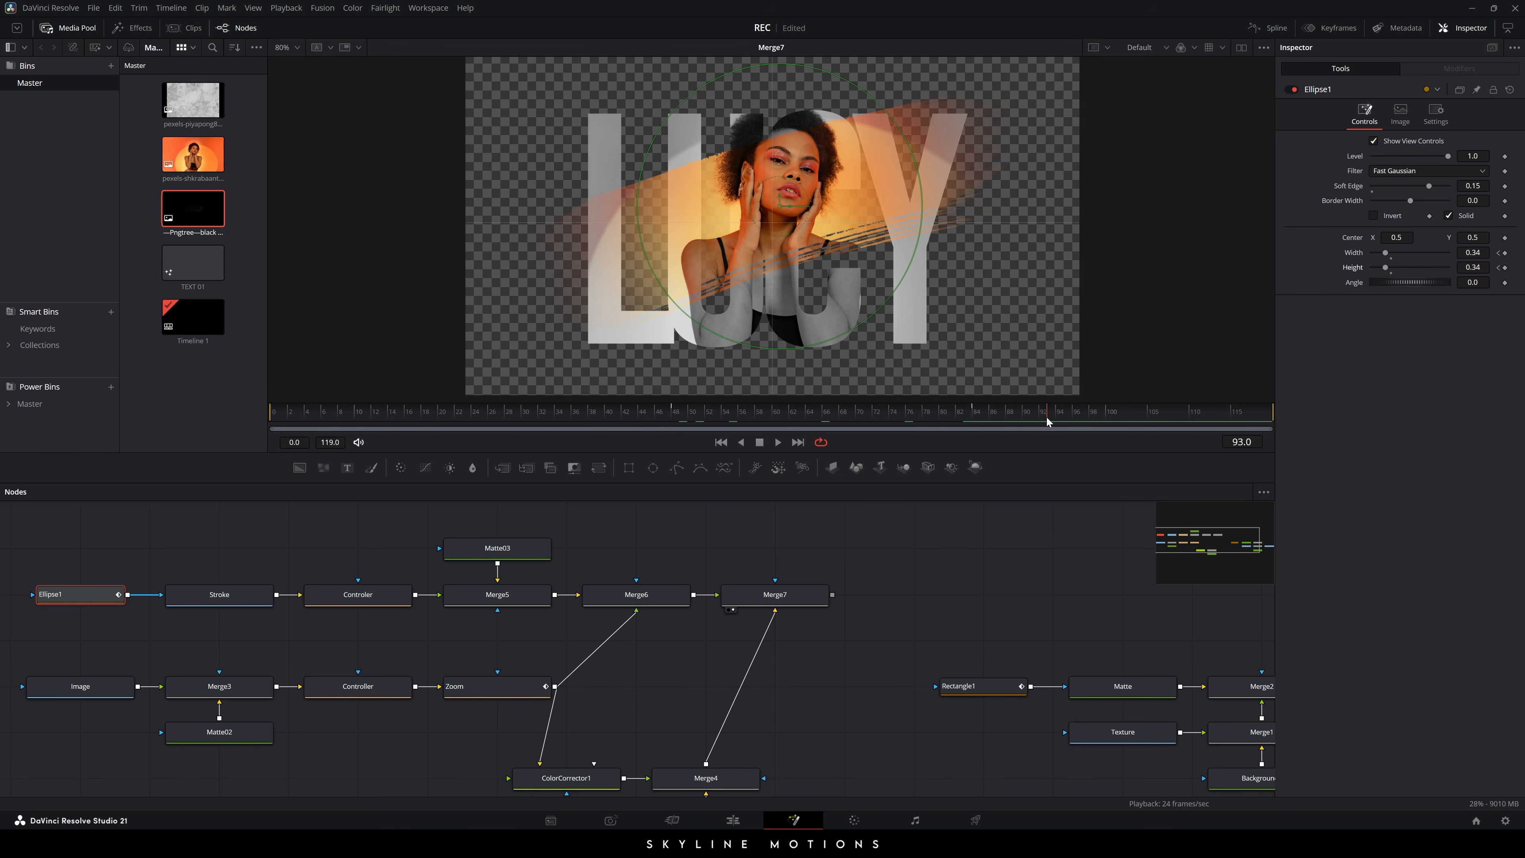
- In the Spline editor, isolate Ellipse1's Width curve and smooth its keyframes into an eased S-curve
{"action": "left_click", "coordinate": [1268, 28]}
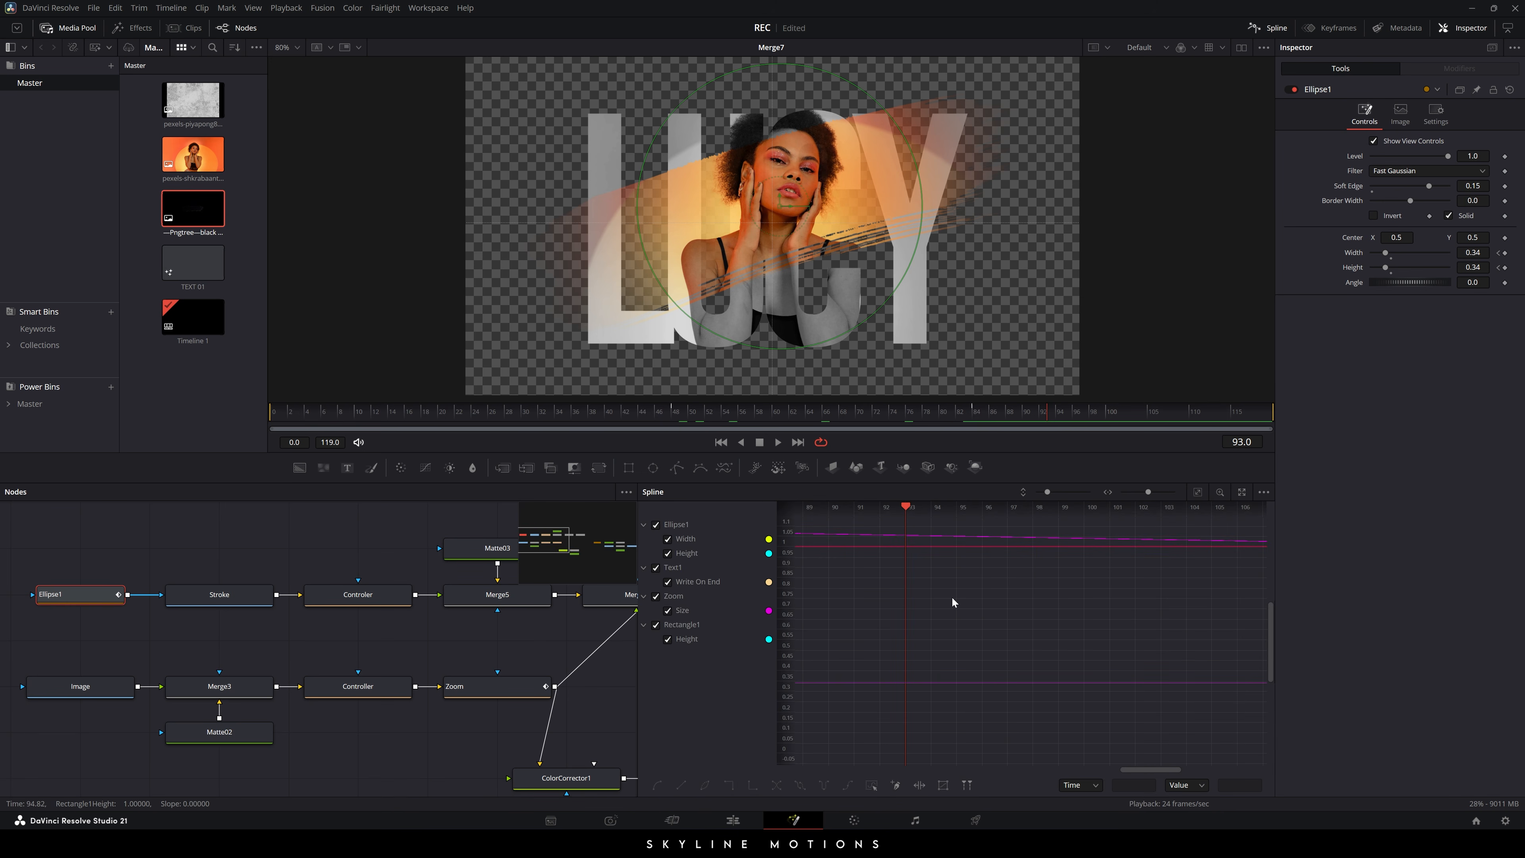
{"action": "key", "text": "F4"}
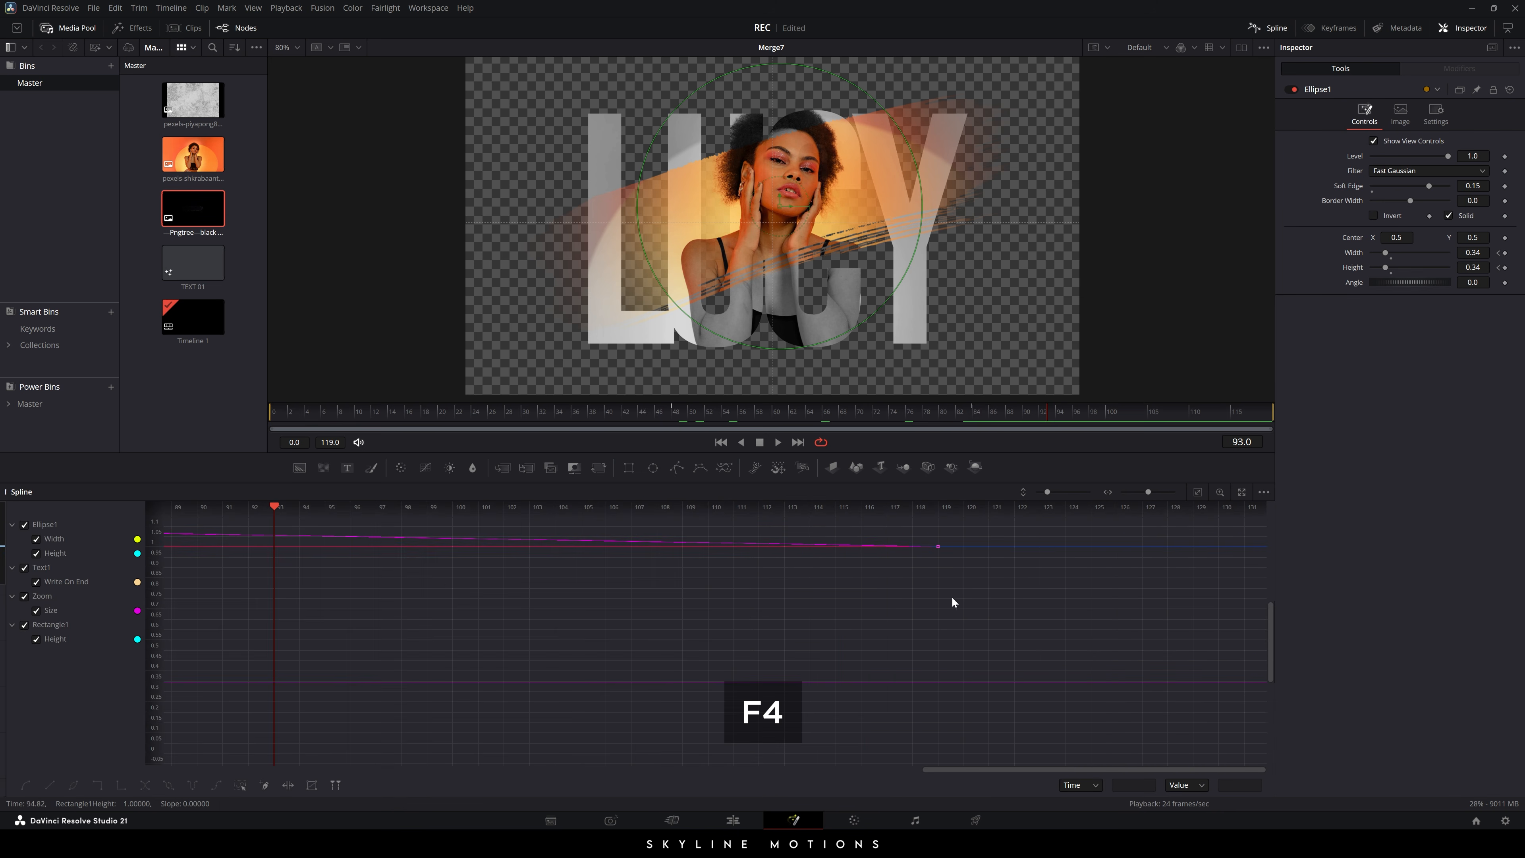
{"action": "left_click", "coordinate": [25, 567]}
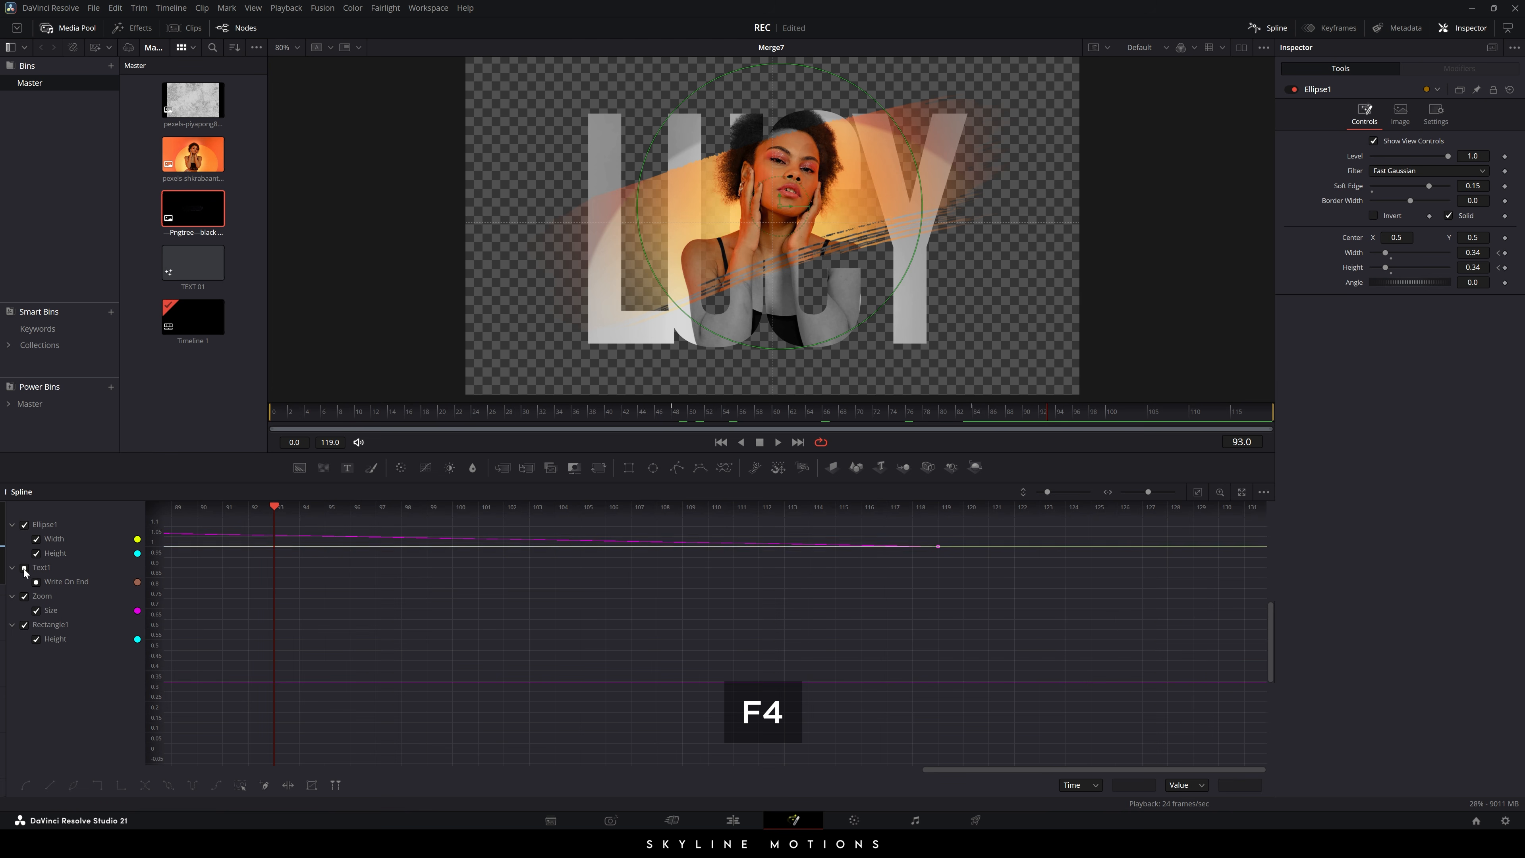
{"action": "left_click", "coordinate": [24, 596]}
{"action": "left_click", "coordinate": [24, 625]}
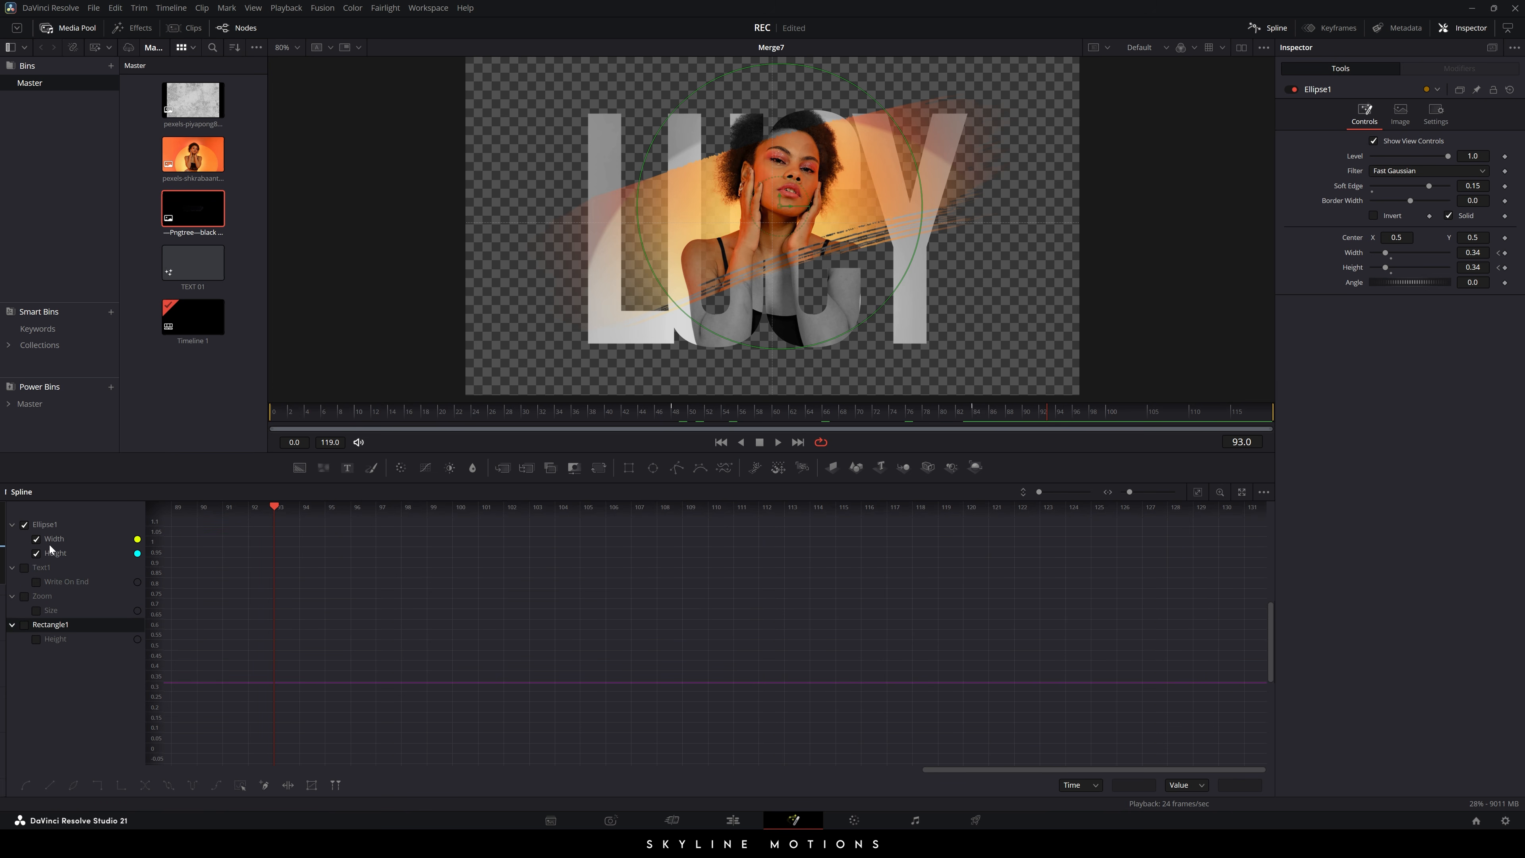
{"action": "left_click", "coordinate": [1198, 491]}
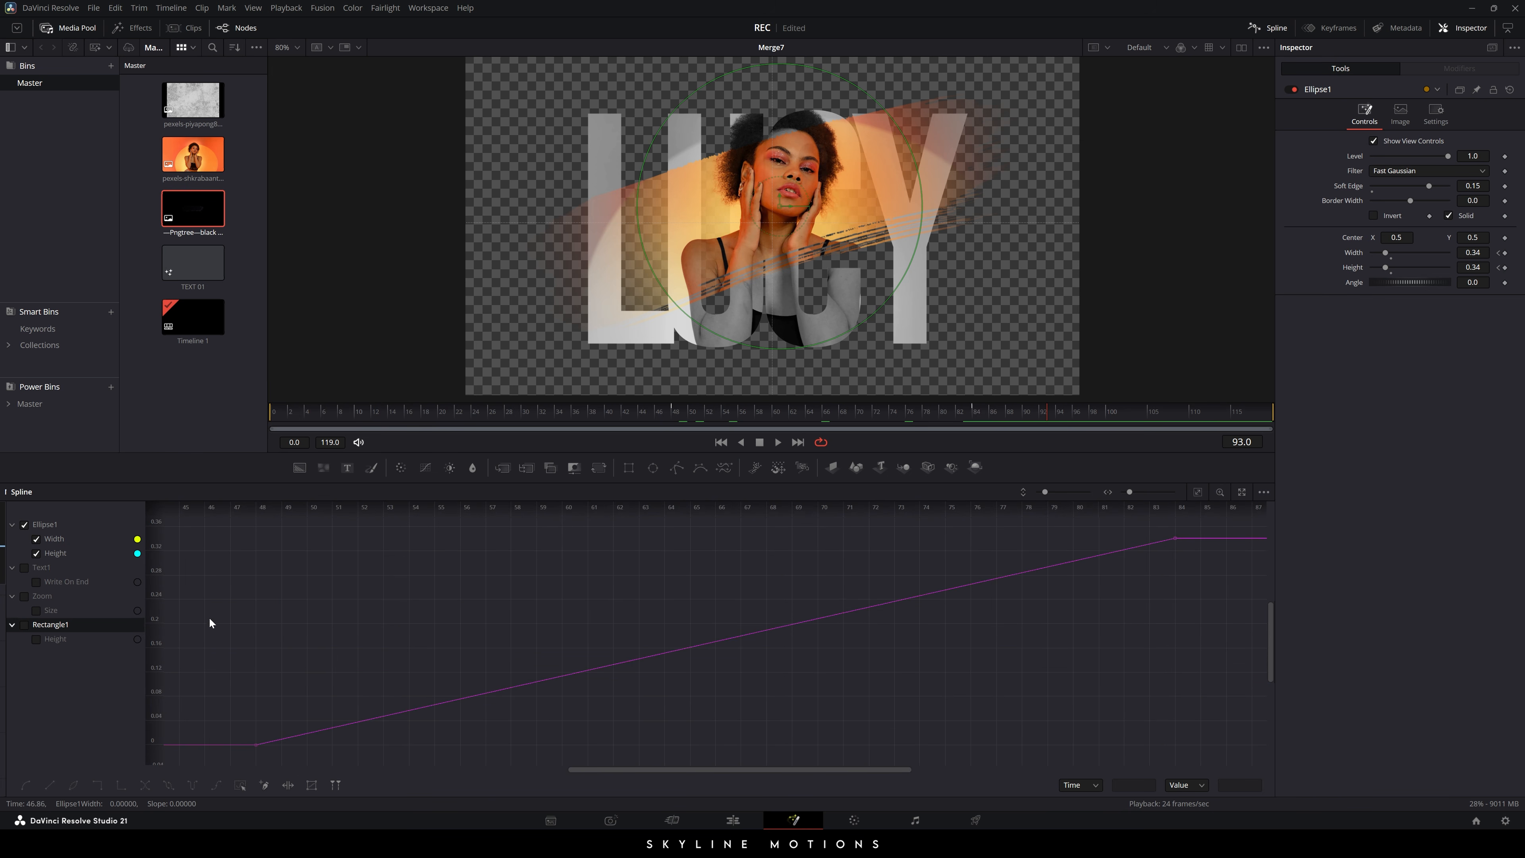
{"action": "left_click", "coordinate": [36, 553]}
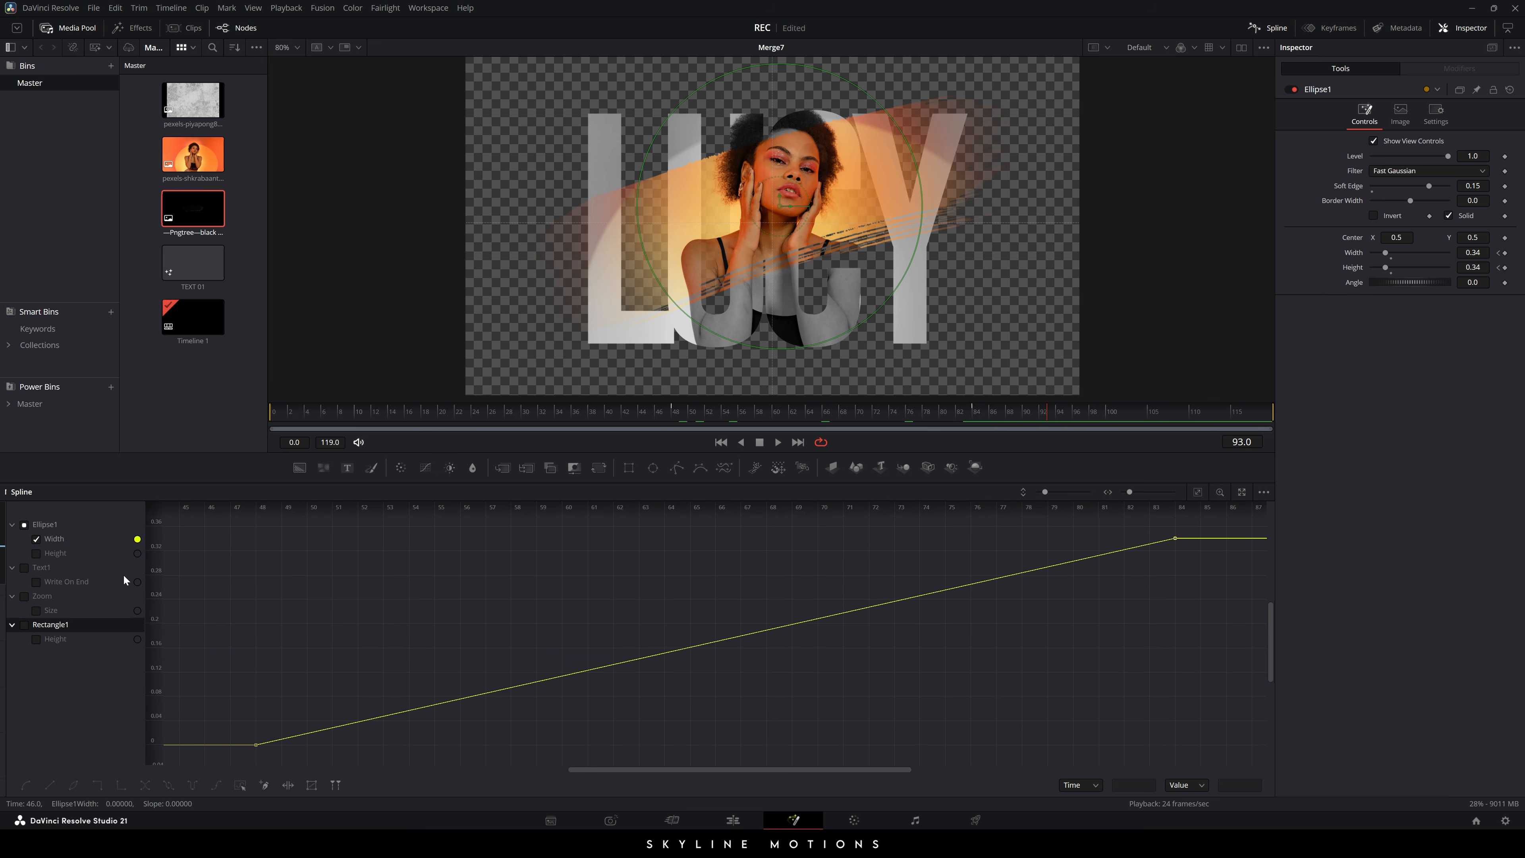
{"action": "left_click_drag", "start_coordinate": [1185, 528], "coordinate": [222, 766]}
{"action": "key", "text": "s"}
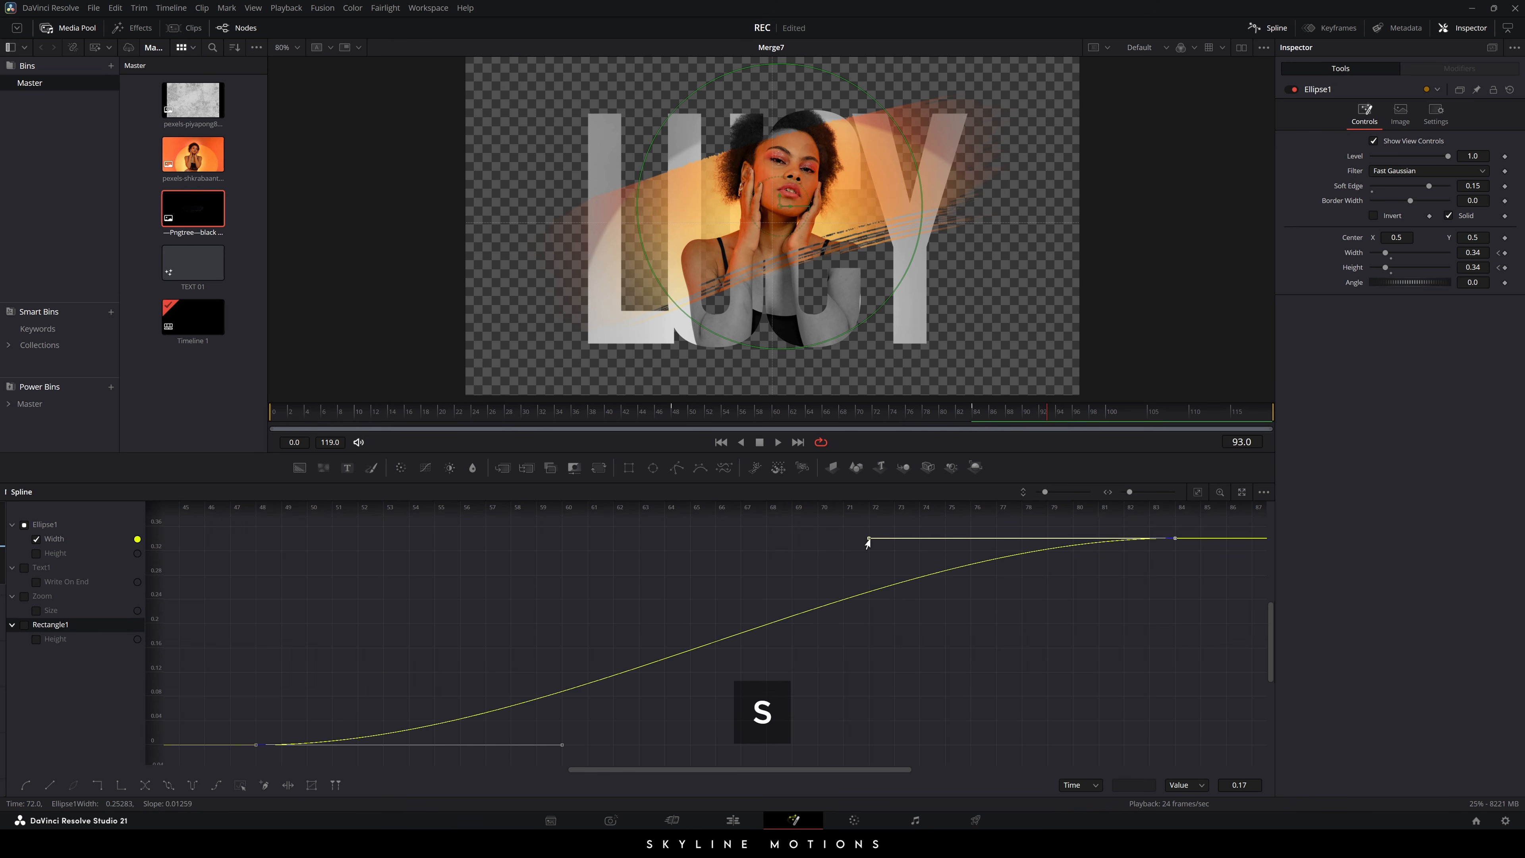
{"action": "left_click_drag", "start_coordinate": [869, 538], "coordinate": [255, 538]}
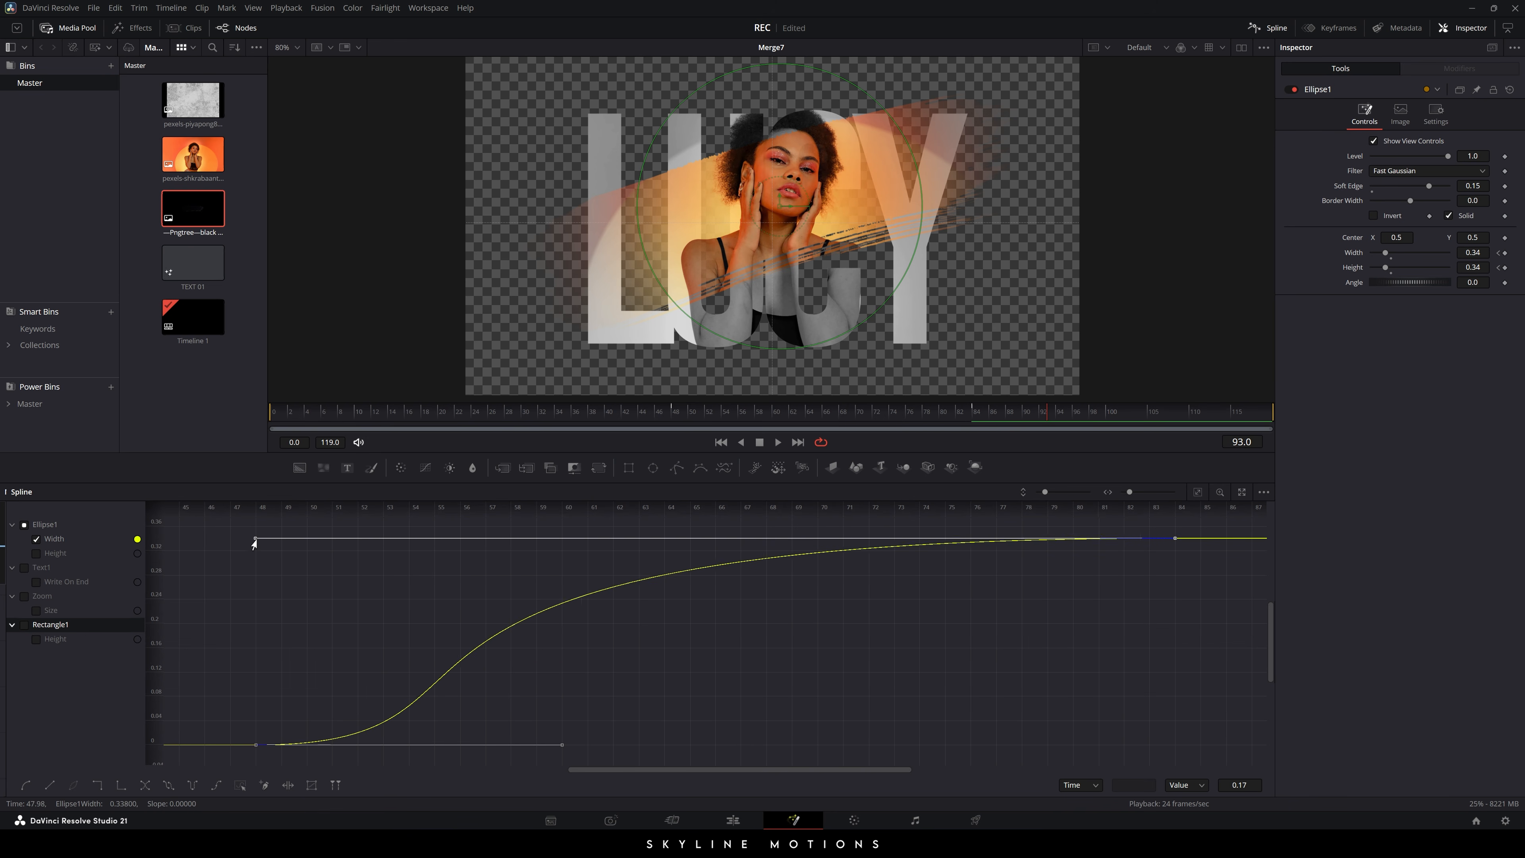
- Give the Height curve the same smoothing and ease-out, then return to the node graph
{"action": "left_click", "coordinate": [35, 539]}
{"action": "left_click", "coordinate": [36, 552]}
{"action": "left_click", "coordinate": [1197, 496]}
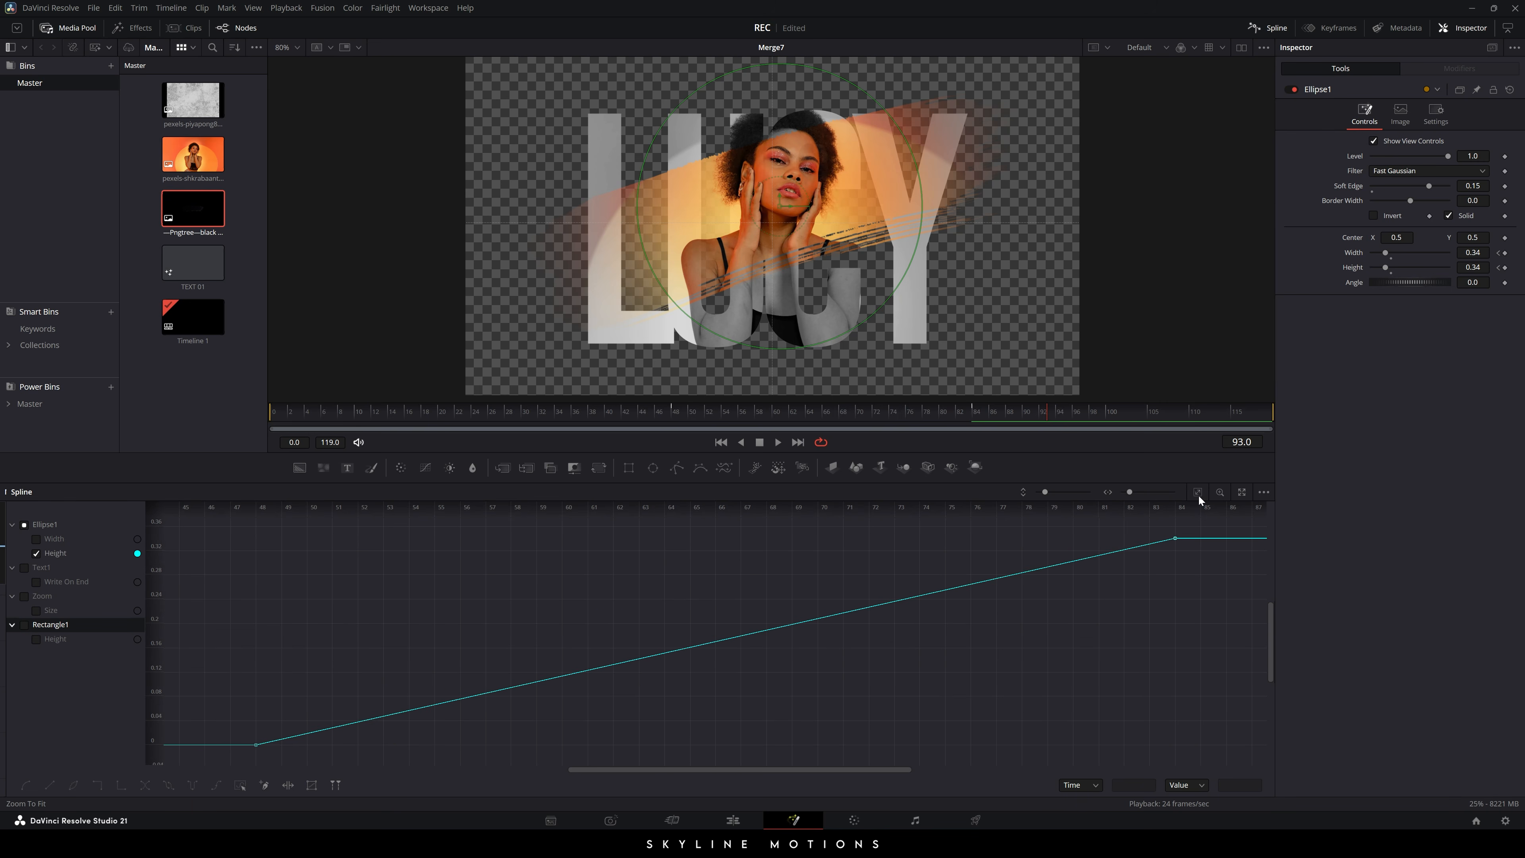
{"action": "left_click_drag", "start_coordinate": [1189, 530], "coordinate": [228, 751]}
{"action": "key", "text": "f"}
{"action": "left_click_drag", "start_coordinate": [868, 538], "coordinate": [256, 538]}
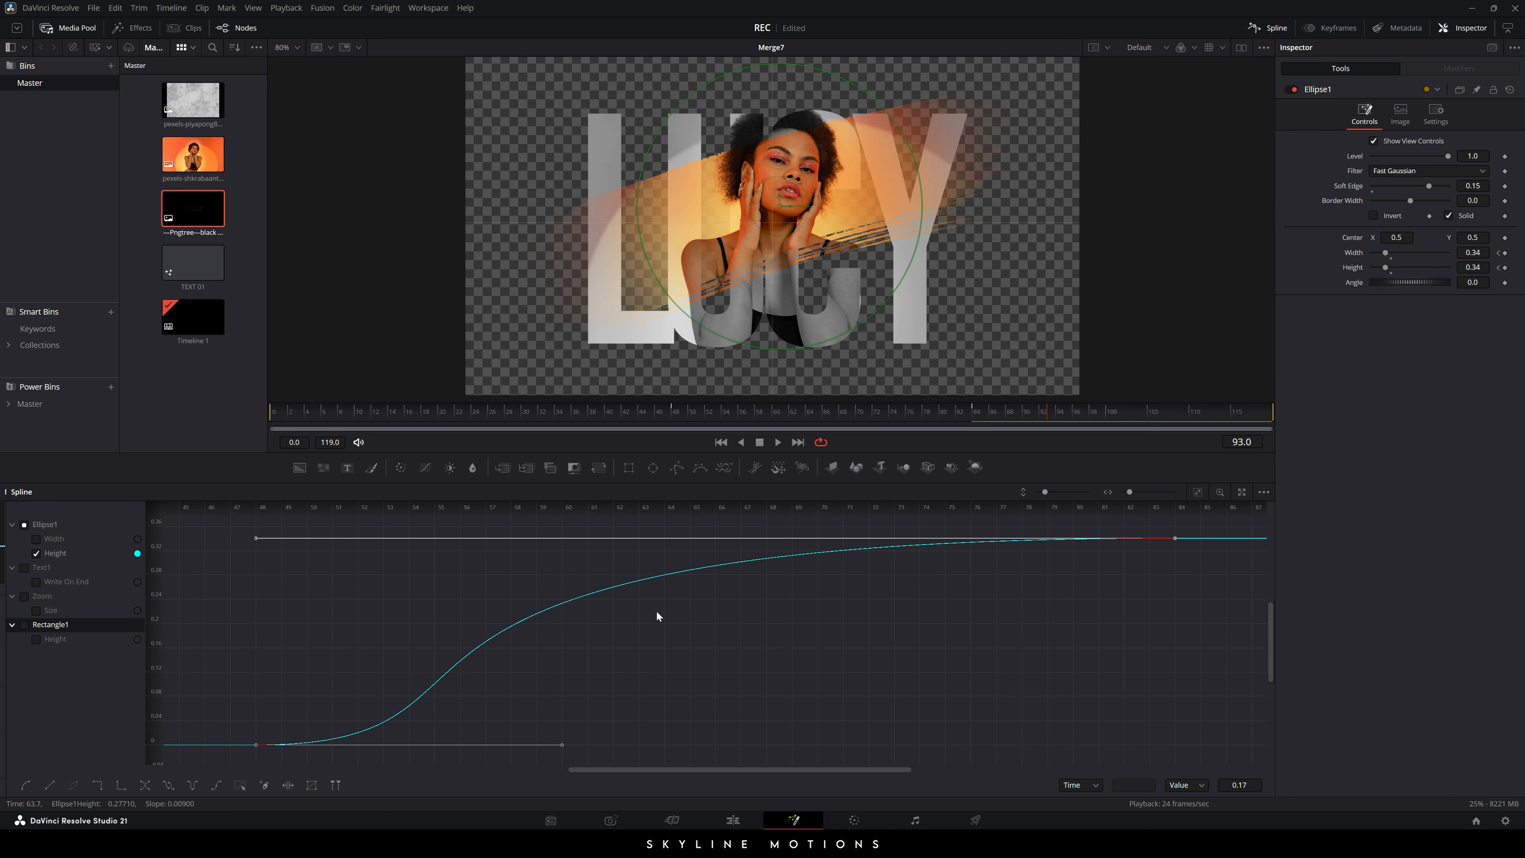
{"action": "left_click", "coordinate": [1272, 32]}
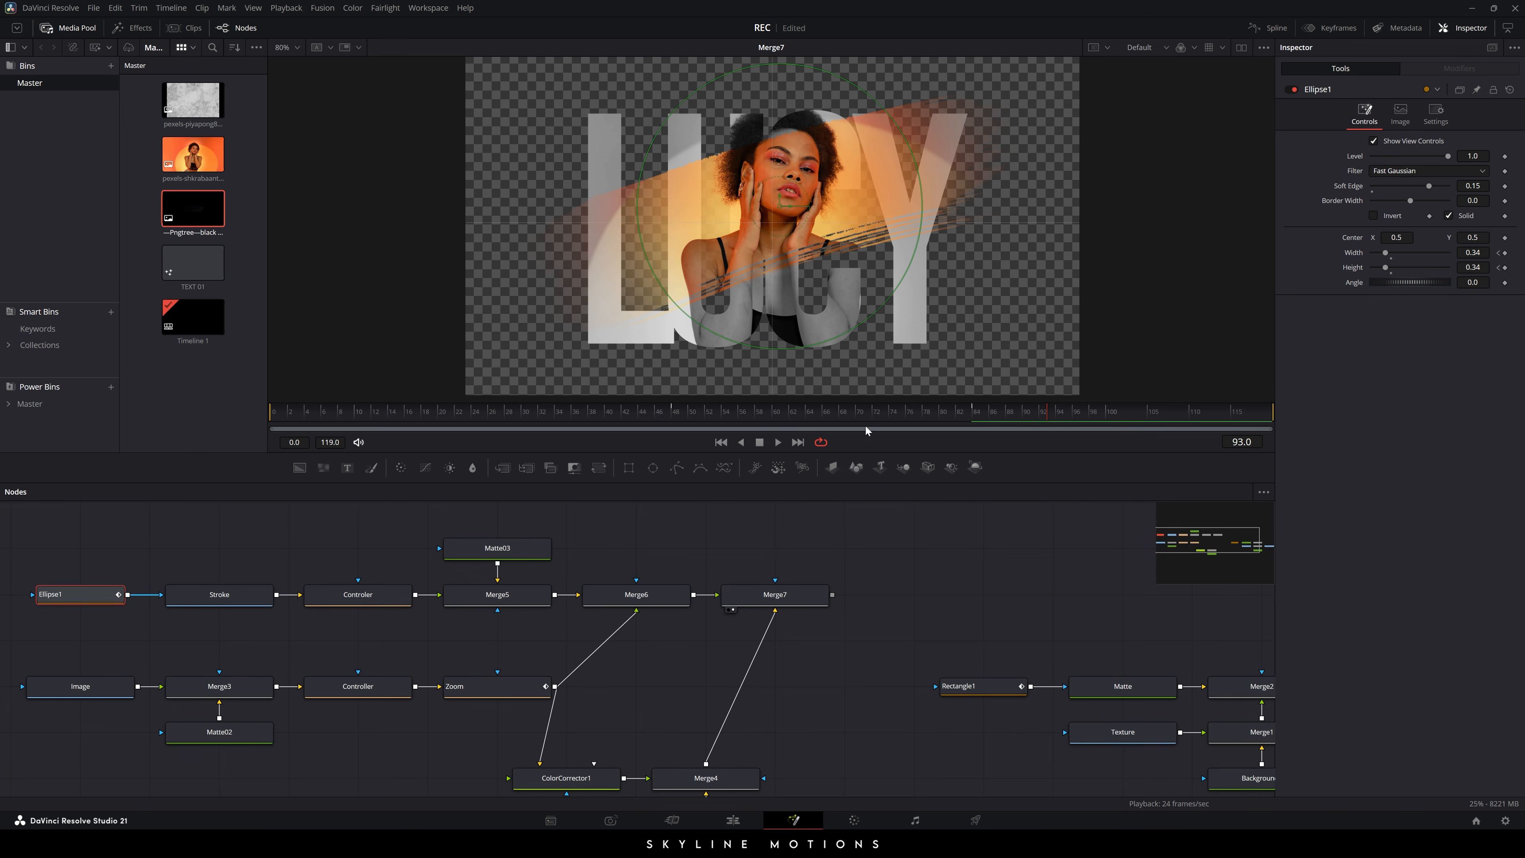
- Play the comp from the first frame to review the animation
{"action": "left_click", "coordinate": [721, 441]}
{"action": "key", "text": "space"}
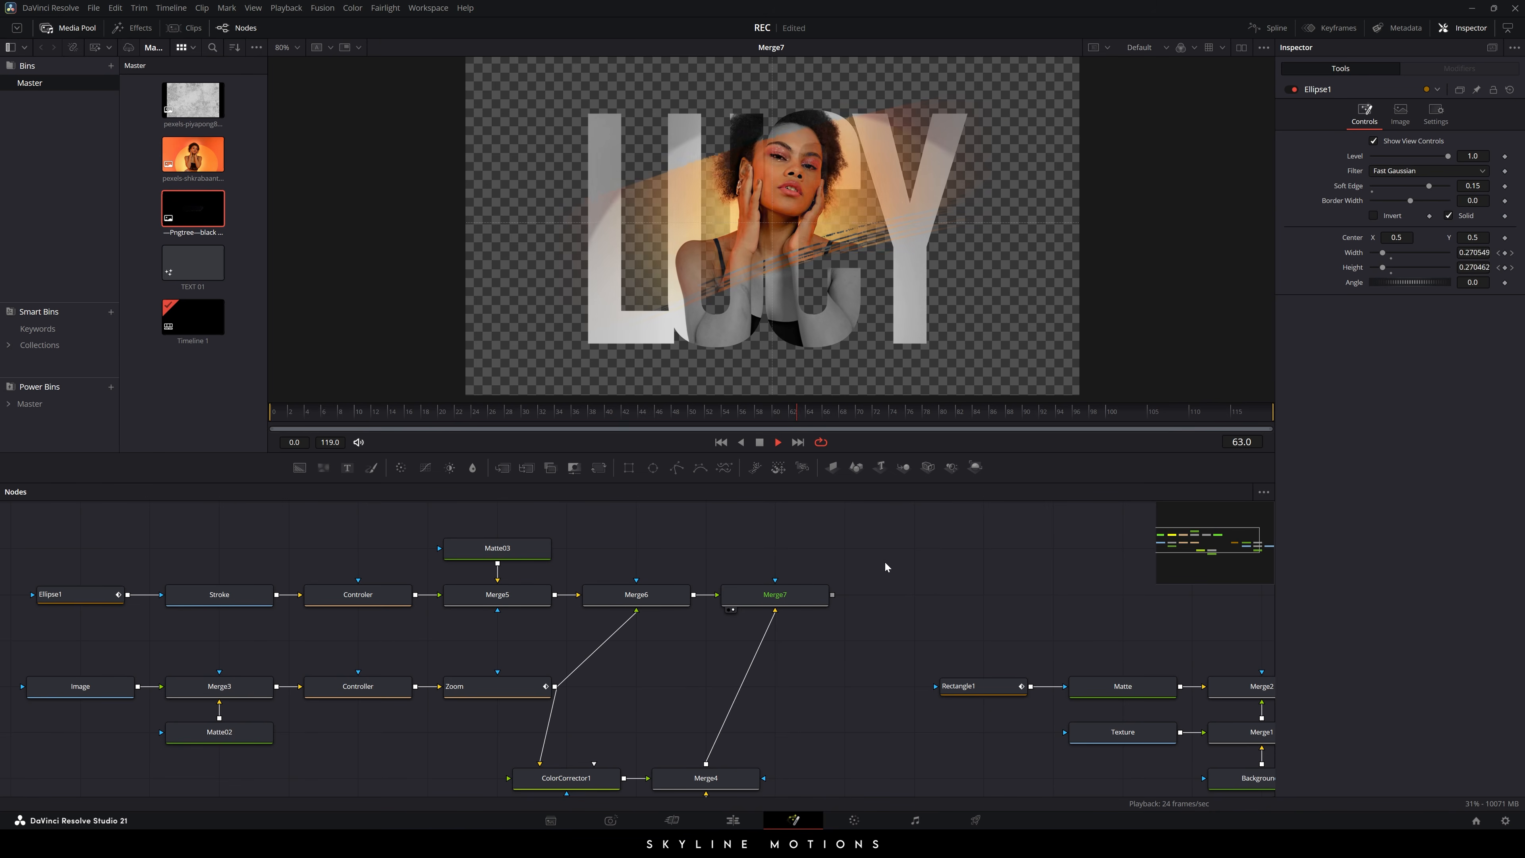
{"action": "key", "text": "space"}
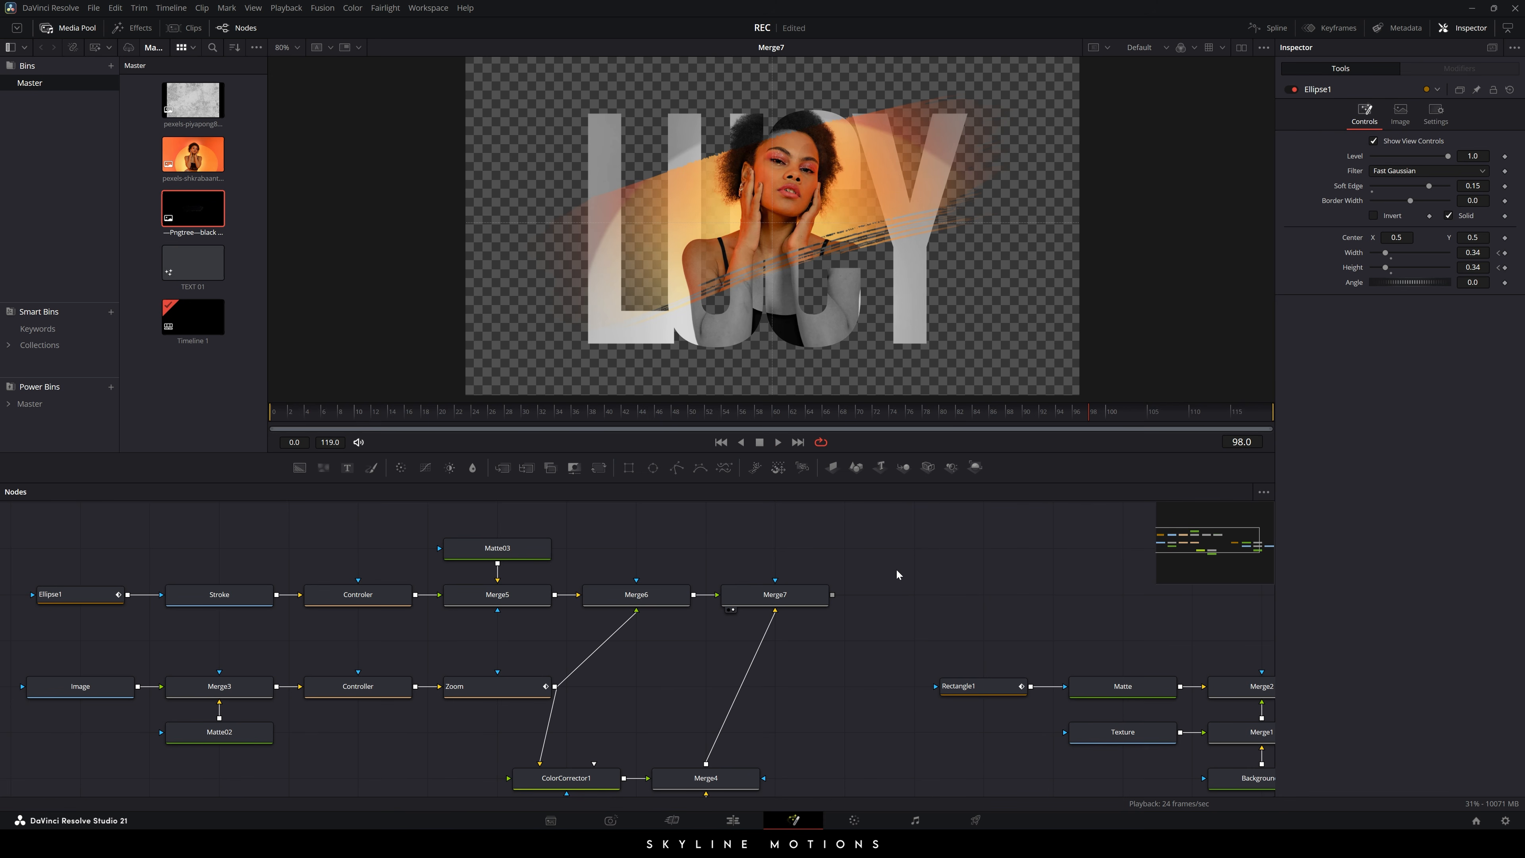
- Move ColorCorrector1, Merge4 and Text1 together up and to the right in the graph
{"action": "left_click_drag", "start_coordinate": [896, 570], "coordinate": [829, 570]}
{"action": "left_click_drag", "start_coordinate": [796, 637], "coordinate": [772, 581]}
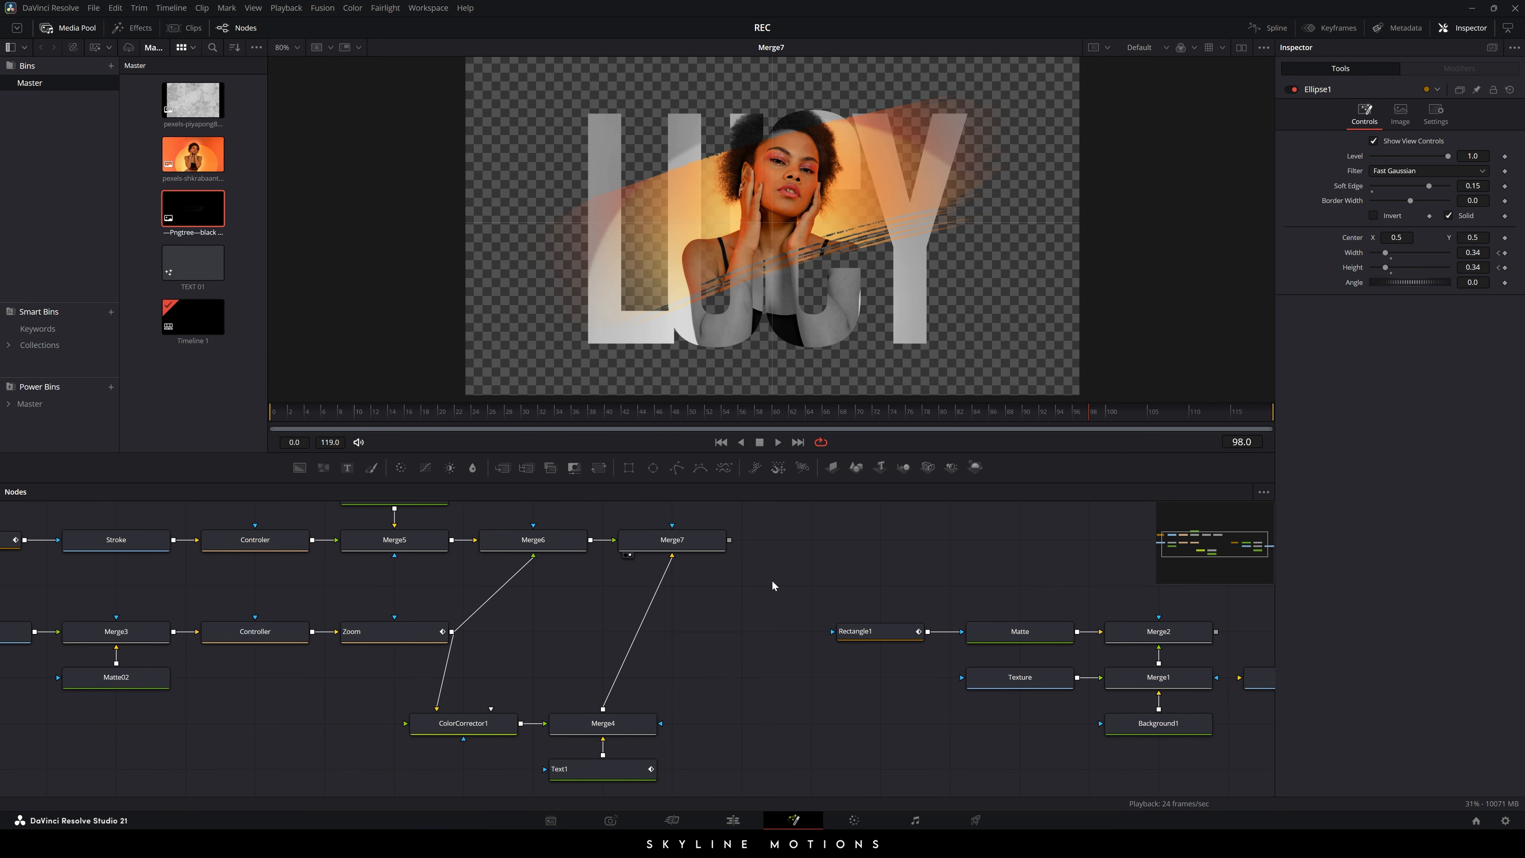
{"action": "left_click_drag", "start_coordinate": [489, 693], "coordinate": [660, 785]}
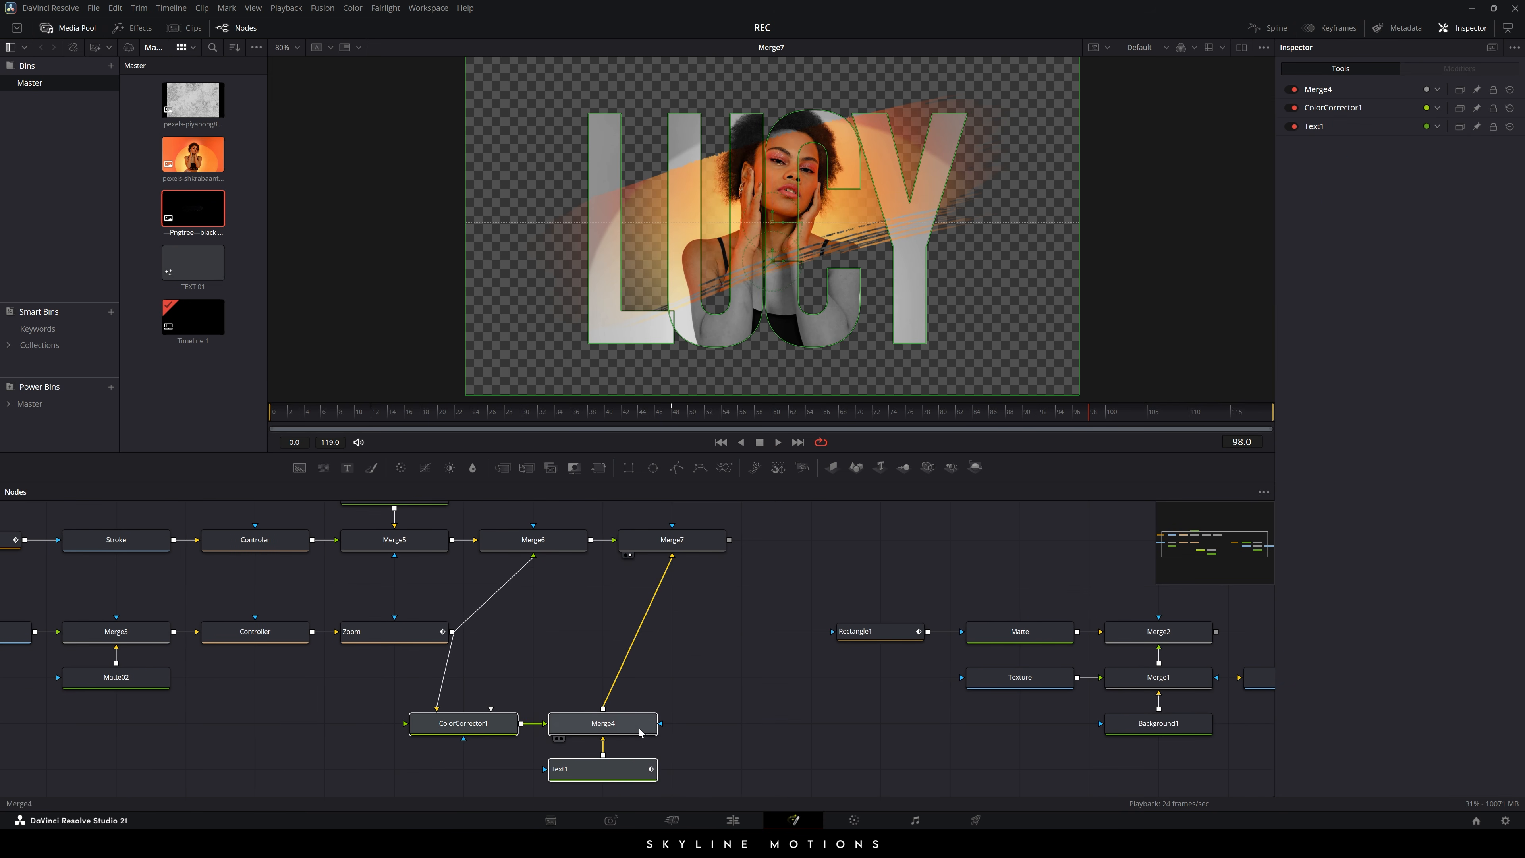
{"action": "left_click_drag", "start_coordinate": [636, 723], "coordinate": [706, 678]}
{"action": "left_click", "coordinate": [740, 649]}
- Add an empty Text2 node above Matte03
{"action": "left_click_drag", "start_coordinate": [773, 588], "coordinate": [733, 685]}
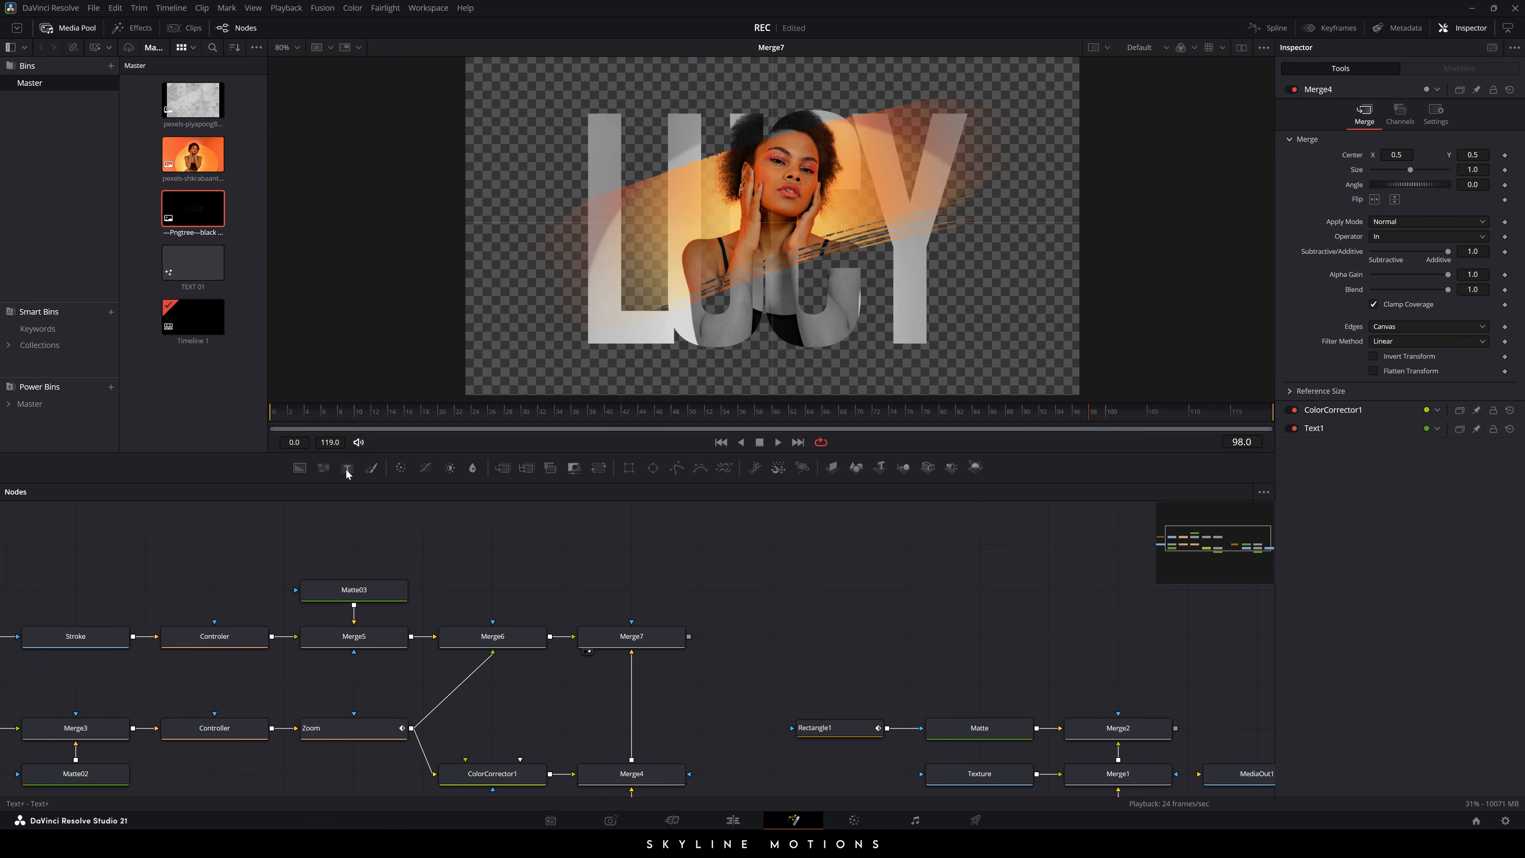
{"action": "left_click_drag", "start_coordinate": [347, 468], "coordinate": [520, 552]}
{"action": "left_click", "coordinate": [597, 540]}
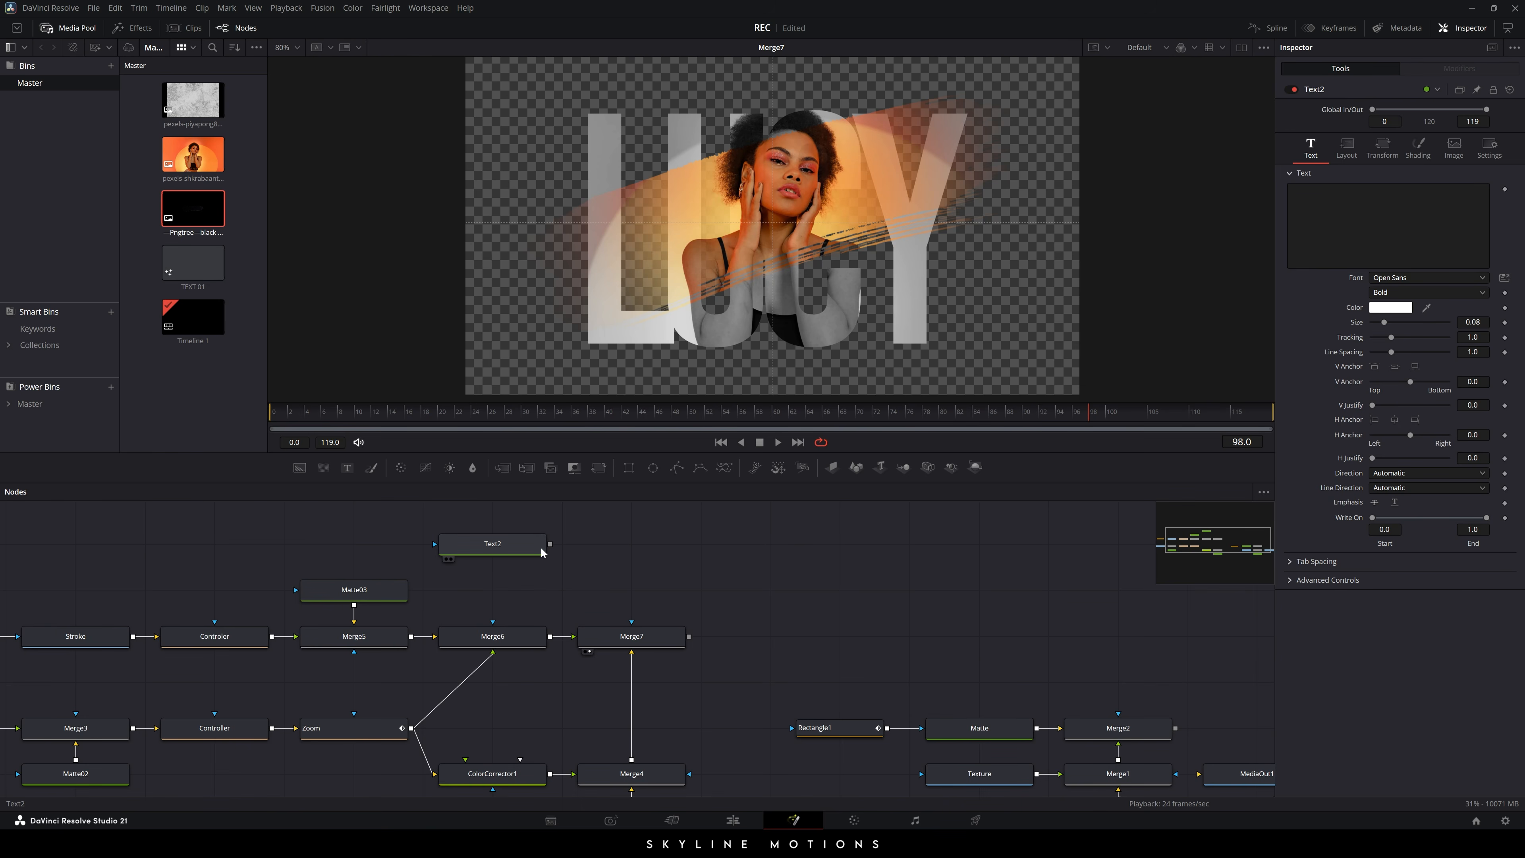
- Merge Text2 over Merge7 as Merge8, place it above Merge7, and view its result
{"action": "left_click_drag", "start_coordinate": [550, 544], "coordinate": [688, 637]}
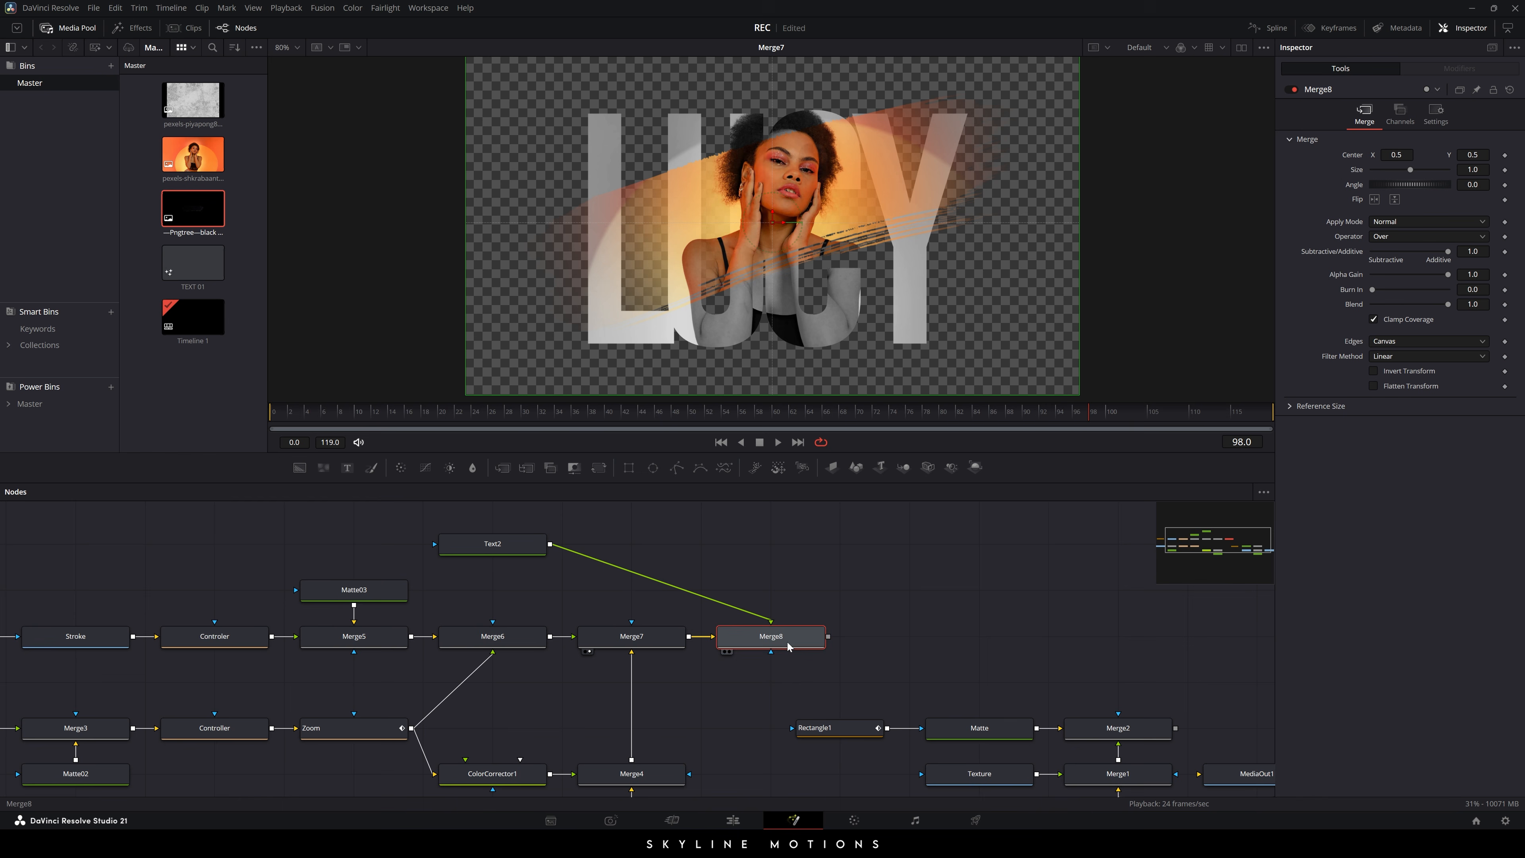
{"action": "left_click_drag", "start_coordinate": [788, 645], "coordinate": [649, 553]}
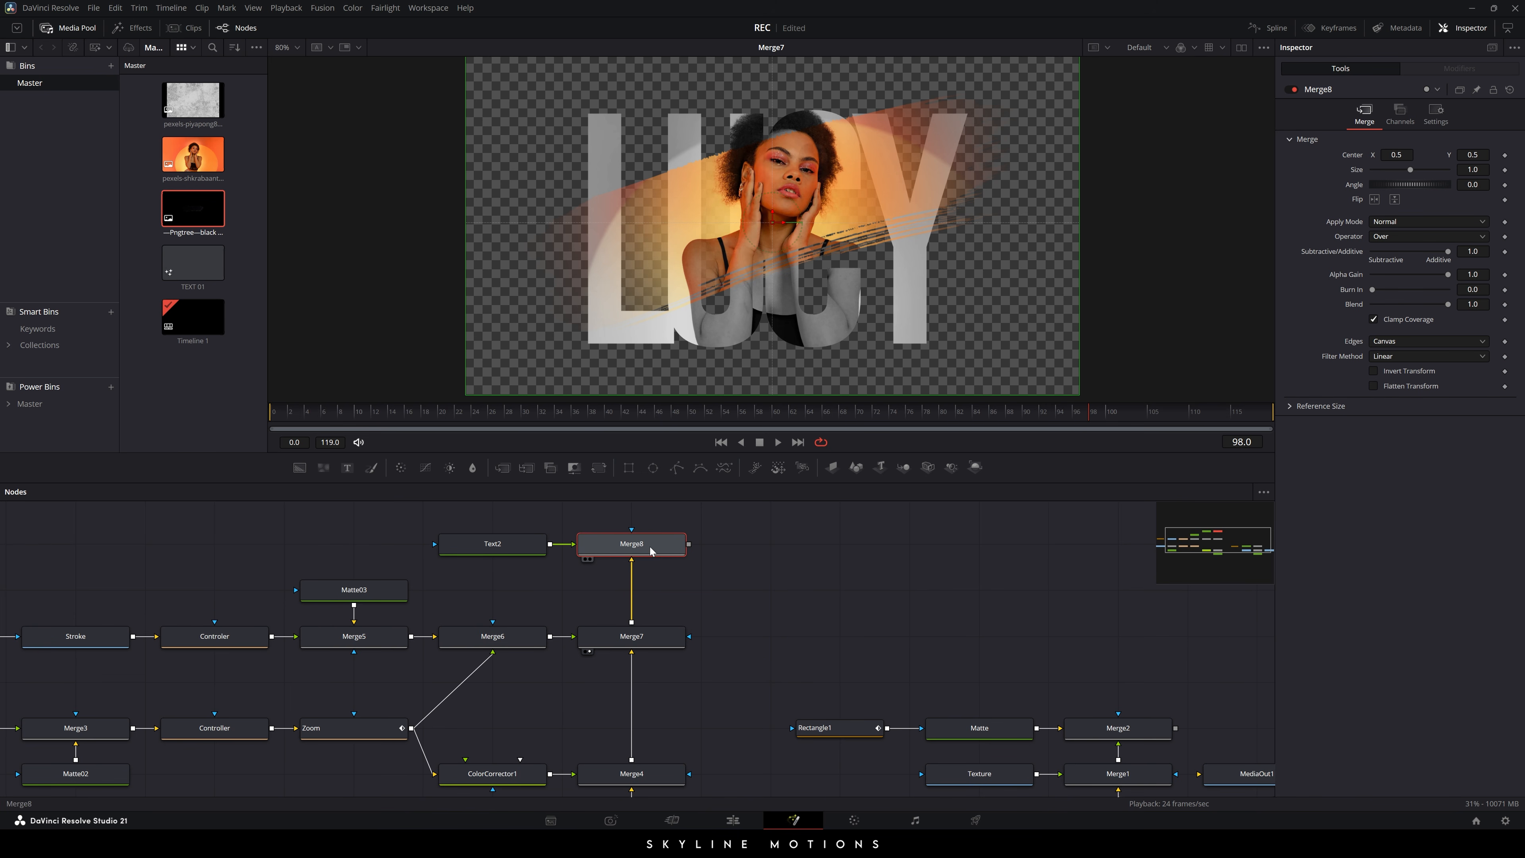
{"action": "key", "text": "1"}
{"action": "left_click", "coordinate": [505, 548]}
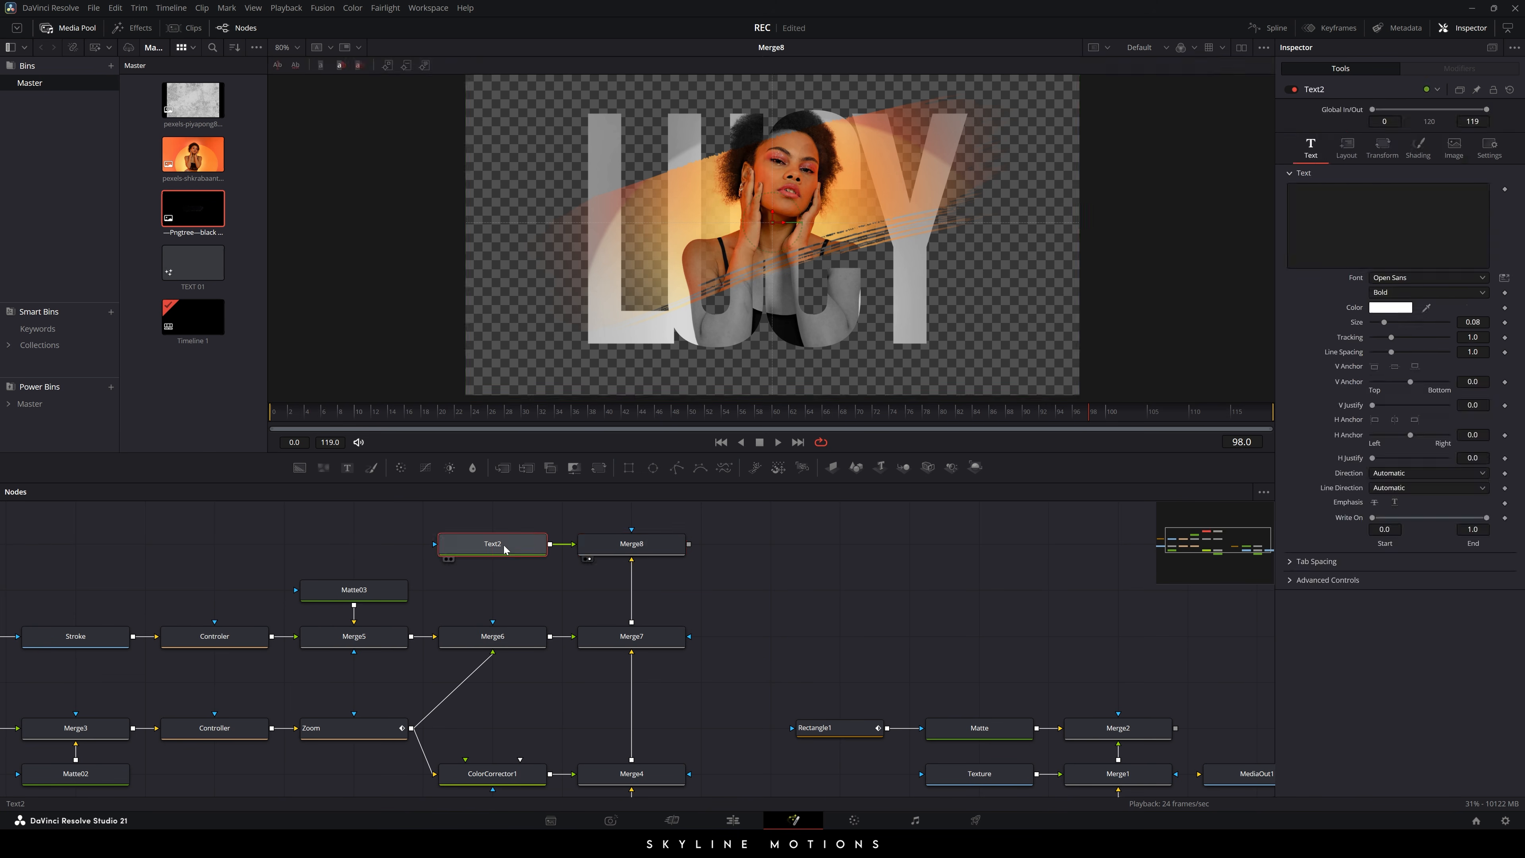
{"action": "left_click", "coordinate": [1388, 225]}
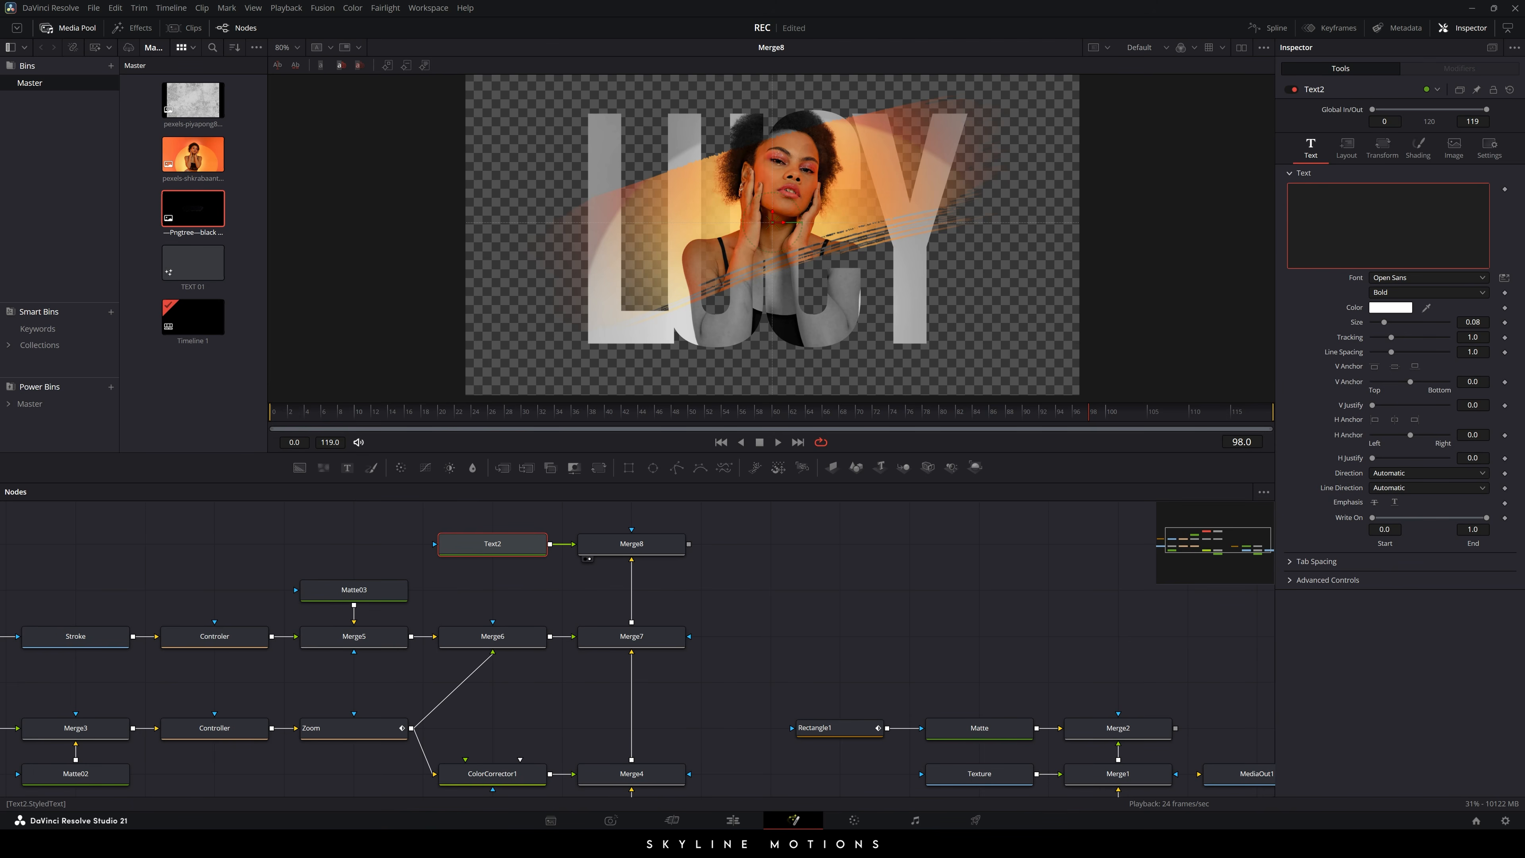
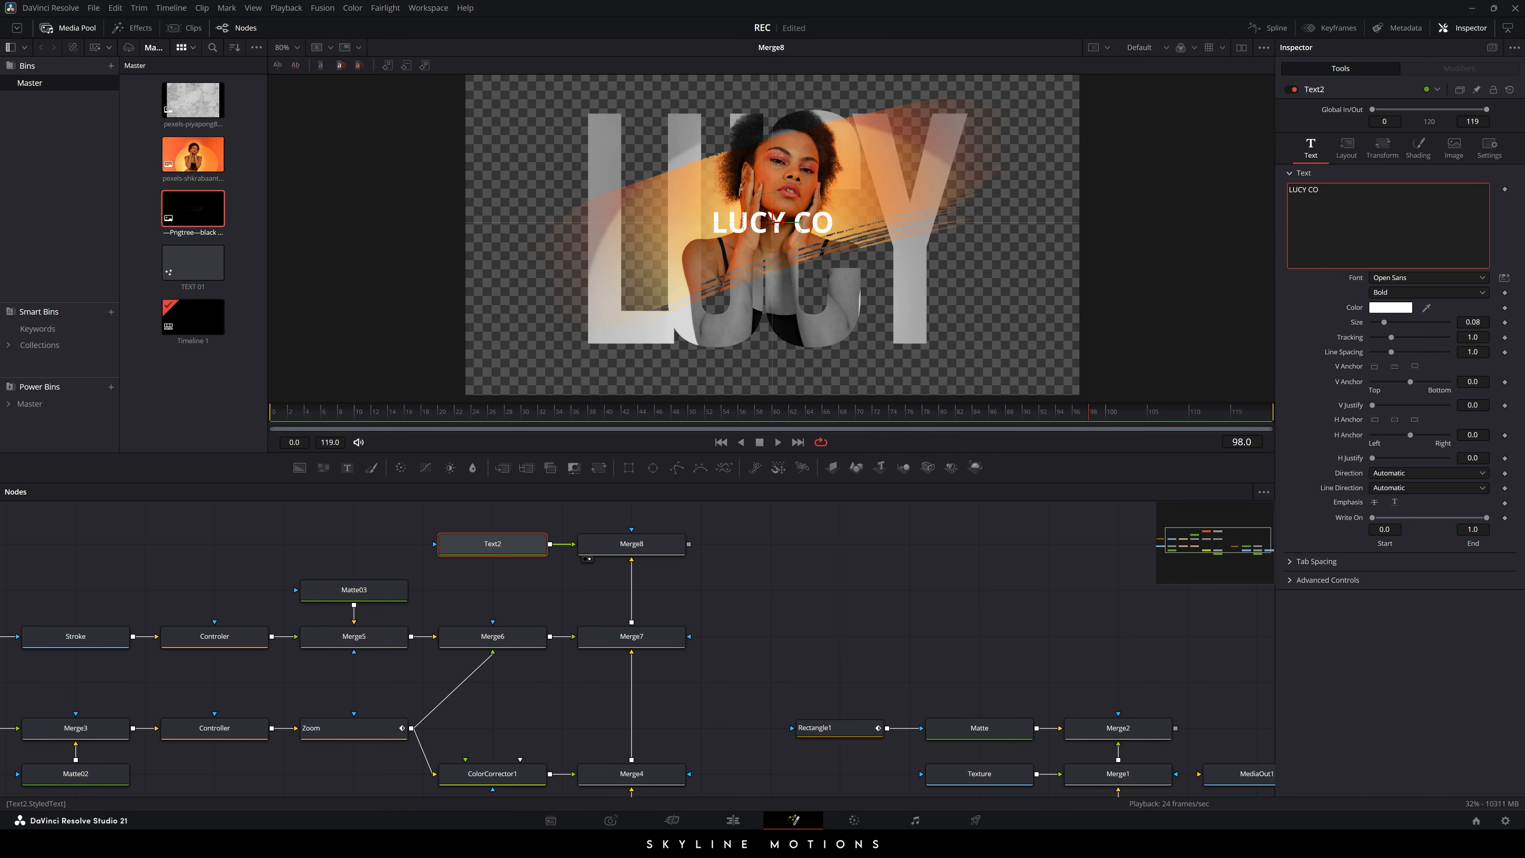
{"action": "left_click", "coordinate": [1410, 278]}
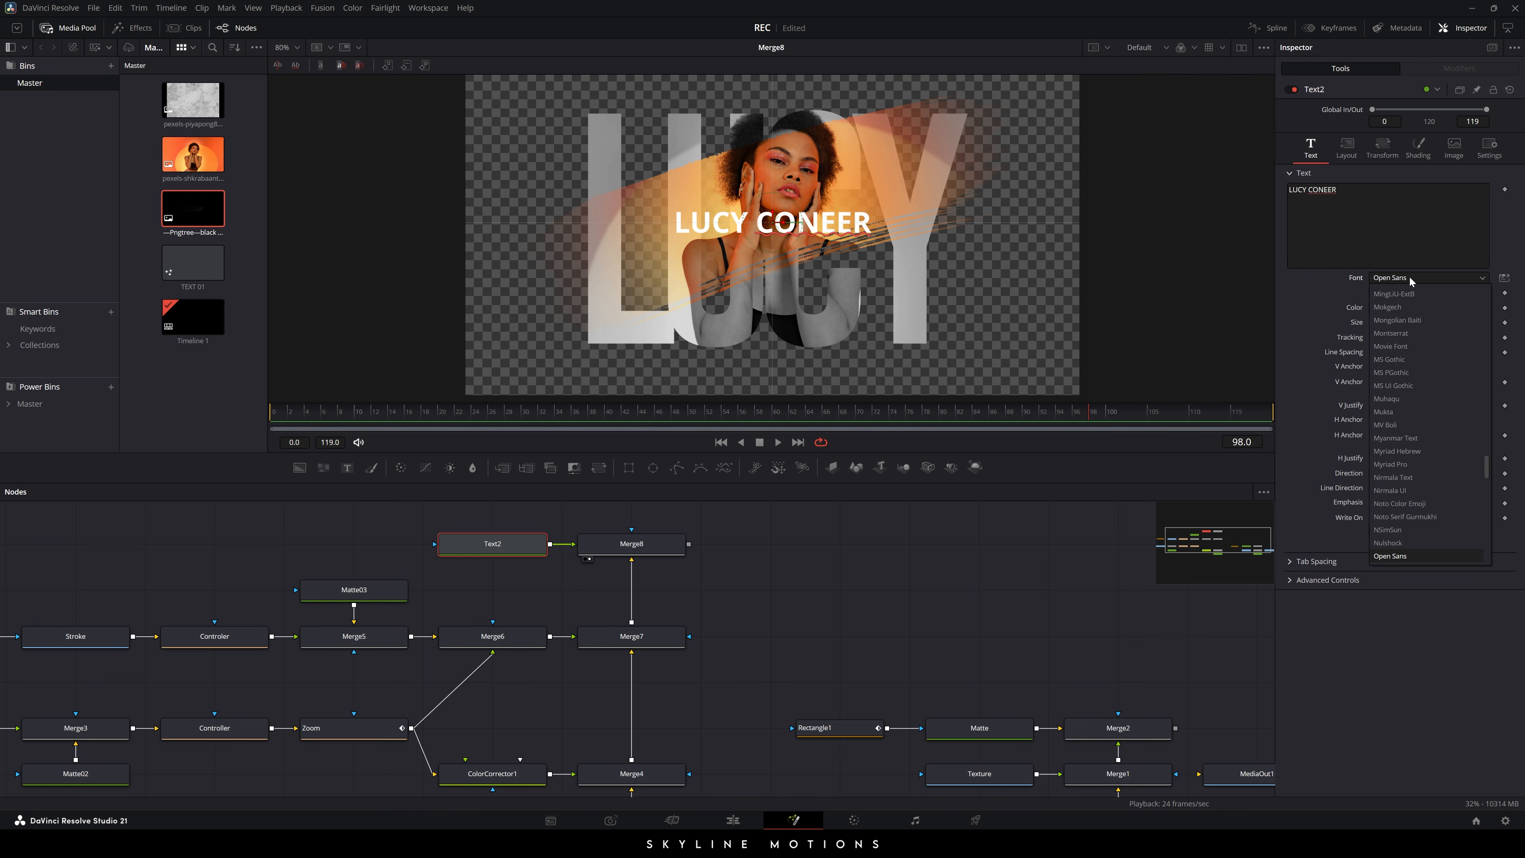
{"action": "scroll", "coordinate": [1408, 420], "scroll_direction": "up", "scroll_amount": 10}
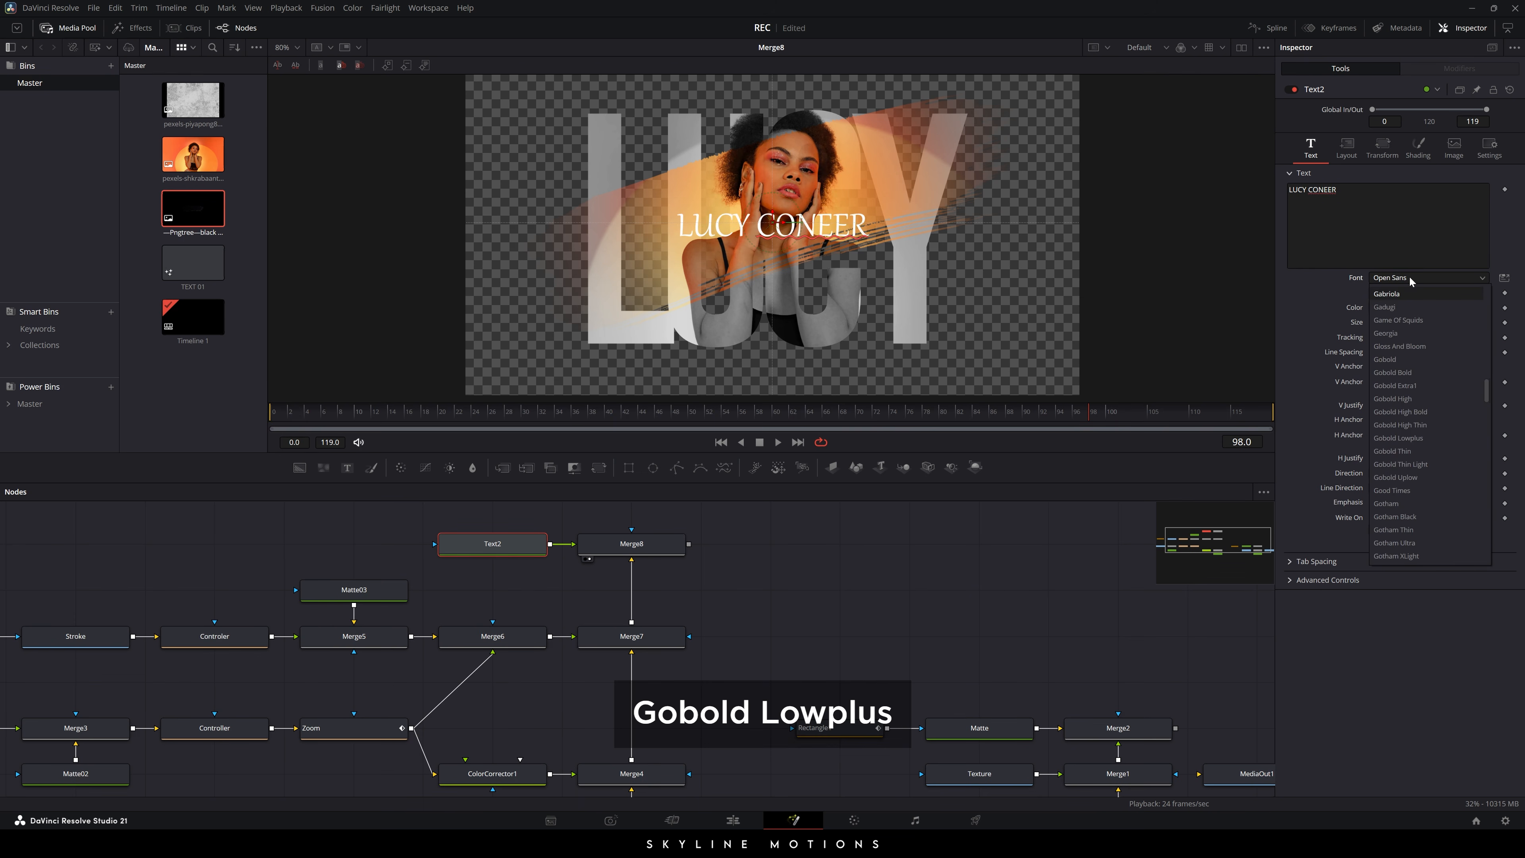
{"action": "left_click", "coordinate": [1400, 438]}
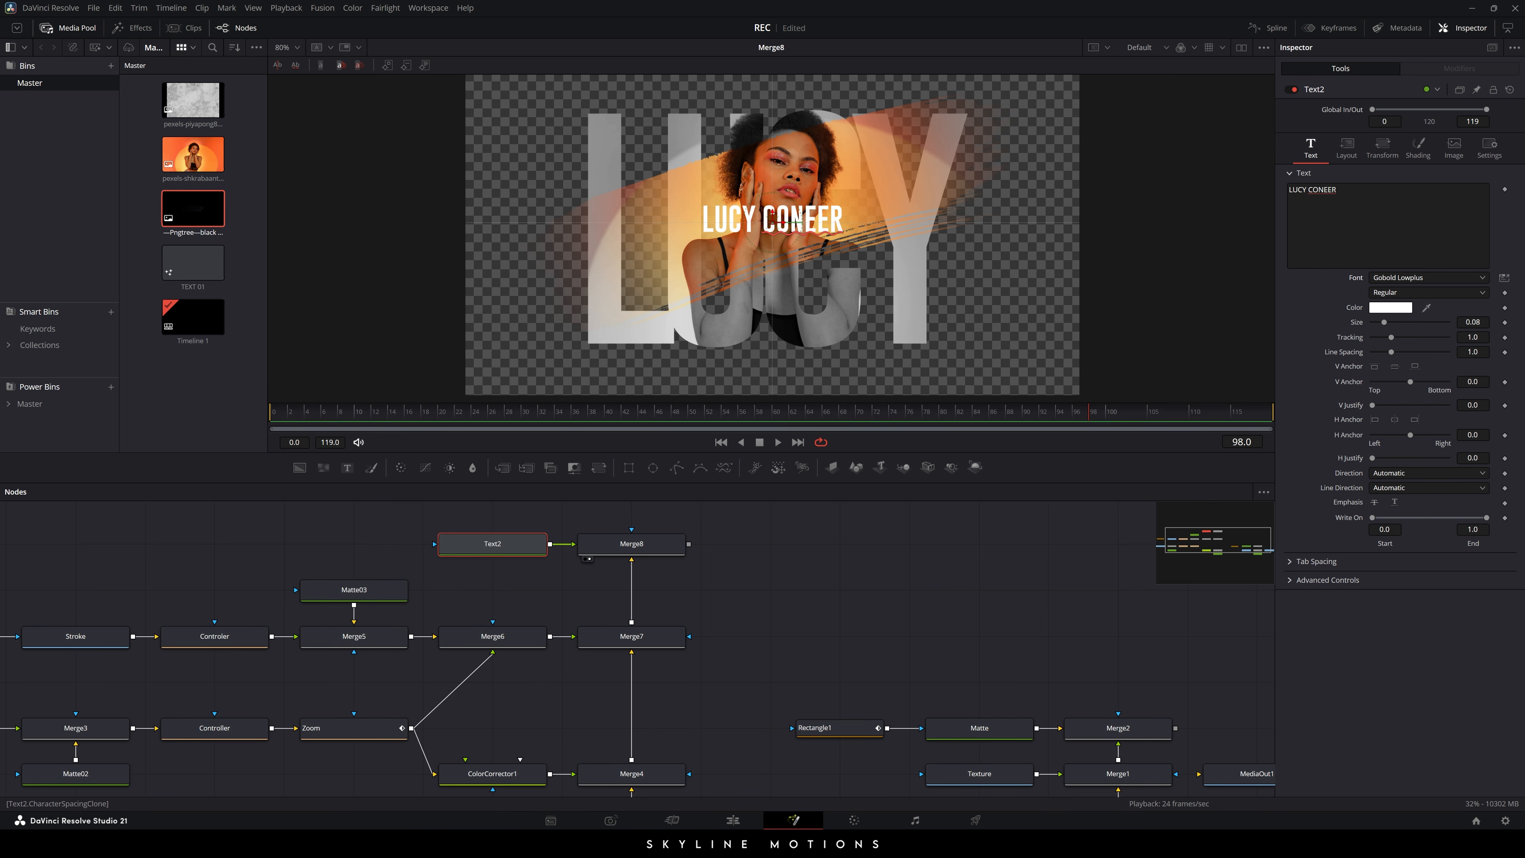
- Set Text2's tracking to 0.96 and move the caption to the frame's lower right
{"action": "left_click_drag", "start_coordinate": [1473, 337], "coordinate": [1457, 337]}
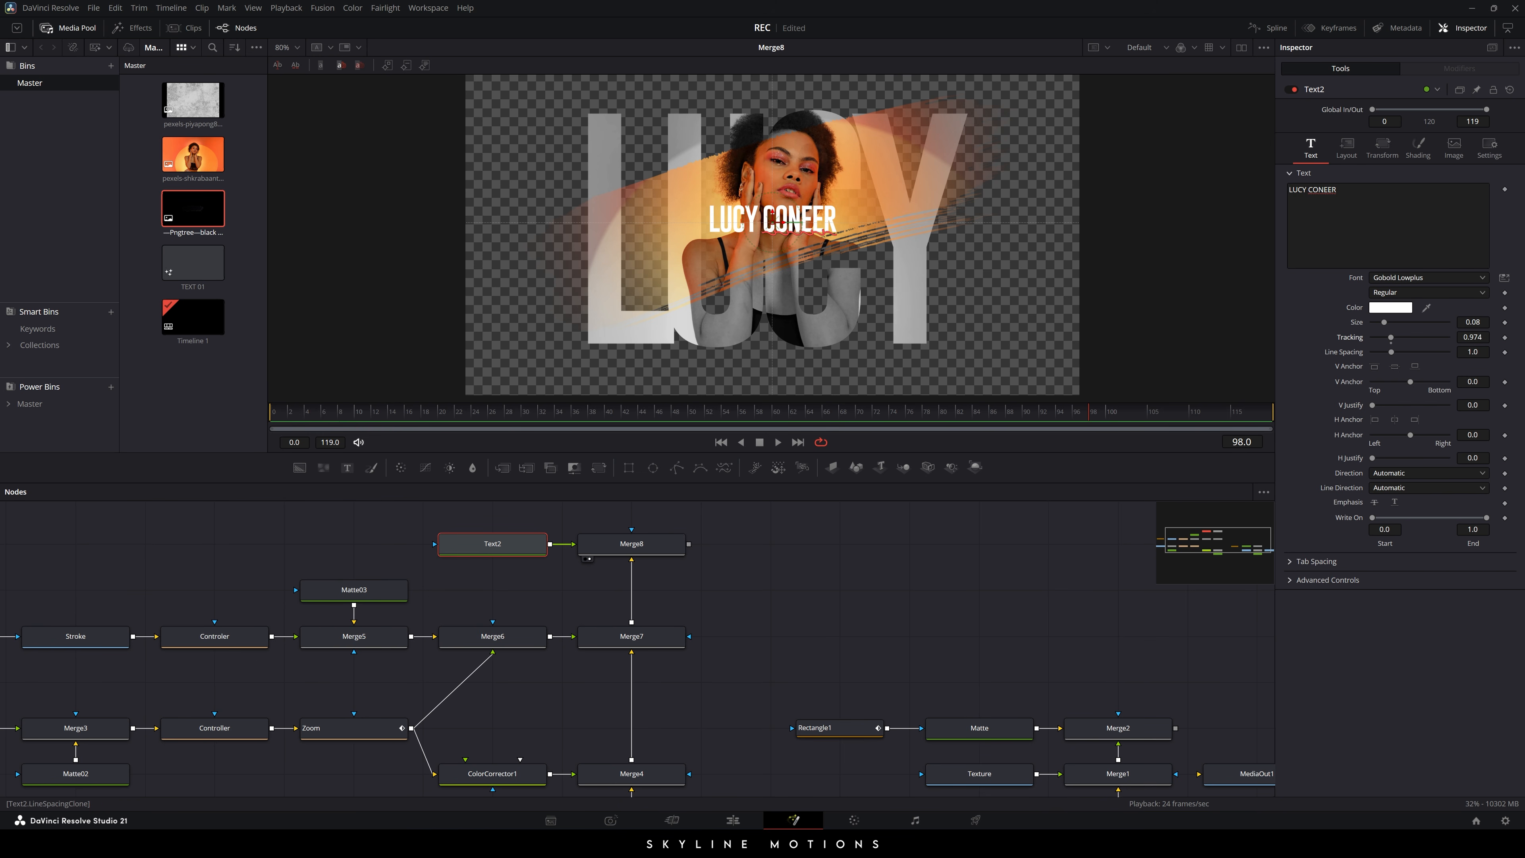
{"action": "left_click", "coordinate": [1474, 338]}
{"action": "type", "text": "0.96"}
{"action": "key", "text": "Tab"}
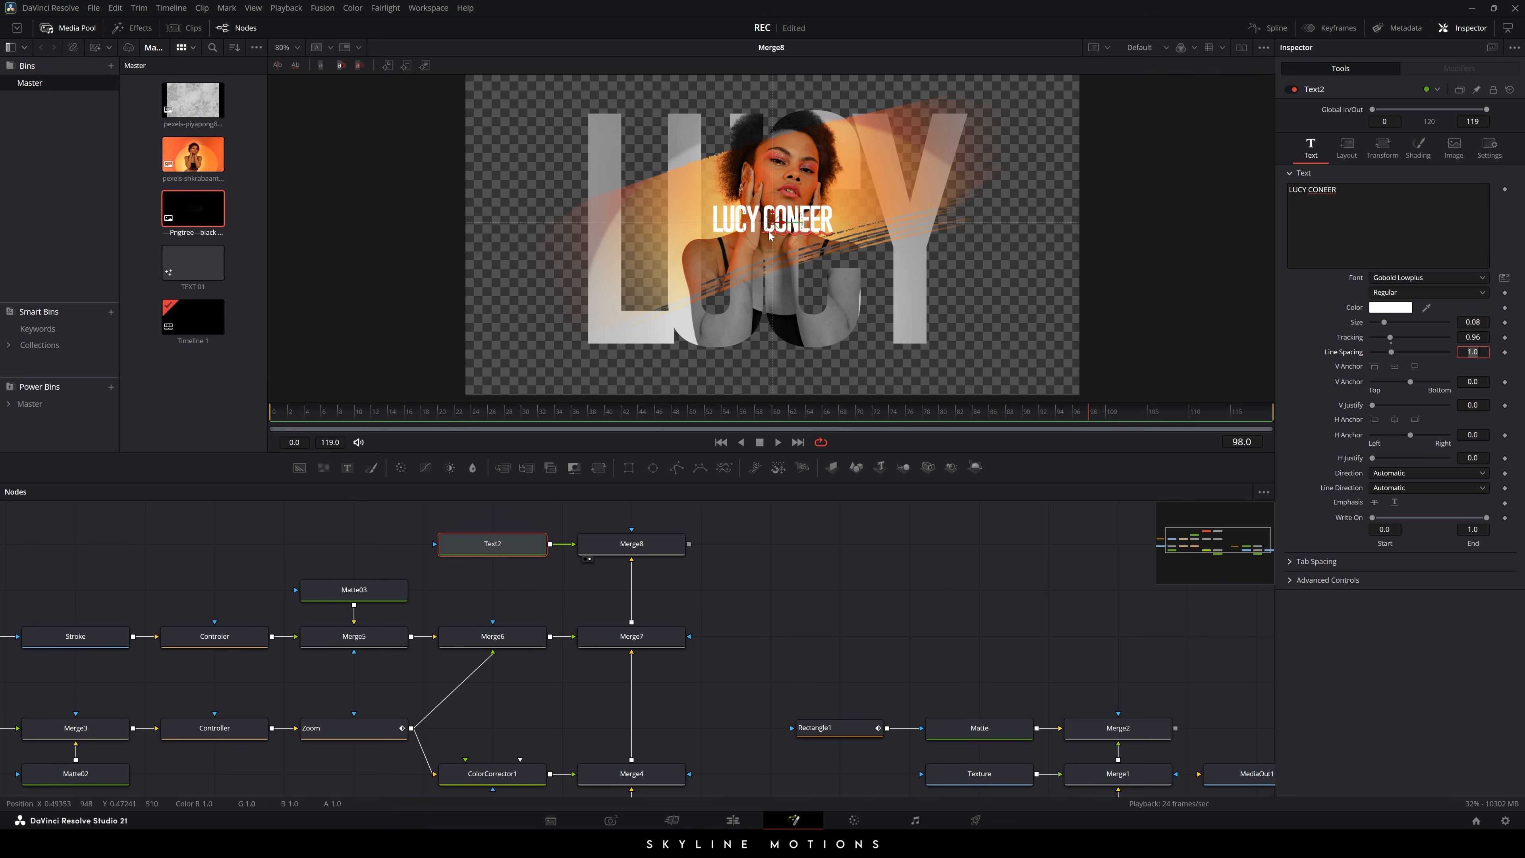
{"action": "left_click_drag", "start_coordinate": [770, 235], "coordinate": [1008, 319]}
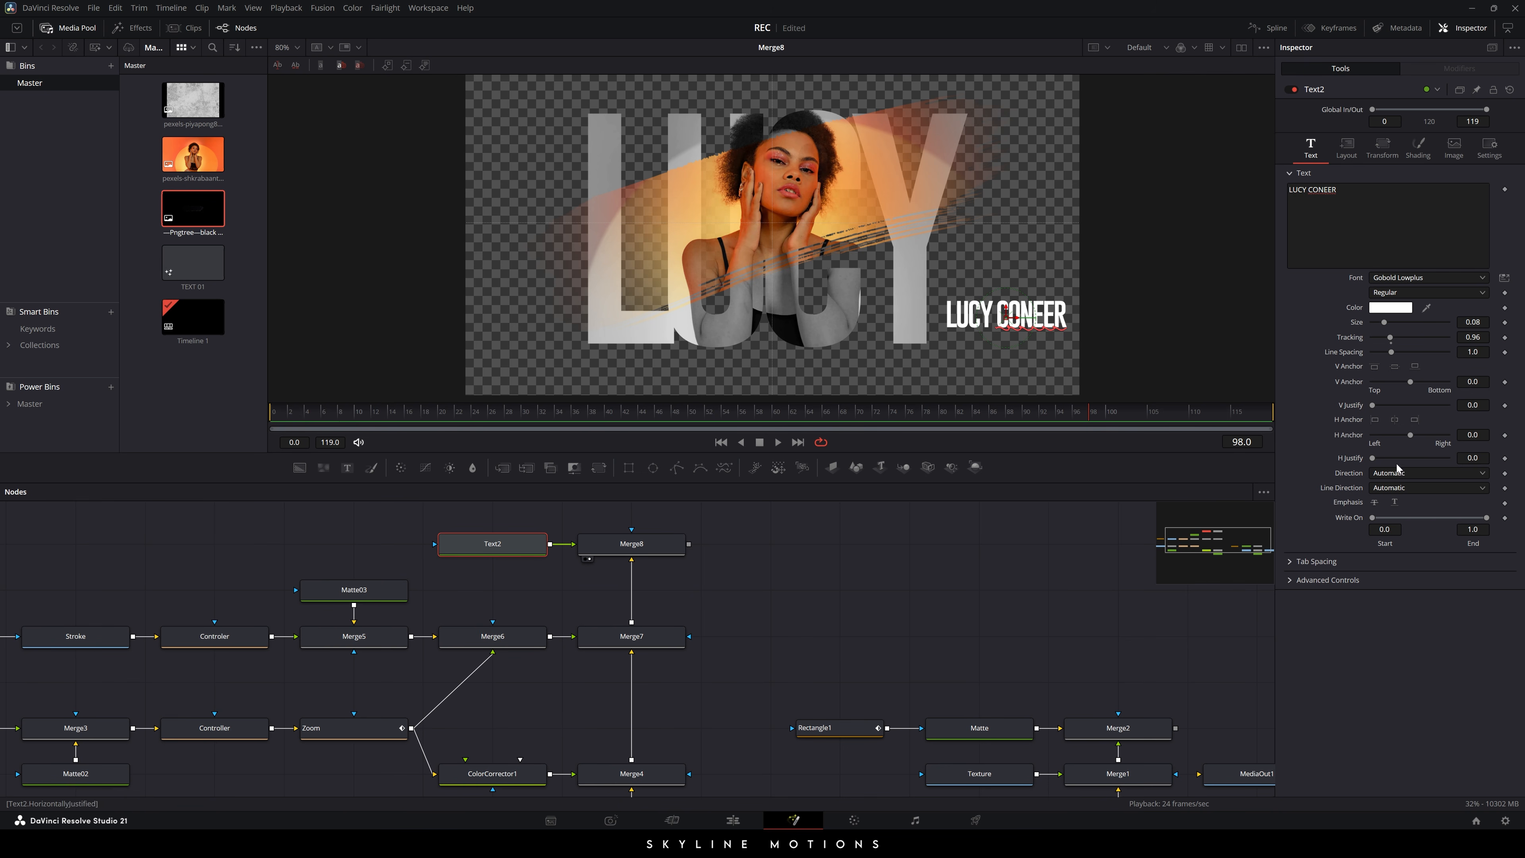
{"action": "left_click", "coordinate": [1375, 421]}
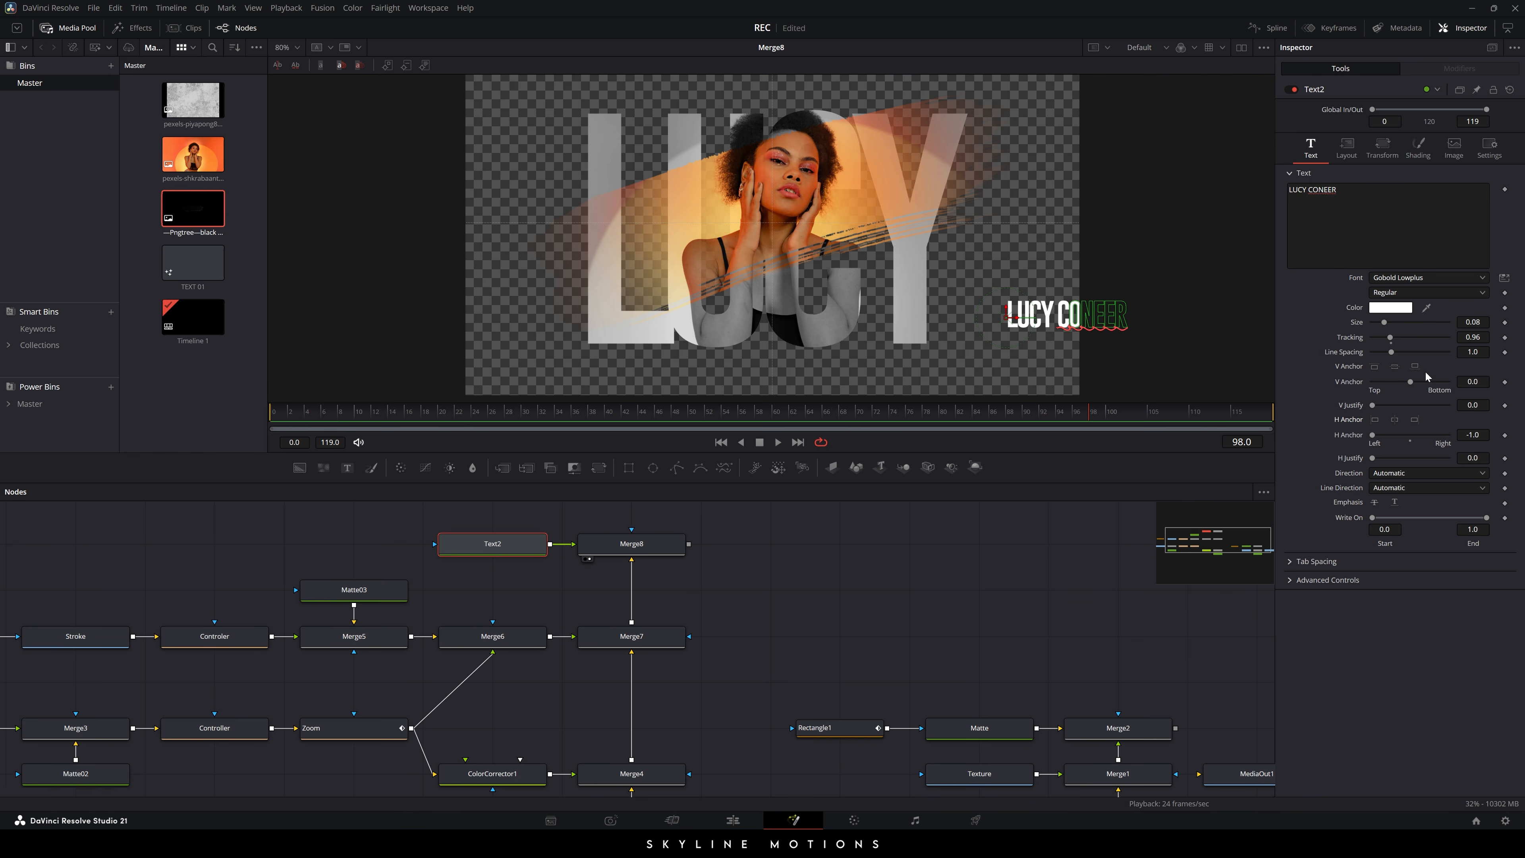
{"action": "left_click", "coordinate": [1415, 365]}
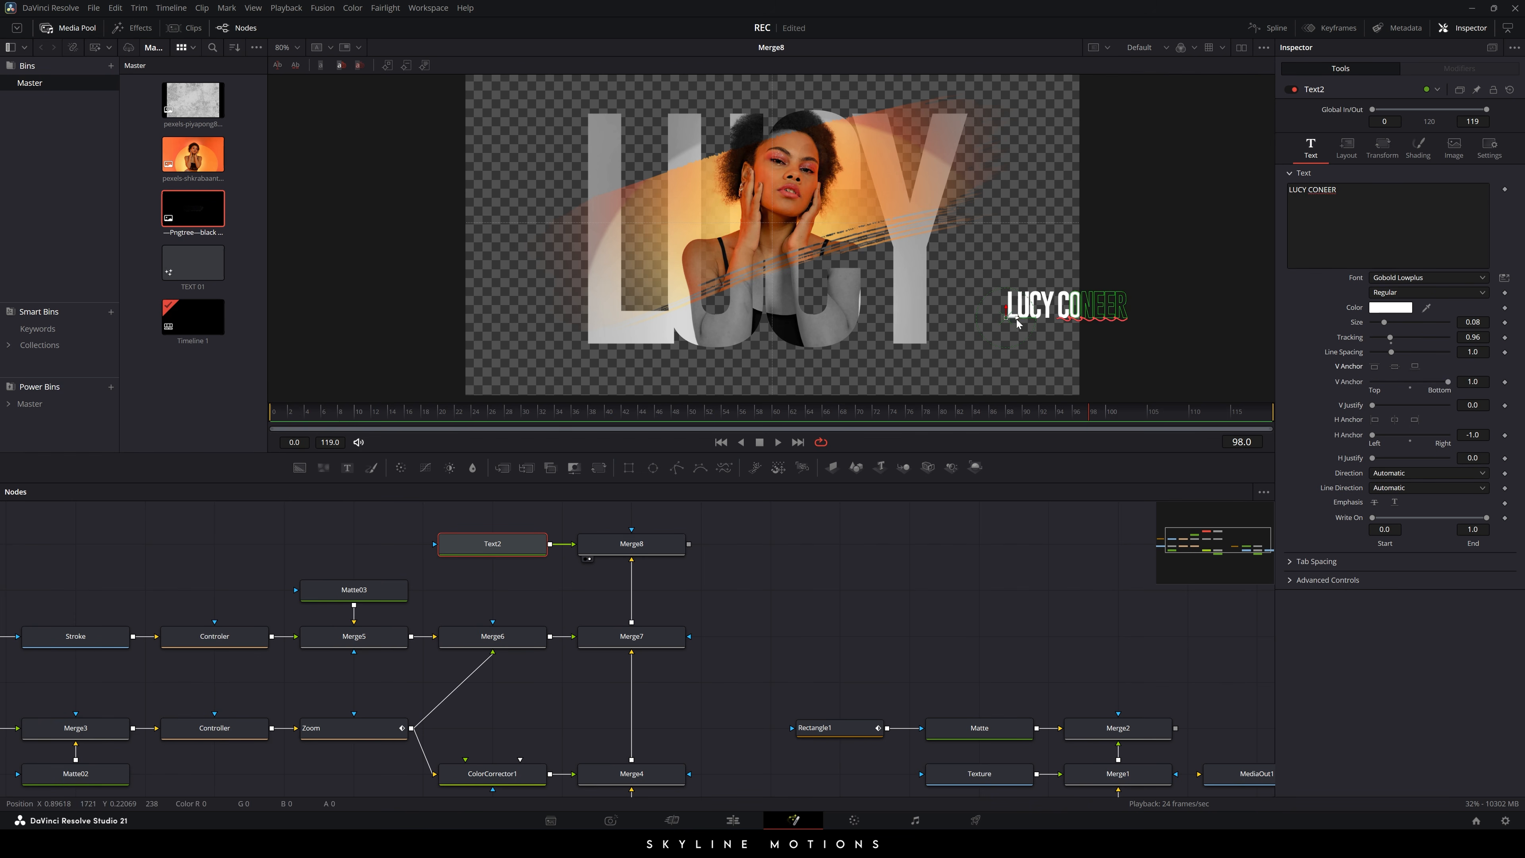
{"action": "left_click_drag", "start_coordinate": [1018, 323], "coordinate": [959, 327]}
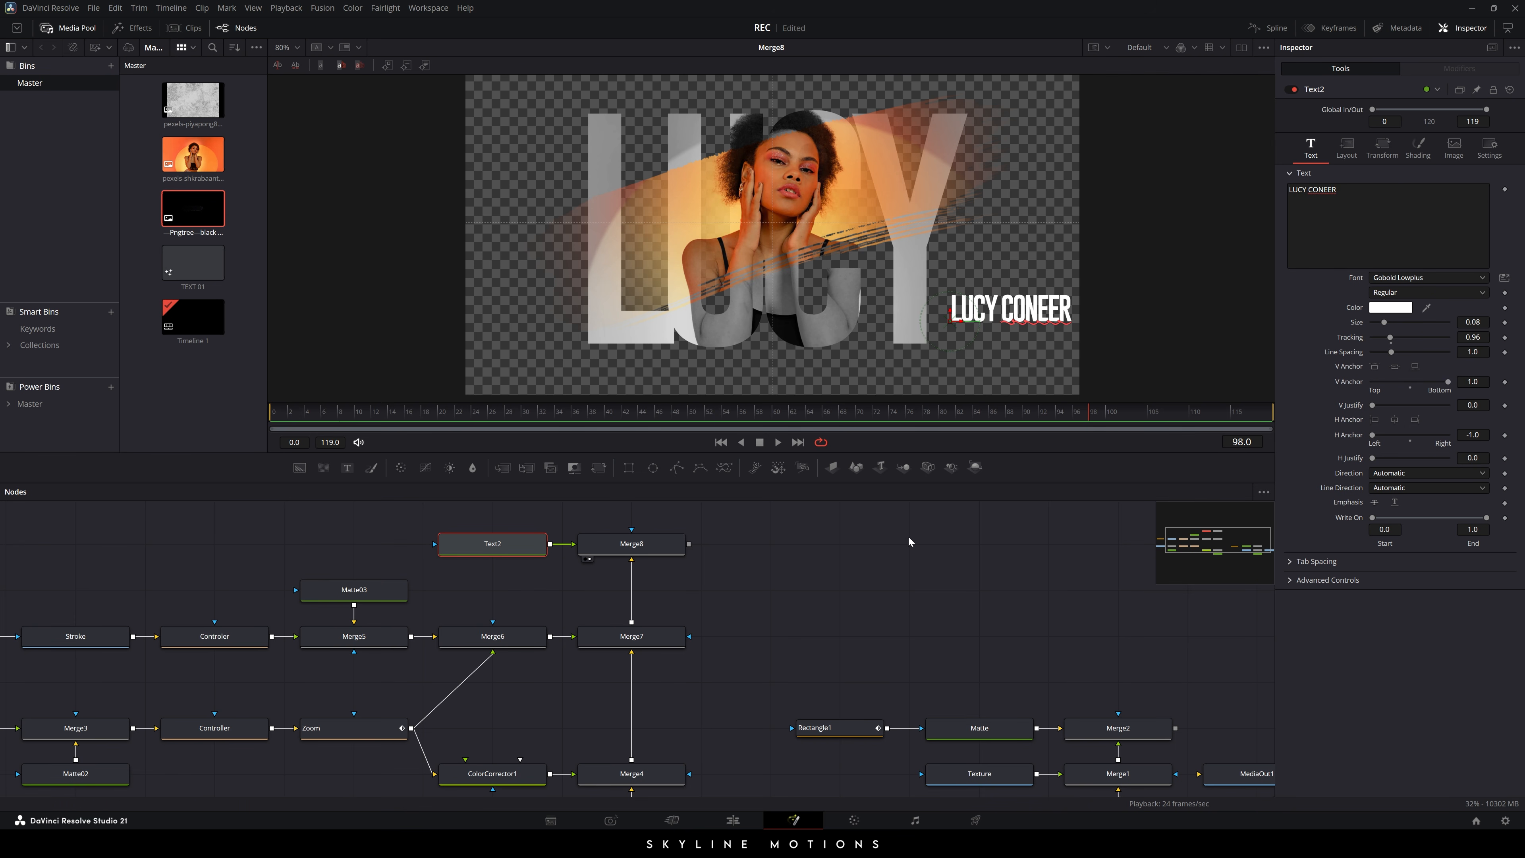
{"action": "left_click_drag", "start_coordinate": [1473, 338], "coordinate": [1480, 337]}
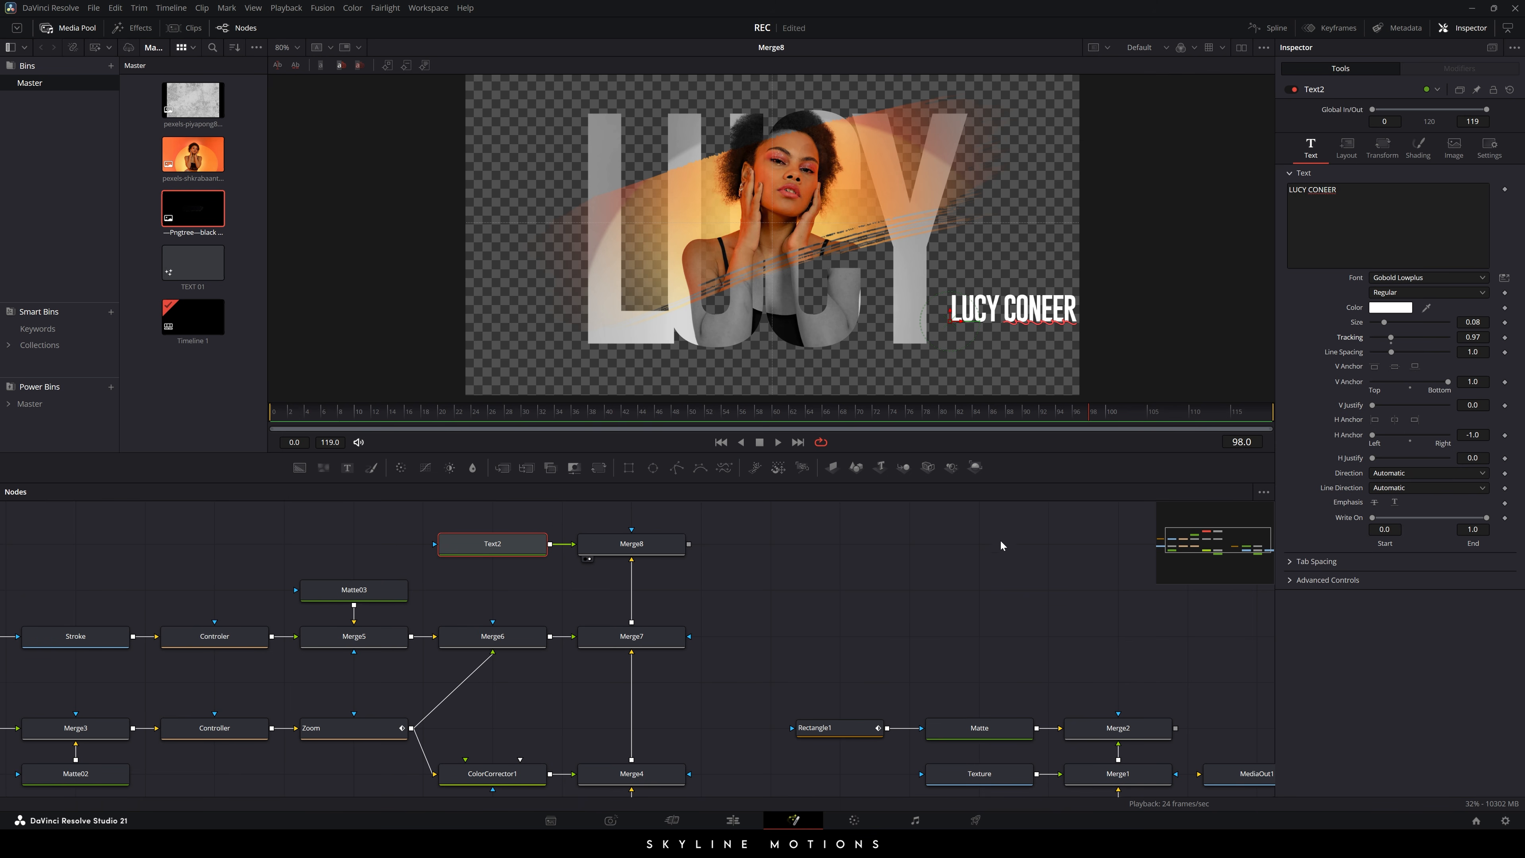
{"action": "left_click", "coordinate": [988, 545]}
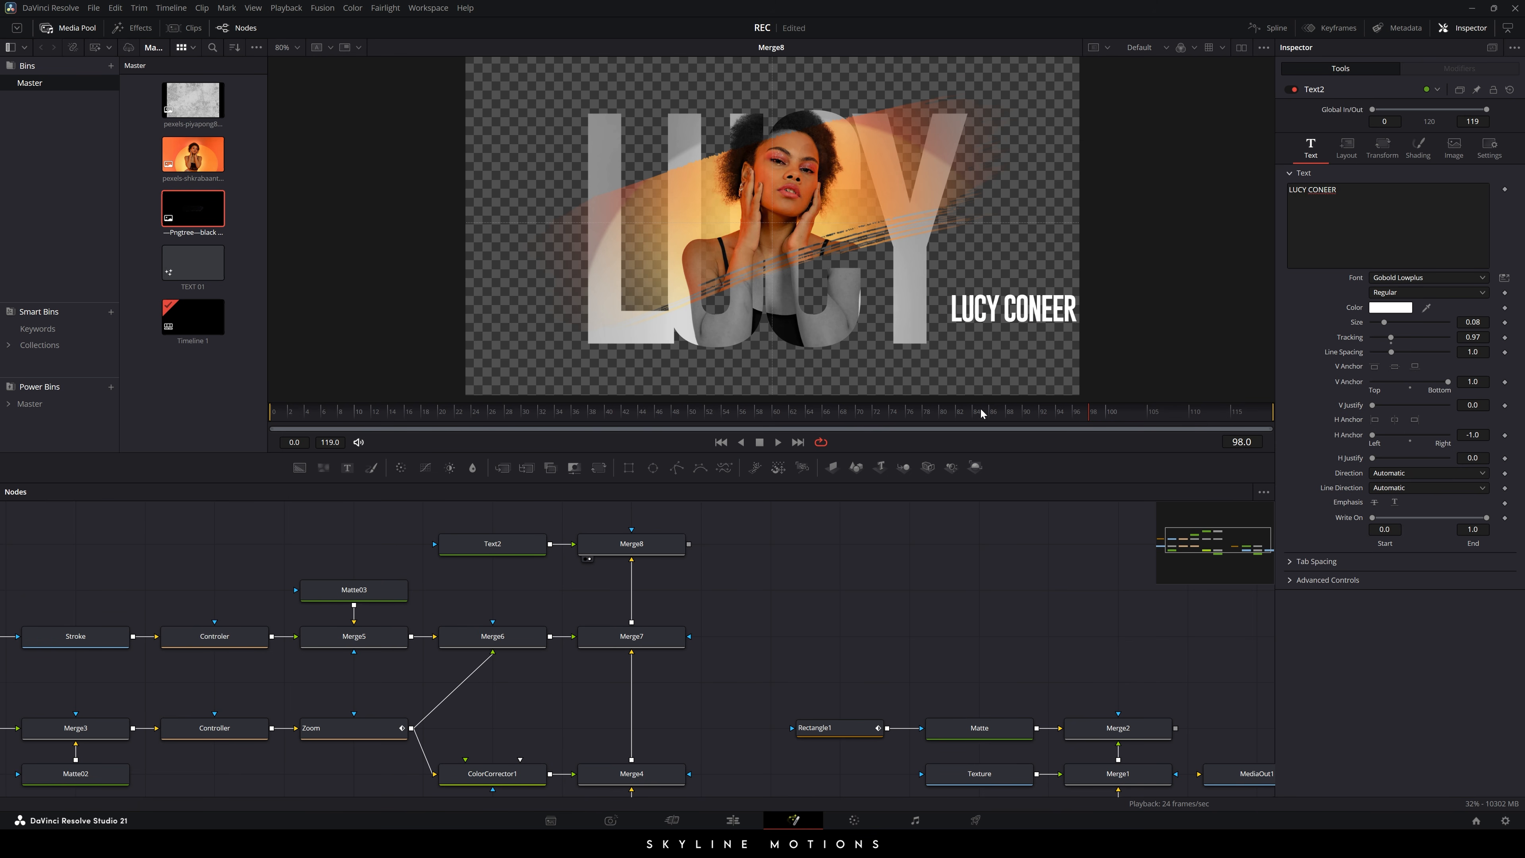
{"action": "left_click_drag", "start_coordinate": [1203, 739], "coordinate": [795, 280]}
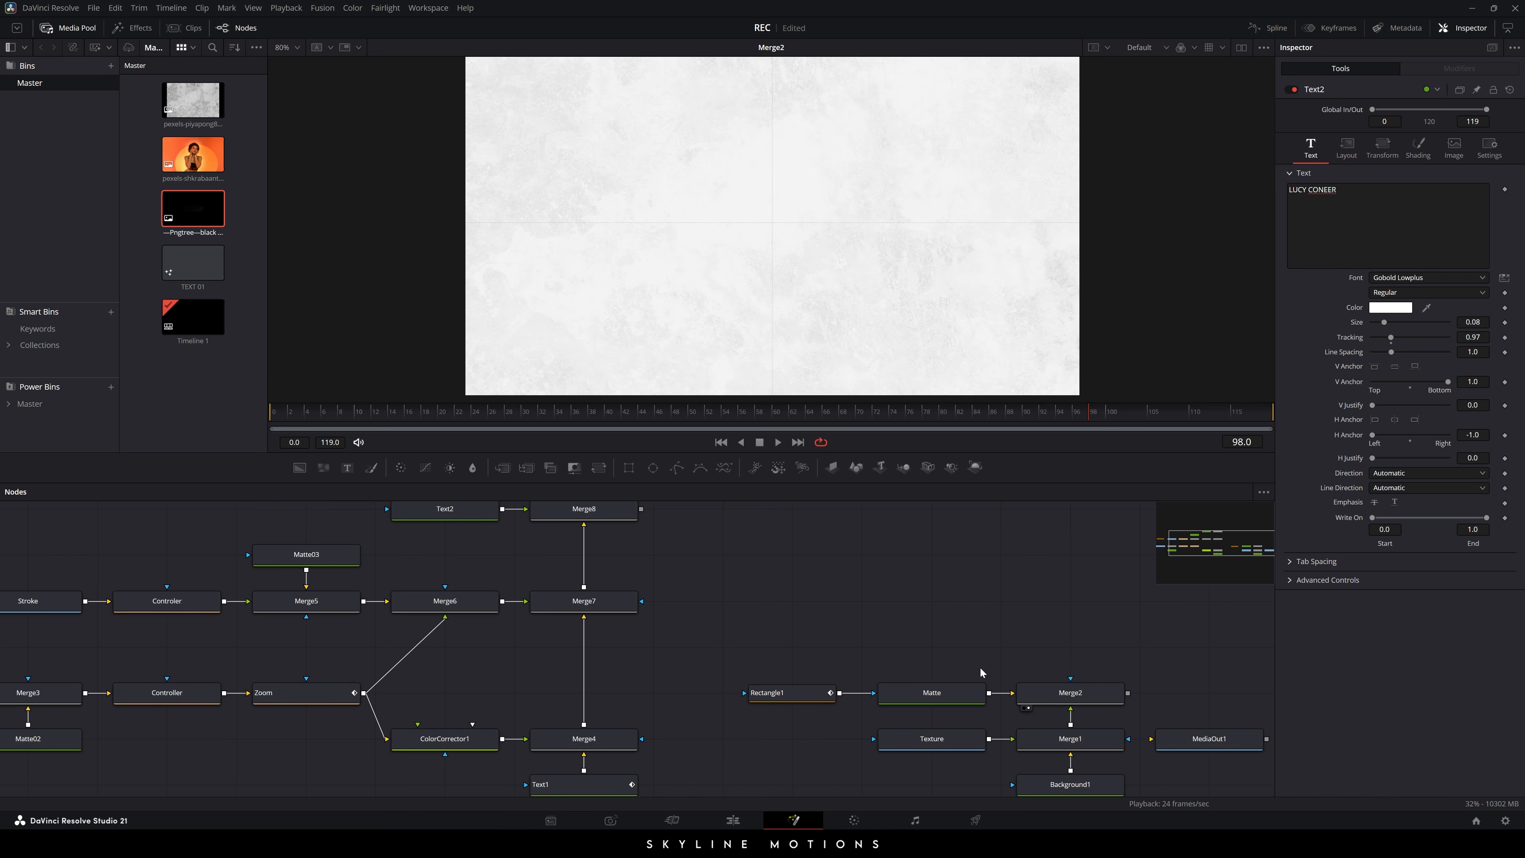
{"action": "key", "text": "1"}
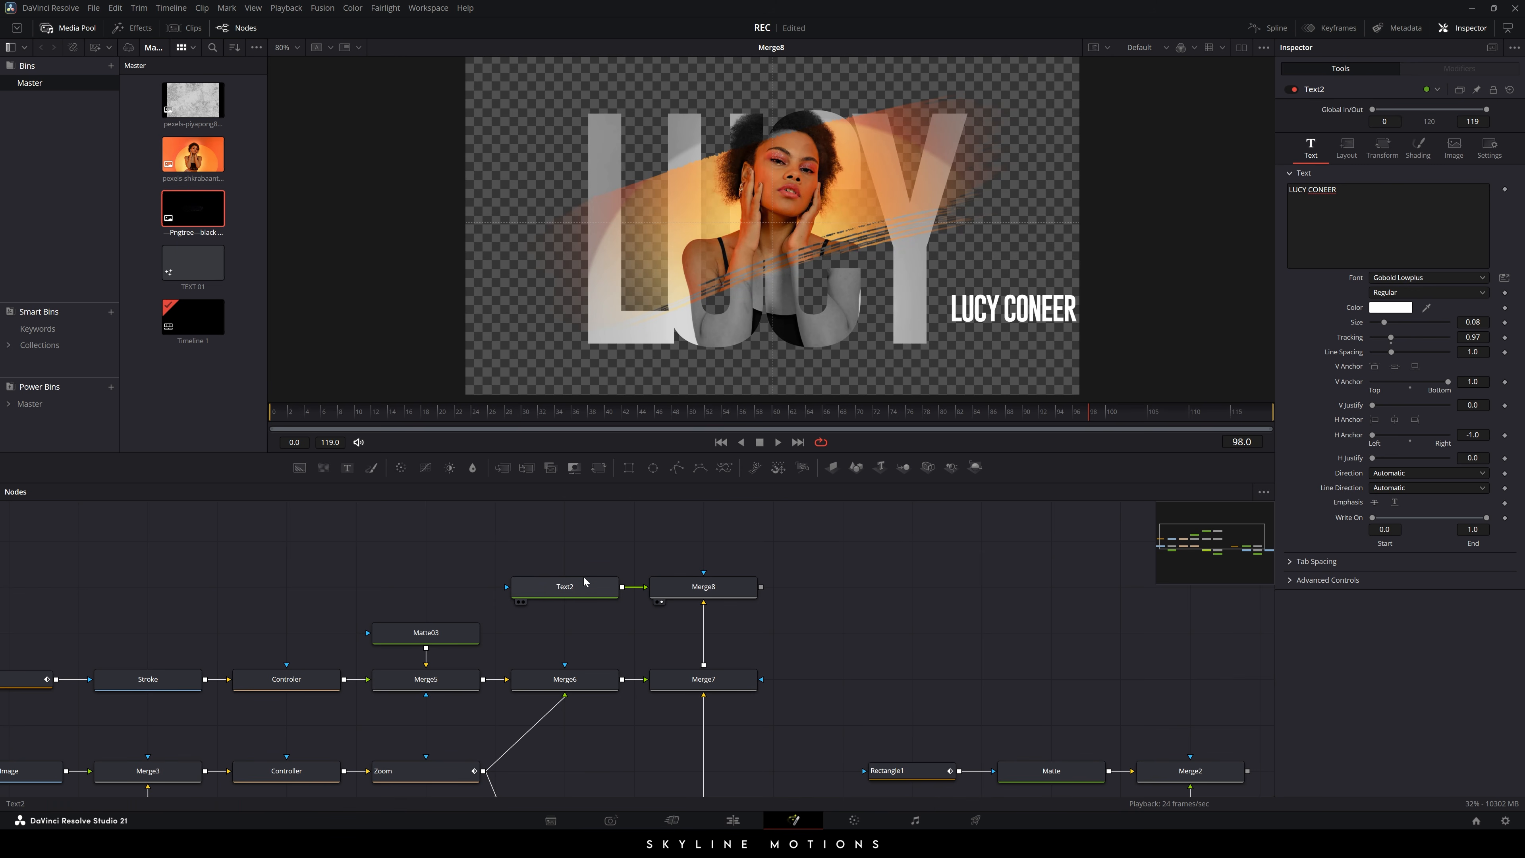
{"action": "left_click", "coordinate": [584, 592]}
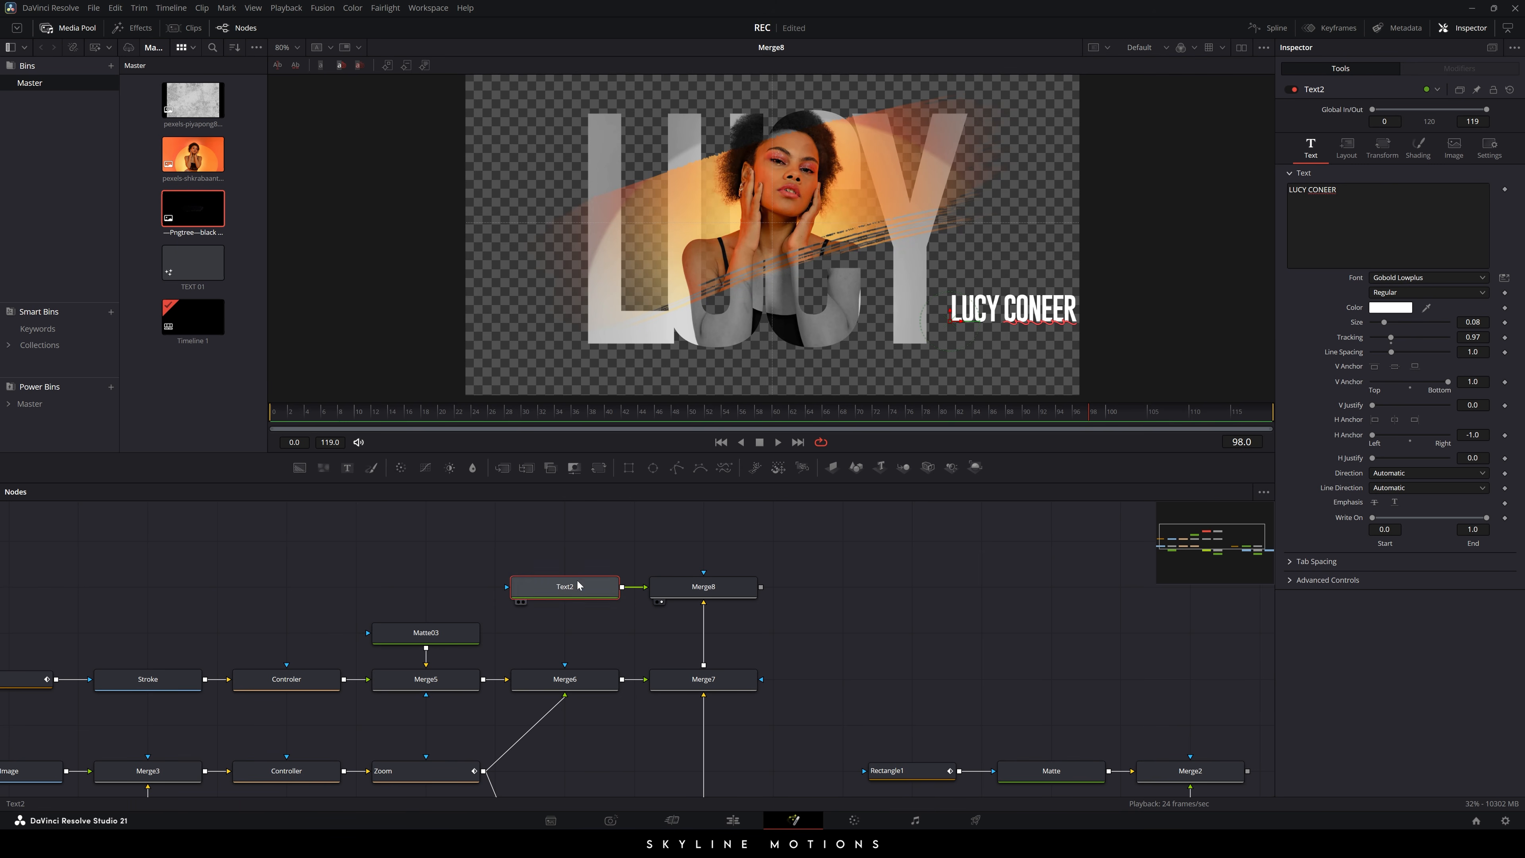
{"action": "left_click", "coordinate": [1391, 310]}
{"action": "left_click_drag", "start_coordinate": [845, 500], "coordinate": [830, 500]}
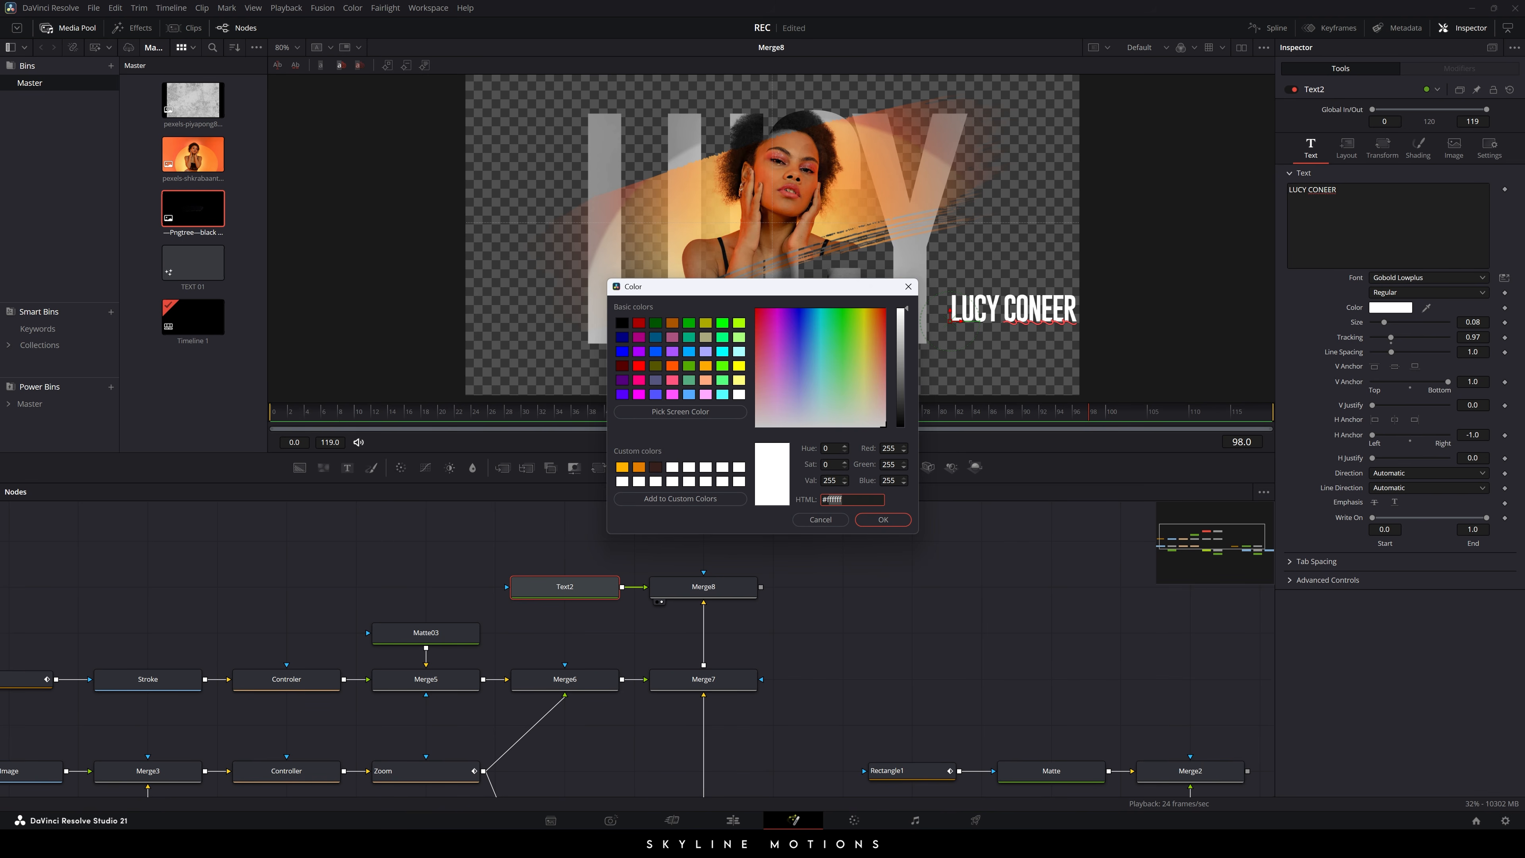
{"action": "key", "text": "BackSpace"}
{"action": "type", "text": "0F"}
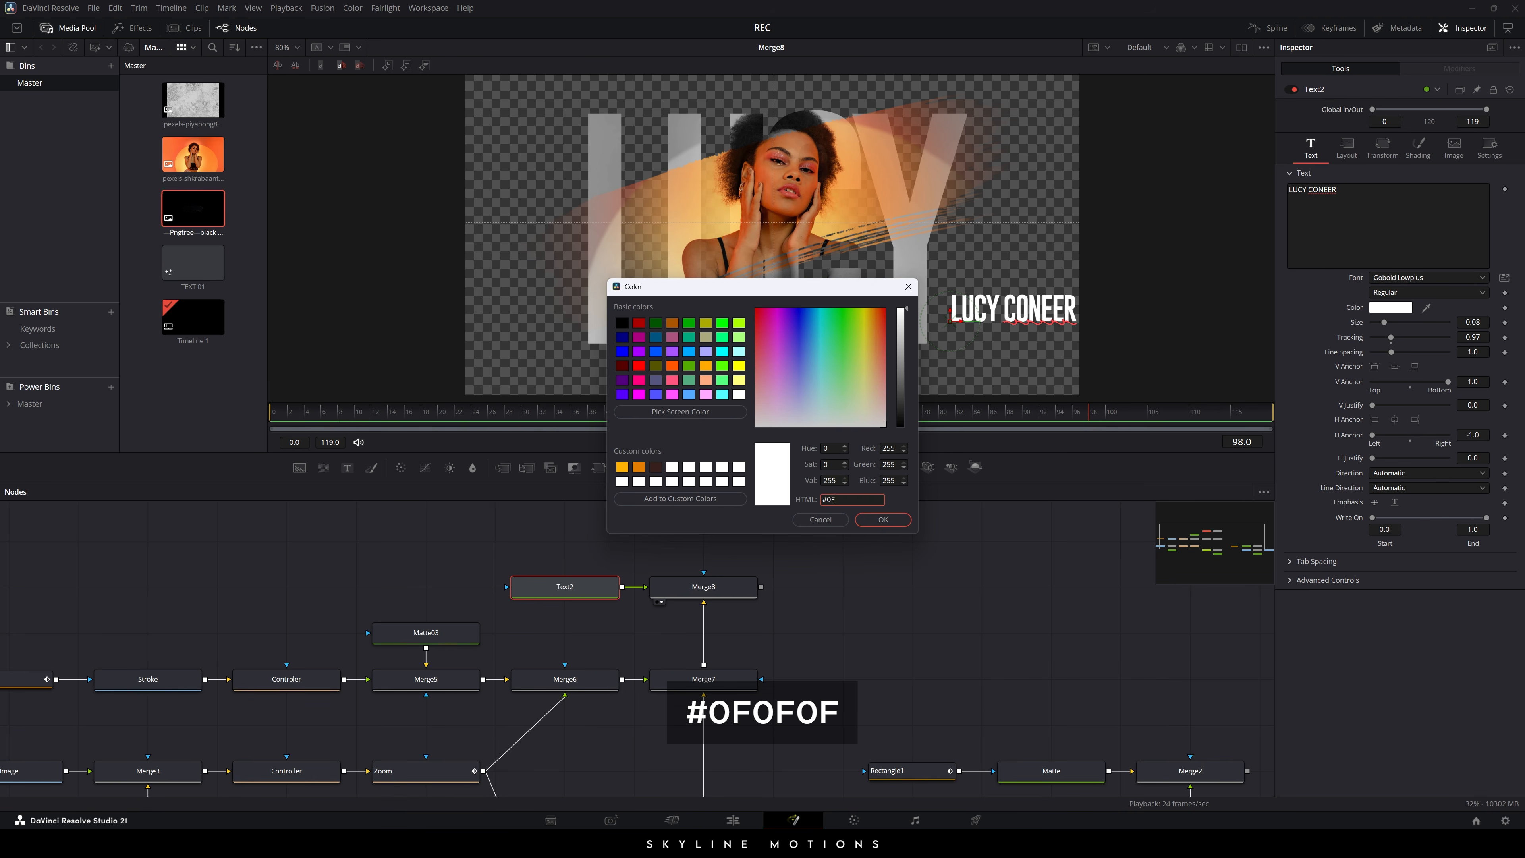
{"action": "type", "text": "0F0F"}
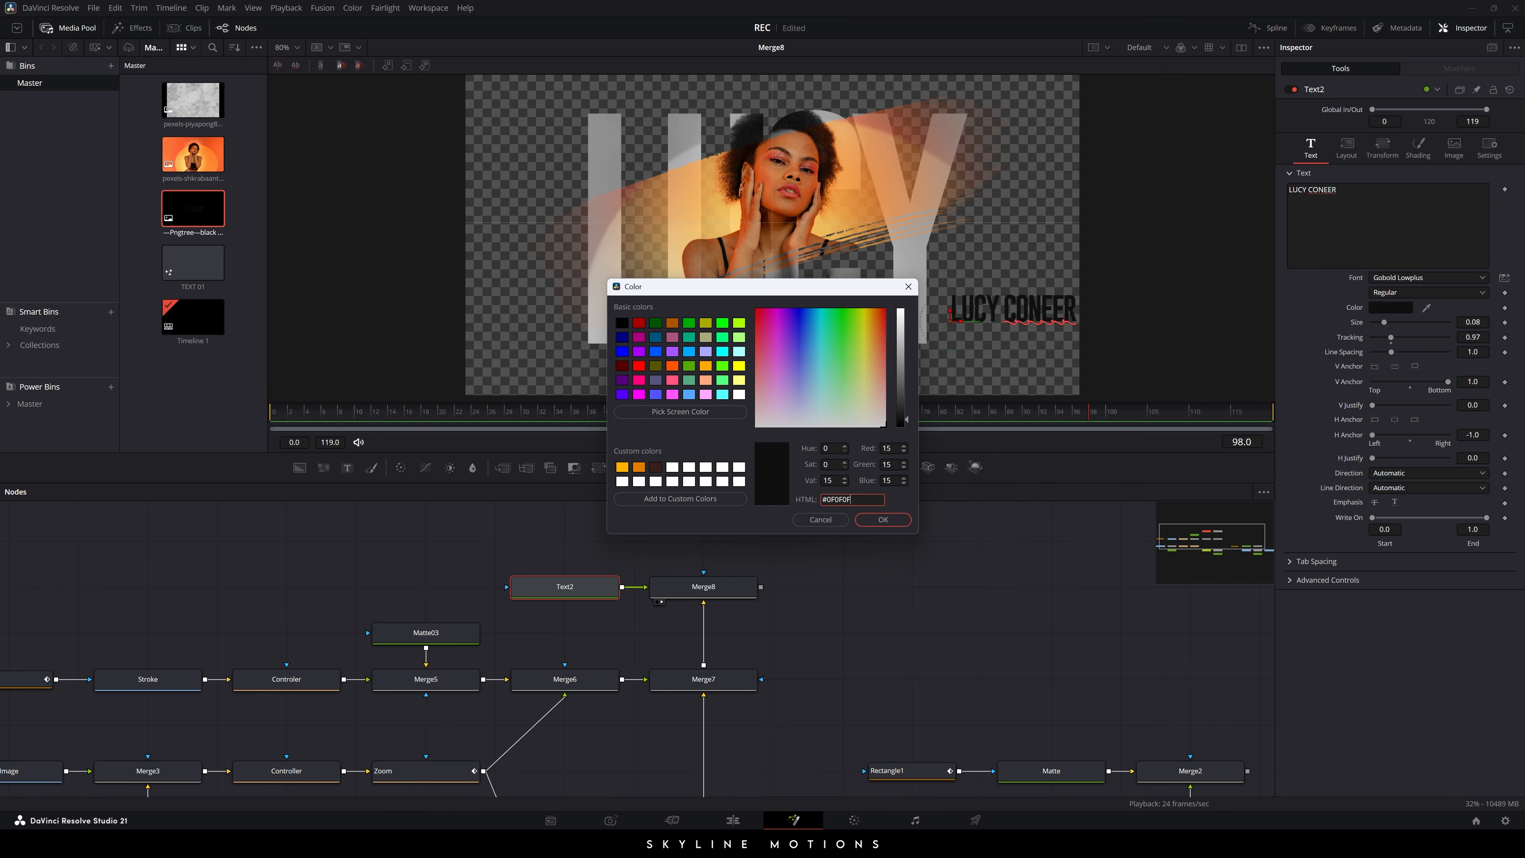
{"action": "left_click", "coordinate": [883, 519]}
{"action": "left_click", "coordinate": [889, 604]}
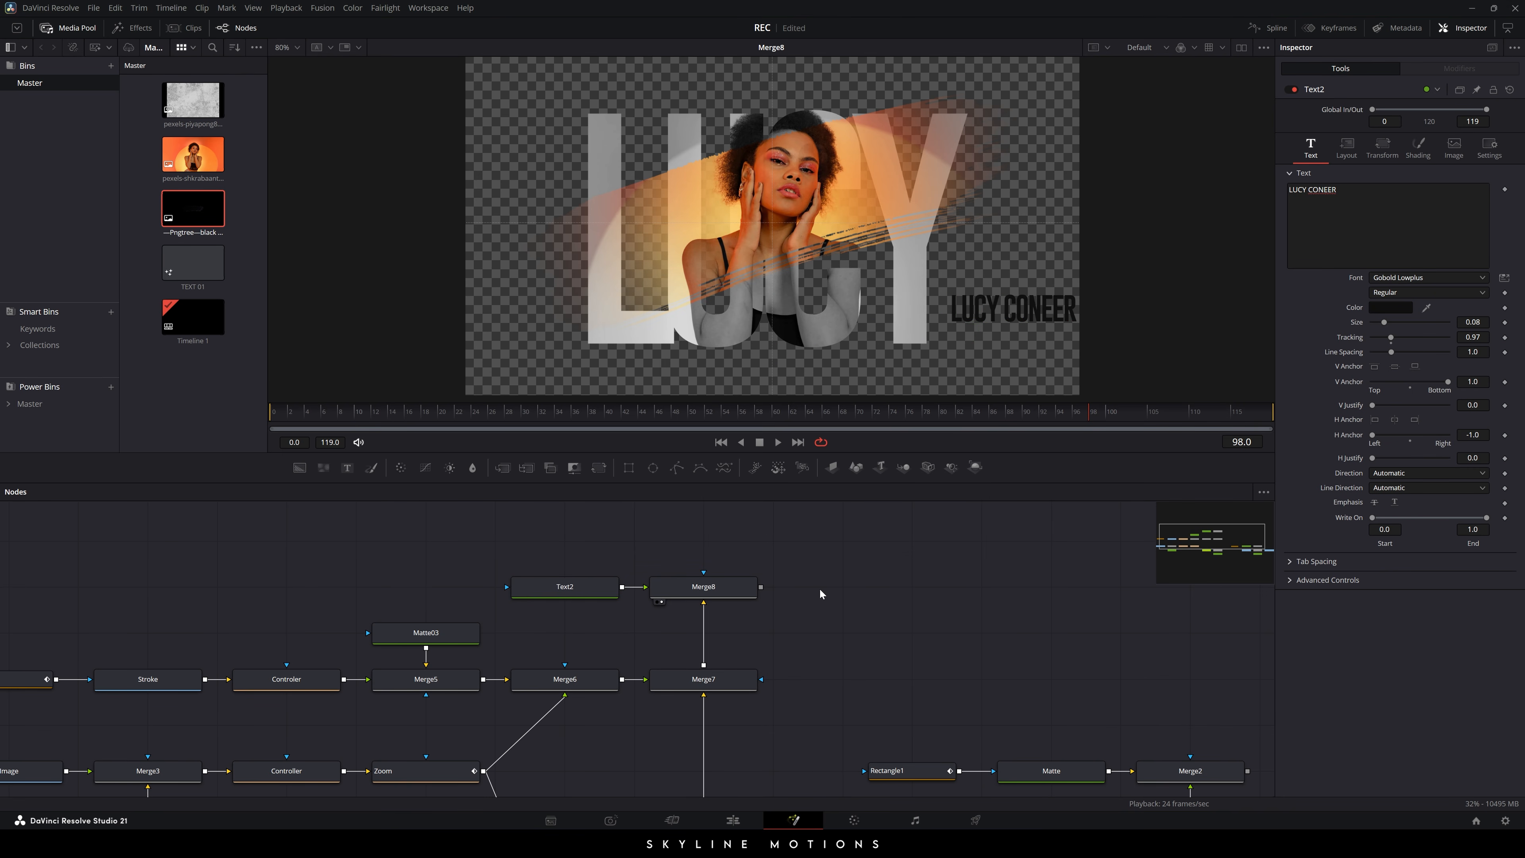
- Add a Transform node after Merge8 and rename it Slide
{"action": "left_click", "coordinate": [716, 592]}
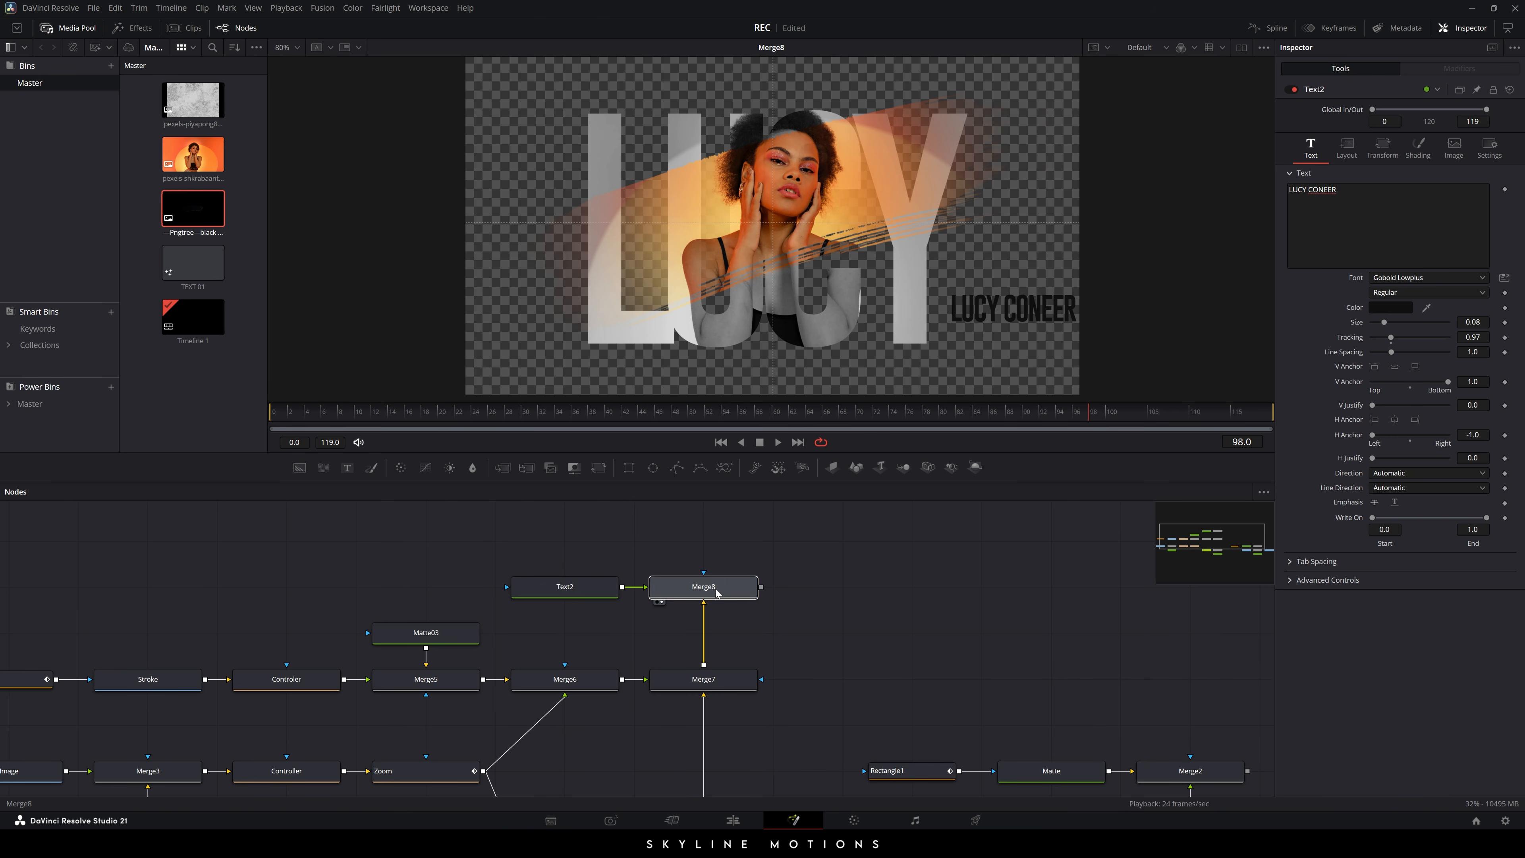
{"action": "left_click", "coordinate": [596, 475]}
{"action": "key", "text": "F2"}
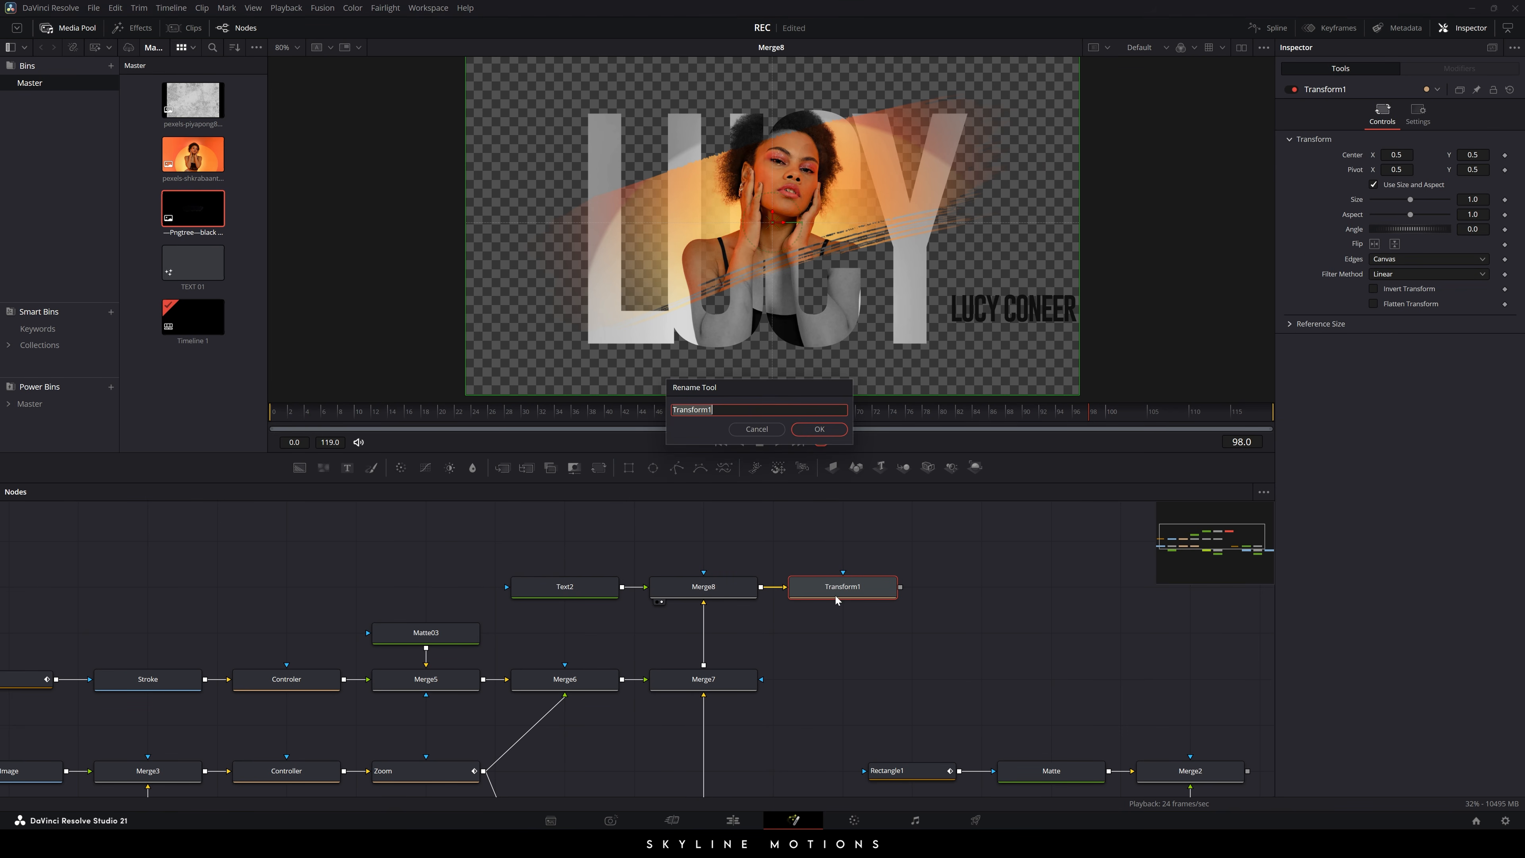
{"action": "type", "text": "Slide"}
{"action": "key", "text": "Return"}
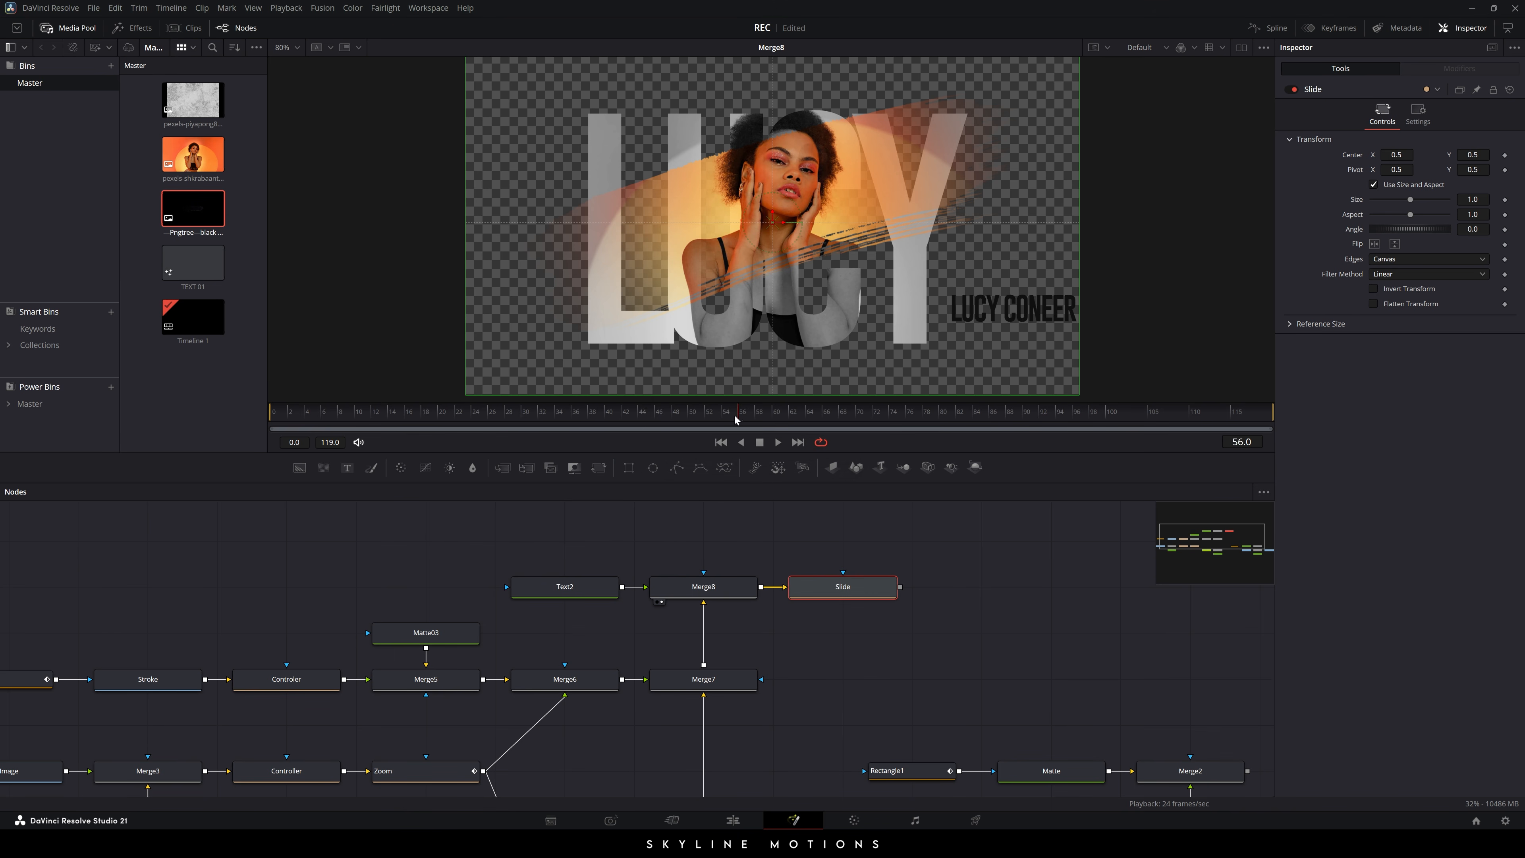
- Scrub the preview forward toward frame 84, where the LUCY title is finished
{"action": "left_click", "coordinate": [857, 415]}
{"action": "left_click", "coordinate": [938, 417]}
{"action": "left_click_drag", "start_coordinate": [935, 420], "coordinate": [972, 427]}
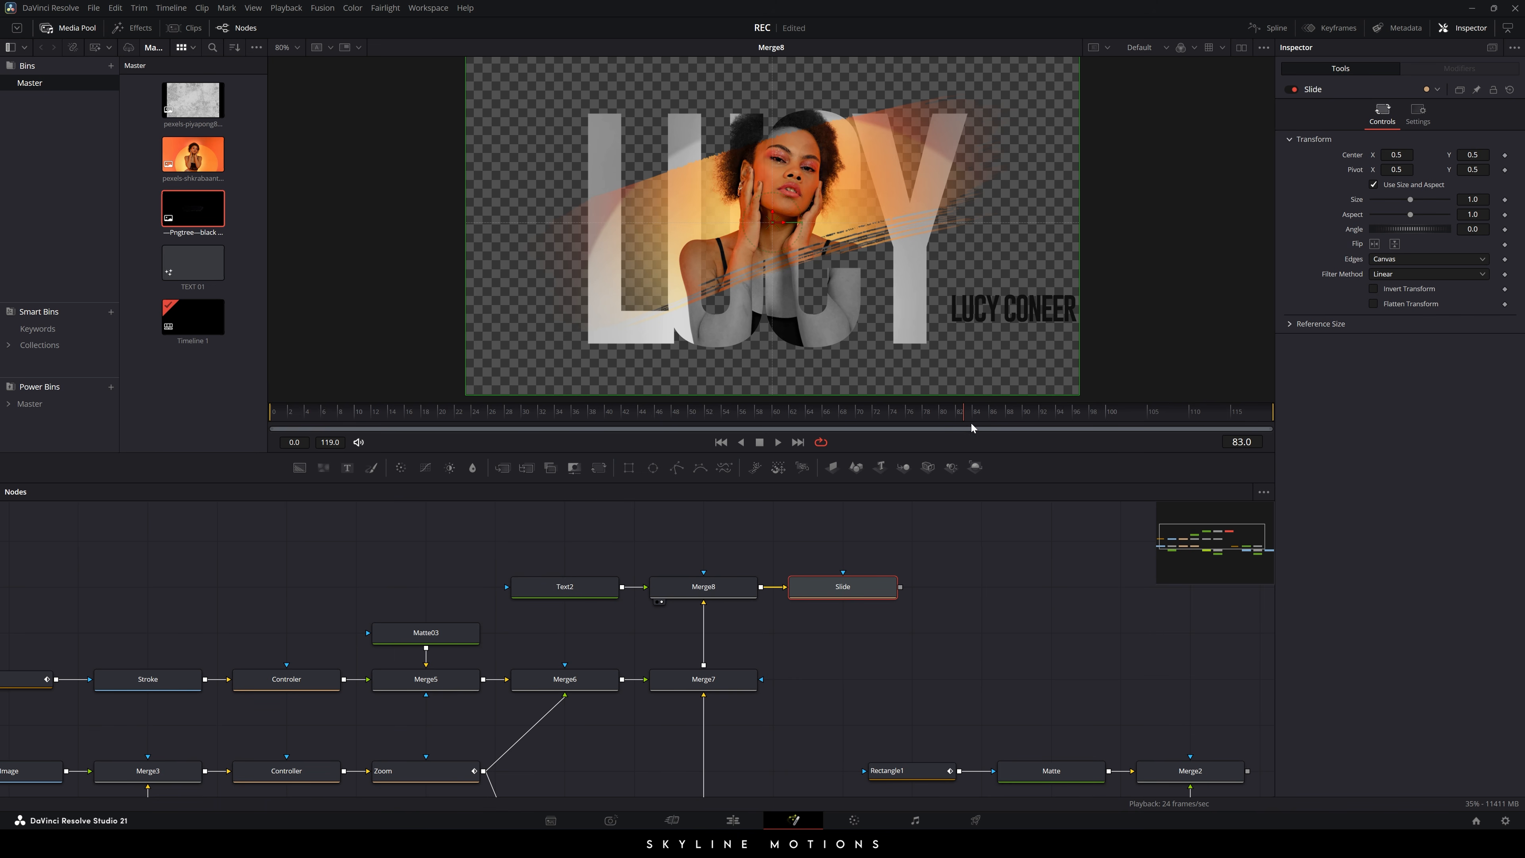
- Animate the Slide node's Center and shift Center X left at frame 48
{"action": "right_click", "coordinate": [1350, 156]}
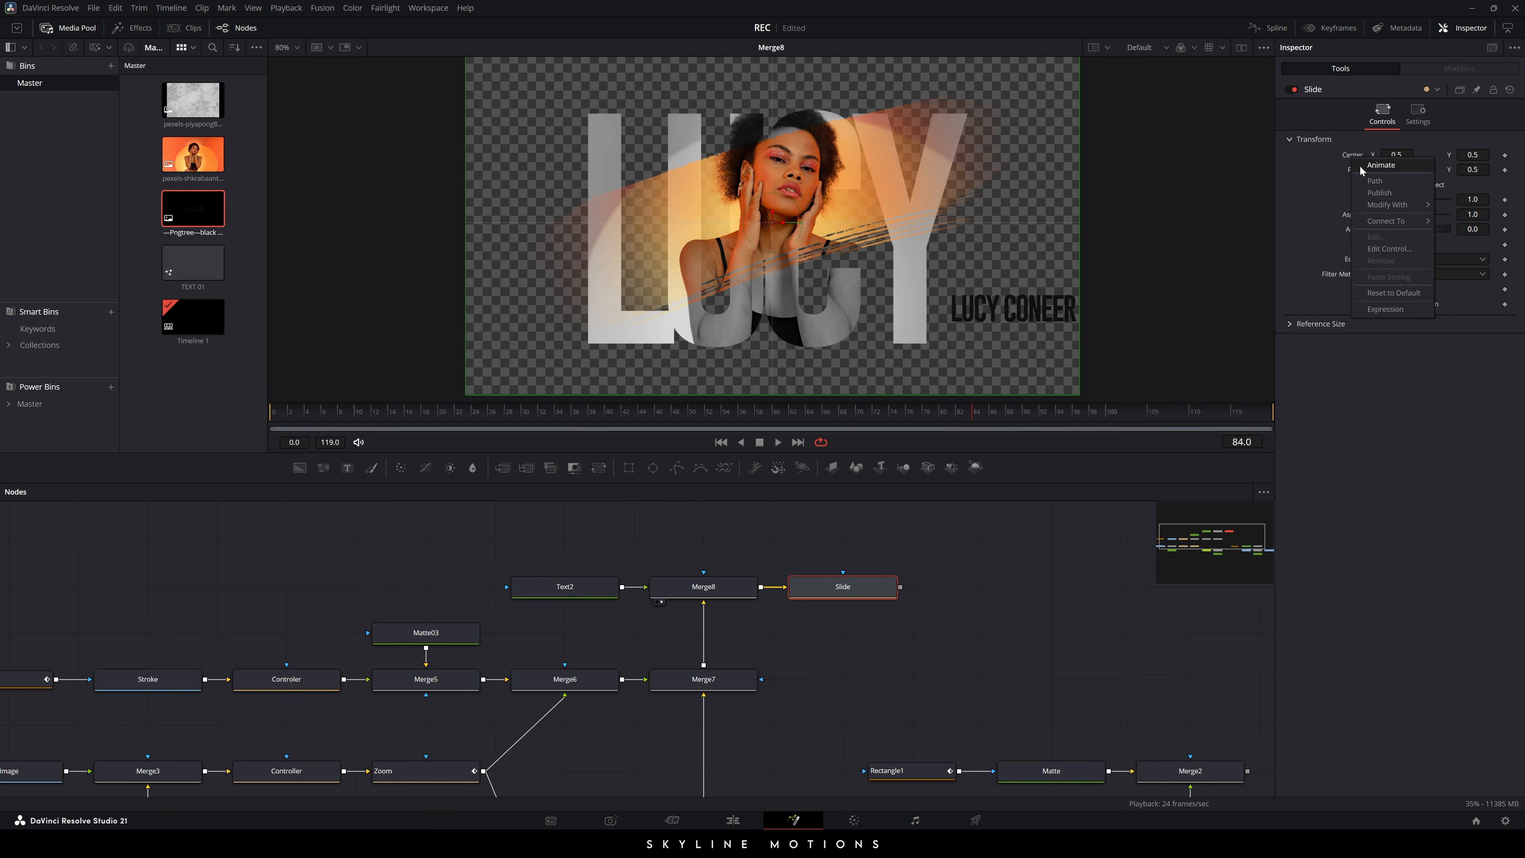
{"action": "left_click", "coordinate": [1359, 164]}
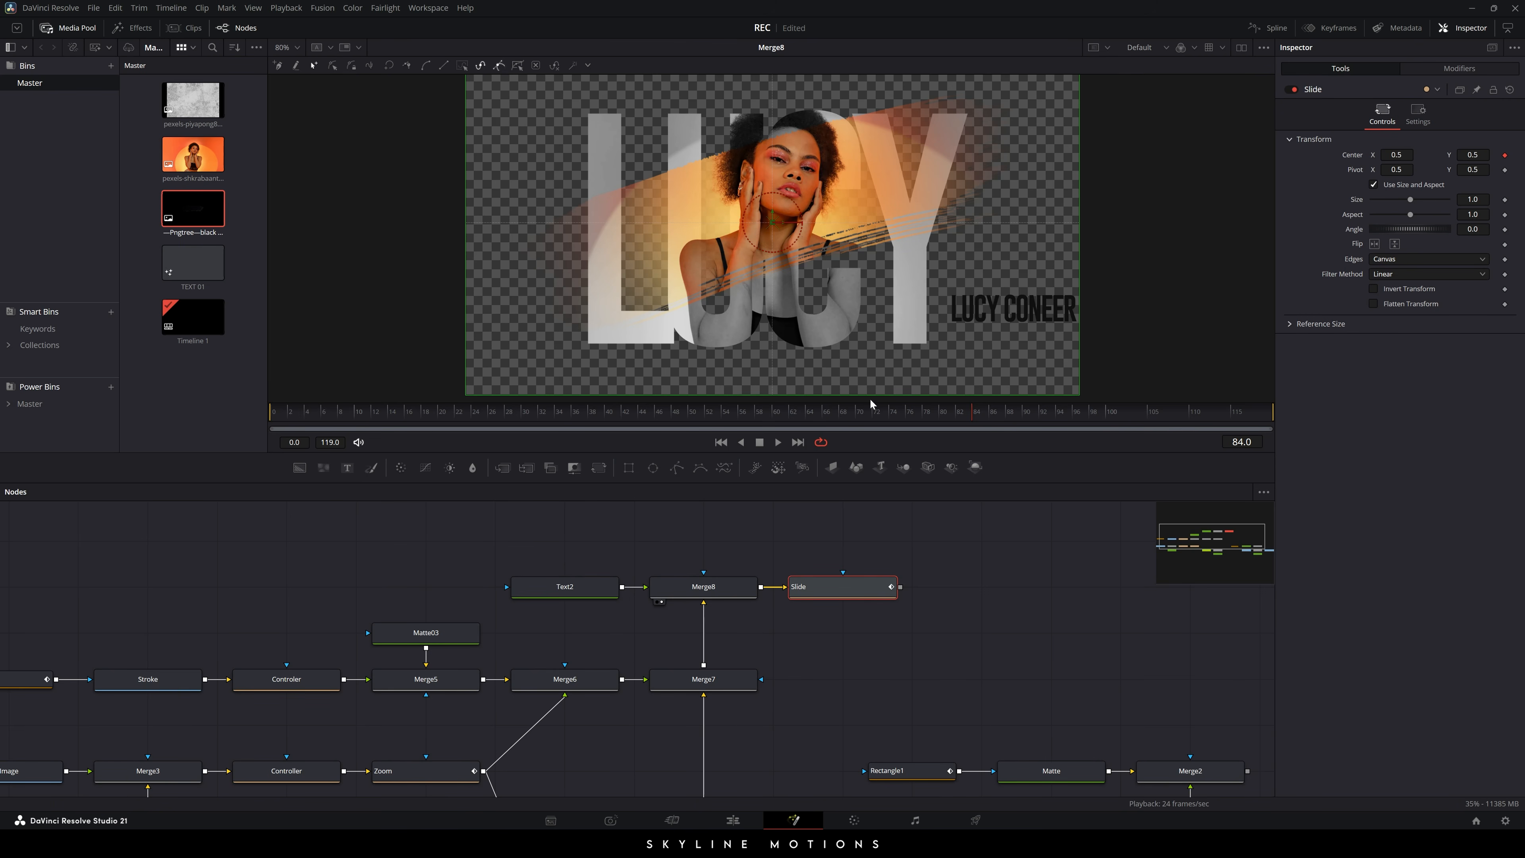
{"action": "left_click_drag", "start_coordinate": [944, 415], "coordinate": [674, 415]}
{"action": "left_click_drag", "start_coordinate": [1405, 157], "coordinate": [1375, 158]}
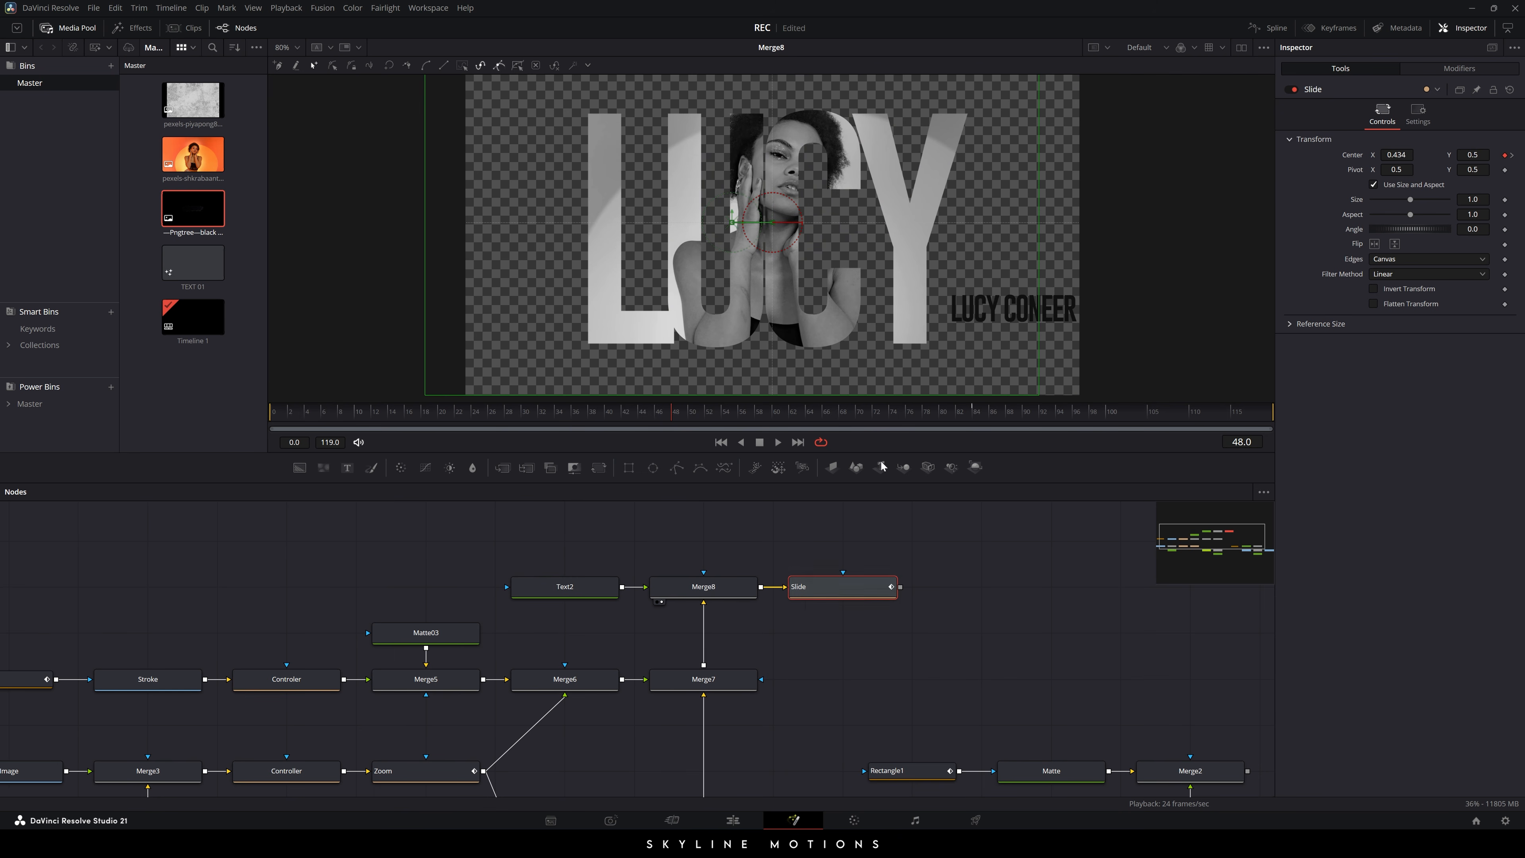
{"action": "key", "text": "1"}
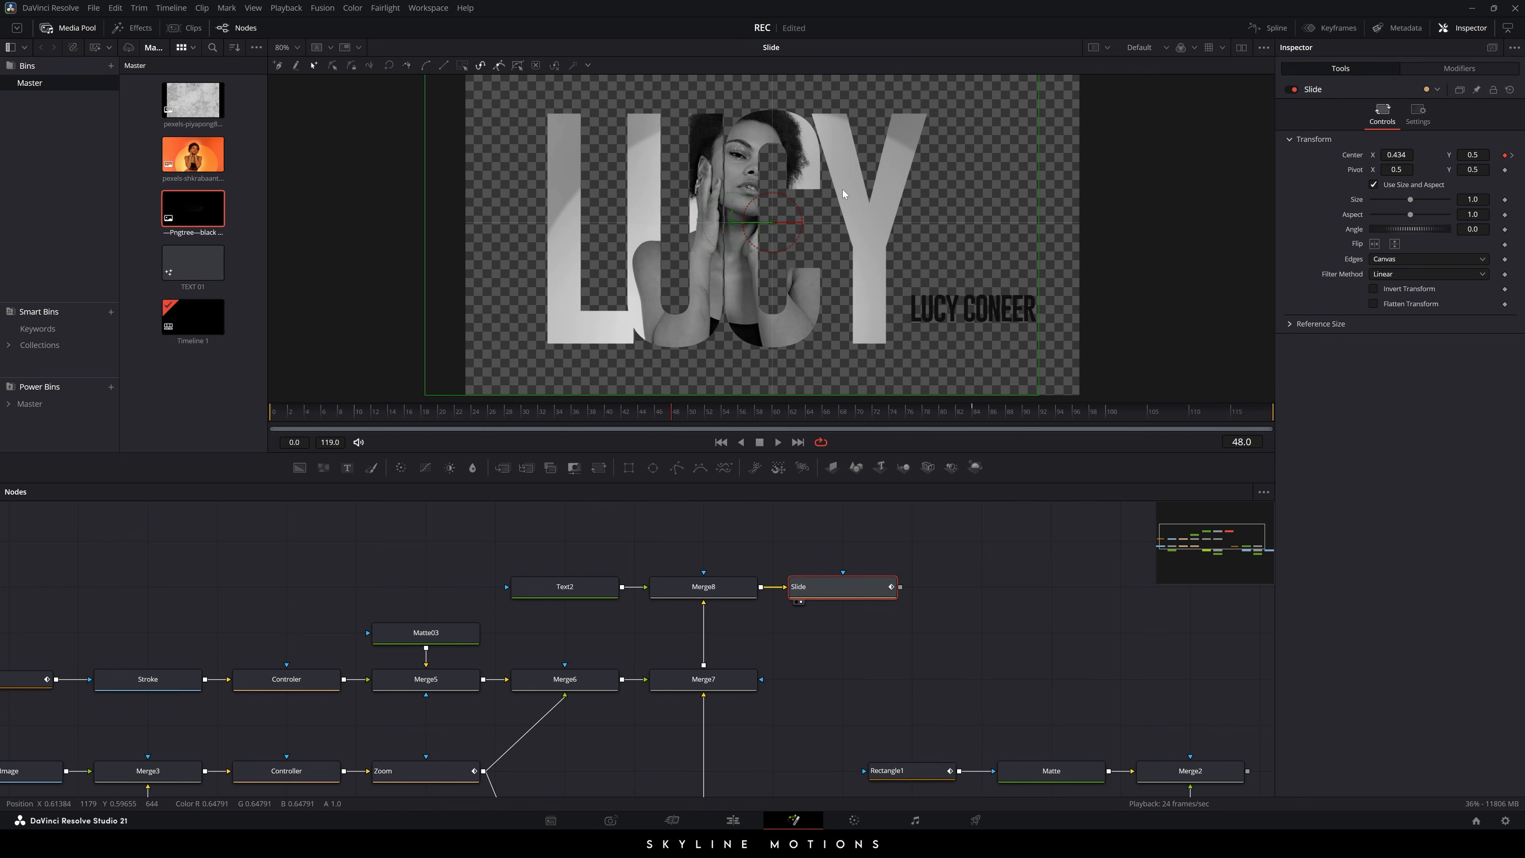
{"action": "left_click_drag", "start_coordinate": [1395, 156], "coordinate": [1382, 155]}
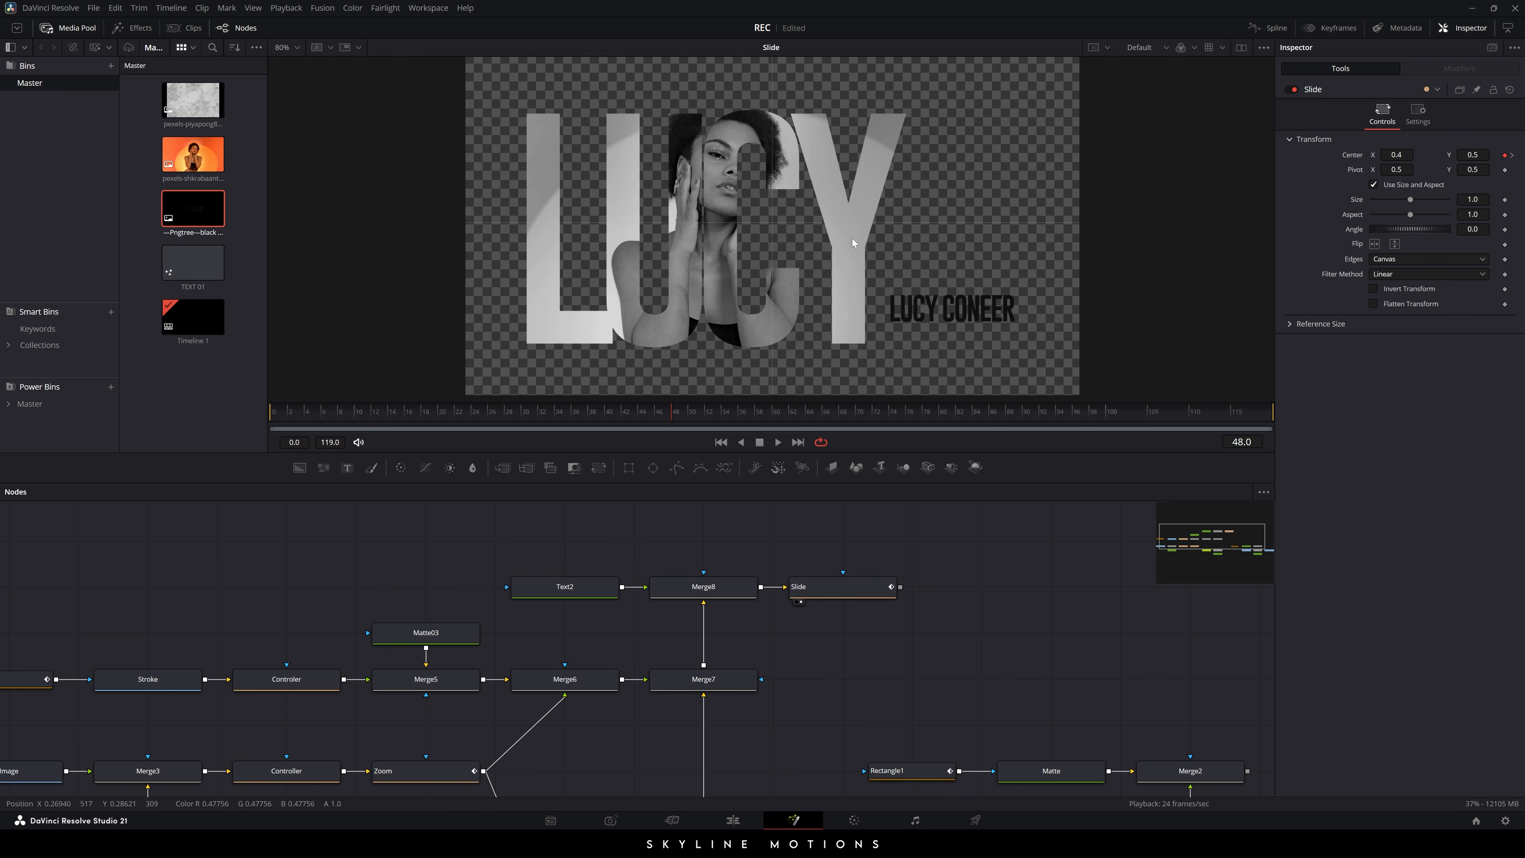
- Play and scrub the Slide animation to check the motion up to frame 81
{"action": "left_click", "coordinate": [852, 587]}
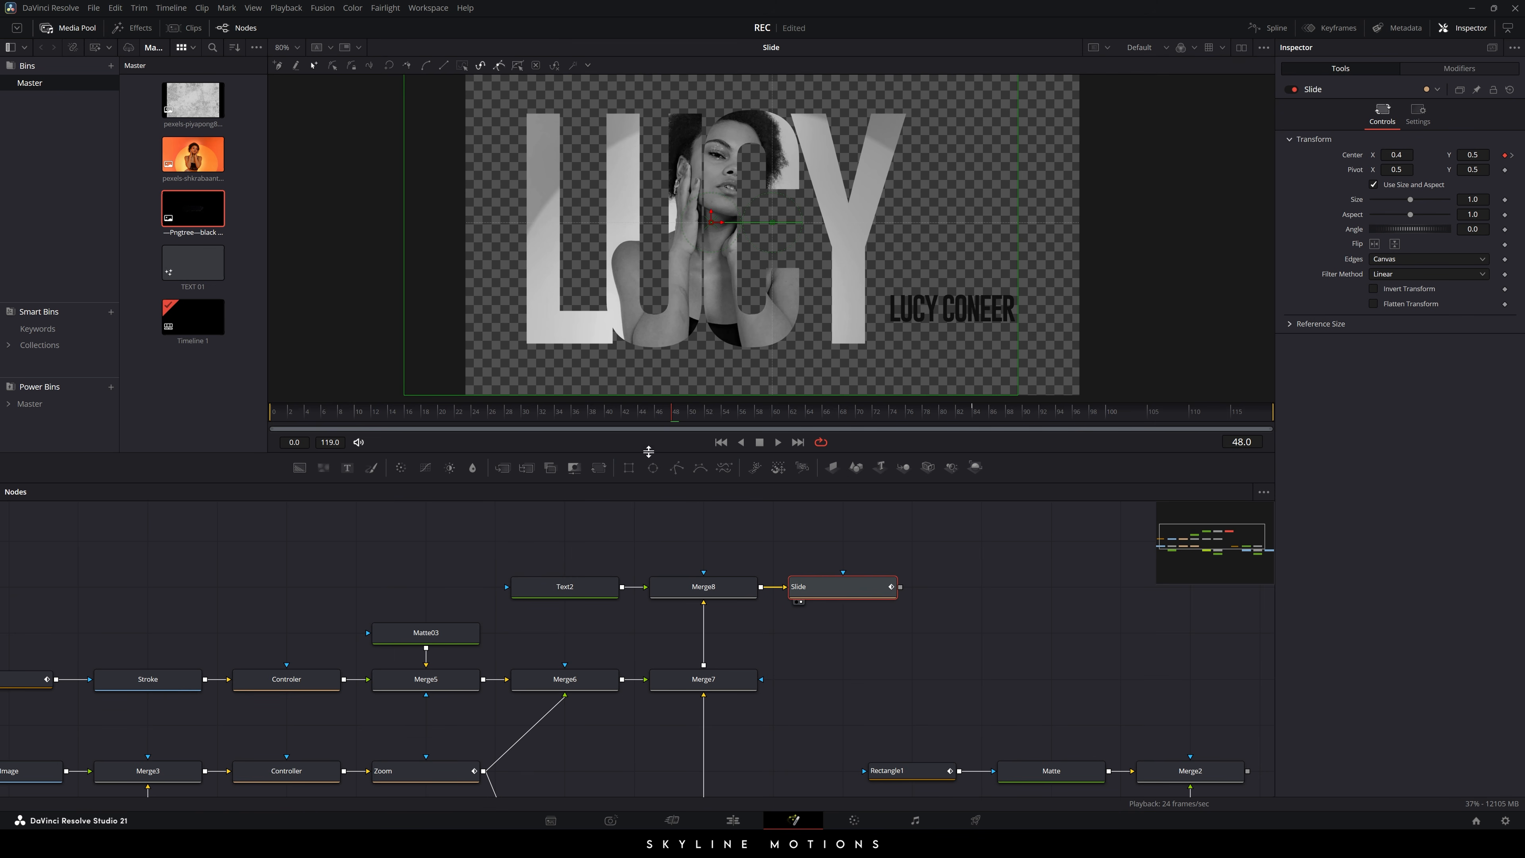
{"action": "key", "text": "space"}
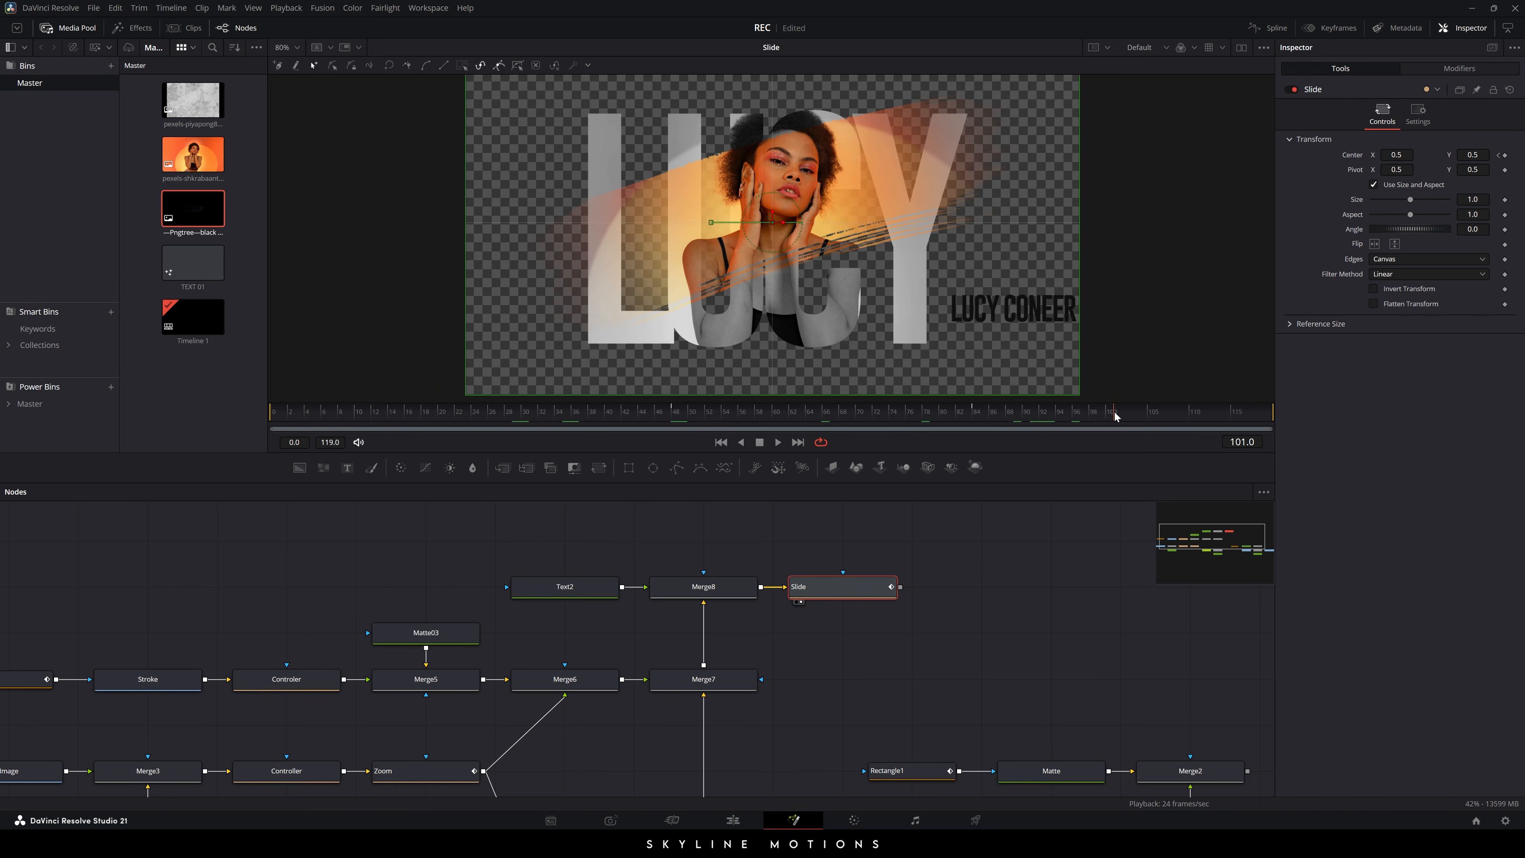
{"action": "left_click_drag", "start_coordinate": [704, 408], "coordinate": [873, 414]}
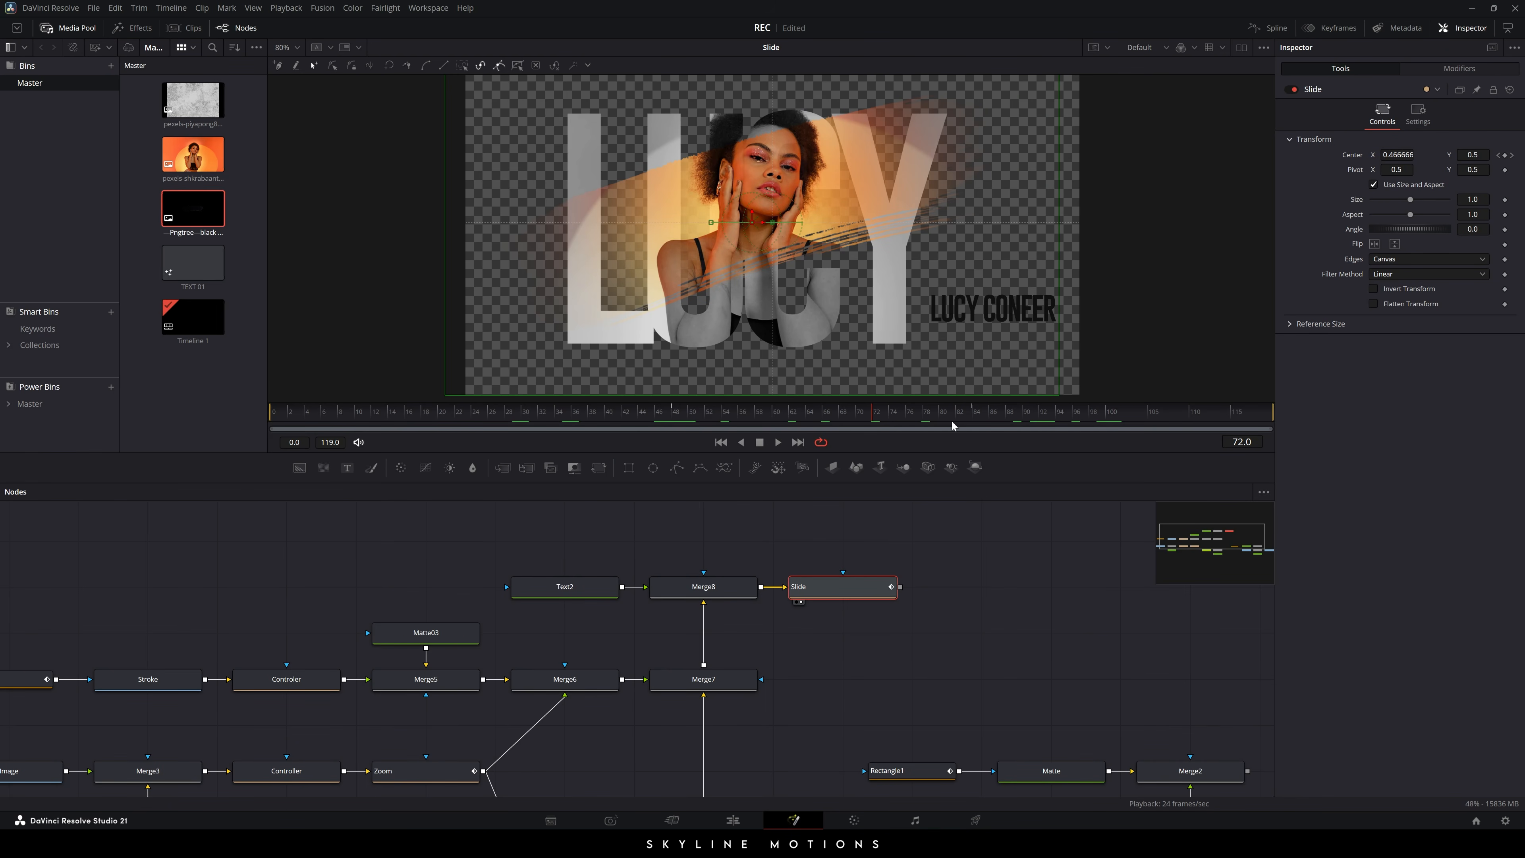
{"action": "left_click_drag", "start_coordinate": [836, 416], "coordinate": [673, 420]}
- Set Slide's Center X to 0.5 at frame 48 and 0.4 at frame 84
{"action": "left_click", "coordinate": [1399, 154]}
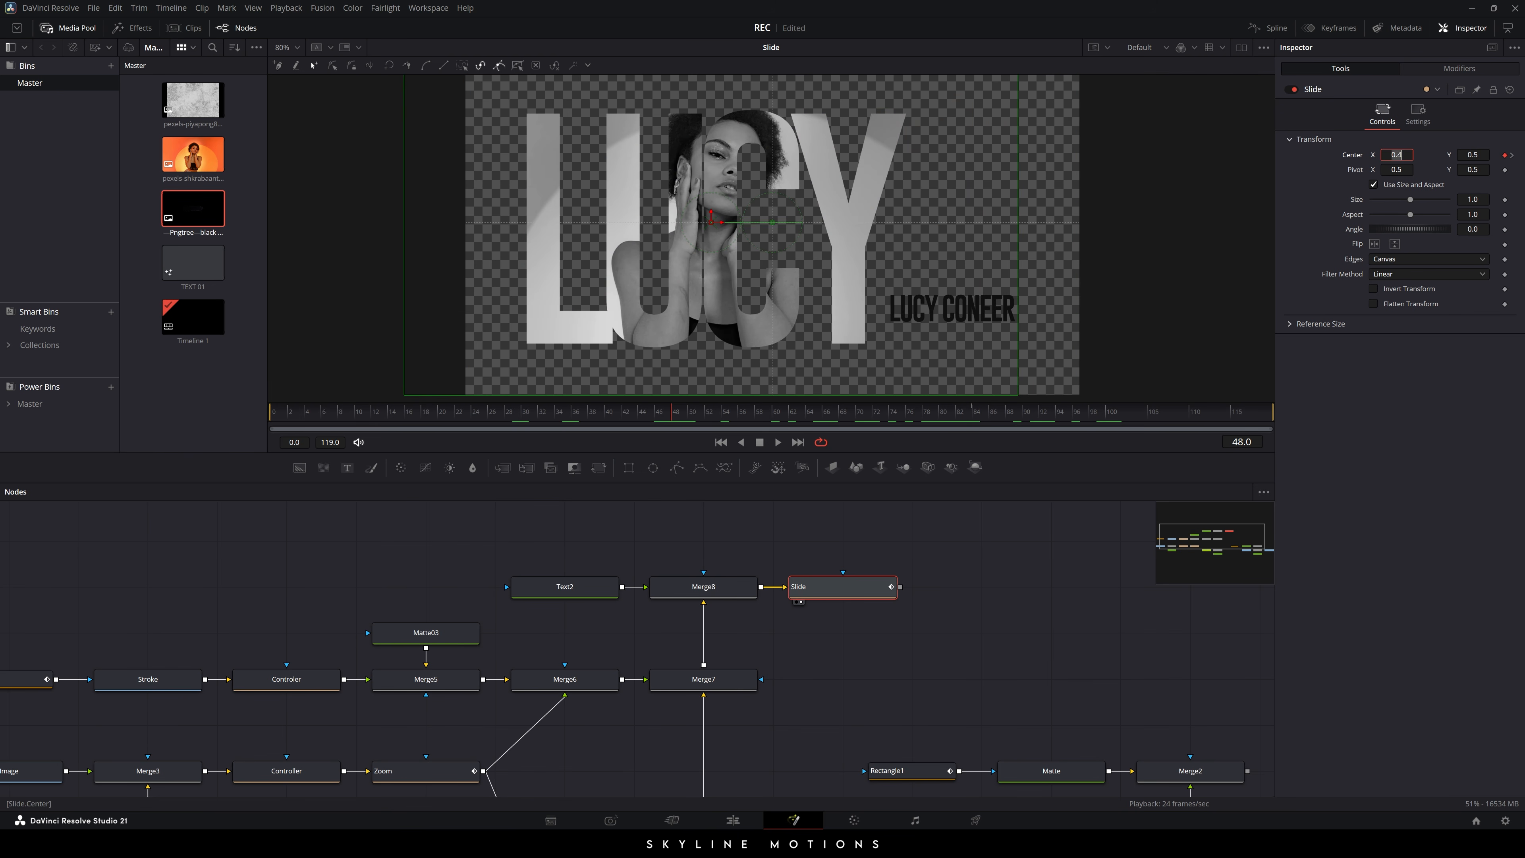
{"action": "type", "text": "0.5"}
{"action": "key", "text": "Tab"}
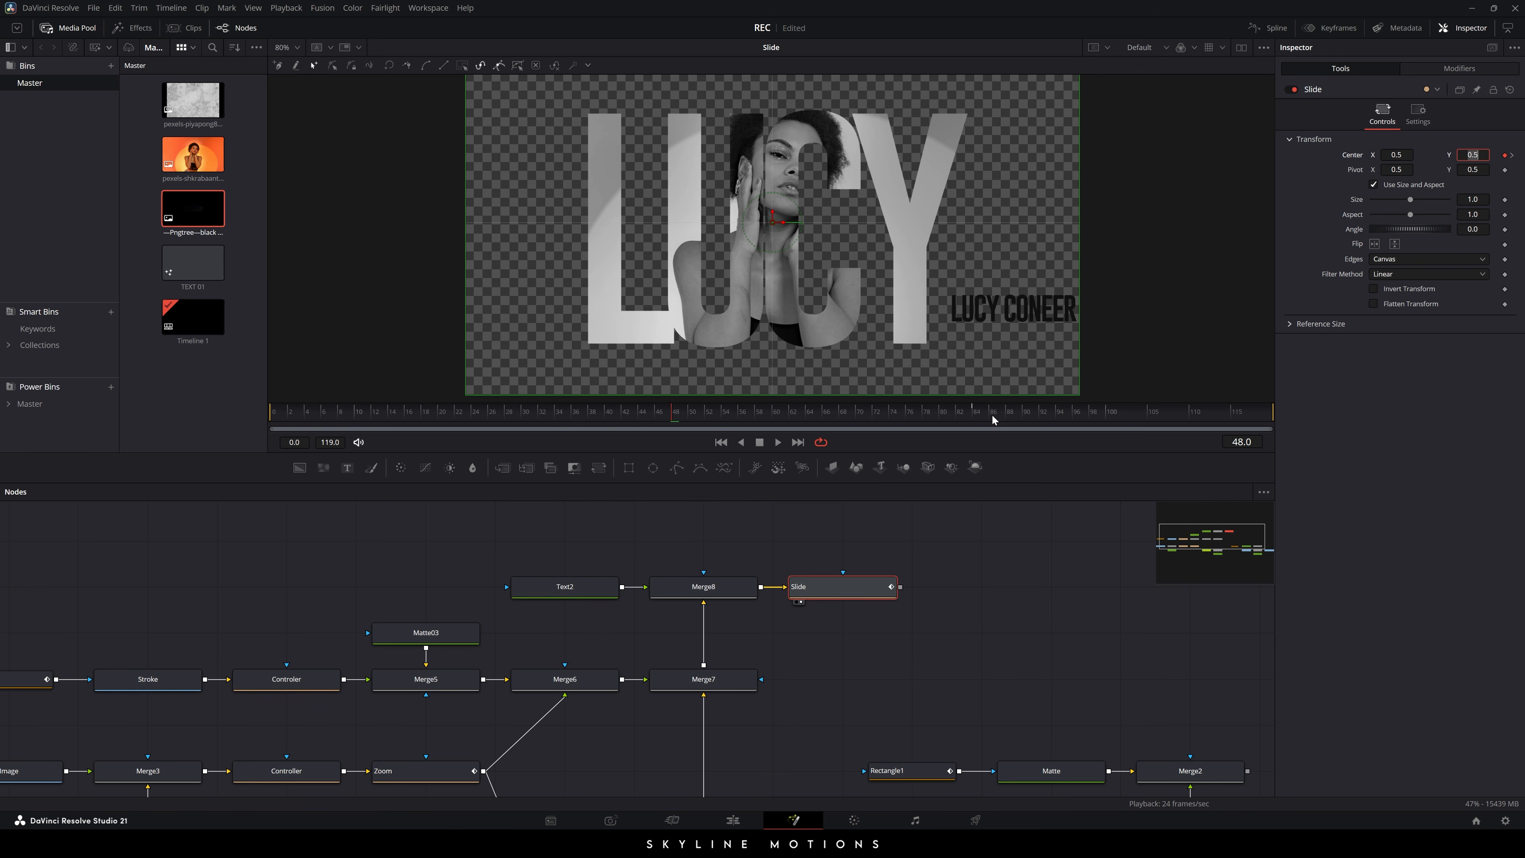
{"action": "left_click", "coordinate": [976, 414]}
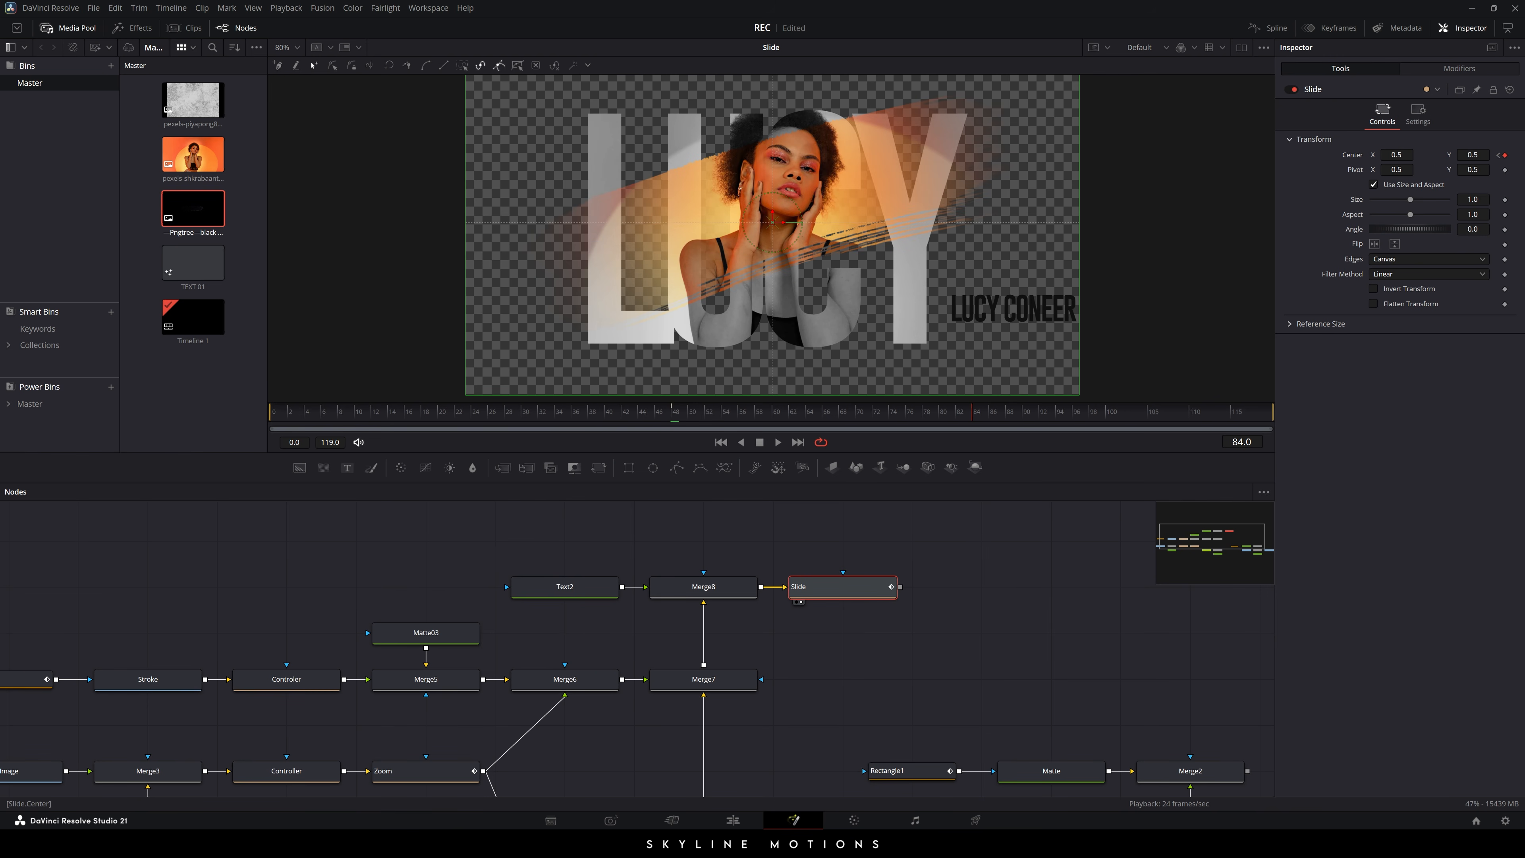
{"action": "left_click", "coordinate": [1411, 154]}
{"action": "type", "text": "0.4"}
{"action": "key", "text": "Return"}
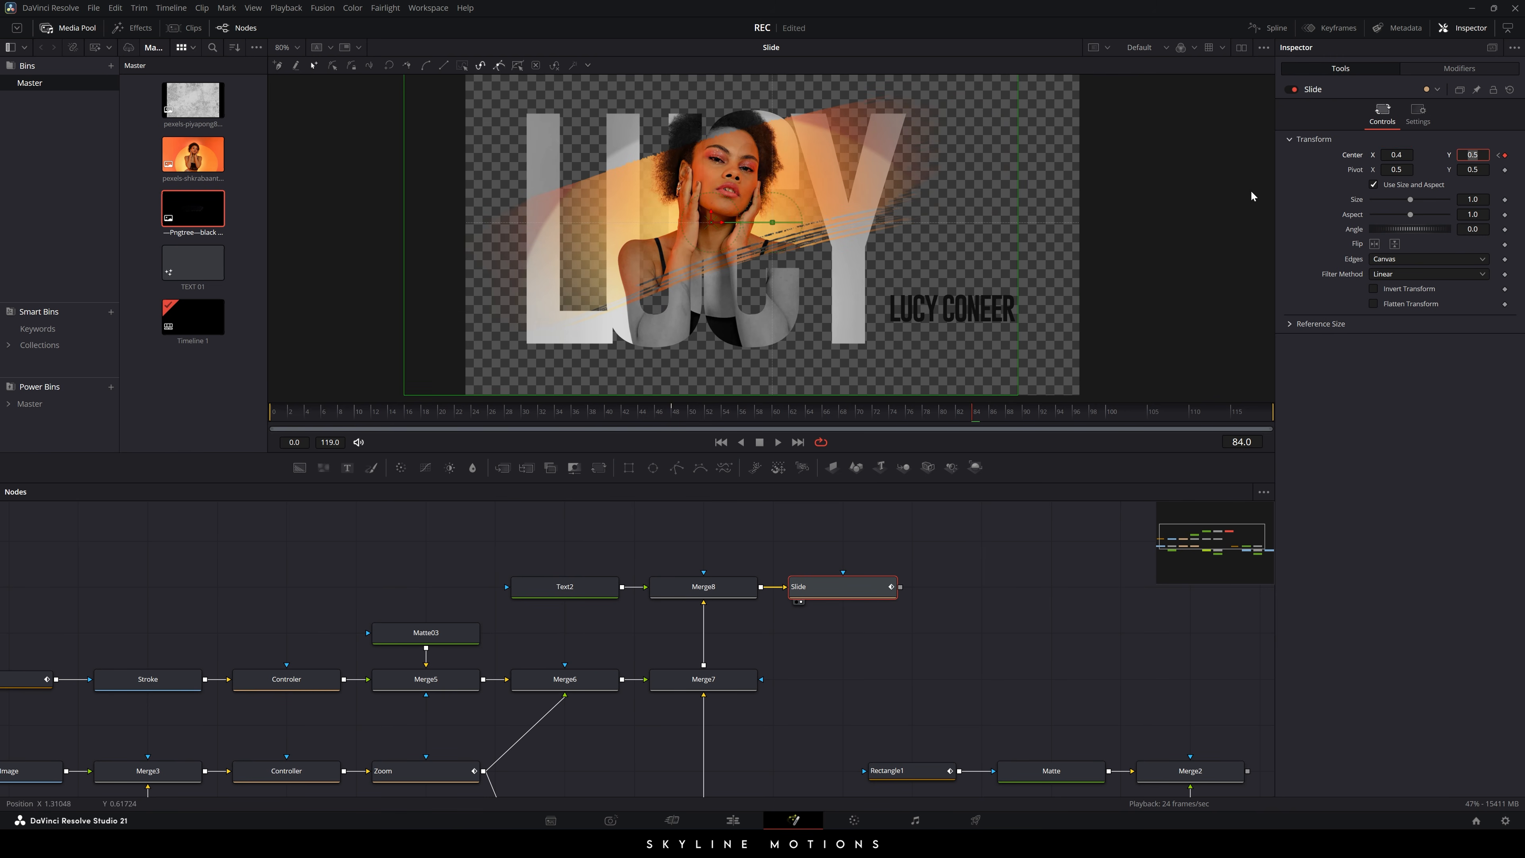
- Review the slide from frame 40 to 95, then bring up the enlarged Spline editor
{"action": "left_click", "coordinate": [824, 519]}
{"action": "left_click_drag", "start_coordinate": [672, 416], "coordinate": [1106, 411]}
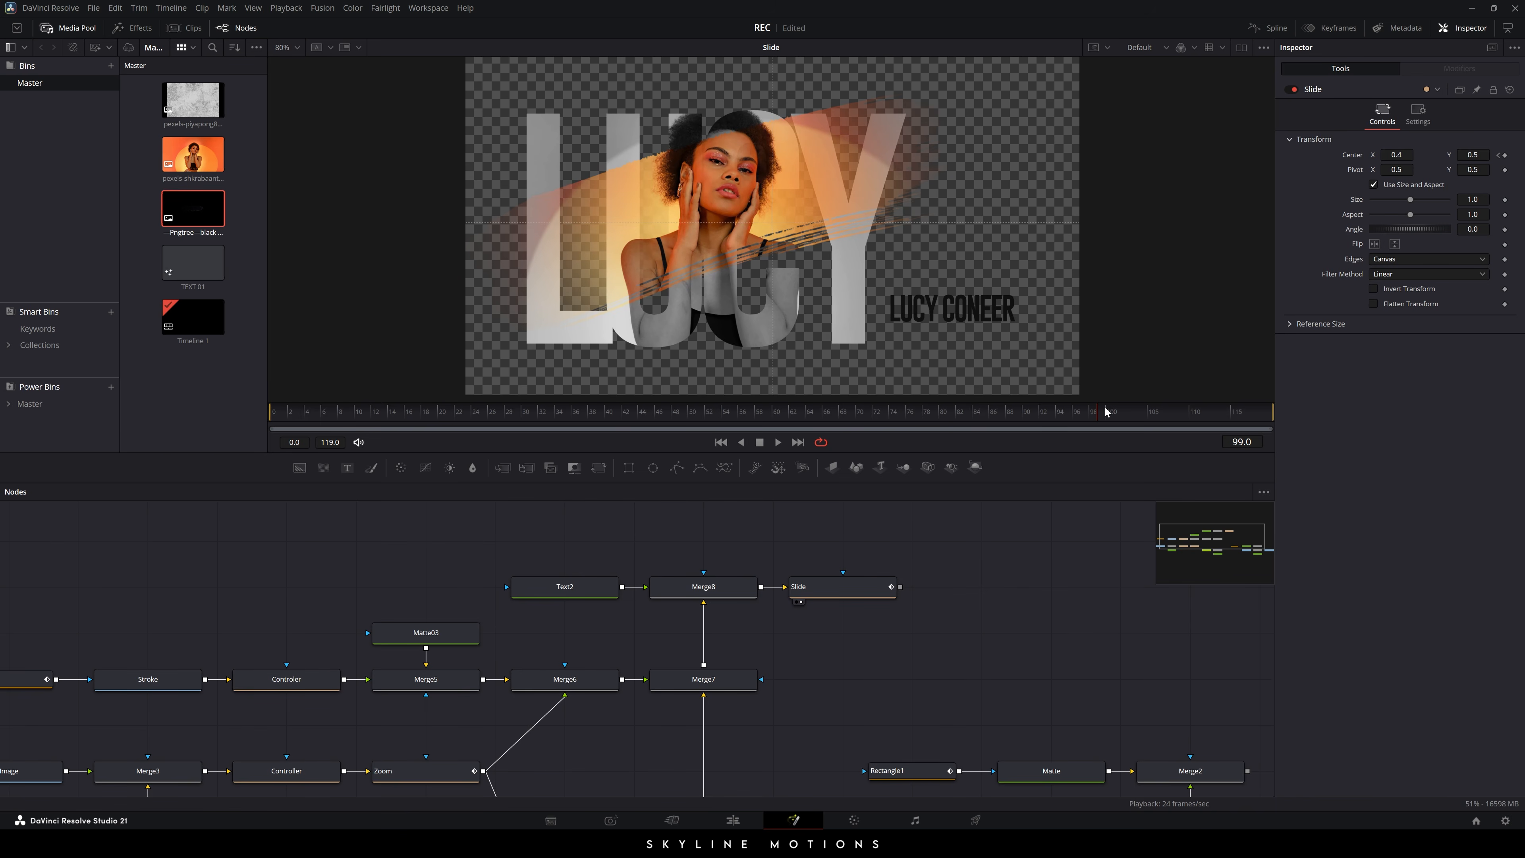
{"action": "left_click", "coordinate": [1273, 28]}
{"action": "key", "text": "F4"}
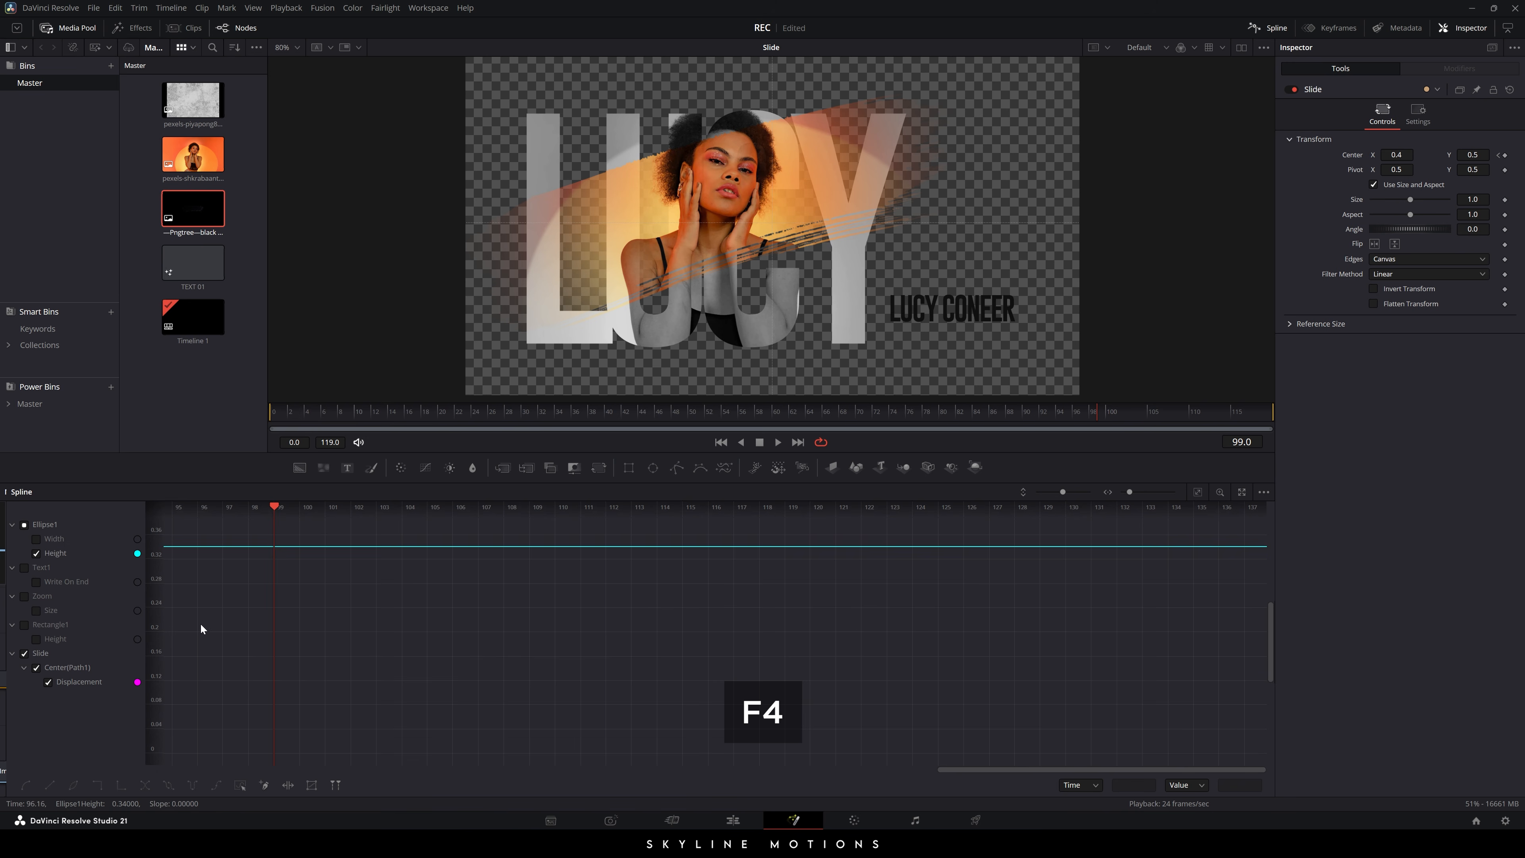
- Smooth both Displacement keyframes and stretch the ease so the slide settles gently
{"action": "left_click", "coordinate": [36, 553]}
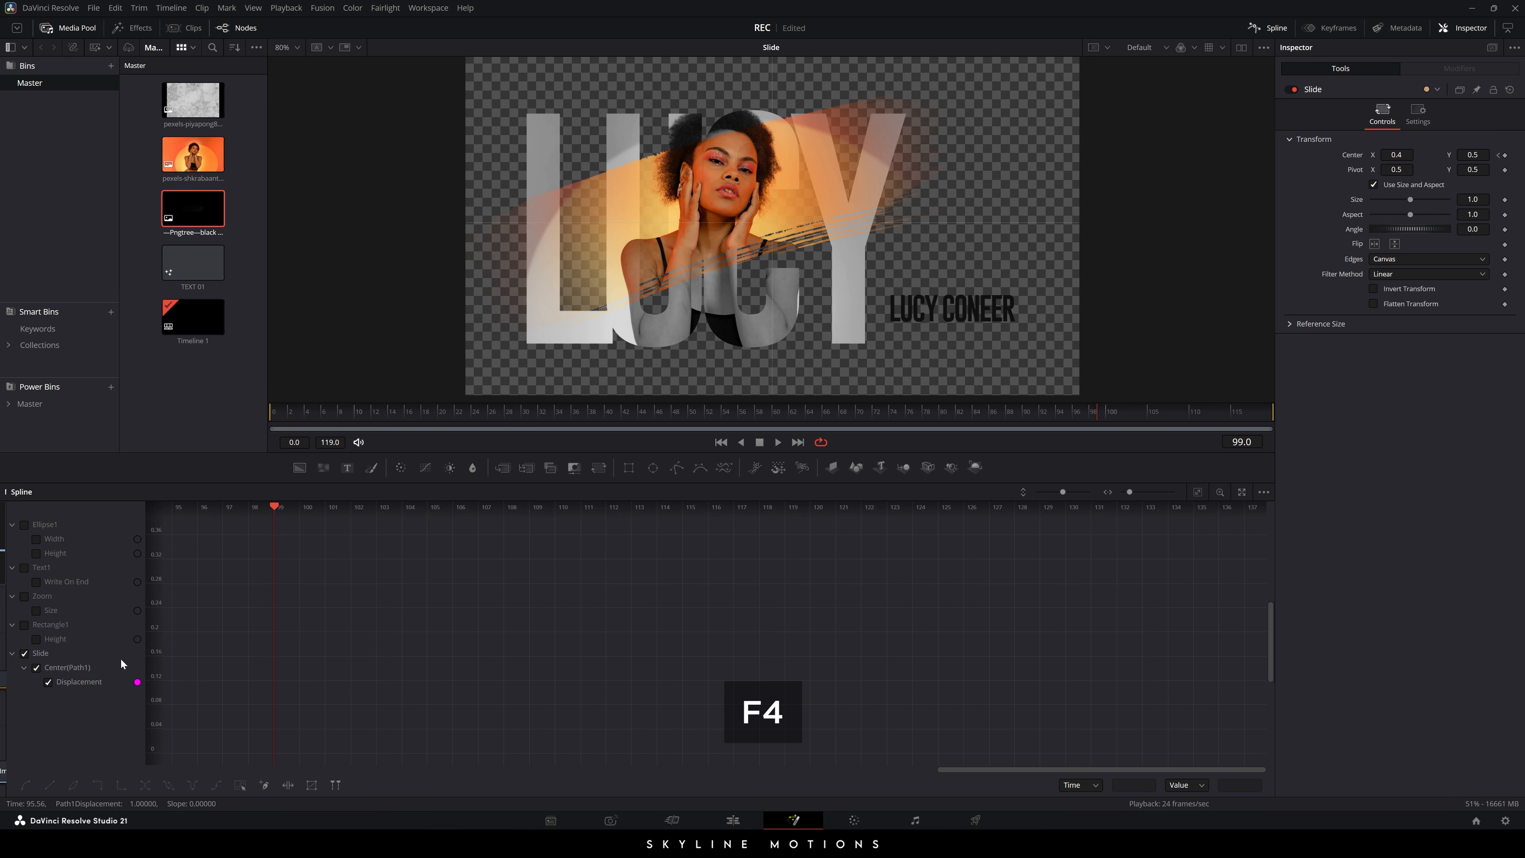
{"action": "left_click", "coordinate": [1197, 491]}
{"action": "left_click_drag", "start_coordinate": [1196, 533], "coordinate": [232, 763]}
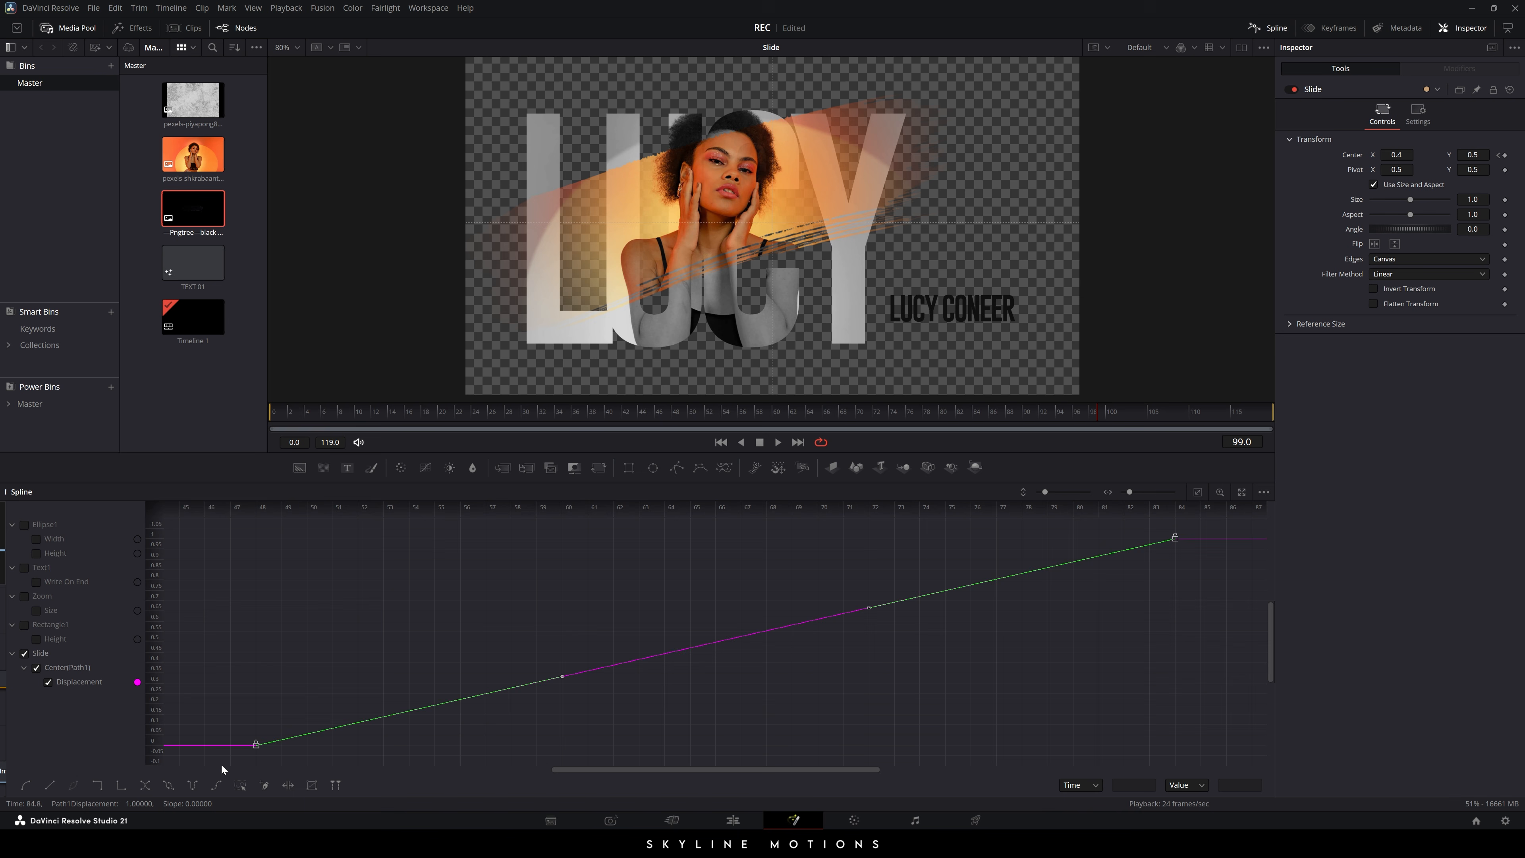
{"action": "key", "text": "s"}
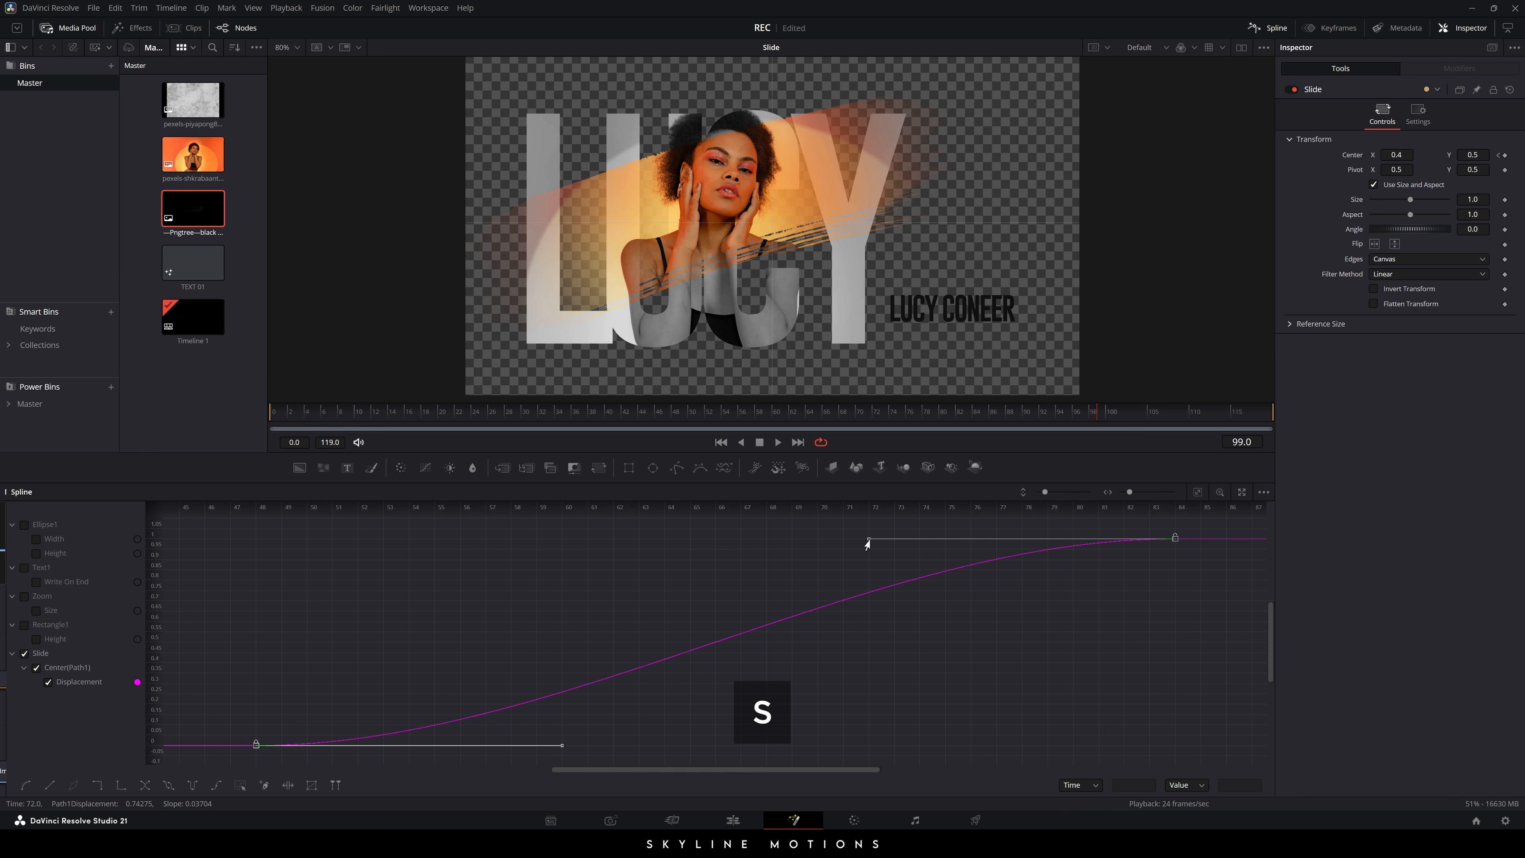
{"action": "left_click_drag", "start_coordinate": [868, 540], "coordinate": [255, 545]}
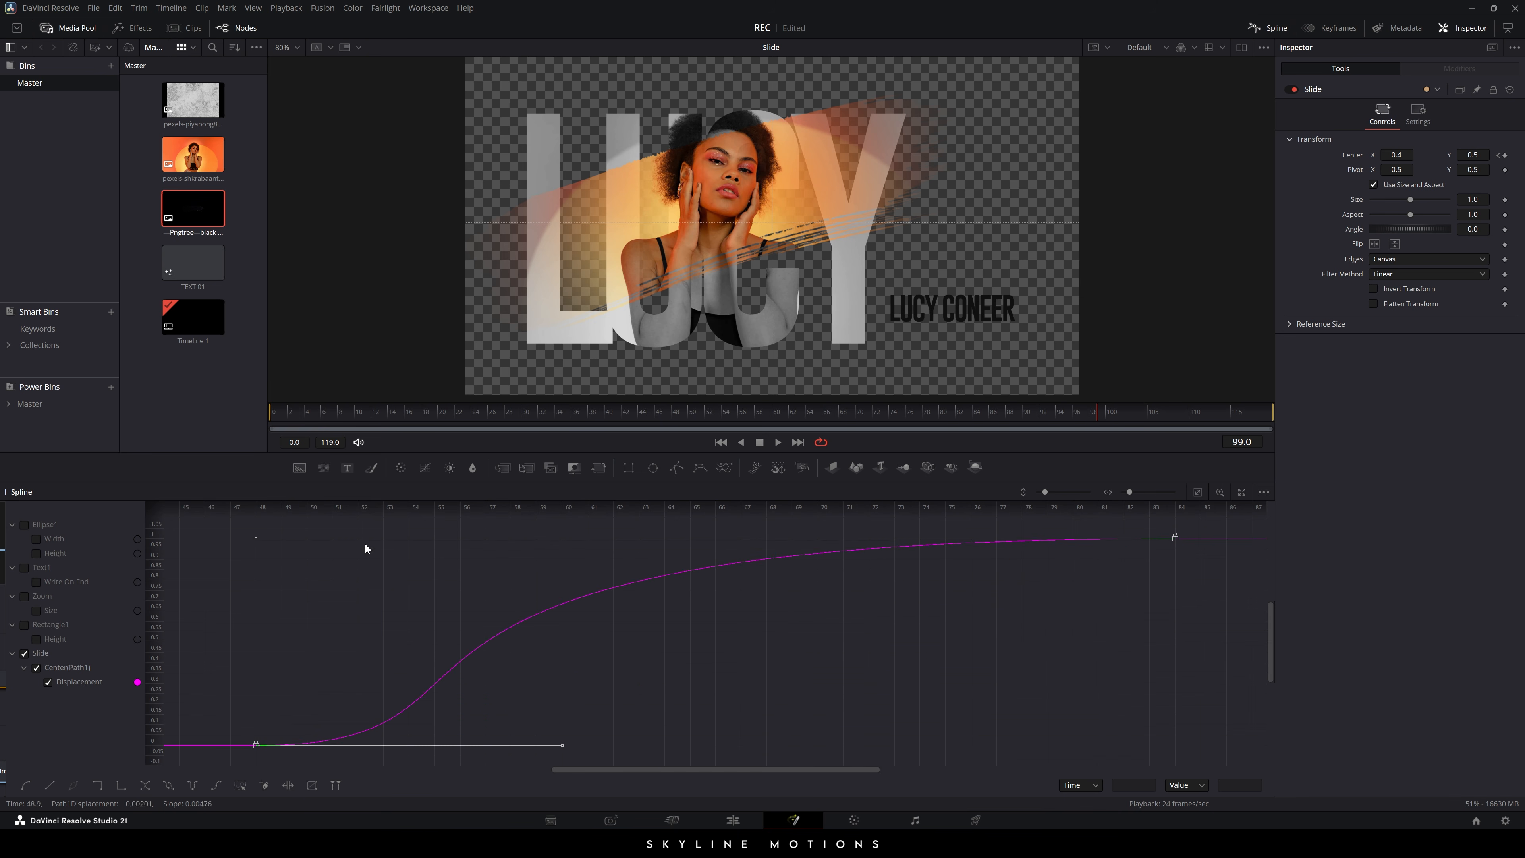
{"action": "left_click", "coordinate": [1270, 31]}
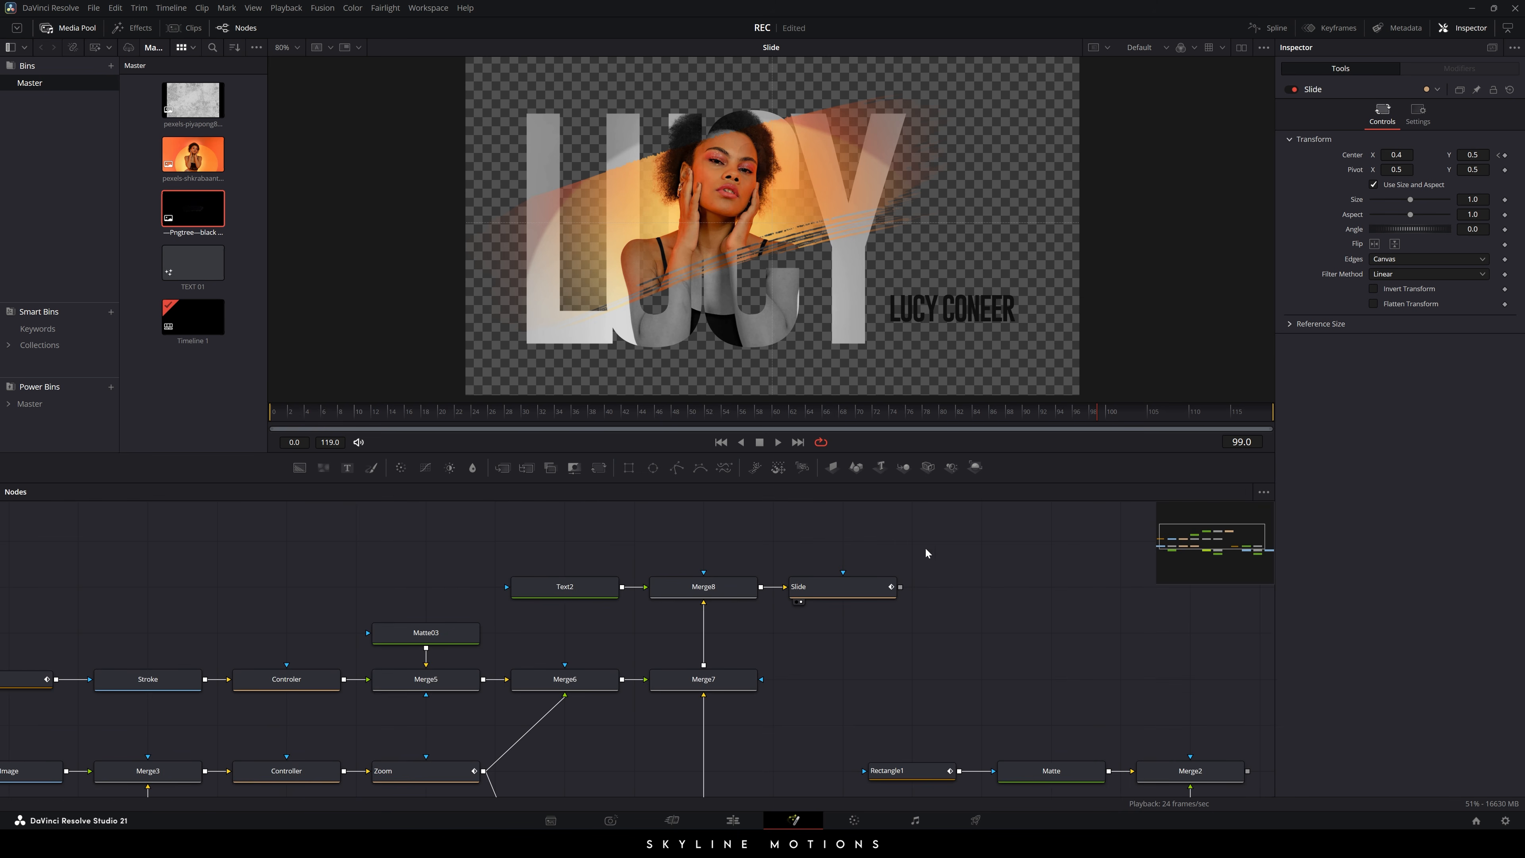
- Play the animation from the first frame to preview the eased slide
{"action": "left_click", "coordinate": [721, 442]}
{"action": "key", "text": "space"}
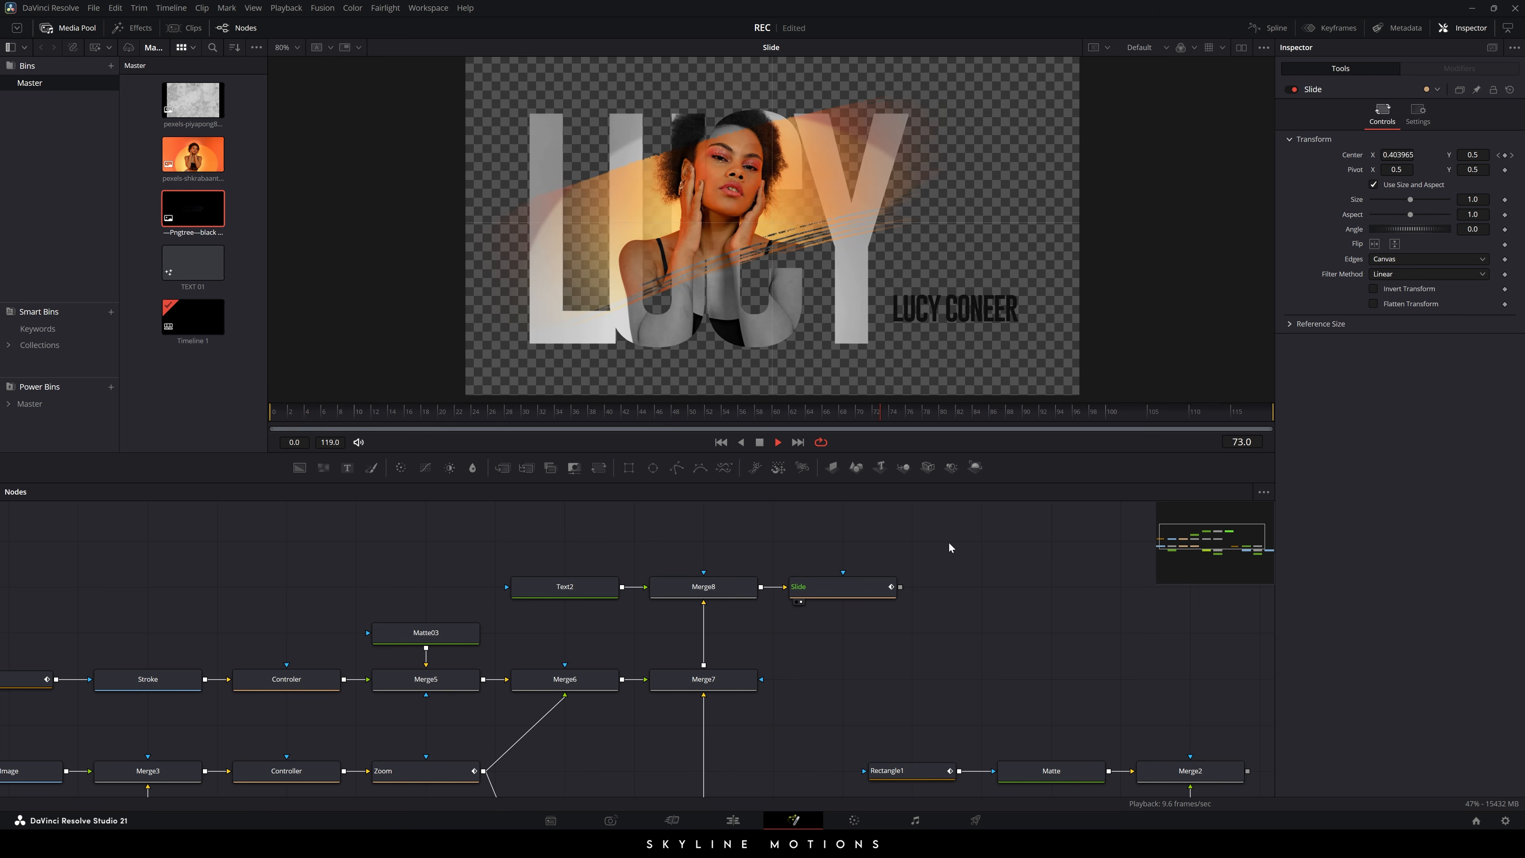
{"action": "key", "text": "space"}
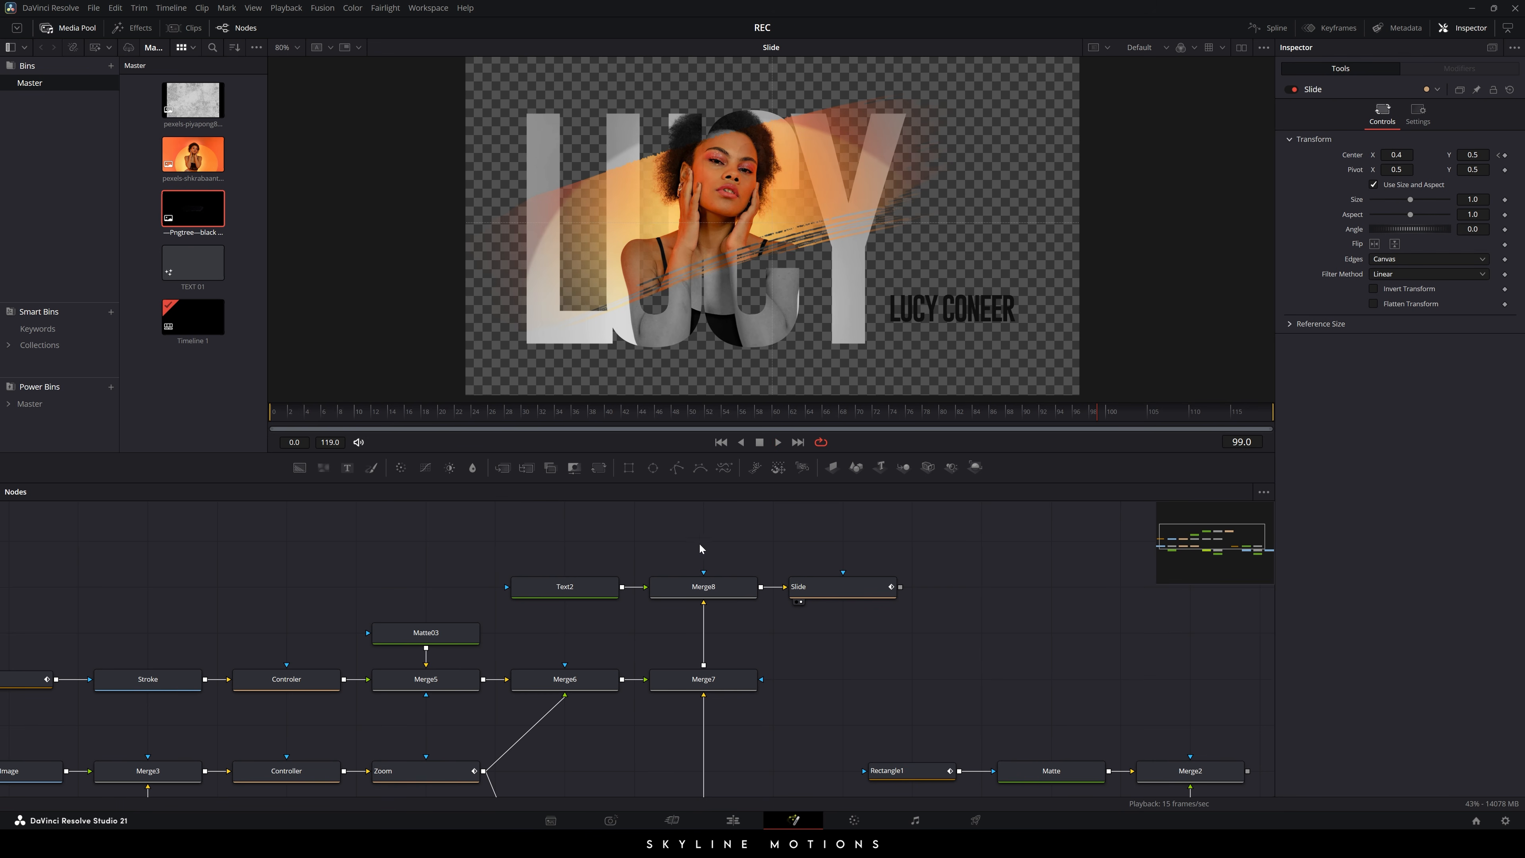
- Keyframe Text2's Write On End from 0 at frame 48 to full at frame 72
{"action": "left_click", "coordinate": [575, 587]}
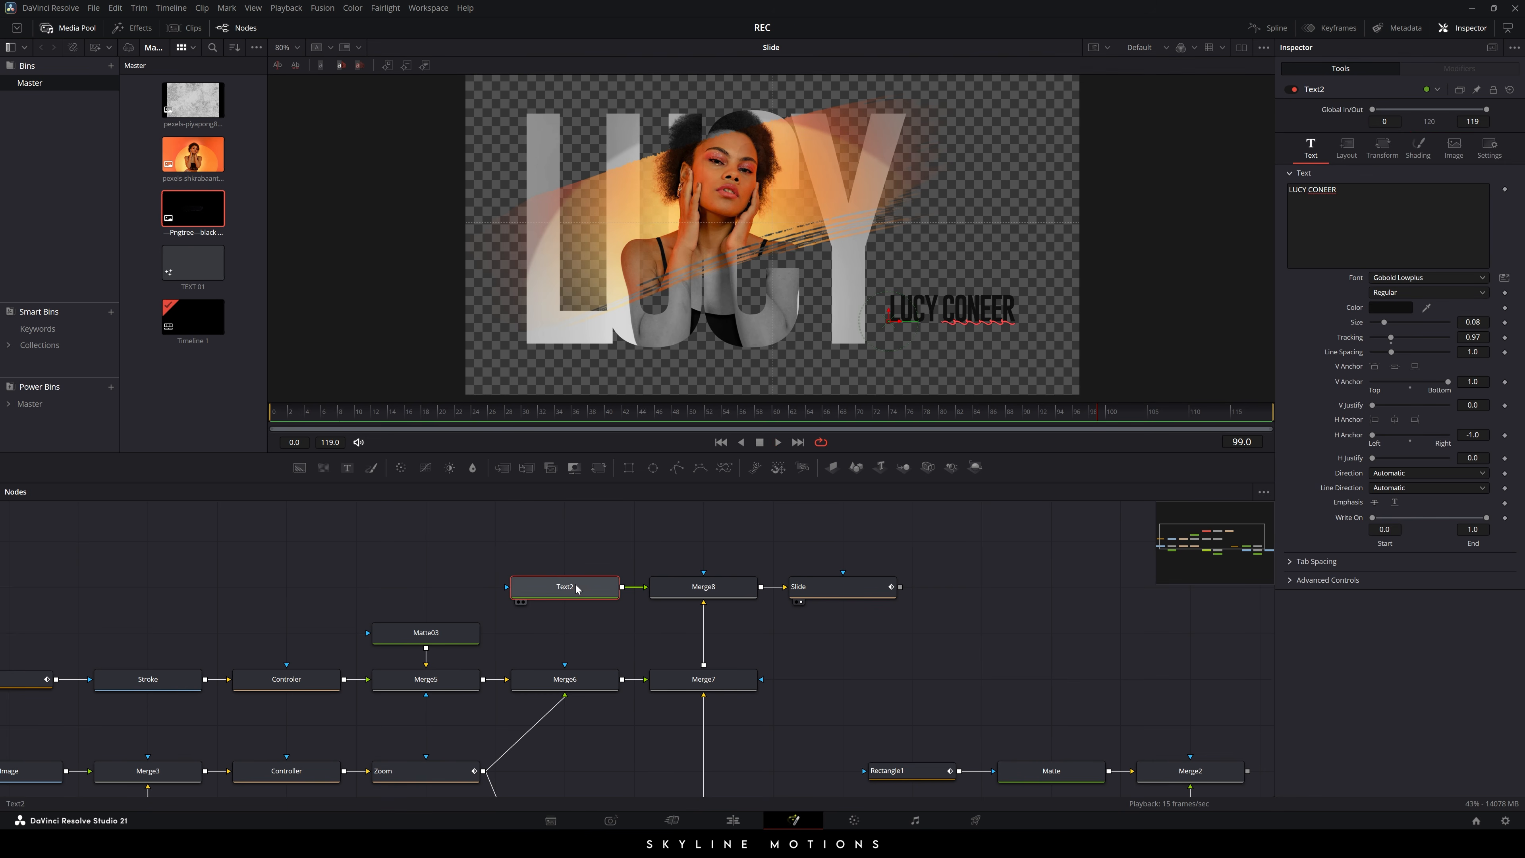
{"action": "left_click", "coordinate": [876, 420]}
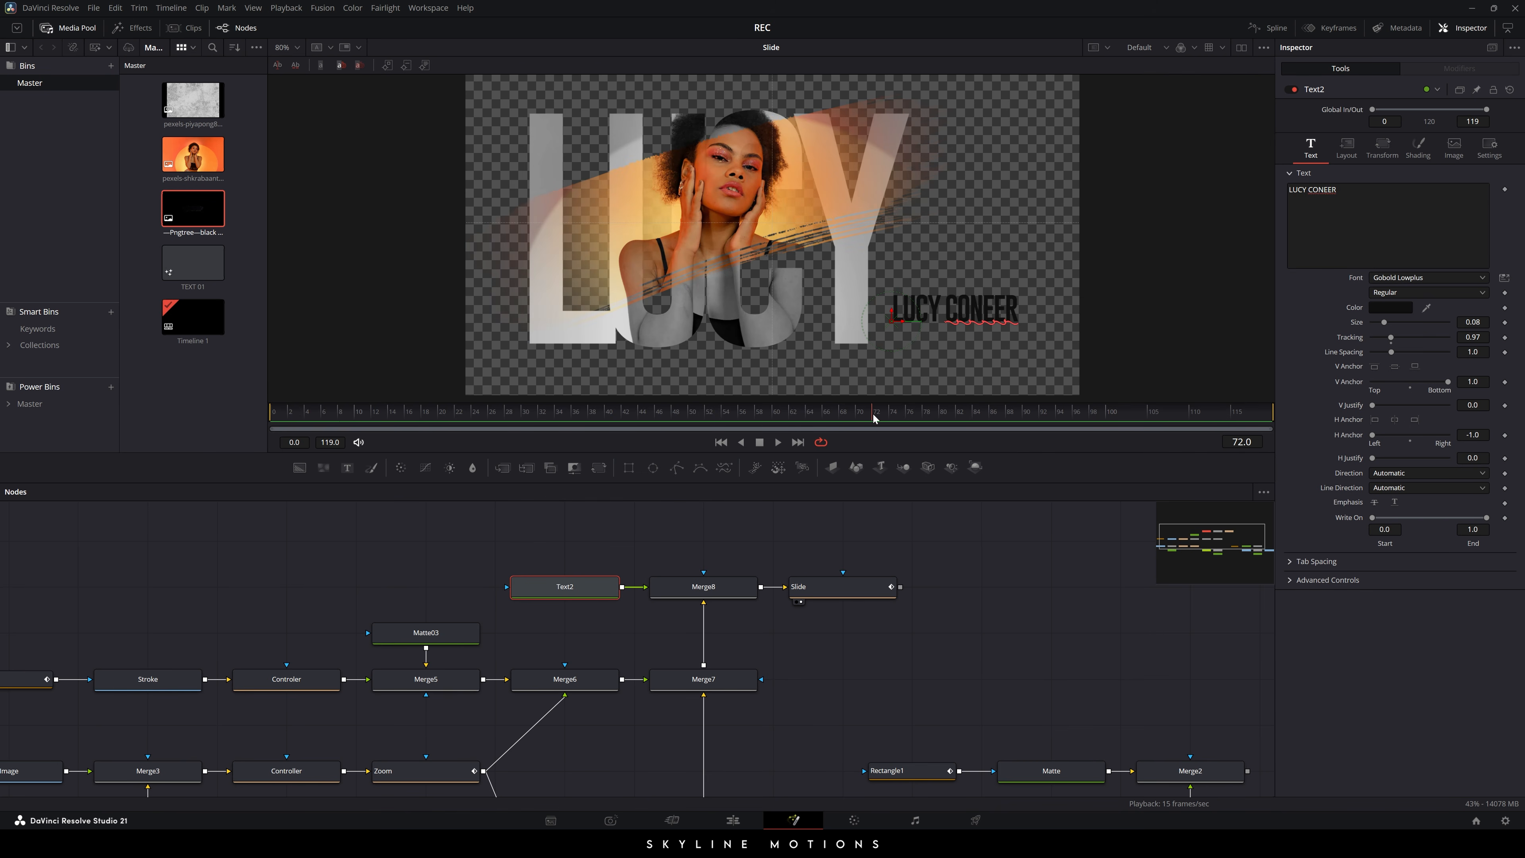
{"action": "right_click", "coordinate": [1472, 544]}
{"action": "left_click", "coordinate": [1433, 553]}
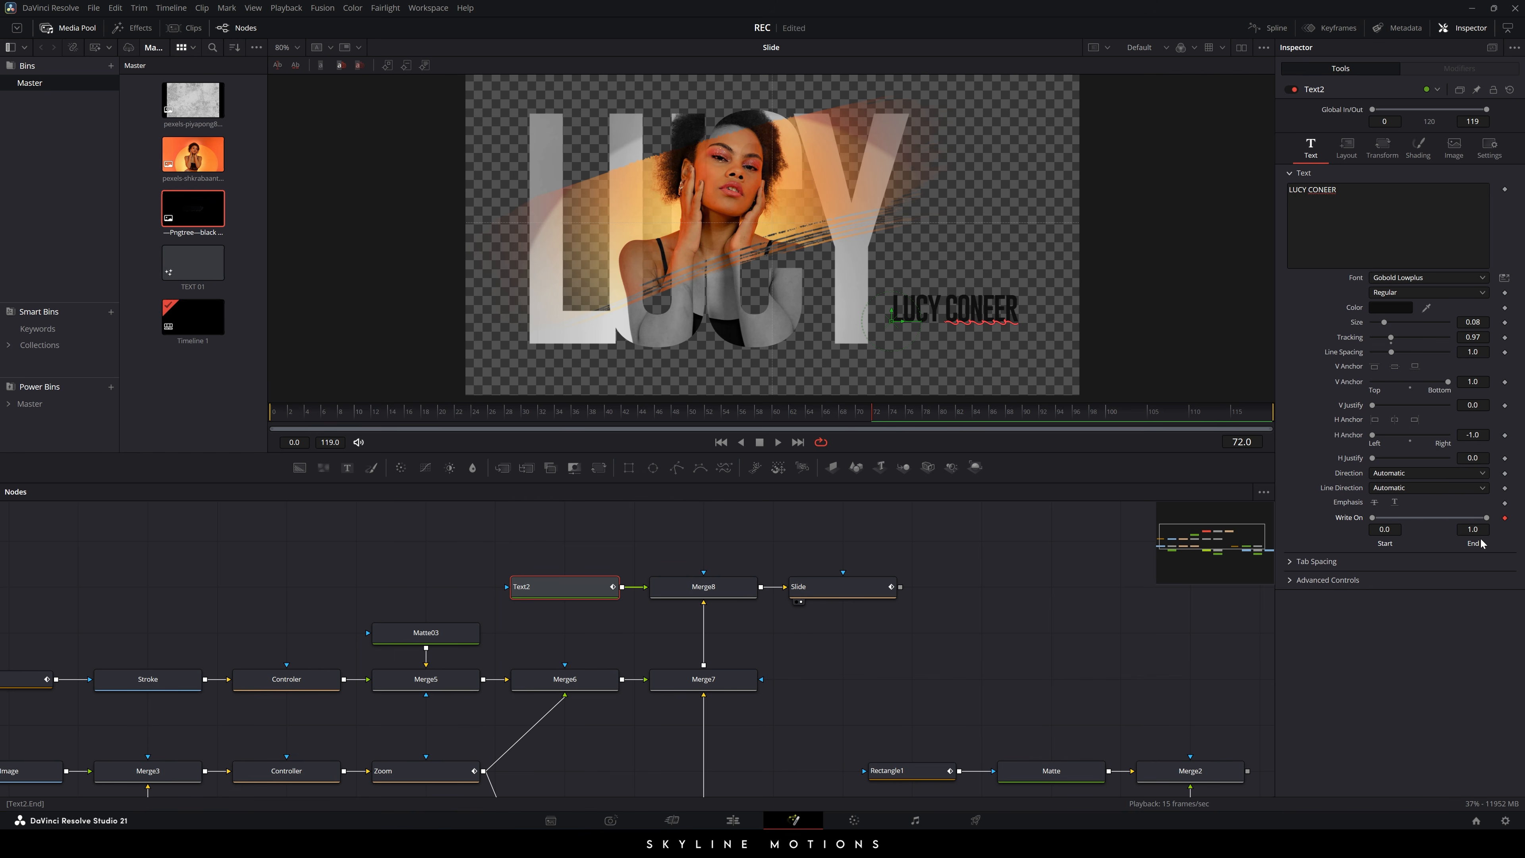
{"action": "left_click", "coordinate": [651, 421]}
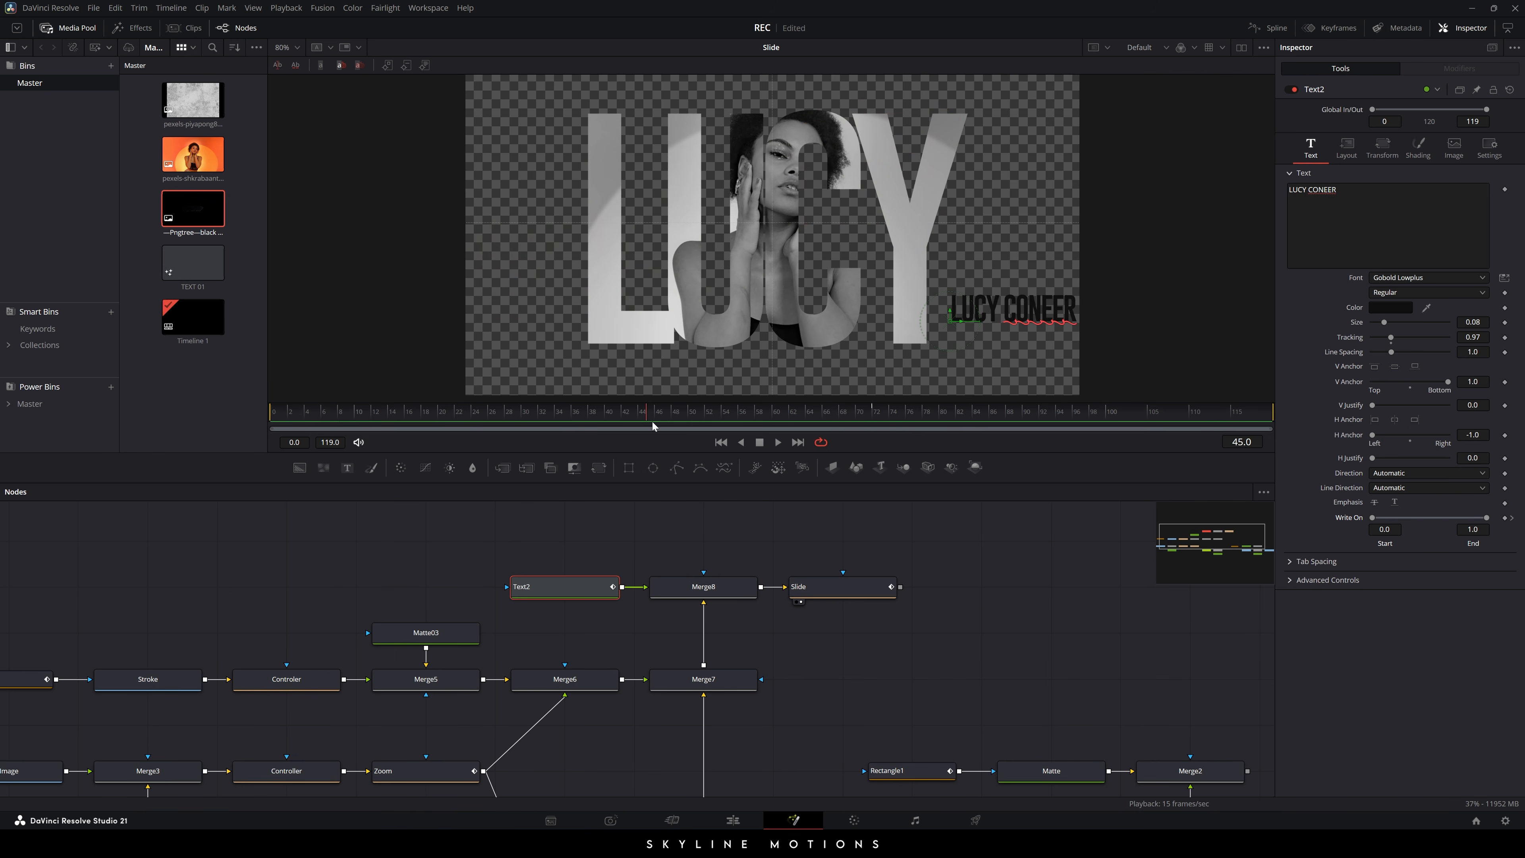
{"action": "left_click_drag", "start_coordinate": [638, 422], "coordinate": [671, 421]}
{"action": "left_click_drag", "start_coordinate": [1460, 521], "coordinate": [1375, 518]}
{"action": "left_click_drag", "start_coordinate": [666, 419], "coordinate": [916, 427]}
{"action": "left_click", "coordinate": [1000, 653]}
{"action": "left_click_drag", "start_coordinate": [934, 634], "coordinate": [661, 624]}
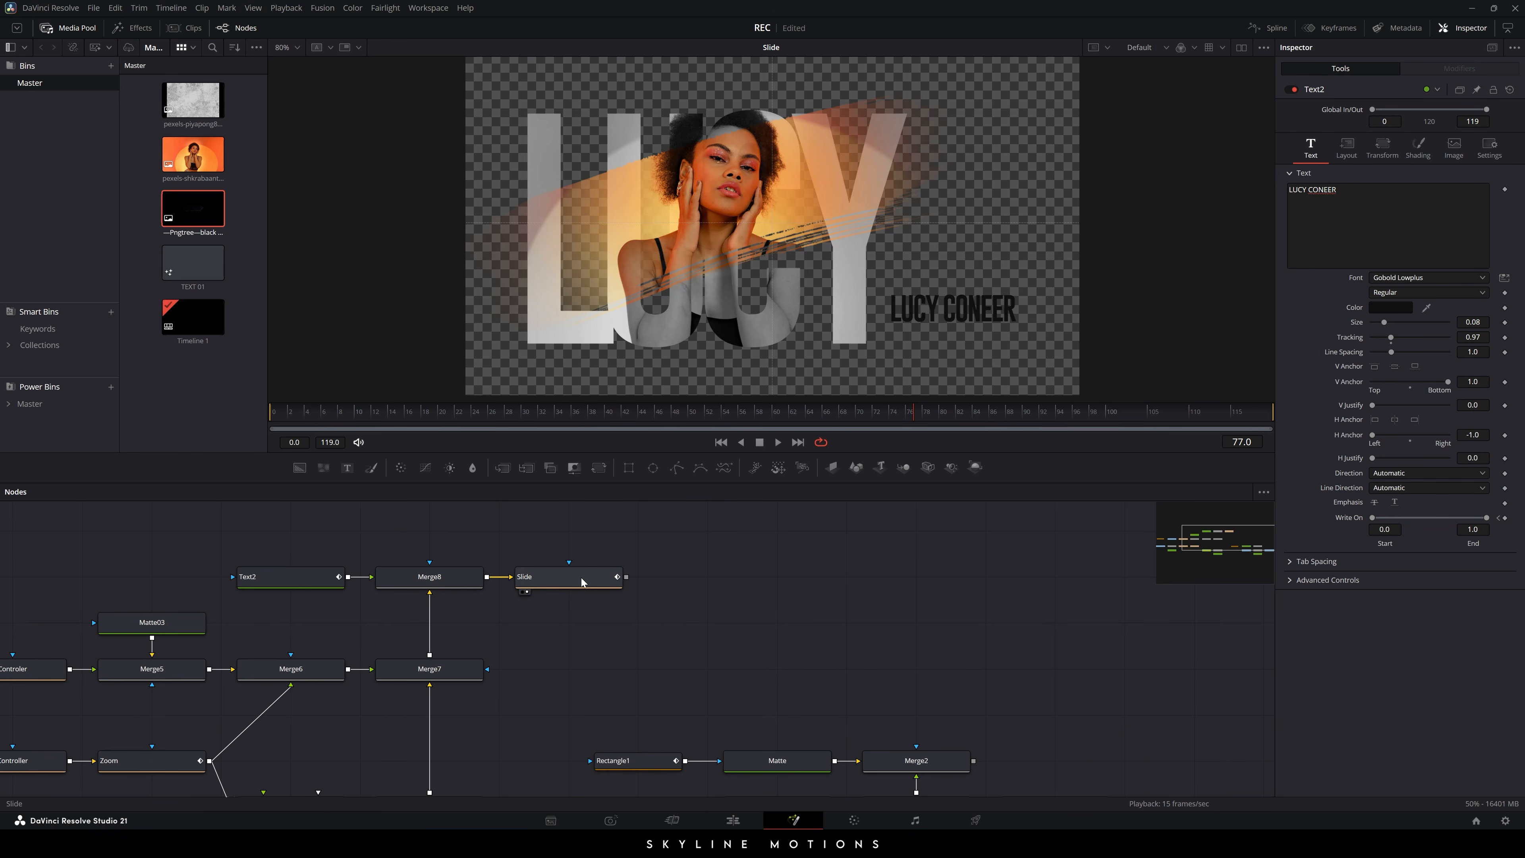
- Merge the Slide text branch over Merge2 as a new Merge9 and view it
{"action": "key", "text": "1"}
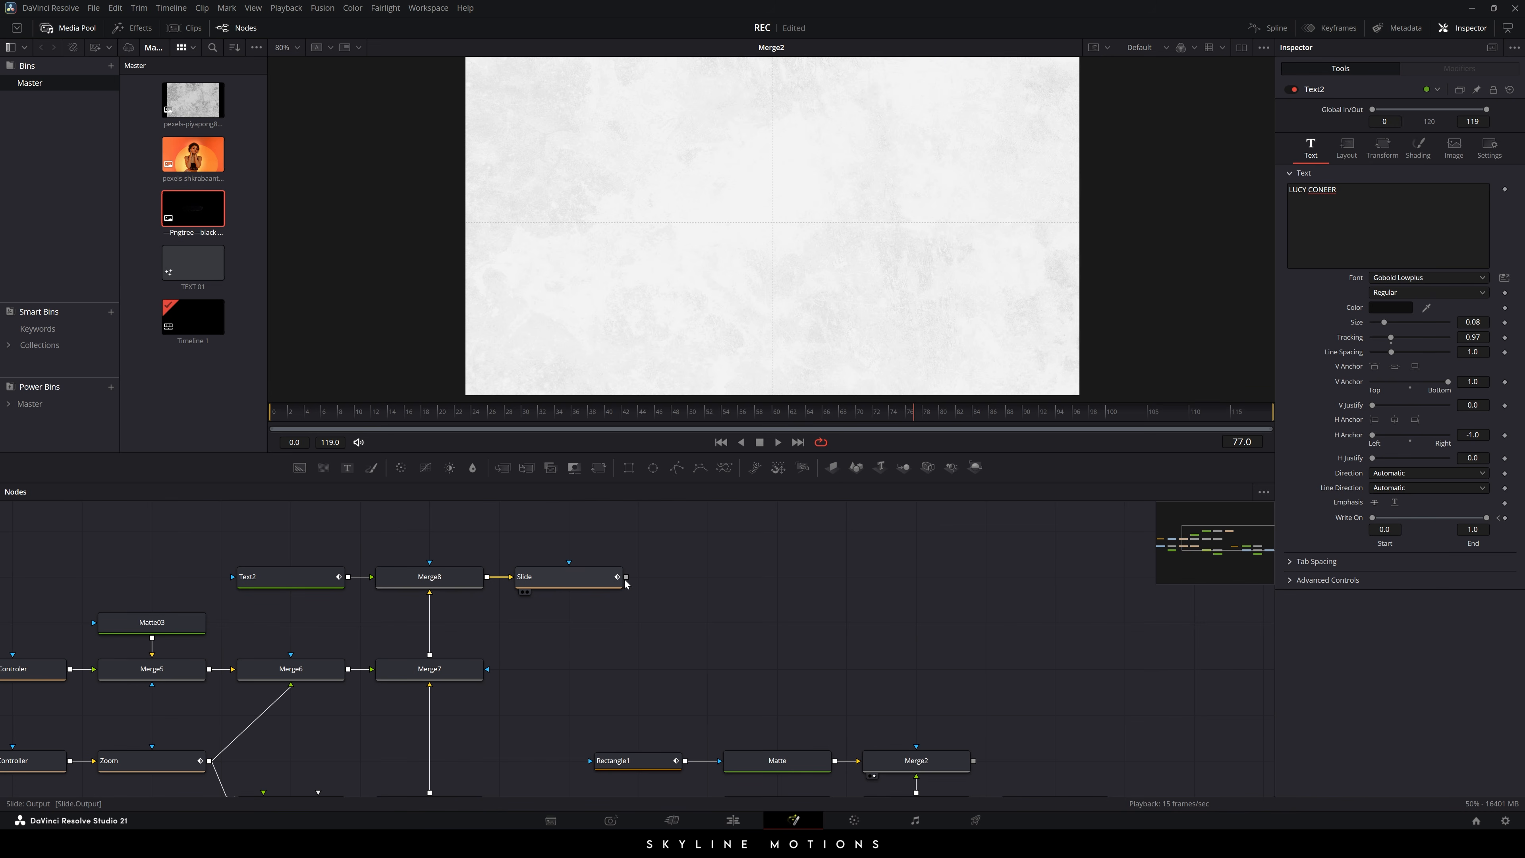
{"action": "left_click_drag", "start_coordinate": [625, 580], "coordinate": [933, 578]}
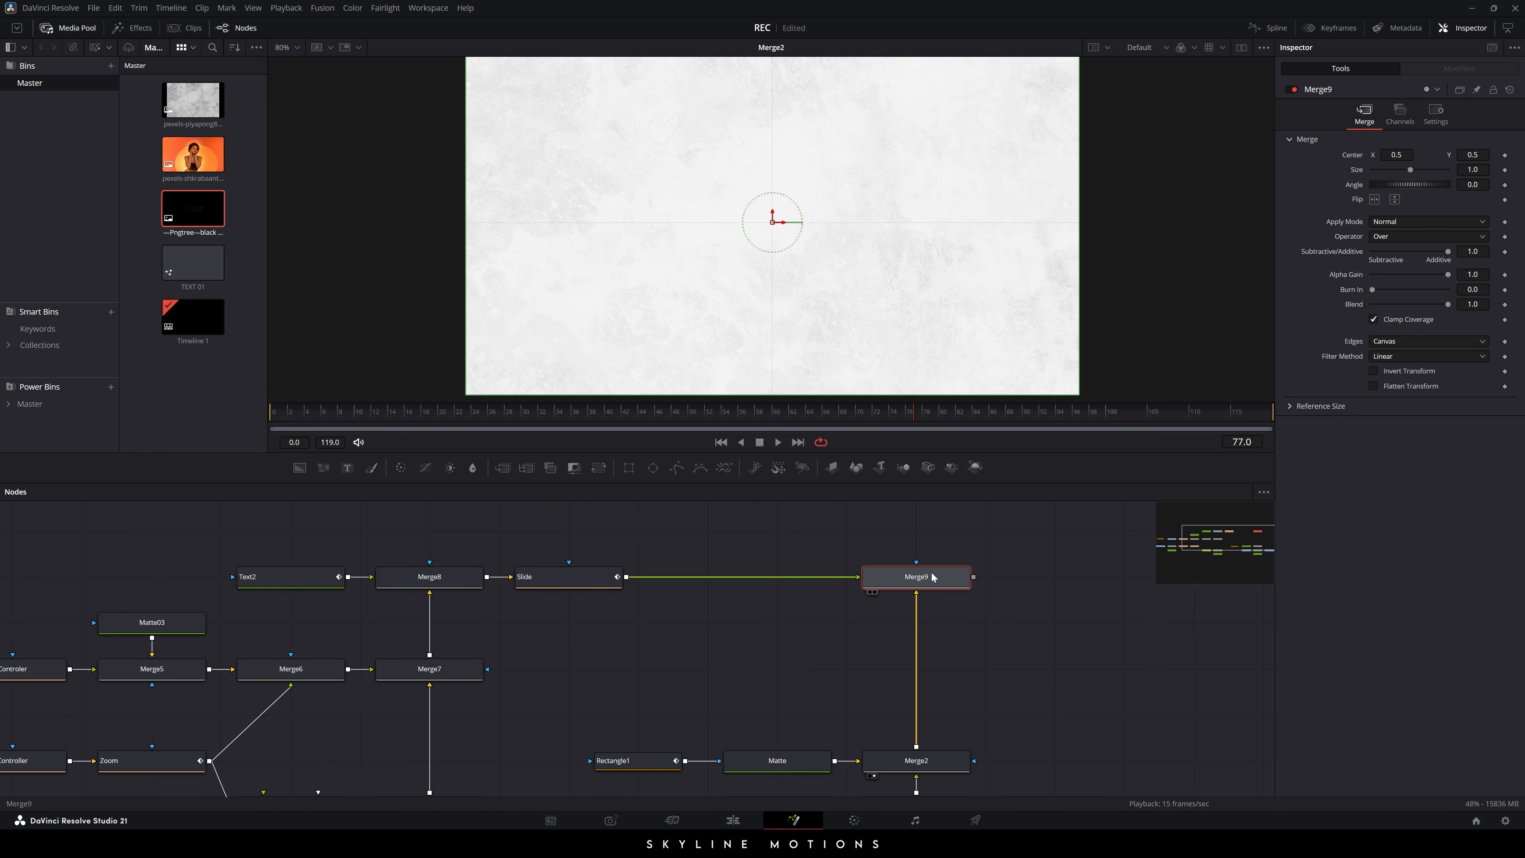
{"action": "key", "text": "1"}
- Raise the background node group and connect MediaOut1 after Merge9, viewing the final output
{"action": "scroll", "coordinate": [993, 577], "scroll_direction": "down", "scroll_amount": 2}
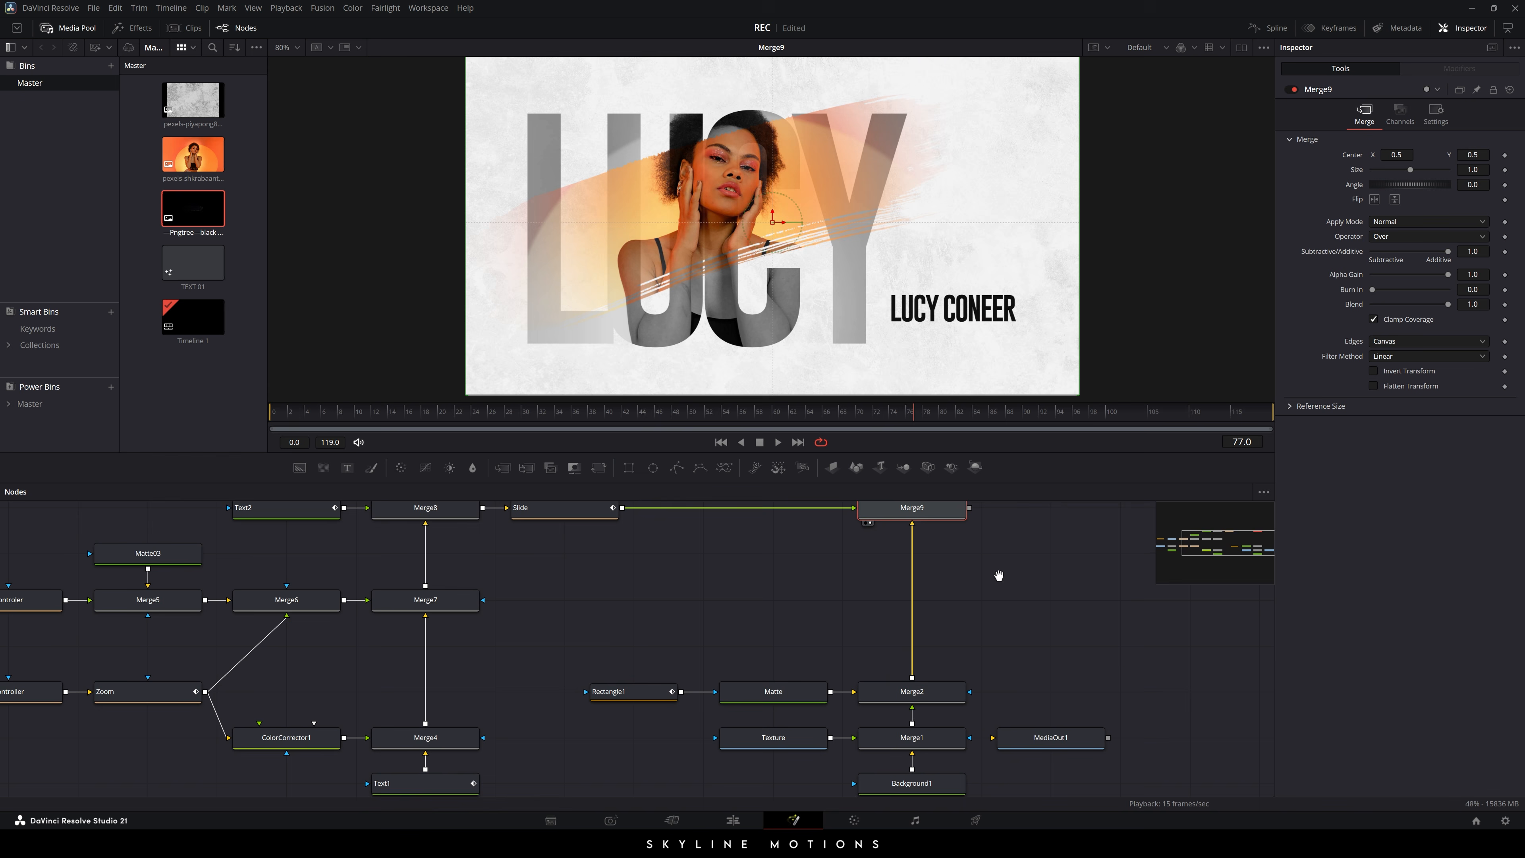
{"action": "left_click_drag", "start_coordinate": [678, 646], "coordinate": [1051, 661]}
{"action": "left_click", "coordinate": [1050, 654]}
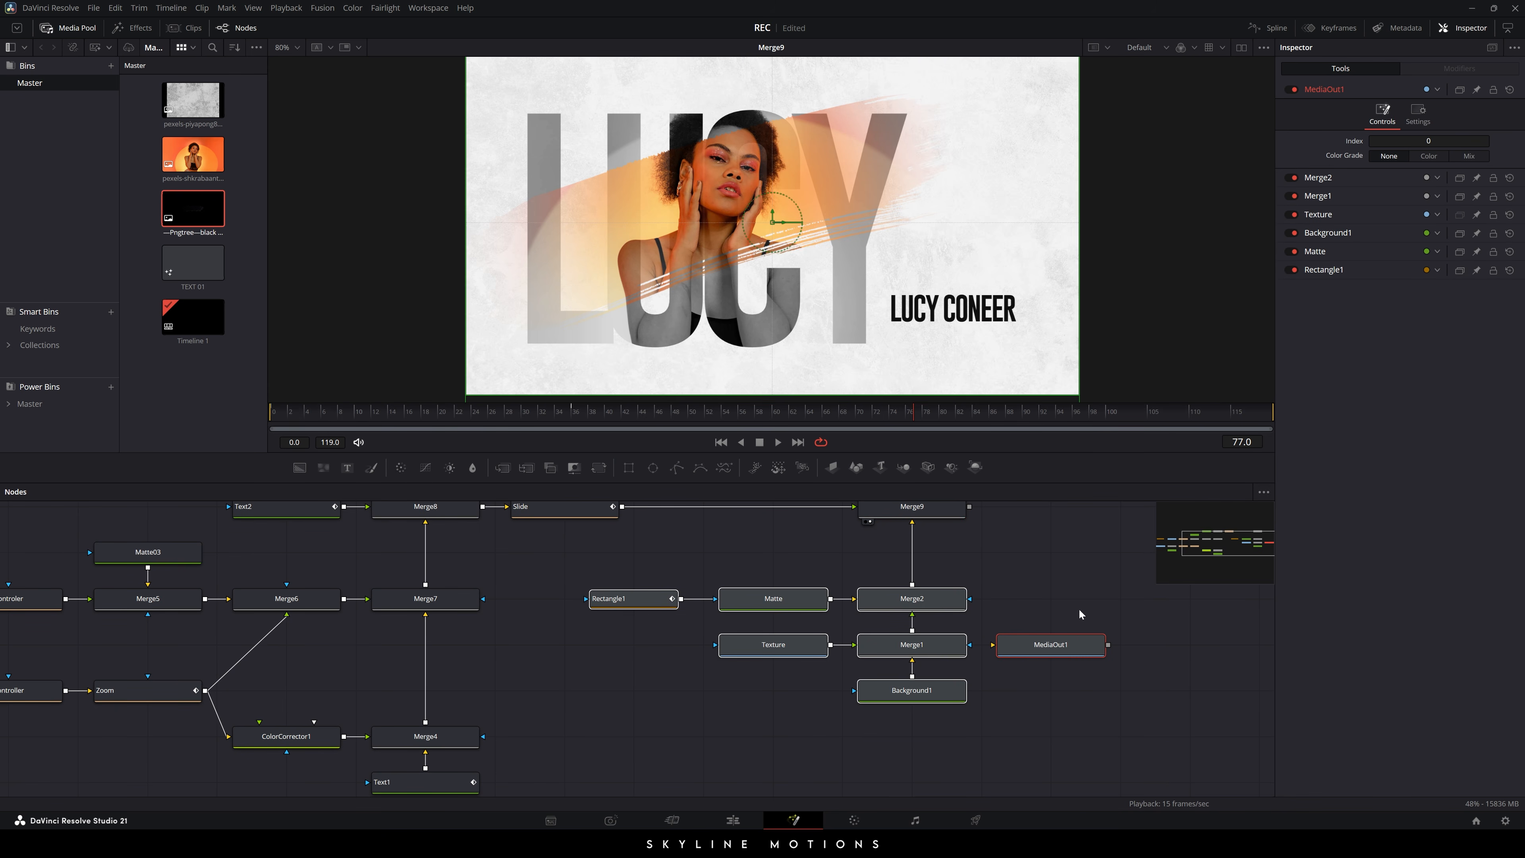
{"action": "left_click", "coordinate": [1013, 586]}
{"action": "scroll", "coordinate": [1015, 575], "scroll_direction": "up", "scroll_amount": 2}
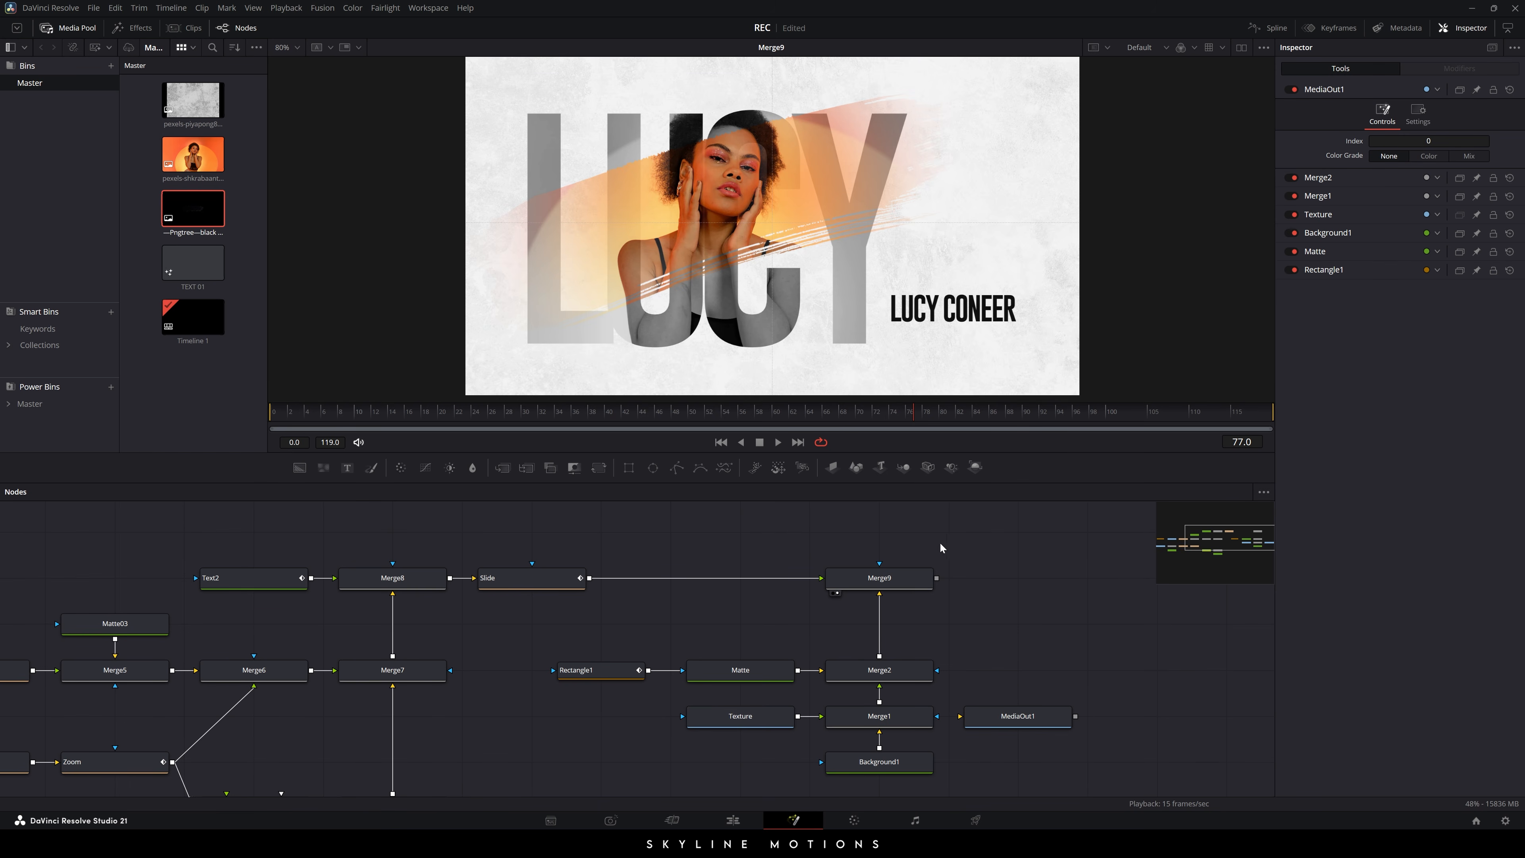
{"action": "left_click_drag", "start_coordinate": [1018, 706], "coordinate": [1013, 583]}
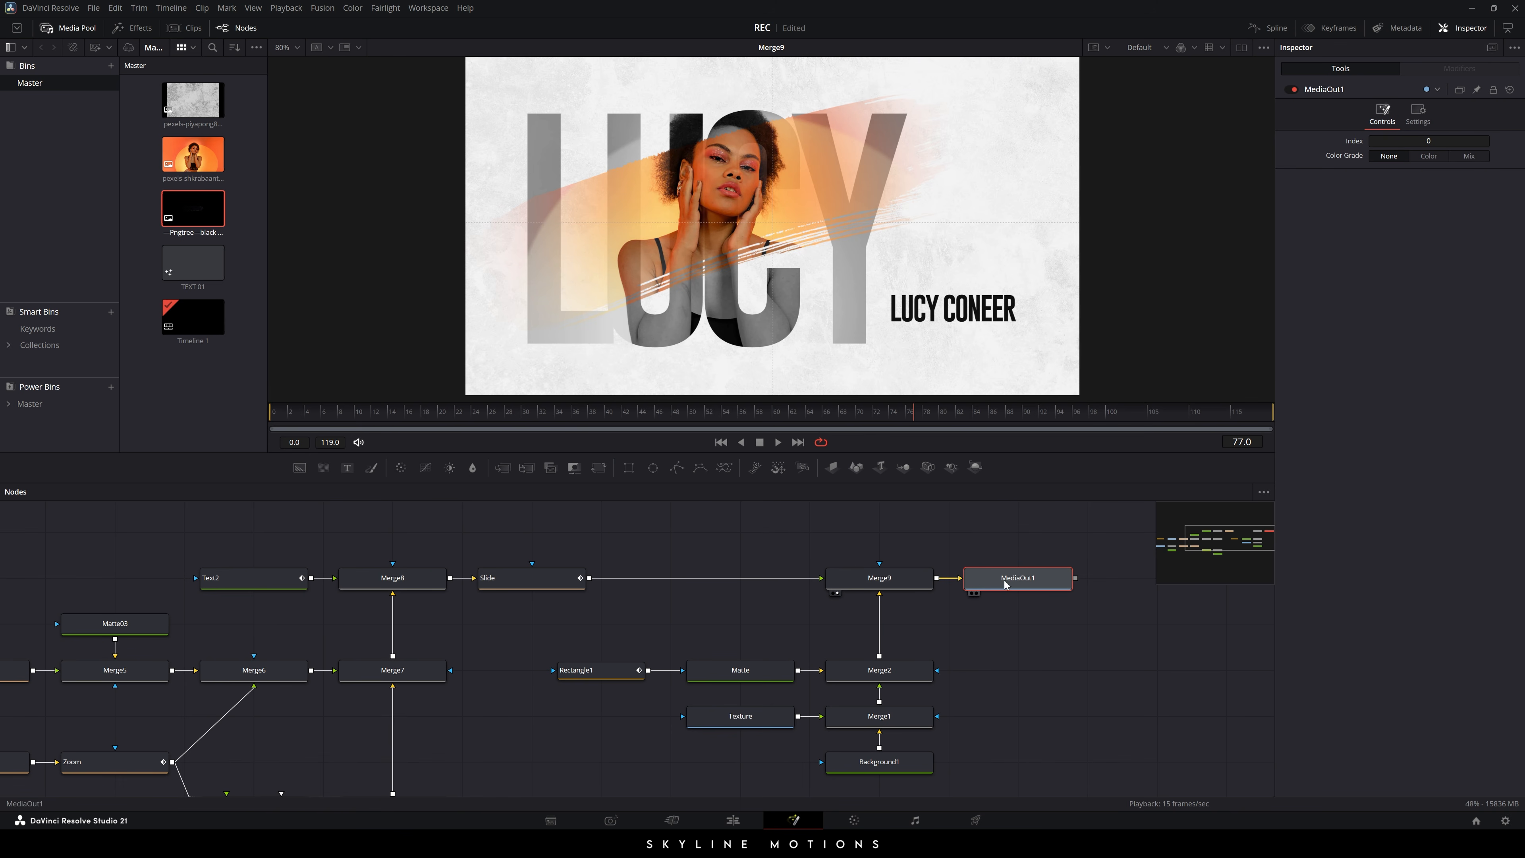
{"action": "key", "text": "2"}
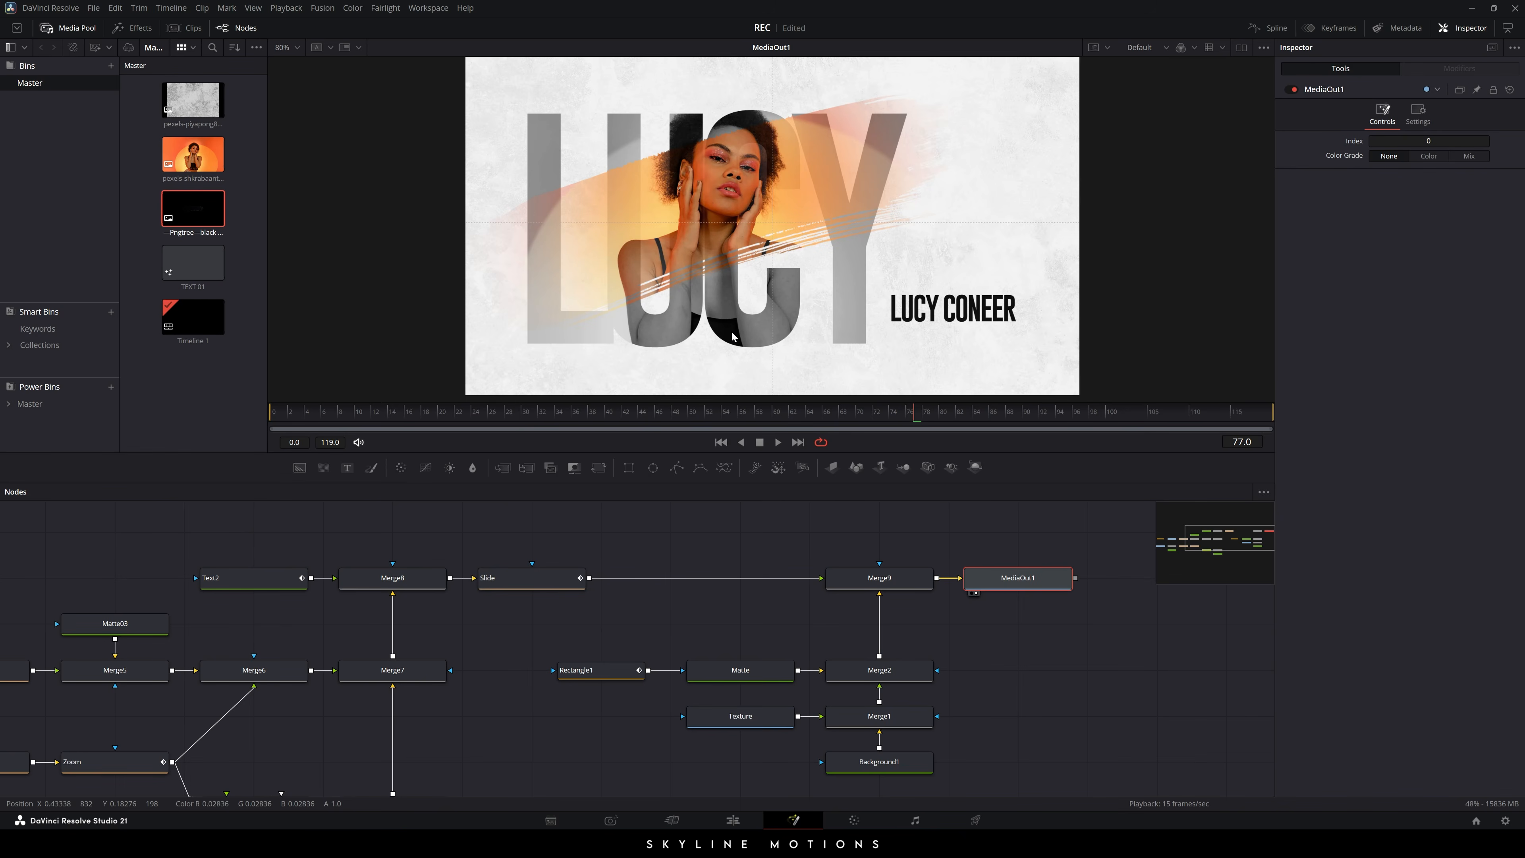
- Scrub the title animation and preview the source portrait Image node at Fit zoom
{"action": "left_click_drag", "start_coordinate": [699, 415], "coordinate": [1059, 412]}
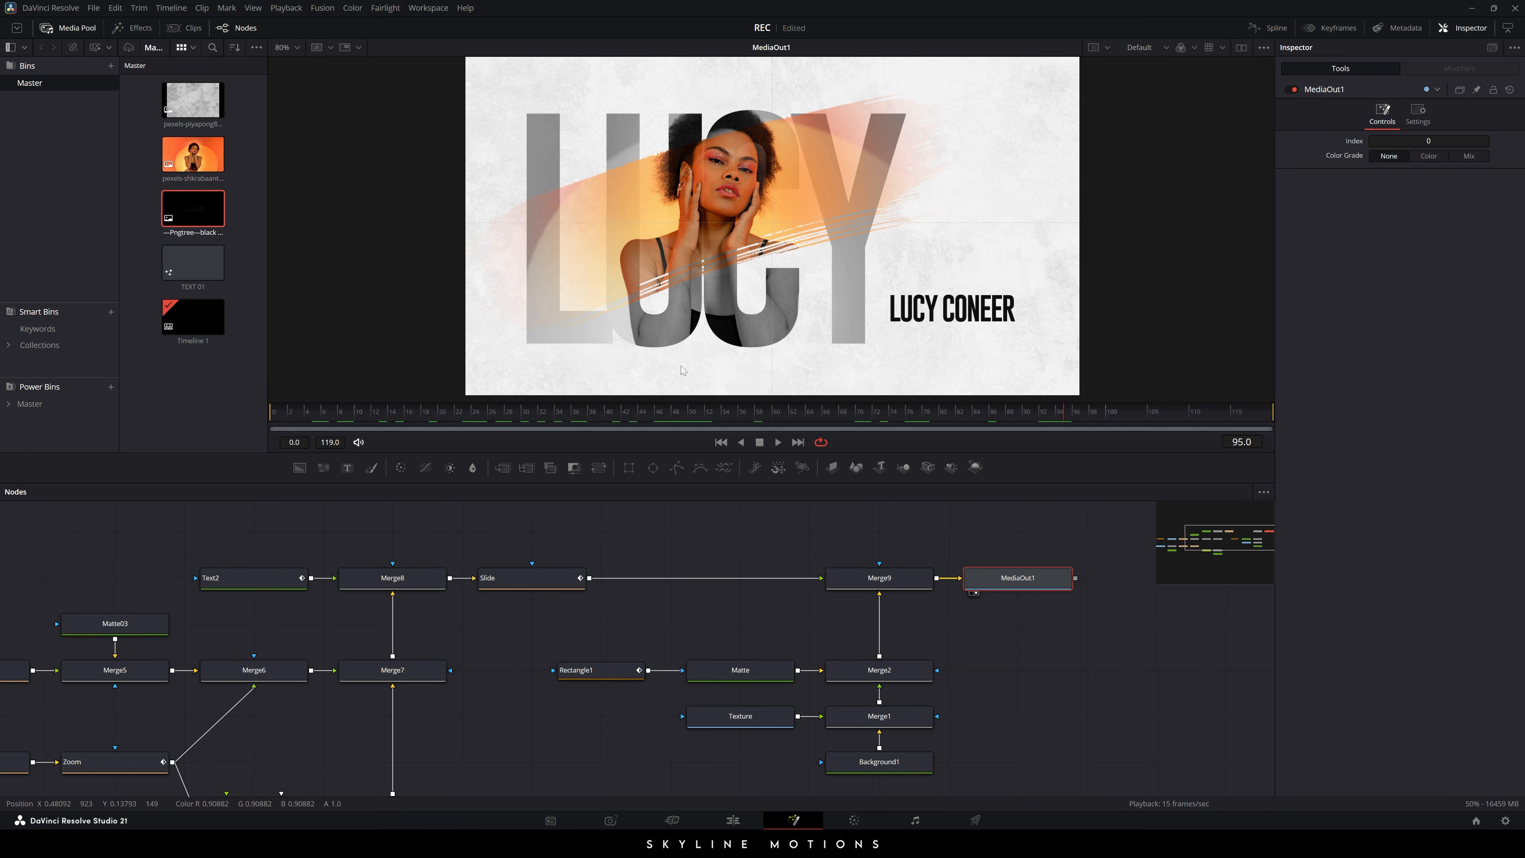
{"action": "left_click_drag", "start_coordinate": [396, 595], "coordinate": [820, 542]}
{"action": "left_click_drag", "start_coordinate": [313, 575], "coordinate": [334, 557]}
{"action": "left_click_drag", "start_coordinate": [173, 694], "coordinate": [731, 182]}
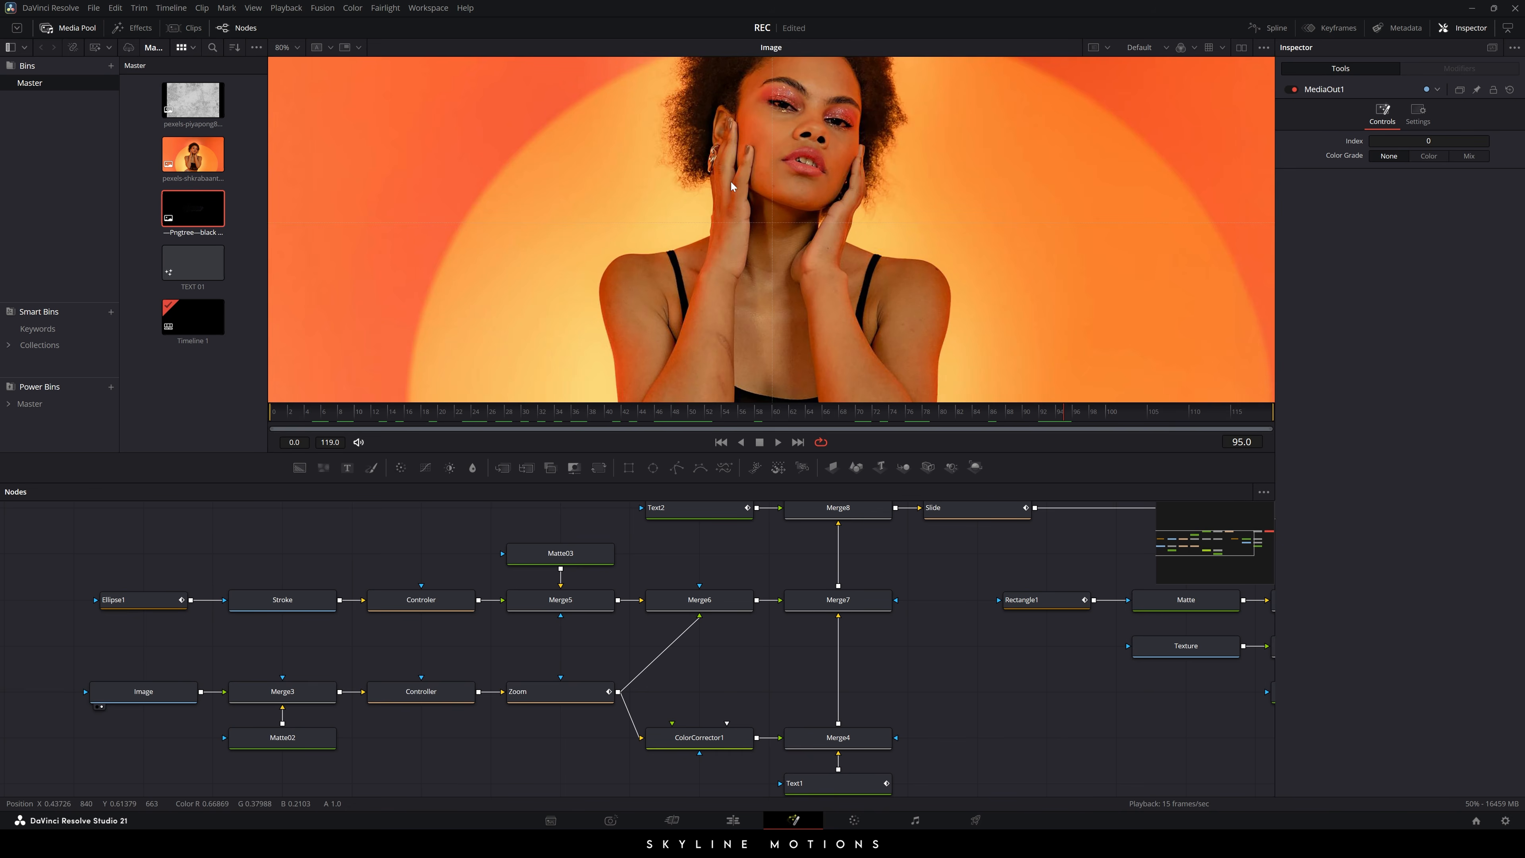
{"action": "left_click", "coordinate": [294, 47]}
{"action": "left_click", "coordinate": [283, 63]}
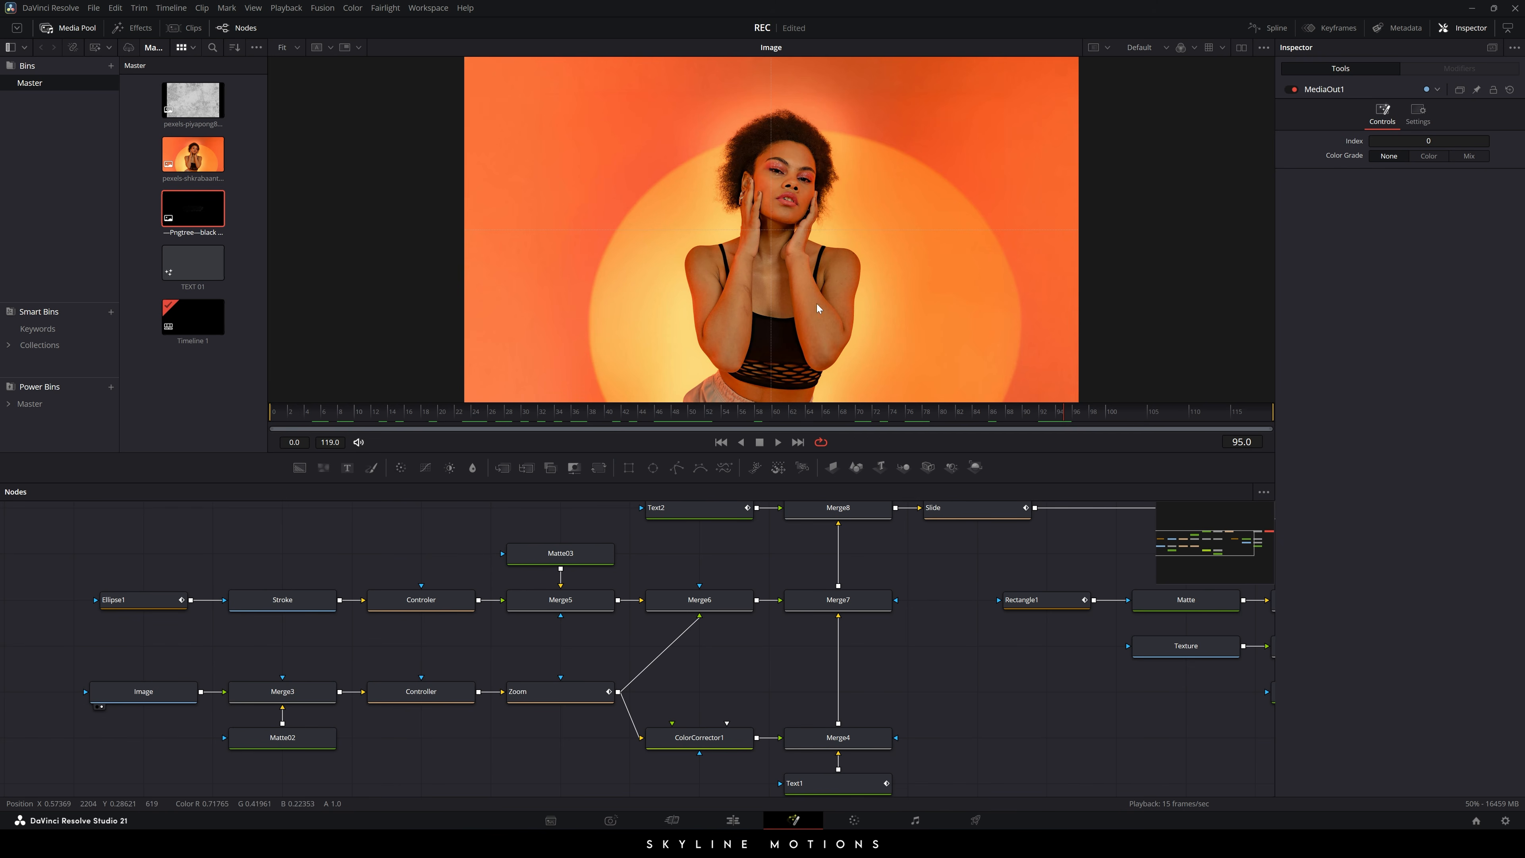
- Show the MediaOut1 output in the viewer again and select ColorCorrector1
{"action": "left_click_drag", "start_coordinate": [941, 575], "coordinate": [913, 586]}
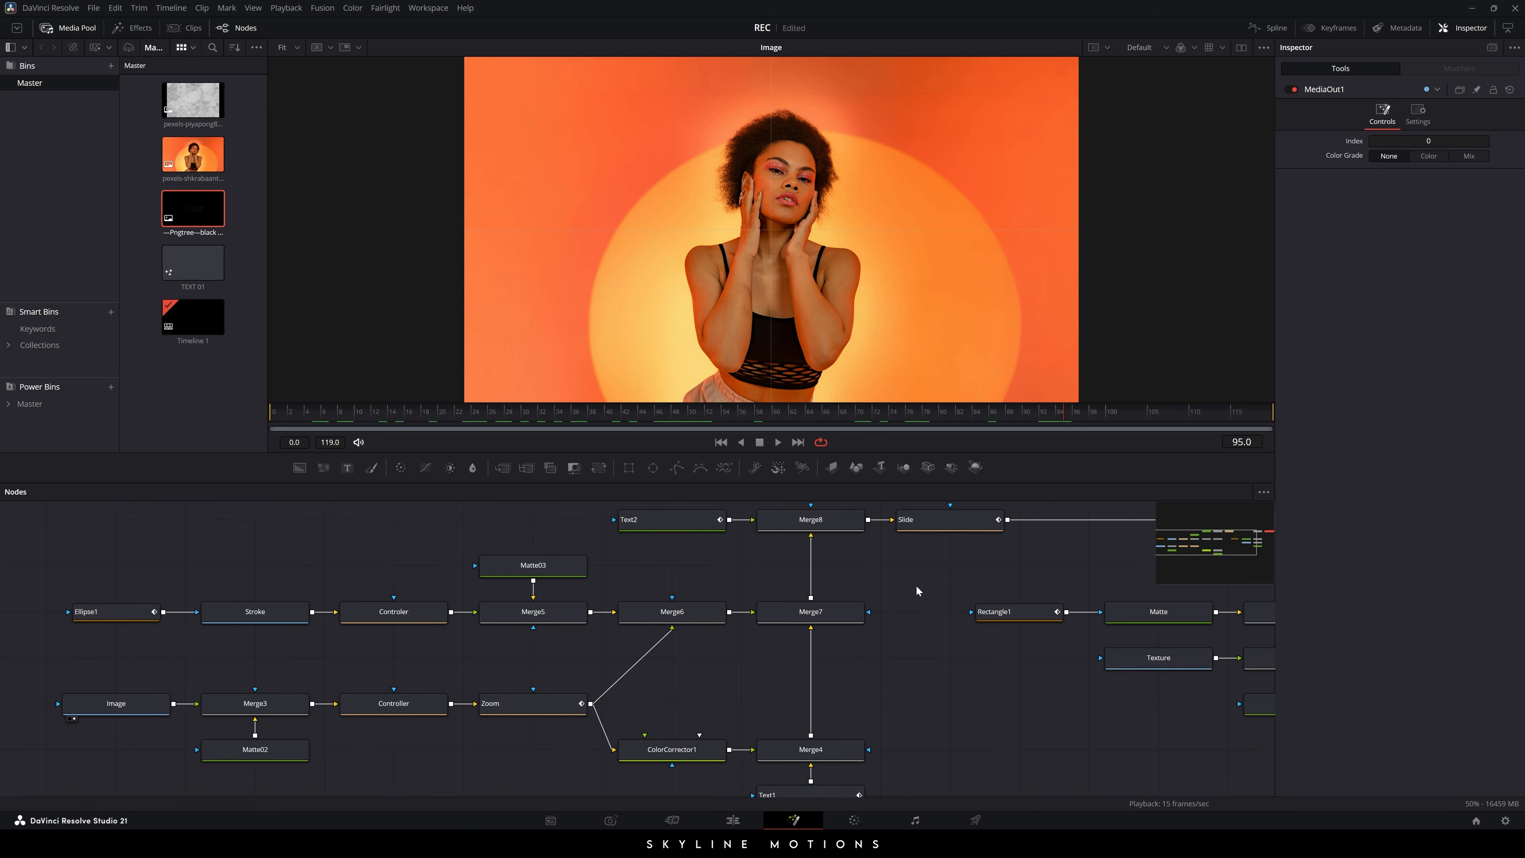
{"action": "left_click_drag", "start_coordinate": [1128, 592], "coordinate": [870, 604]}
{"action": "left_click_drag", "start_coordinate": [1079, 580], "coordinate": [1017, 596]}
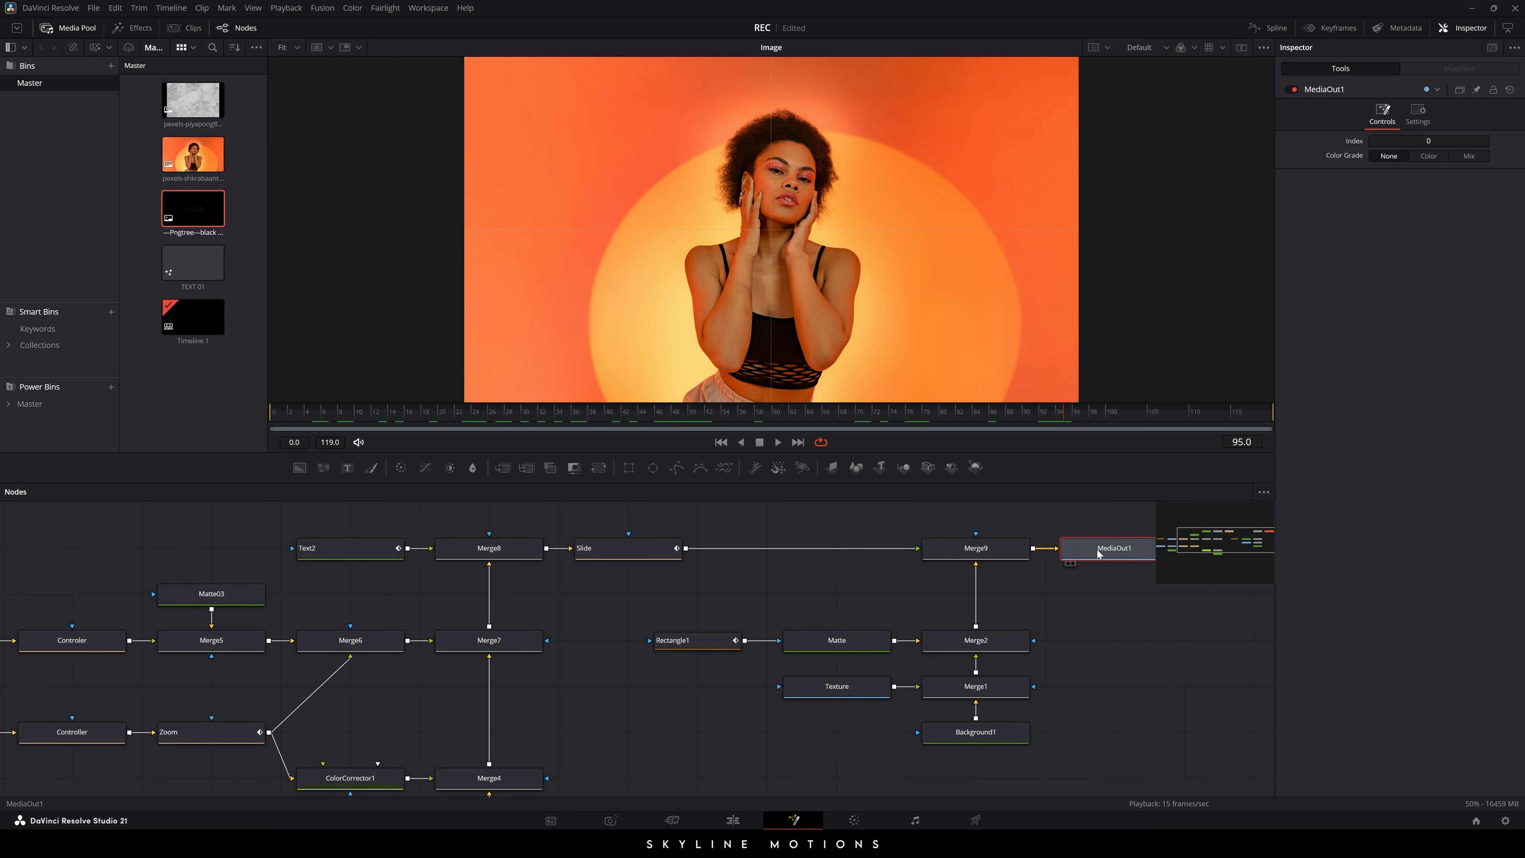
{"action": "left_click_drag", "start_coordinate": [1099, 549], "coordinate": [656, 251]}
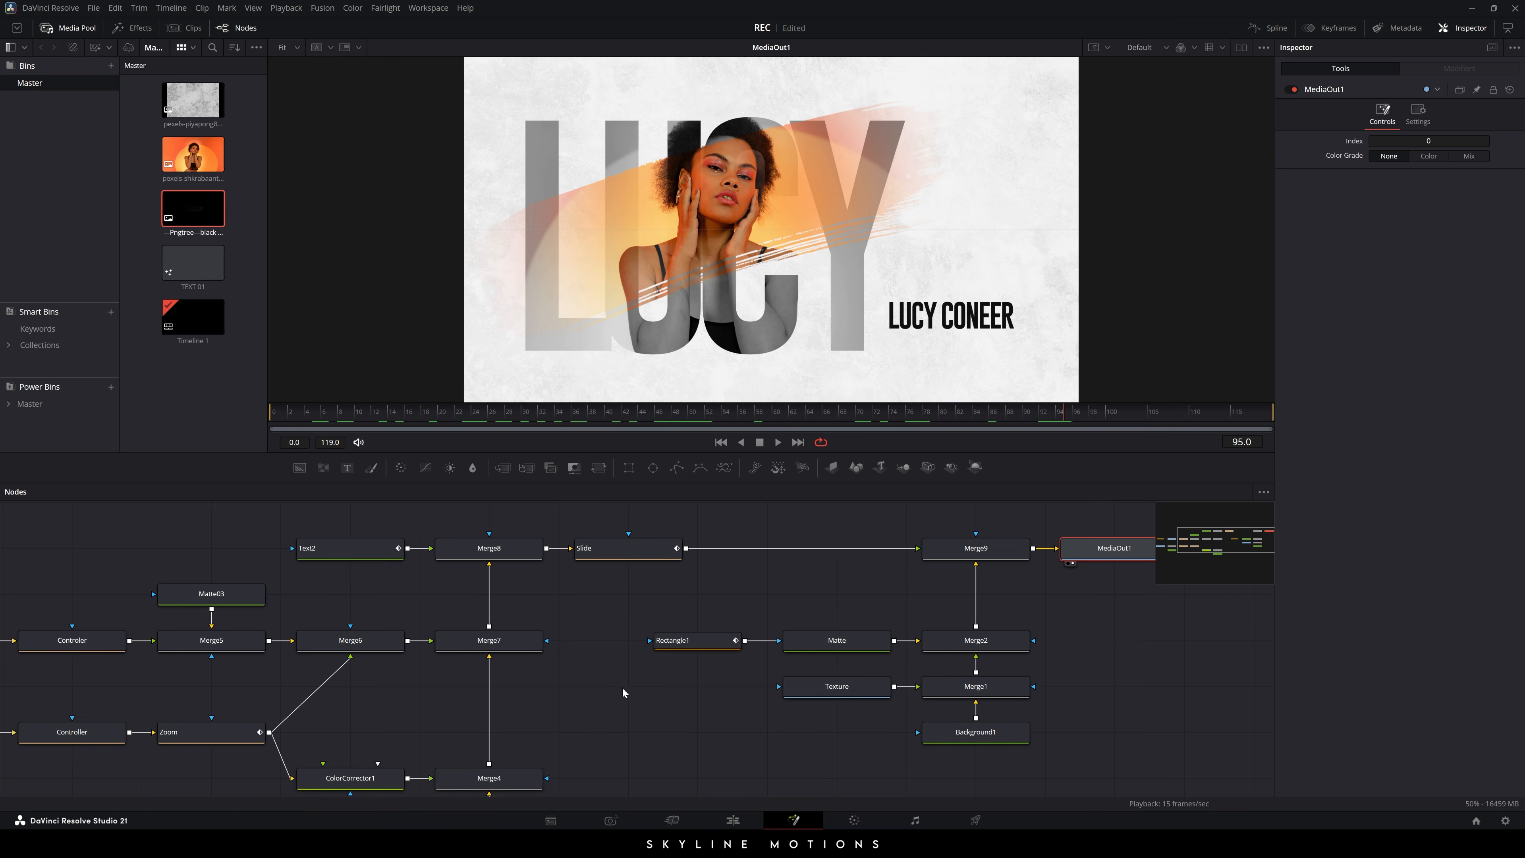
{"action": "left_click_drag", "start_coordinate": [622, 687], "coordinate": [682, 653]}
{"action": "left_click", "coordinate": [402, 751]}
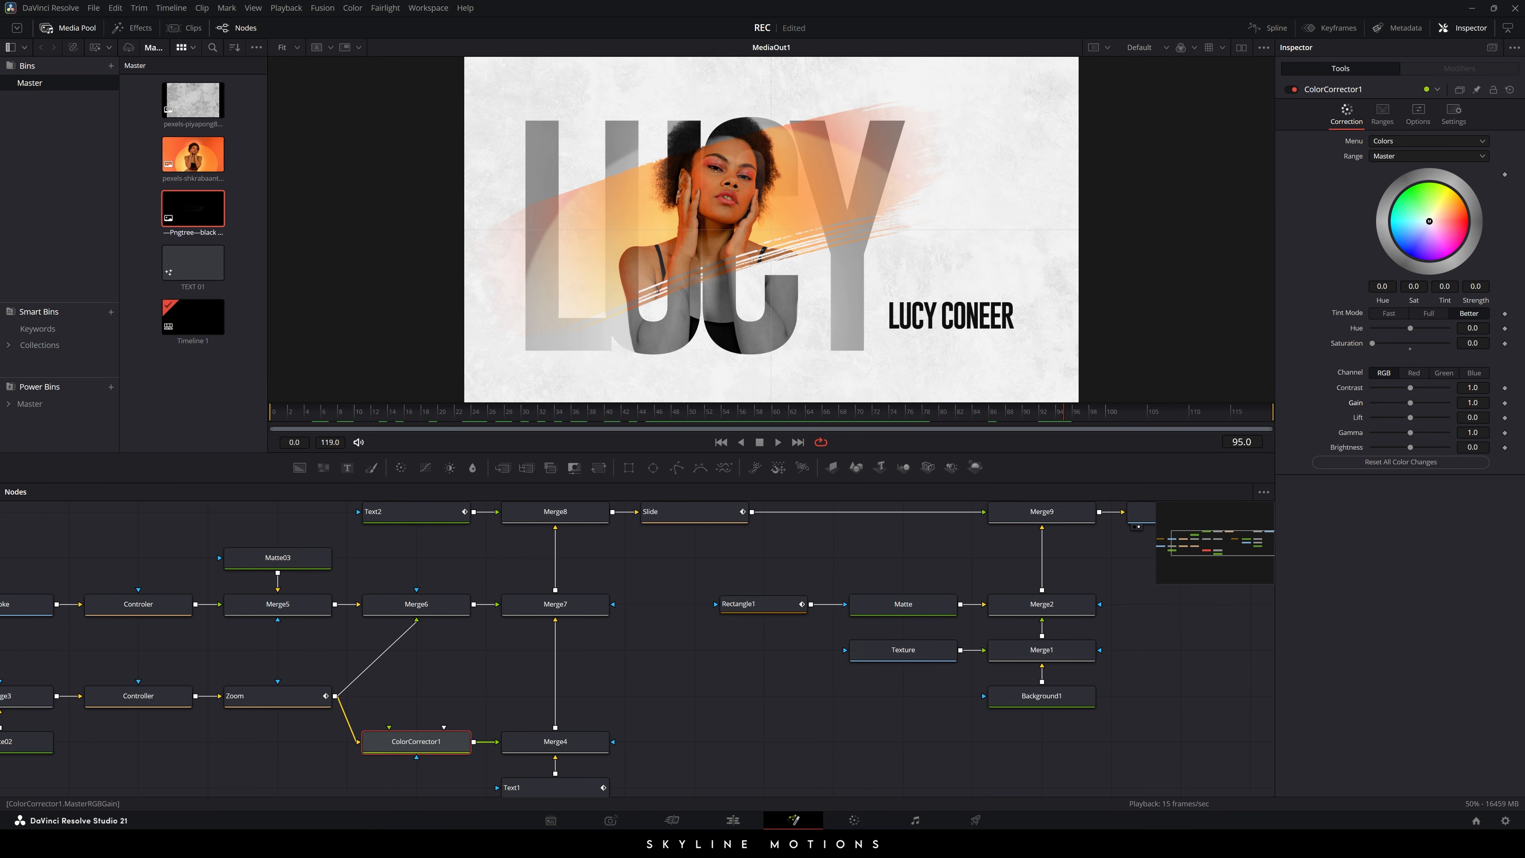
- Lower ColorCorrector1's gain to 0.8 and scrub to check the darker LUCY letters
{"action": "left_click_drag", "start_coordinate": [1472, 403], "coordinate": [1447, 403]}
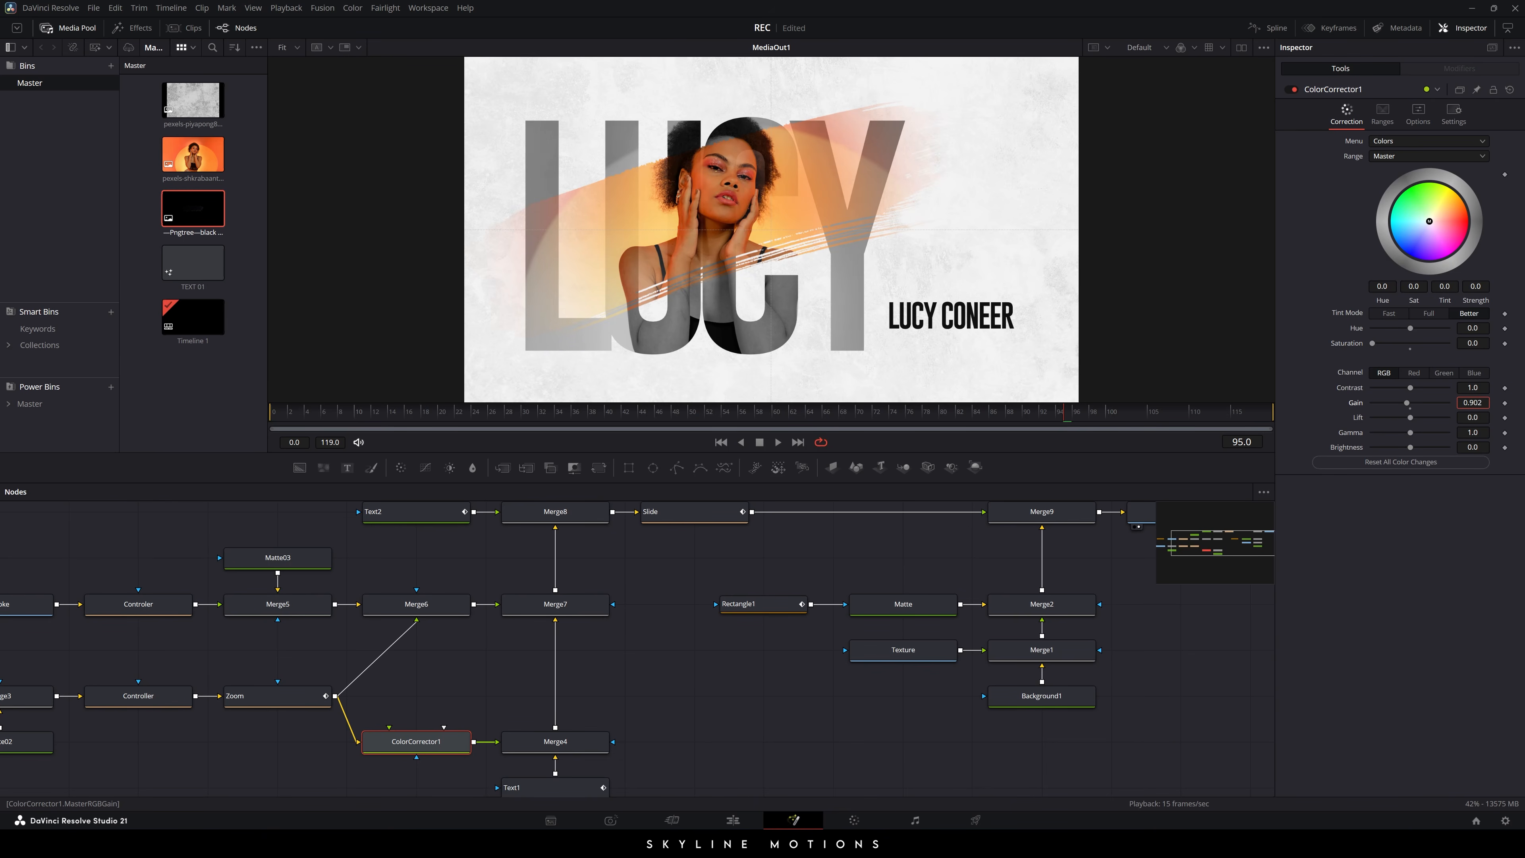
{"action": "double_click", "coordinate": [1472, 403]}
{"action": "type", "text": ".8"}
{"action": "key", "text": "Tab"}
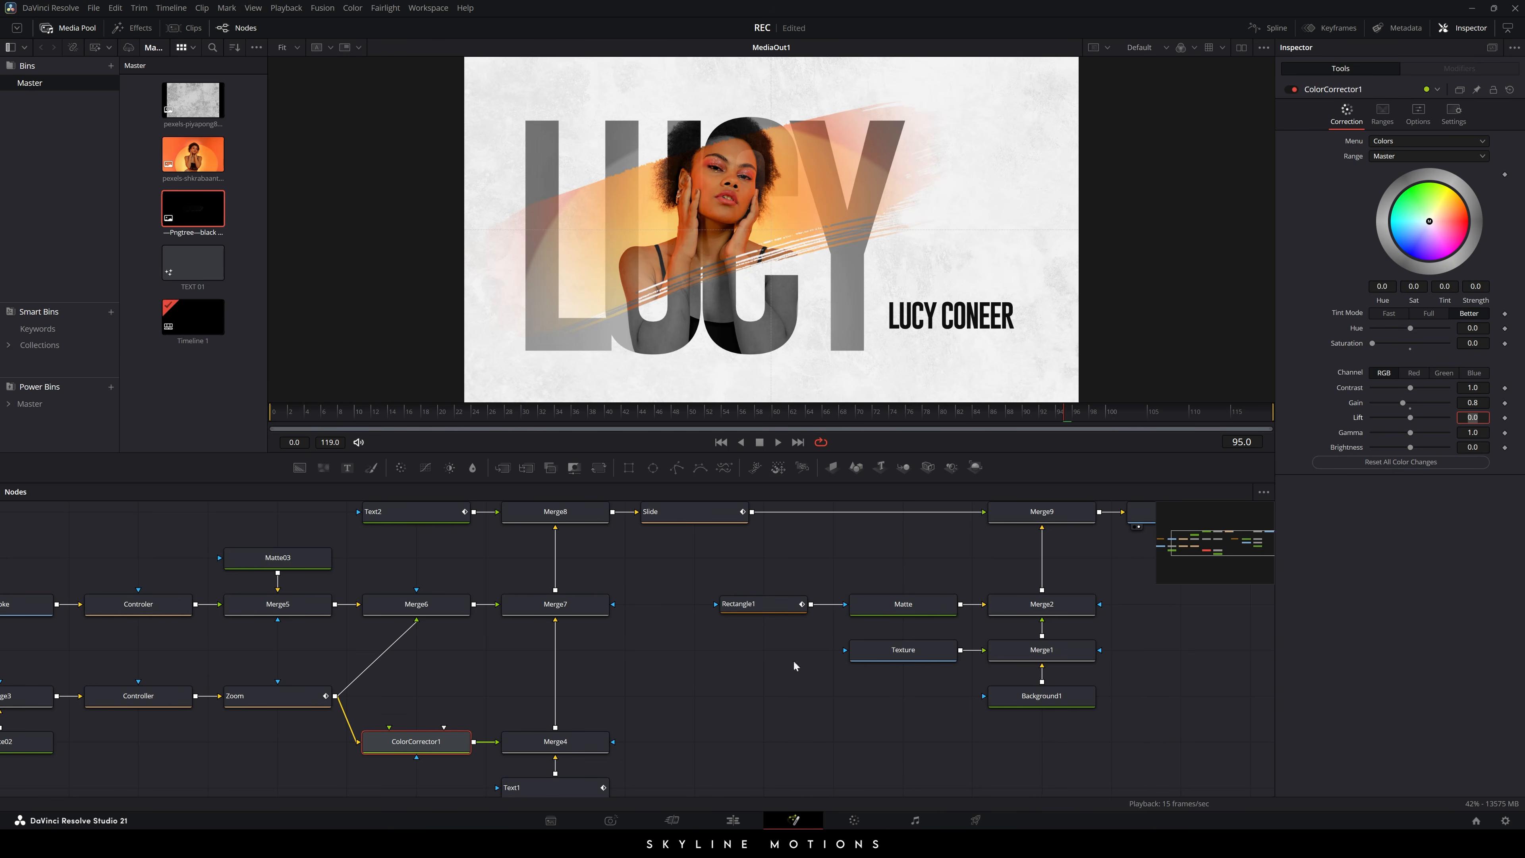
{"action": "left_click", "coordinate": [705, 745]}
{"action": "mouse_move", "coordinate": [420, 412]}
{"action": "left_mouse_down"}
{"action": "mouse_move", "coordinate": [388, 411]}
{"action": "mouse_move", "coordinate": [1091, 411]}
{"action": "mouse_move", "coordinate": [402, 413]}
{"action": "mouse_move", "coordinate": [1172, 427]}
{"action": "left_mouse_up"}
- Set the Text2 name text to size 0.085 and tracking 0.96
{"action": "left_click_drag", "start_coordinate": [713, 565], "coordinate": [681, 631]}
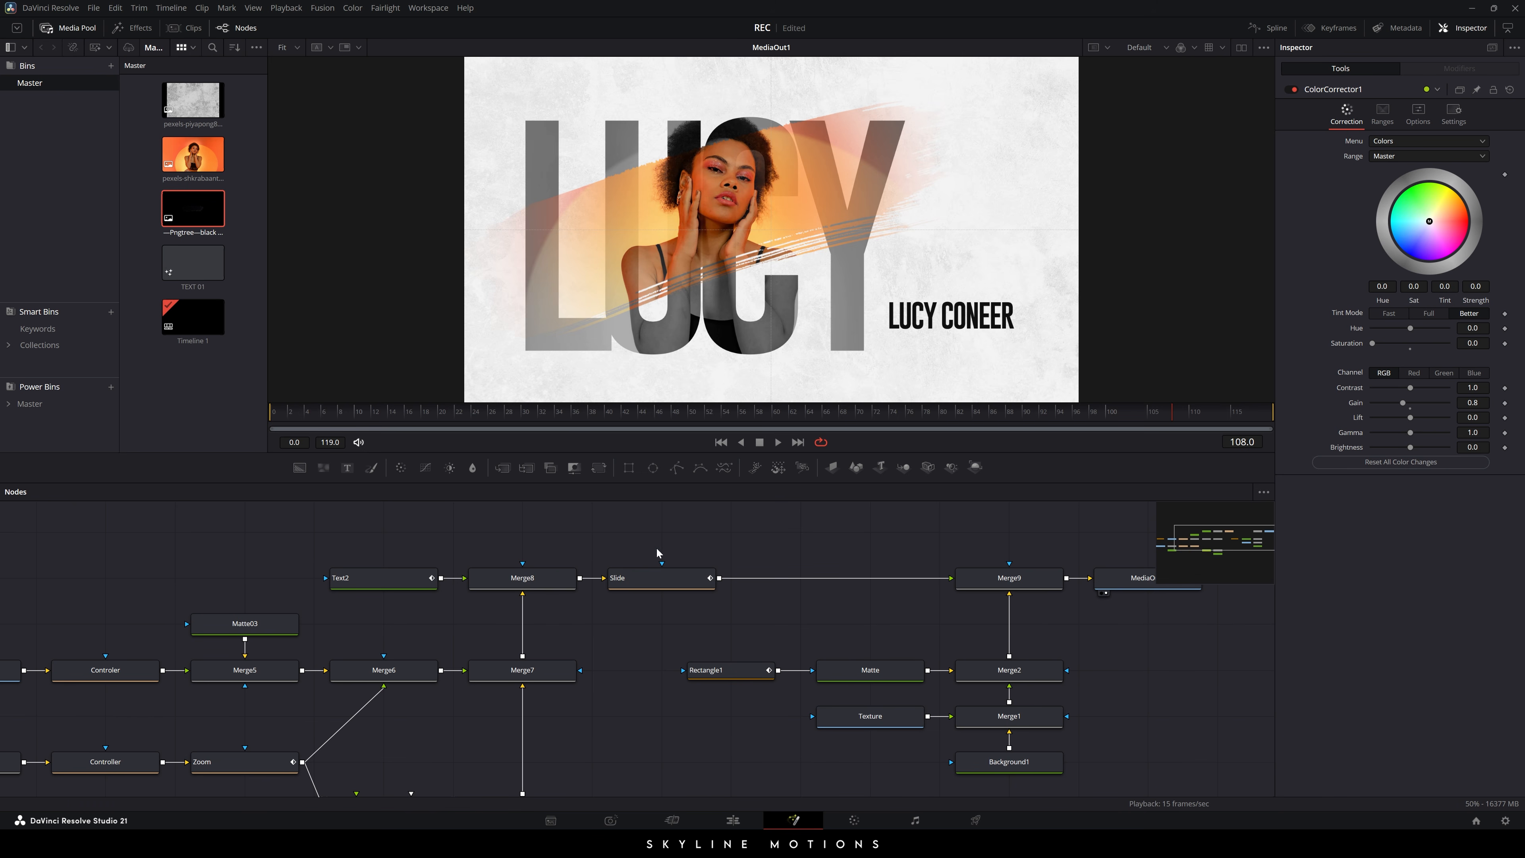
{"action": "left_click", "coordinate": [364, 587]}
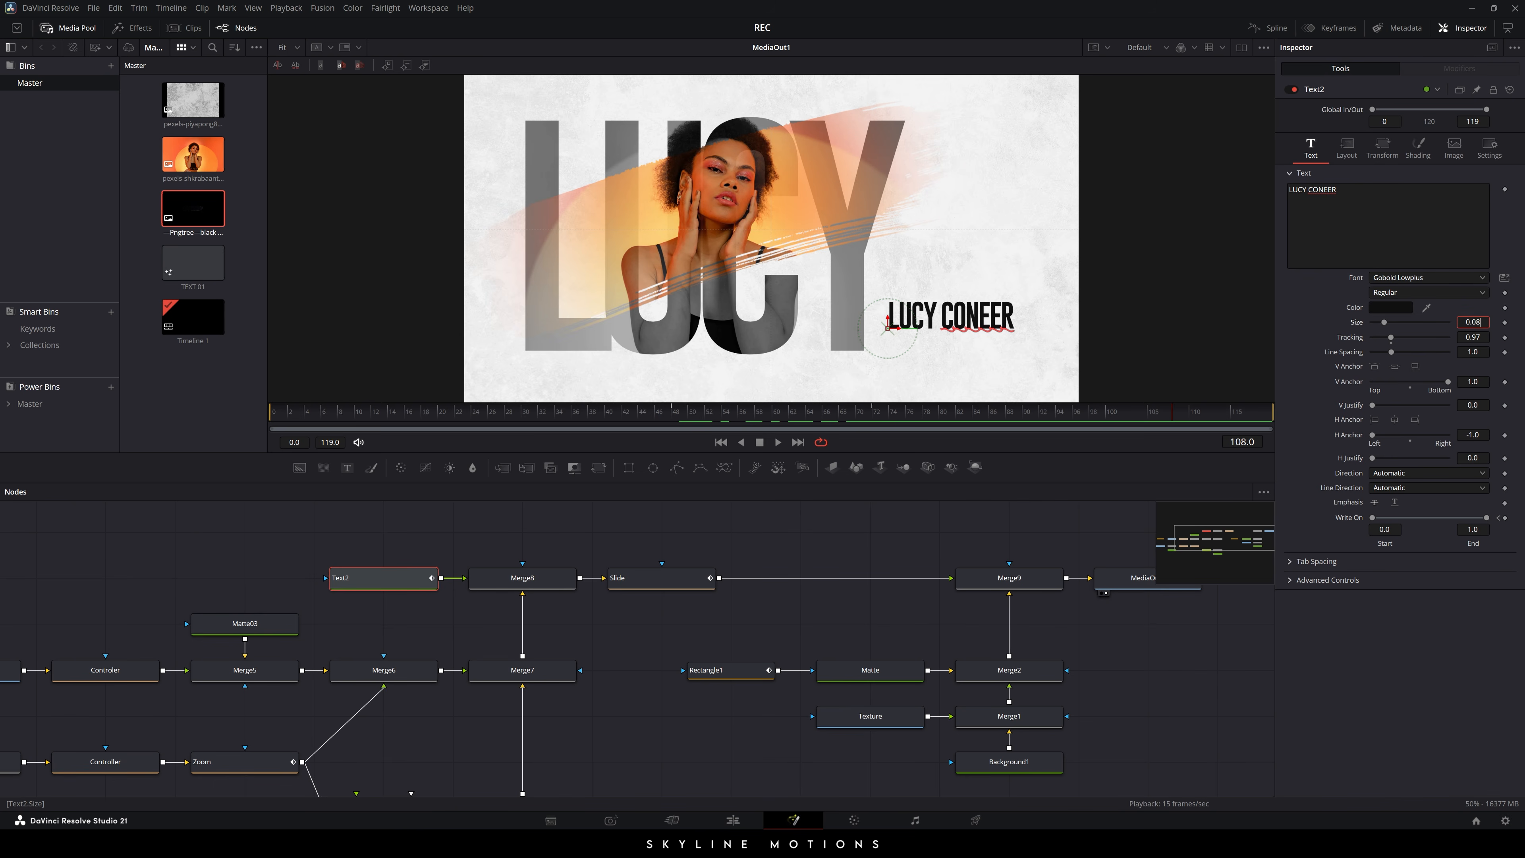
{"action": "key", "text": "Tab"}
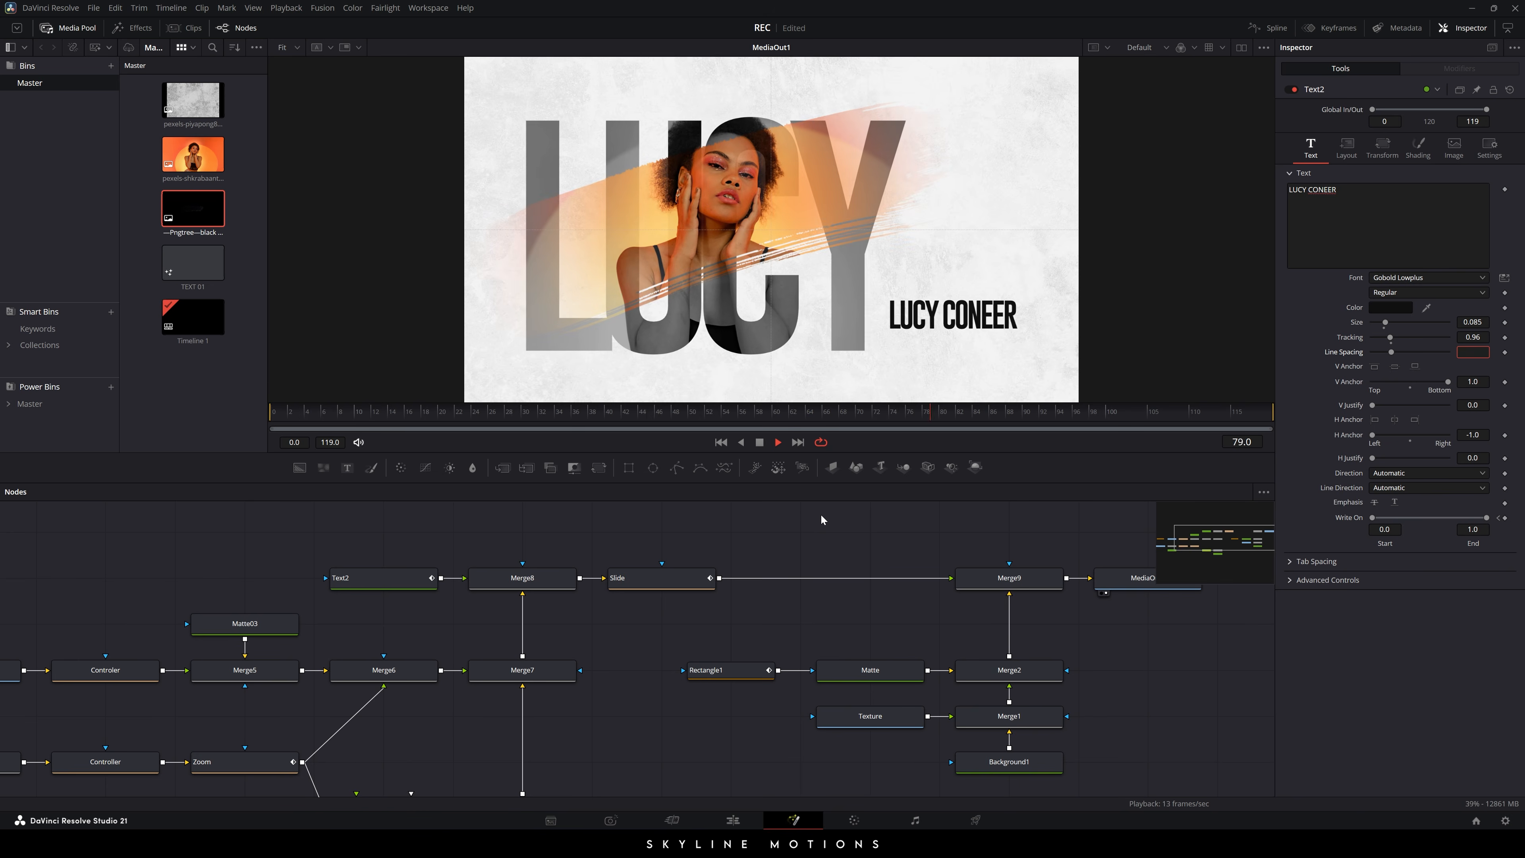
- Return to the Edit page and play Timeline 1 from the start
{"action": "key", "text": "space"}
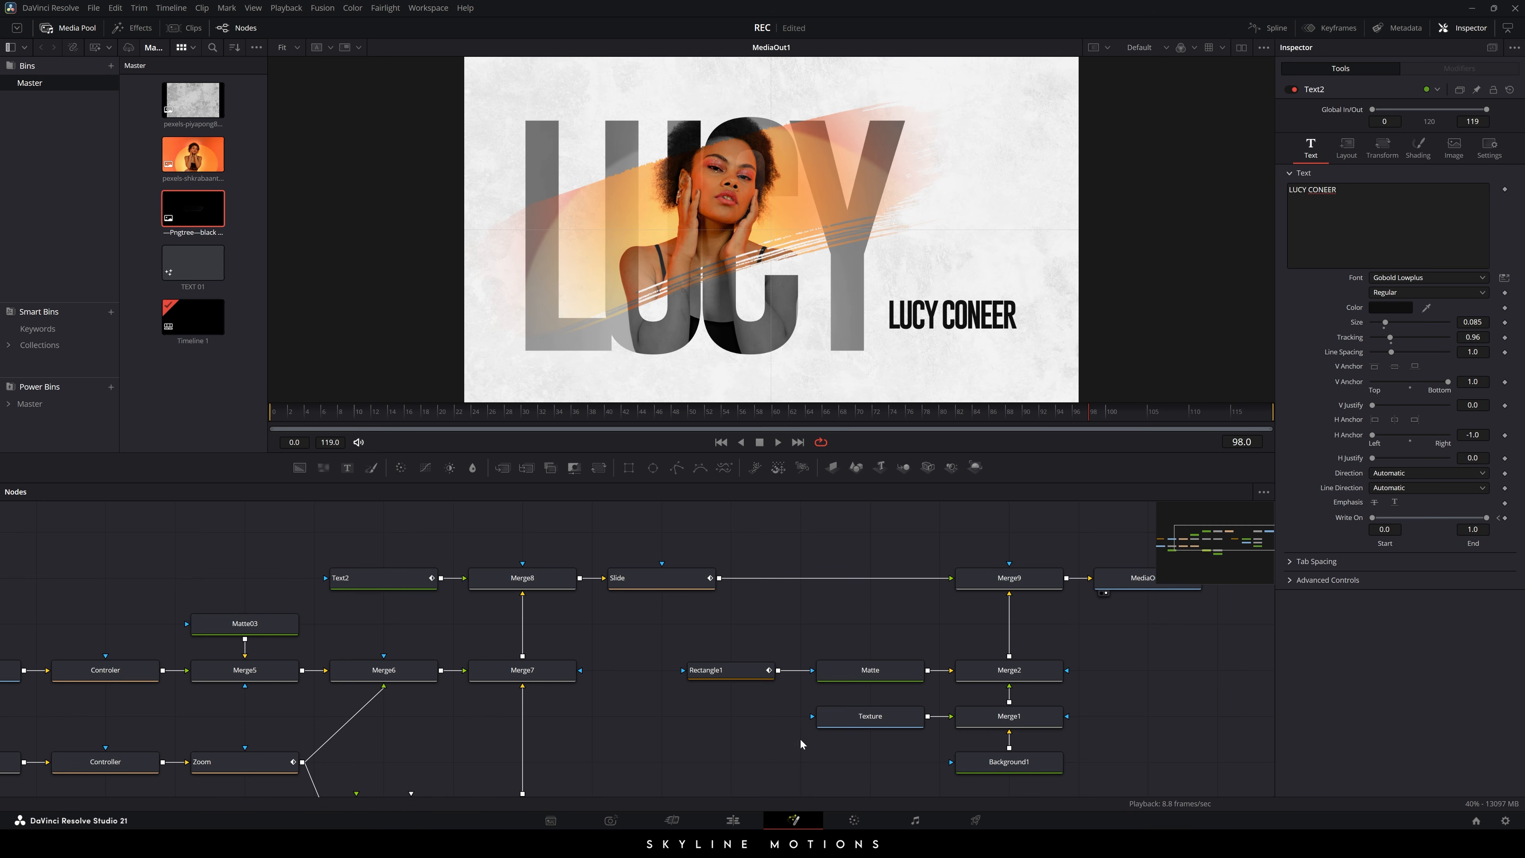
{"action": "left_click", "coordinate": [733, 822]}
{"action": "left_click_drag", "start_coordinate": [258, 514], "coordinate": [141, 517]}
{"action": "key", "text": "space"}
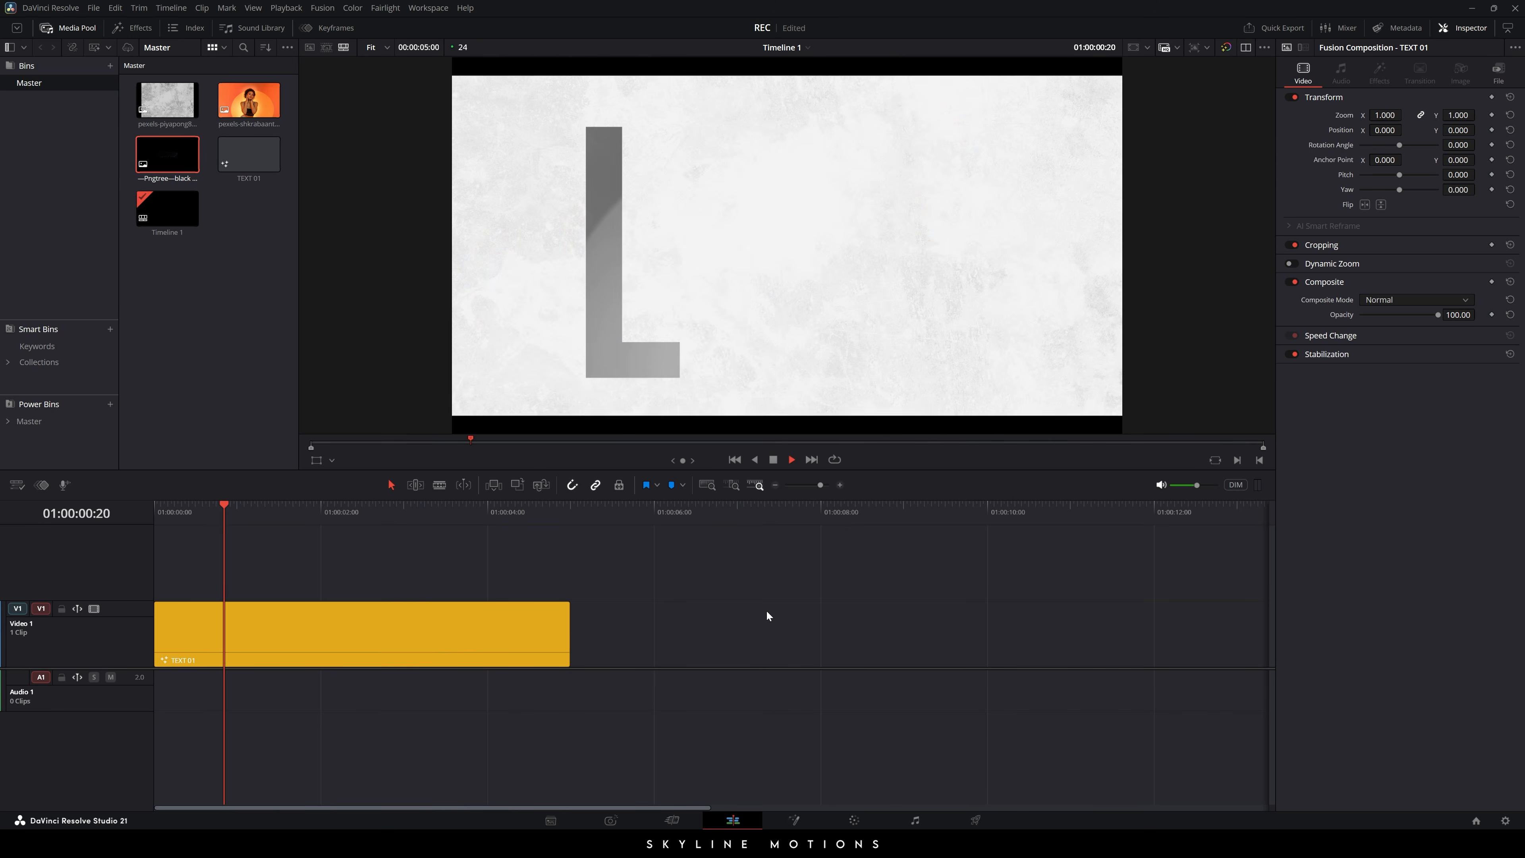
- Replay the timeline from the start and stop at 01:00:03:16
{"action": "key", "text": "space"}
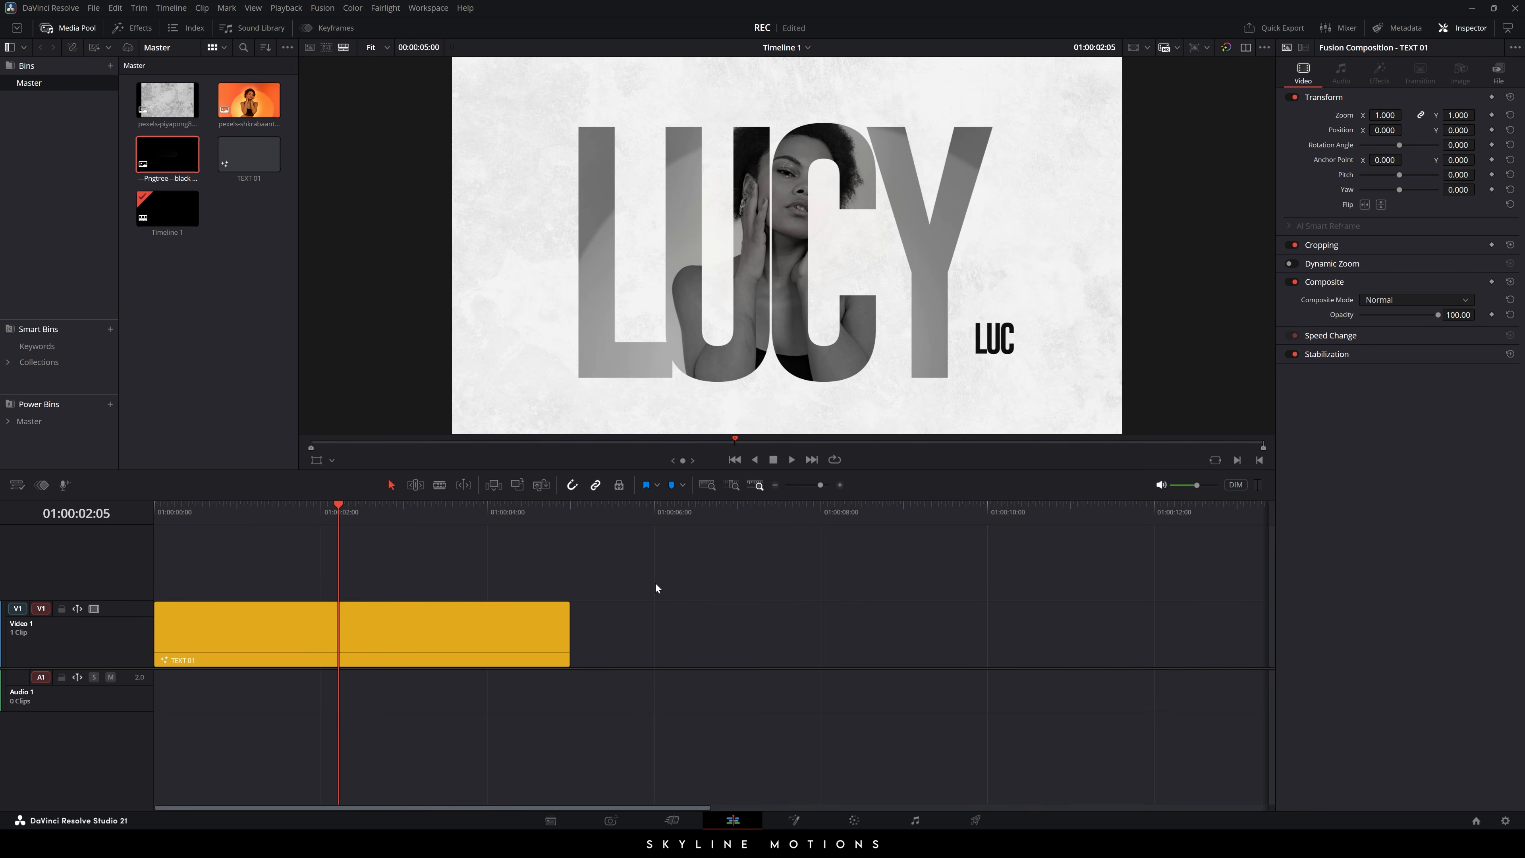
{"action": "left_click", "coordinate": [399, 516]}
{"action": "key", "text": "Home"}
{"action": "key", "text": "space"}
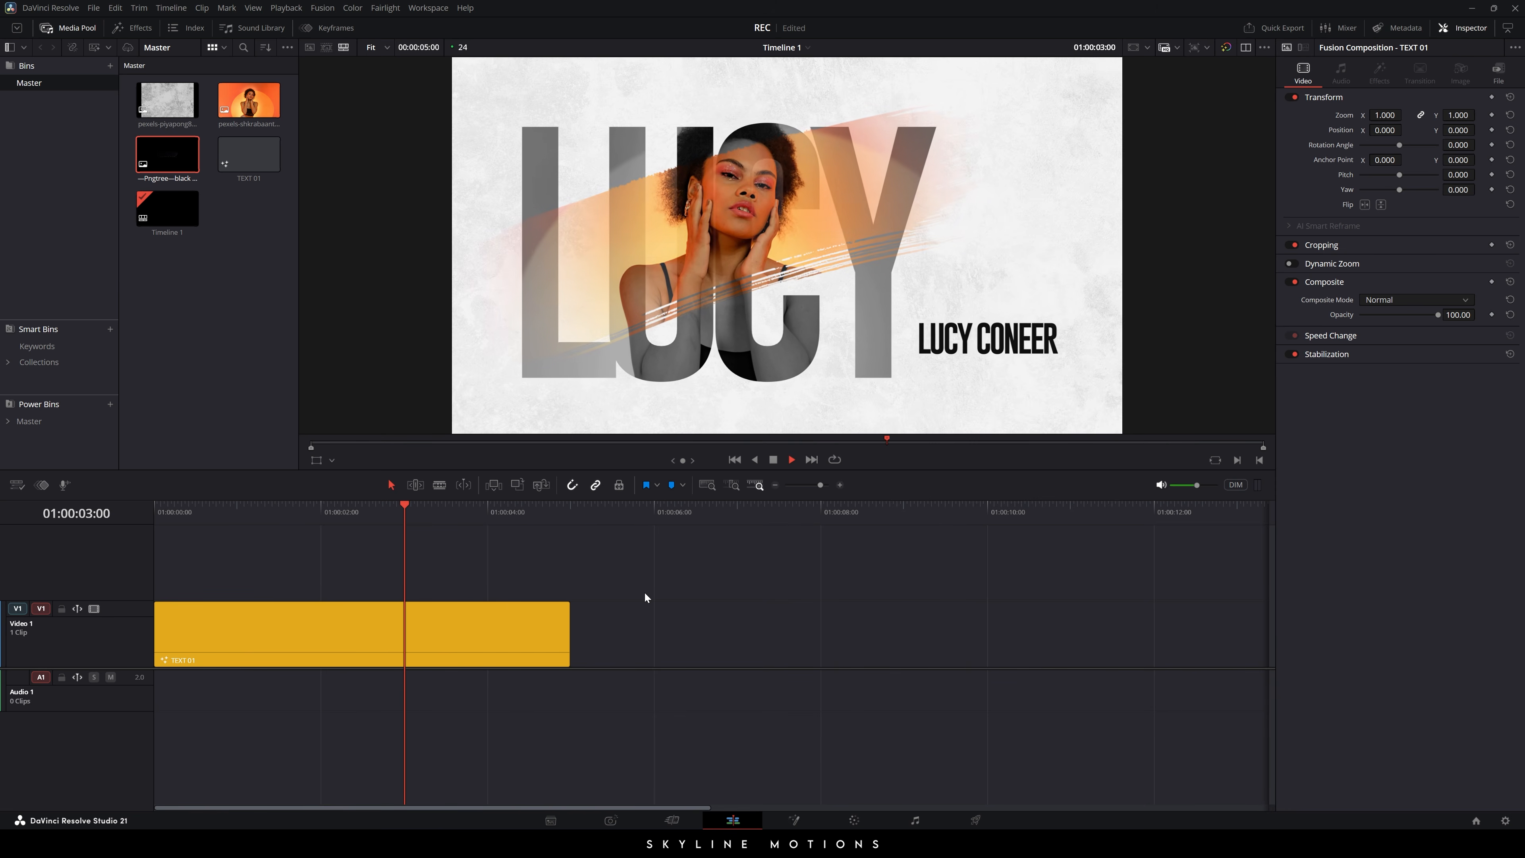
{"action": "key", "text": "space"}
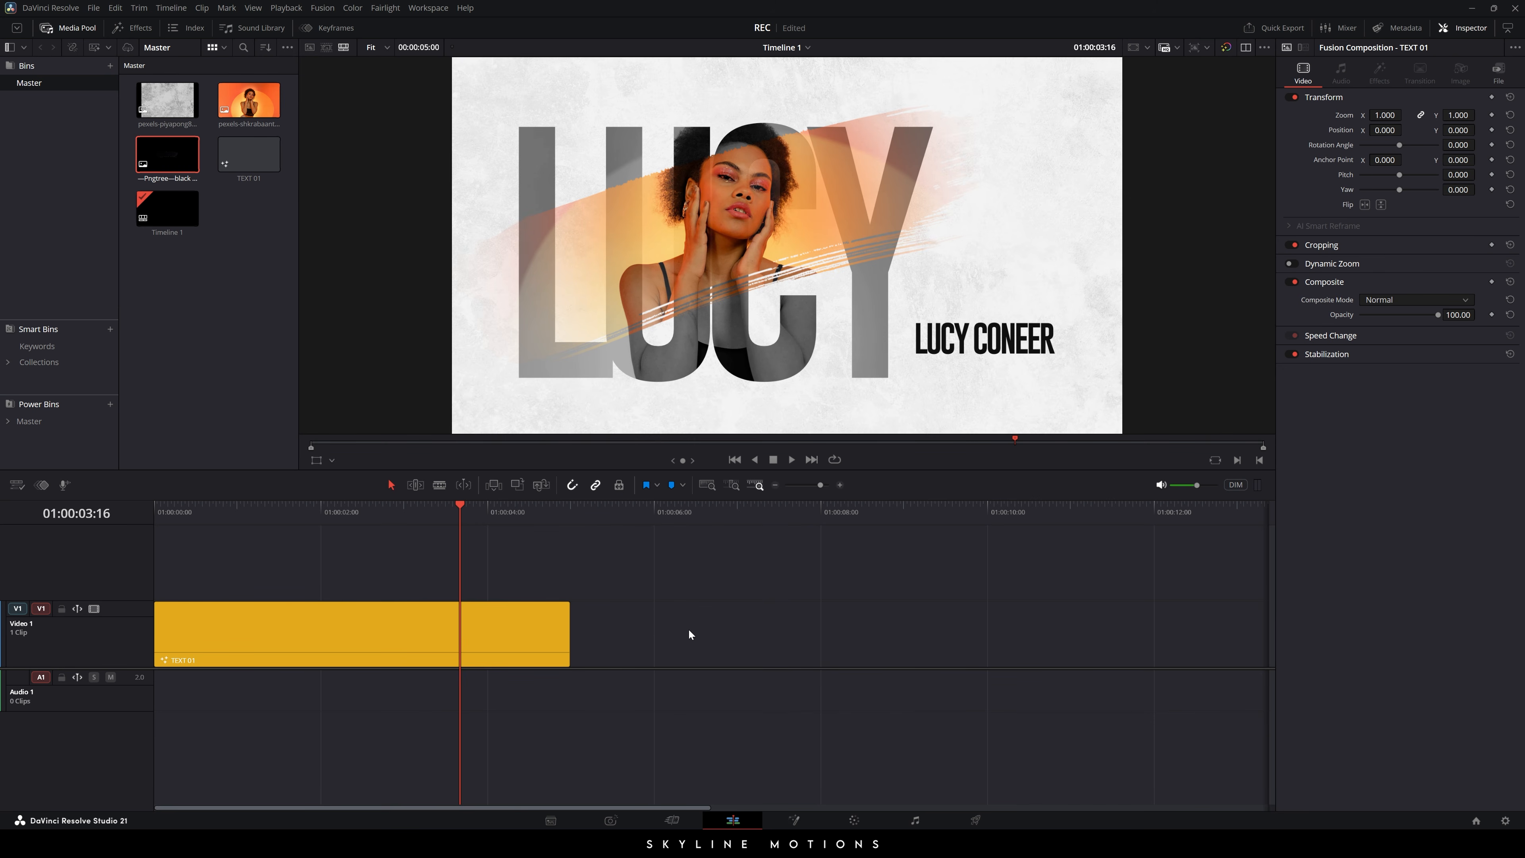
- Duplicate TEXT 01, colour the copy green, move it 20 frames earlier, and open it in Fusion
{"action": "left_click", "coordinate": [274, 644]}
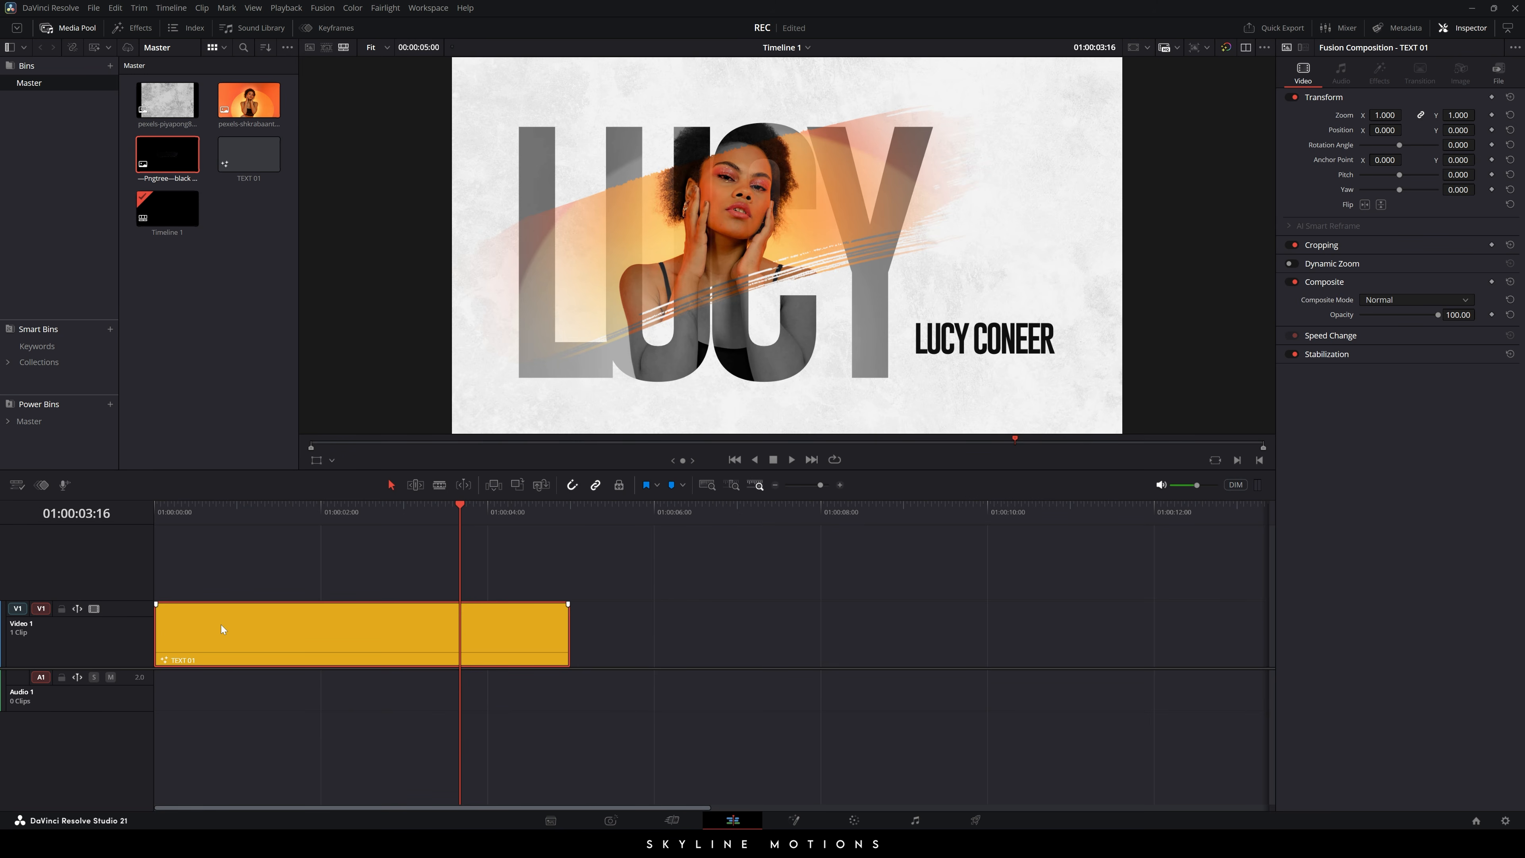
{"action": "left_click_drag", "start_coordinate": [280, 627], "coordinate": [719, 635]}
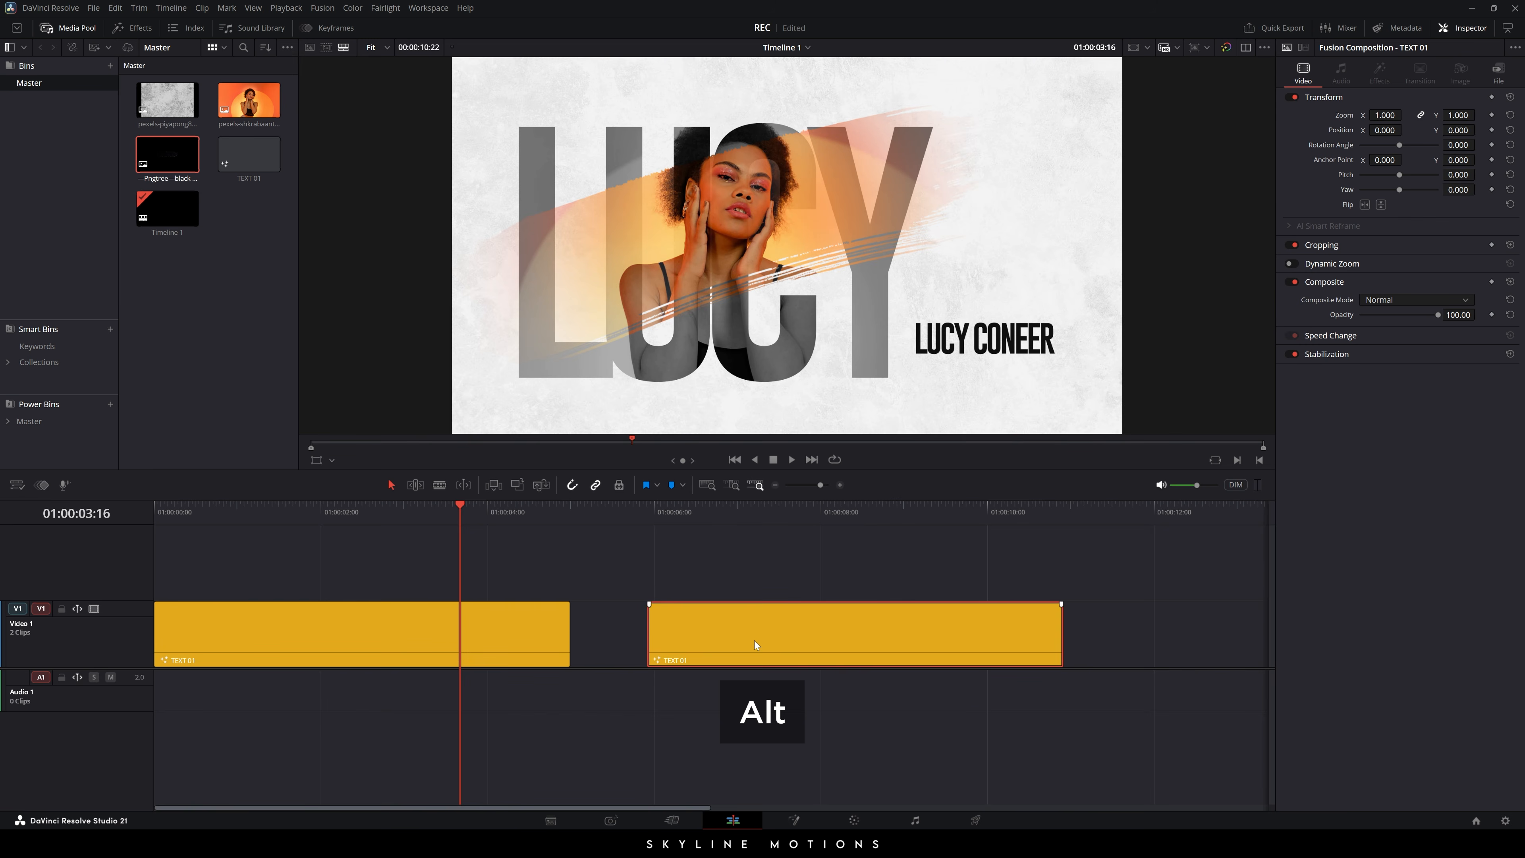
{"action": "right_click", "coordinate": [705, 637]}
{"action": "mouse_move", "coordinate": [909, 600]}
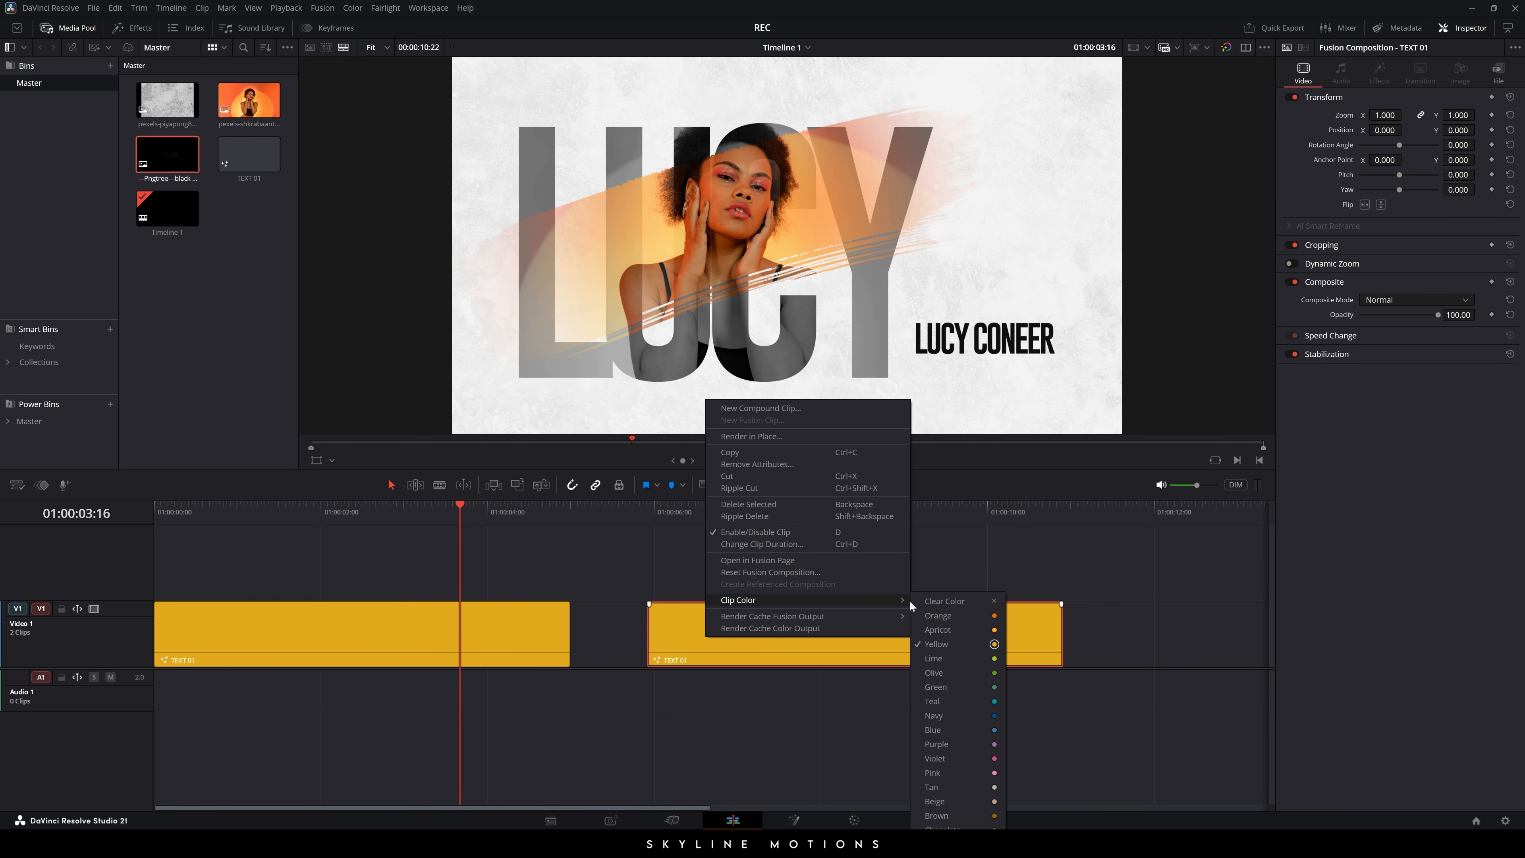
{"action": "left_click", "coordinate": [951, 681]}
{"action": "left_click_drag", "start_coordinate": [816, 635], "coordinate": [731, 630]}
{"action": "left_click_drag", "start_coordinate": [768, 506], "coordinate": [782, 546]}
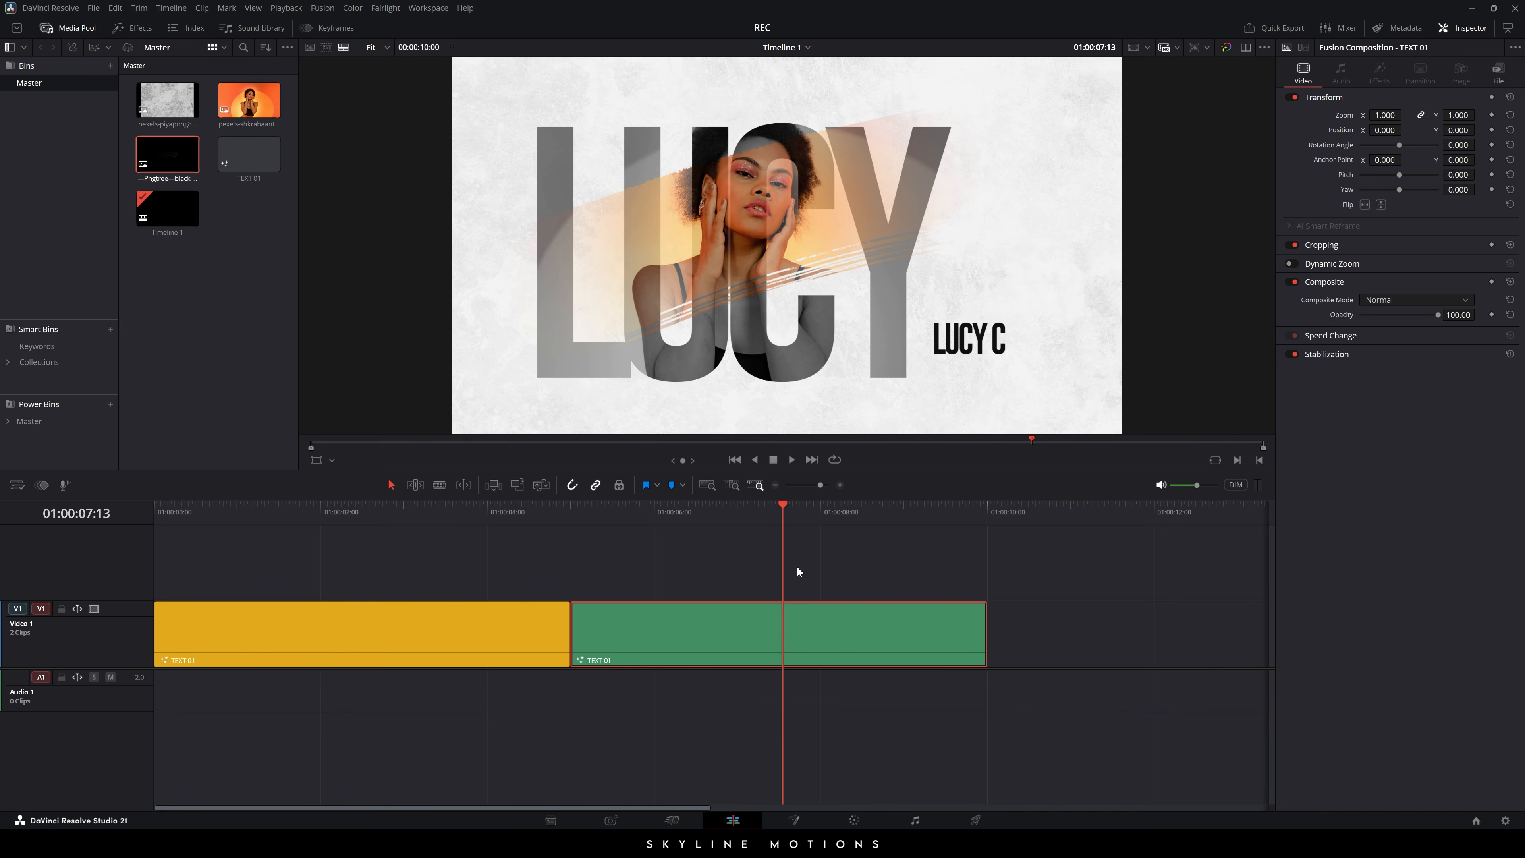
{"action": "left_click", "coordinate": [795, 822]}
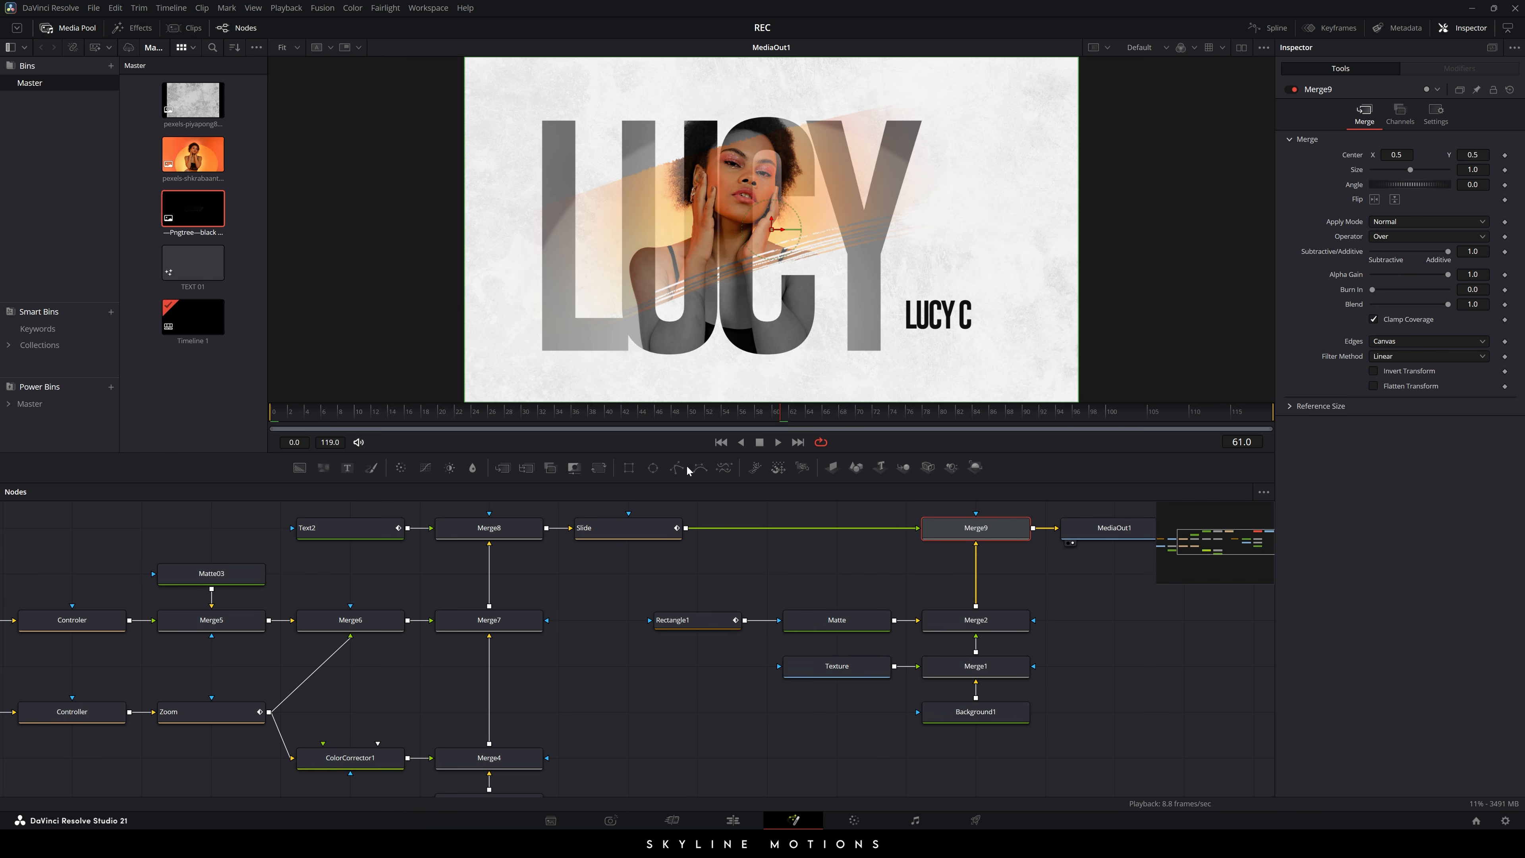
- Delete the old Image node and import the woman-in-hat photo into the media pool
{"action": "left_click_drag", "start_coordinate": [631, 596], "coordinate": [945, 550]}
{"action": "left_click_drag", "start_coordinate": [575, 657], "coordinate": [728, 651]}
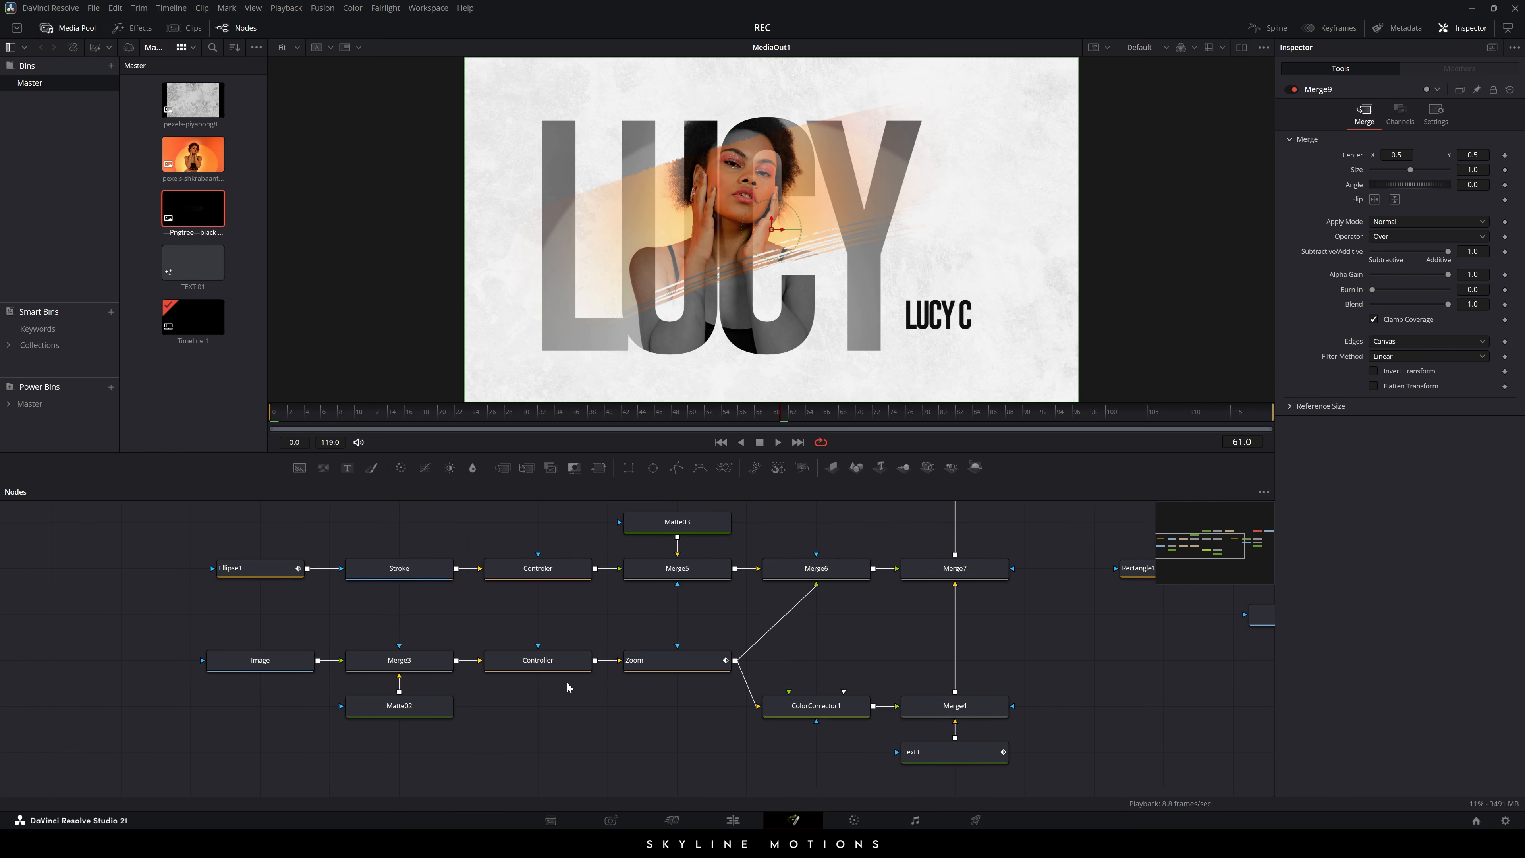
{"action": "left_click", "coordinate": [251, 659]}
{"action": "key", "text": "Delete"}
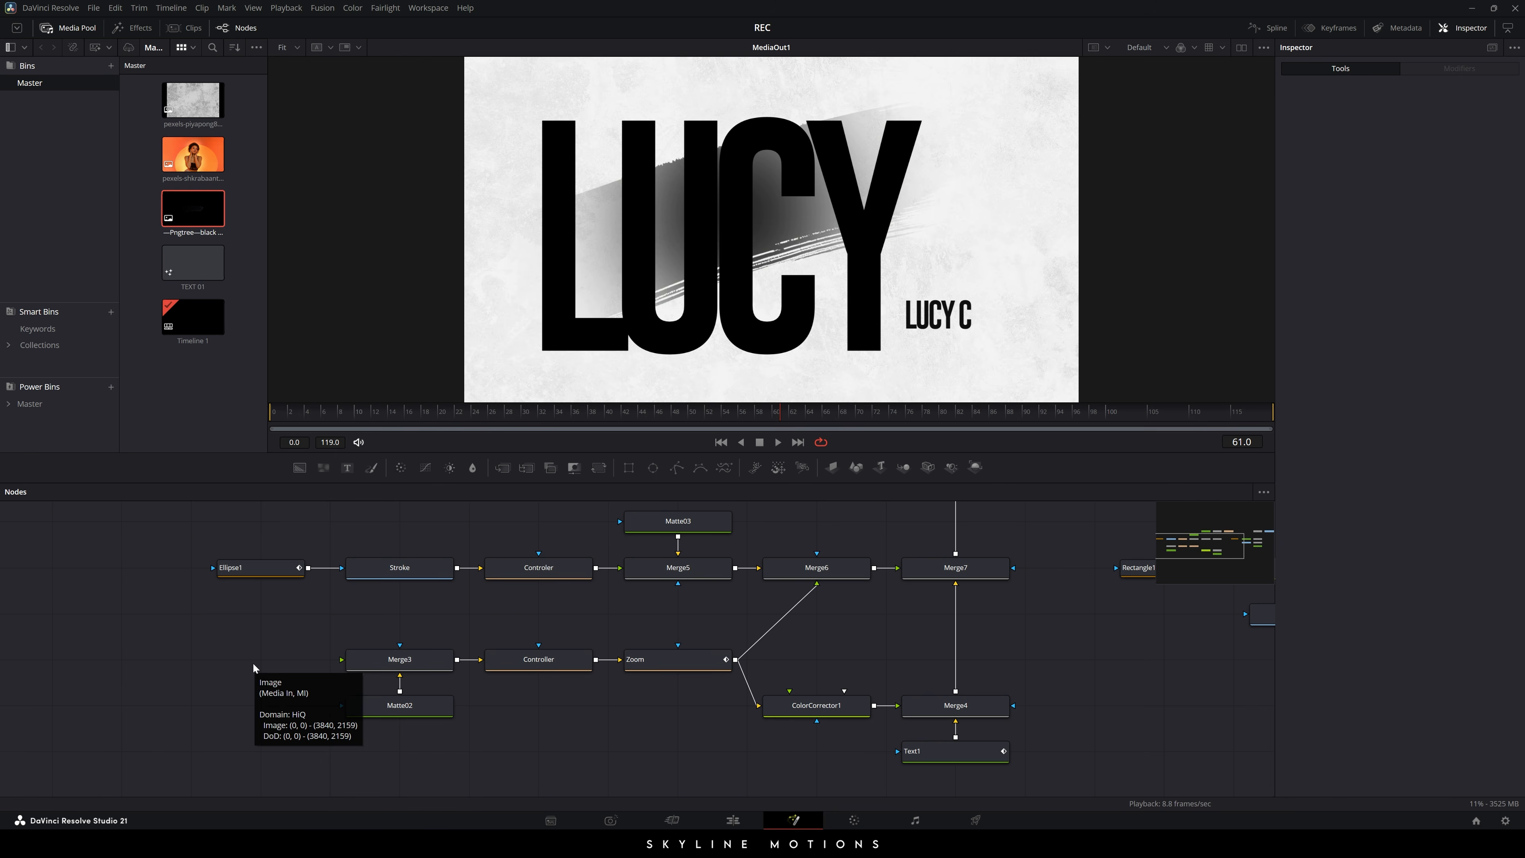
{"action": "right_click", "coordinate": [182, 406]}
{"action": "left_click", "coordinate": [226, 585]}
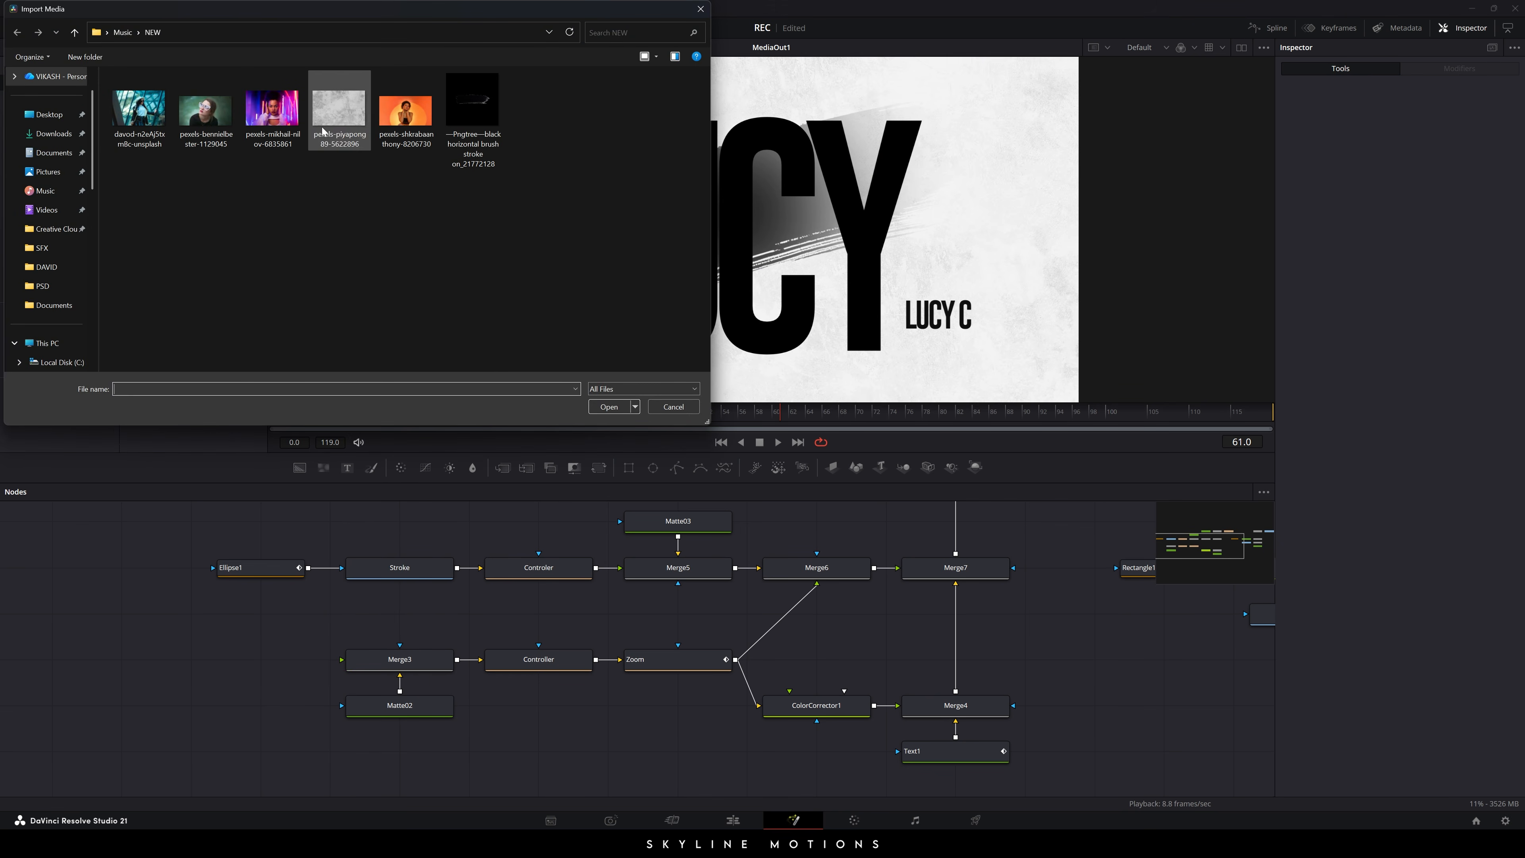
{"action": "left_click", "coordinate": [150, 124]}
{"action": "left_click", "coordinate": [609, 407]}
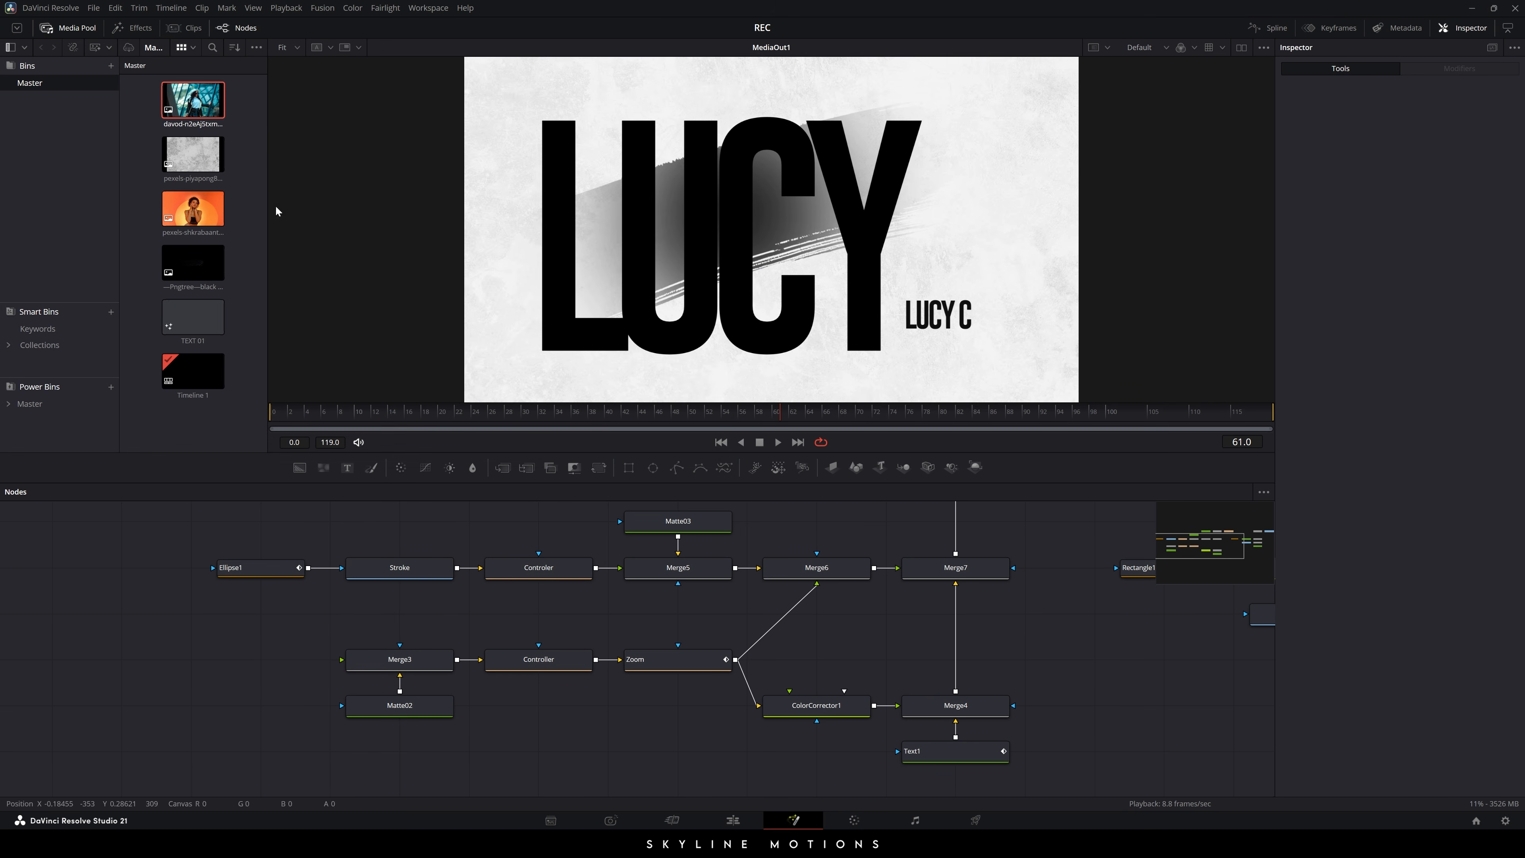
- Add the new photo as a node named 'Image' and connect it to Merge3
{"action": "left_click_drag", "start_coordinate": [188, 102], "coordinate": [259, 673]}
{"action": "key", "text": "F2"}
{"action": "key", "text": "BackSpace"}
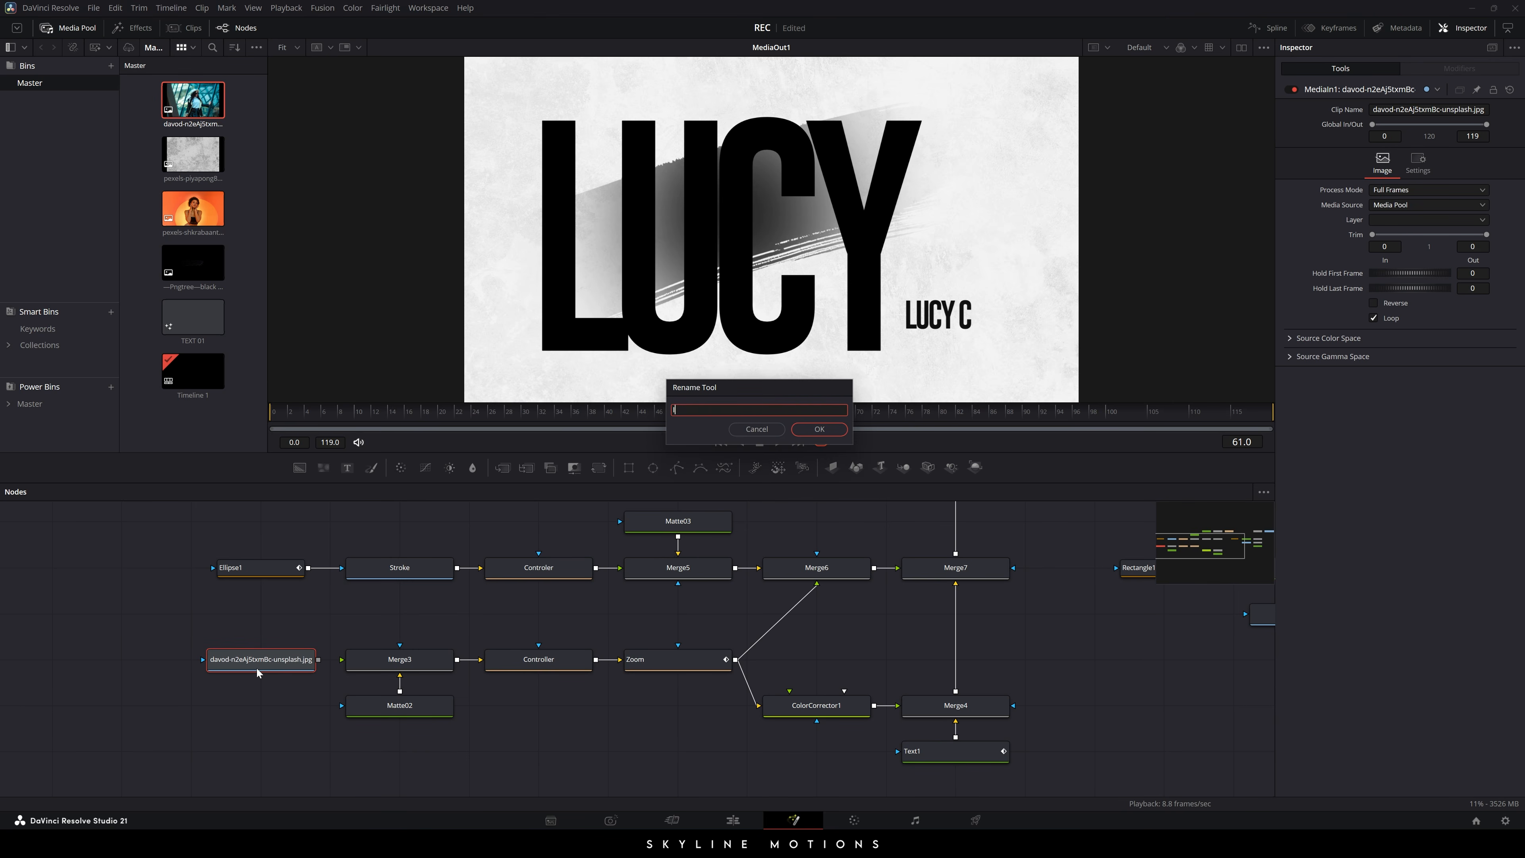
{"action": "type", "text": "Image"}
{"action": "key", "text": "Return"}
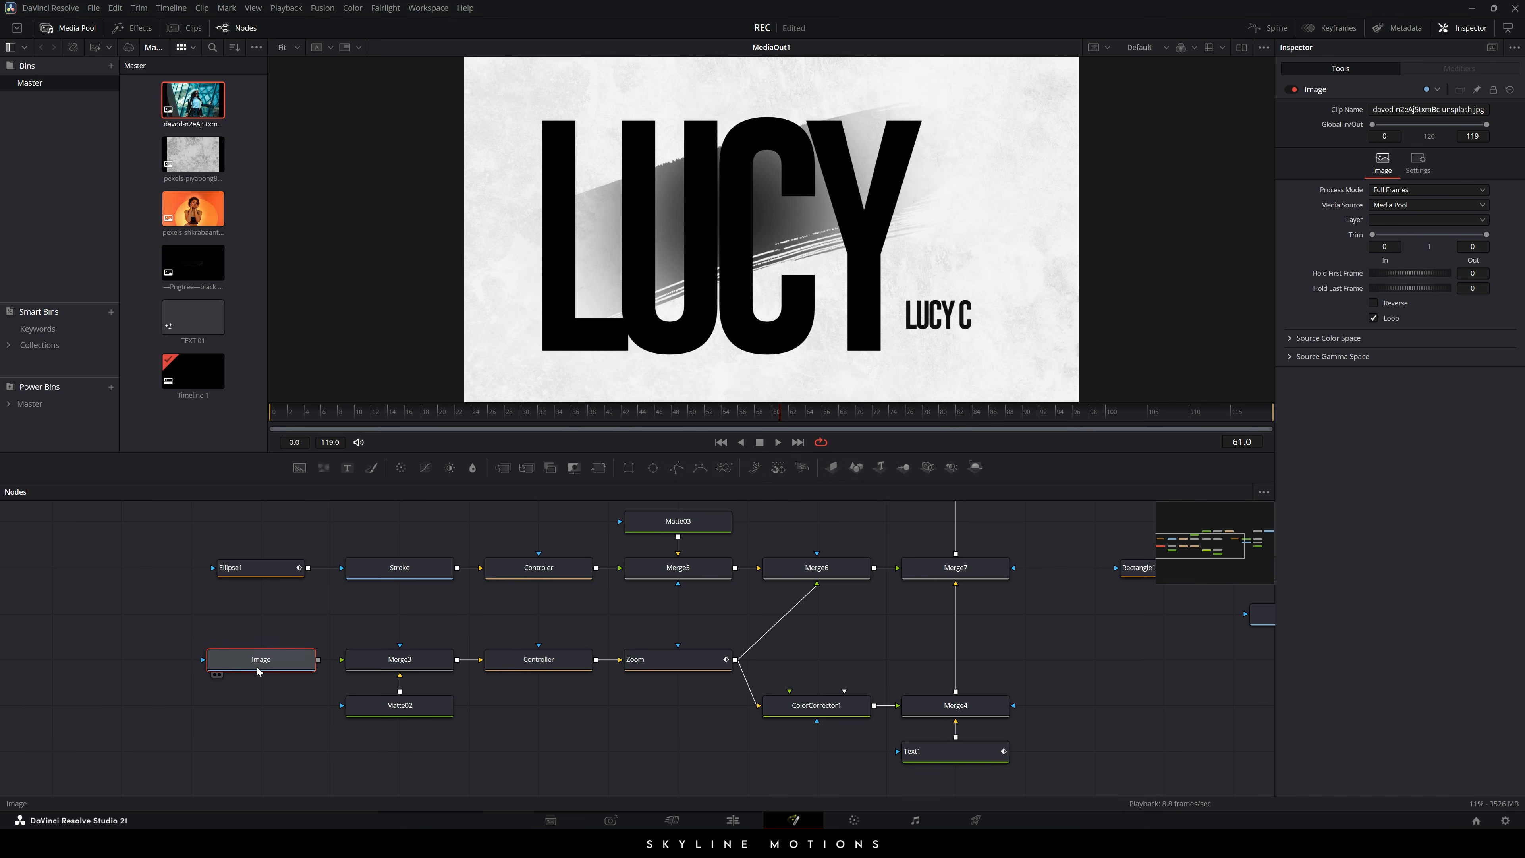
{"action": "mouse_move", "coordinate": [318, 659]}
{"action": "left_mouse_down"}
{"action": "mouse_move", "coordinate": [385, 628]}
{"action": "mouse_move", "coordinate": [371, 667]}
{"action": "mouse_move", "coordinate": [346, 663]}
{"action": "left_mouse_up"}
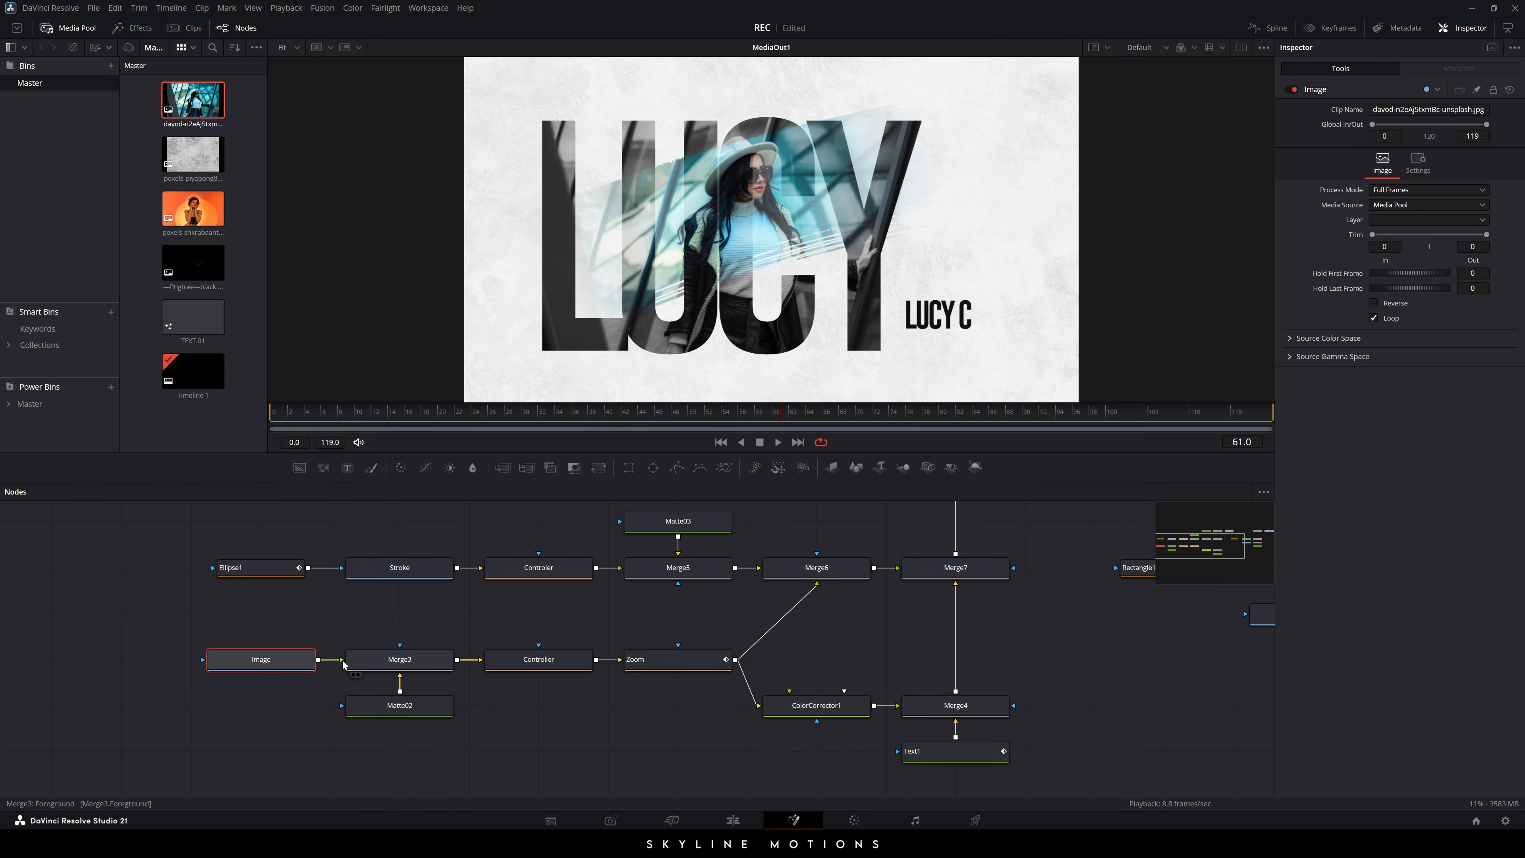
- Set the Controller to Center 0.44/0.316 and Size 1.37, enlarging the portrait in the letters
{"action": "left_click", "coordinate": [557, 665]}
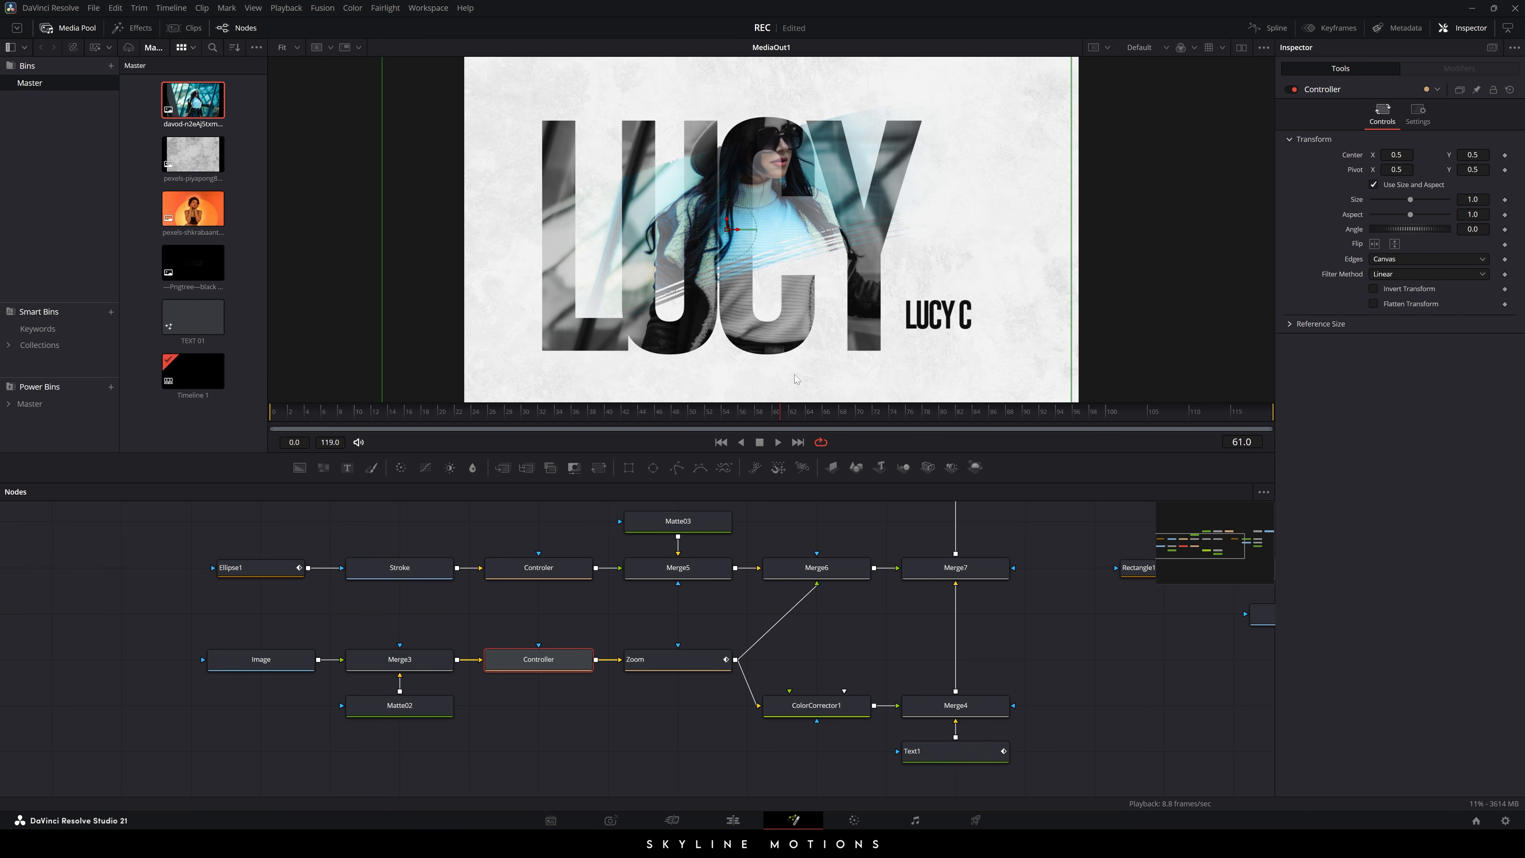
{"action": "left_click_drag", "start_coordinate": [727, 234], "coordinate": [699, 281]}
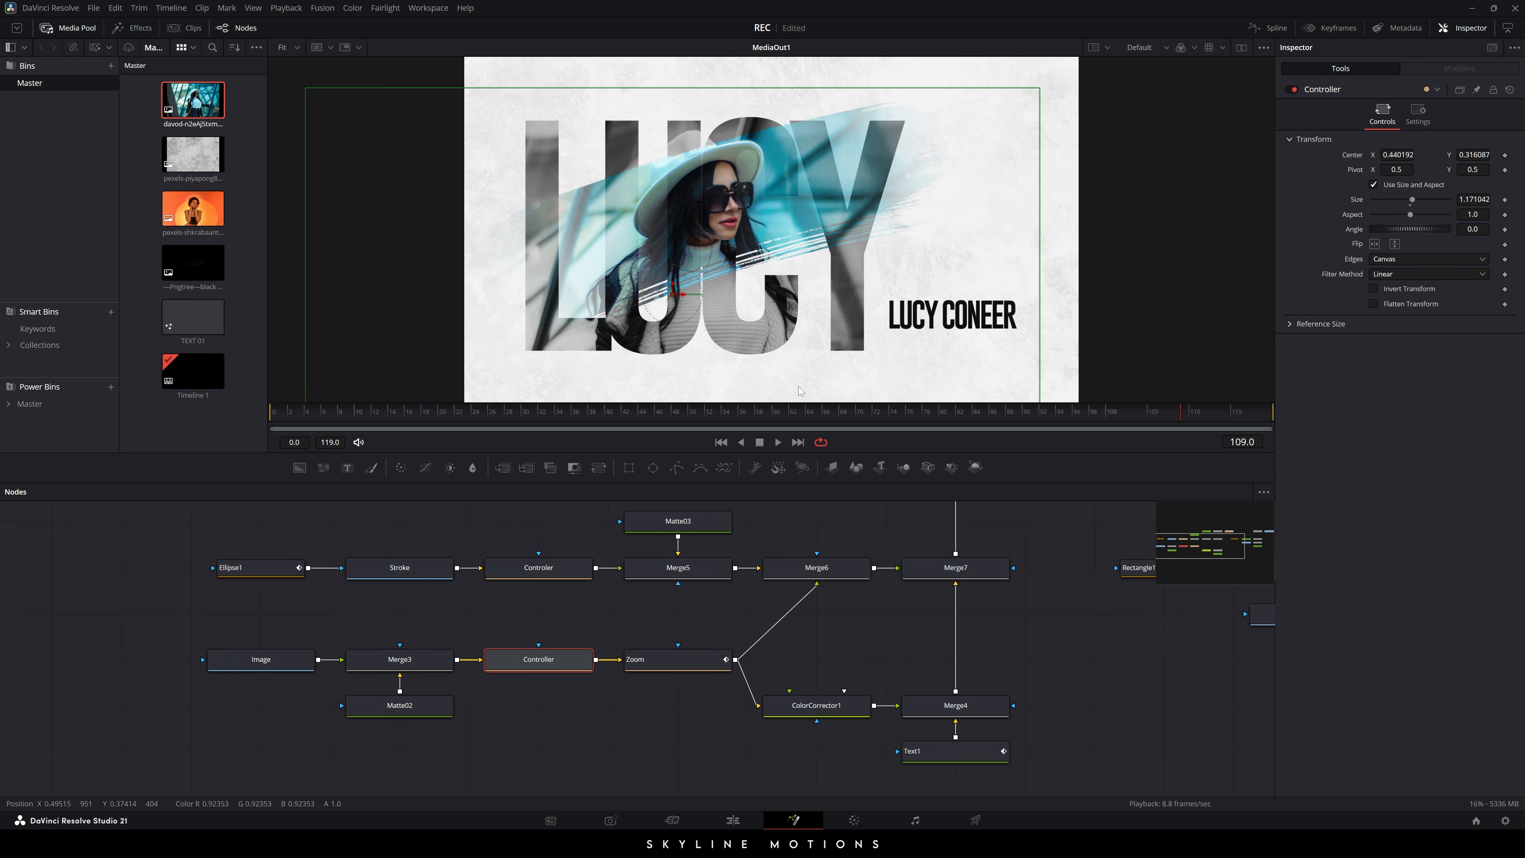
{"action": "scroll", "coordinate": [1029, 607], "scroll_direction": "down", "scroll_amount": 2}
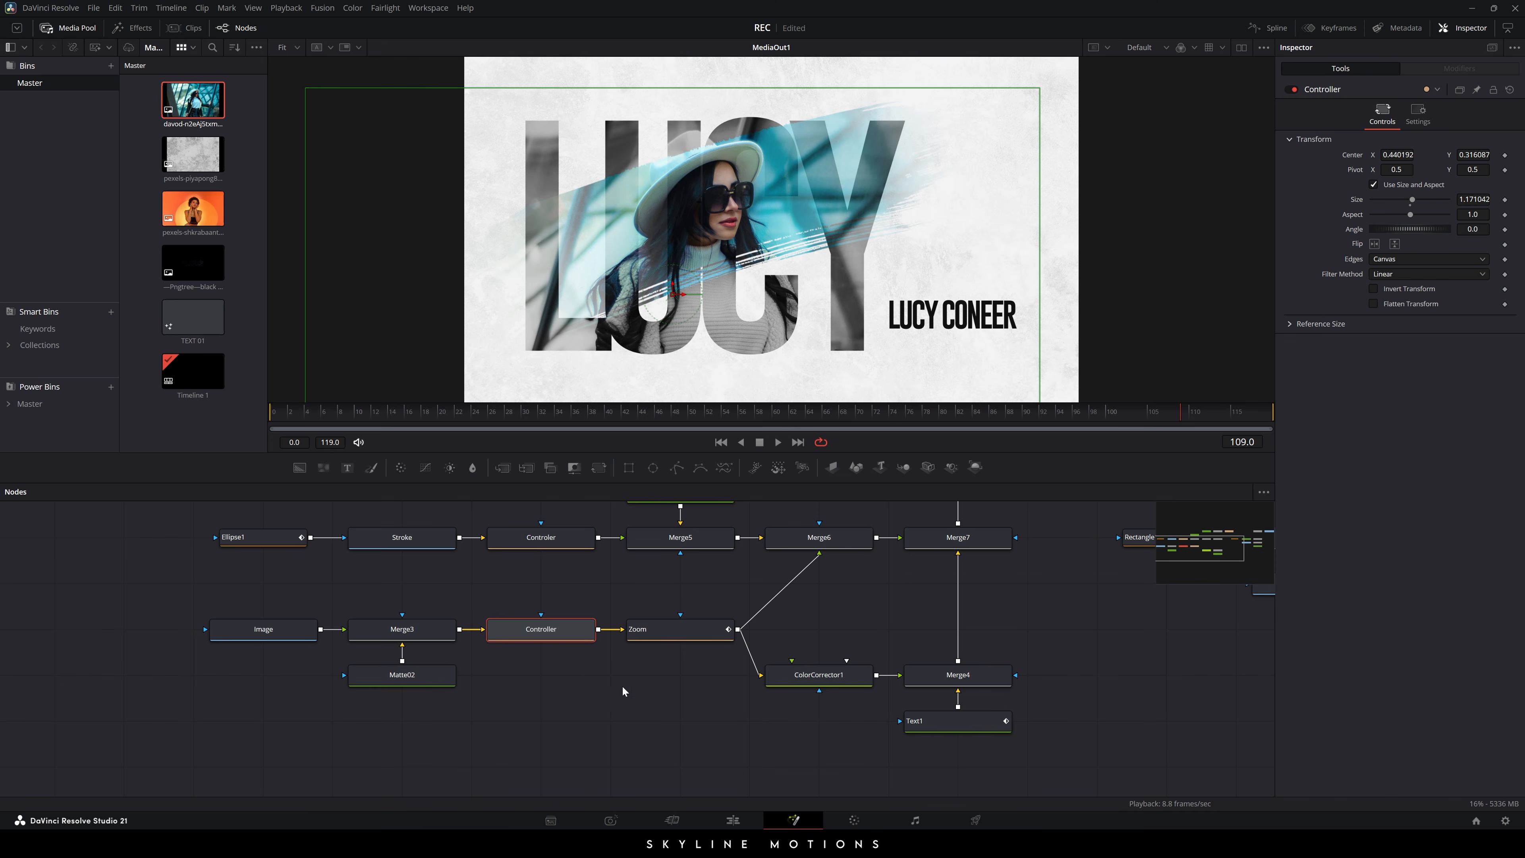
{"action": "scroll", "coordinate": [715, 582], "scroll_direction": "up", "scroll_amount": 1}
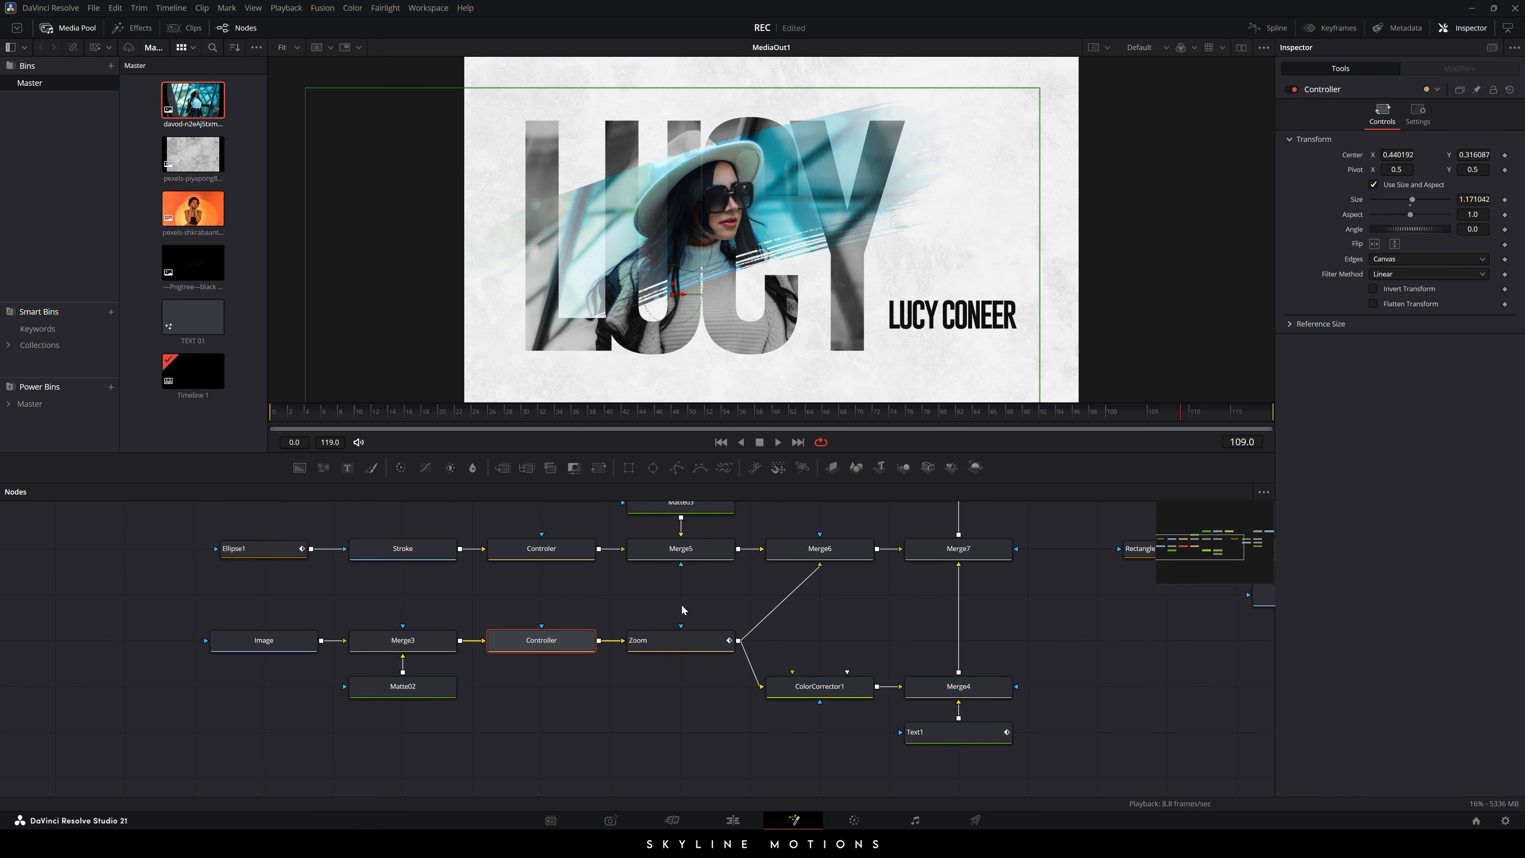
{"action": "left_click", "coordinate": [928, 731]}
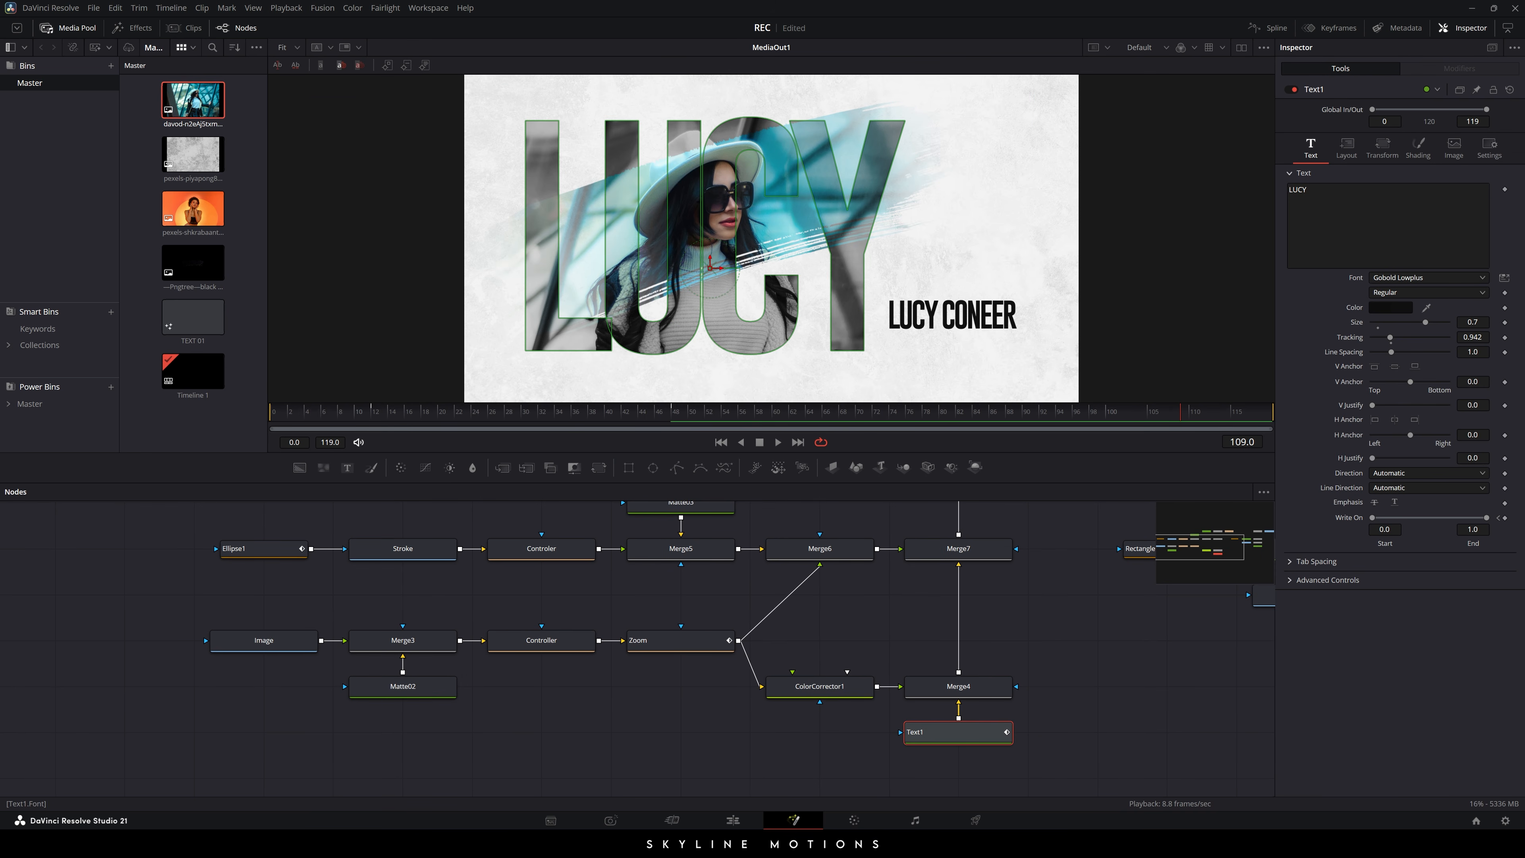
- Replace the Text1 title word LUCY with ANNE
{"action": "left_click_drag", "start_coordinate": [1324, 195], "coordinate": [1244, 192]}
{"action": "key", "text": "BackSpace"}
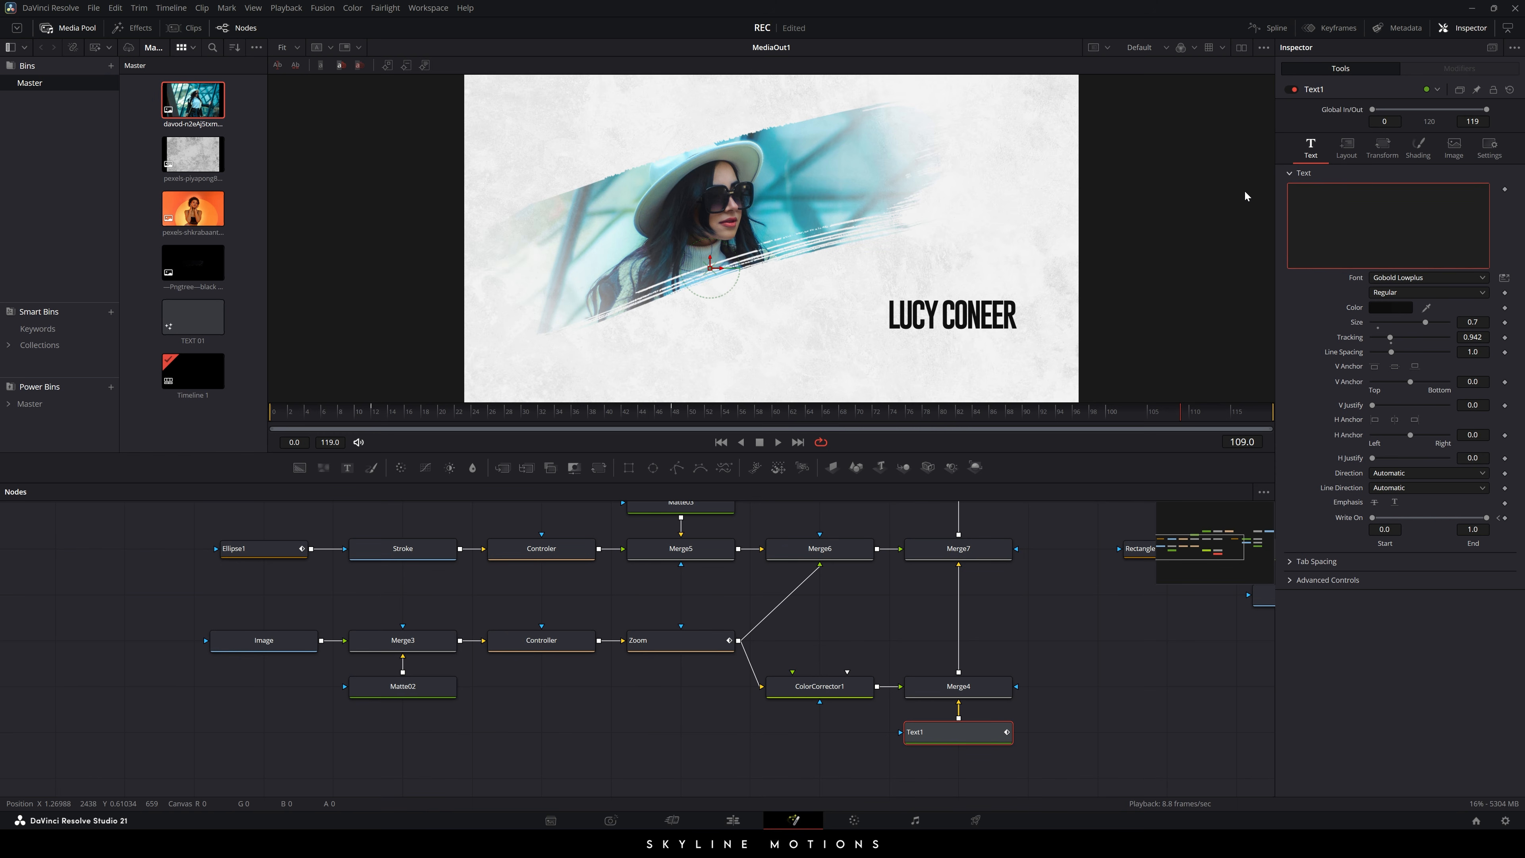
{"action": "type", "text": "ANNE"}
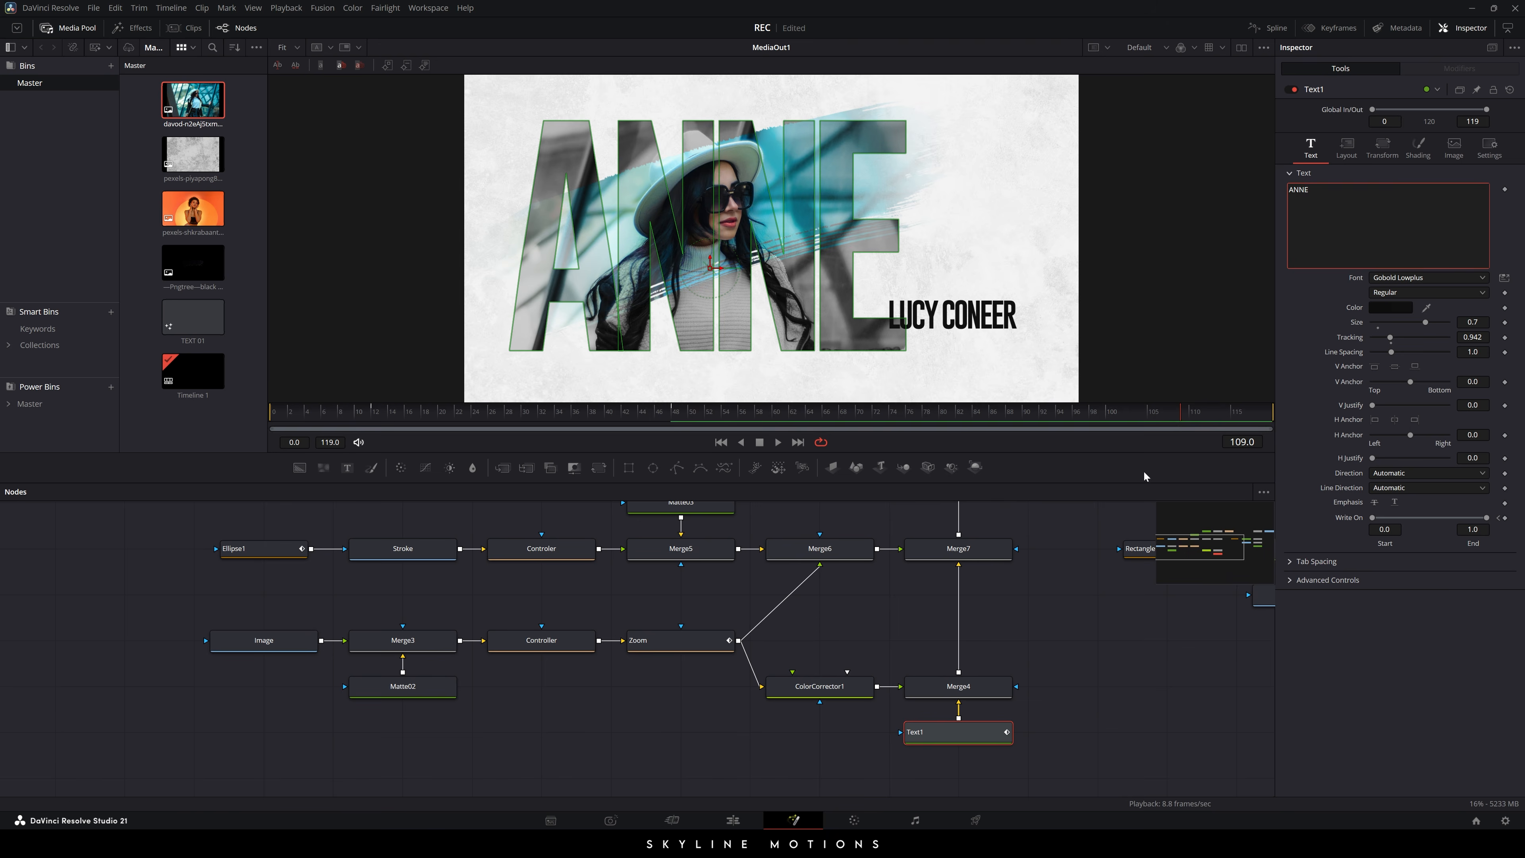
{"action": "left_click", "coordinate": [1083, 582]}
{"action": "scroll", "coordinate": [792, 527], "scroll_direction": "up", "scroll_amount": 1}
{"action": "scroll", "coordinate": [792, 527], "scroll_direction": "up", "scroll_amount": 3}
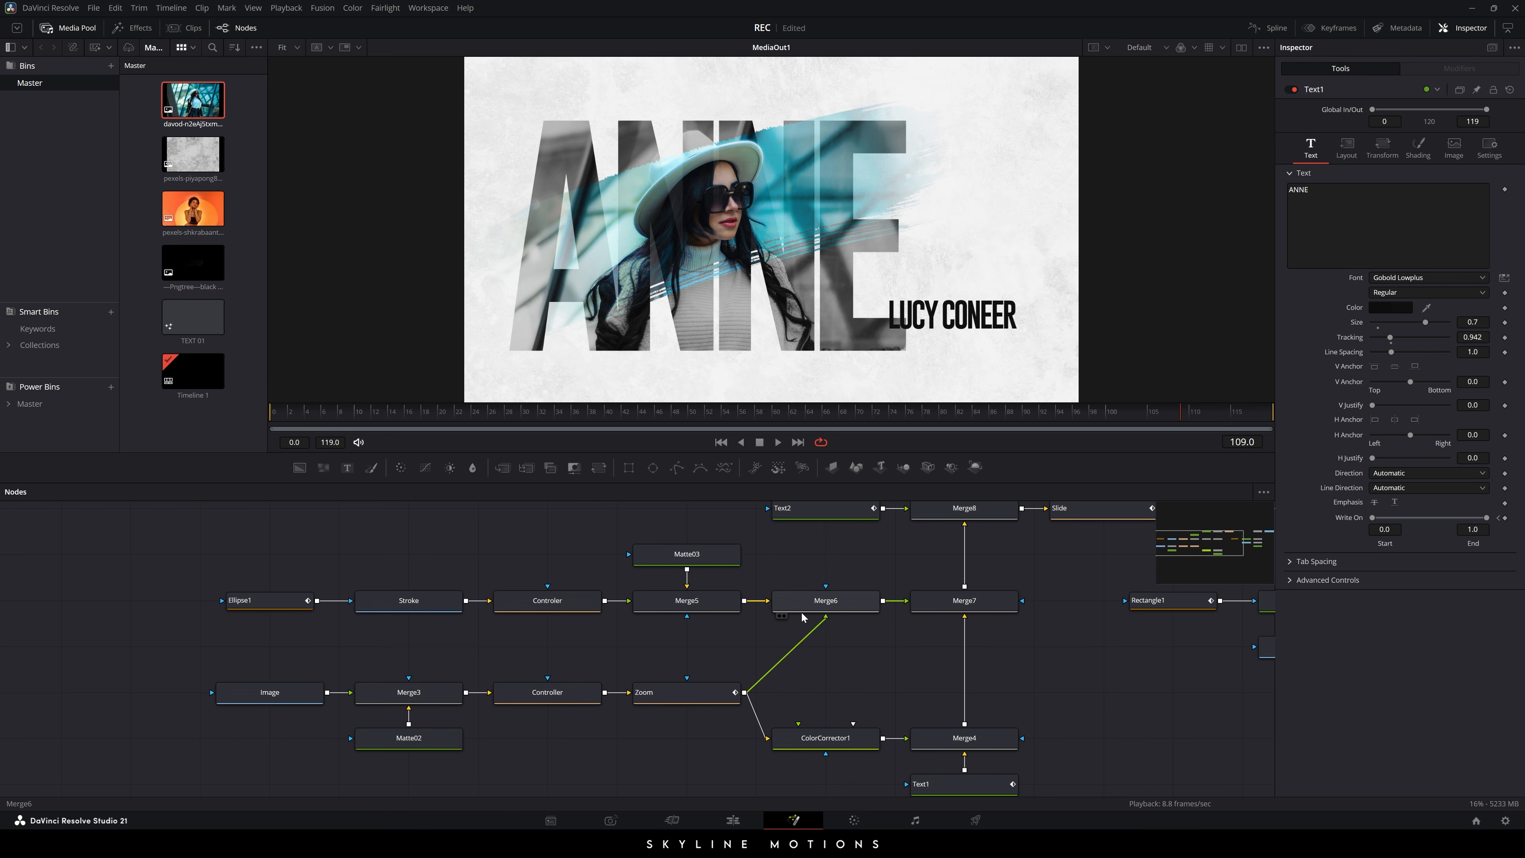
{"action": "left_click", "coordinate": [816, 545]}
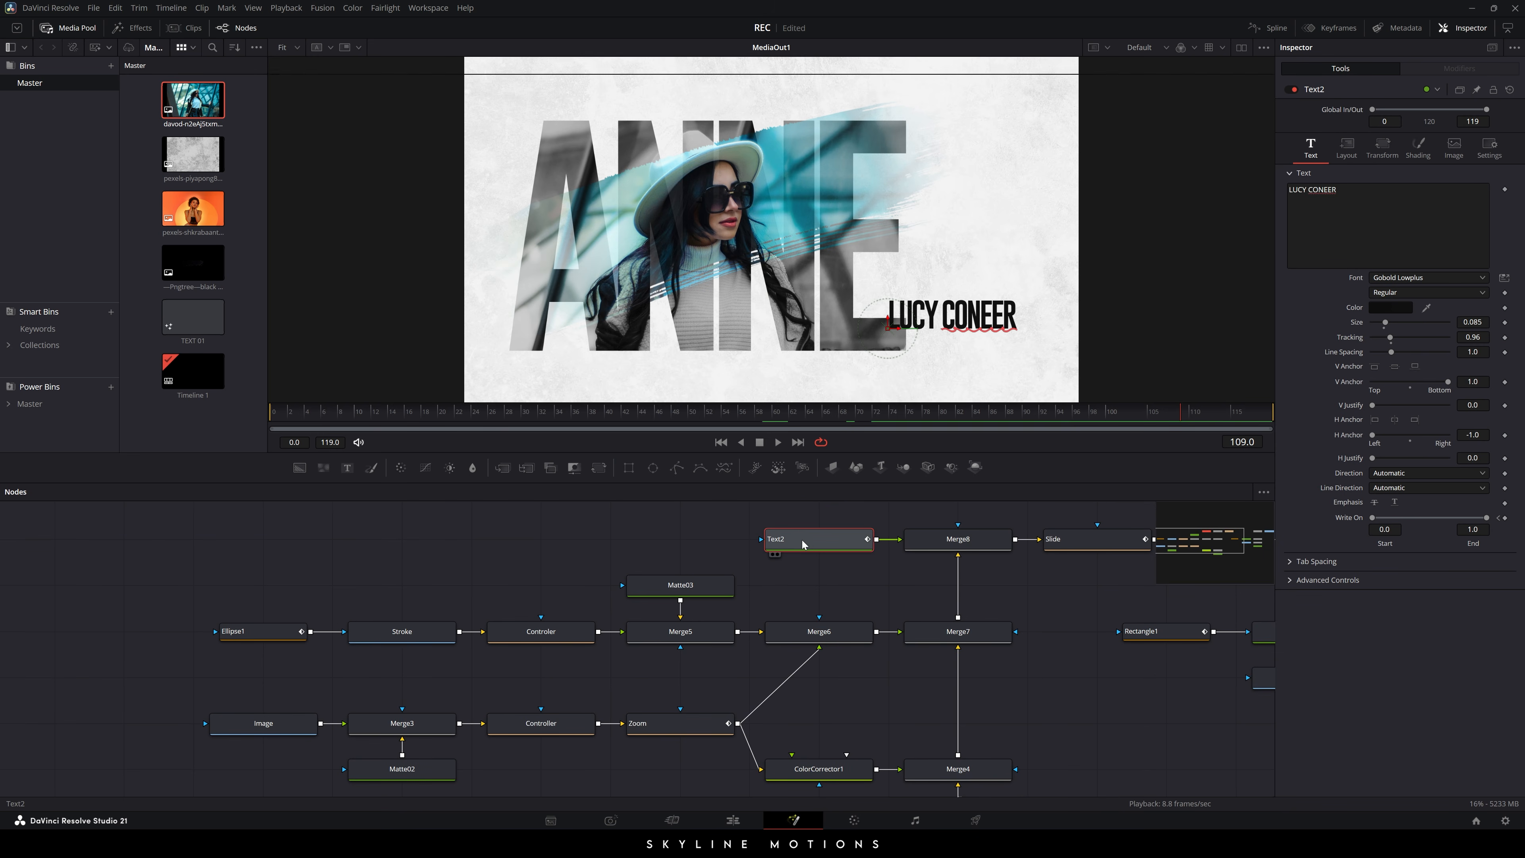
{"action": "left_click_drag", "start_coordinate": [1358, 192], "coordinate": [1186, 187]}
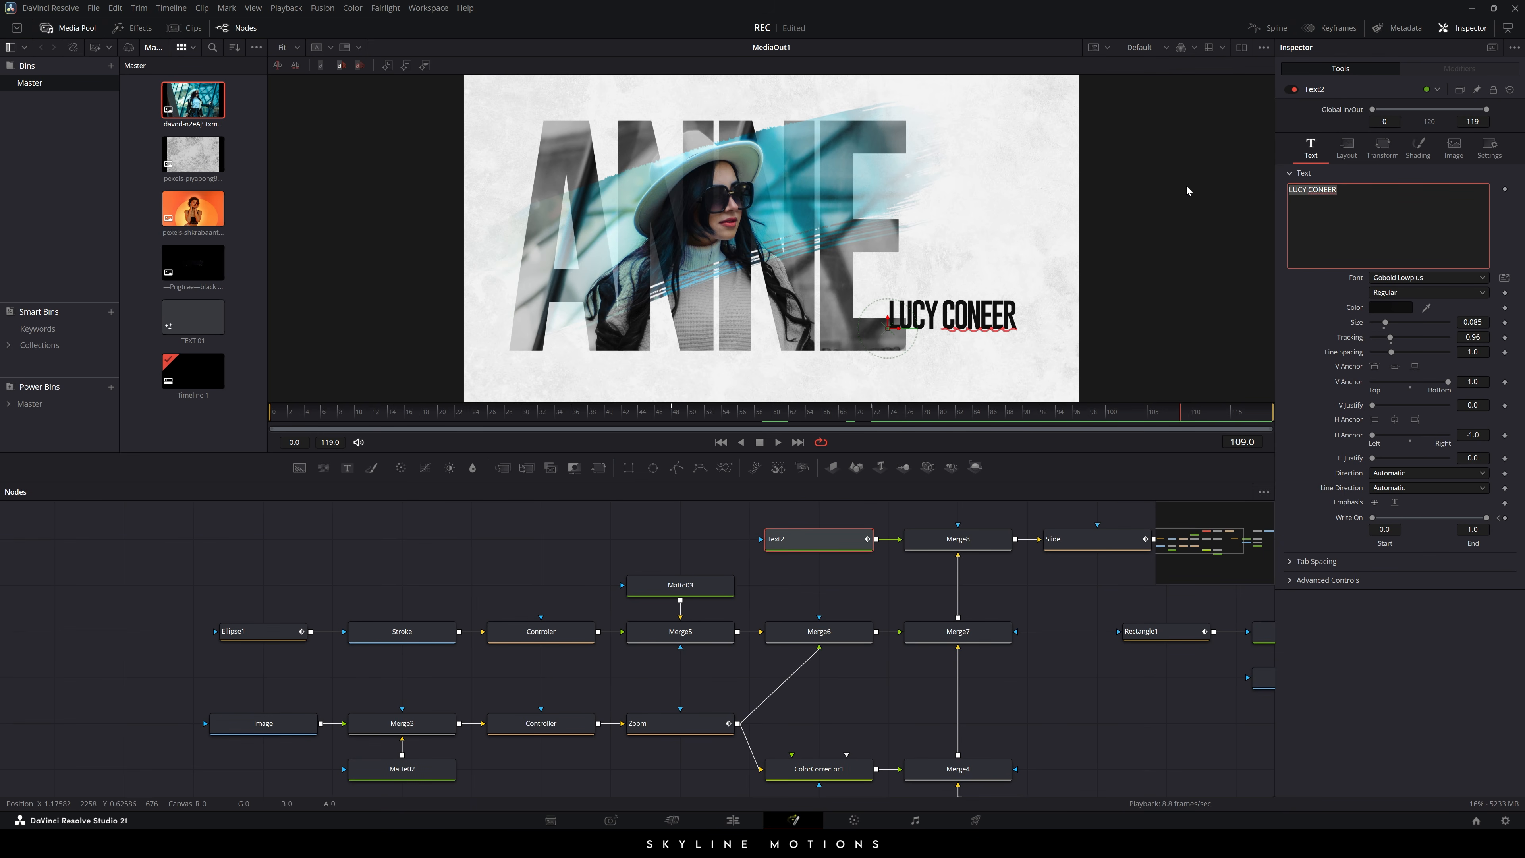
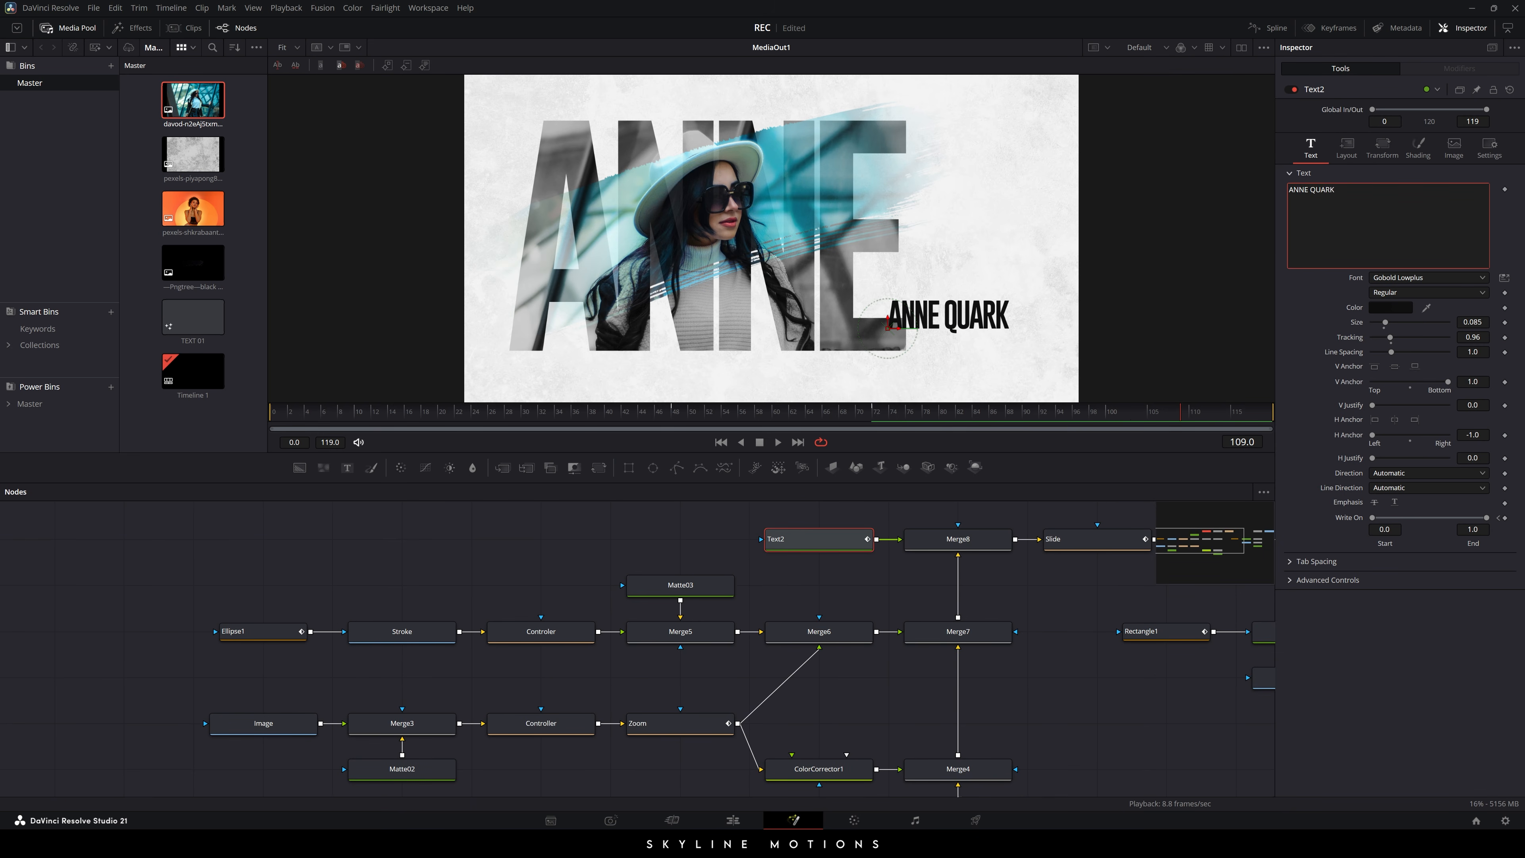
{"action": "left_click_drag", "start_coordinate": [902, 333], "coordinate": [935, 335]}
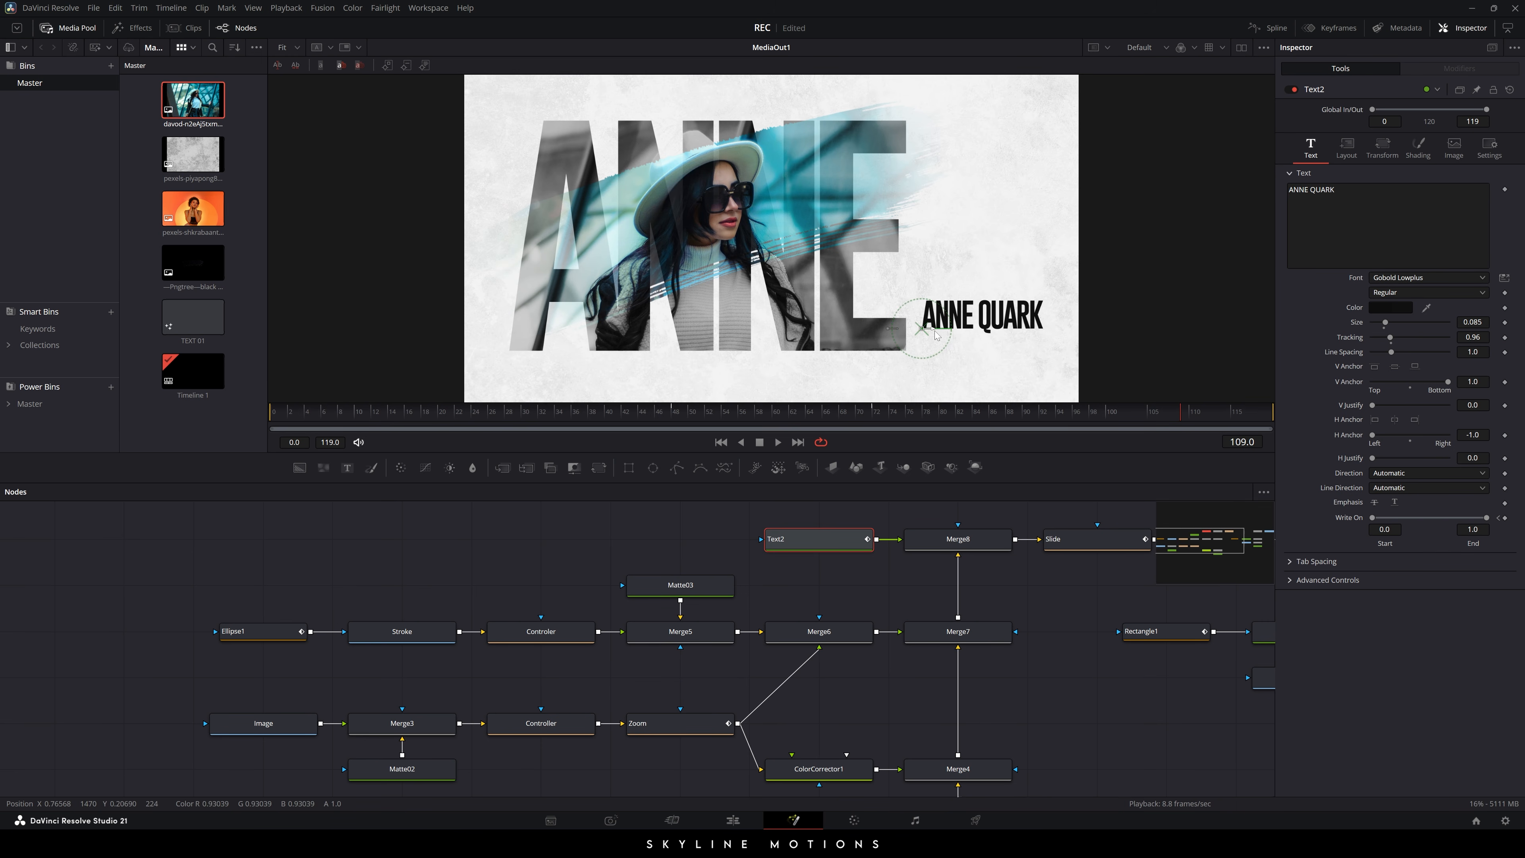
{"action": "left_click", "coordinate": [1047, 627]}
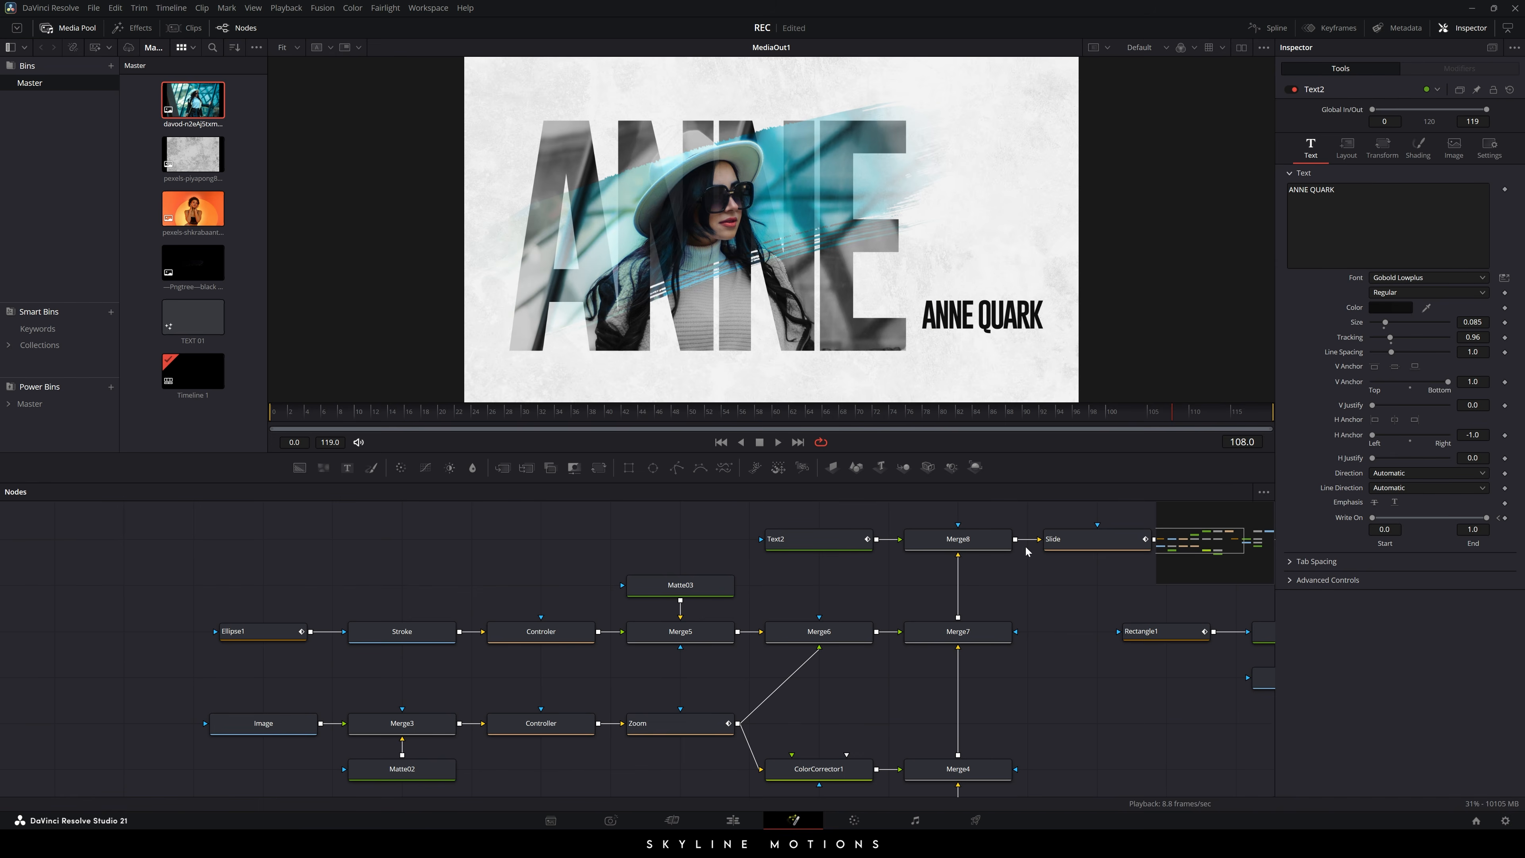
- Set Background1's colour to near-black #0F0F0F and view that layer alone in the viewer
{"action": "key", "text": "Left"}
{"action": "left_click_drag", "start_coordinate": [1053, 666], "coordinate": [709, 638]}
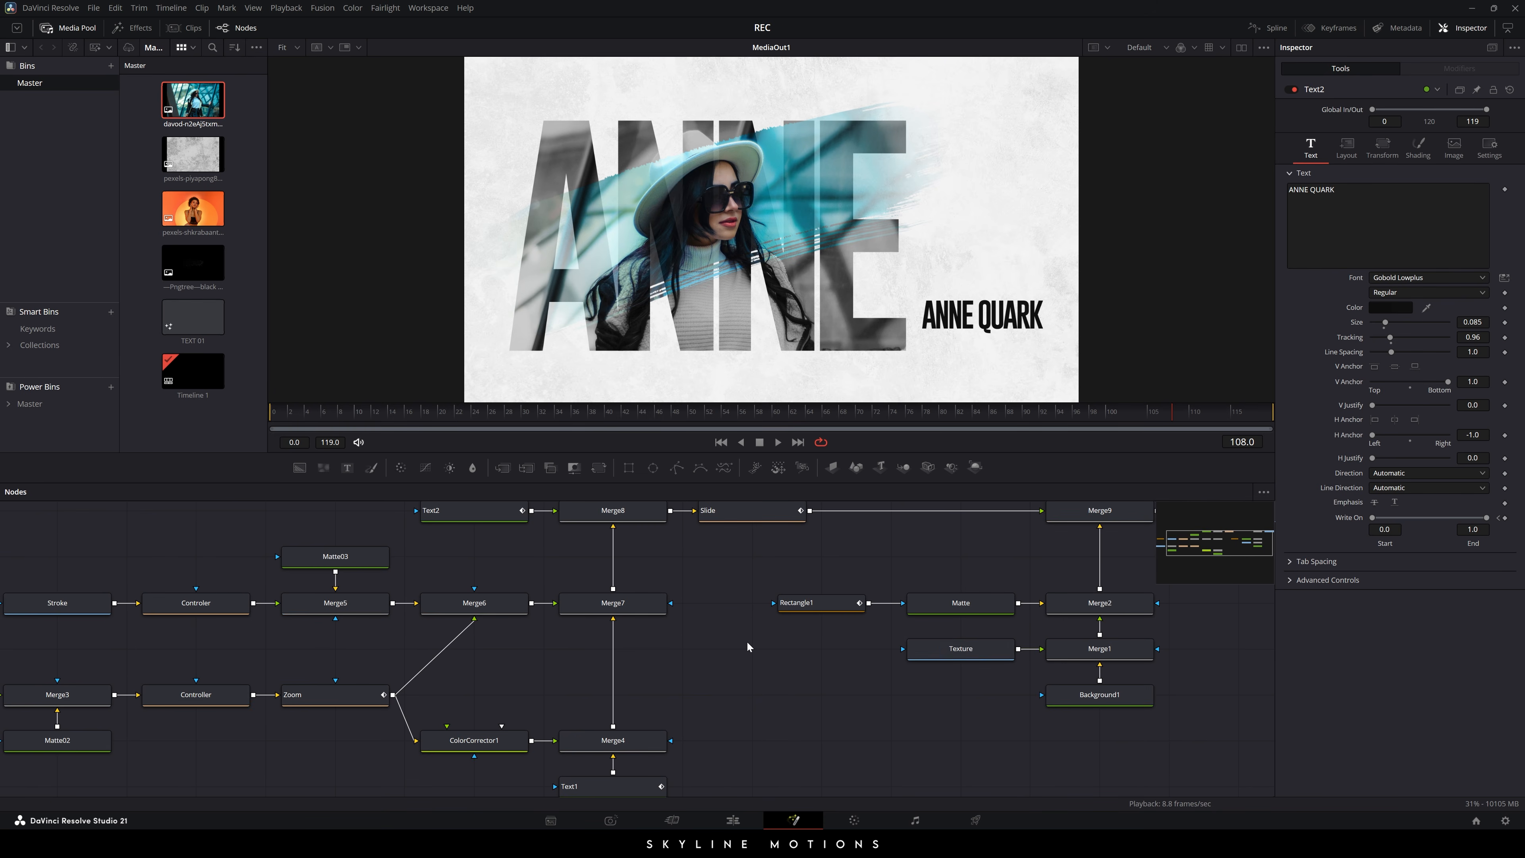
{"action": "left_click_drag", "start_coordinate": [935, 654], "coordinate": [774, 627]}
{"action": "left_click_drag", "start_coordinate": [1082, 634], "coordinate": [1101, 657]}
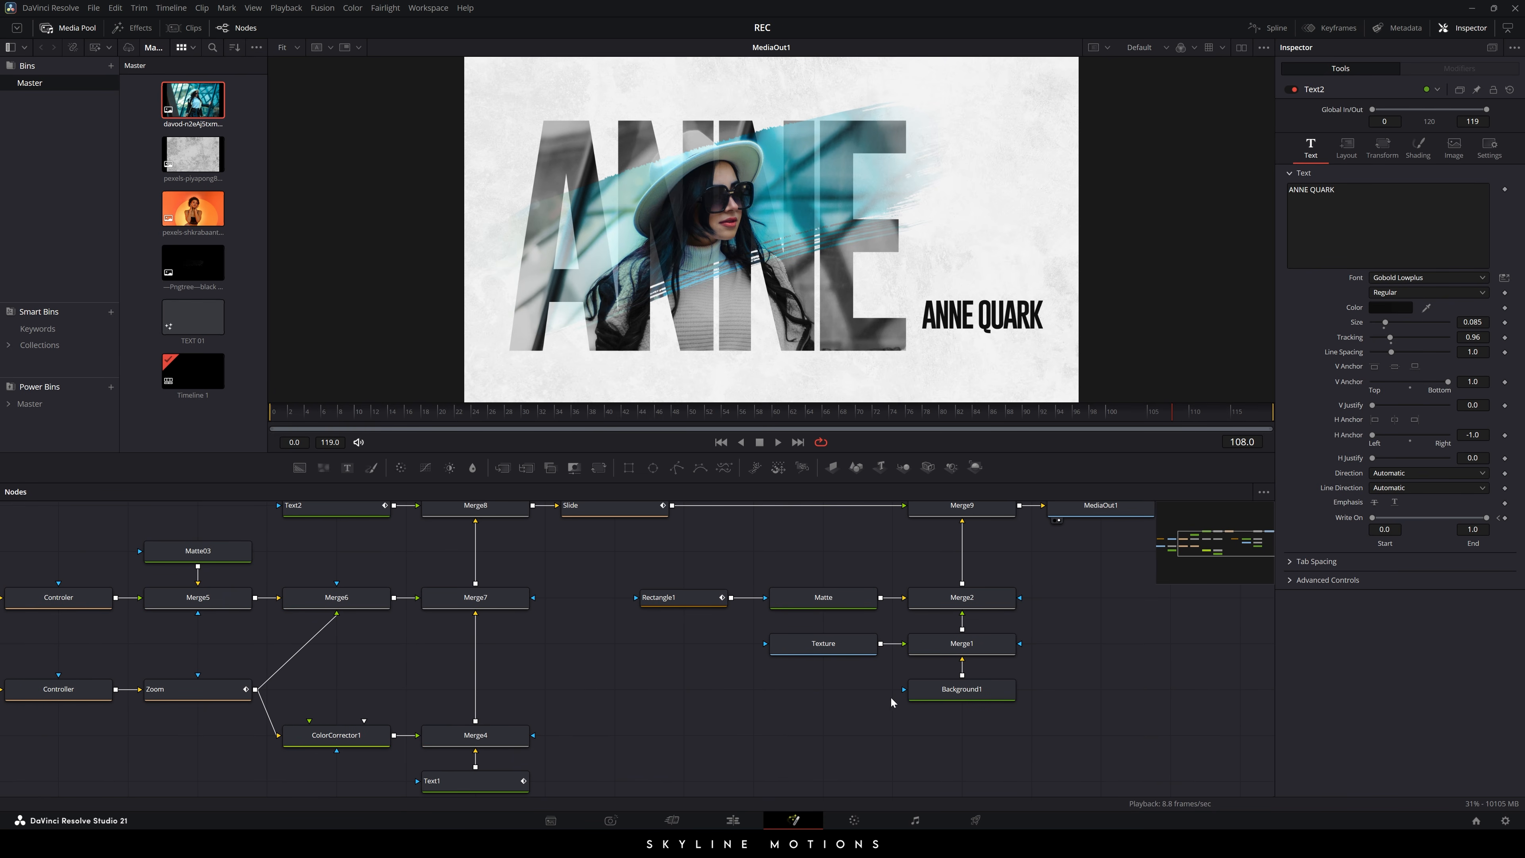
{"action": "left_click", "coordinate": [958, 690]}
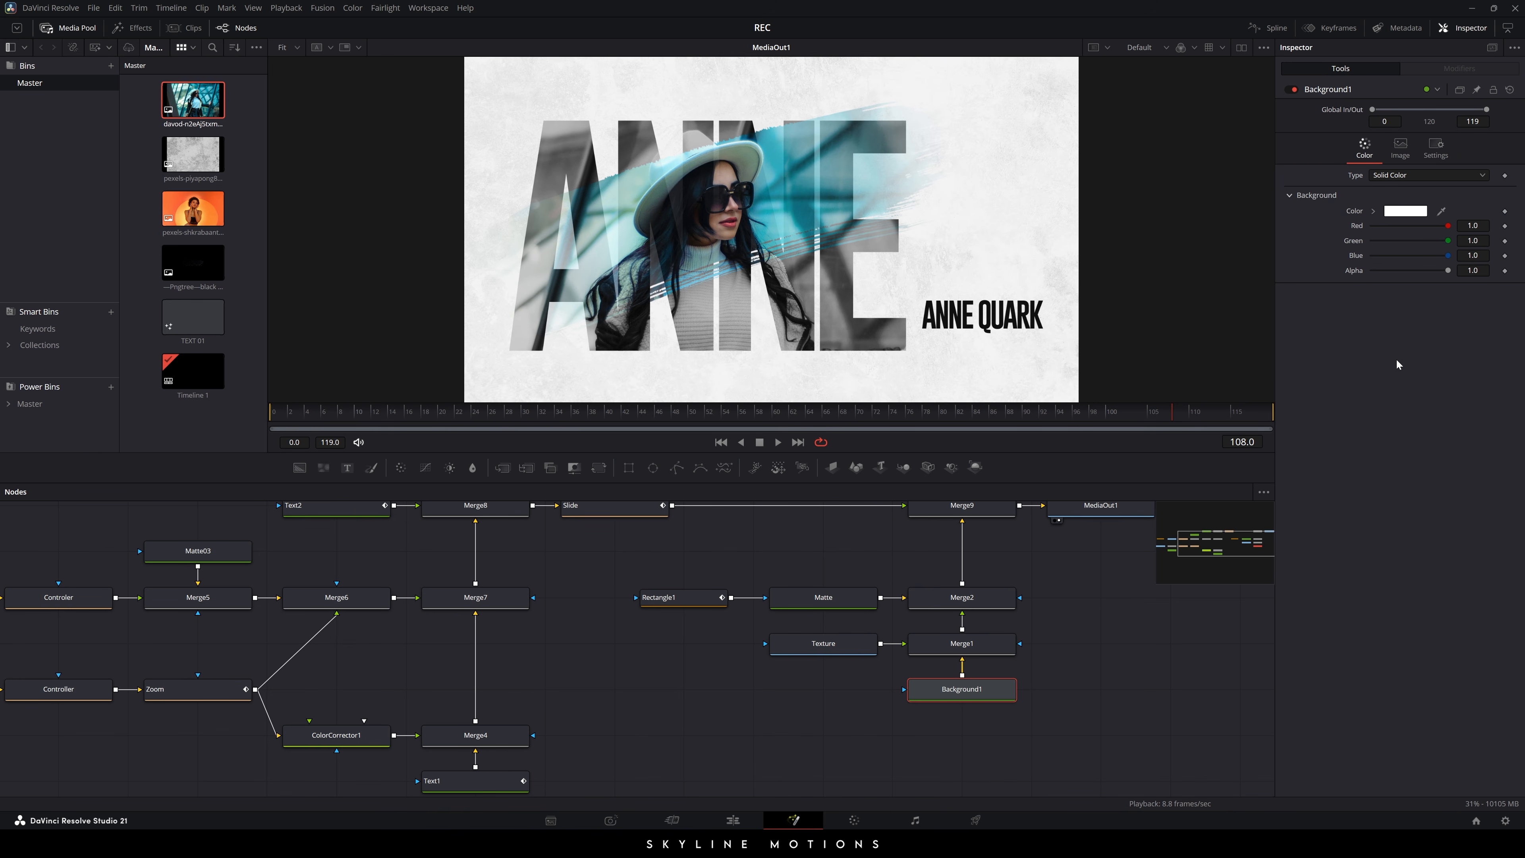
{"action": "left_click", "coordinate": [1397, 213]}
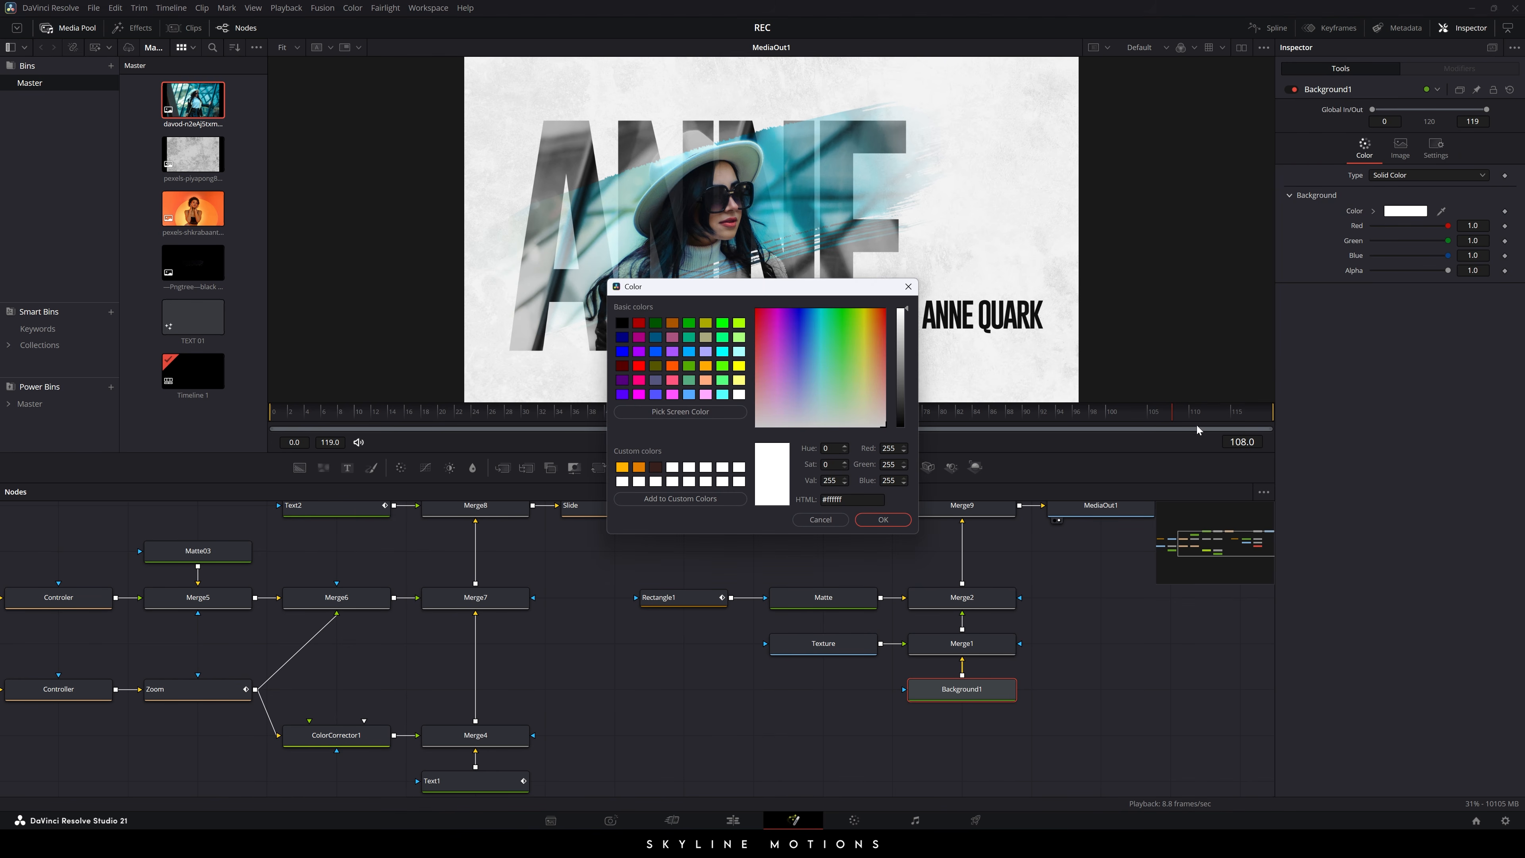
{"action": "double_click", "coordinate": [828, 491]}
{"action": "key", "text": "BackSpace"}
{"action": "type", "text": "0"}
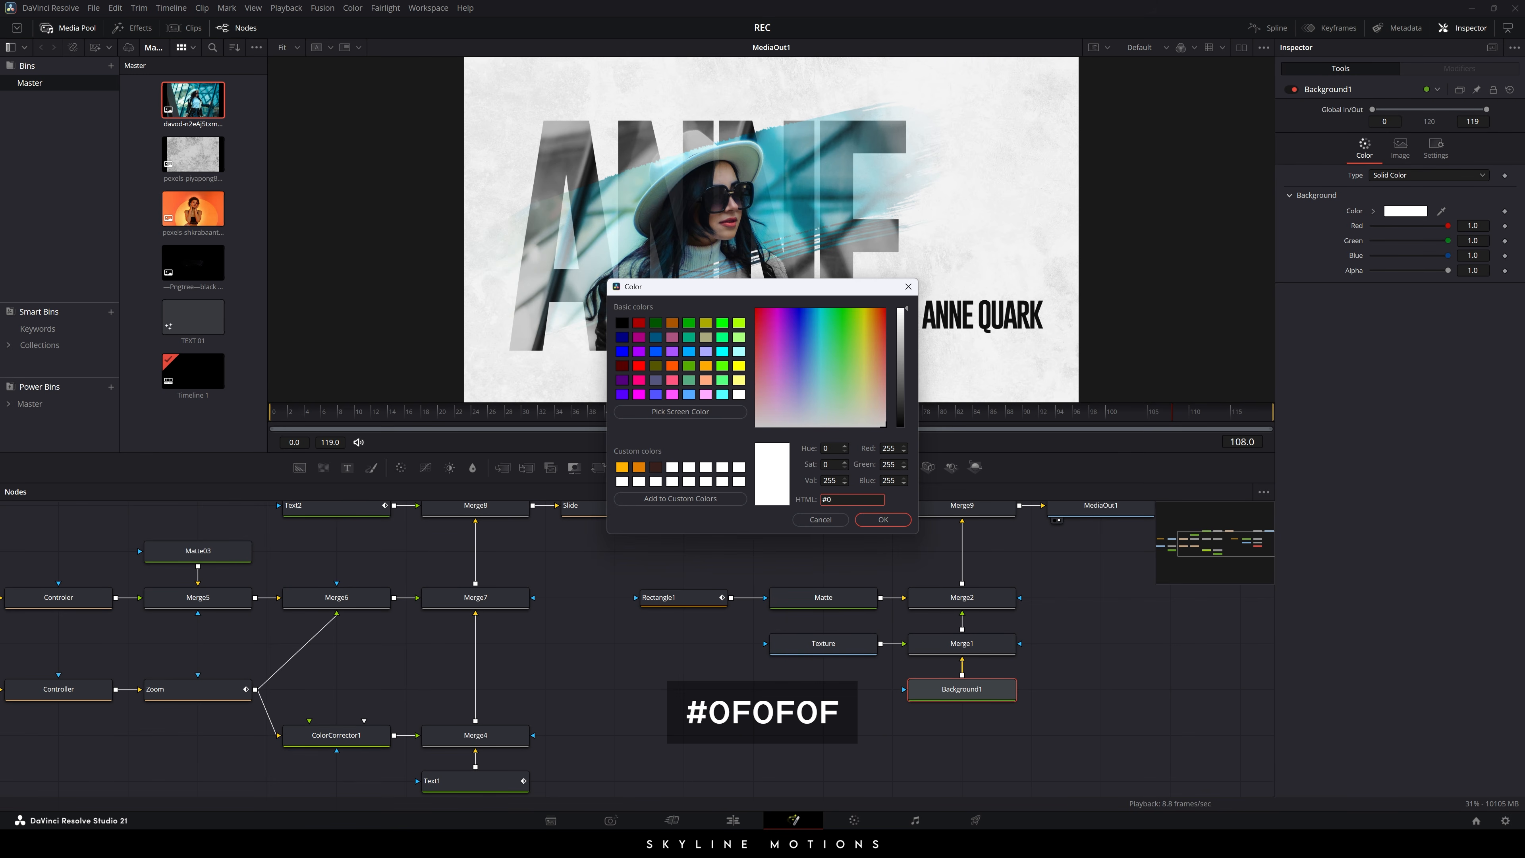
{"action": "type", "text": "F0F0F"}
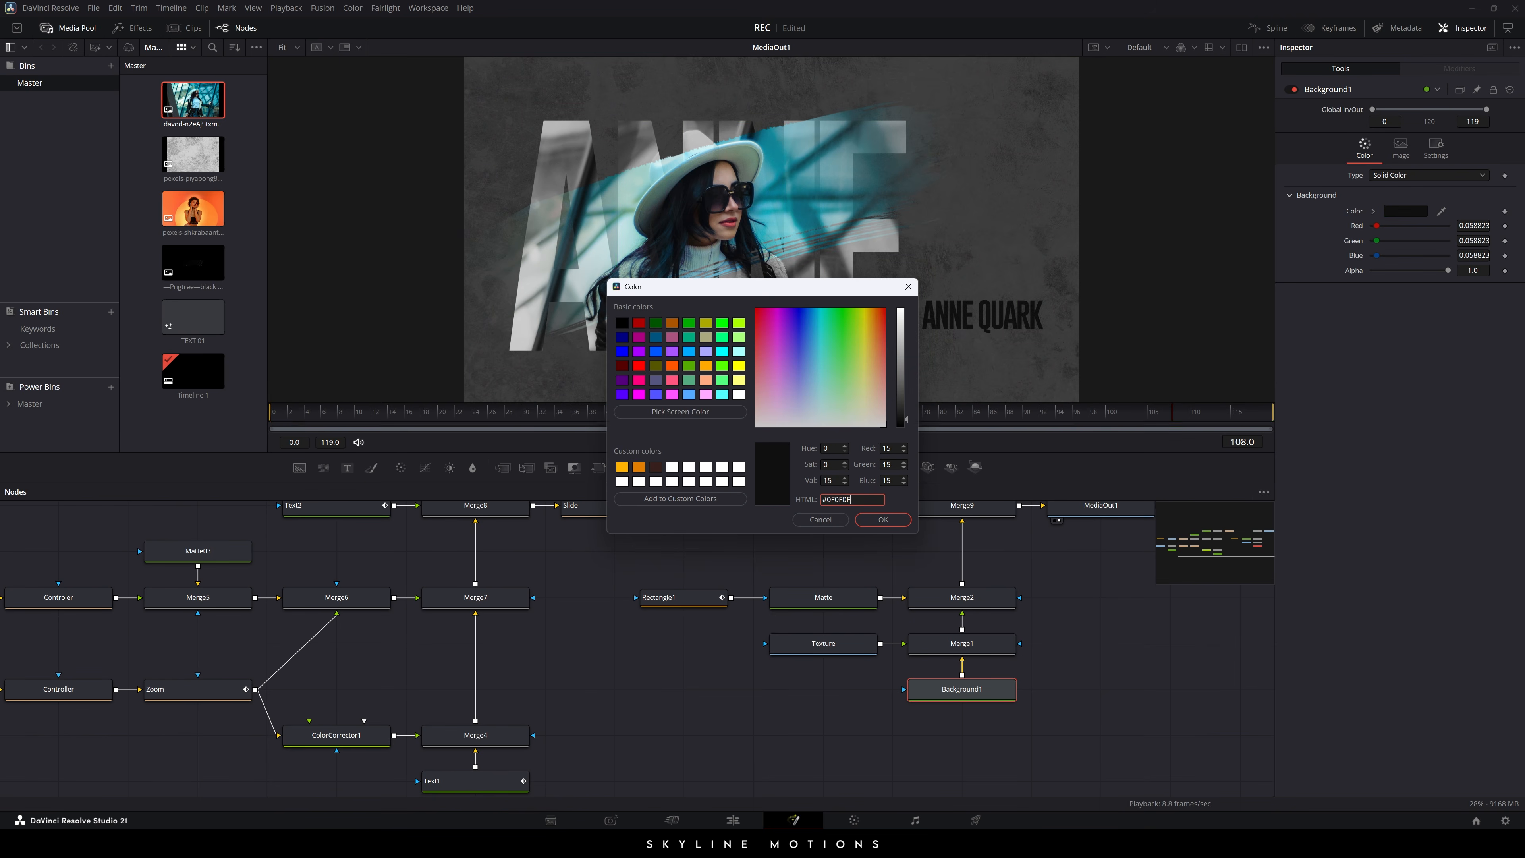
{"action": "left_click", "coordinate": [884, 520]}
{"action": "left_click_drag", "start_coordinate": [977, 689], "coordinate": [876, 178]}
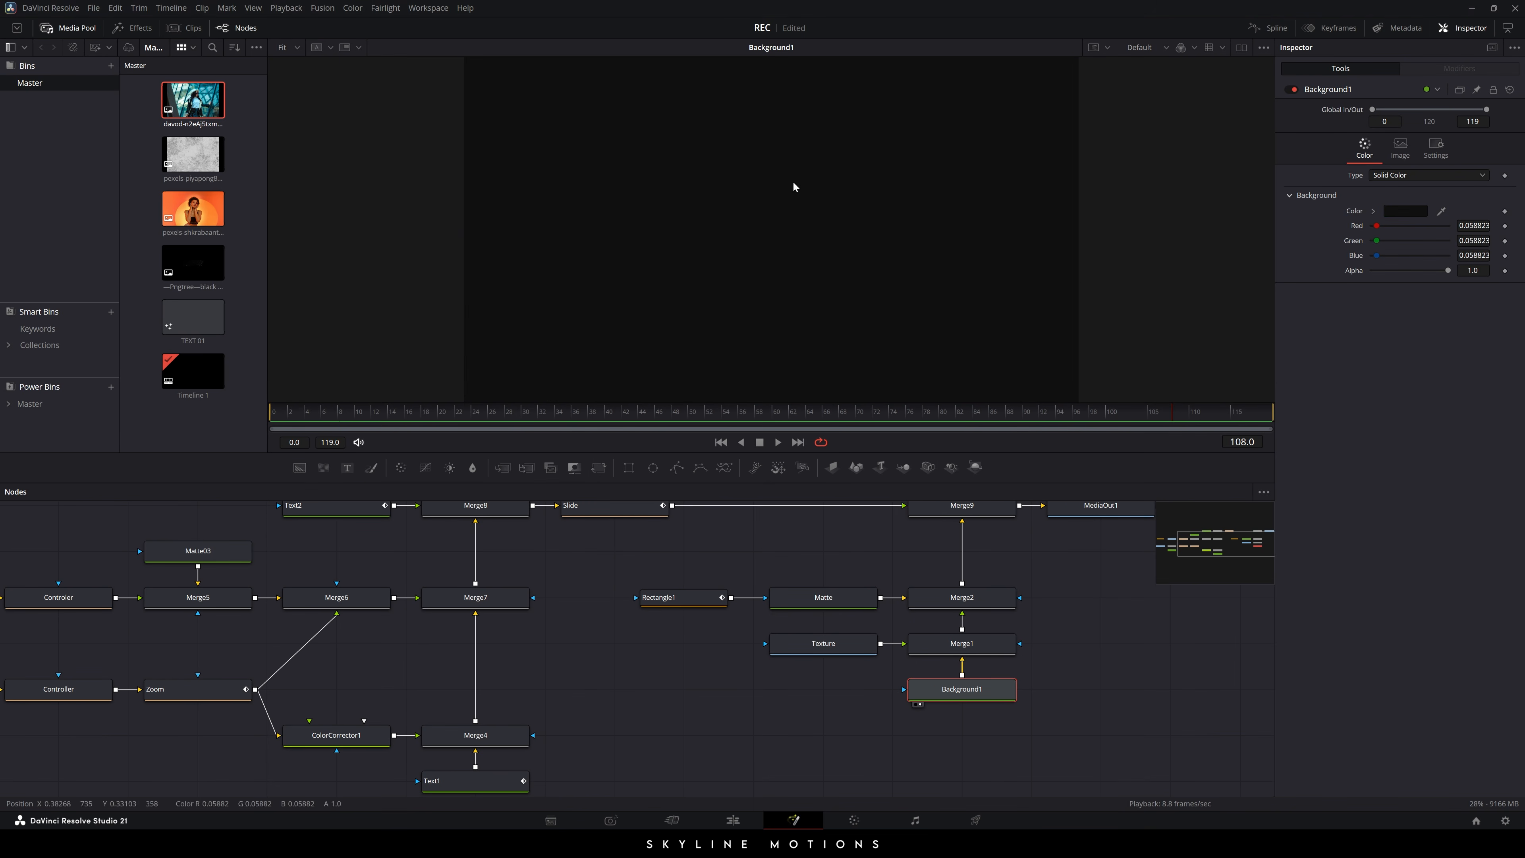
- Insert an Invert Color node between Texture and Merge1, then view the final ANNE composite
{"action": "left_click", "coordinate": [1116, 680]}
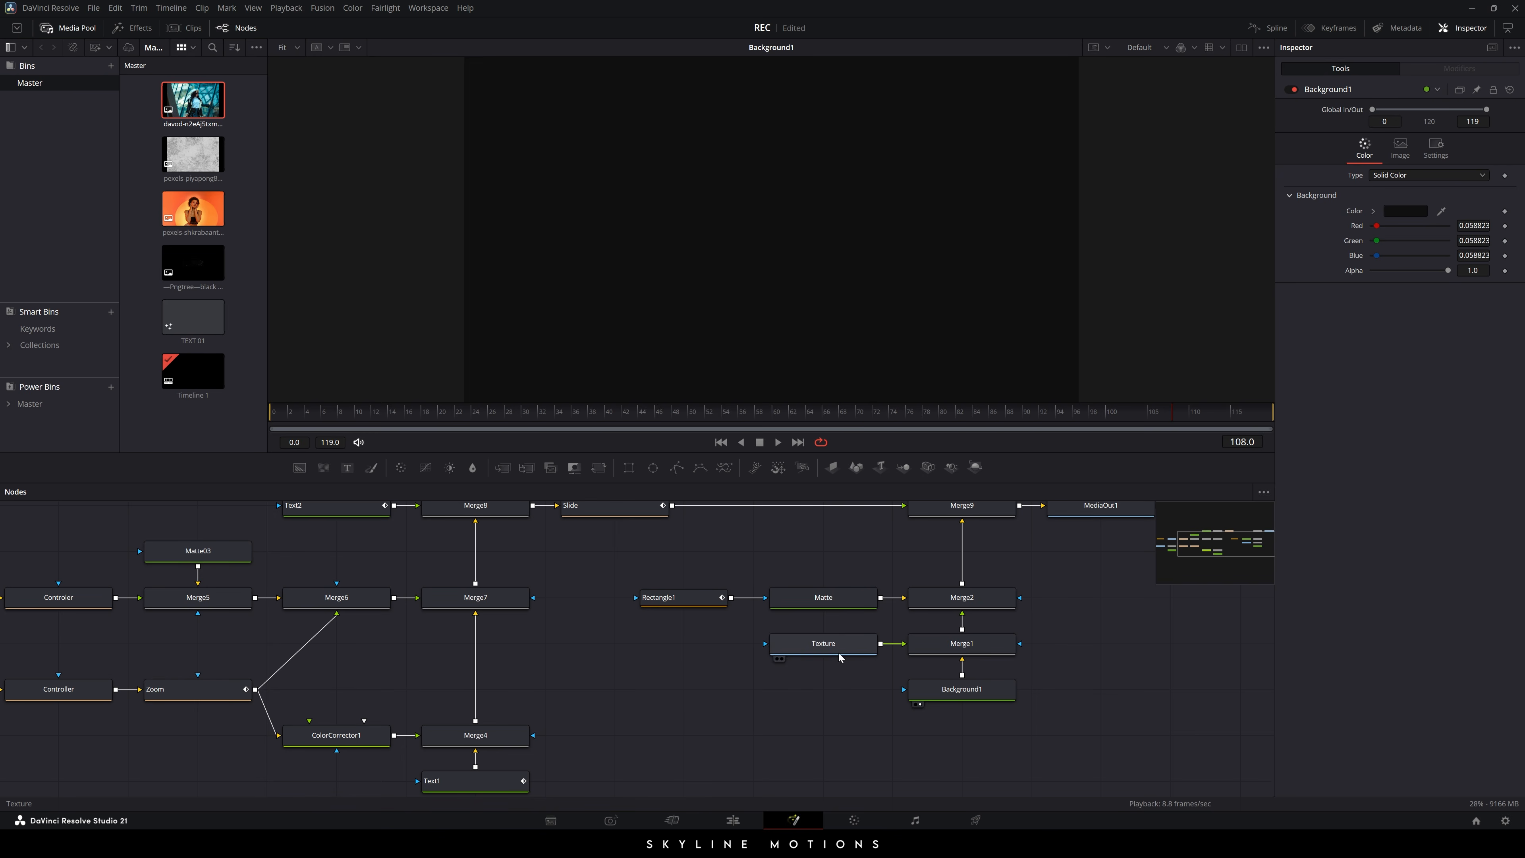
{"action": "left_click_drag", "start_coordinate": [977, 640], "coordinate": [942, 239]}
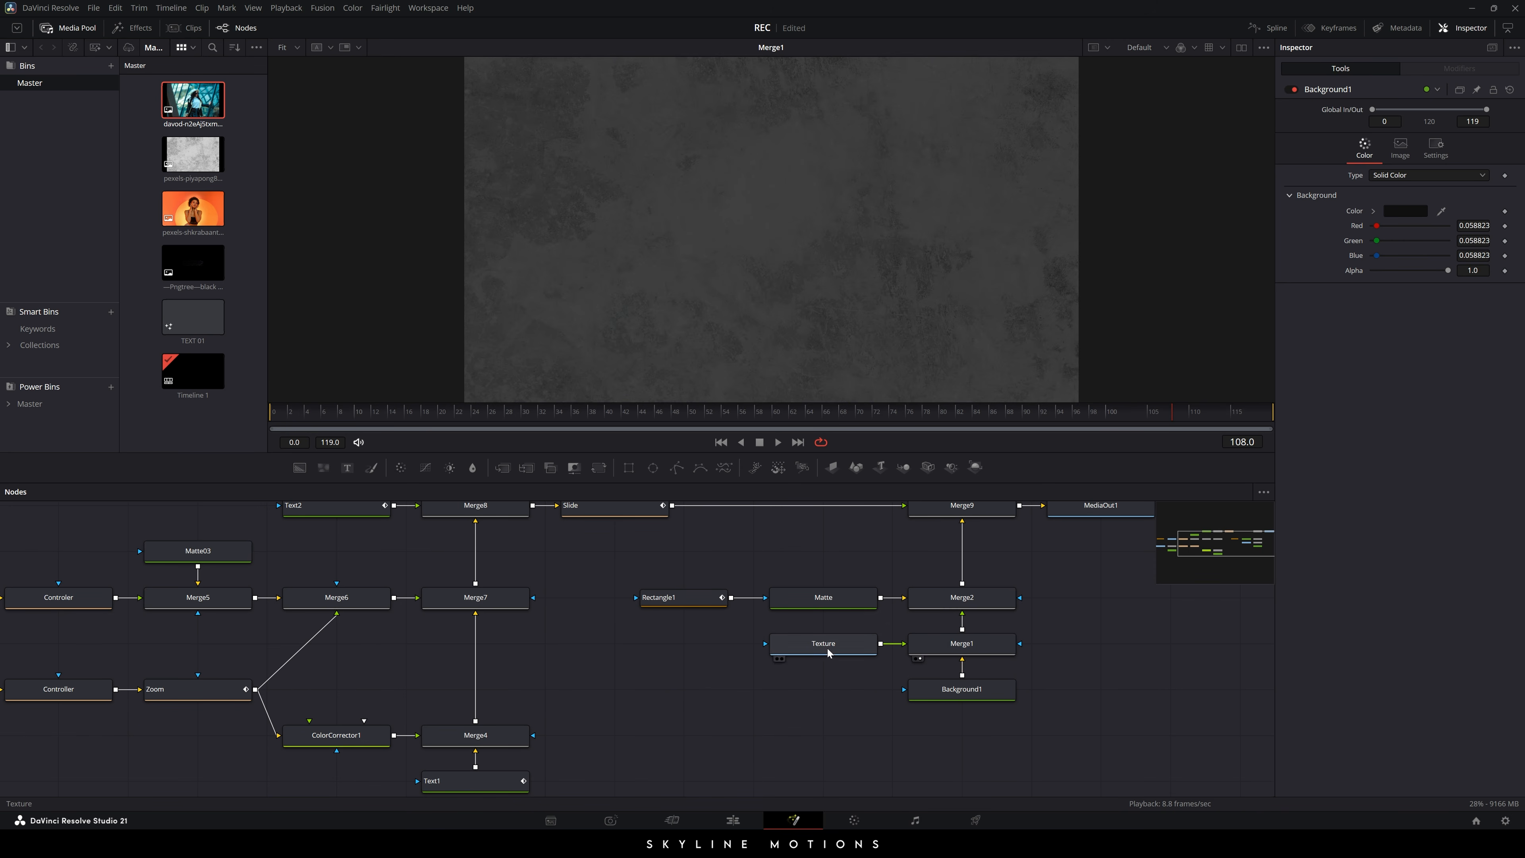
{"action": "left_click_drag", "start_coordinate": [816, 648], "coordinate": [704, 167]}
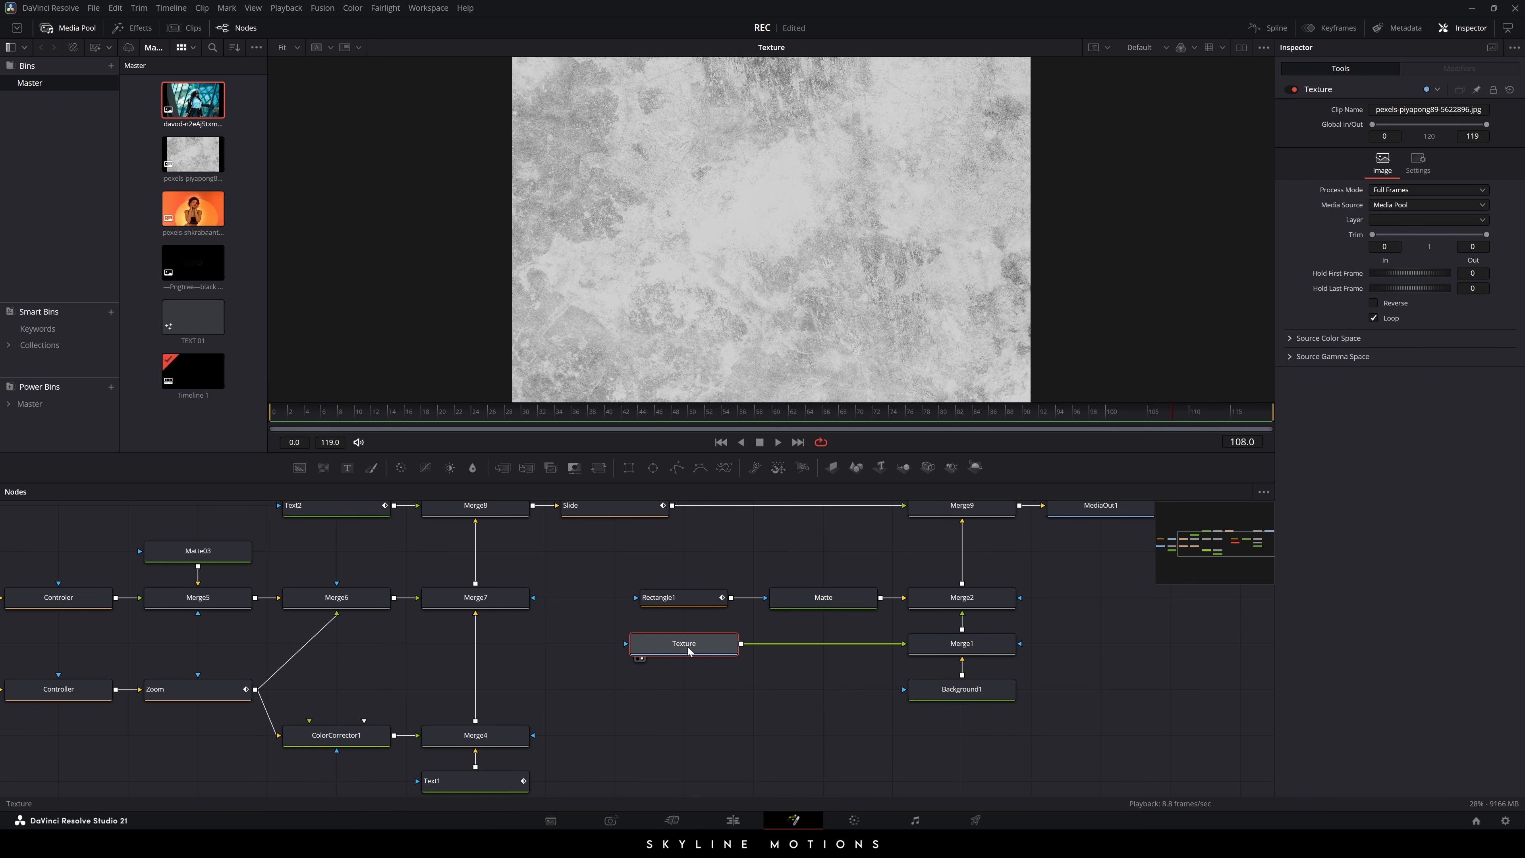
{"action": "key", "text": "ctrl+space"}
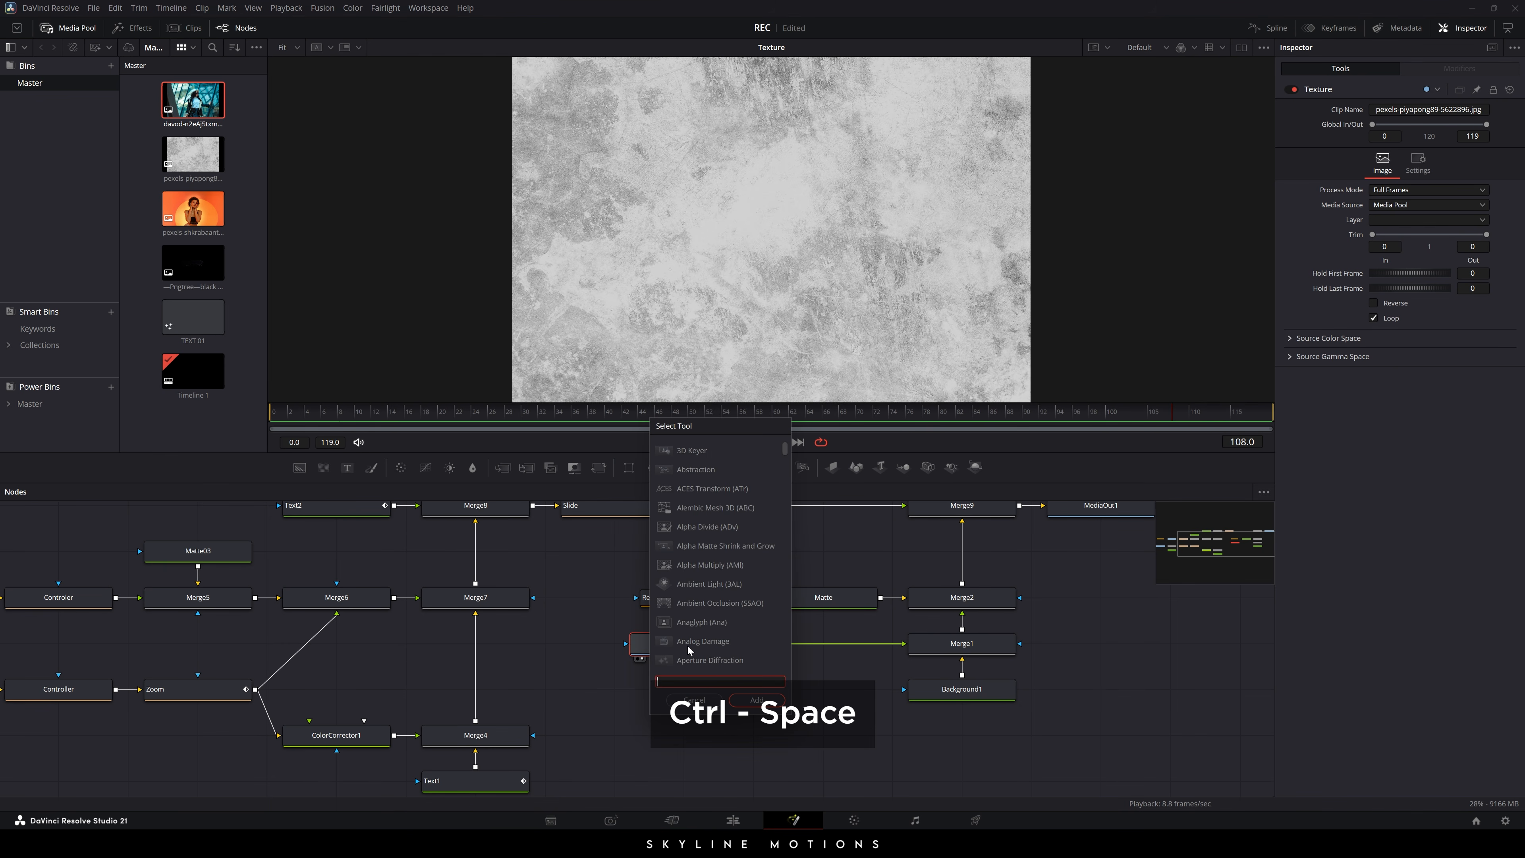
{"action": "type", "text": "invert Color"}
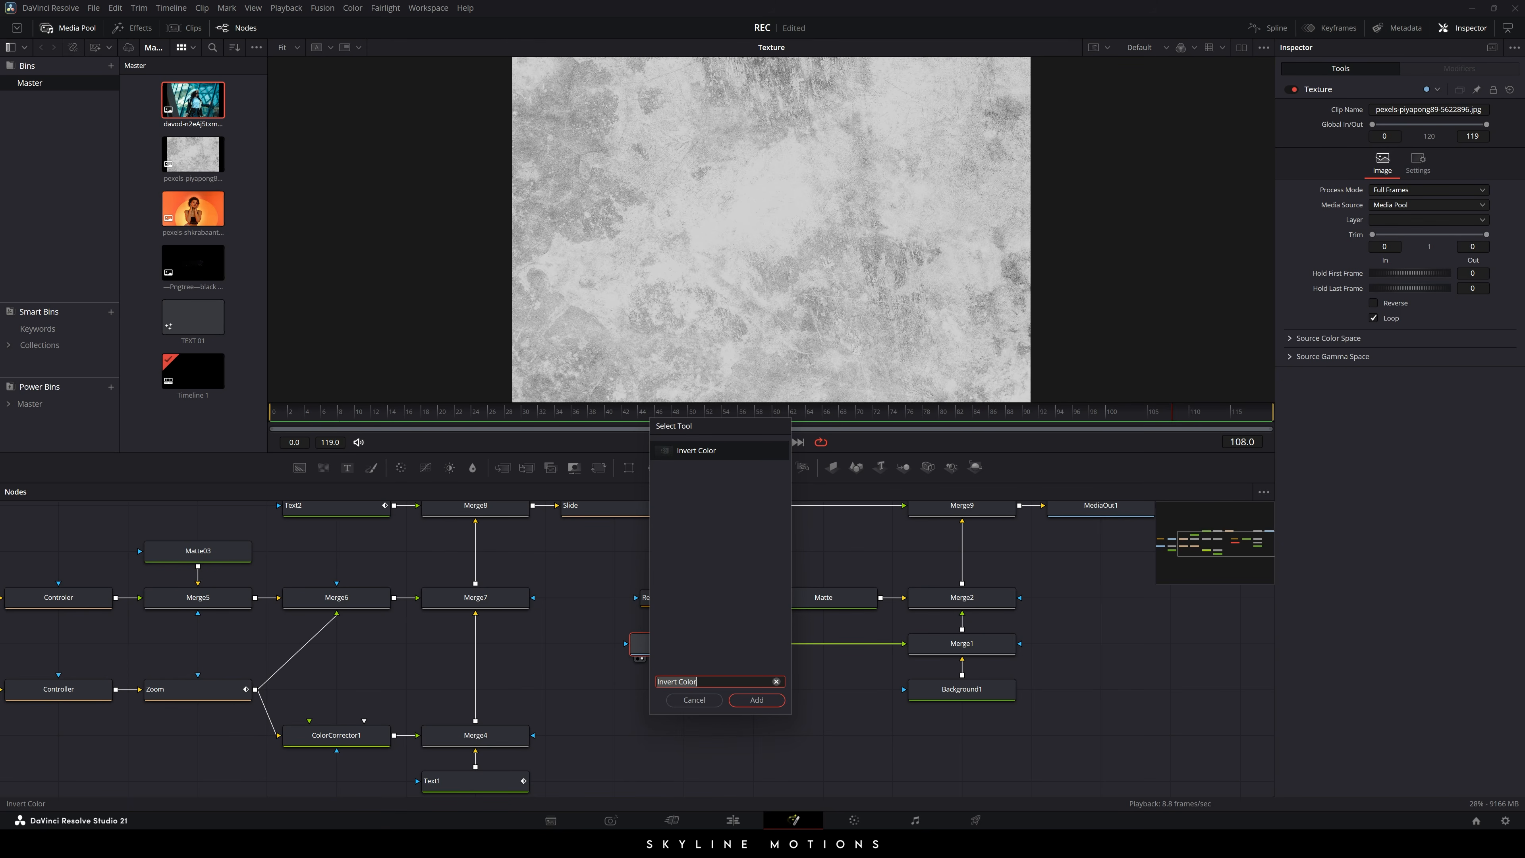
{"action": "left_click", "coordinate": [755, 700]}
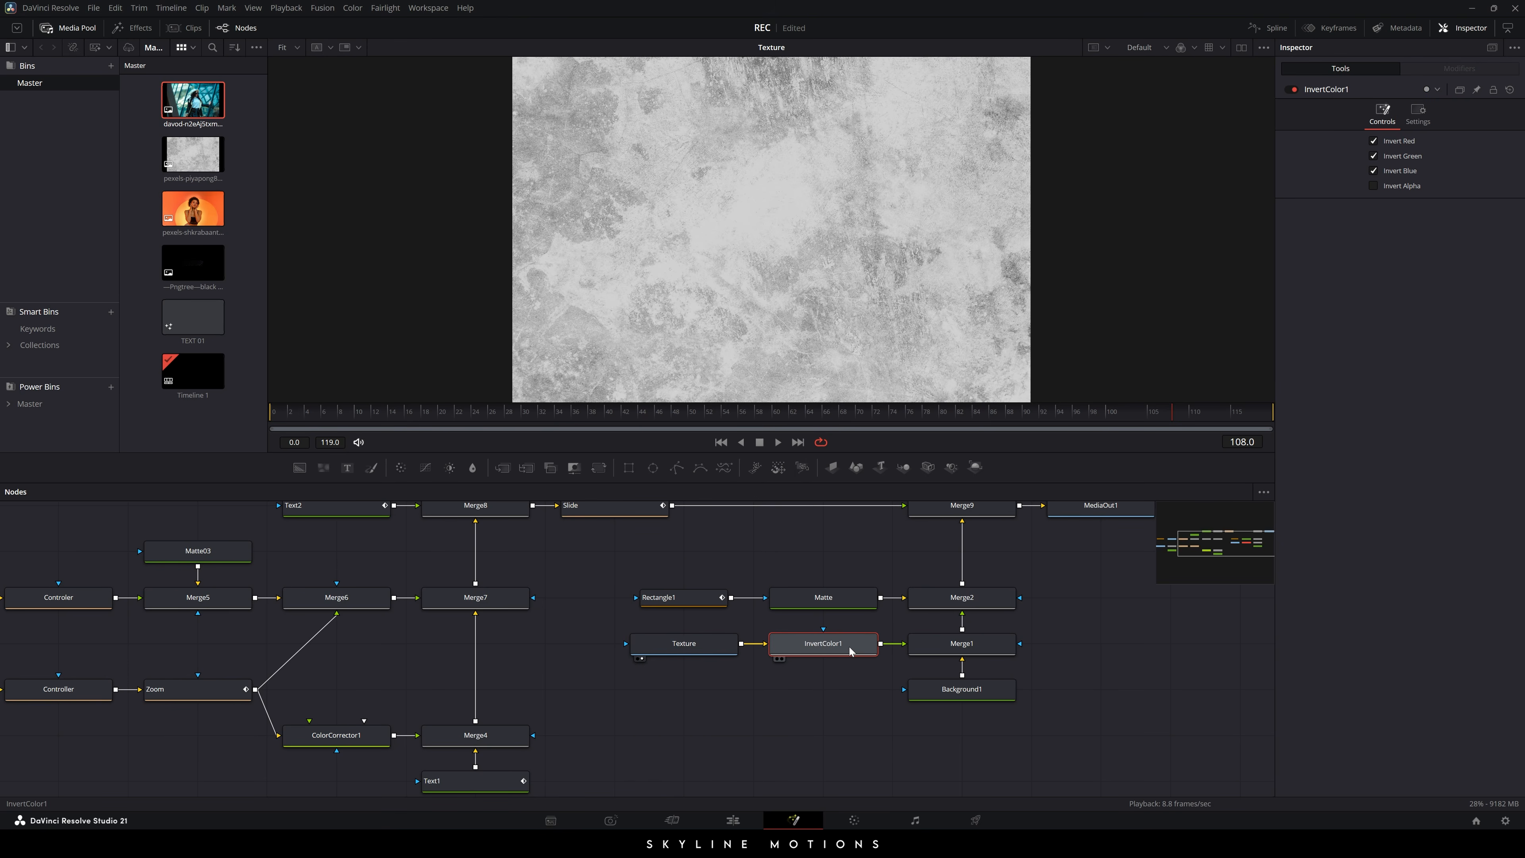
{"action": "left_click_drag", "start_coordinate": [812, 648], "coordinate": [793, 282]}
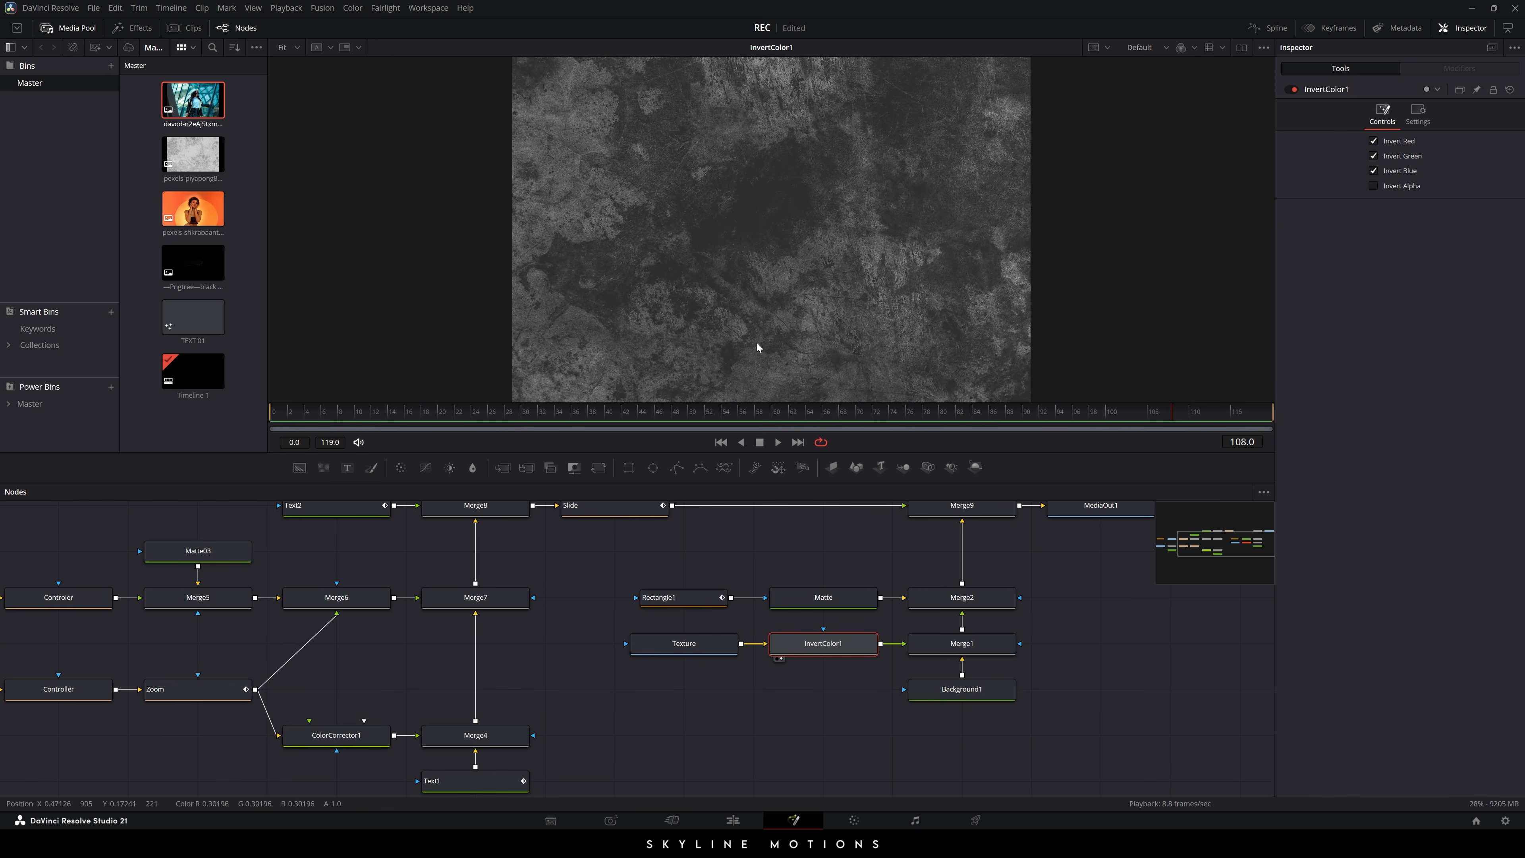
{"action": "left_click_drag", "start_coordinate": [971, 649], "coordinate": [873, 214]}
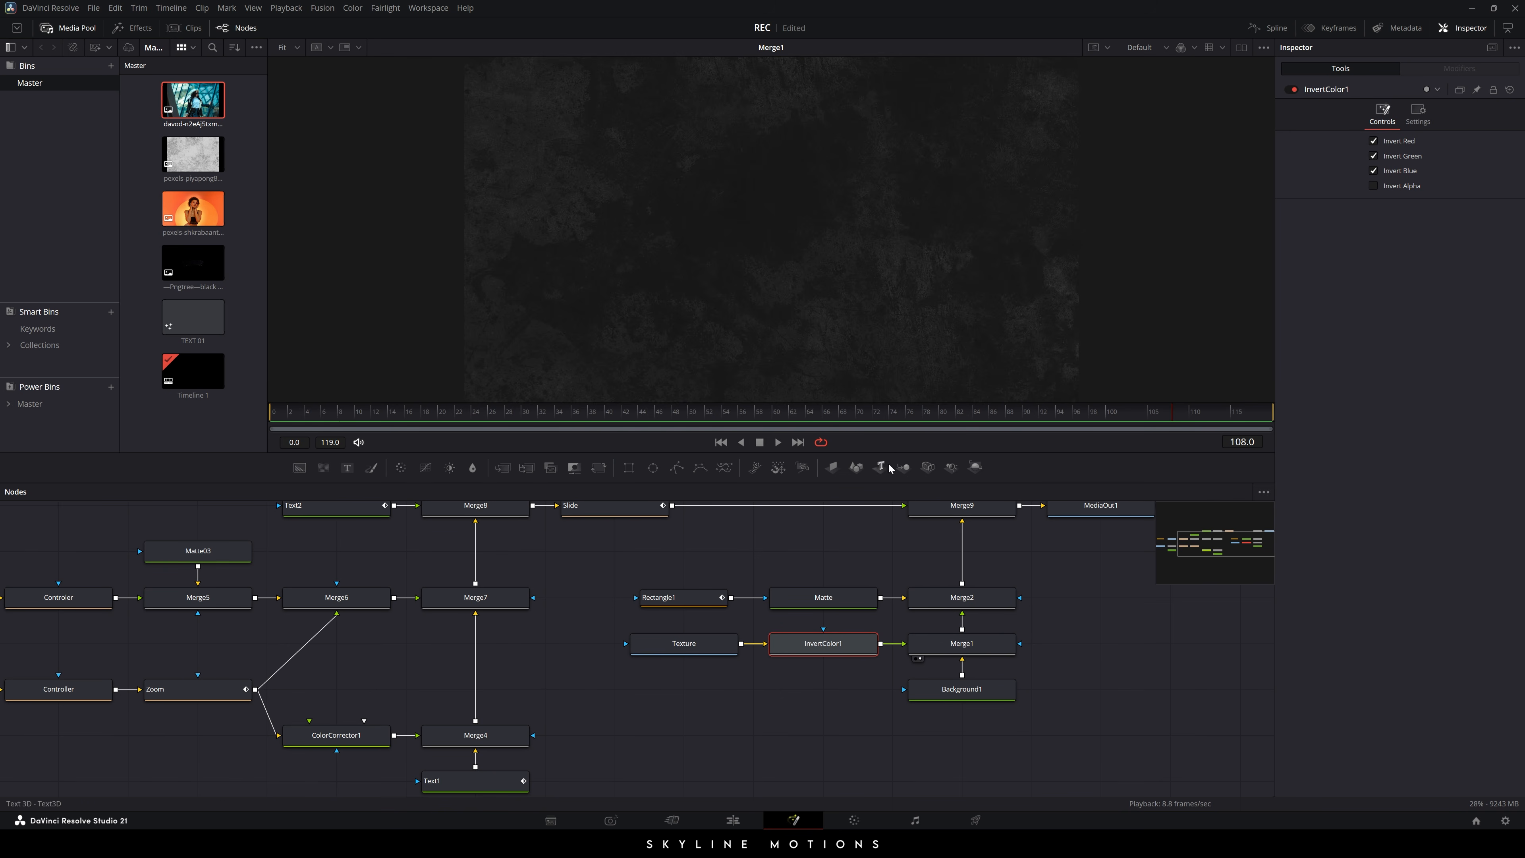
{"action": "left_click_drag", "start_coordinate": [1062, 578], "coordinate": [1046, 603]}
{"action": "left_click", "coordinate": [1041, 545]}
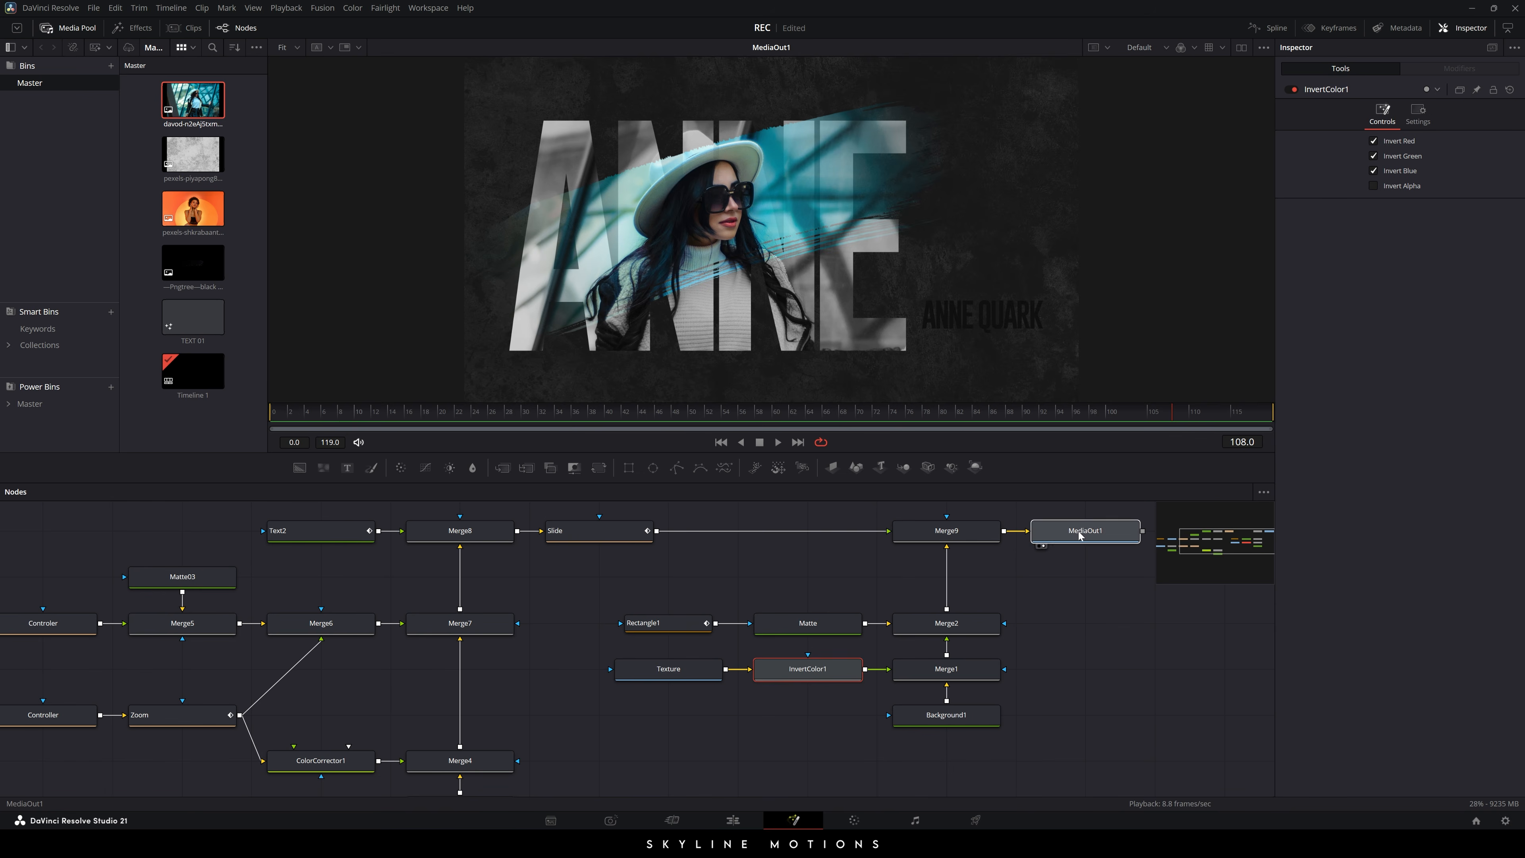
{"action": "left_click", "coordinate": [1091, 624]}
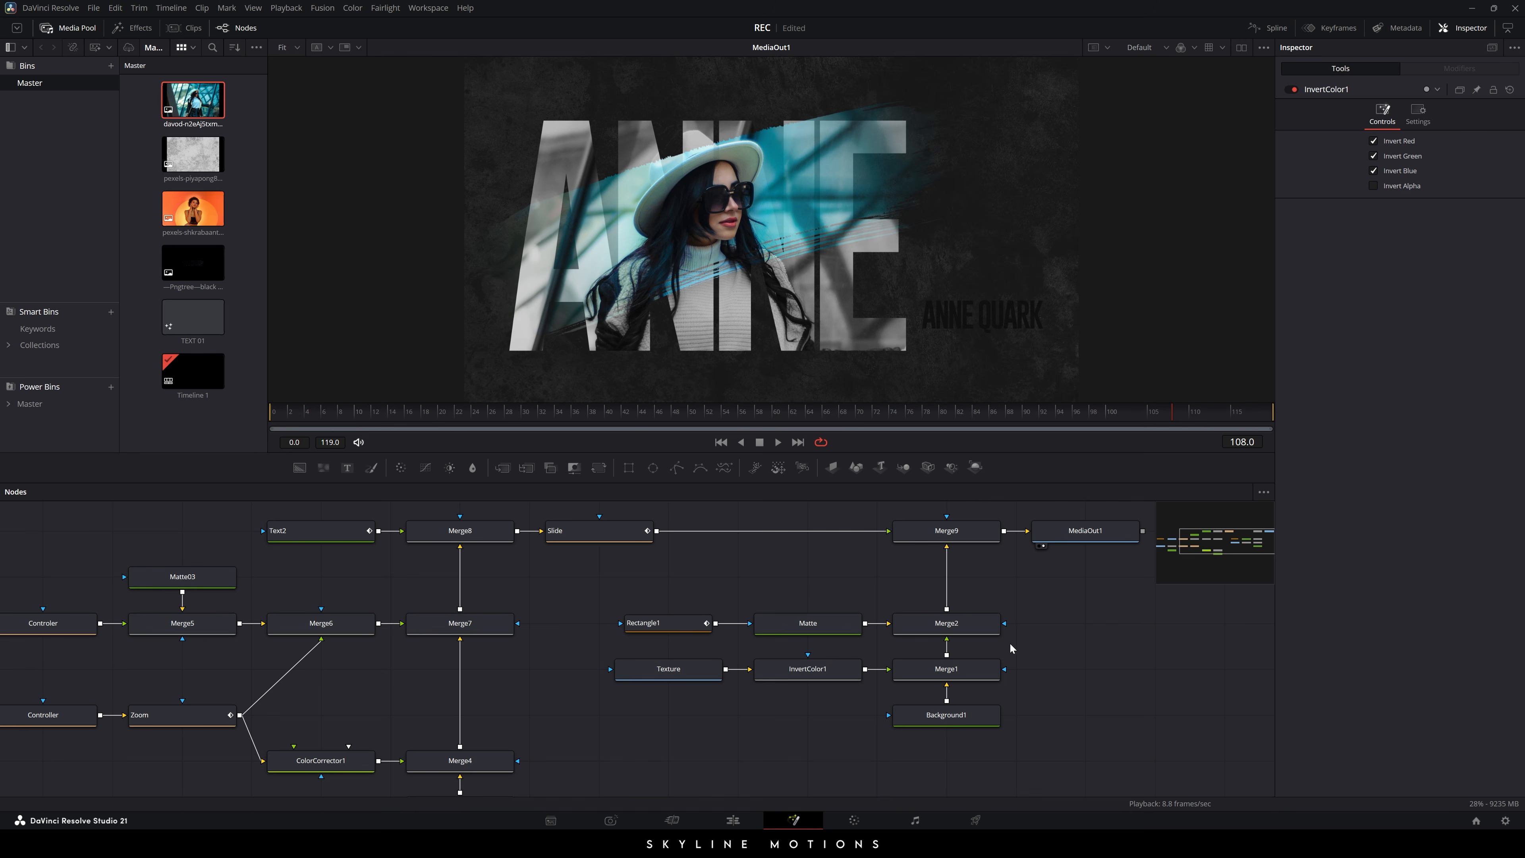
{"action": "left_click_drag", "start_coordinate": [688, 589], "coordinate": [786, 613]}
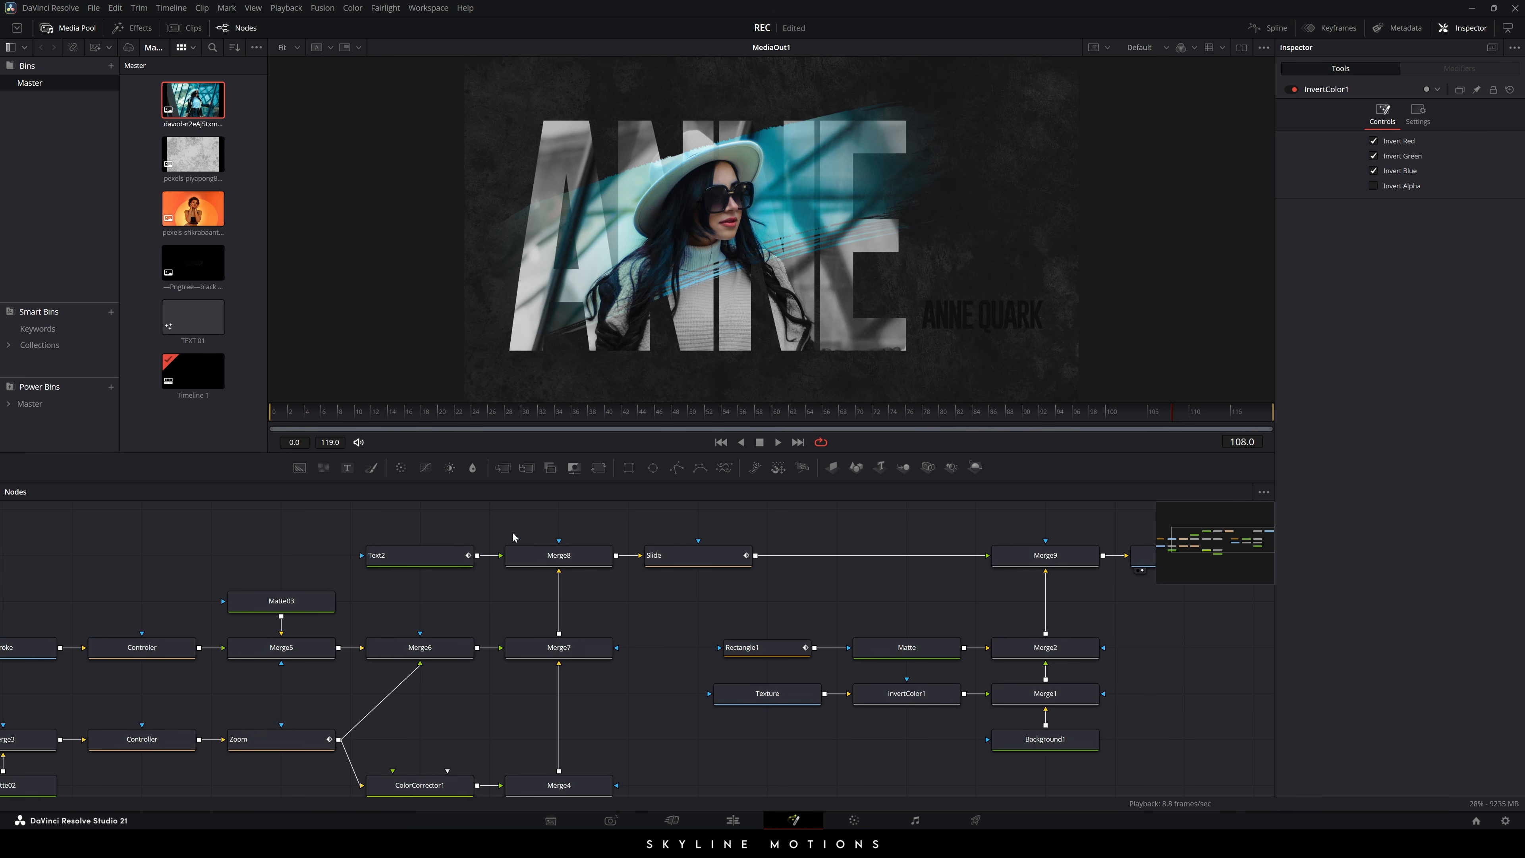
{"action": "left_click", "coordinate": [413, 558]}
{"action": "left_click", "coordinate": [1390, 307]}
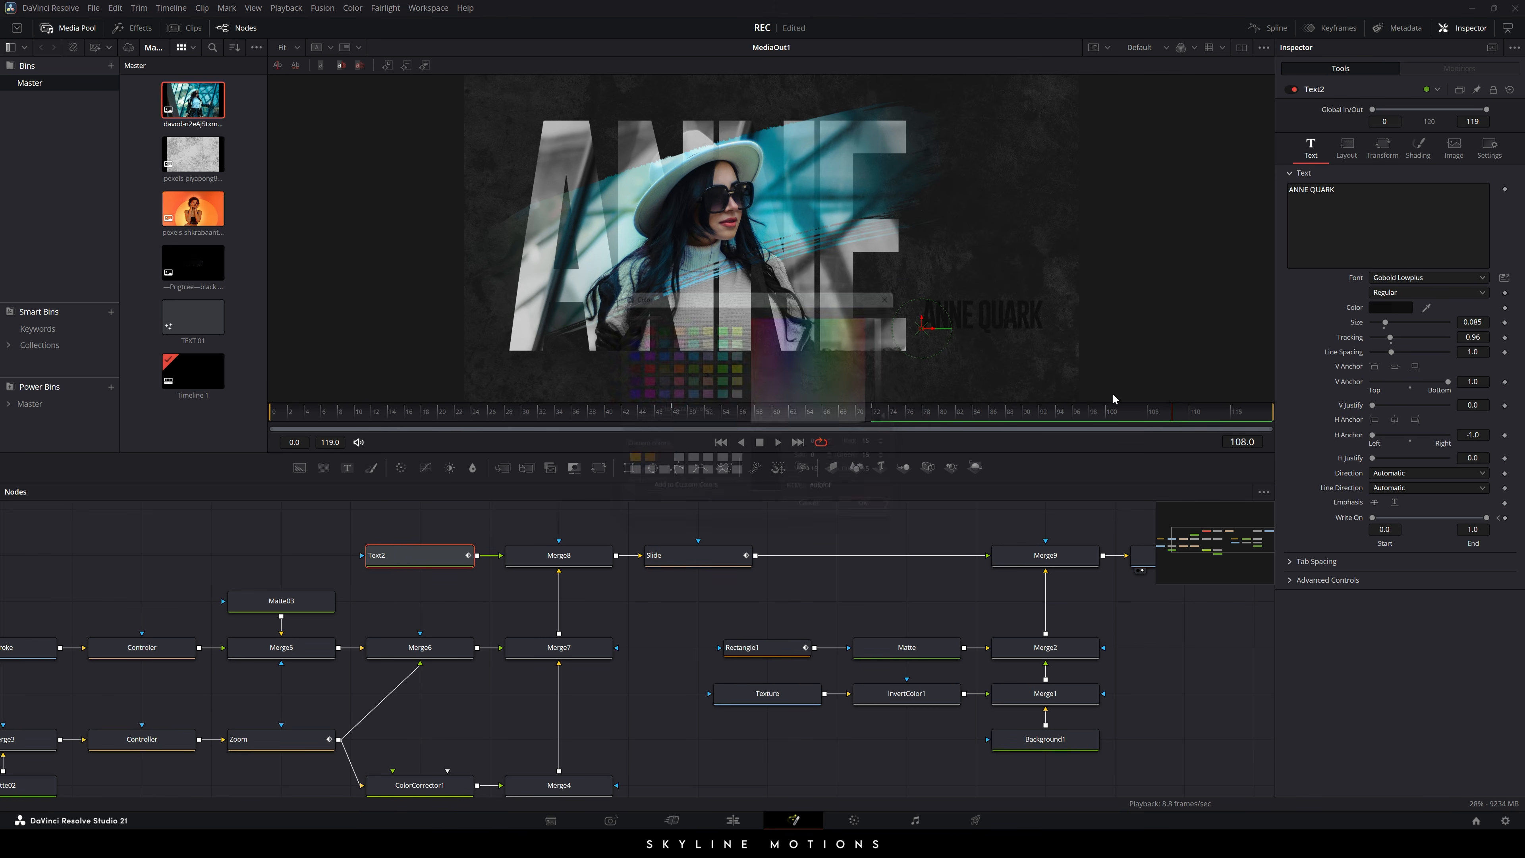
{"action": "left_click", "coordinate": [739, 394]}
{"action": "left_click", "coordinate": [869, 520]}
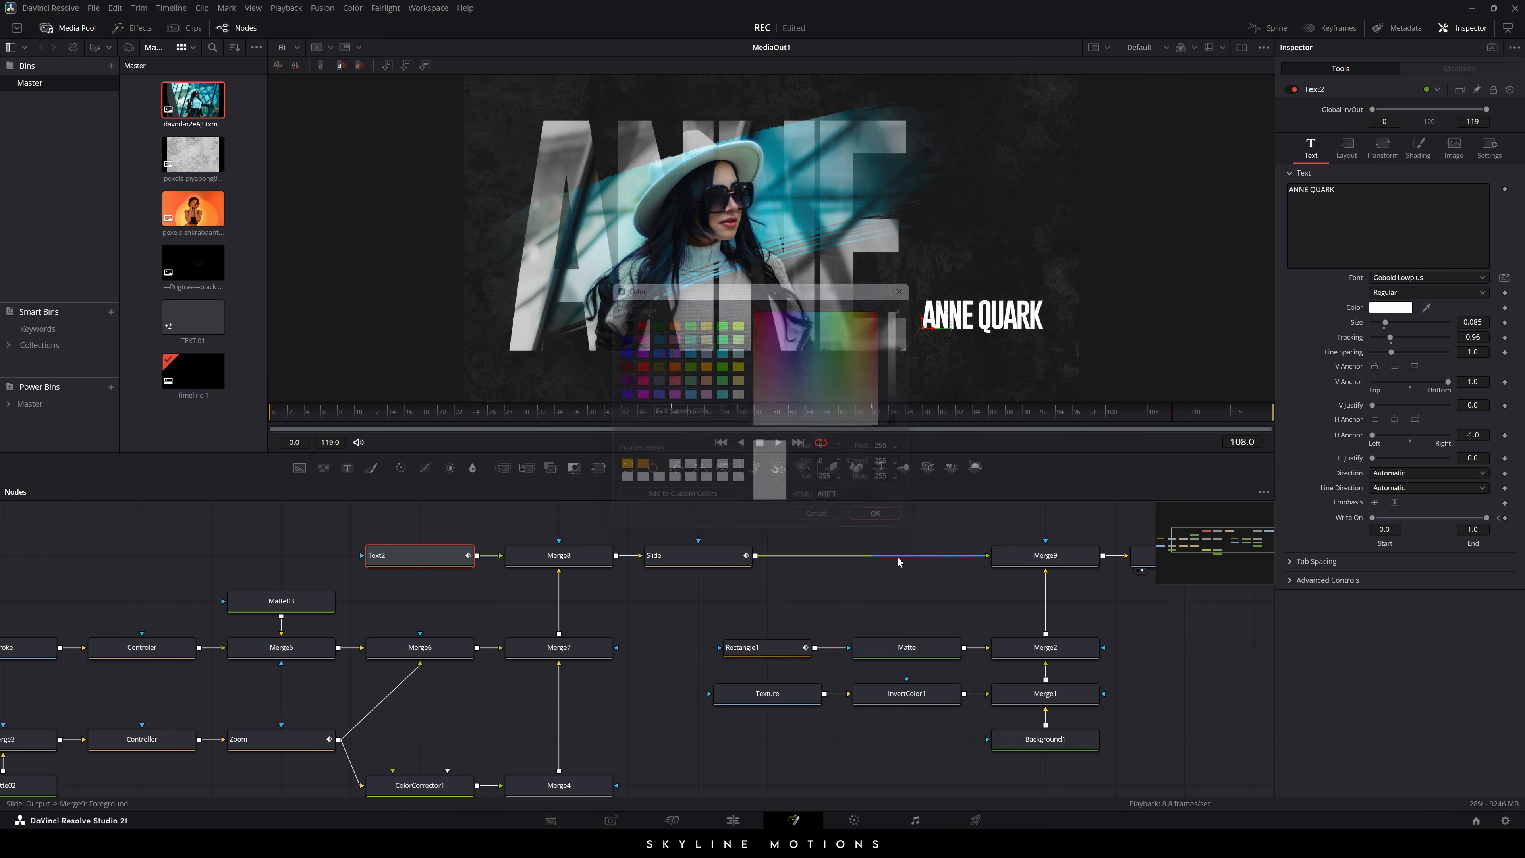
{"action": "left_click", "coordinate": [650, 586]}
- Reset ColorCorrector1's Gain to 1.0 and preview the brighter portrait at later frames
{"action": "left_click_drag", "start_coordinate": [694, 594], "coordinate": [775, 566]}
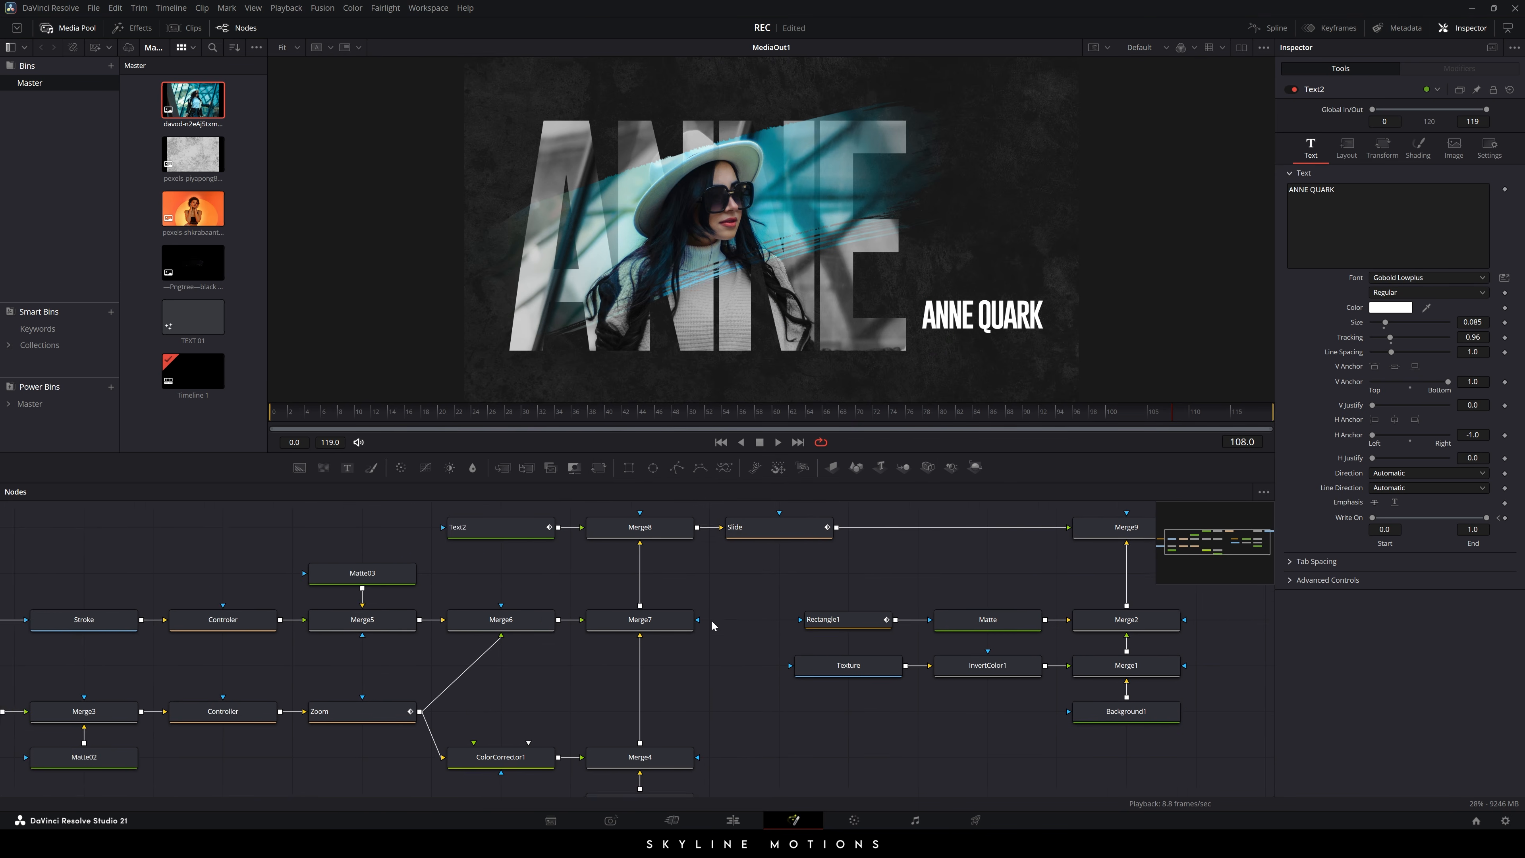
{"action": "left_click_drag", "start_coordinate": [713, 629], "coordinate": [764, 603]}
{"action": "left_click_drag", "start_coordinate": [750, 665], "coordinate": [774, 637]}
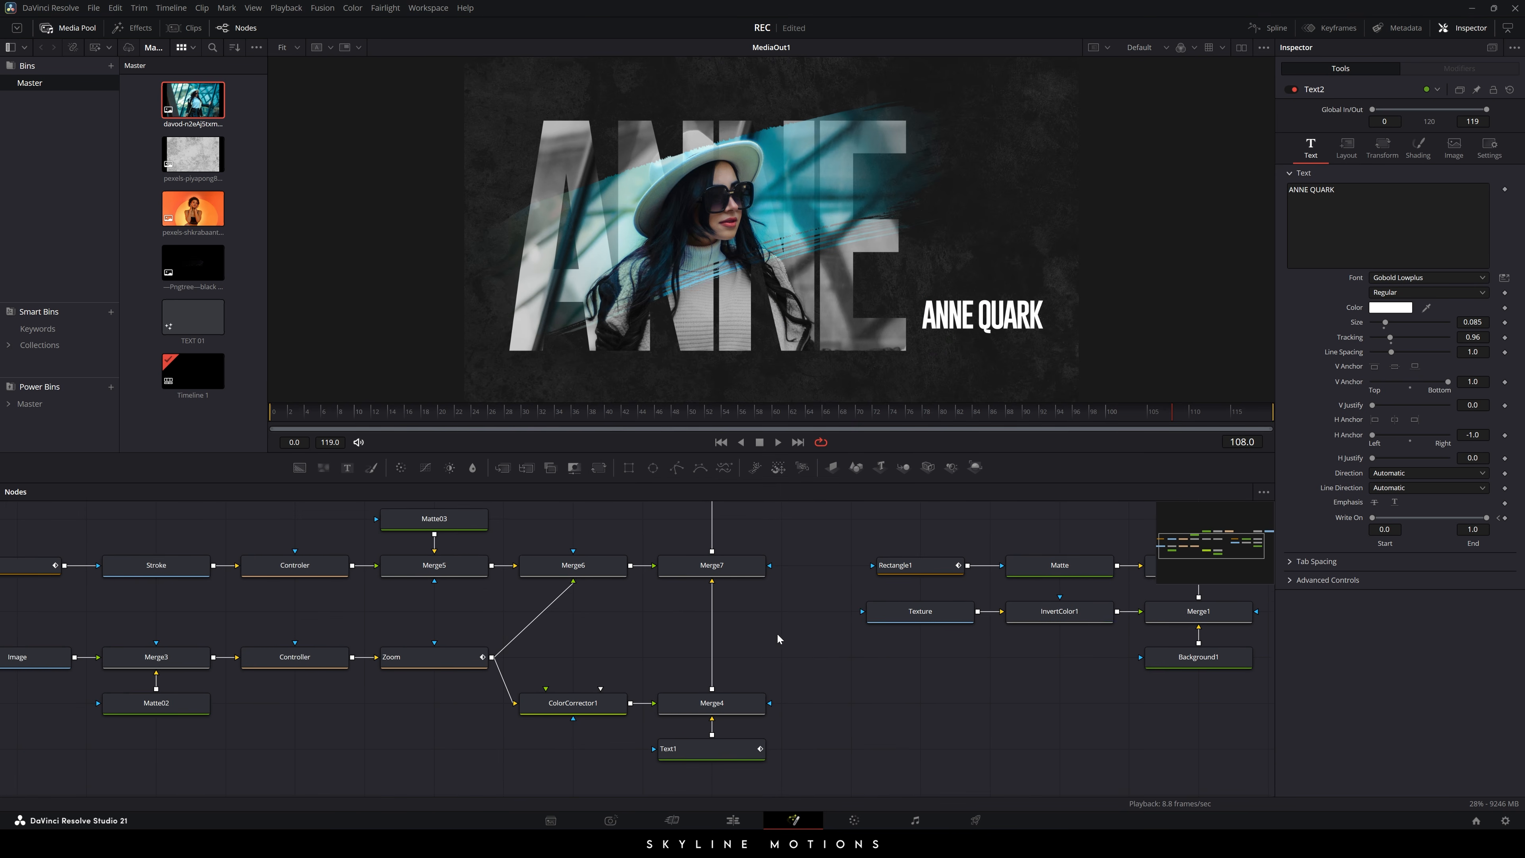
{"action": "left_click", "coordinate": [575, 713]}
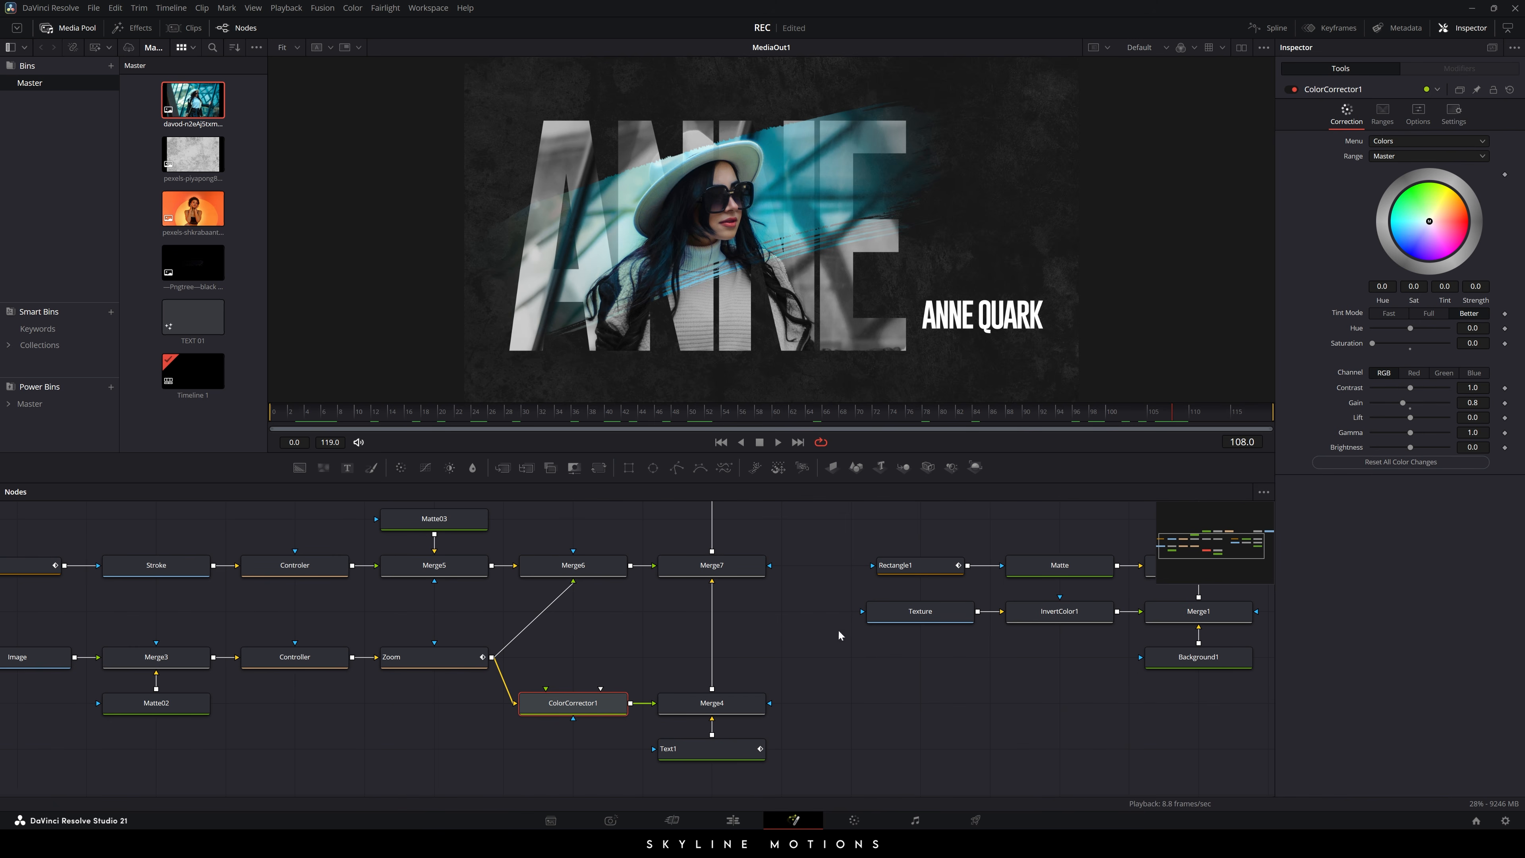
{"action": "left_click_drag", "start_coordinate": [1403, 402], "coordinate": [1405, 402]}
{"action": "left_click", "coordinate": [1410, 409]}
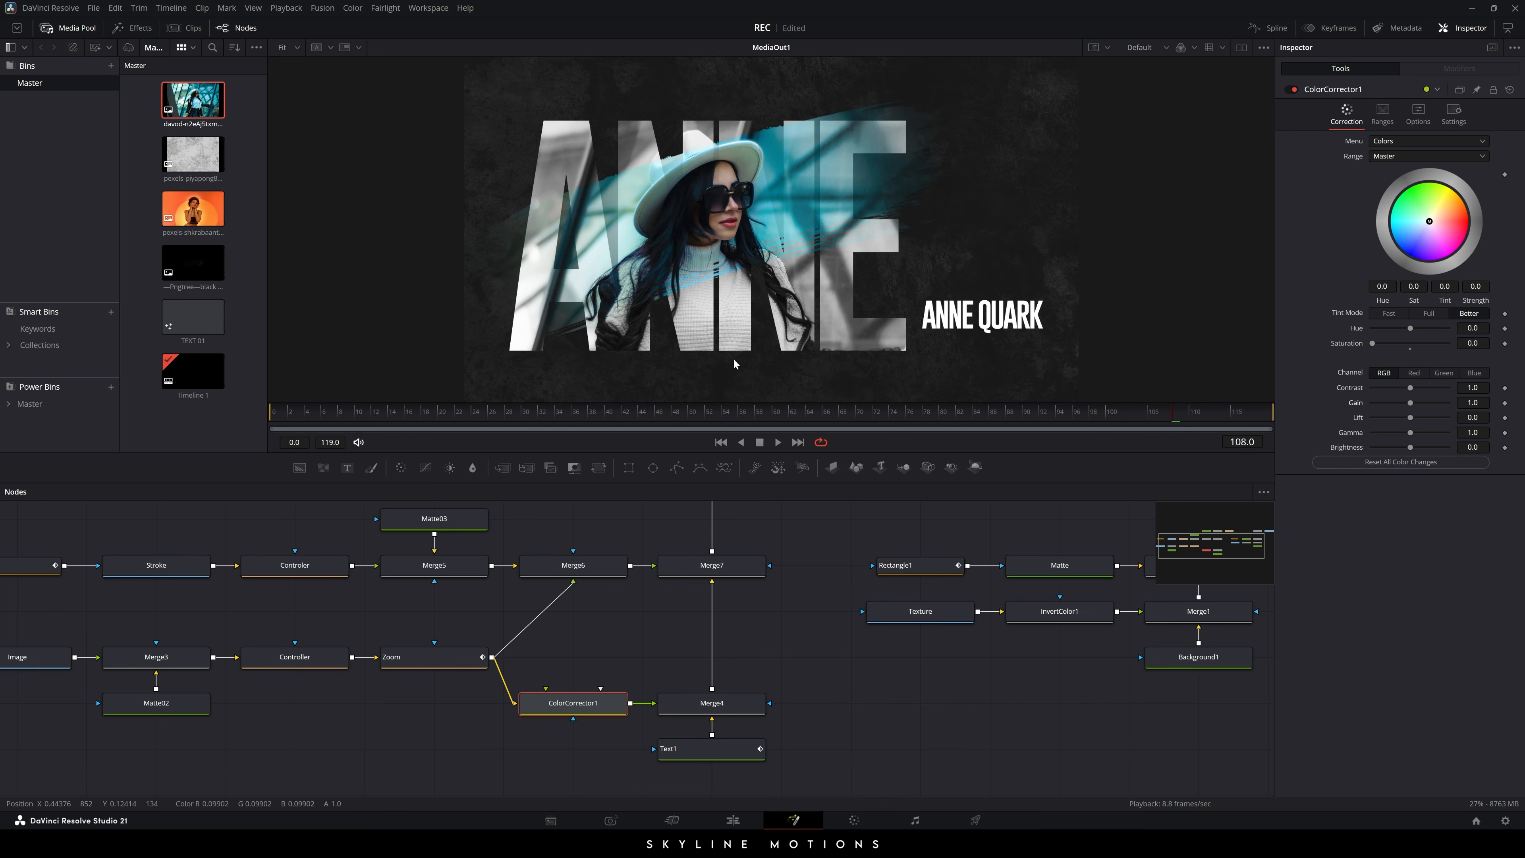
{"action": "left_click_drag", "start_coordinate": [317, 412], "coordinate": [1266, 425]}
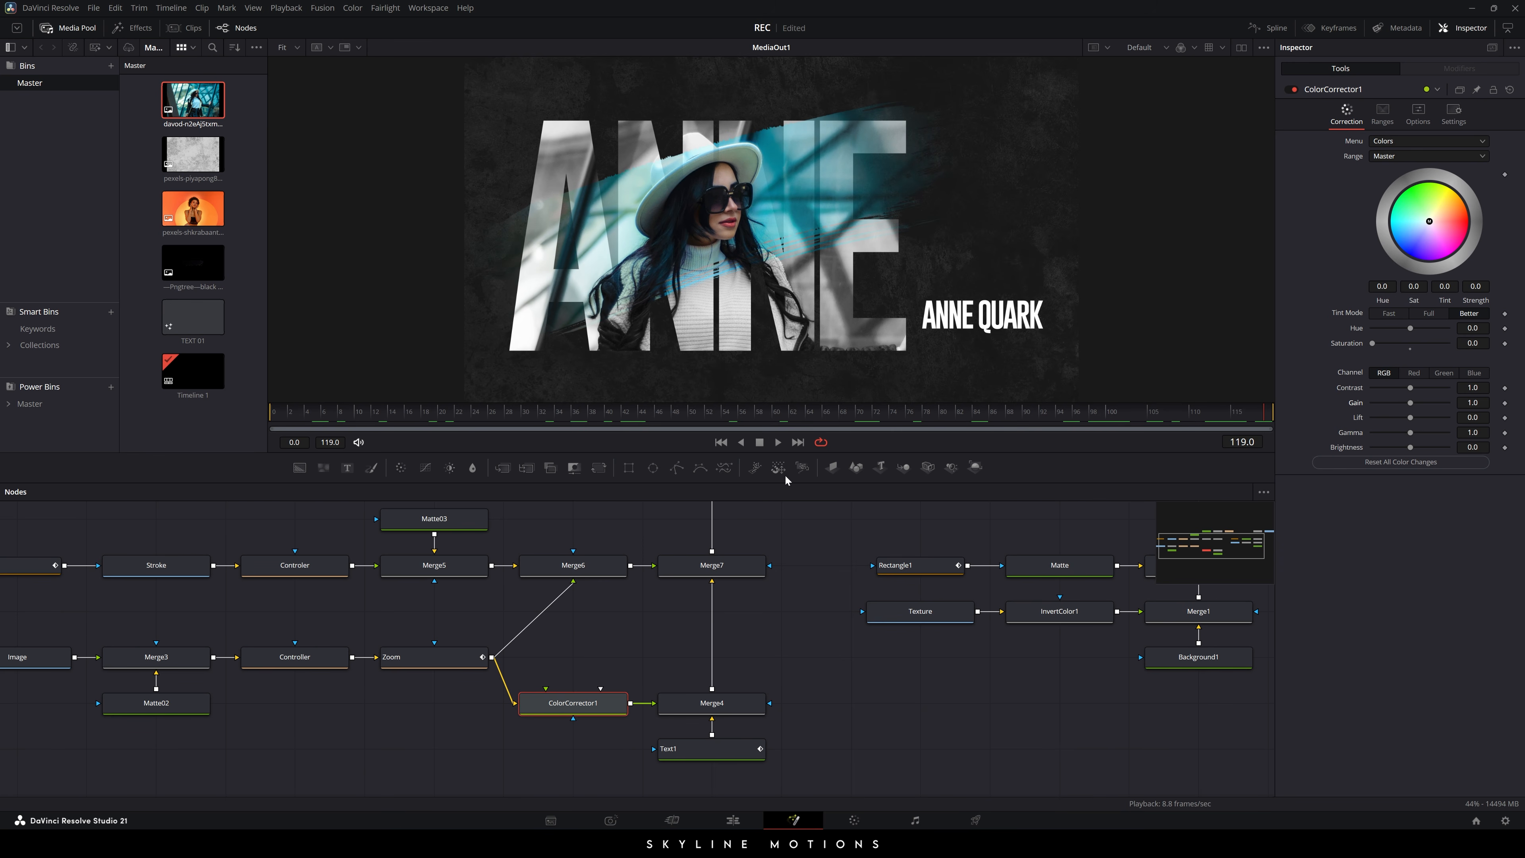
{"action": "mouse_move", "coordinate": [806, 580]}
{"action": "left_mouse_down"}
{"action": "mouse_move", "coordinate": [824, 623]}
{"action": "mouse_move", "coordinate": [825, 599]}
{"action": "left_mouse_up"}
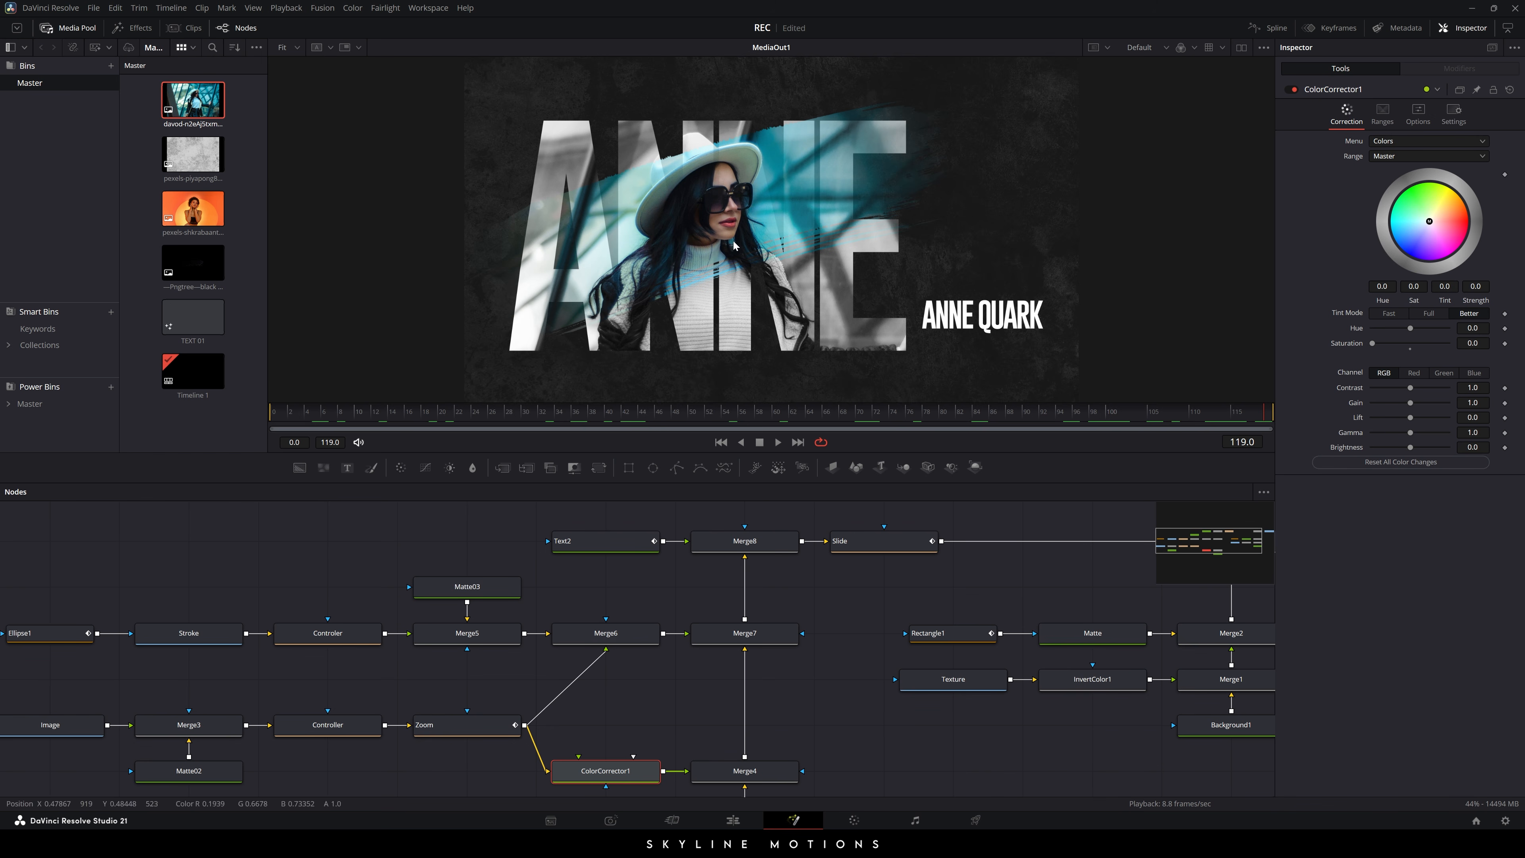
- Shrink and slightly re-centre the blue streak via the Controler node, then return to the Edit page
{"action": "left_click", "coordinate": [348, 639]}
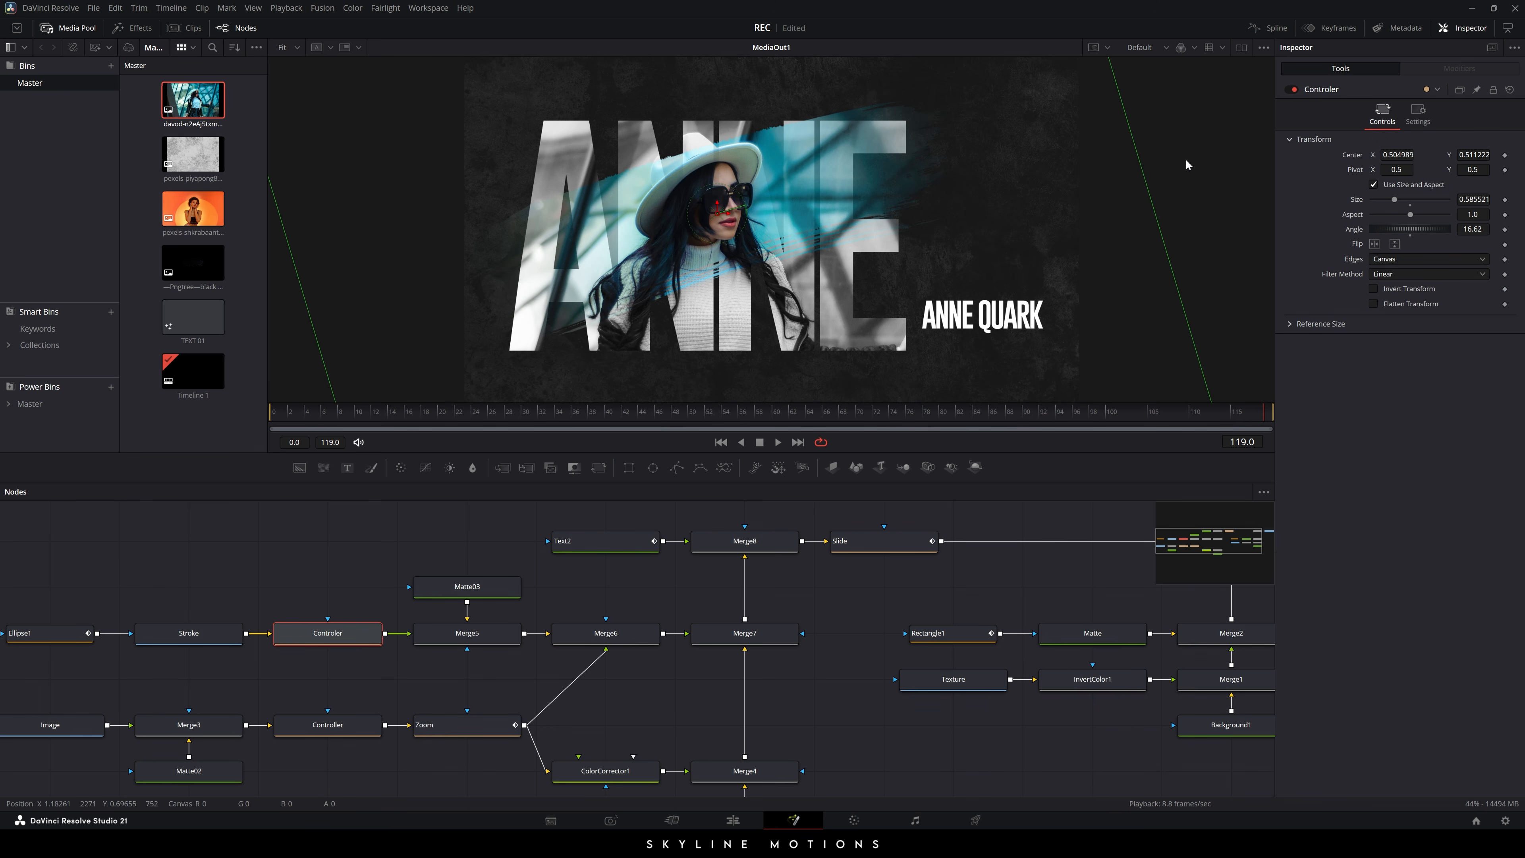
{"action": "left_click_drag", "start_coordinate": [1145, 178], "coordinate": [1120, 199]}
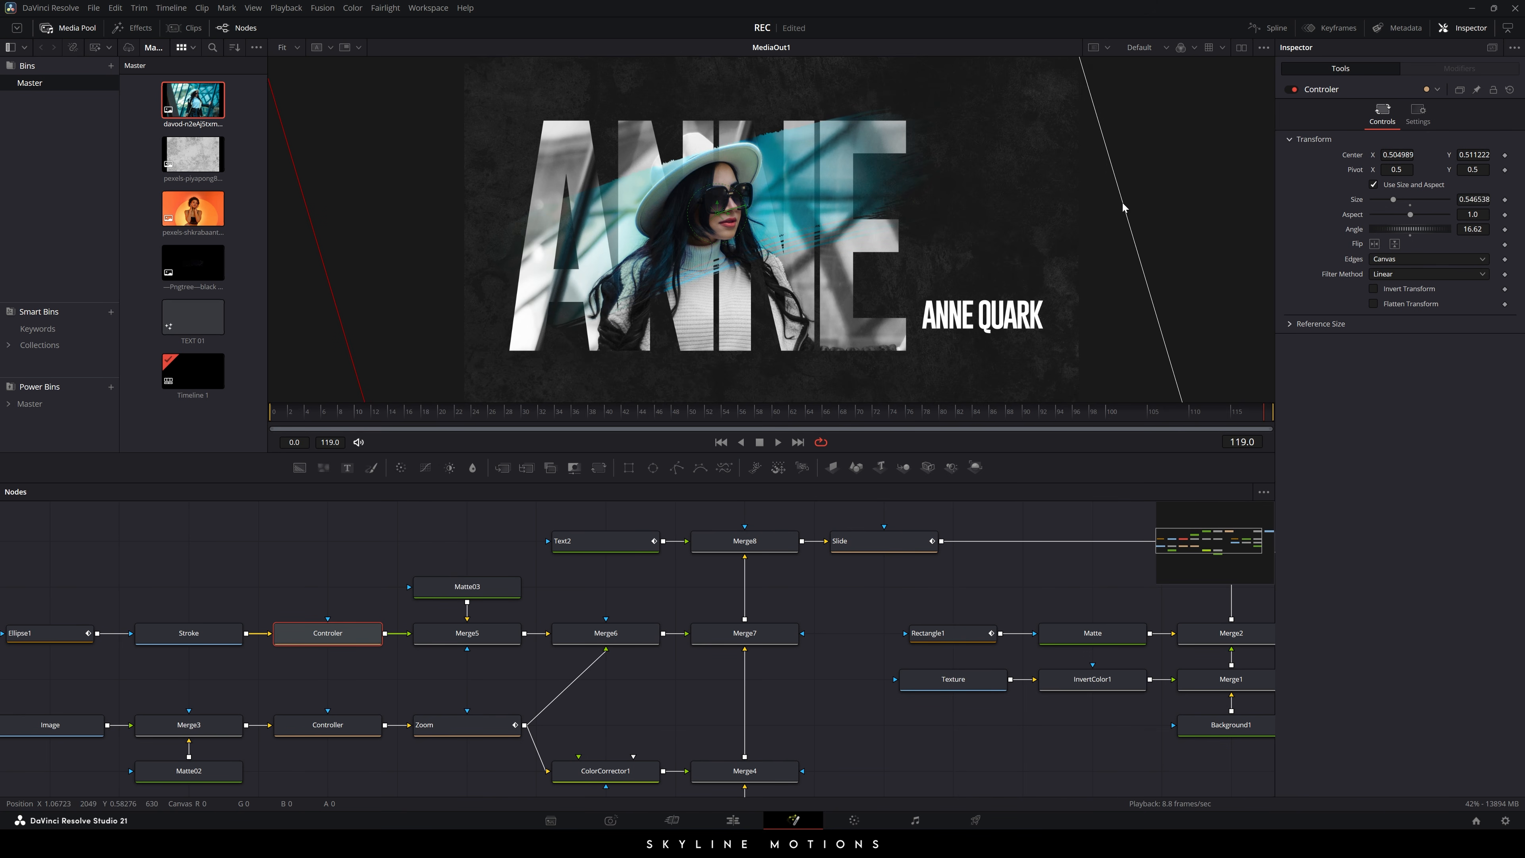
{"action": "mouse_move", "coordinate": [720, 224]}
{"action": "left_mouse_down"}
{"action": "mouse_move", "coordinate": [752, 218]}
{"action": "mouse_move", "coordinate": [764, 235]}
{"action": "mouse_move", "coordinate": [725, 228]}
{"action": "left_mouse_up"}
{"action": "left_click", "coordinate": [784, 522]}
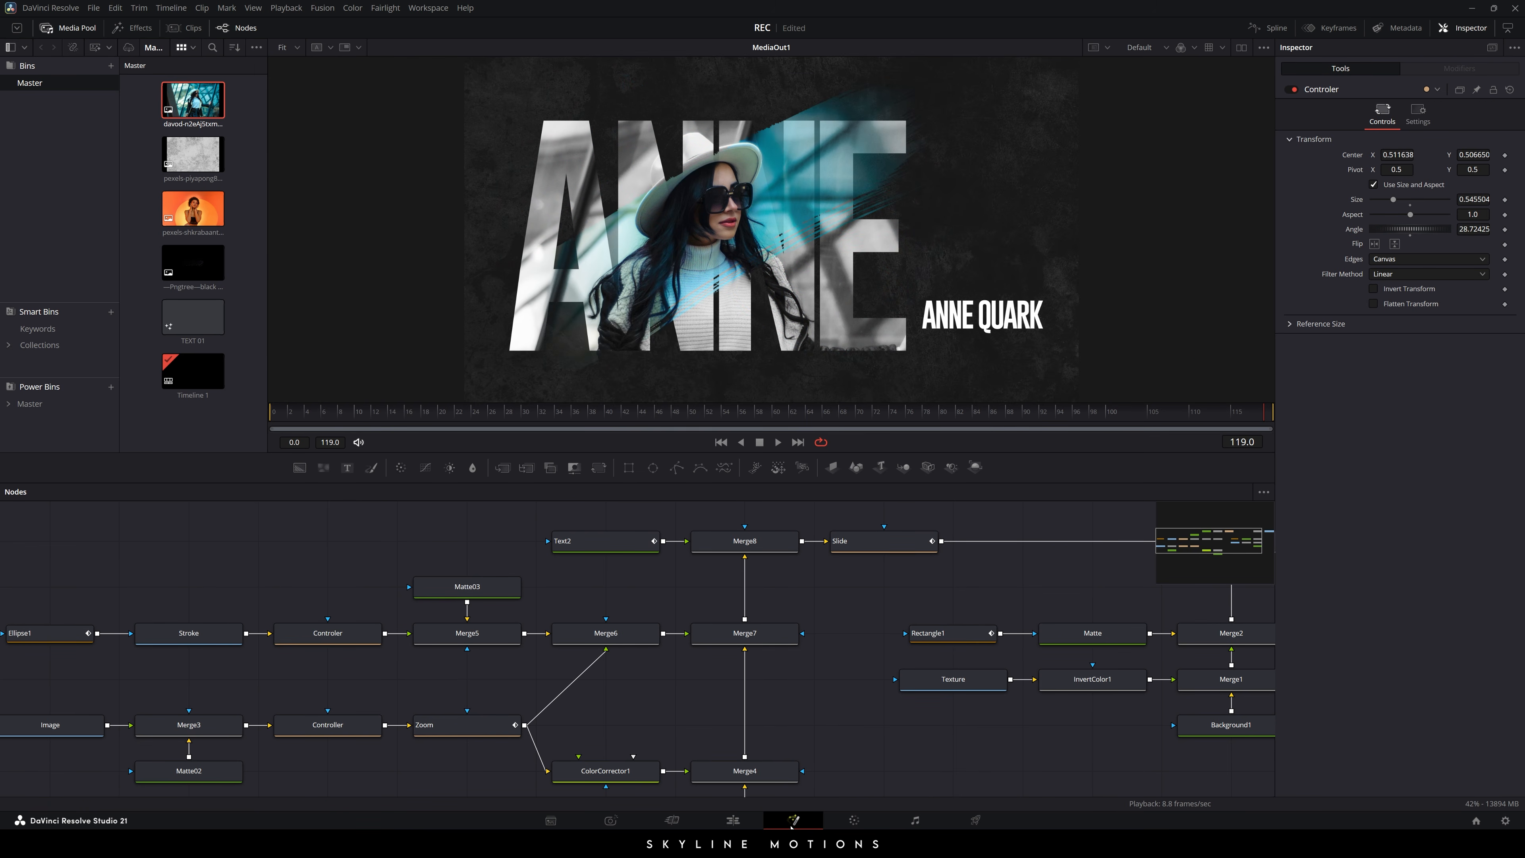
{"action": "left_click", "coordinate": [732, 820]}
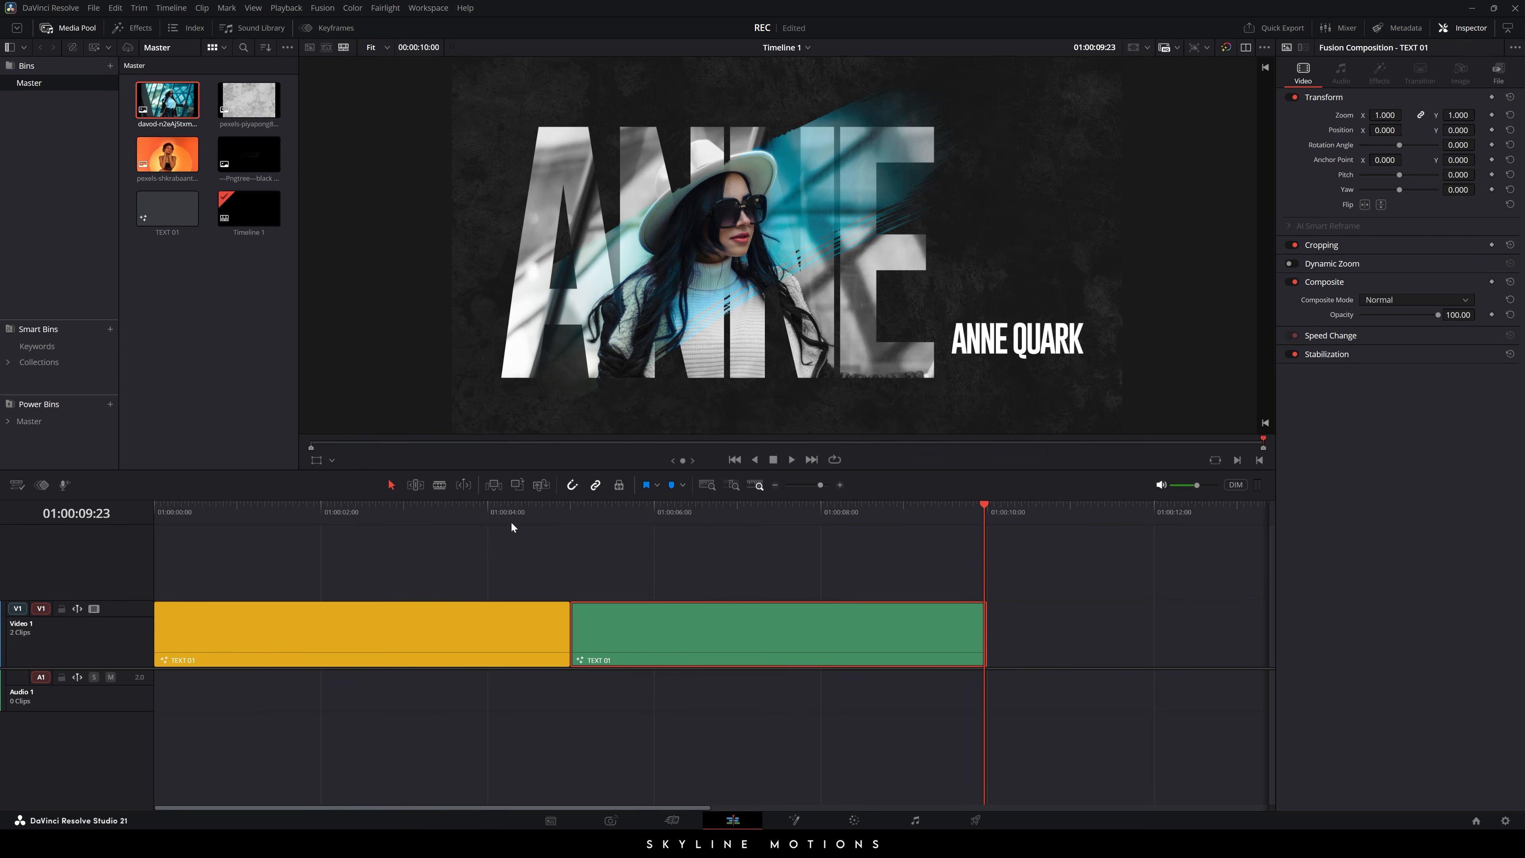
- Scrub through the LUCY and ANNE title clips to preview them
{"action": "left_click_drag", "start_coordinate": [511, 521], "coordinate": [769, 543]}
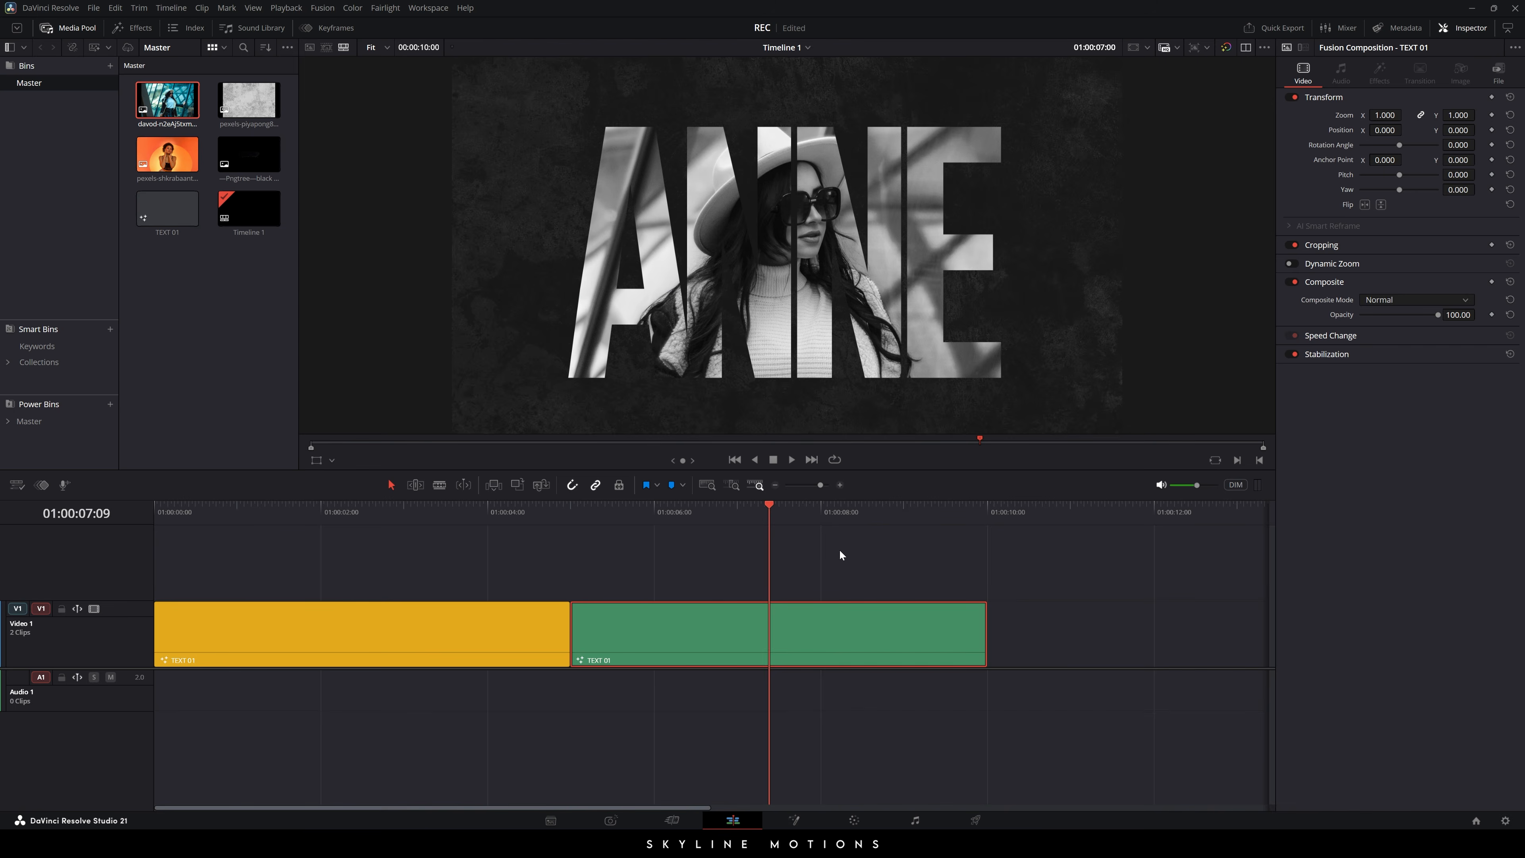
{"action": "left_click", "coordinate": [839, 549]}
{"action": "scroll", "coordinate": [749, 573], "scroll_direction": "down", "scroll_amount": 1}
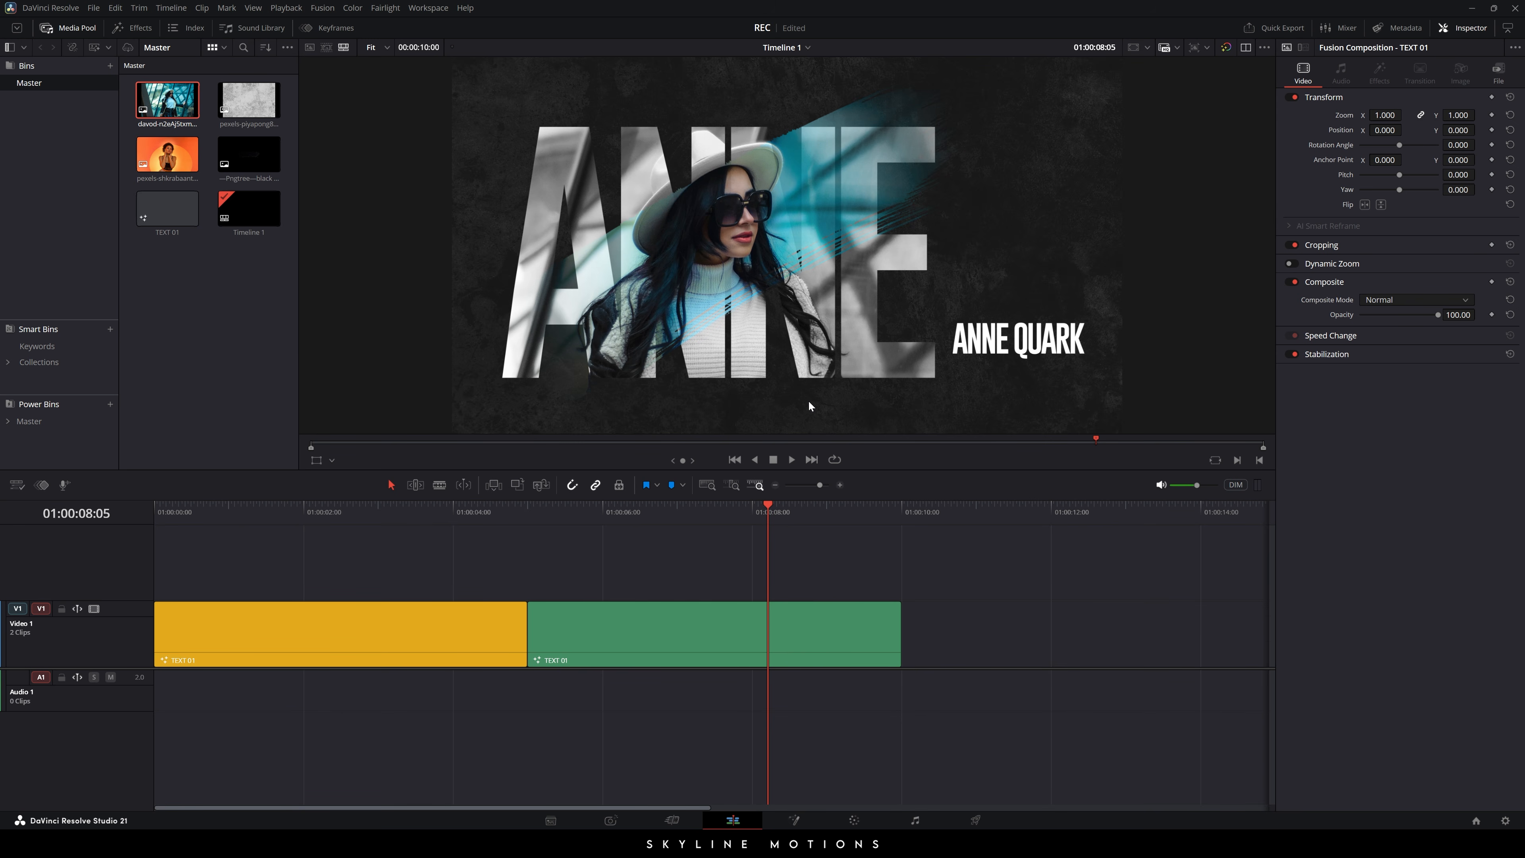
{"action": "scroll", "coordinate": [564, 569], "scroll_direction": "down", "scroll_amount": 1}
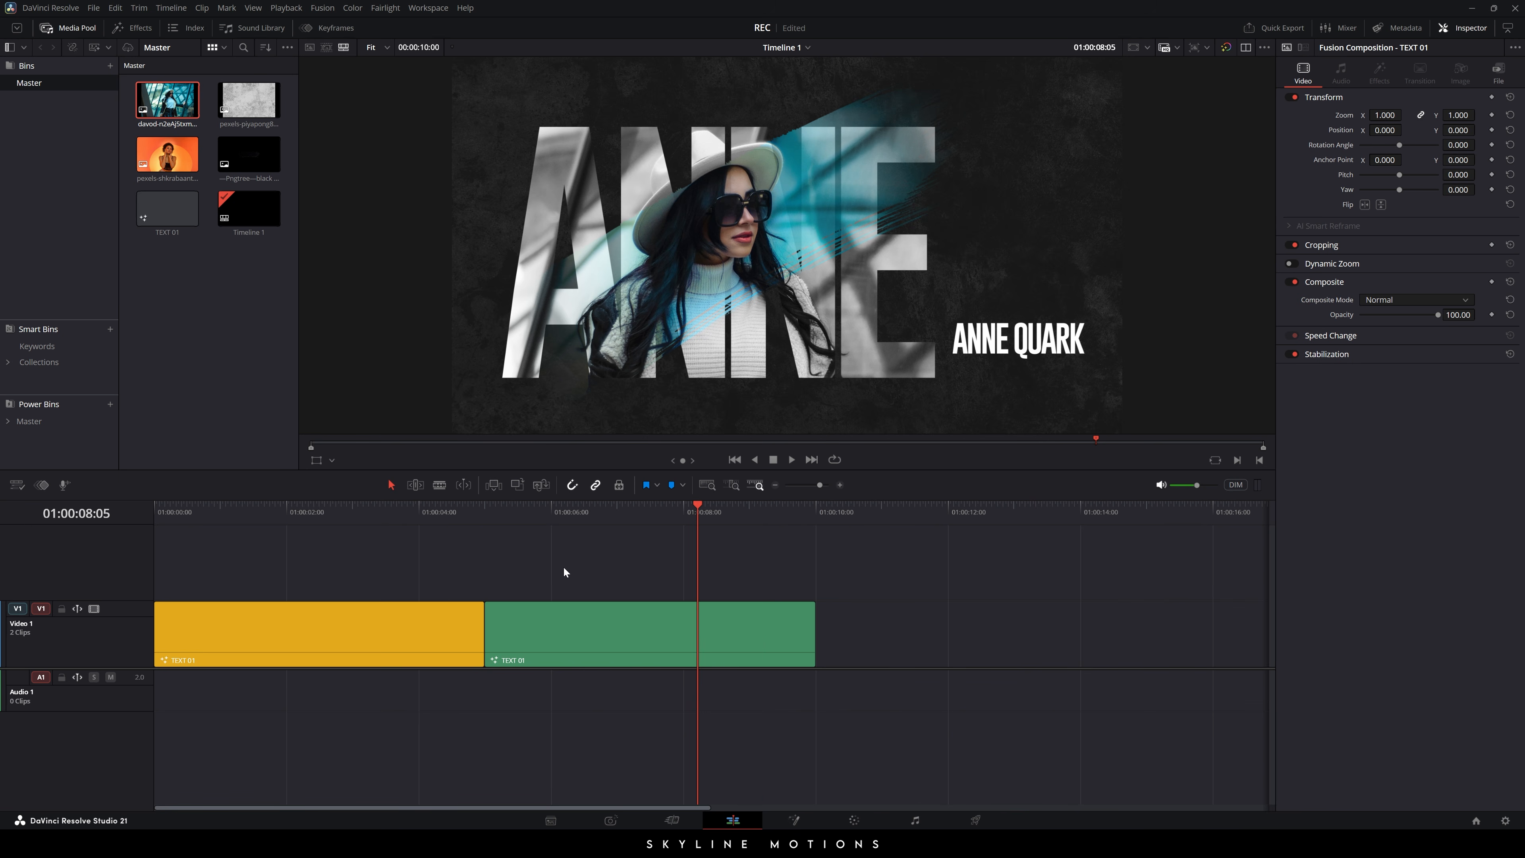
- Alt-drag both selected TEXT 01 clips to copy them starting at 01:00:10:00
{"action": "left_click_drag", "start_coordinate": [352, 560], "coordinate": [638, 700]}
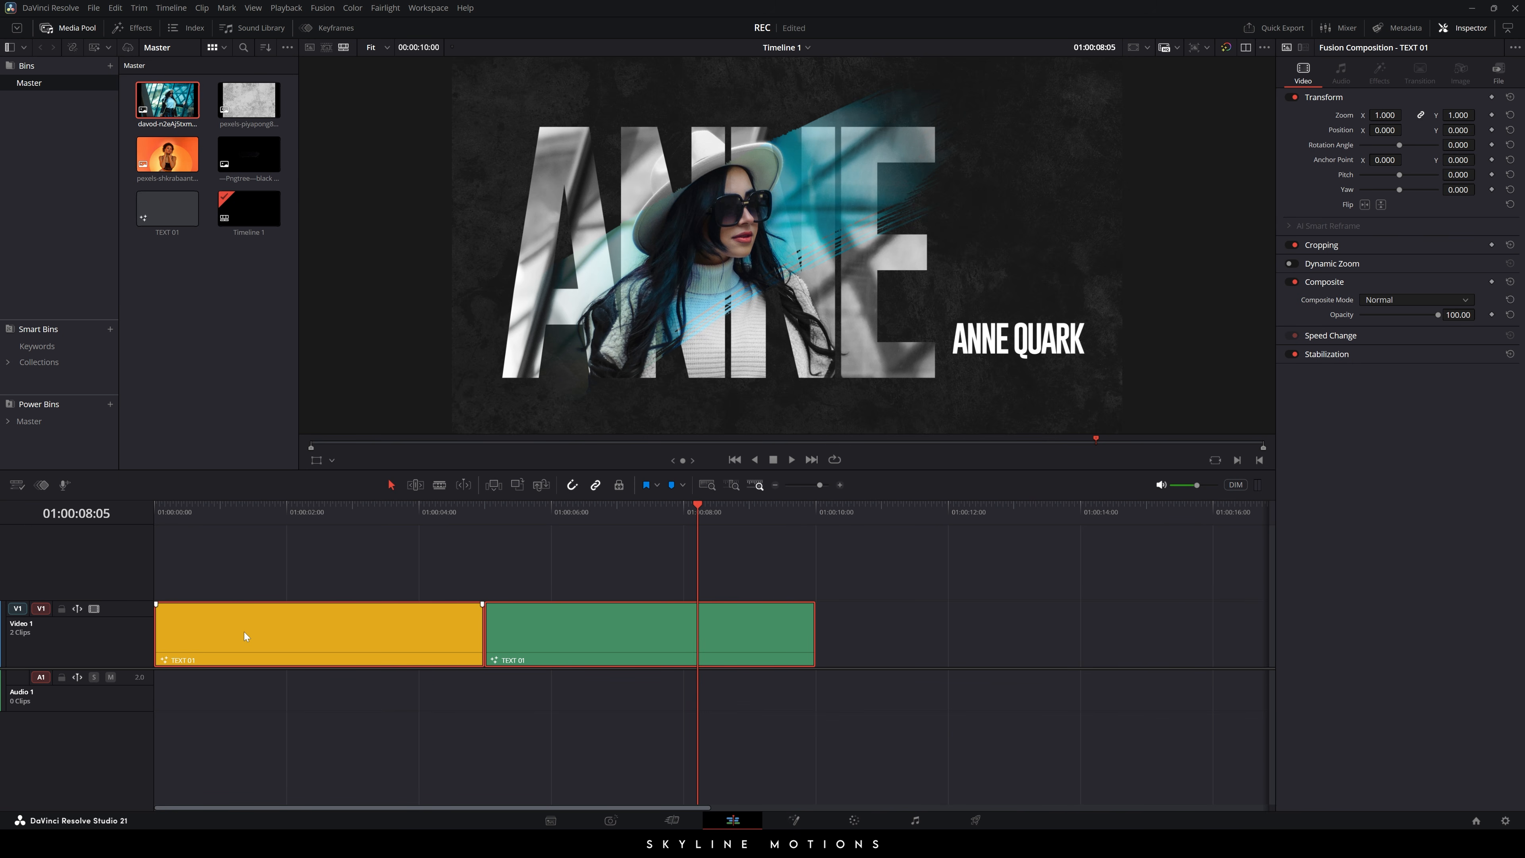
{"action": "key", "text": "alt"}
{"action": "mouse_move", "coordinate": [859, 637]}
{"action": "left_mouse_down"}
{"action": "mouse_move", "coordinate": [953, 631]}
{"action": "mouse_move", "coordinate": [885, 628]}
{"action": "left_mouse_up"}
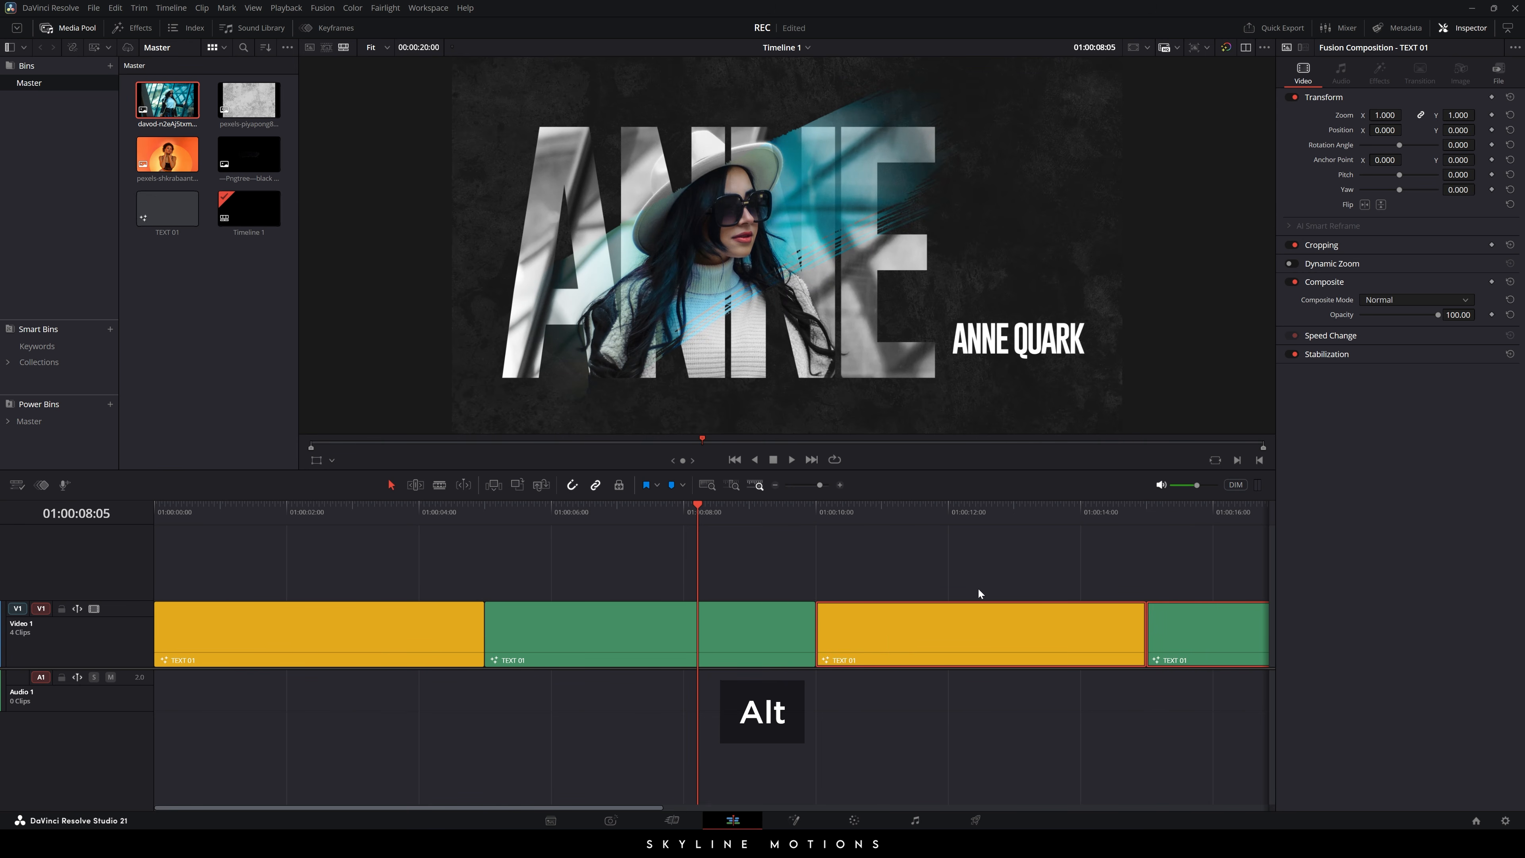
{"action": "scroll", "coordinate": [606, 581], "scroll_direction": "right", "scroll_amount": 5}
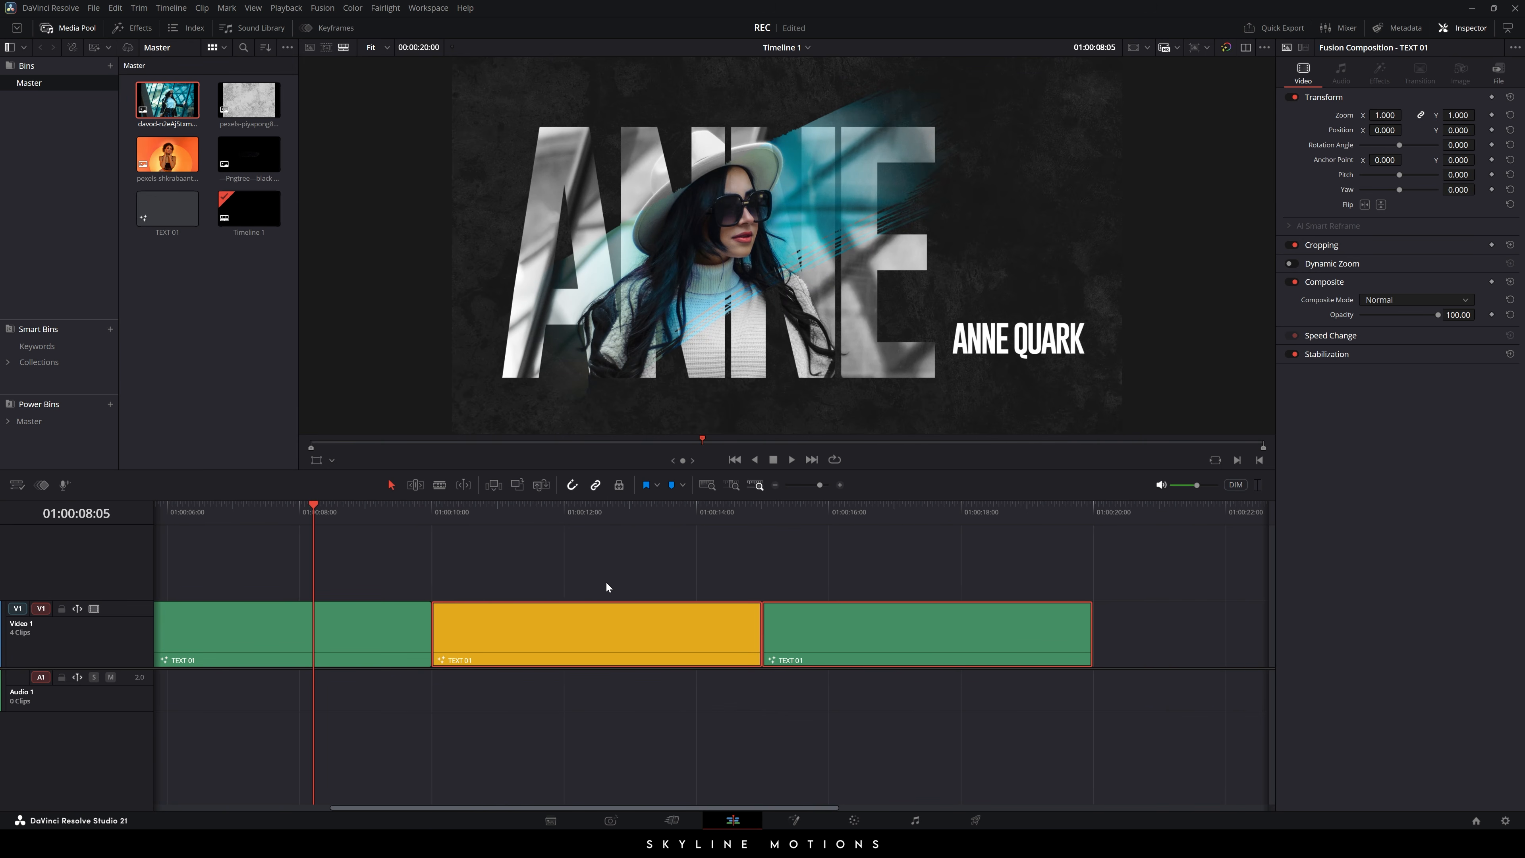
- Recolour the first copied clip green and the middle clip pink
{"action": "right_click", "coordinate": [605, 623]}
{"action": "mouse_move", "coordinate": [652, 586]}
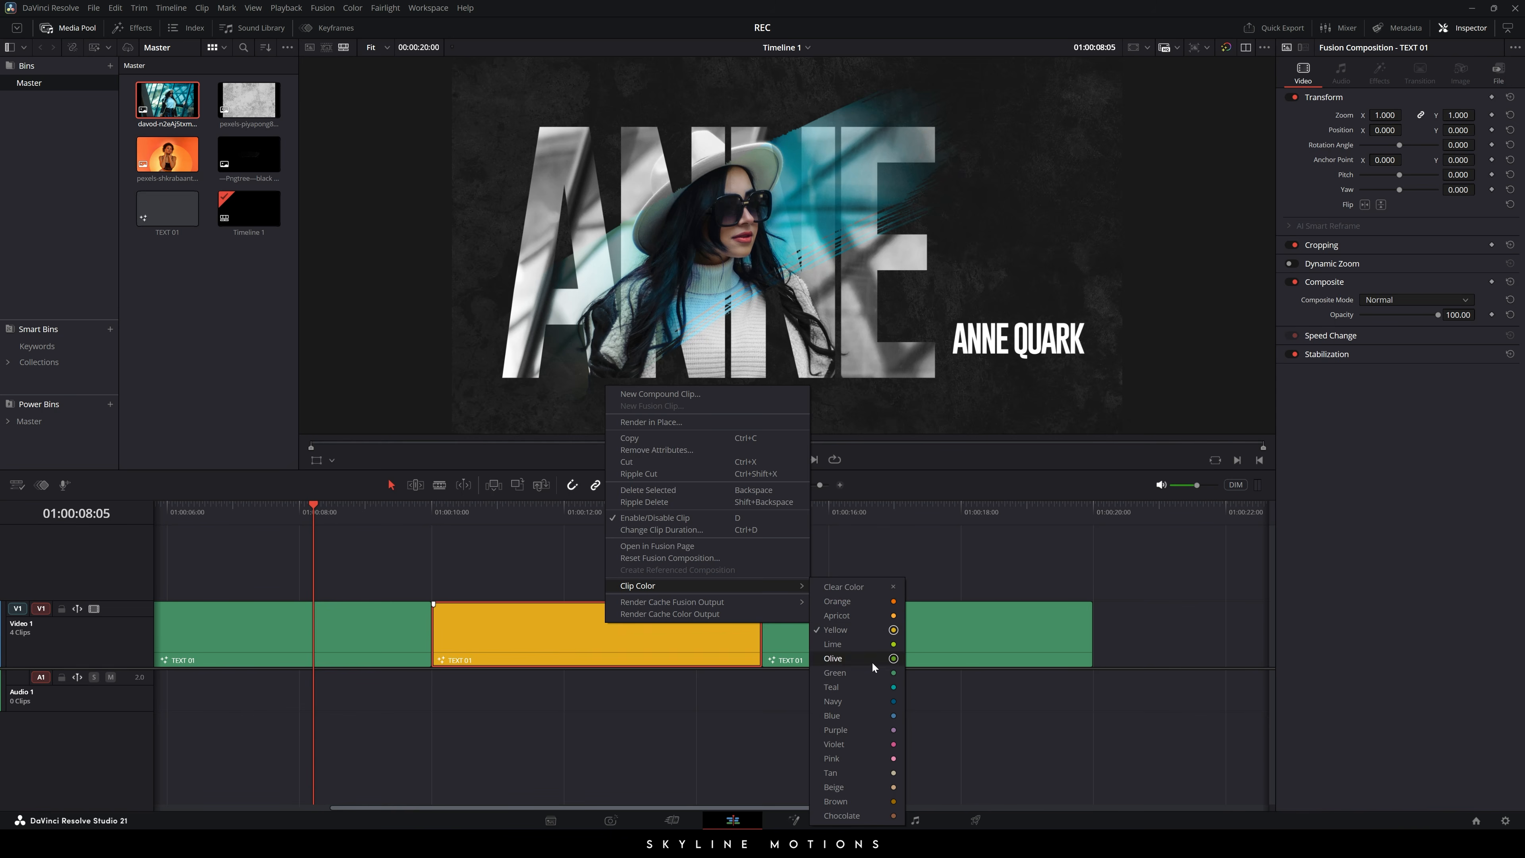
{"action": "left_click", "coordinate": [869, 673]}
{"action": "right_click", "coordinate": [610, 622]}
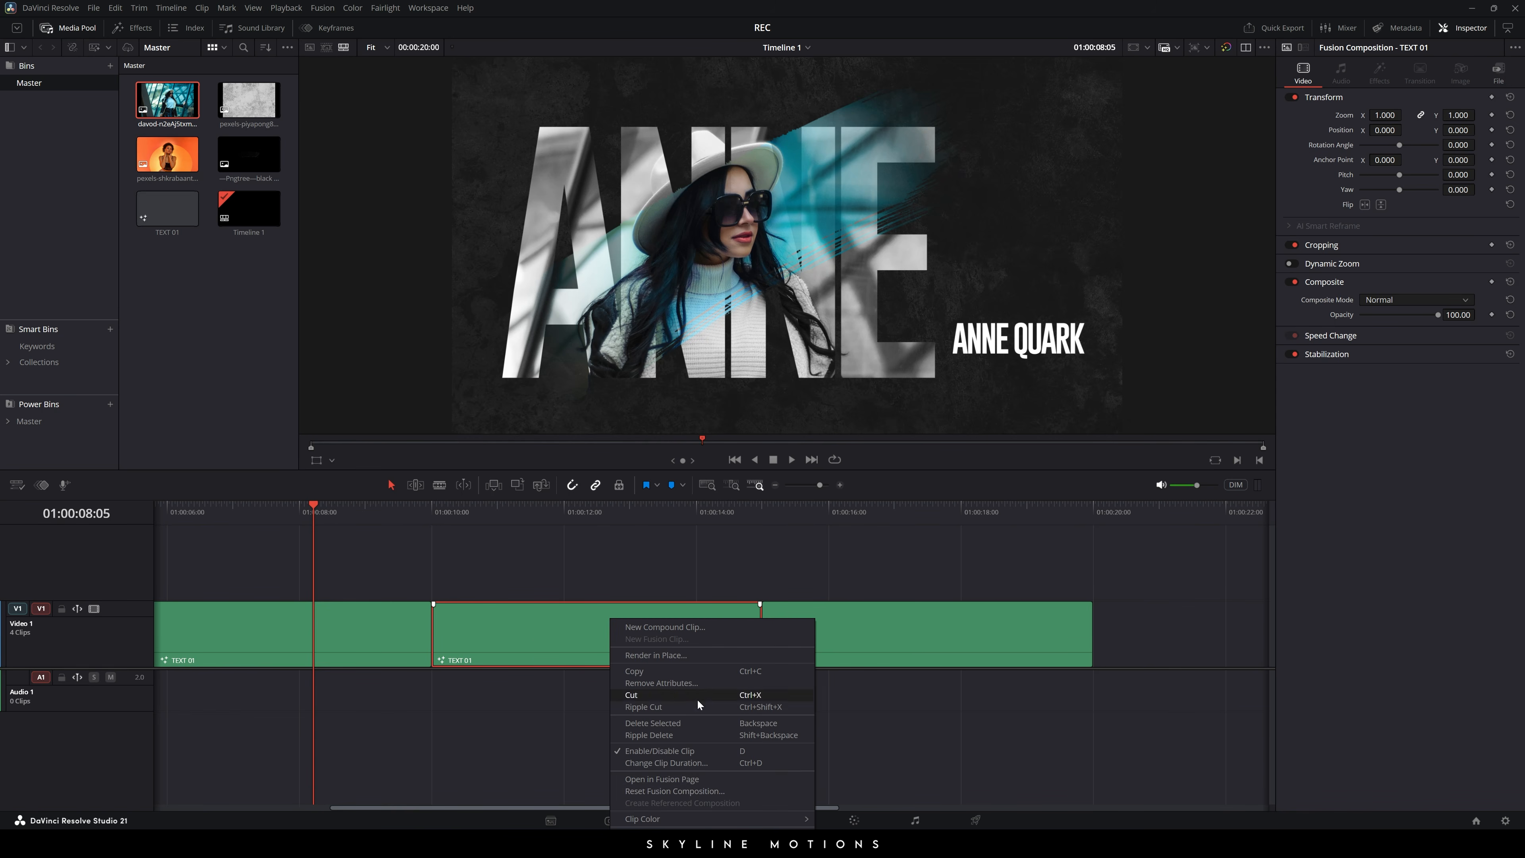
{"action": "mouse_move", "coordinate": [798, 818]}
{"action": "left_click", "coordinate": [861, 791]}
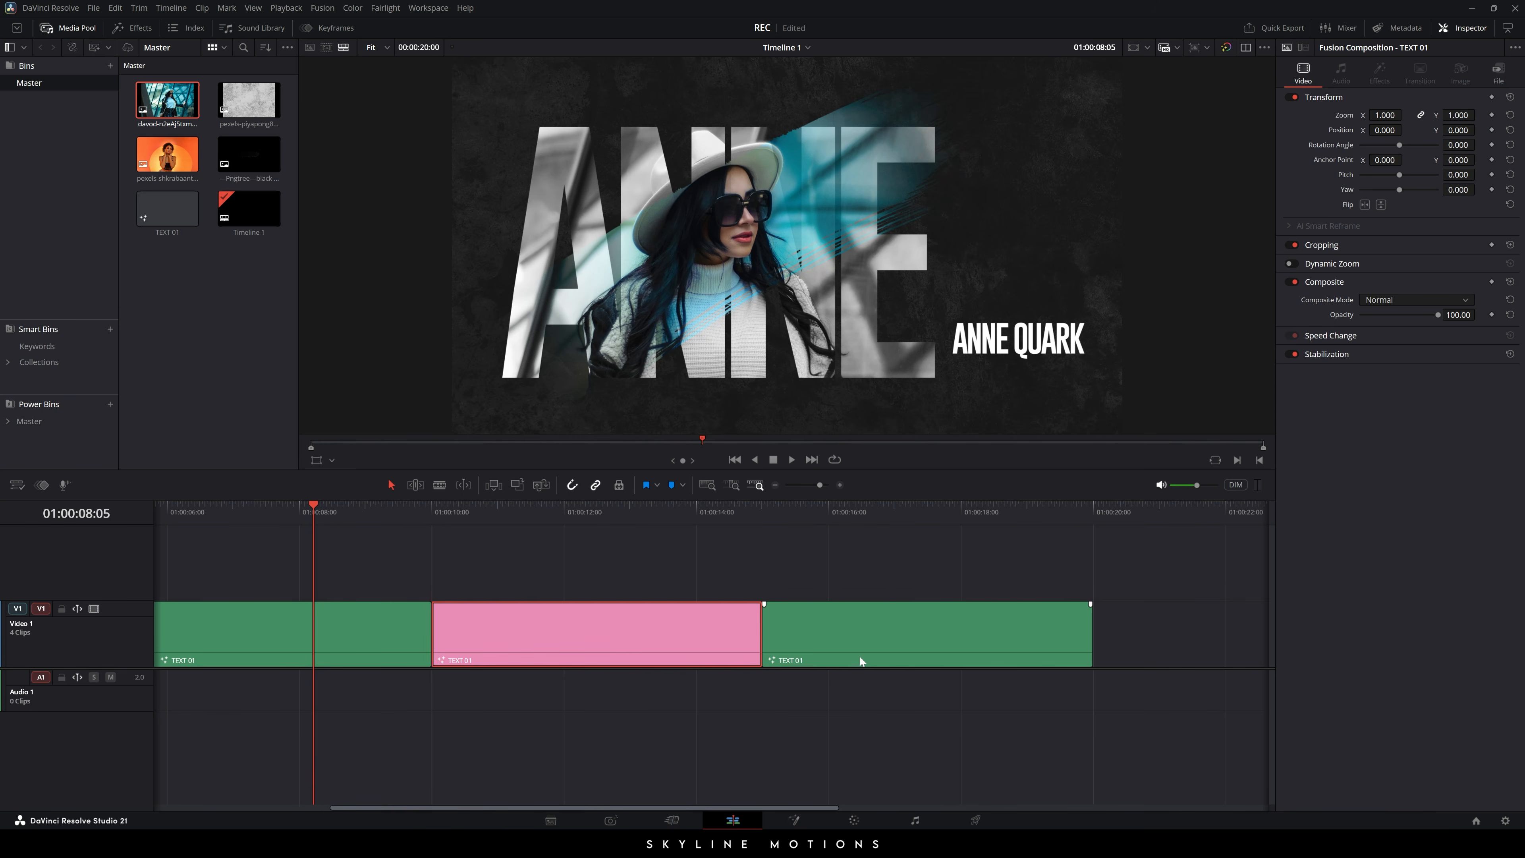
- Turn the next clip yellow and the fourth clip lime, with all four clips fitted in view
{"action": "right_click", "coordinate": [853, 639]}
{"action": "mouse_move", "coordinate": [893, 602]}
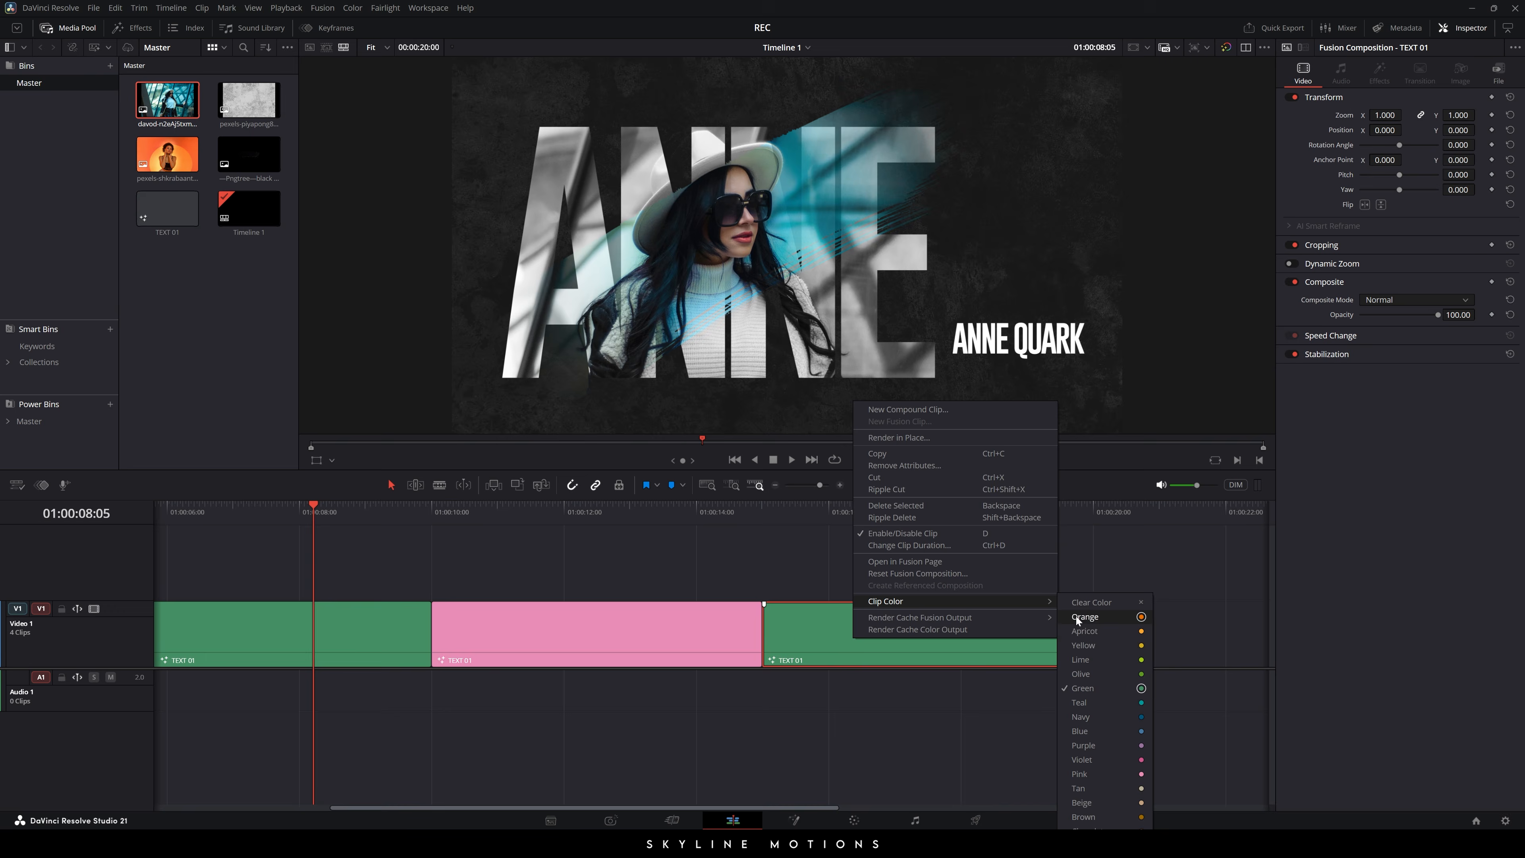
{"action": "left_click", "coordinate": [1094, 649]}
{"action": "key", "text": "shift+z"}
{"action": "right_click", "coordinate": [1003, 627]}
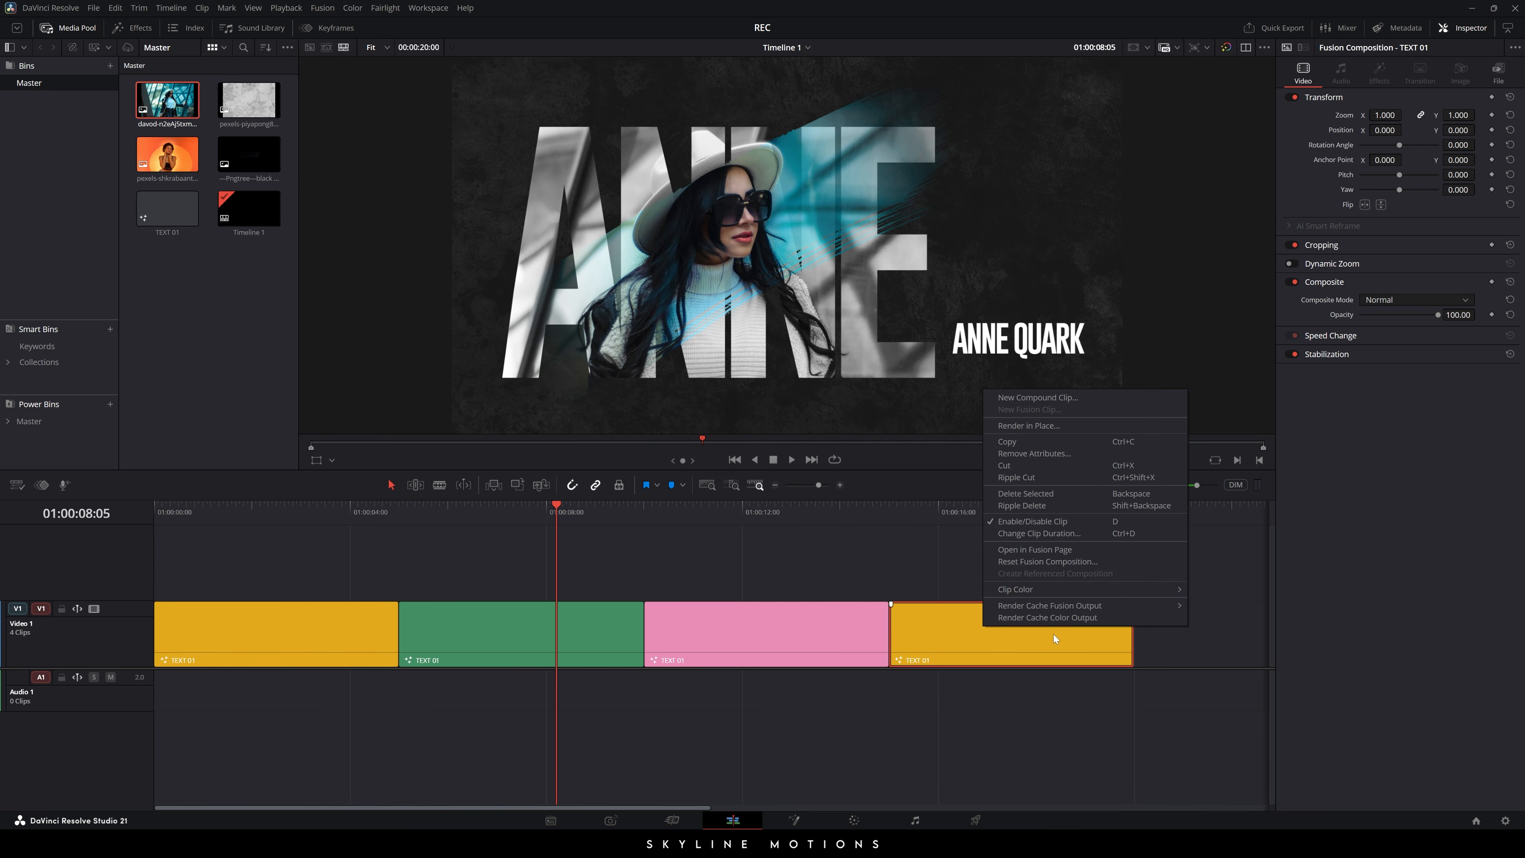
{"action": "mouse_move", "coordinate": [1039, 587]}
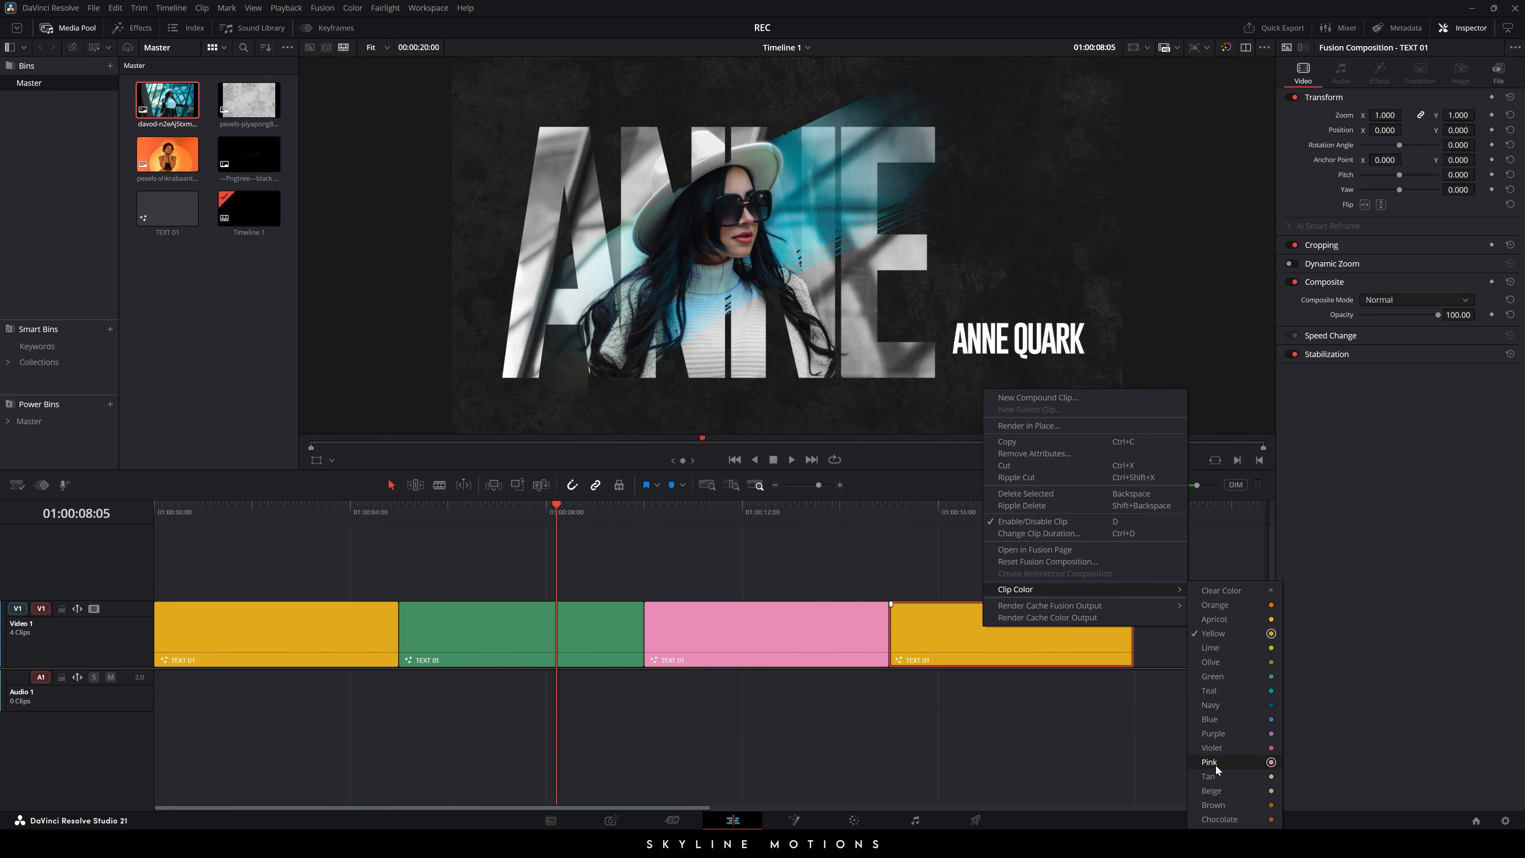
{"action": "left_click", "coordinate": [1211, 647]}
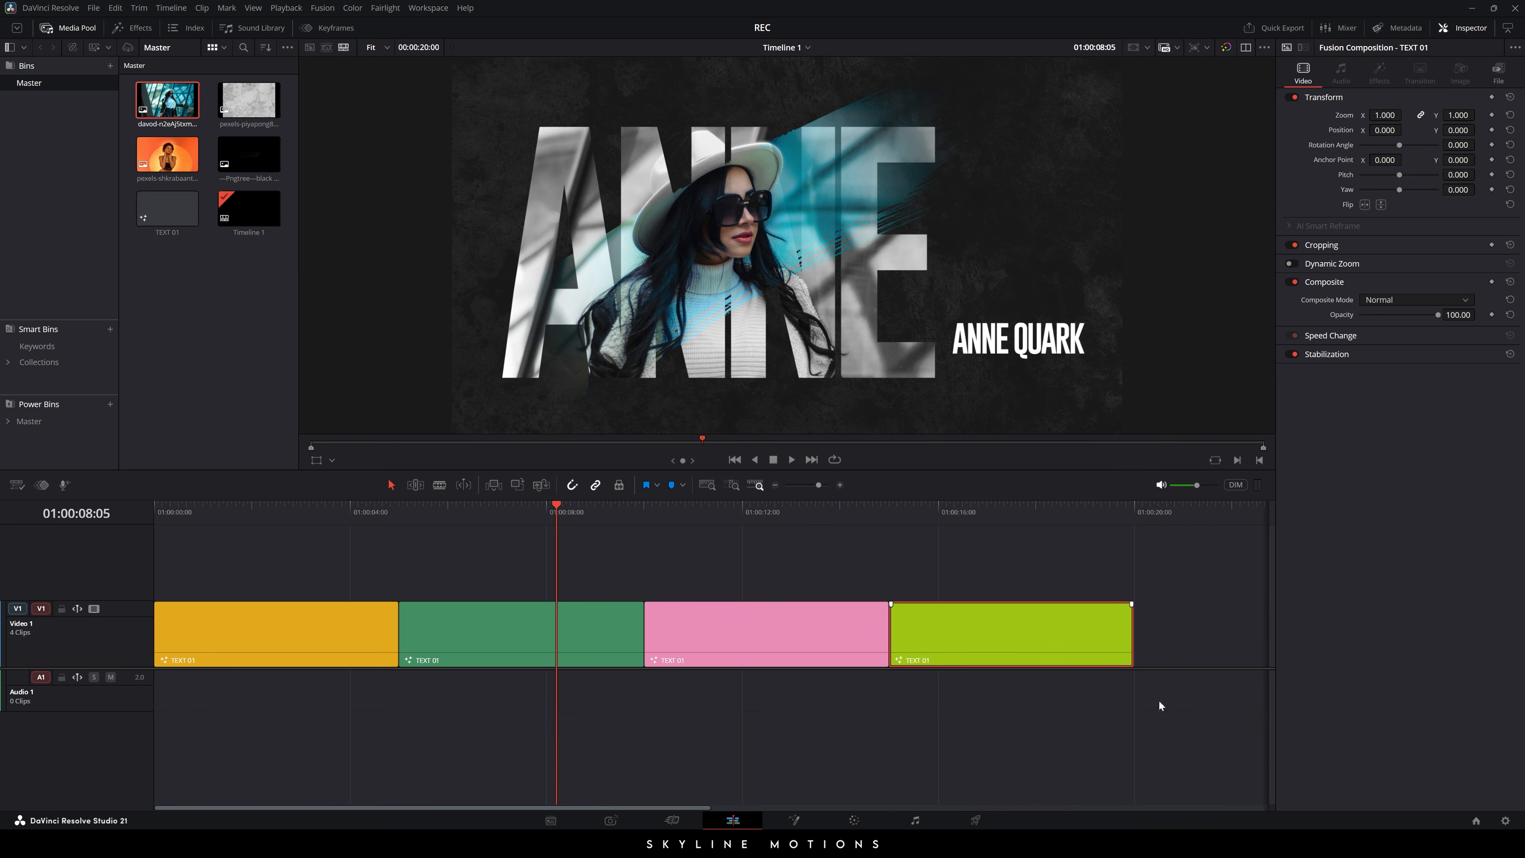
{"action": "left_click_drag", "start_coordinate": [567, 513], "coordinate": [760, 516]}
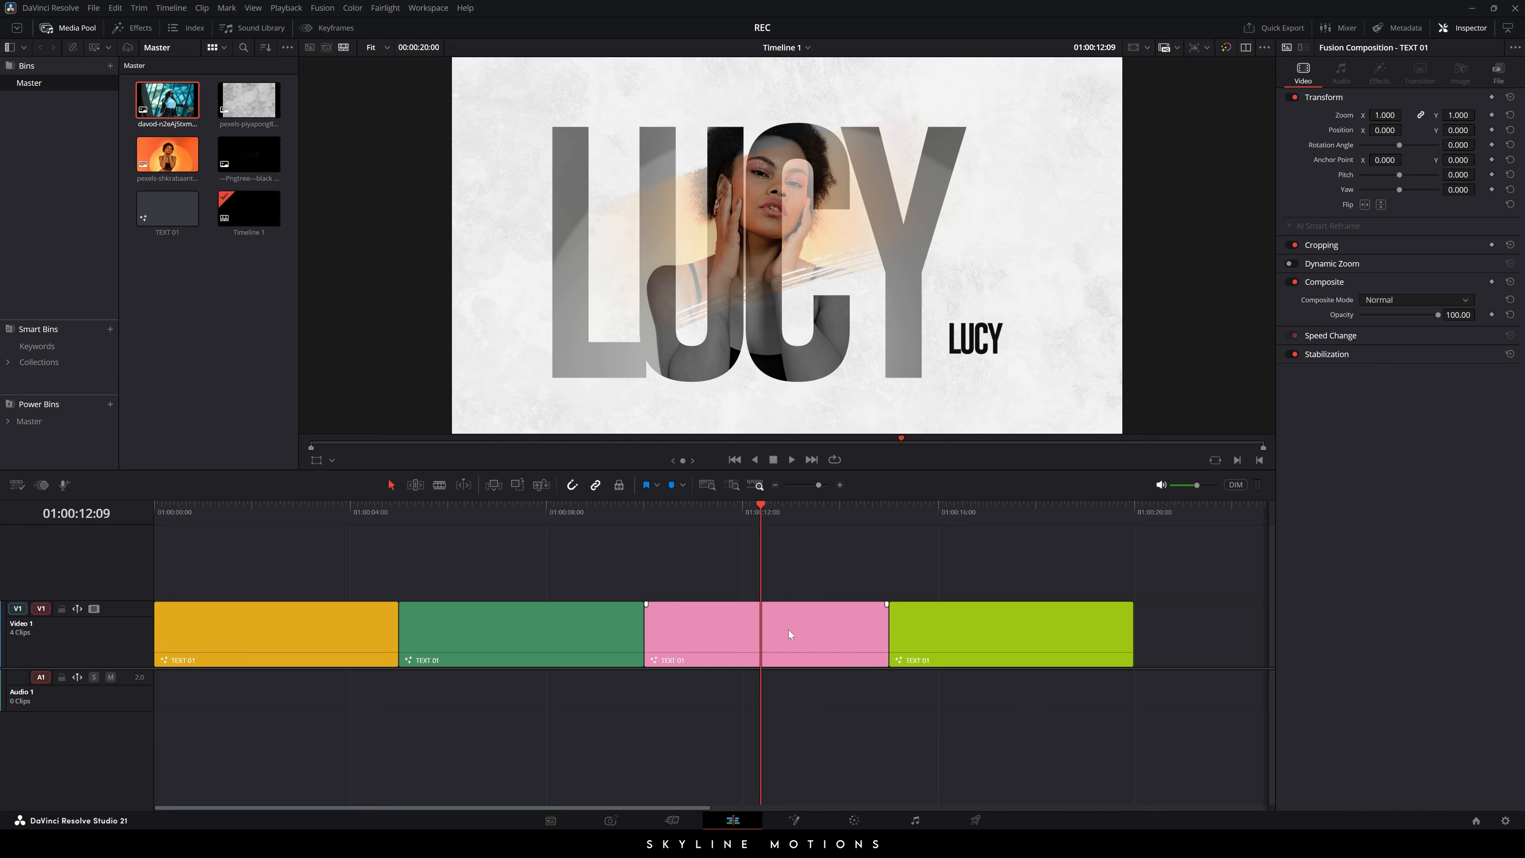
- In Fusion, lower Merge1's Blend from 0.25 to 0 on the pink clip so LUCY's background is plain white
{"action": "left_click", "coordinate": [808, 826]}
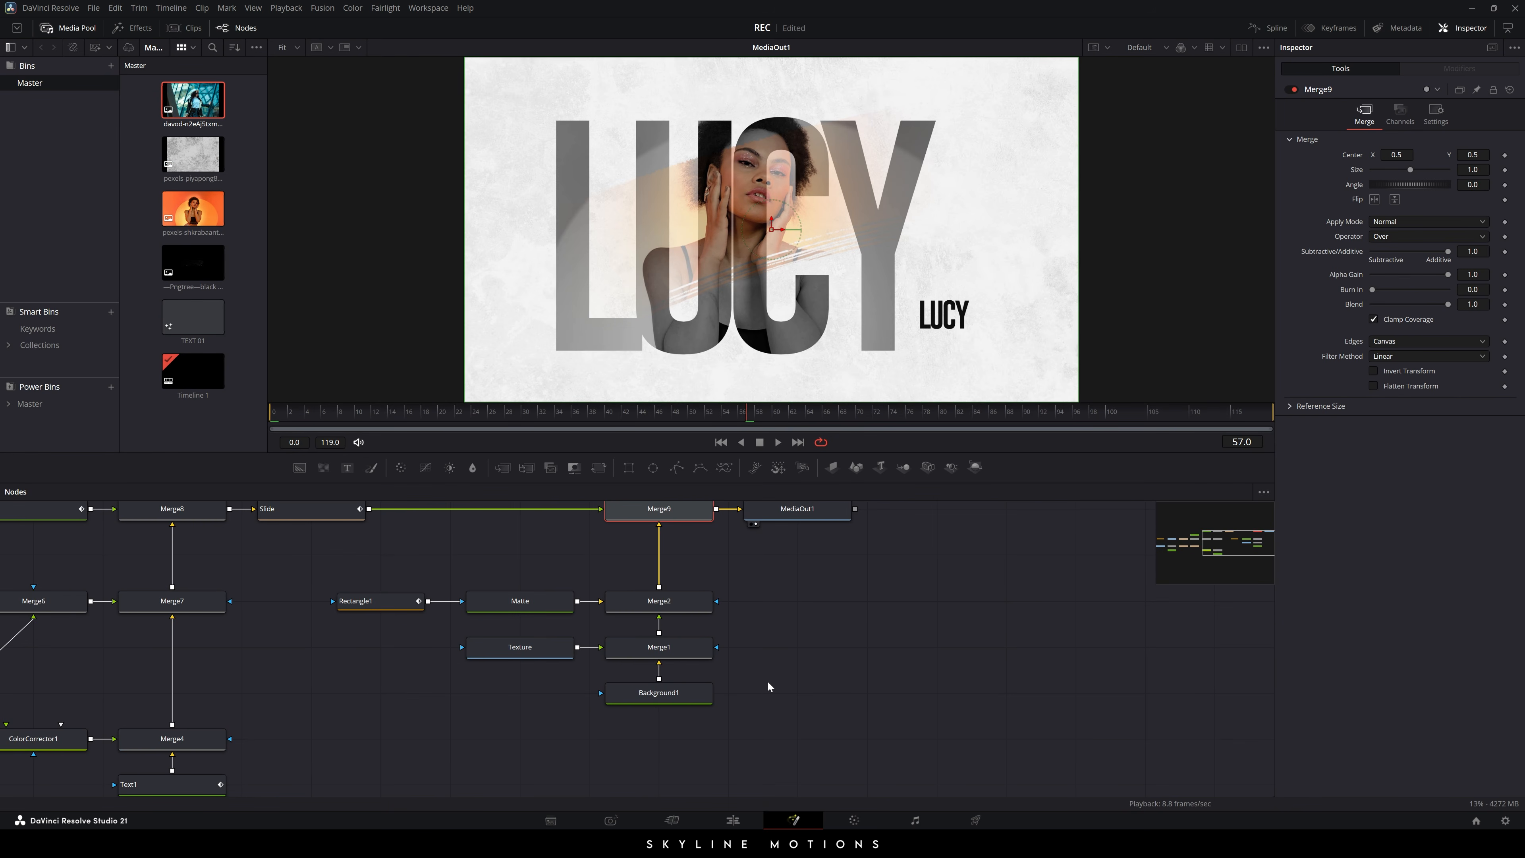
{"action": "left_click_drag", "start_coordinate": [789, 682], "coordinate": [877, 684]}
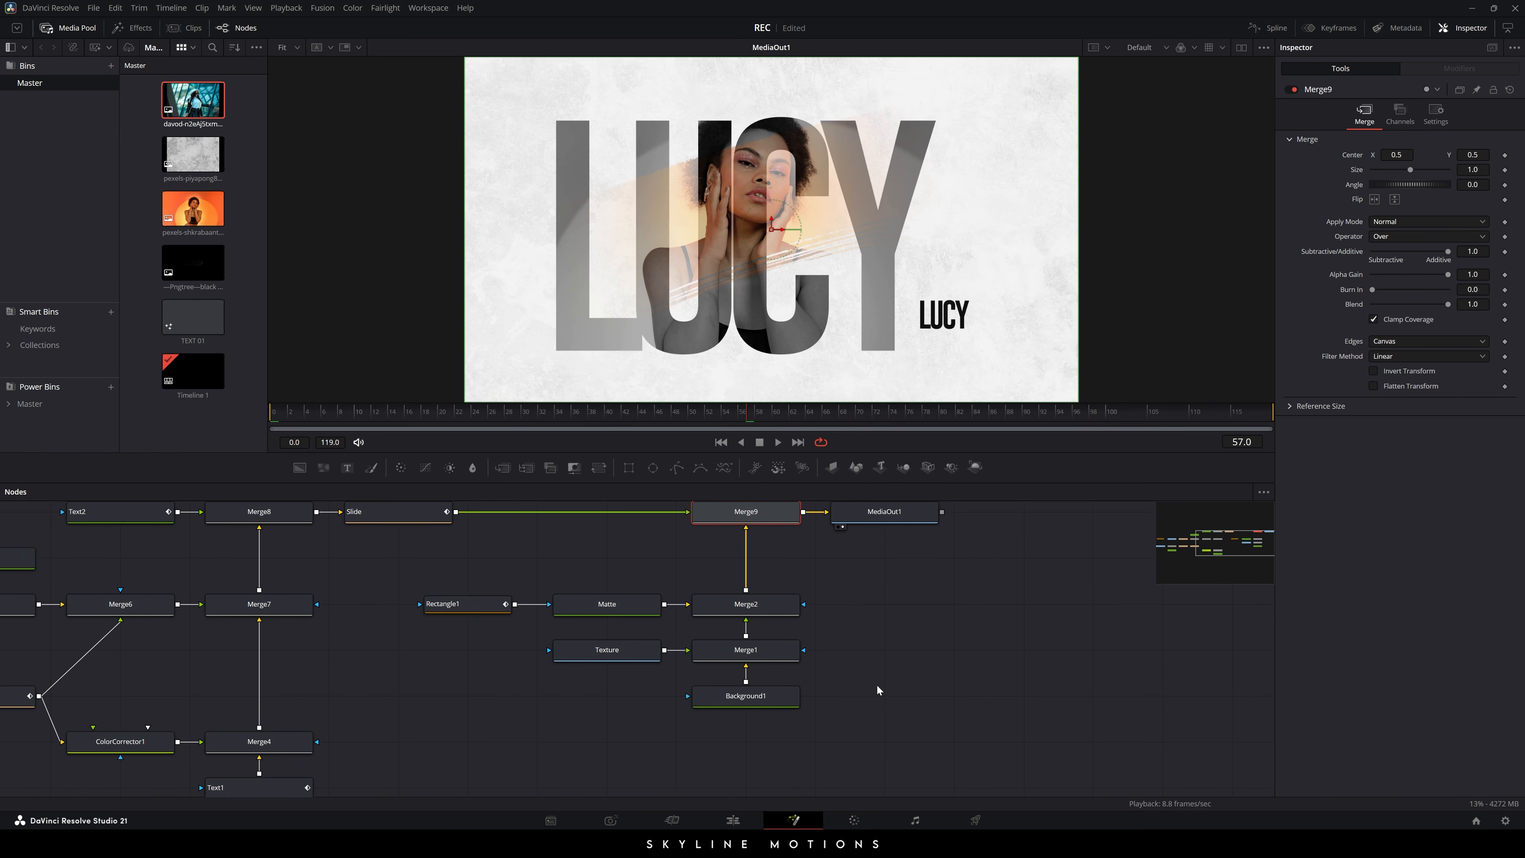
{"action": "left_click", "coordinate": [767, 654]}
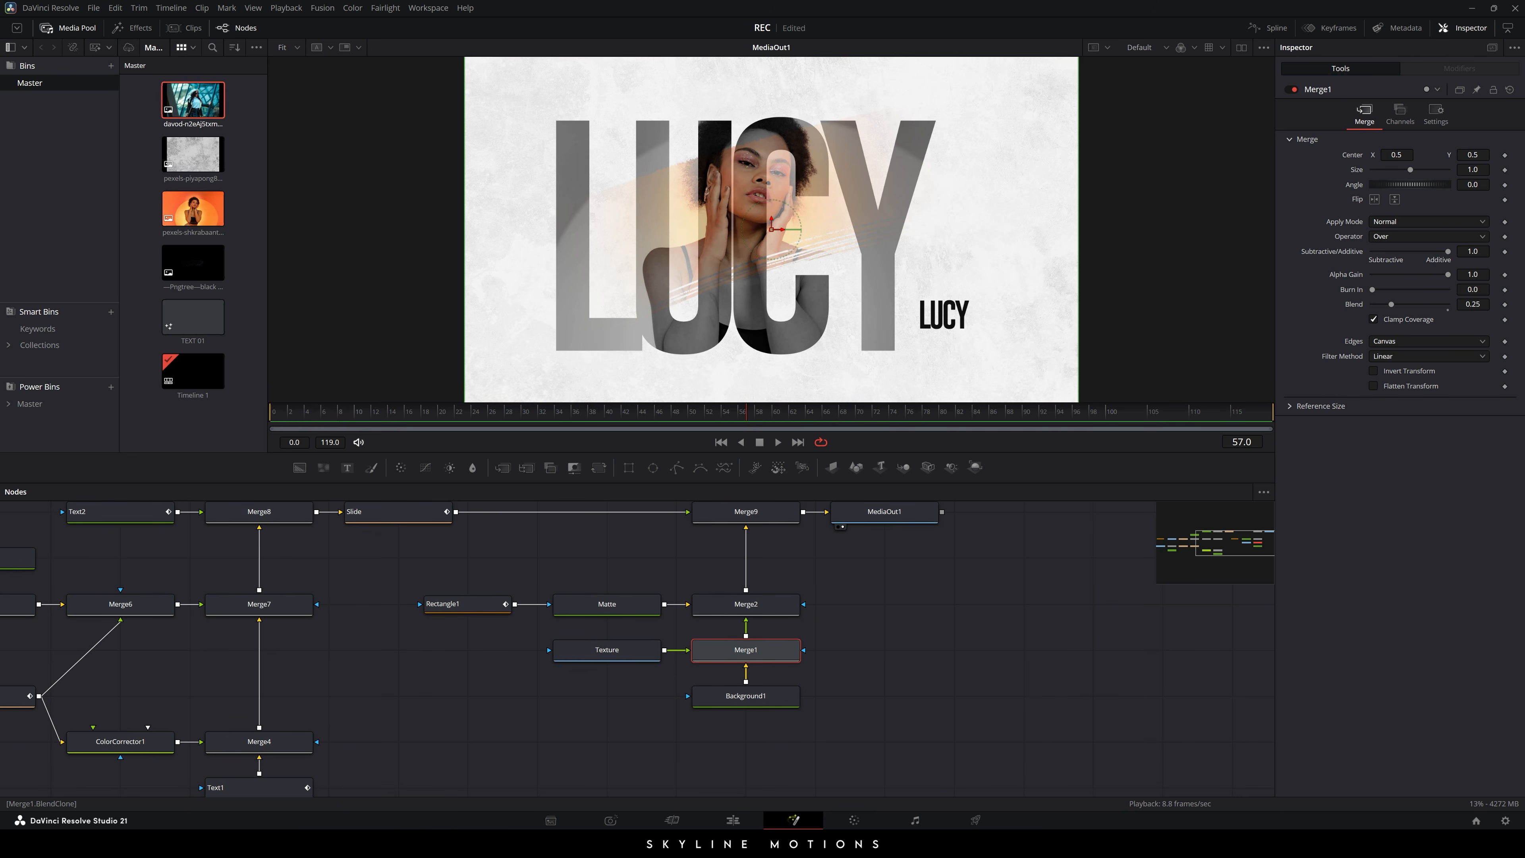
{"action": "left_click_drag", "start_coordinate": [1394, 311], "coordinate": [1372, 312]}
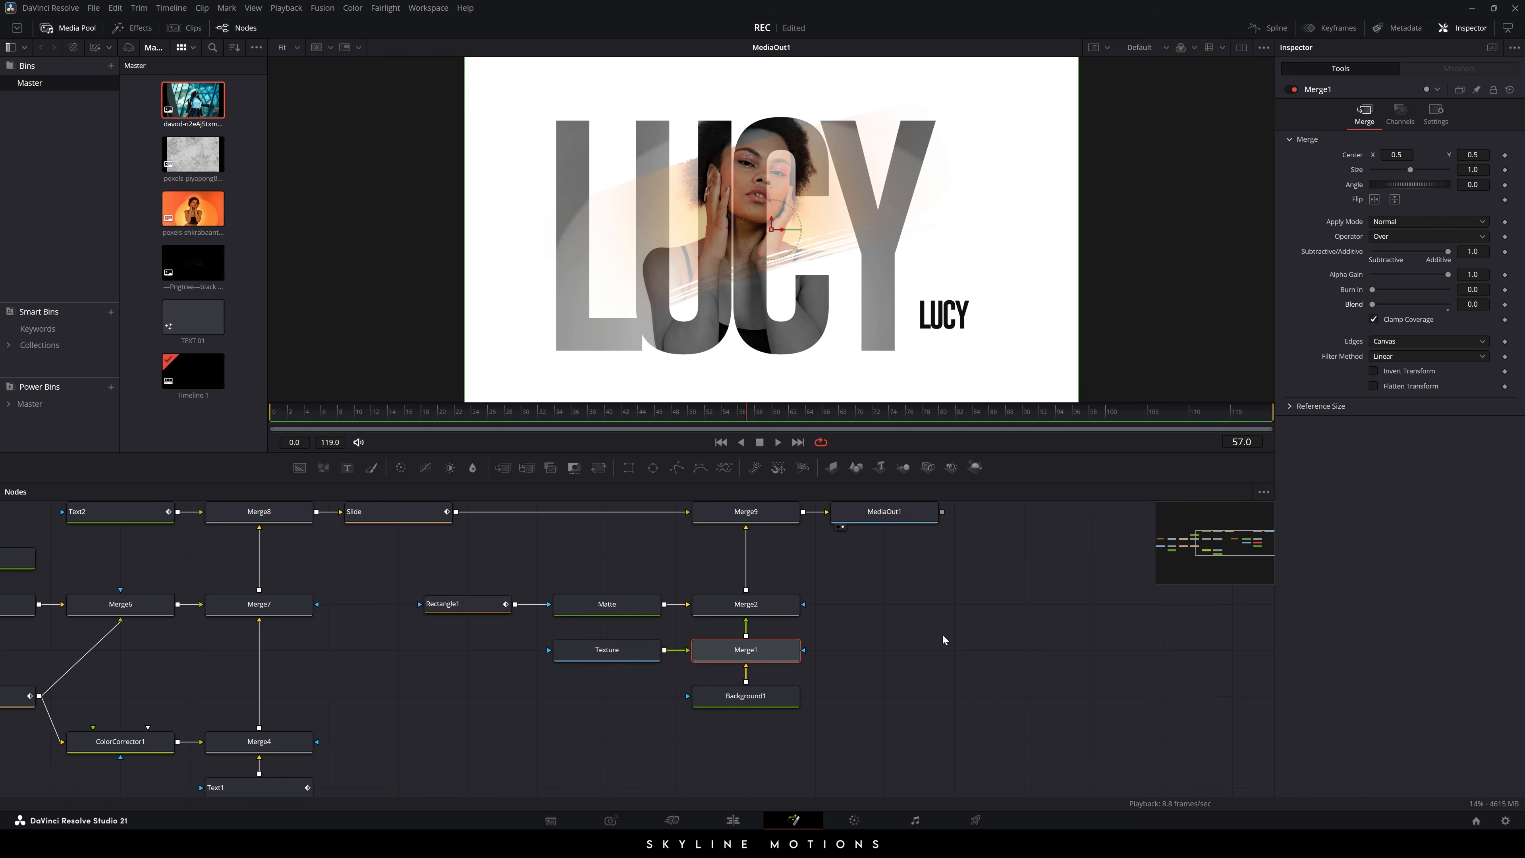
{"action": "left_click_drag", "start_coordinate": [397, 423], "coordinate": [1291, 430]}
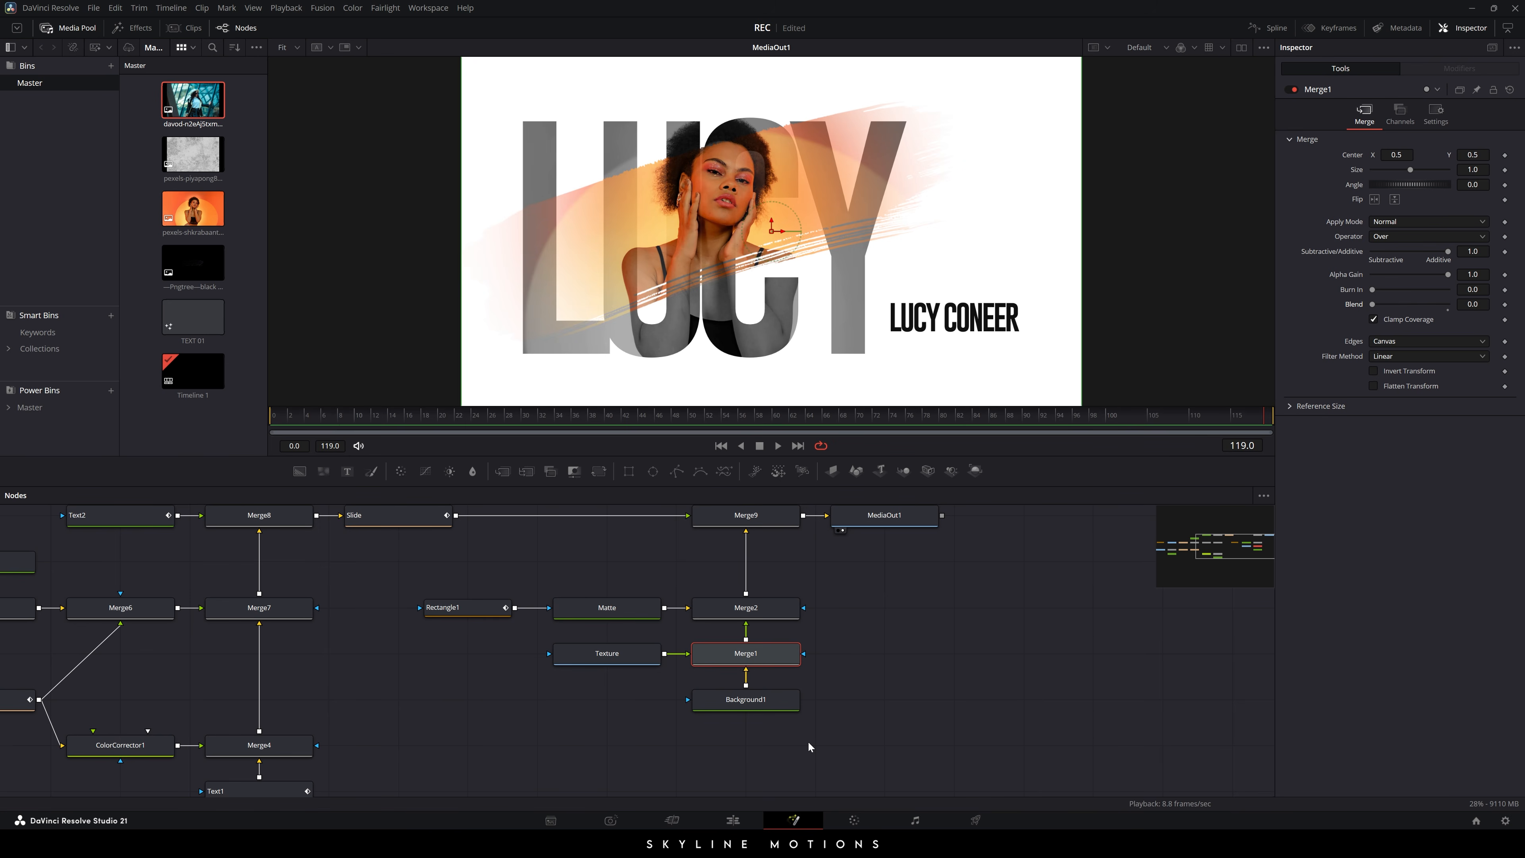
{"action": "left_click", "coordinate": [736, 821]}
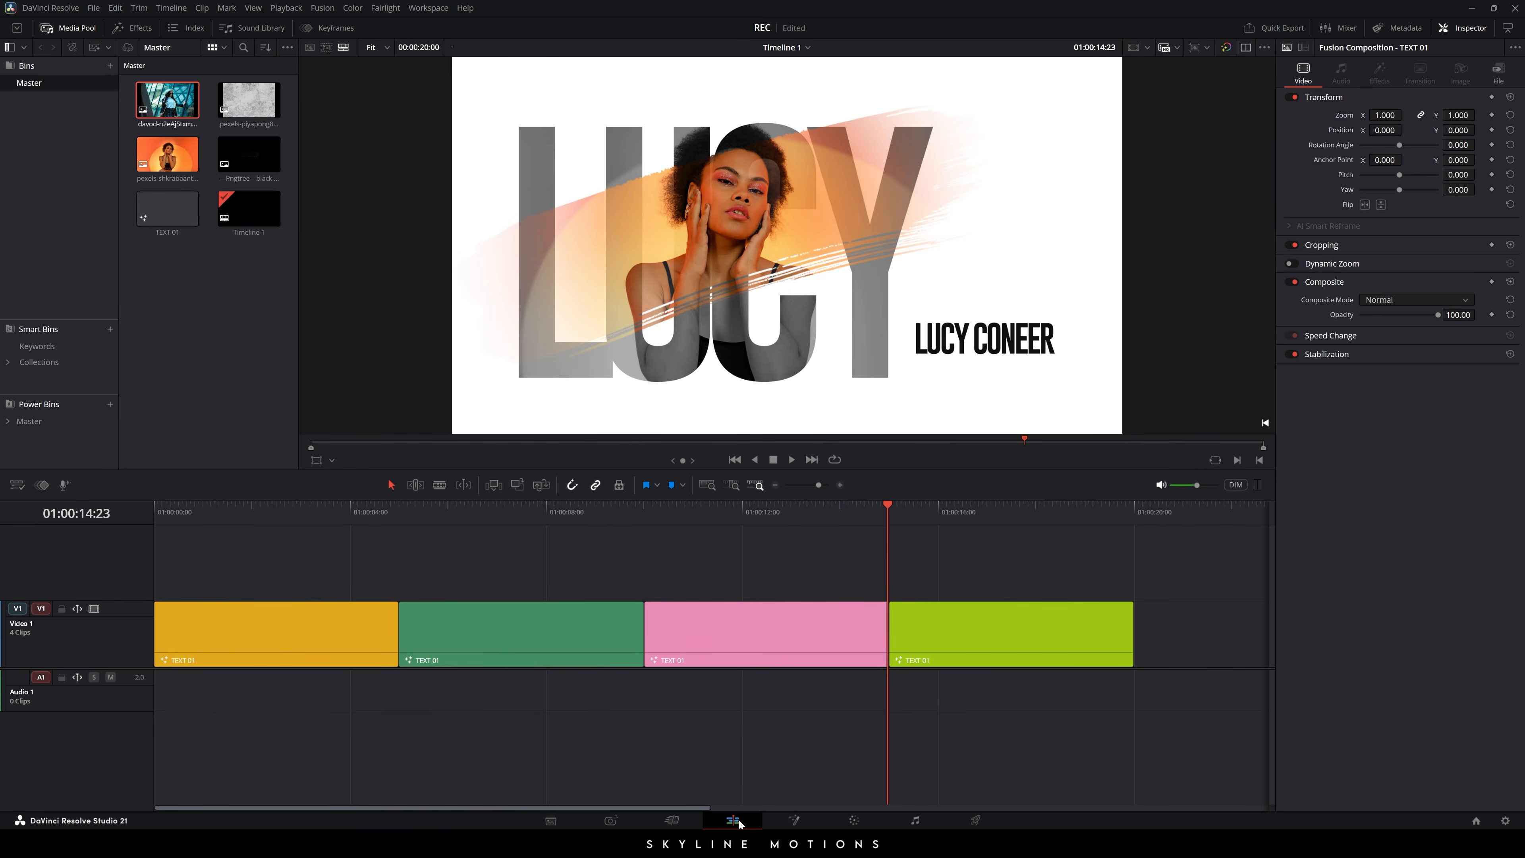
- On the lime clip, set Merge1's Blend to 0 in Fusion, leaving ANNE's backdrop plain black
{"action": "left_click_drag", "start_coordinate": [876, 516], "coordinate": [1004, 520]}
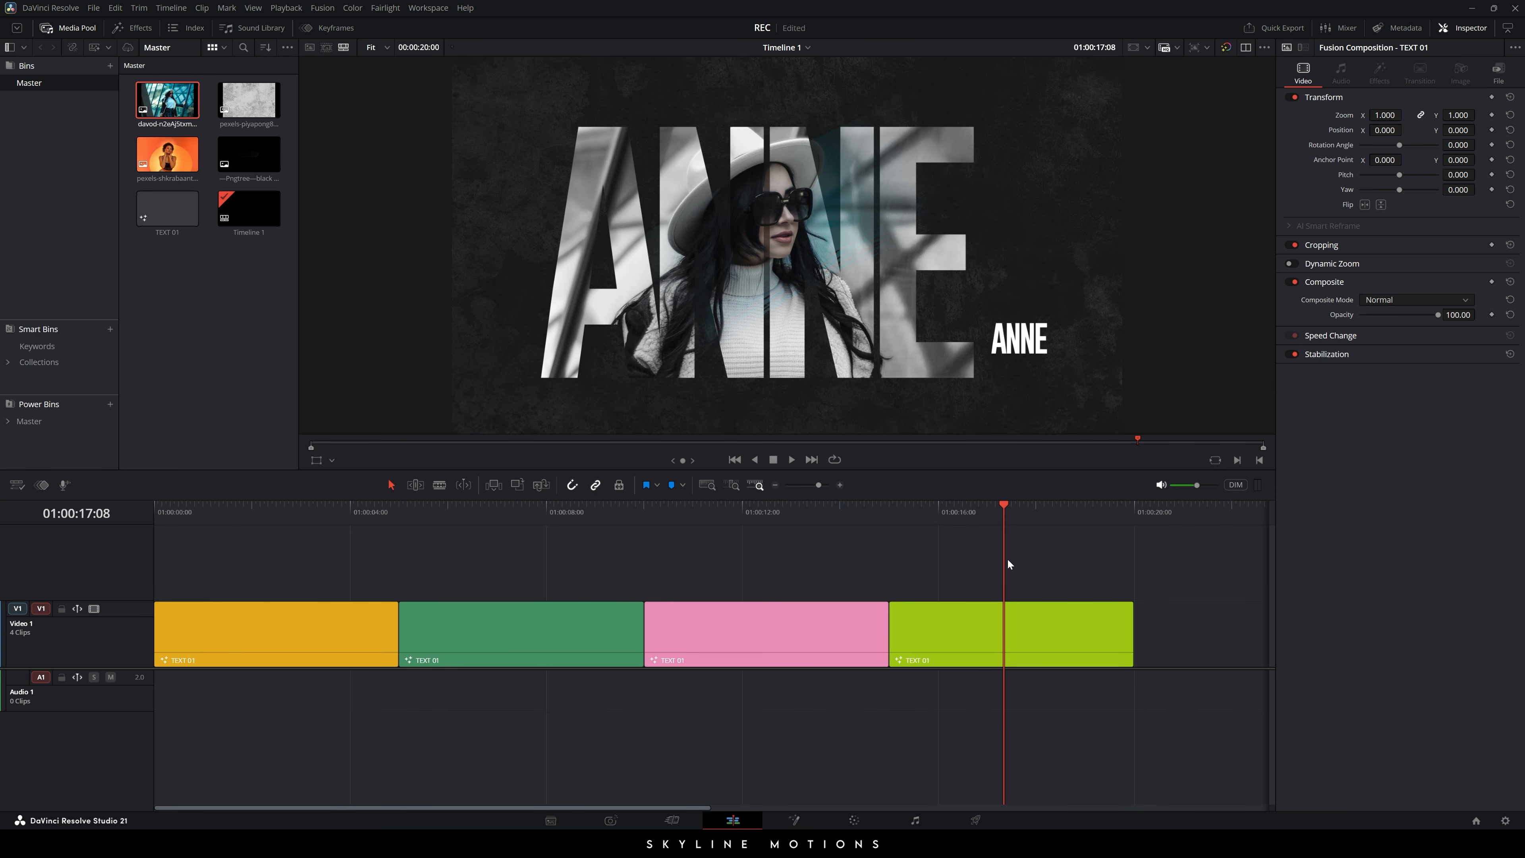
{"action": "left_click", "coordinate": [803, 823]}
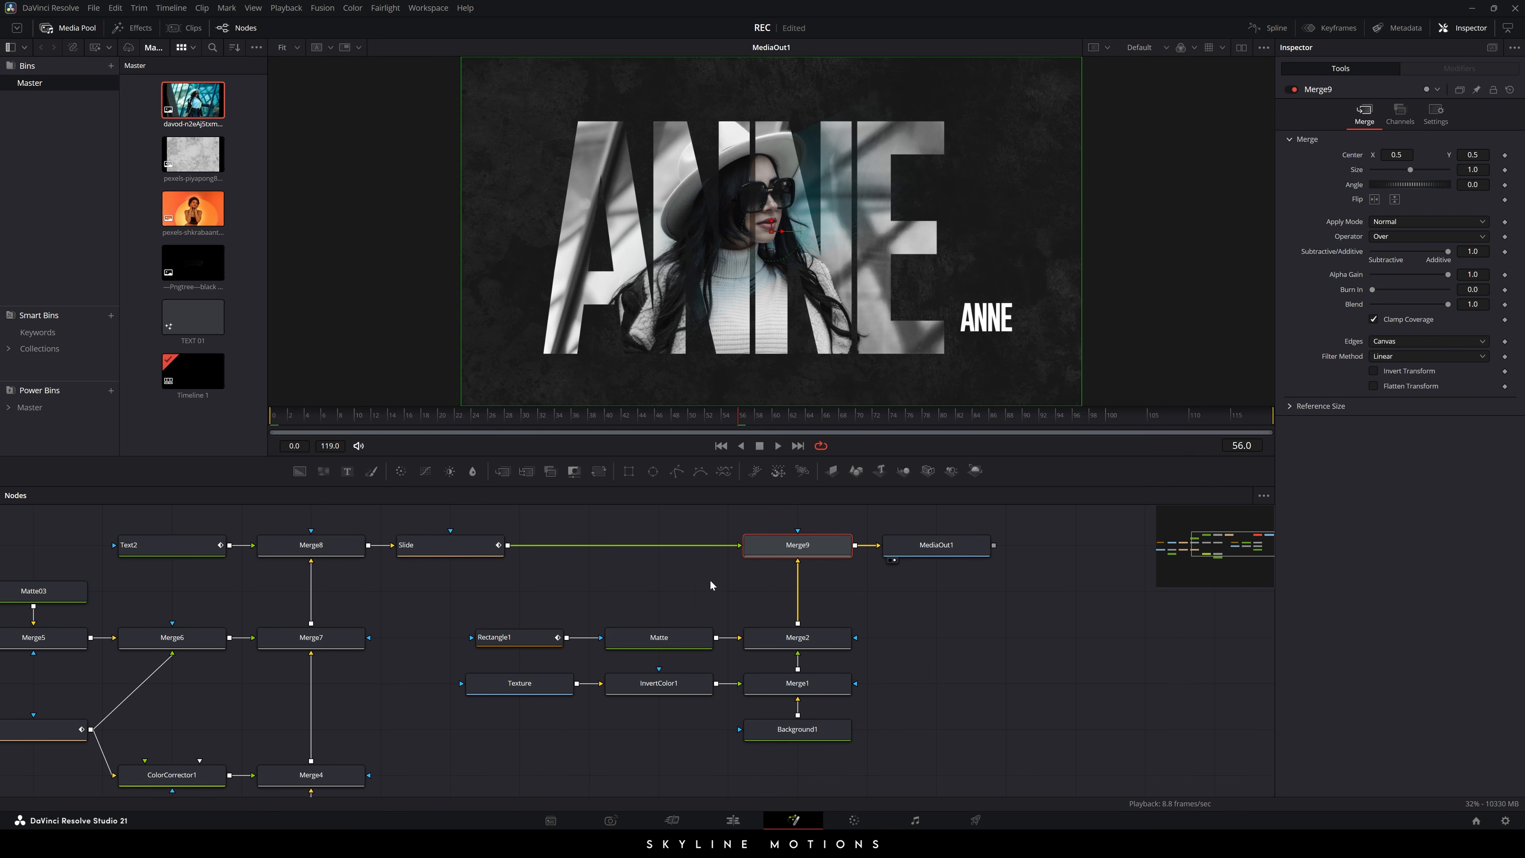
{"action": "left_click", "coordinate": [805, 690]}
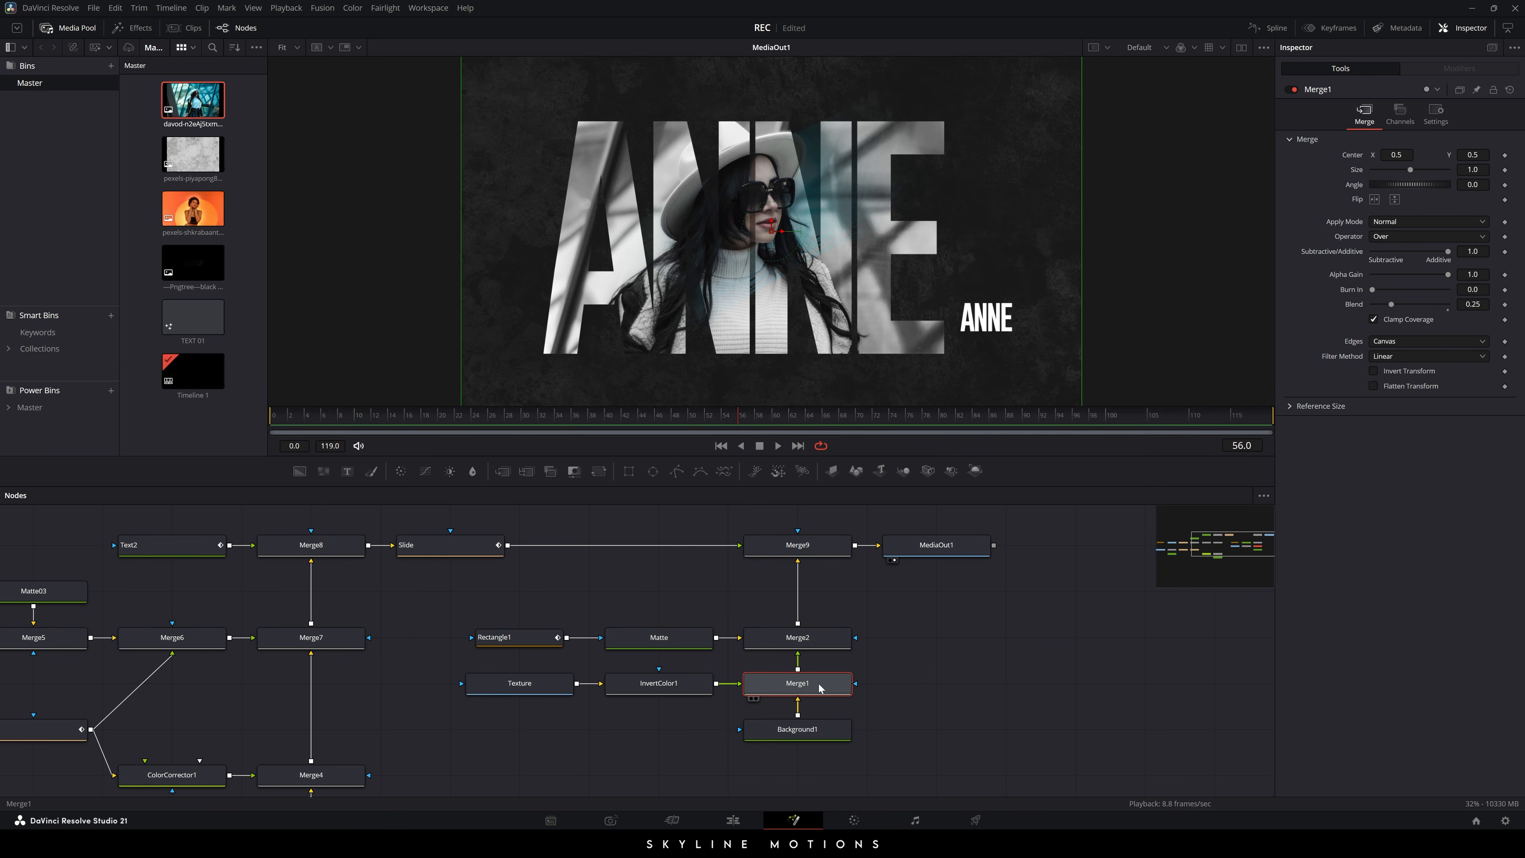
{"action": "left_click_drag", "start_coordinate": [1392, 304], "coordinate": [1339, 304]}
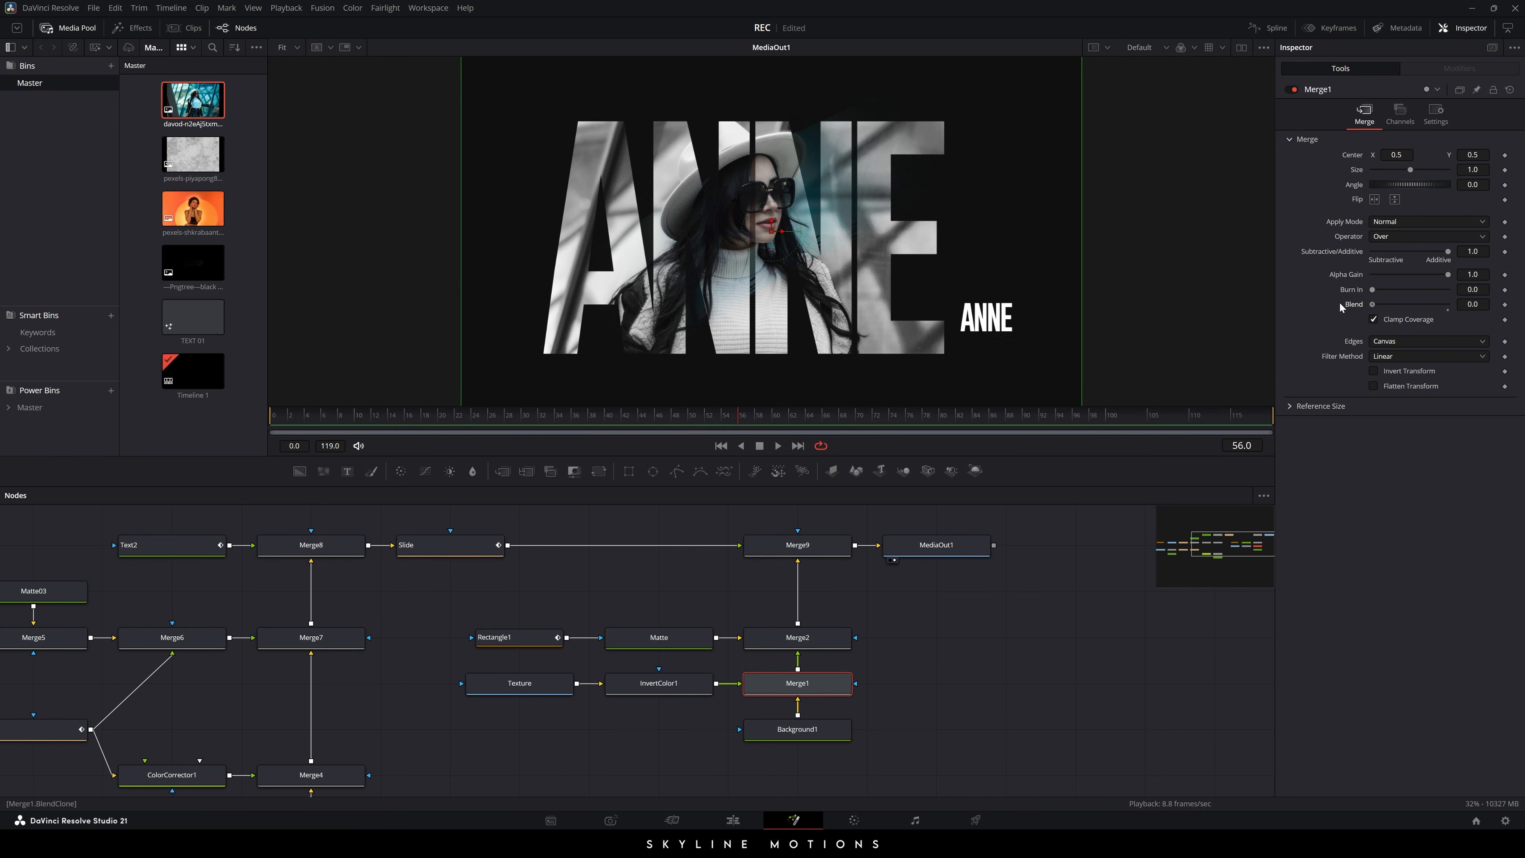
{"action": "left_click", "coordinate": [1059, 607]}
{"action": "left_click_drag", "start_coordinate": [368, 418], "coordinate": [1239, 418]}
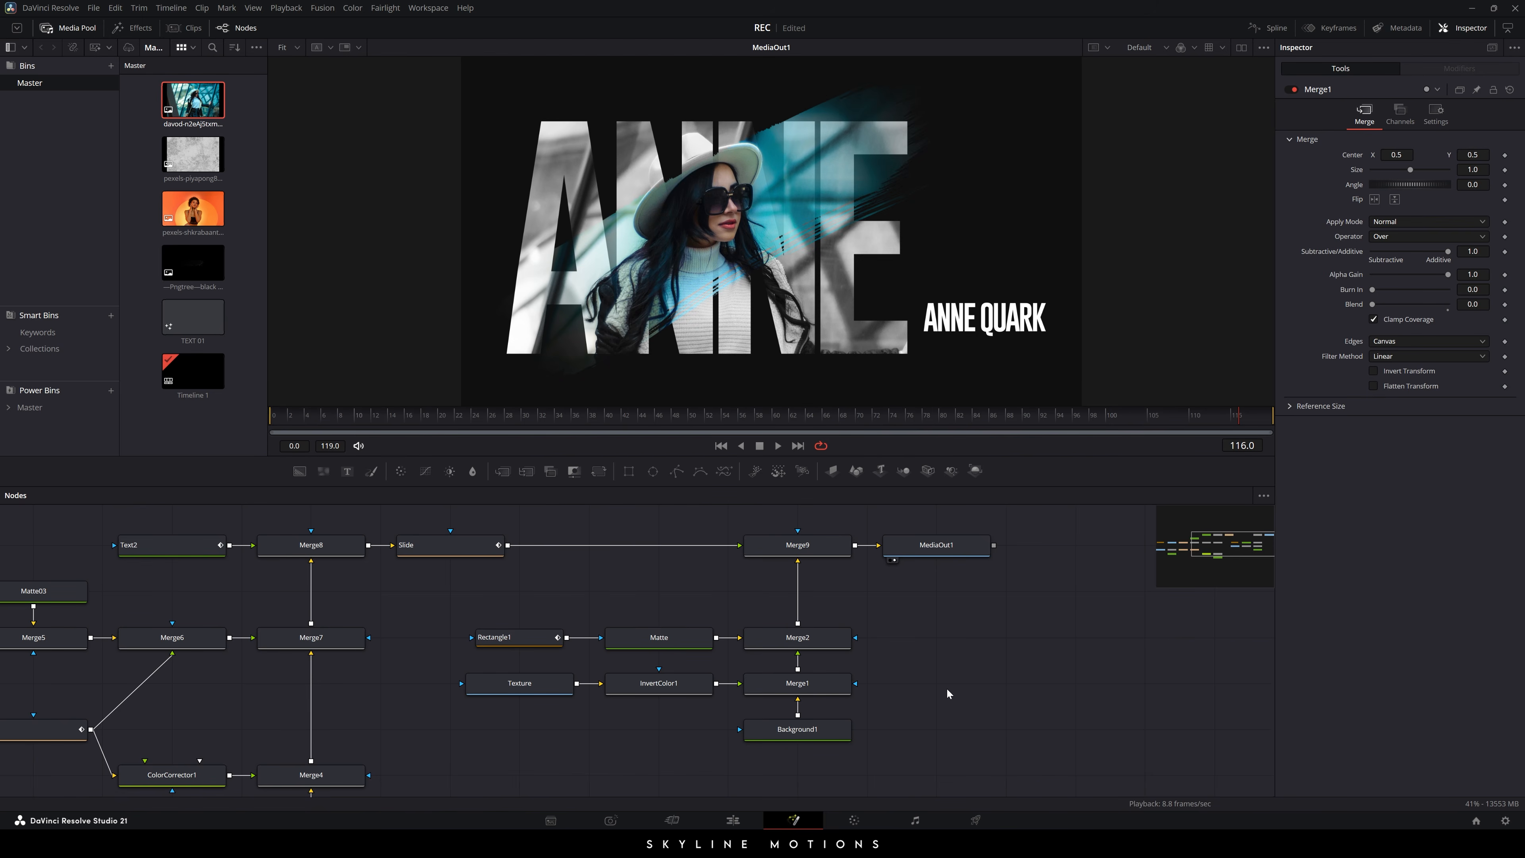
{"action": "left_click", "coordinate": [733, 821]}
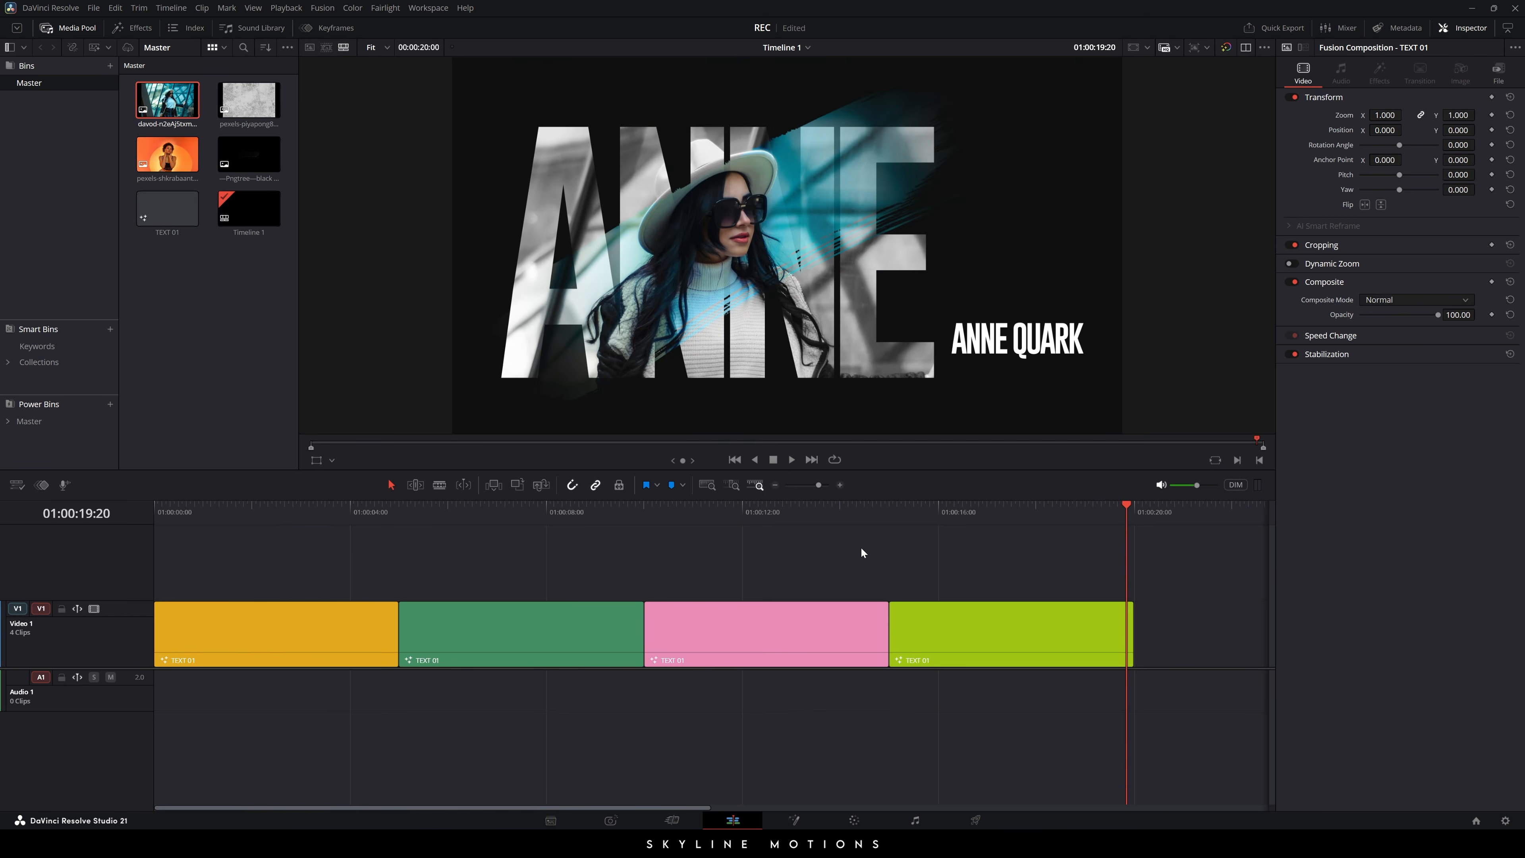
- Play Timeline 1 from the start in the full-screen viewer
{"action": "left_click_drag", "start_coordinate": [635, 523], "coordinate": [173, 527]}
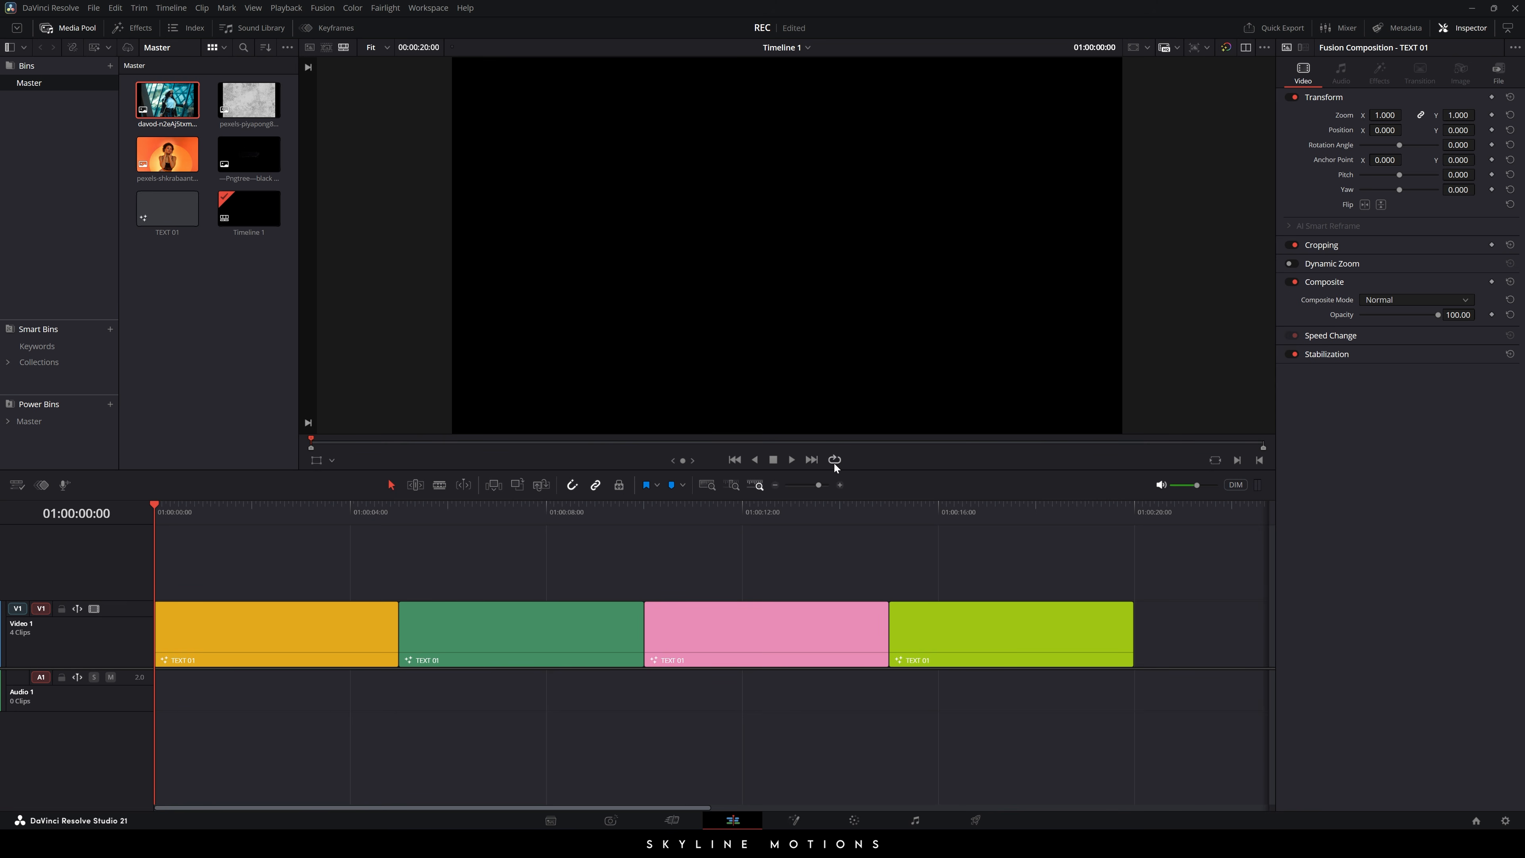
{"action": "key", "text": "ctrl+f"}
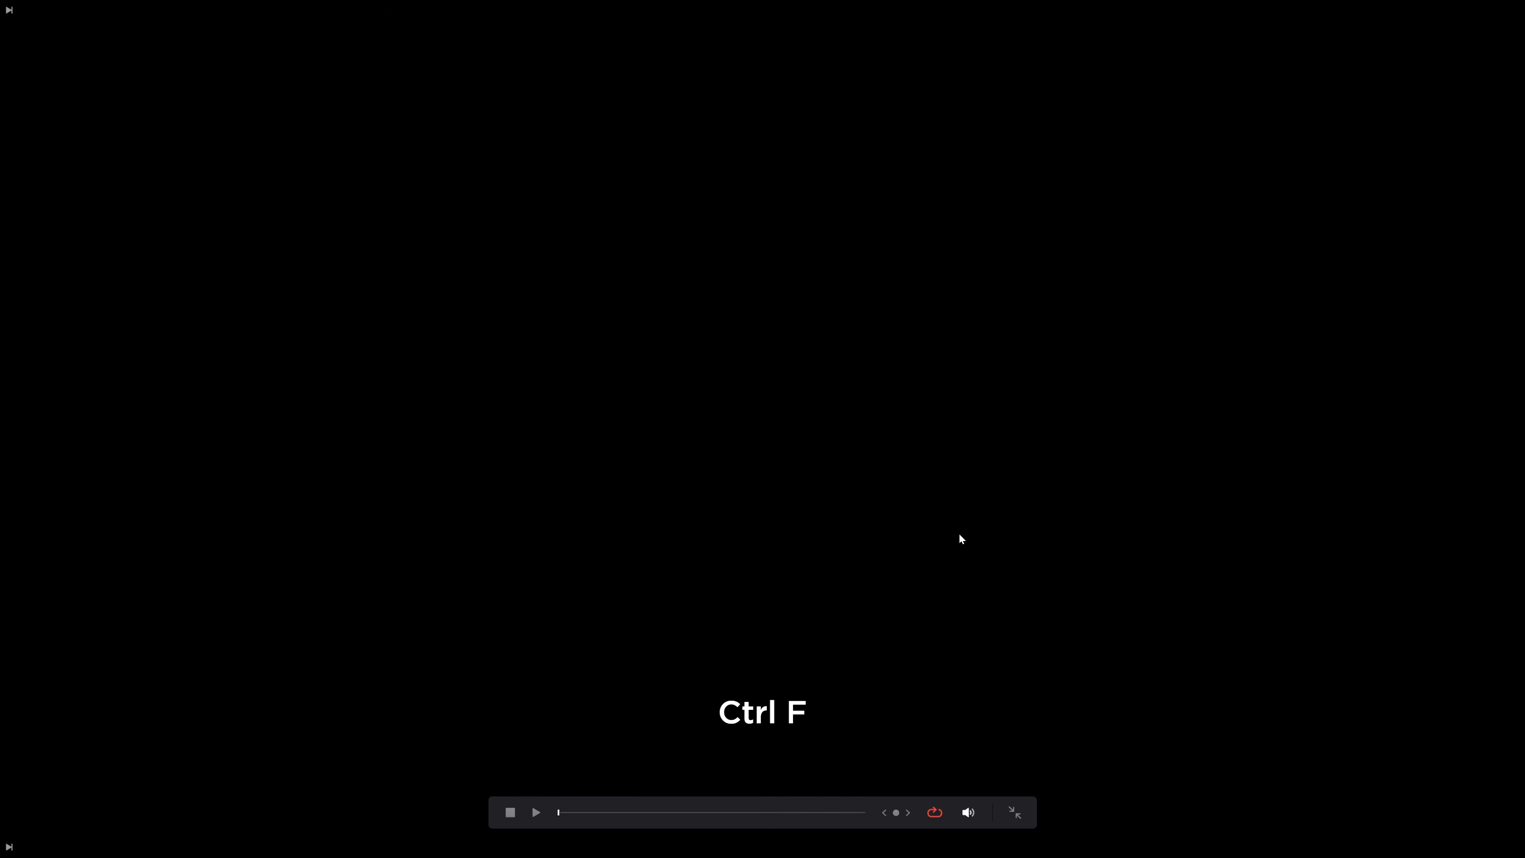
{"action": "key", "text": "space"}
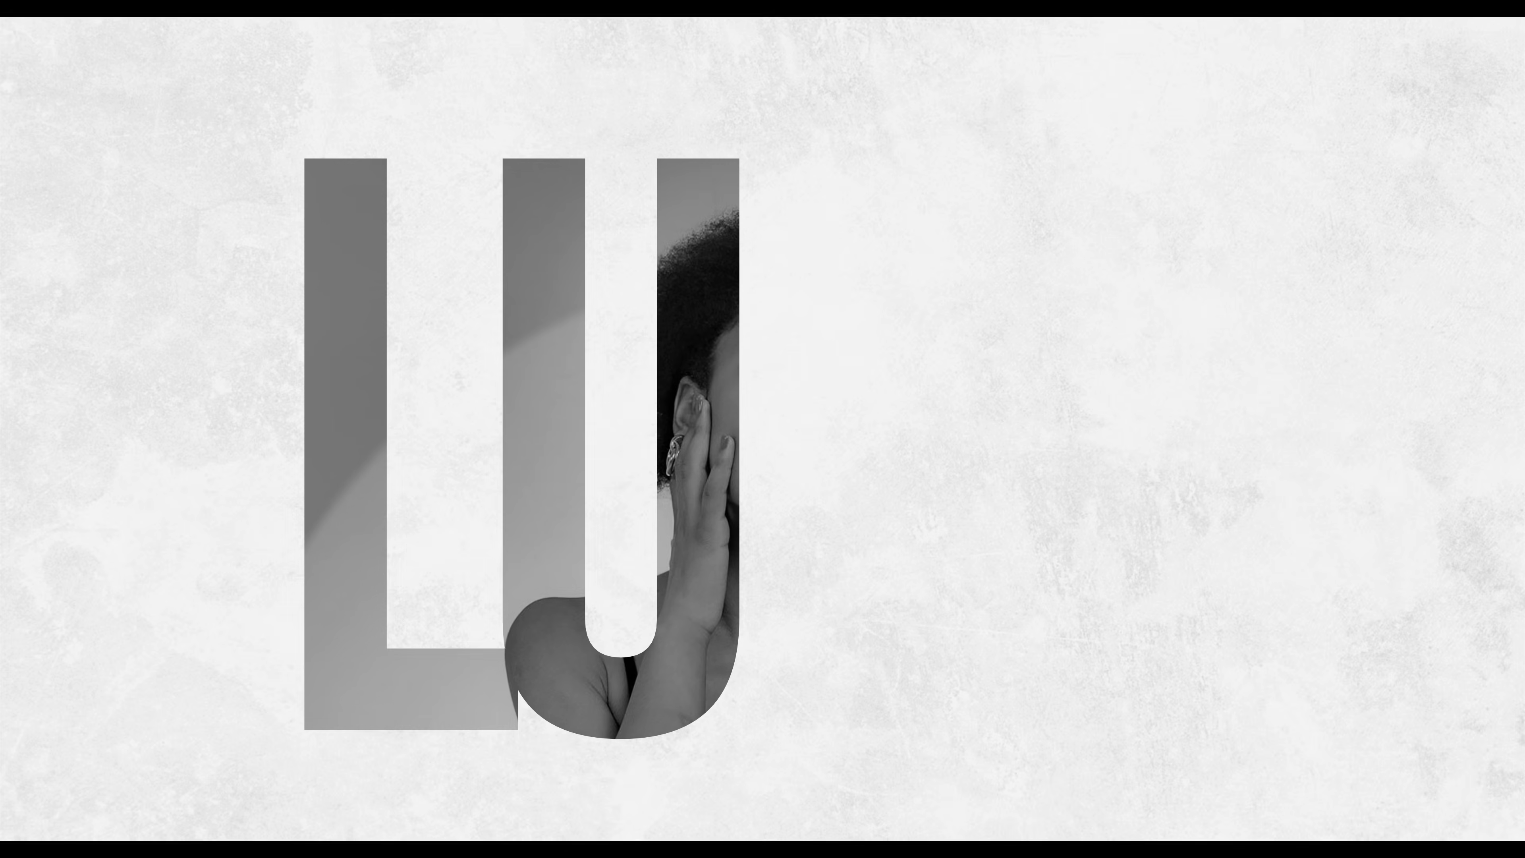